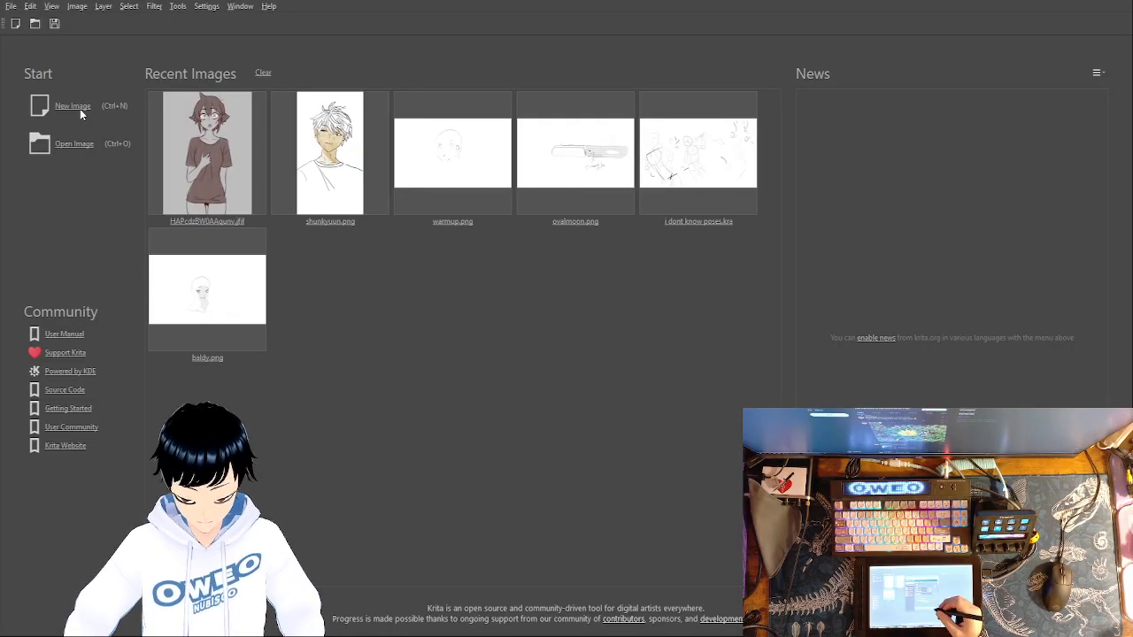
- Create a new blank portrait image and add an empty paint layer above the background
{"action": "left_click", "coordinate": [678, 467]}
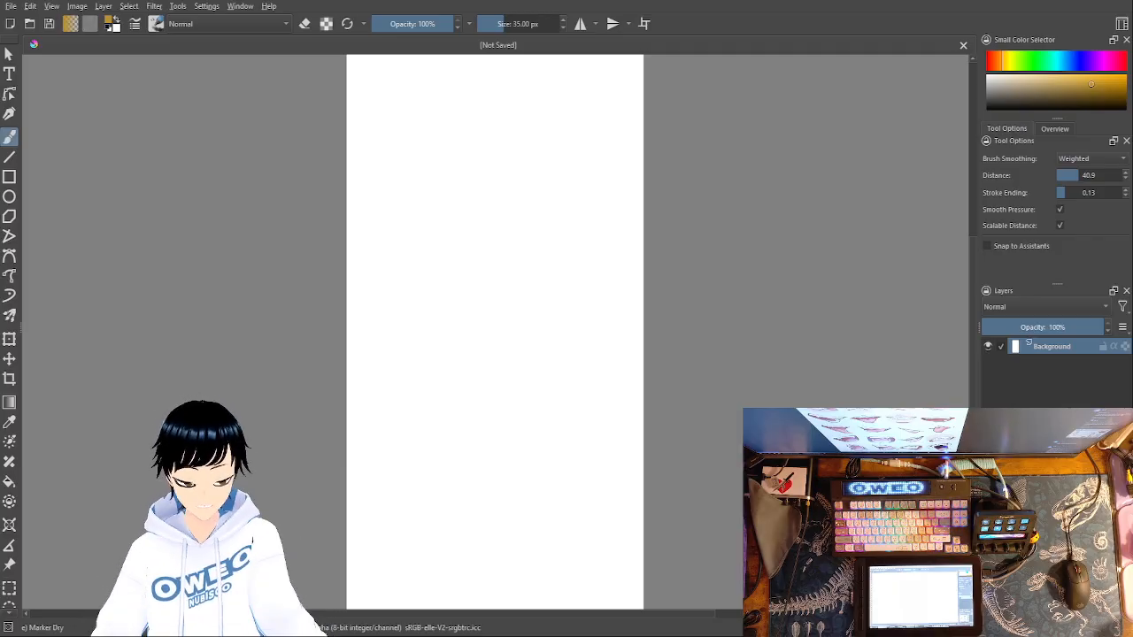
{"action": "key", "text": "Insert"}
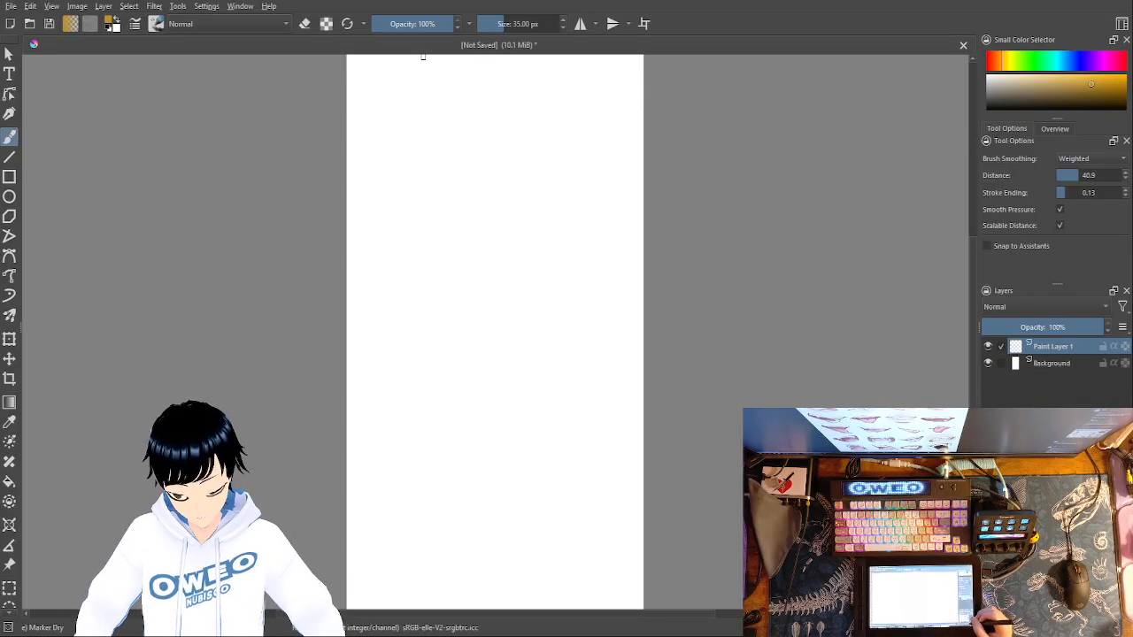
- Try the Marker Dry brush at 7.34 px near the canvas's upper edge and undo the test stroke
{"action": "key", "text": "ctrl+plus"}
{"action": "key", "text": "ctrl+plus"}
{"action": "key", "text": "ctrl+plus"}
{"action": "key", "text": "ctrl+plus"}
{"action": "key", "text": "ctrl+plus"}
{"action": "key", "text": "ctrl+minus"}
{"action": "key", "text": "ctrl+minus"}
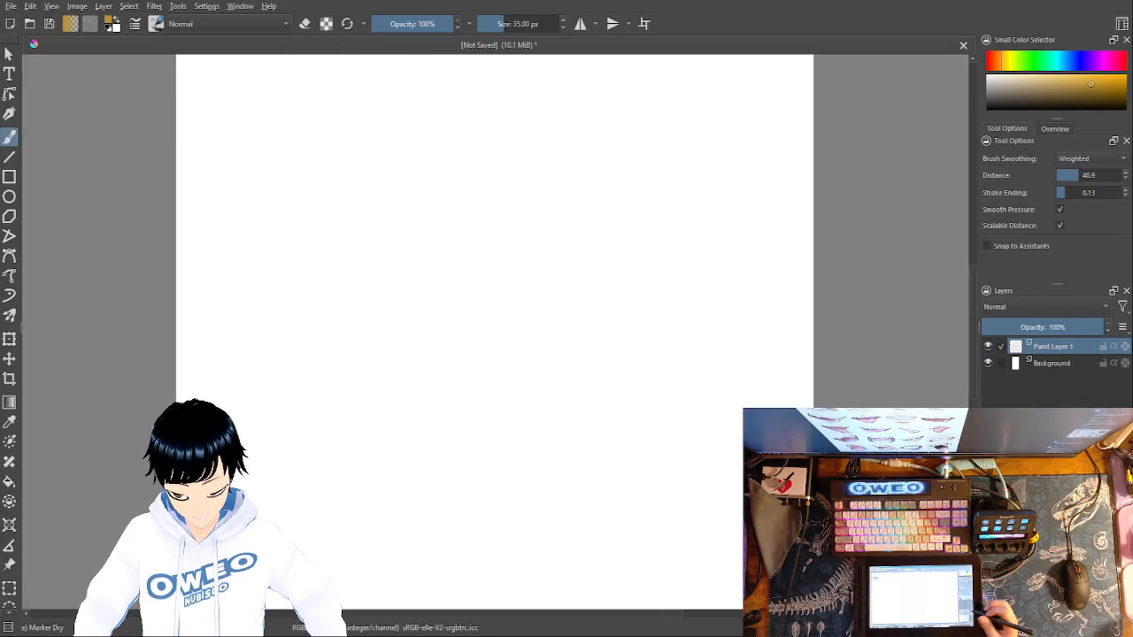
{"action": "left_click_drag", "start_coordinate": [797, 115], "coordinate": [834, 540]}
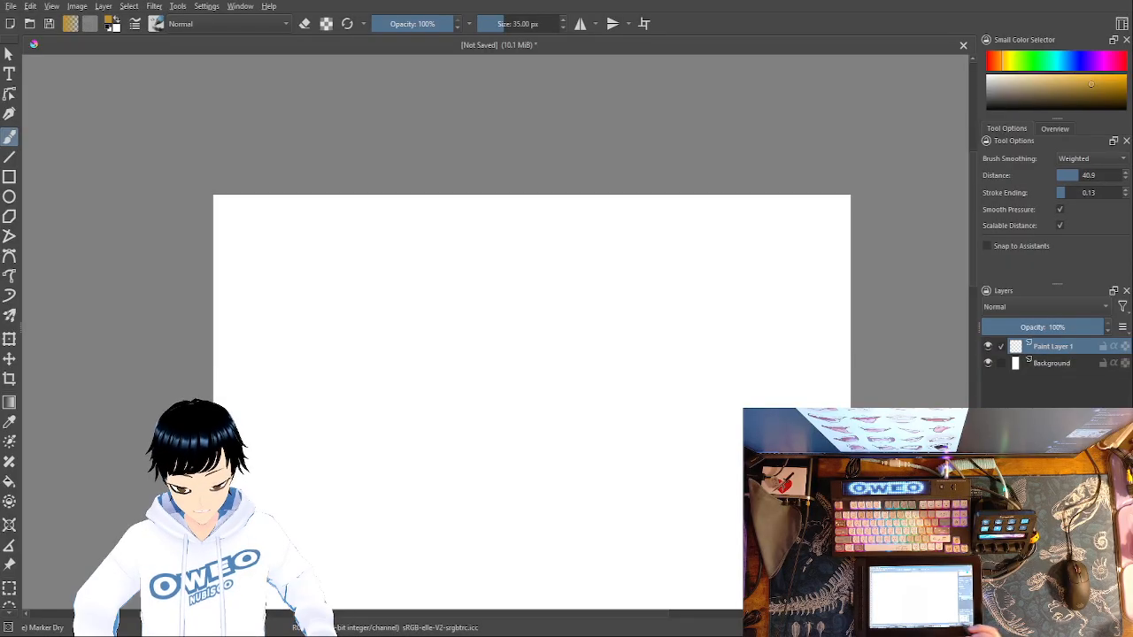
{"action": "mouse_move", "coordinate": [502, 24]}
{"action": "left_mouse_down"}
{"action": "mouse_move", "coordinate": [487, 24]}
{"action": "mouse_move", "coordinate": [499, 19]}
{"action": "left_mouse_up"}
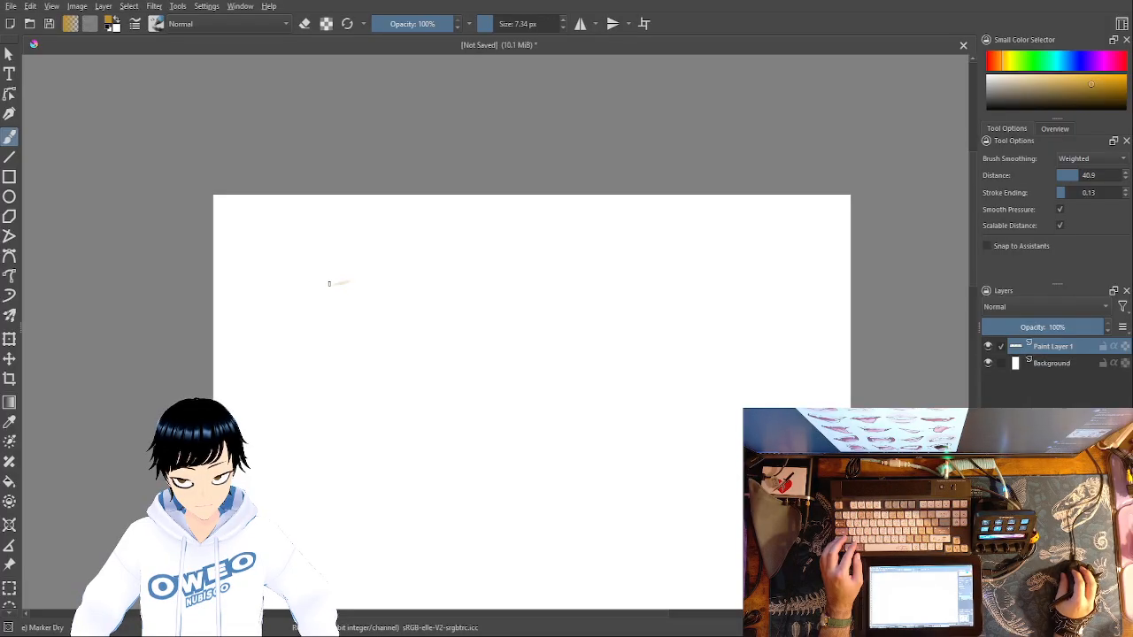
{"action": "key", "text": "ctrl+z"}
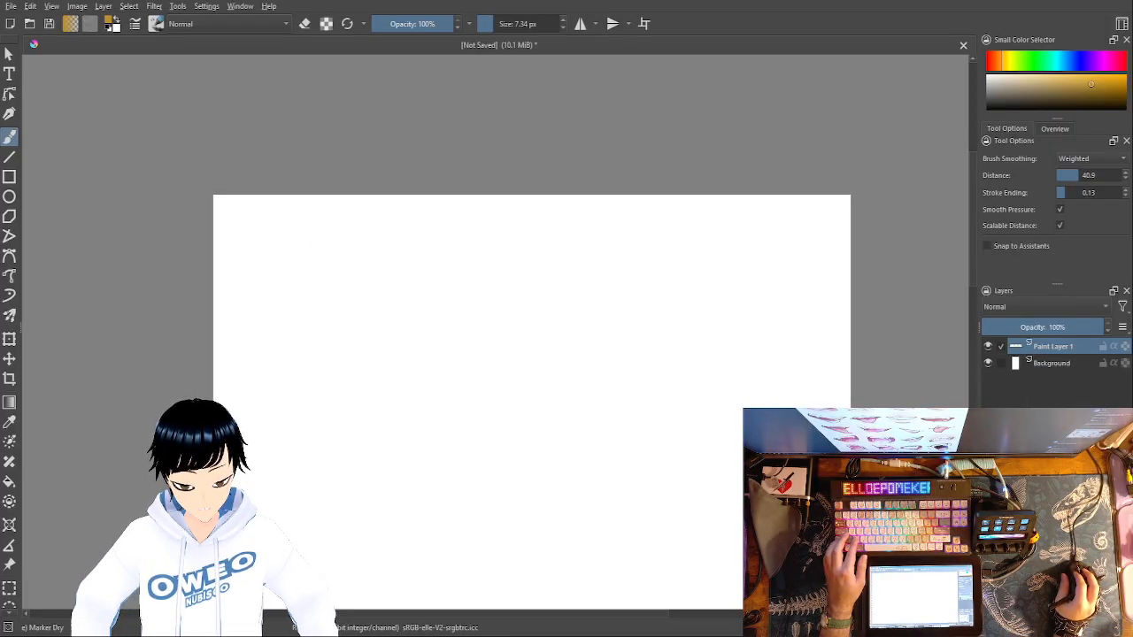
- Switch to the Pencil-2 brush and set the painting colour to black
{"action": "right_click", "coordinate": [708, 338]}
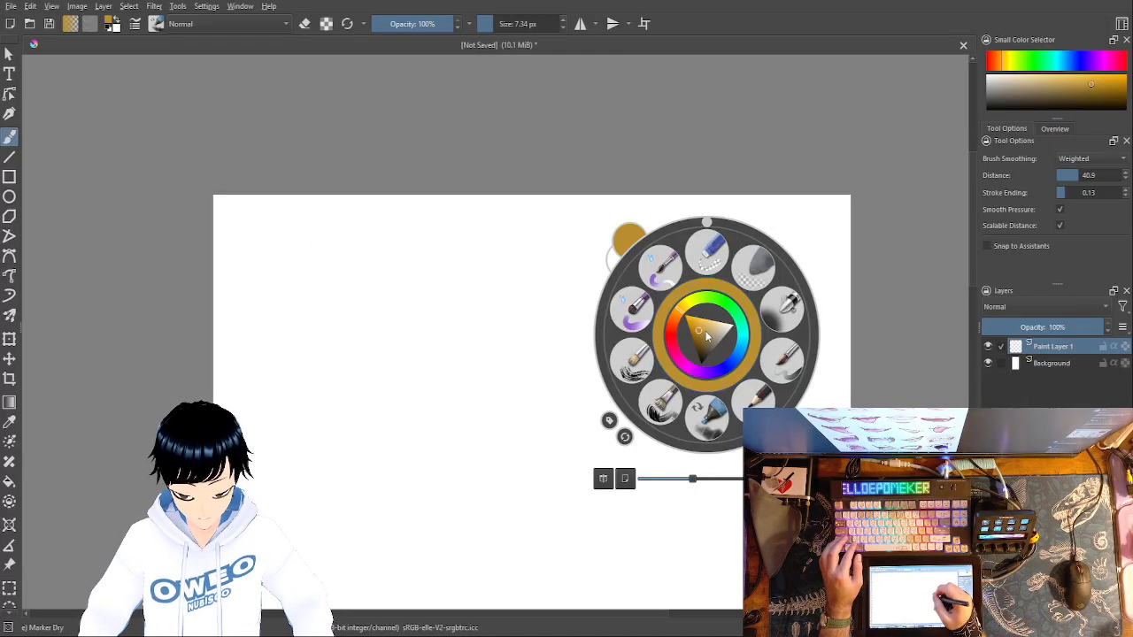
{"action": "left_click", "coordinate": [758, 388]}
{"action": "right_click", "coordinate": [748, 351]}
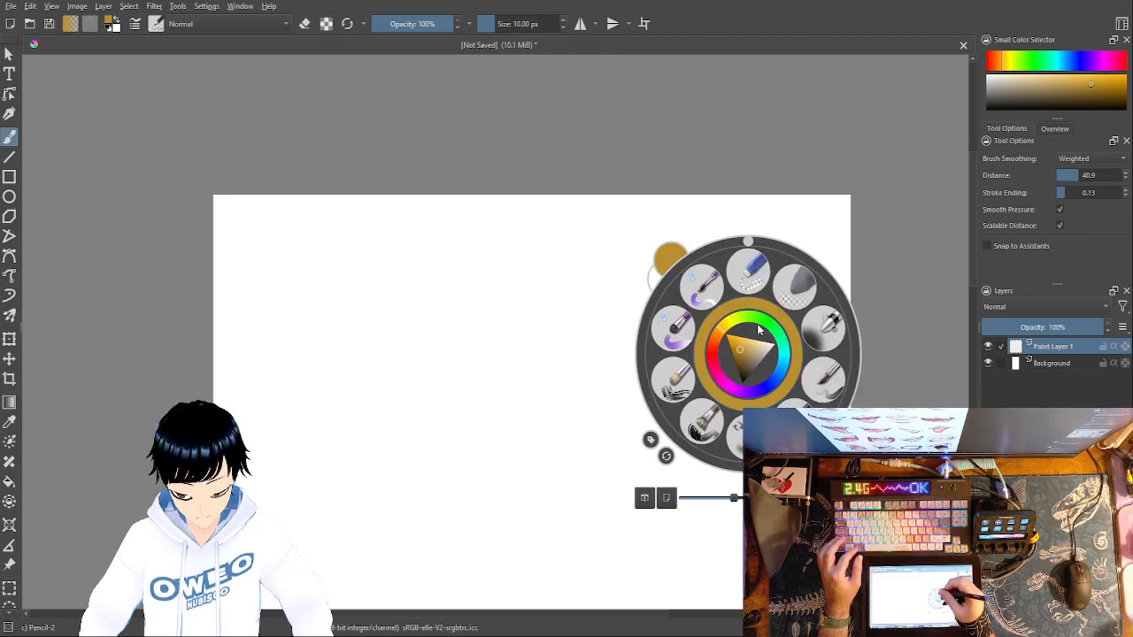
{"action": "left_click", "coordinate": [742, 383]}
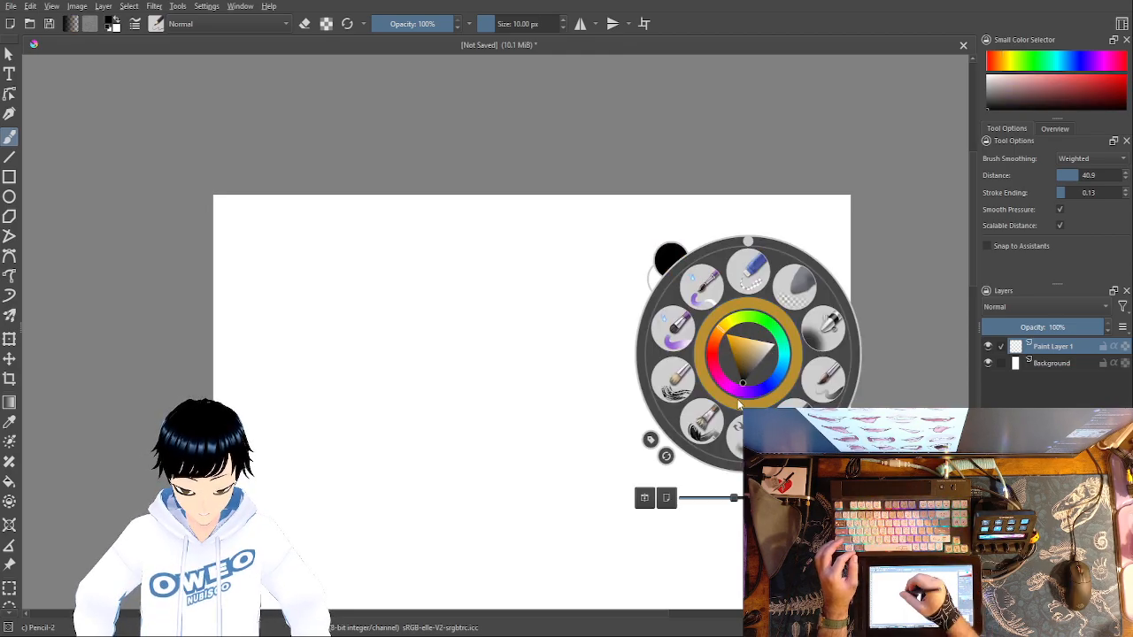
- Draw a wavy mouth line in two halves near the upper part of the canvas and undo the last darkening stroke
{"action": "left_click", "coordinate": [327, 277]}
{"action": "left_click_drag", "start_coordinate": [324, 264], "coordinate": [354, 271]}
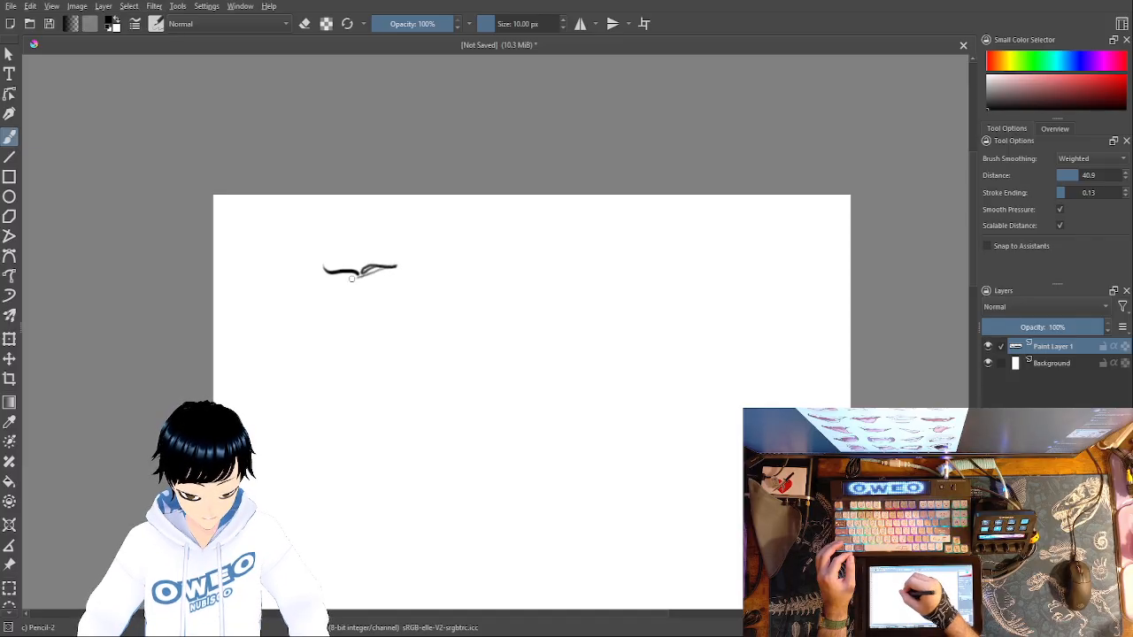
{"action": "key", "text": "ctrl+z"}
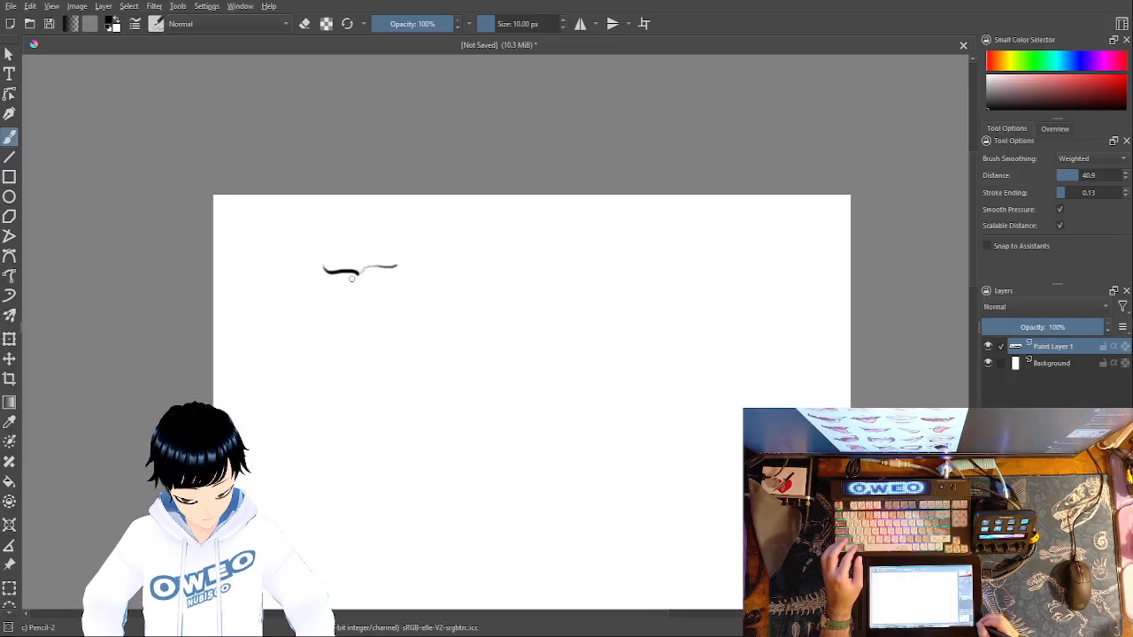
- Pick light grey and paint a curved guide stroke along the right half of the mouth line
{"action": "key", "text": "ctrl+plus"}
{"action": "key", "text": "ctrl+plus"}
{"action": "key", "text": "ctrl+plus"}
{"action": "key", "text": "ctrl+plus"}
{"action": "key", "text": "ctrl+minus"}
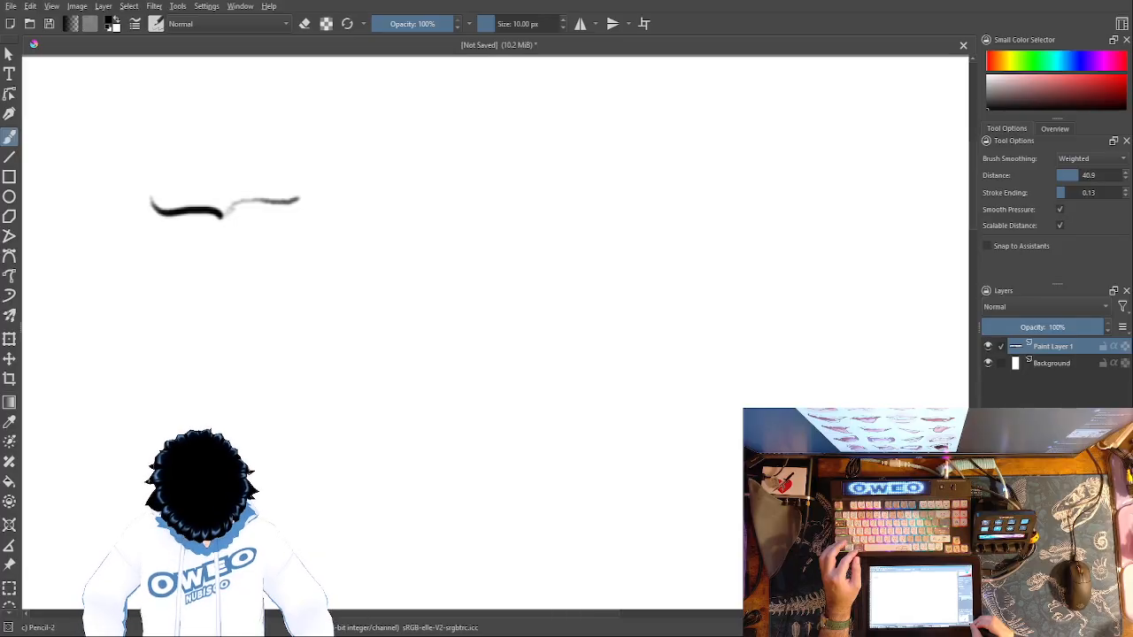
{"action": "right_click", "coordinate": [641, 301]}
{"action": "left_click", "coordinate": [656, 316]}
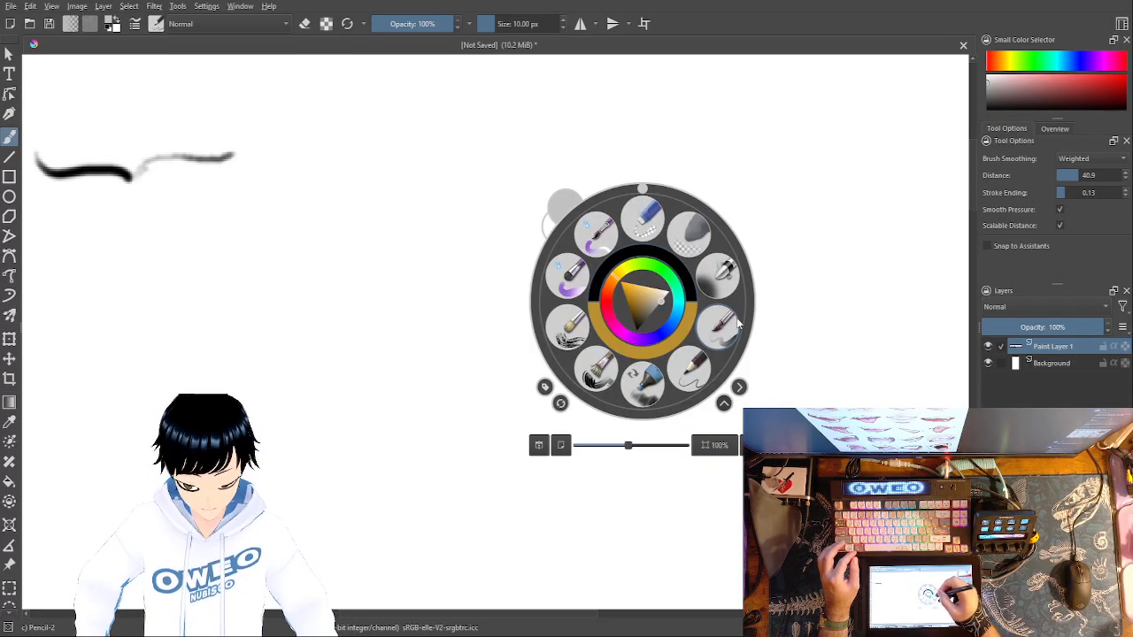
{"action": "left_click", "coordinate": [442, 236]}
{"action": "mouse_move", "coordinate": [535, 275]}
{"action": "left_mouse_down"}
{"action": "mouse_move", "coordinate": [670, 283]}
{"action": "mouse_move", "coordinate": [860, 346]}
{"action": "left_mouse_up"}
{"action": "mouse_move", "coordinate": [481, 239]}
{"action": "left_mouse_down"}
{"action": "mouse_move", "coordinate": [571, 225]}
{"action": "mouse_move", "coordinate": [504, 225]}
{"action": "mouse_move", "coordinate": [473, 246]}
{"action": "mouse_move", "coordinate": [501, 227]}
{"action": "mouse_move", "coordinate": [577, 231]}
{"action": "left_mouse_up"}
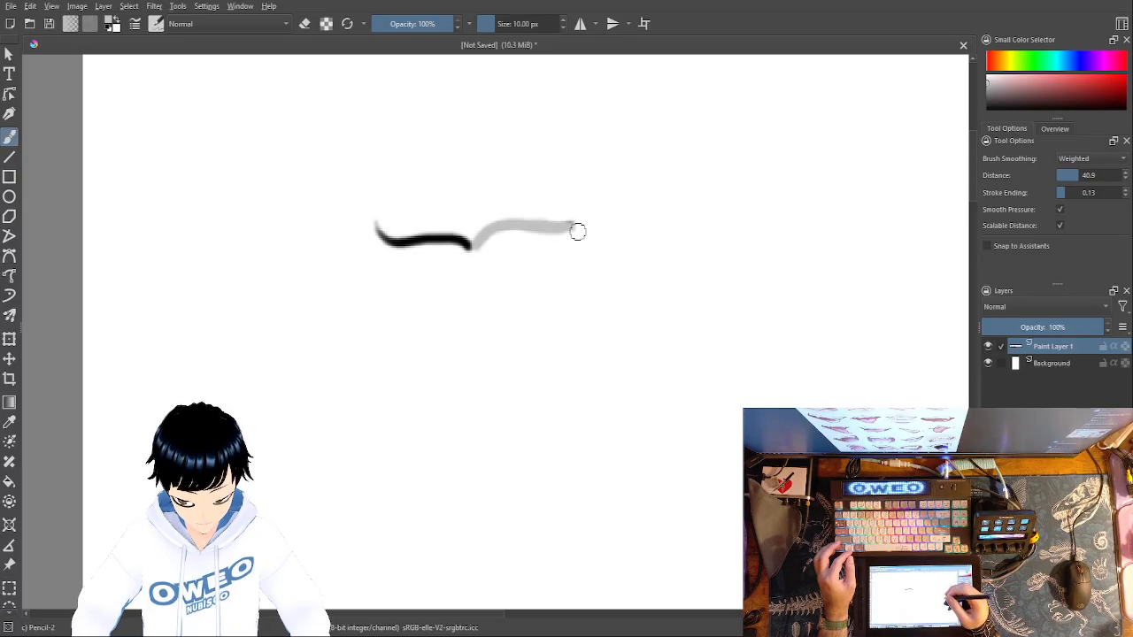
- Return to black and trace the right half of the mouth line, ending with an upturned corner
{"action": "right_click", "coordinate": [804, 367]}
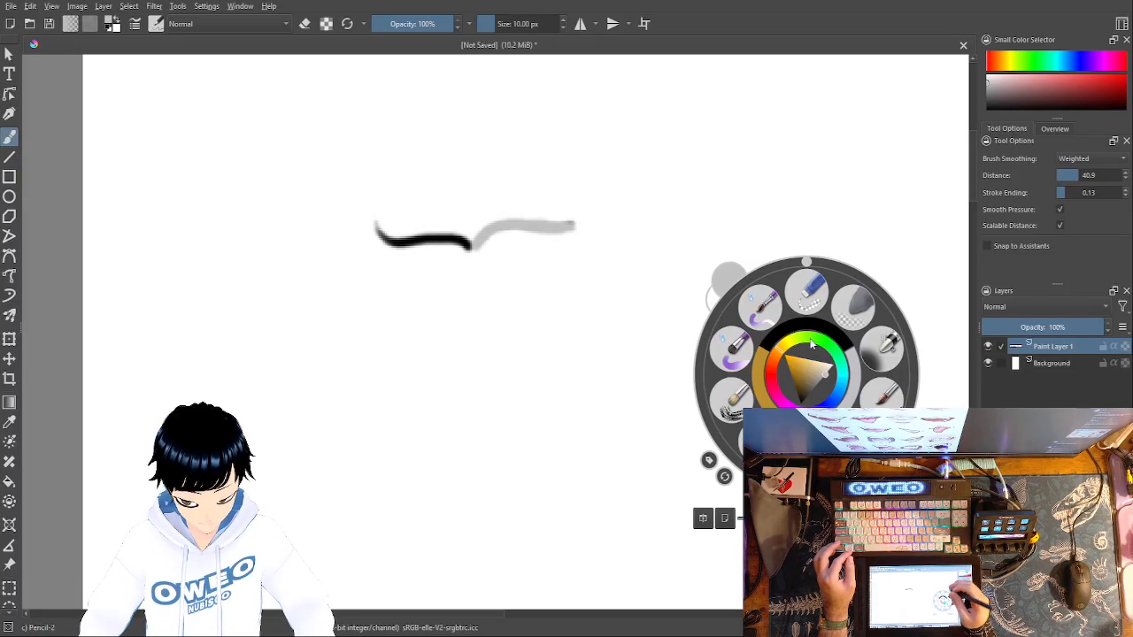
{"action": "left_click", "coordinate": [833, 330]}
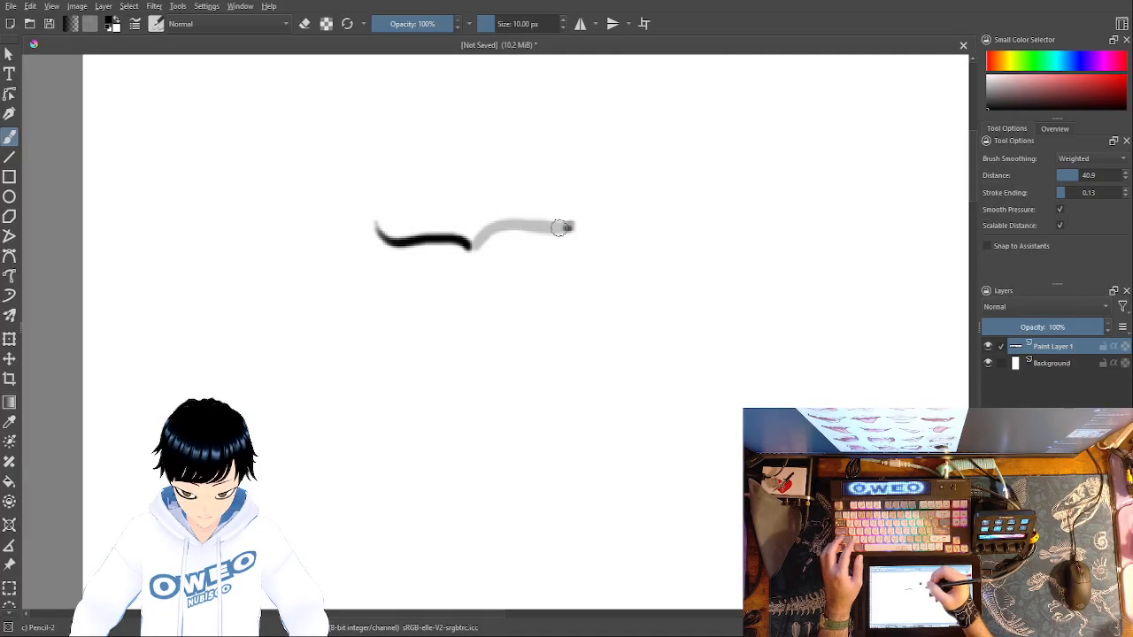
{"action": "mouse_move", "coordinate": [572, 225]}
{"action": "left_mouse_down"}
{"action": "mouse_move", "coordinate": [525, 222]}
{"action": "mouse_move", "coordinate": [466, 243]}
{"action": "left_mouse_up"}
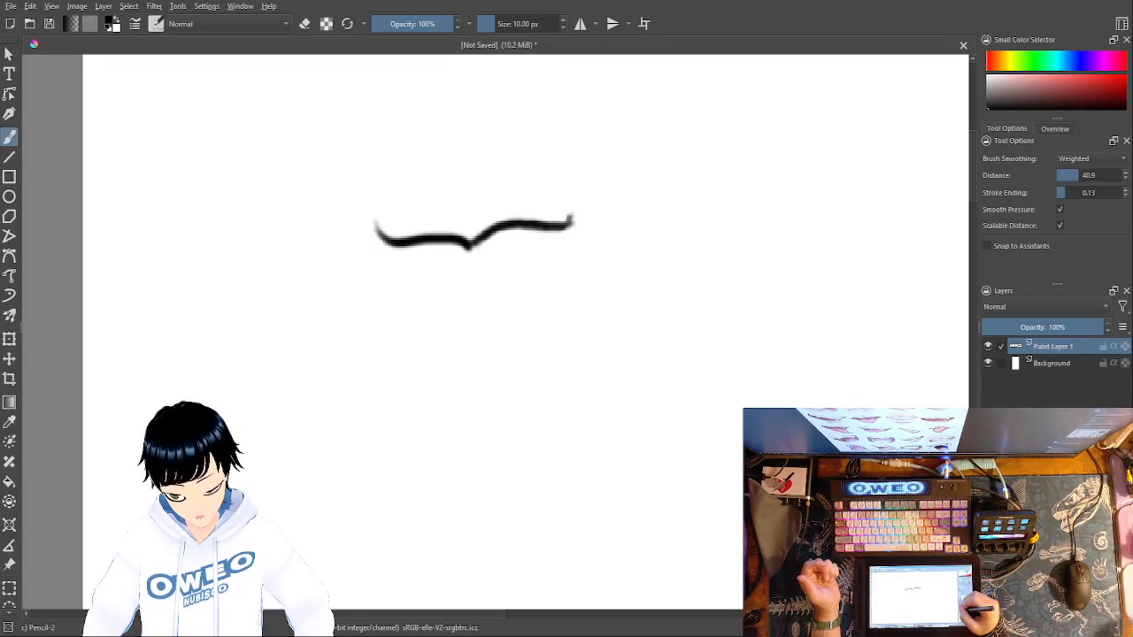
- Add a new paint layer above the mouth line and pick a muted pink
{"action": "key", "text": "Insert"}
{"action": "left_click", "coordinate": [1030, 84]}
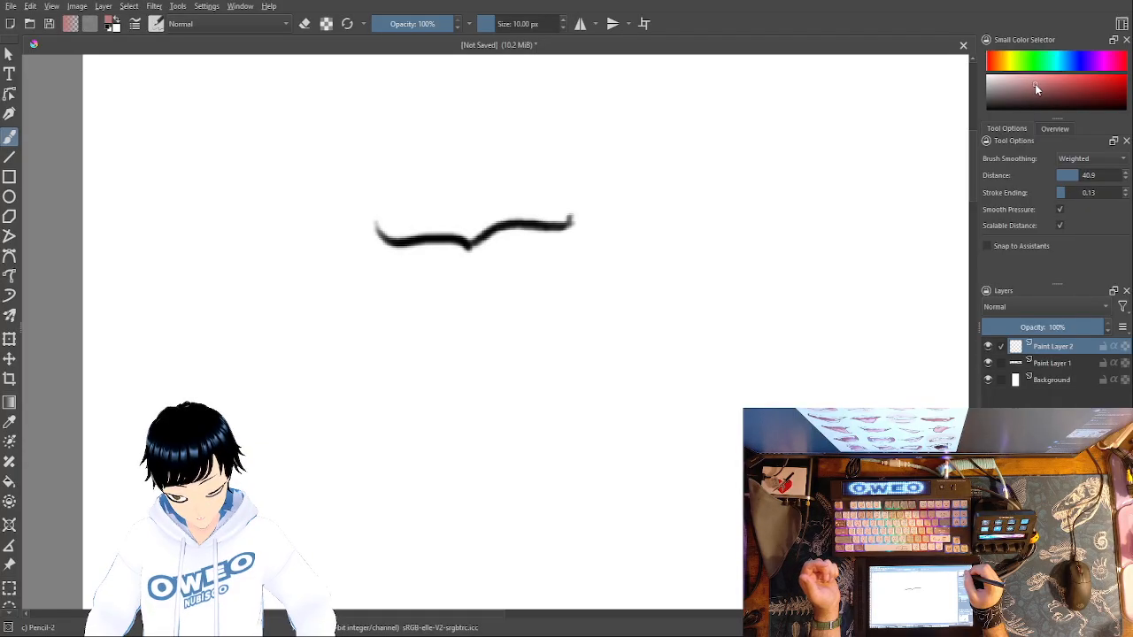
{"action": "left_click", "coordinate": [1031, 83]}
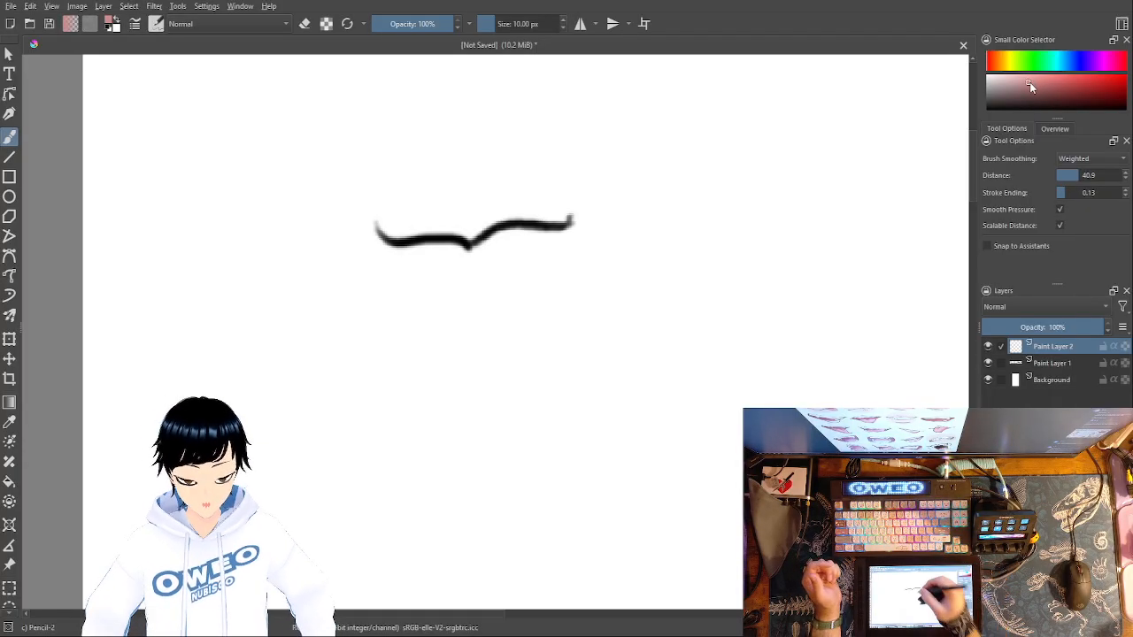
- Try soft pink shading over the mouth line with the Pencil-2 brush at 88.75 px and undo it
{"action": "left_click_drag", "start_coordinate": [497, 26], "coordinate": [513, 25]}
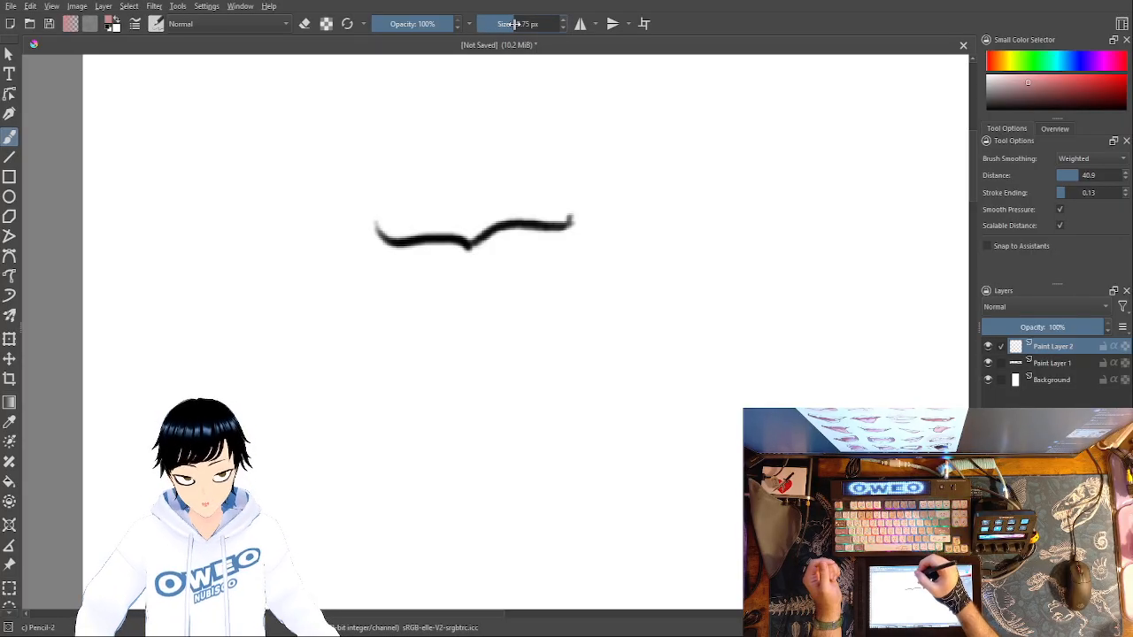
{"action": "mouse_move", "coordinate": [417, 235]}
{"action": "left_mouse_down"}
{"action": "mouse_move", "coordinate": [455, 245]}
{"action": "mouse_move", "coordinate": [526, 222]}
{"action": "left_mouse_up"}
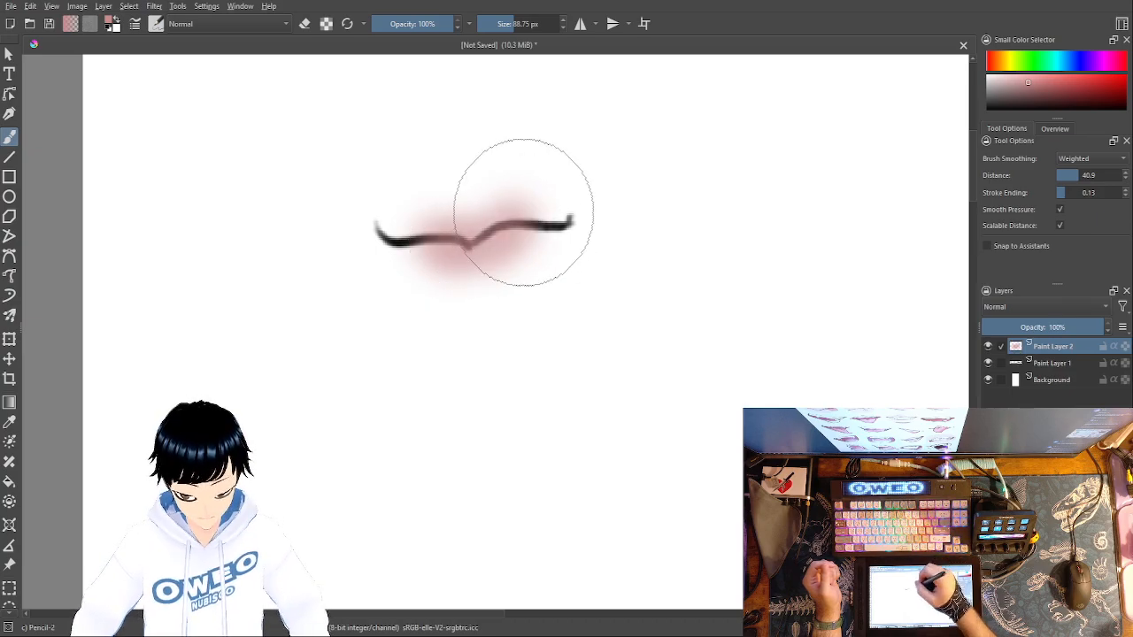
{"action": "key", "text": "ctrl+z"}
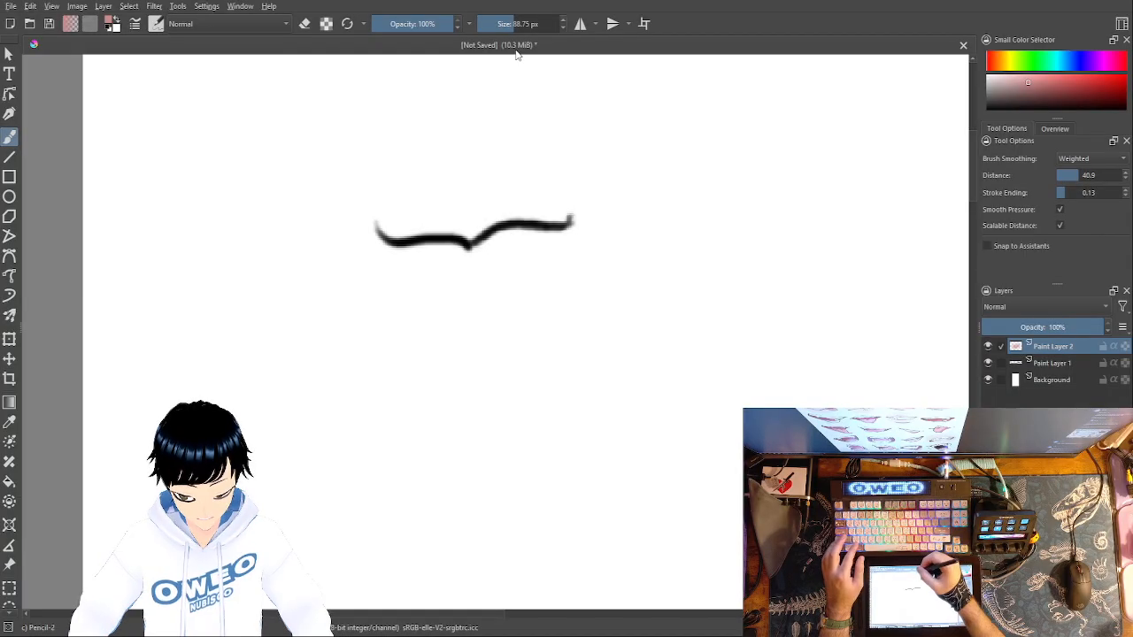
- Switch to the Marker Dry brush and undo the trial pink strokes painted below the mouth line
{"action": "right_click", "coordinate": [522, 128]}
{"action": "left_click", "coordinate": [523, 268]}
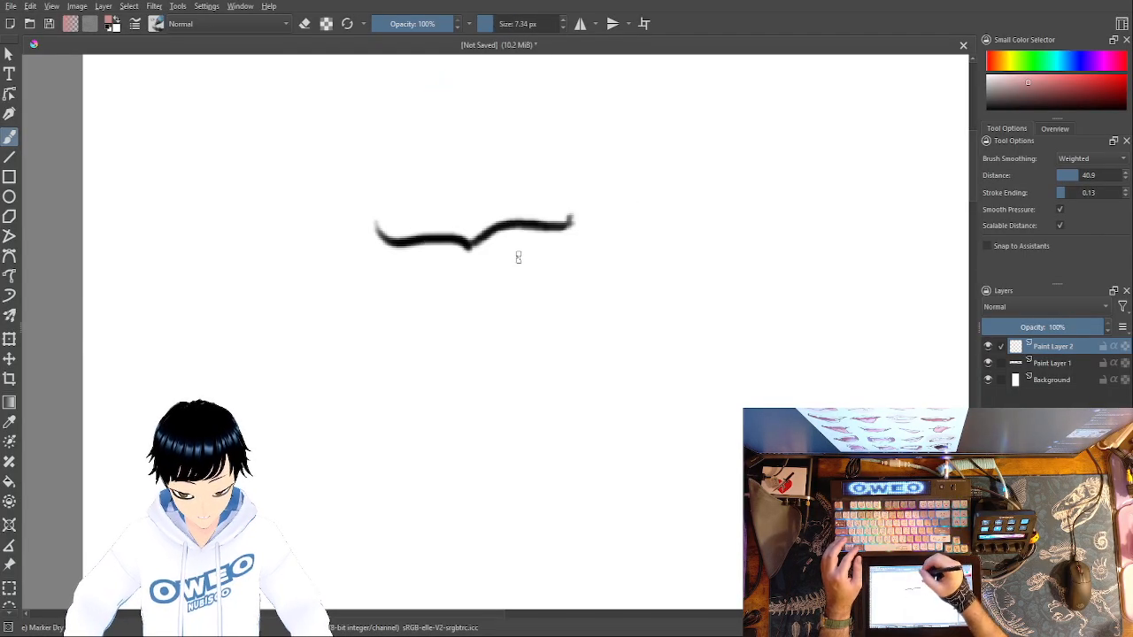
{"action": "mouse_move", "coordinate": [517, 223]}
{"action": "left_mouse_down"}
{"action": "mouse_move", "coordinate": [457, 258]}
{"action": "mouse_move", "coordinate": [439, 244]}
{"action": "mouse_move", "coordinate": [469, 251]}
{"action": "mouse_move", "coordinate": [524, 228]}
{"action": "left_mouse_up"}
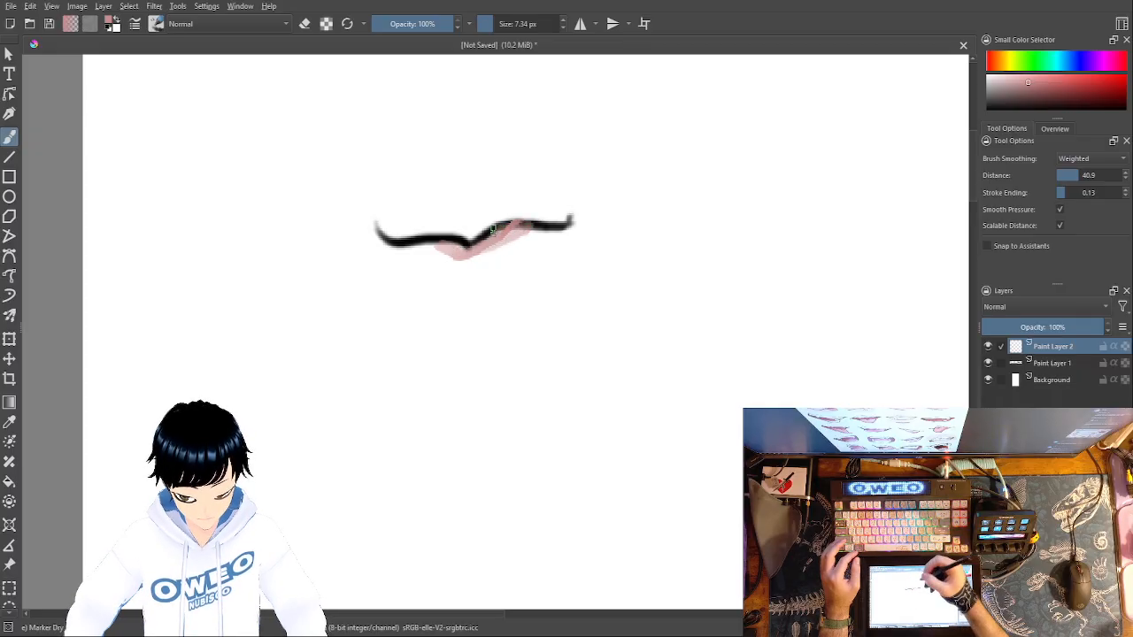
{"action": "key", "text": "ctrl+z"}
{"action": "key", "text": "ctrl+z"}
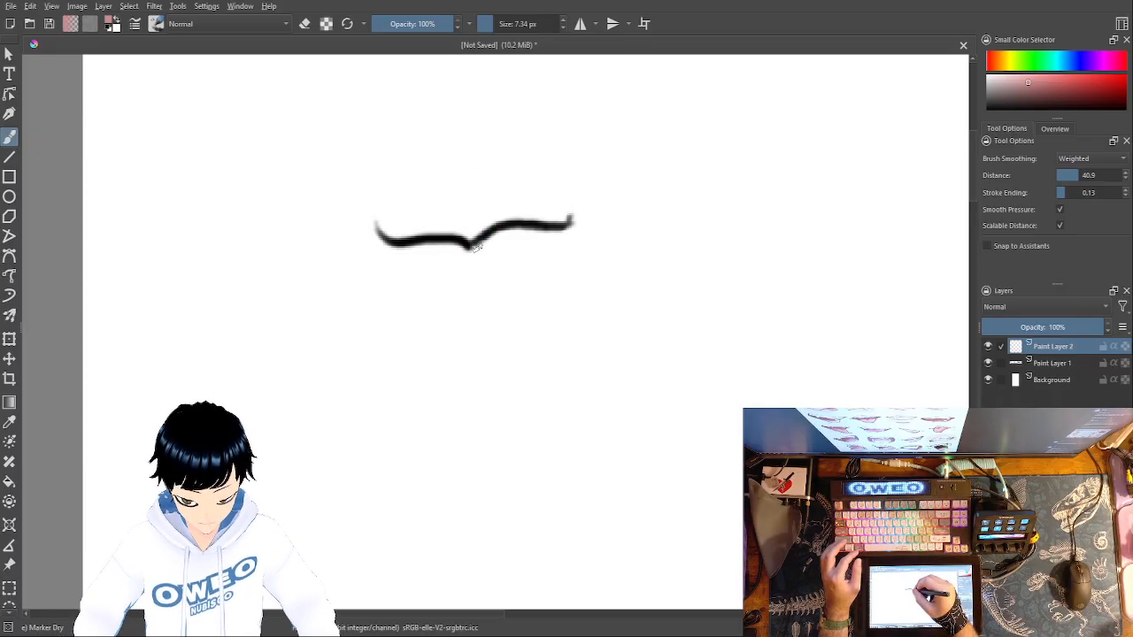
- Try broad pink strokes across the mouth line with the Marker Dry brush at 65.40 px, undoing each attempt
{"action": "left_click_drag", "start_coordinate": [492, 24], "coordinate": [510, 22]}
{"action": "mouse_move", "coordinate": [417, 223]}
{"action": "left_mouse_down"}
{"action": "mouse_move", "coordinate": [453, 245]}
{"action": "mouse_move", "coordinate": [541, 232]}
{"action": "left_mouse_up"}
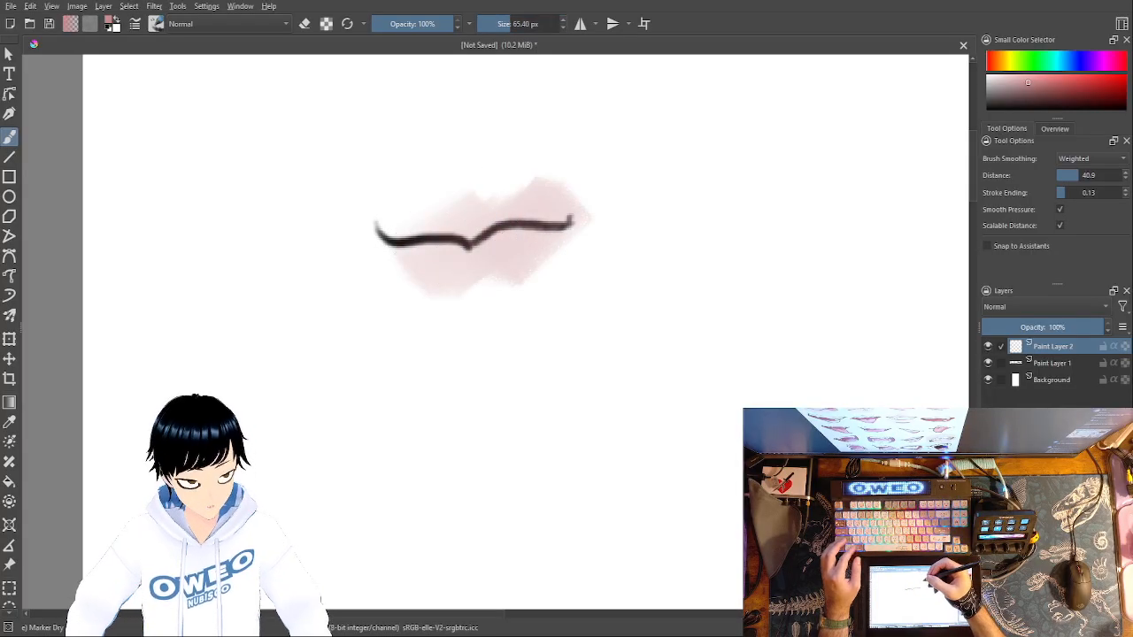
{"action": "key", "text": "ctrl+z"}
{"action": "left_click_drag", "start_coordinate": [412, 236], "coordinate": [498, 237]}
{"action": "key", "text": "ctrl+z"}
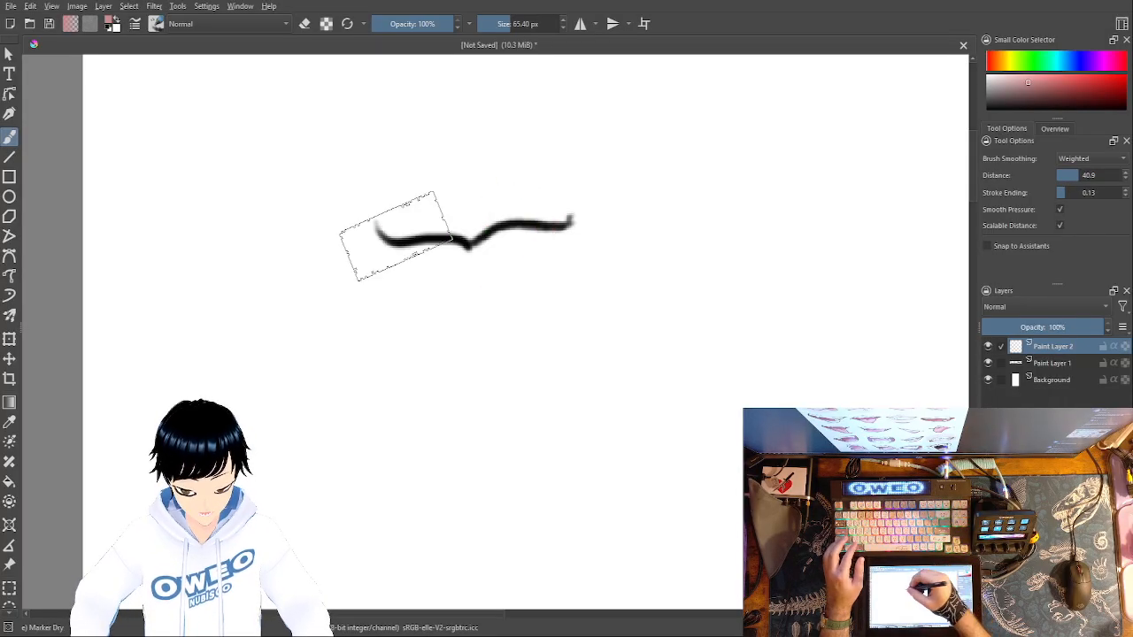
{"action": "left_click_drag", "start_coordinate": [419, 243], "coordinate": [518, 236]}
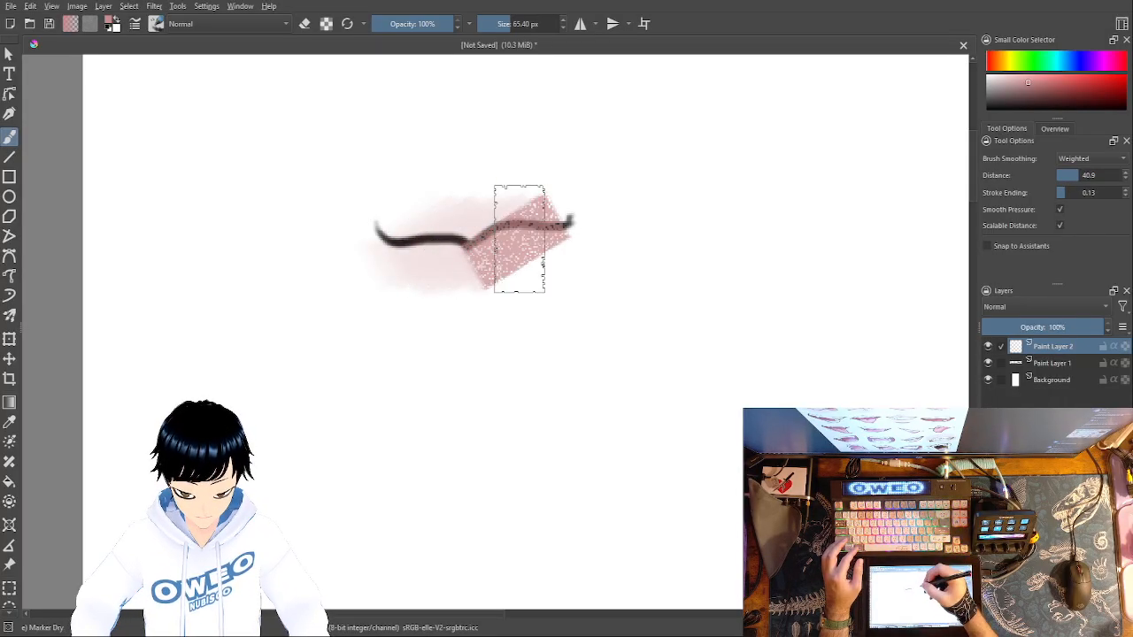
{"action": "key", "text": "ctrl+z"}
- Reduce the Marker Dry brush to 22.10 px and paint pink upper and lower lips around the mouth line
{"action": "left_click_drag", "start_coordinate": [508, 25], "coordinate": [500, 27]}
{"action": "mouse_move", "coordinate": [521, 226]}
{"action": "left_mouse_down"}
{"action": "mouse_move", "coordinate": [412, 231]}
{"action": "mouse_move", "coordinate": [442, 256]}
{"action": "mouse_move", "coordinate": [485, 260]}
{"action": "mouse_move", "coordinate": [550, 216]}
{"action": "mouse_move", "coordinate": [416, 208]}
{"action": "mouse_move", "coordinate": [405, 232]}
{"action": "mouse_move", "coordinate": [485, 288]}
{"action": "mouse_move", "coordinate": [544, 235]}
{"action": "mouse_move", "coordinate": [514, 270]}
{"action": "mouse_move", "coordinate": [466, 289]}
{"action": "left_mouse_up"}
- Switch to the Eraser Small brush and trim the pink lip edges into a smooth, rounded shape
{"action": "right_click", "coordinate": [783, 398]}
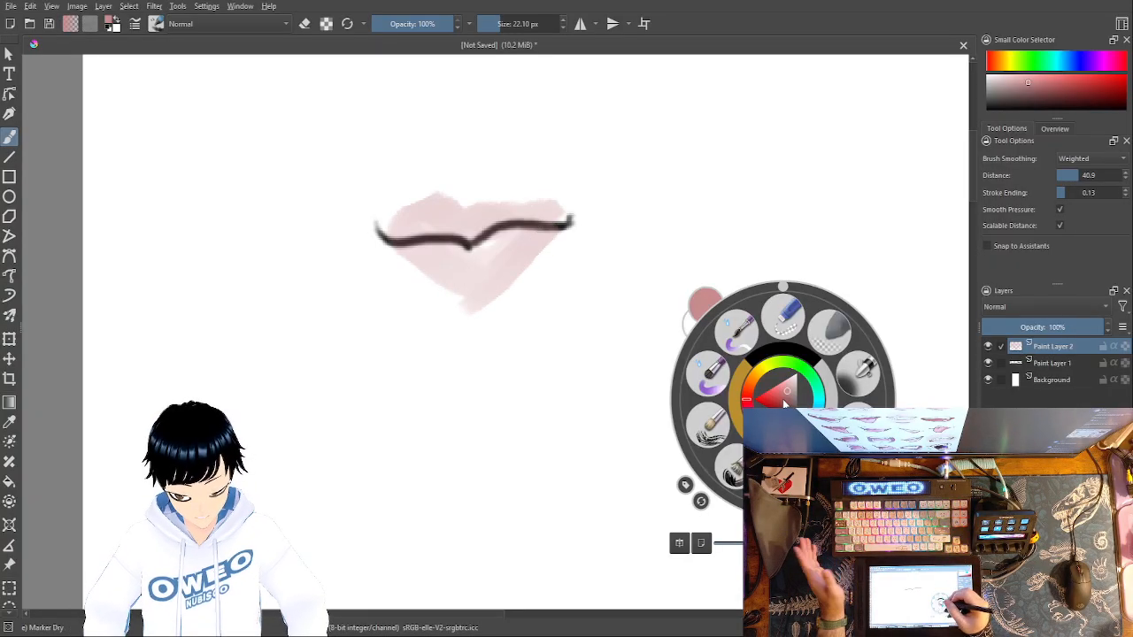
{"action": "left_click", "coordinate": [783, 329]}
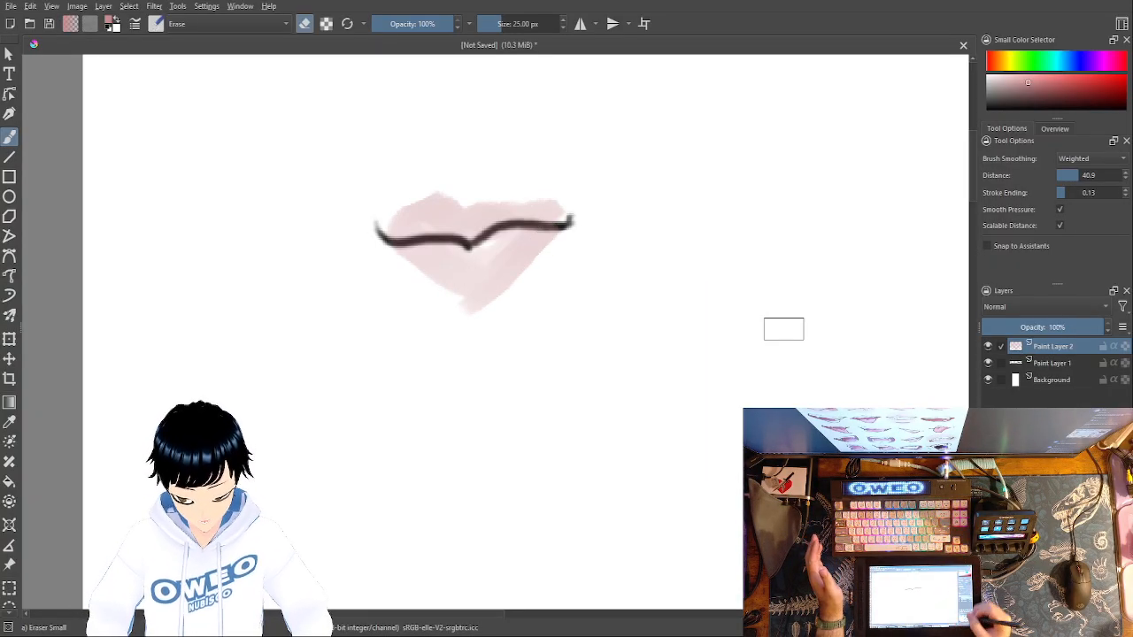
{"action": "key", "text": "ctrl+plus"}
{"action": "key", "text": "ctrl+plus"}
{"action": "key", "text": "ctrl+plus"}
{"action": "key", "text": "ctrl+minus"}
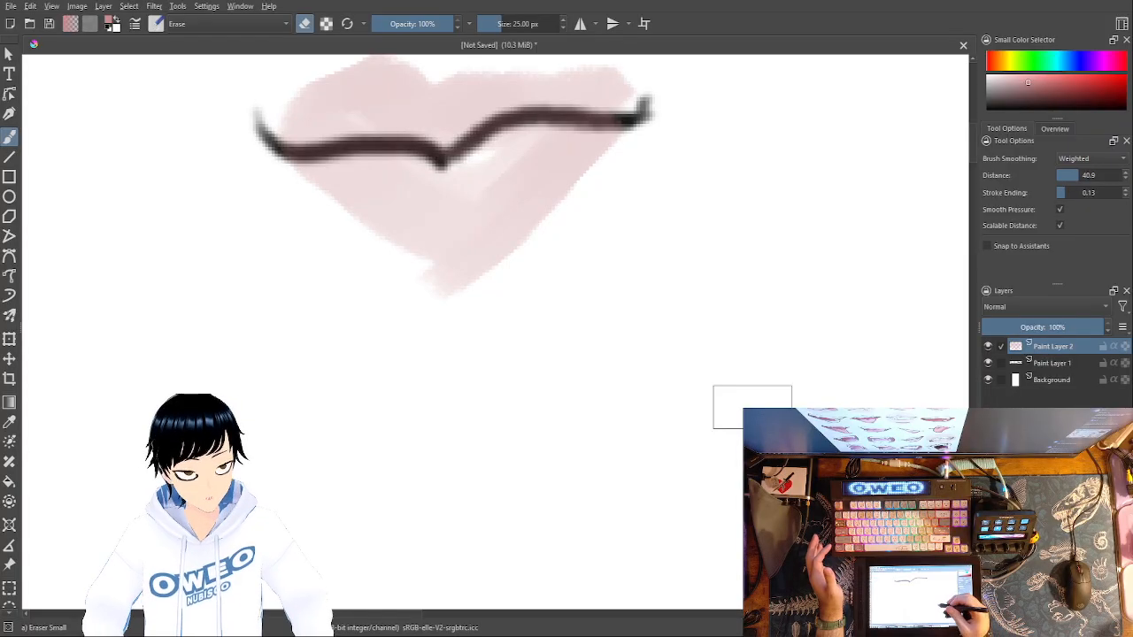
{"action": "left_click_drag", "start_coordinate": [718, 362], "coordinate": [727, 540]}
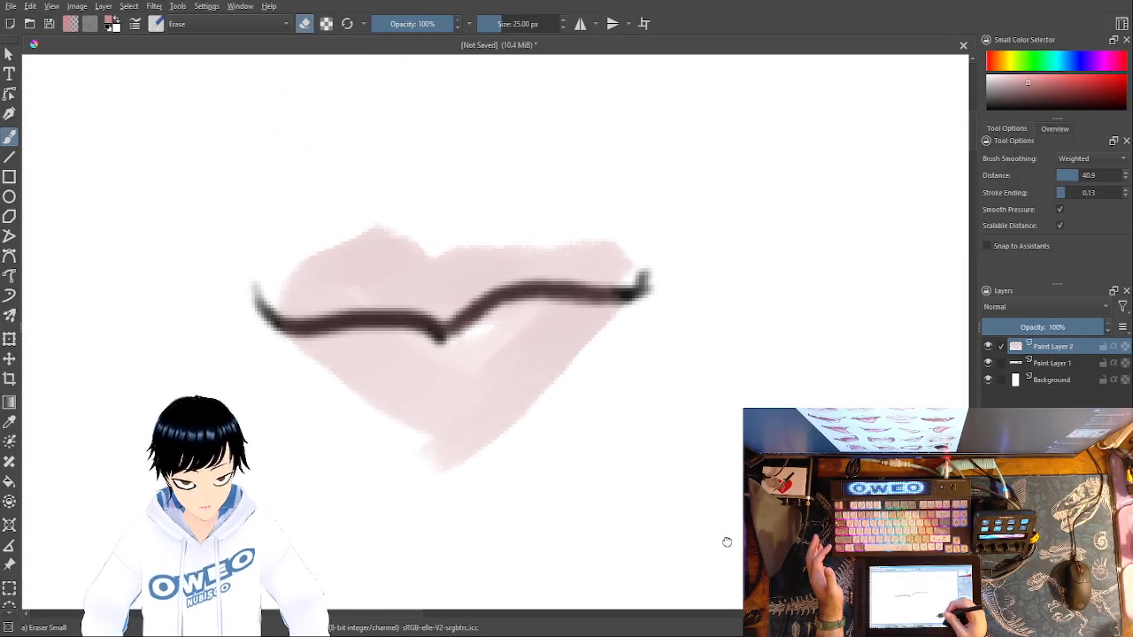
{"action": "mouse_move", "coordinate": [300, 265]}
{"action": "left_mouse_down"}
{"action": "mouse_move", "coordinate": [371, 246]}
{"action": "mouse_move", "coordinate": [441, 262]}
{"action": "mouse_move", "coordinate": [469, 244]}
{"action": "mouse_move", "coordinate": [557, 234]}
{"action": "mouse_move", "coordinate": [602, 241]}
{"action": "mouse_move", "coordinate": [617, 257]}
{"action": "mouse_move", "coordinate": [601, 341]}
{"action": "mouse_move", "coordinate": [564, 392]}
{"action": "mouse_move", "coordinate": [513, 431]}
{"action": "mouse_move", "coordinate": [447, 447]}
{"action": "mouse_move", "coordinate": [323, 393]}
{"action": "mouse_move", "coordinate": [254, 320]}
{"action": "mouse_move", "coordinate": [228, 263]}
{"action": "left_mouse_up"}
{"action": "left_click_drag", "start_coordinate": [481, 470], "coordinate": [401, 458]}
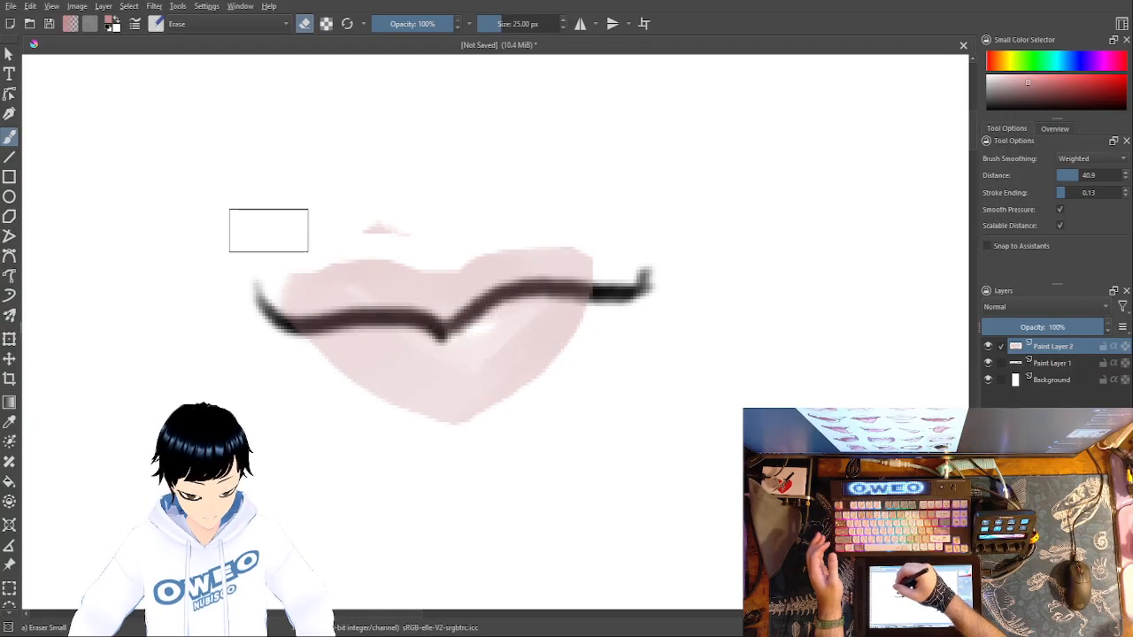
{"action": "mouse_move", "coordinate": [411, 232]}
{"action": "left_mouse_down"}
{"action": "mouse_move", "coordinate": [377, 213]}
{"action": "mouse_move", "coordinate": [415, 204]}
{"action": "mouse_move", "coordinate": [381, 234]}
{"action": "mouse_move", "coordinate": [365, 226]}
{"action": "mouse_move", "coordinate": [304, 265]}
{"action": "mouse_move", "coordinate": [270, 329]}
{"action": "left_mouse_up"}
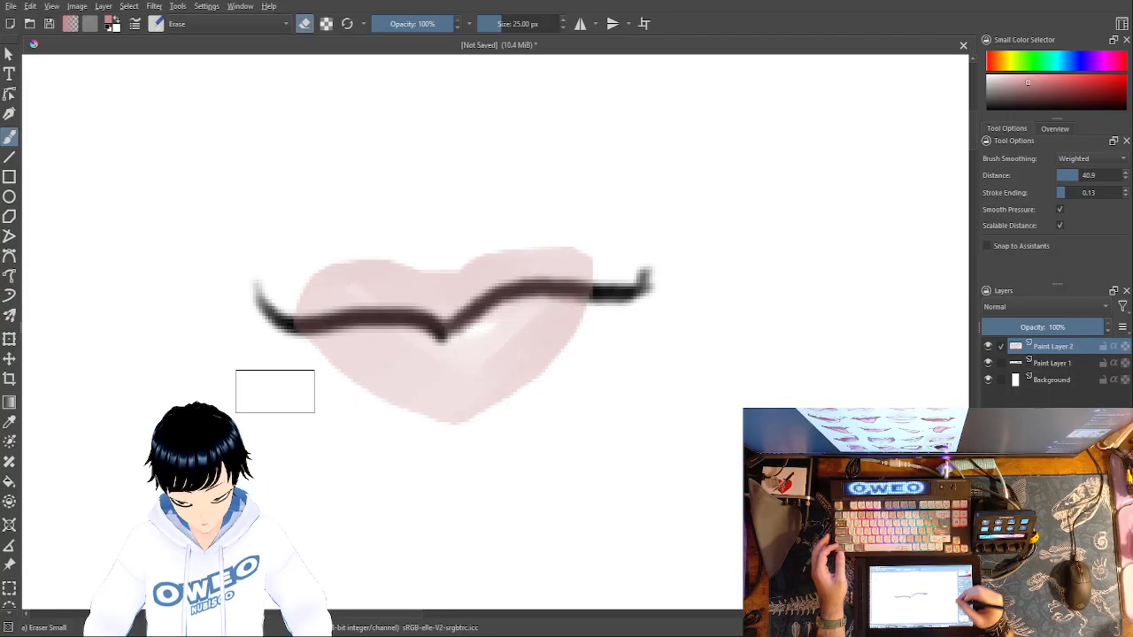
- Switch from the eraser back to the Marker Dry brush at 22.10 px and choose the dusky pink colour again
{"action": "right_click", "coordinate": [834, 382]}
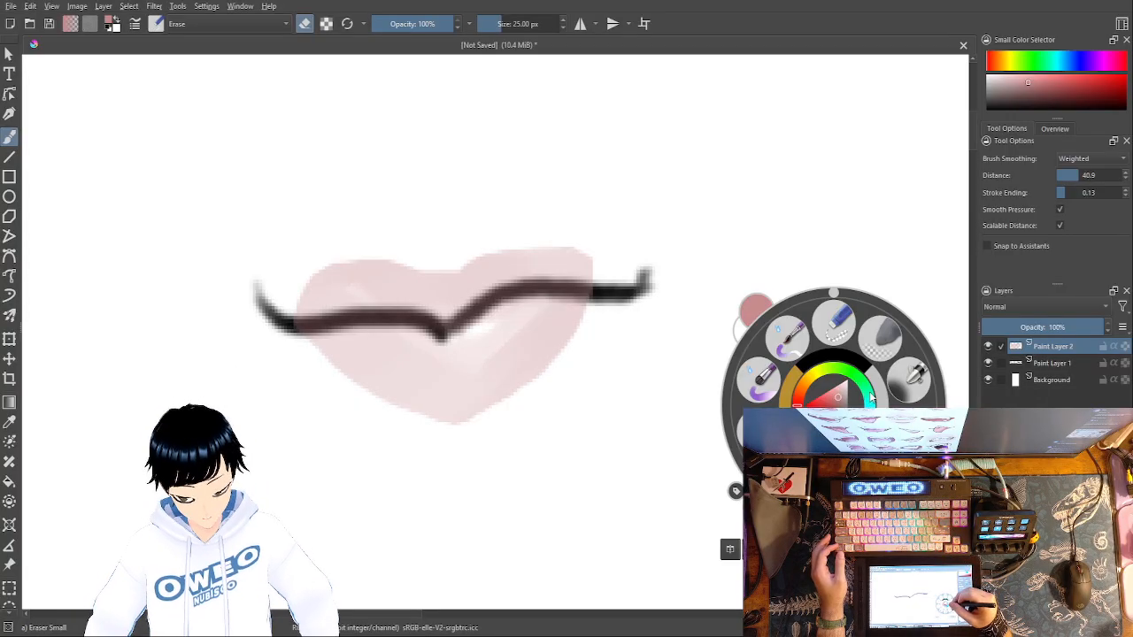
{"action": "right_click", "coordinate": [834, 401]}
{"action": "right_click", "coordinate": [834, 416]}
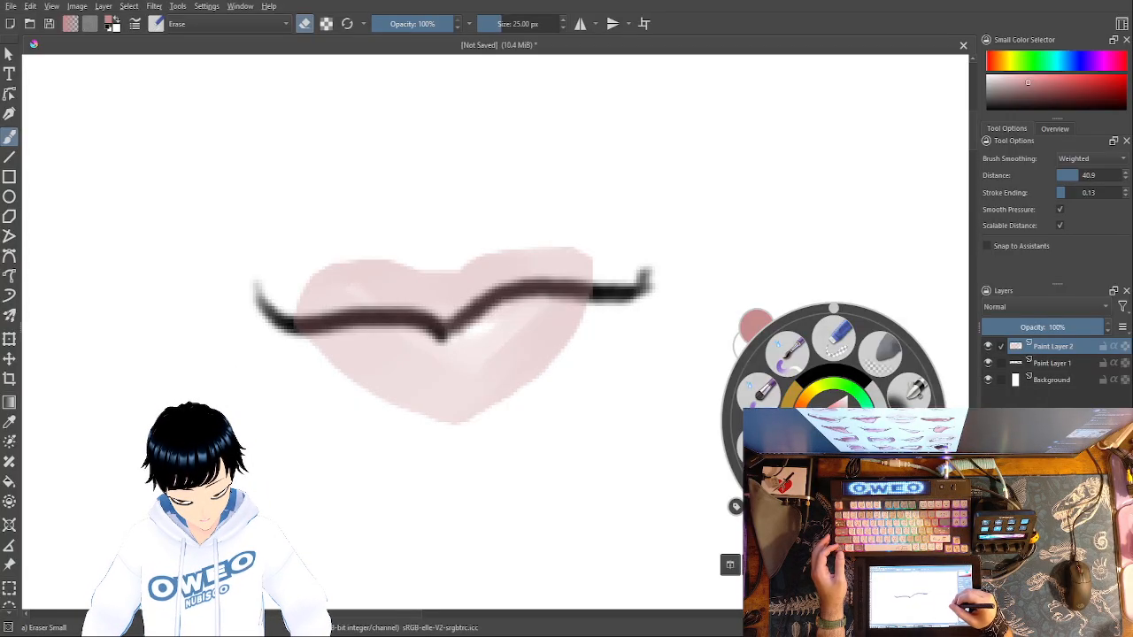
{"action": "right_click", "coordinate": [859, 370]}
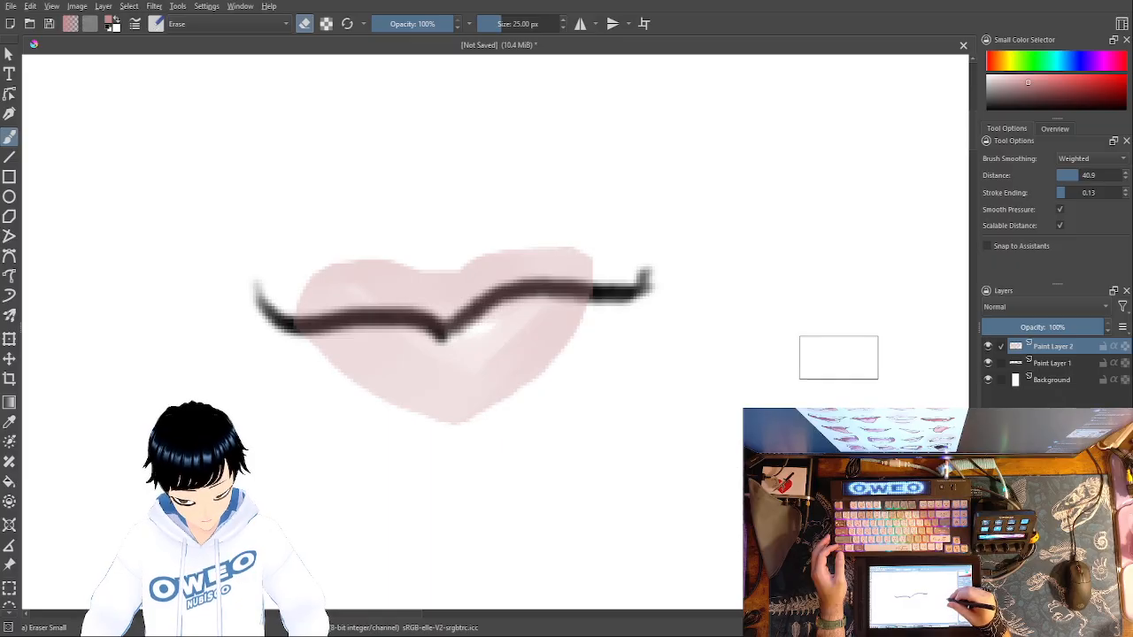
{"action": "right_click", "coordinate": [860, 376]}
{"action": "left_click_drag", "start_coordinate": [841, 367], "coordinate": [863, 321]}
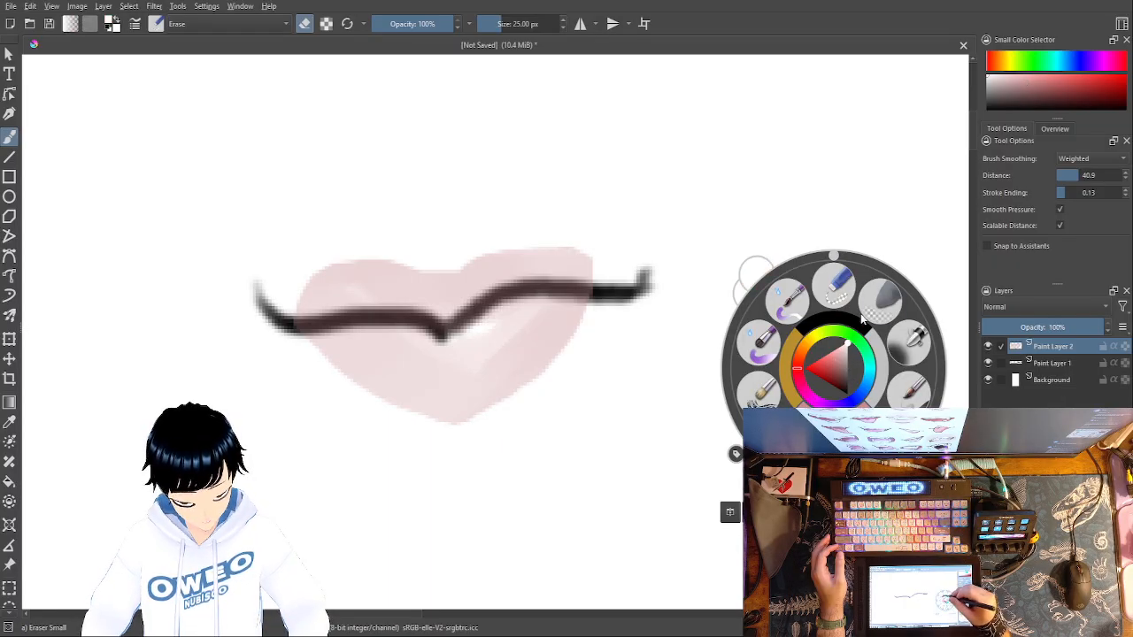
{"action": "left_click", "coordinate": [866, 315]}
{"action": "right_click", "coordinate": [835, 394]}
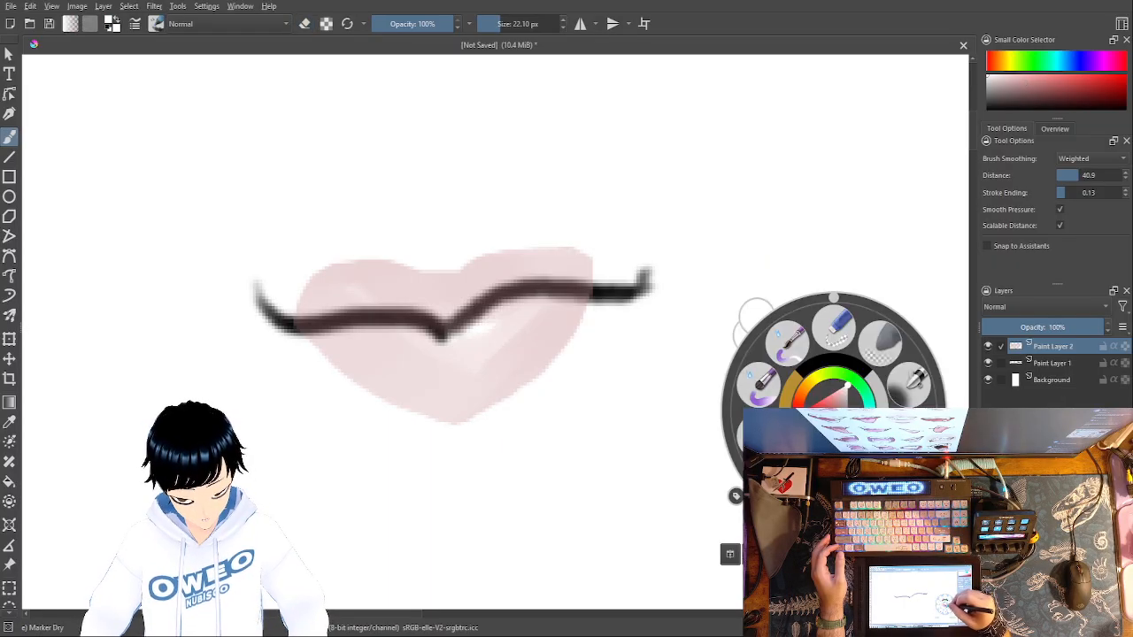
{"action": "left_click", "coordinate": [741, 316]}
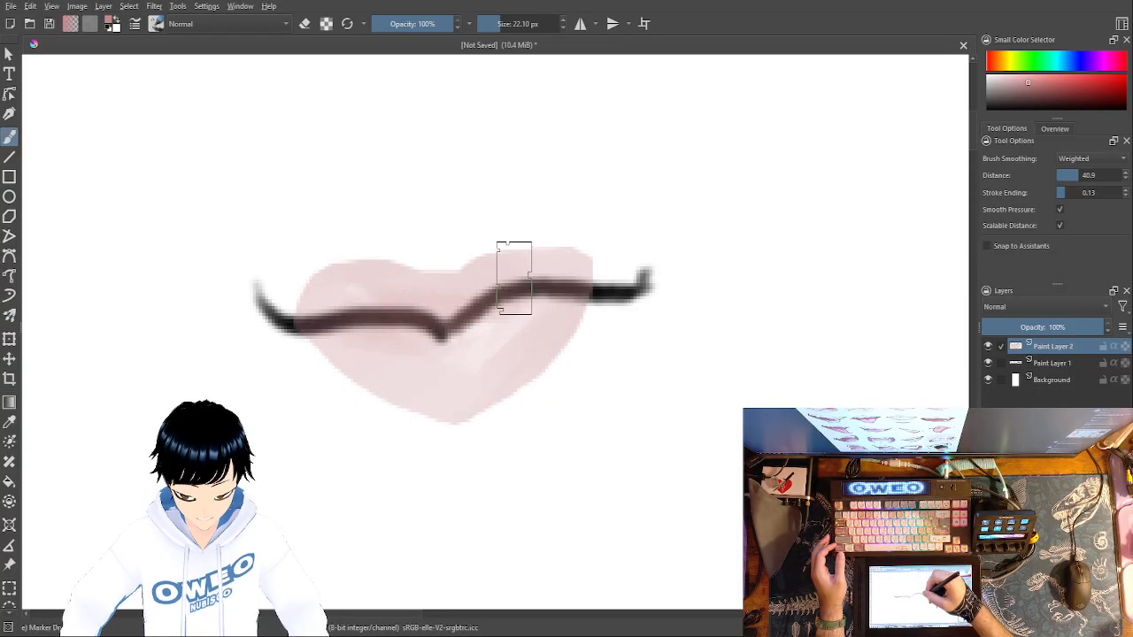
- Undo a trial shading stroke and paint a darker pink band along the mouth line on both lips with the Marker Dry brush
{"action": "right_click", "coordinate": [751, 270]}
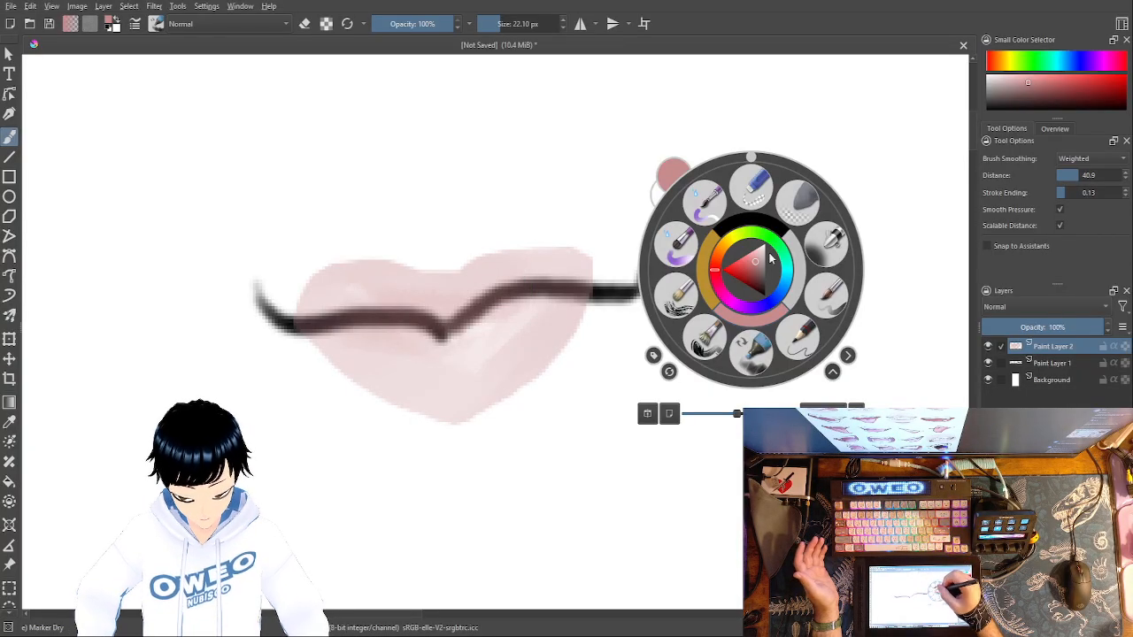
{"action": "left_click", "coordinate": [775, 320]}
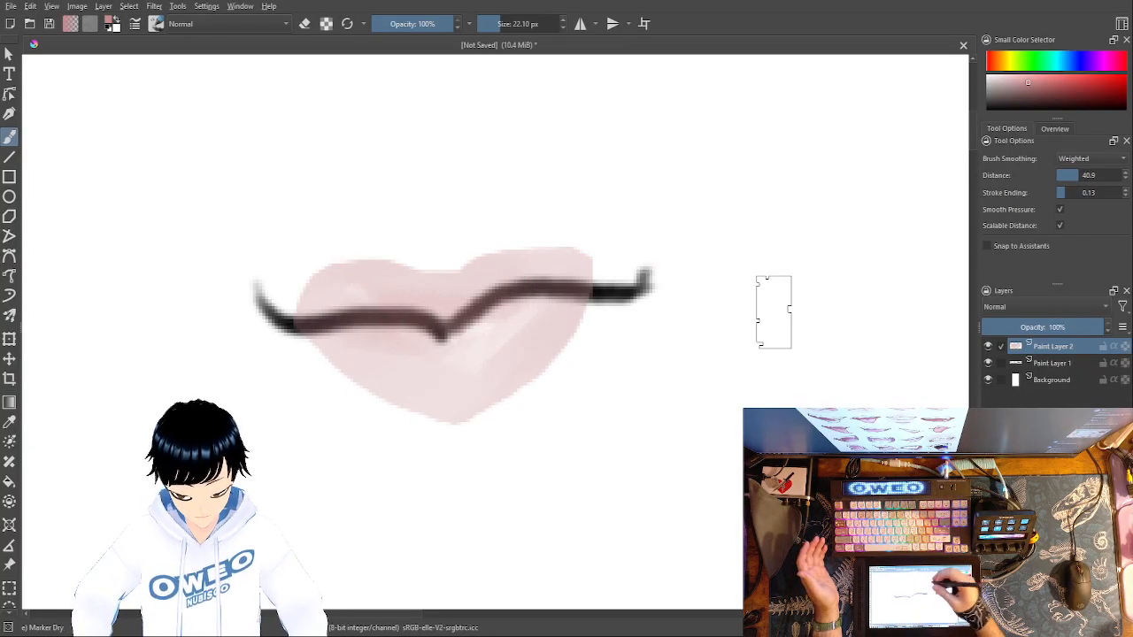
{"action": "mouse_move", "coordinate": [540, 286]}
{"action": "left_mouse_down"}
{"action": "mouse_move", "coordinate": [428, 321]}
{"action": "mouse_move", "coordinate": [340, 319]}
{"action": "left_mouse_up"}
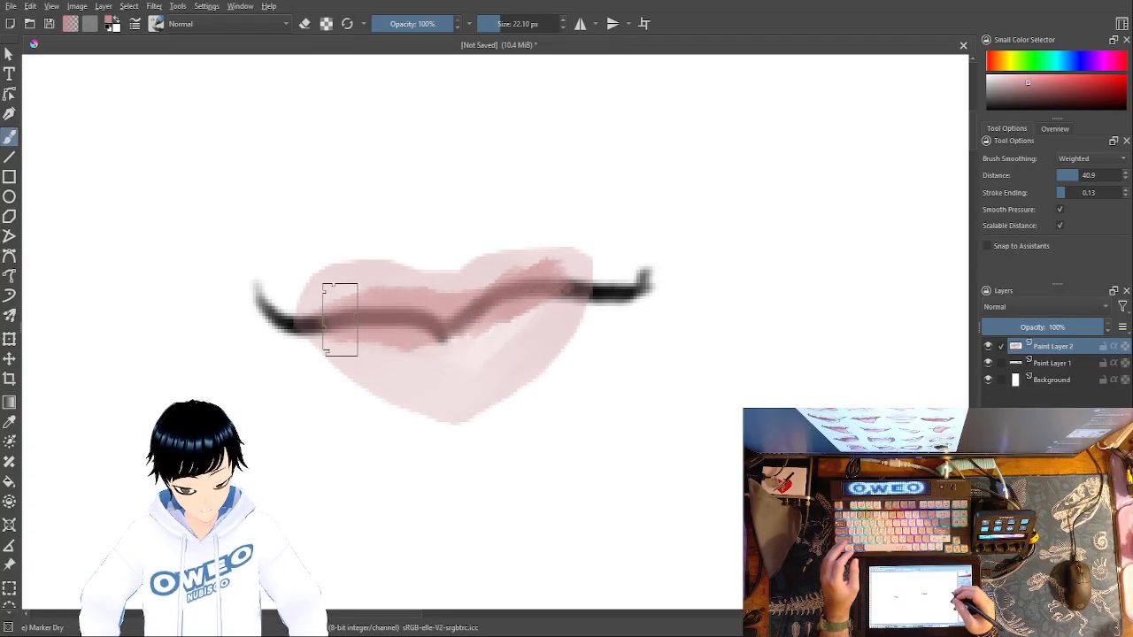
{"action": "key", "text": "ctrl+z"}
{"action": "mouse_move", "coordinate": [535, 286]}
{"action": "left_mouse_down"}
{"action": "mouse_move", "coordinate": [456, 326]}
{"action": "mouse_move", "coordinate": [332, 310]}
{"action": "mouse_move", "coordinate": [391, 339]}
{"action": "mouse_move", "coordinate": [346, 312]}
{"action": "mouse_move", "coordinate": [432, 338]}
{"action": "mouse_move", "coordinate": [470, 334]}
{"action": "mouse_move", "coordinate": [563, 285]}
{"action": "mouse_move", "coordinate": [474, 332]}
{"action": "mouse_move", "coordinate": [417, 330]}
{"action": "mouse_move", "coordinate": [353, 304]}
{"action": "mouse_move", "coordinate": [376, 301]}
{"action": "mouse_move", "coordinate": [384, 313]}
{"action": "mouse_move", "coordinate": [537, 295]}
{"action": "left_mouse_up"}
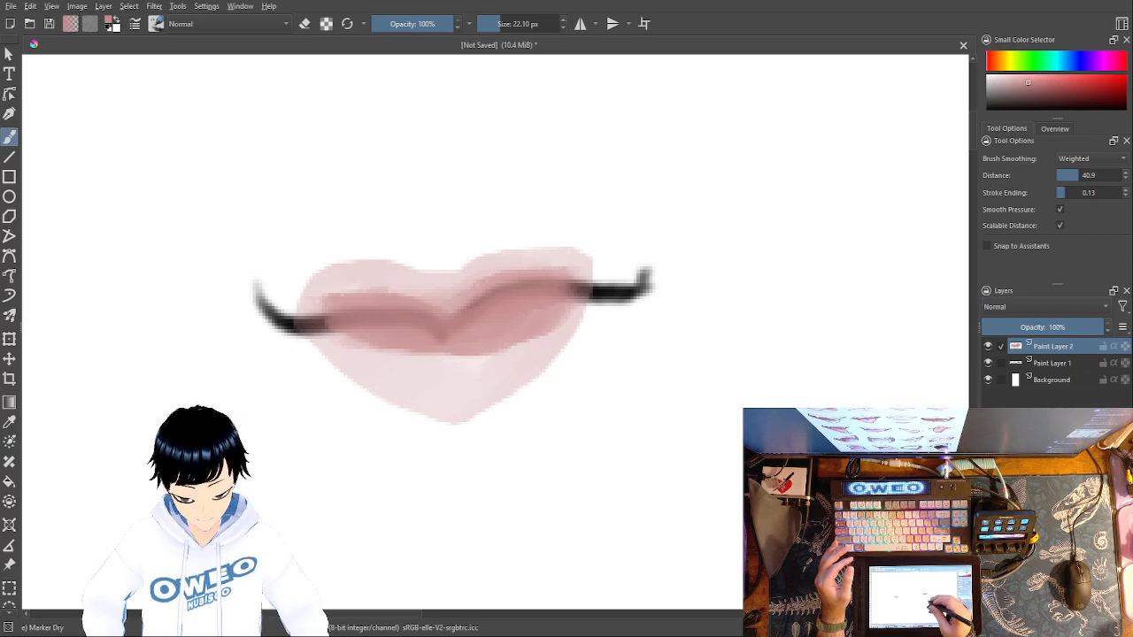
- Pick white, undo the broad trial highlights, and add small highlight dabs on the lower lip with the Marker Dry brush at 1.27 px
{"action": "right_click", "coordinate": [629, 372]}
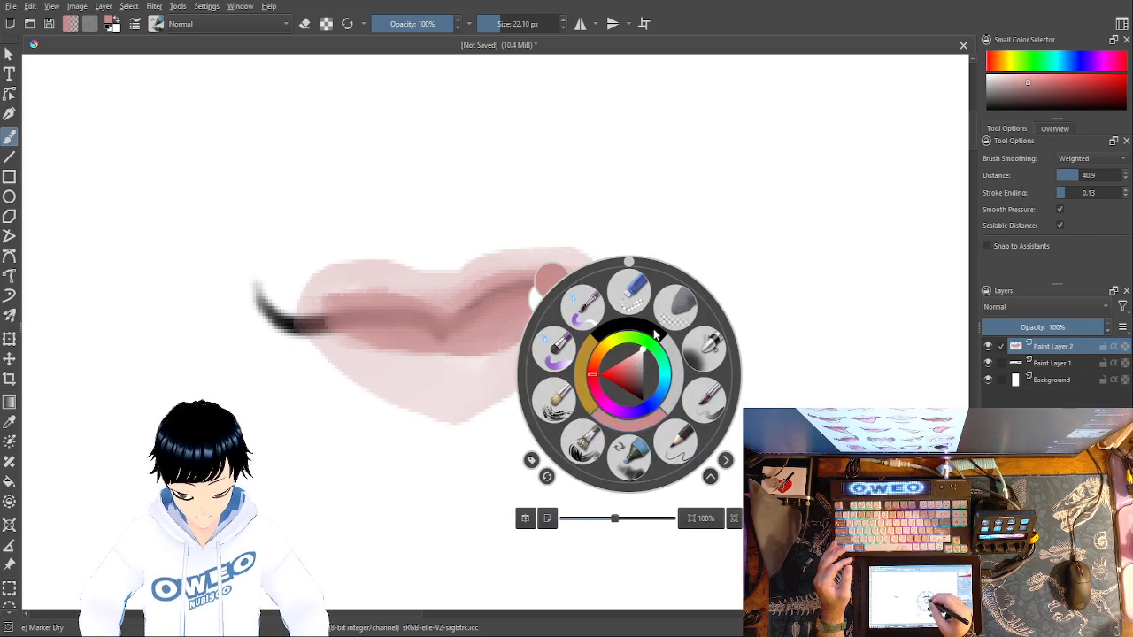
{"action": "left_click_drag", "start_coordinate": [654, 333], "coordinate": [656, 328]}
{"action": "left_click", "coordinate": [340, 299]}
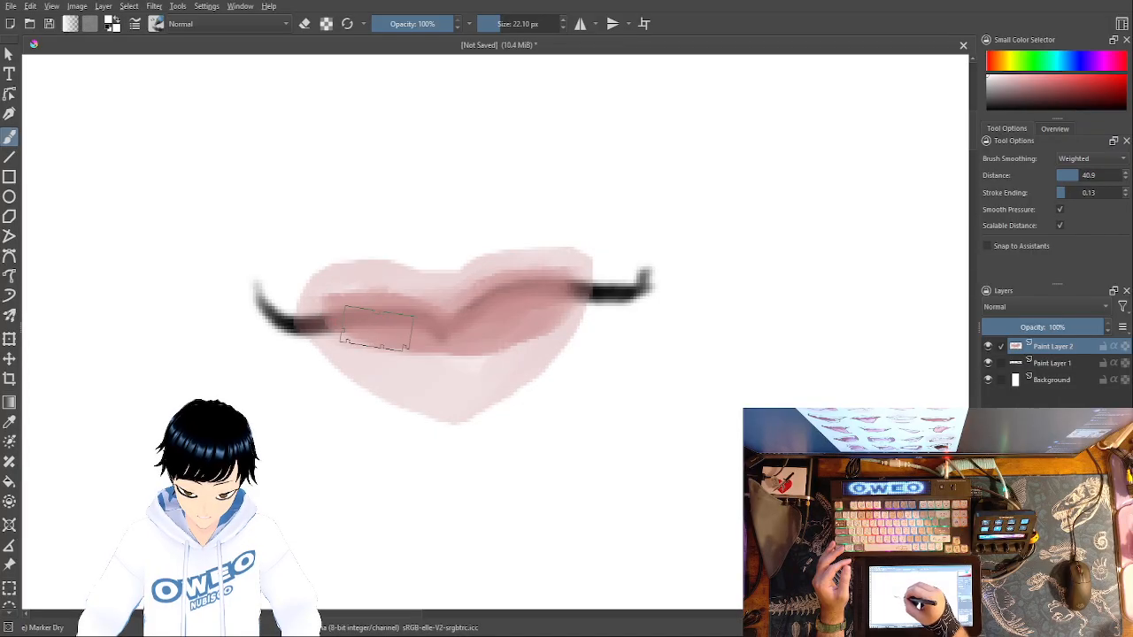
{"action": "mouse_move", "coordinate": [412, 342]}
{"action": "left_mouse_down"}
{"action": "mouse_move", "coordinate": [508, 341]}
{"action": "mouse_move", "coordinate": [463, 354]}
{"action": "mouse_move", "coordinate": [502, 349]}
{"action": "mouse_move", "coordinate": [566, 293]}
{"action": "mouse_move", "coordinate": [561, 276]}
{"action": "mouse_move", "coordinate": [515, 283]}
{"action": "mouse_move", "coordinate": [465, 319]}
{"action": "mouse_move", "coordinate": [389, 305]}
{"action": "mouse_move", "coordinate": [365, 329]}
{"action": "left_mouse_up"}
{"action": "key", "text": "ctrl+z"}
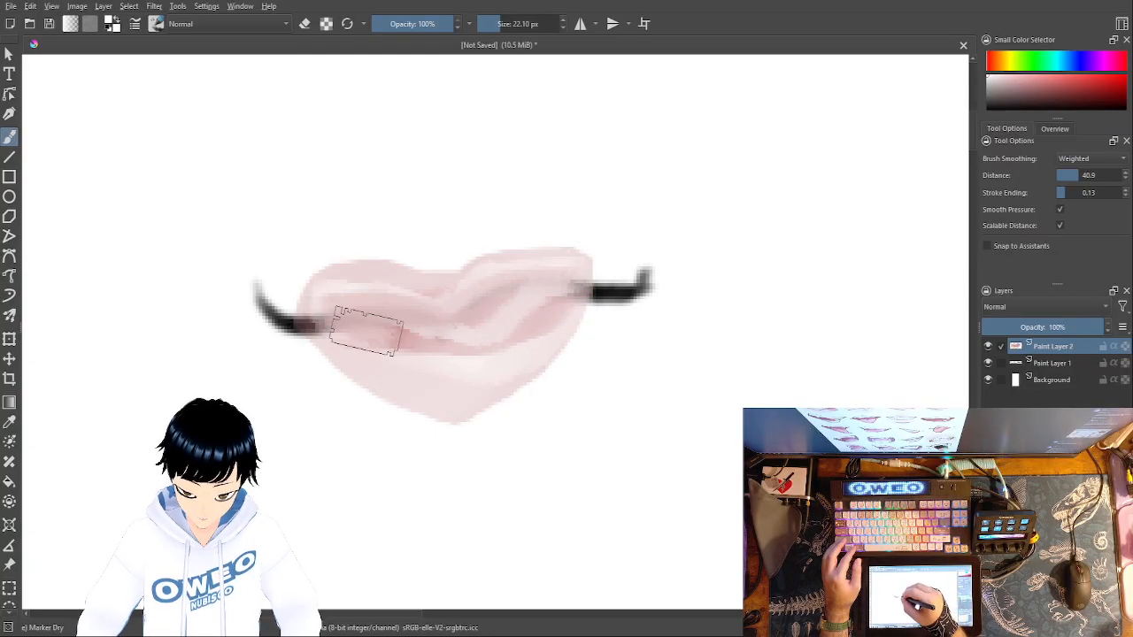
{"action": "key", "text": "ctrl+z"}
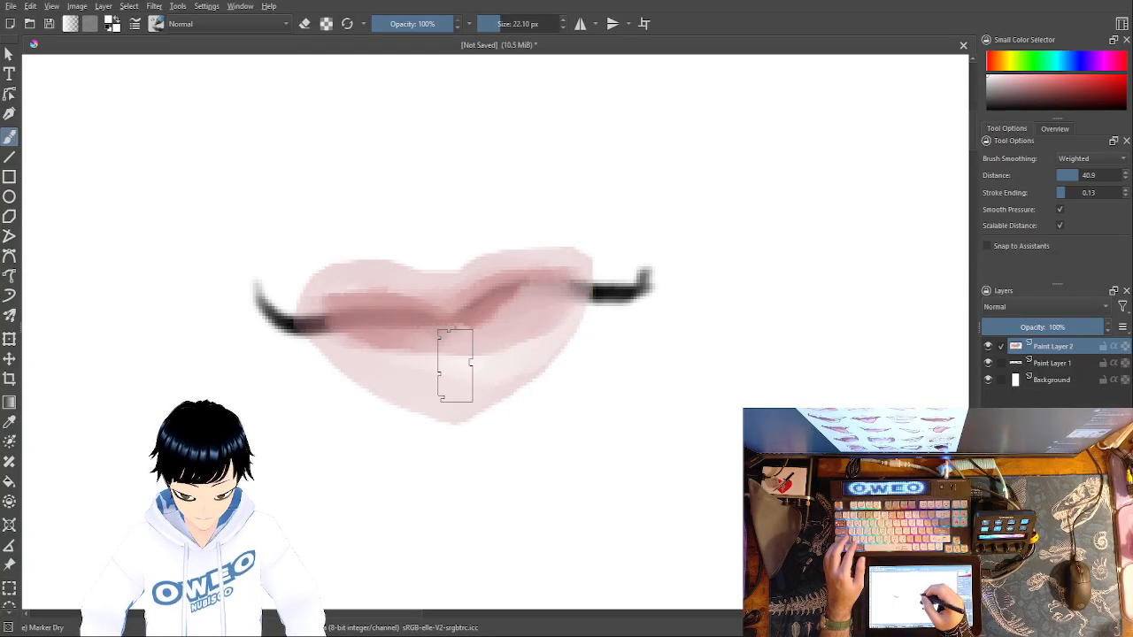
{"action": "key", "text": "ctrl+z"}
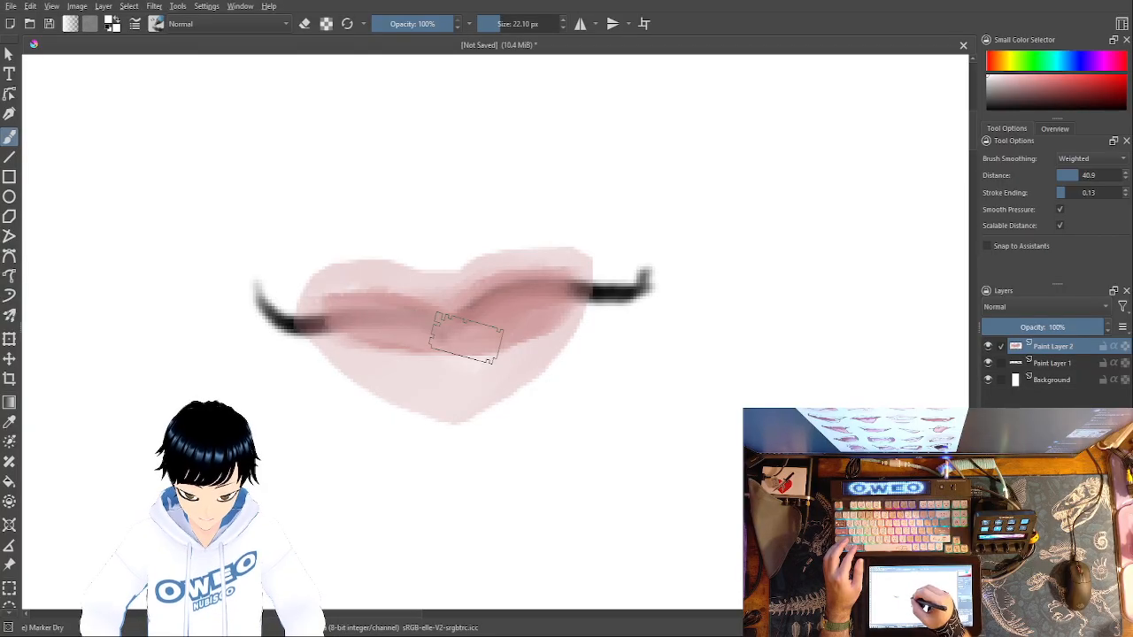
{"action": "mouse_move", "coordinate": [543, 299]}
{"action": "left_mouse_down"}
{"action": "mouse_move", "coordinate": [445, 306]}
{"action": "mouse_move", "coordinate": [359, 296]}
{"action": "left_mouse_up"}
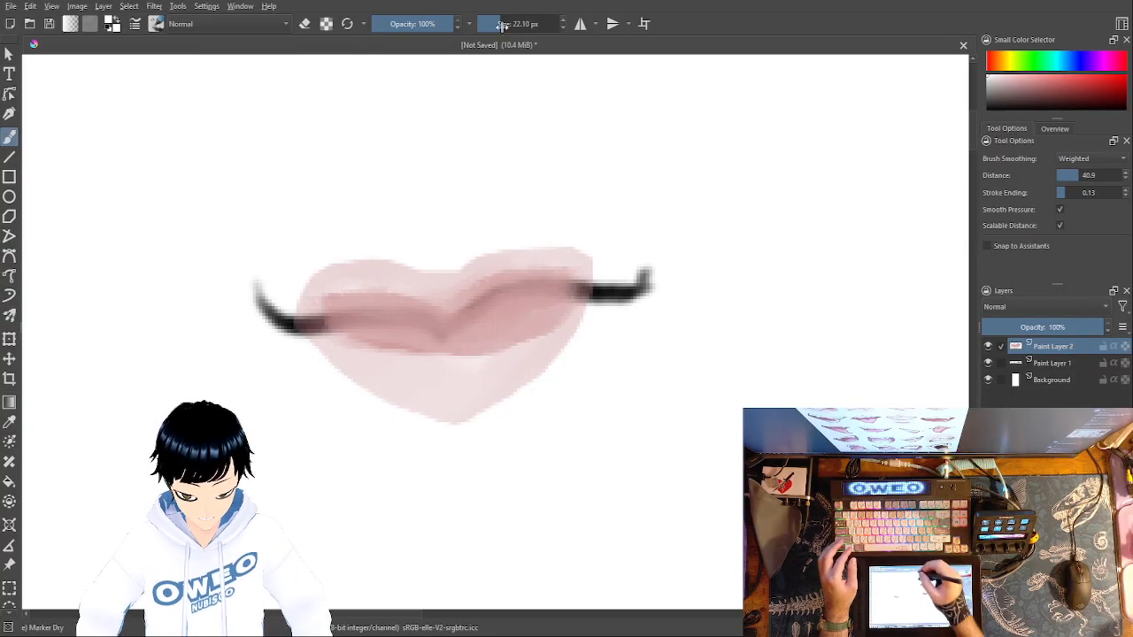
{"action": "left_click_drag", "start_coordinate": [511, 24], "coordinate": [489, 25]}
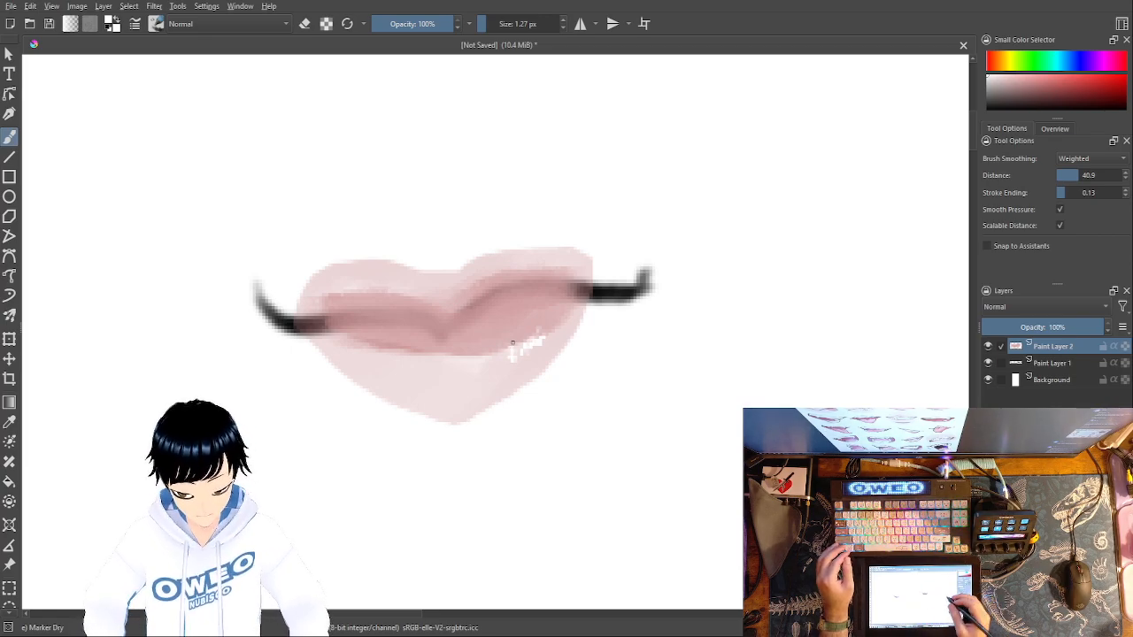
- Trim the pointed bottom of the lower lip into a rounder edge with the Eraser Small brush at 25 px
{"action": "right_click", "coordinate": [671, 375]}
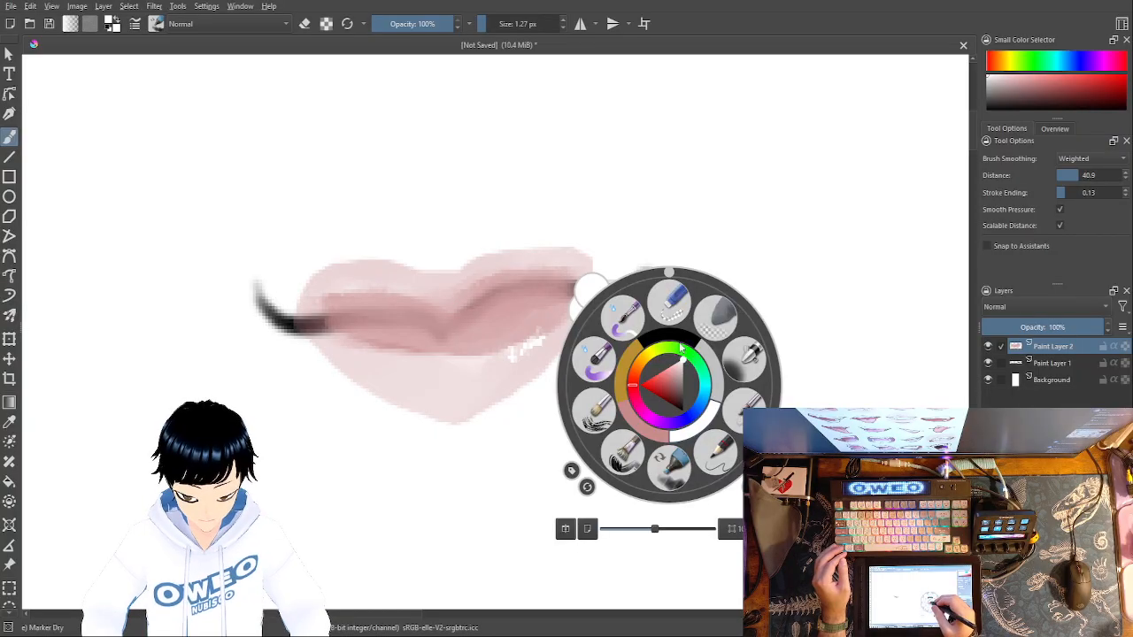
{"action": "left_click", "coordinate": [674, 303]}
{"action": "left_click_drag", "start_coordinate": [477, 437], "coordinate": [386, 424]}
{"action": "mouse_move", "coordinate": [472, 438]}
{"action": "left_mouse_down"}
{"action": "mouse_move", "coordinate": [537, 400]}
{"action": "mouse_move", "coordinate": [408, 428]}
{"action": "mouse_move", "coordinate": [430, 437]}
{"action": "mouse_move", "coordinate": [548, 404]}
{"action": "left_mouse_up"}
{"action": "key", "text": "ctrl+z"}
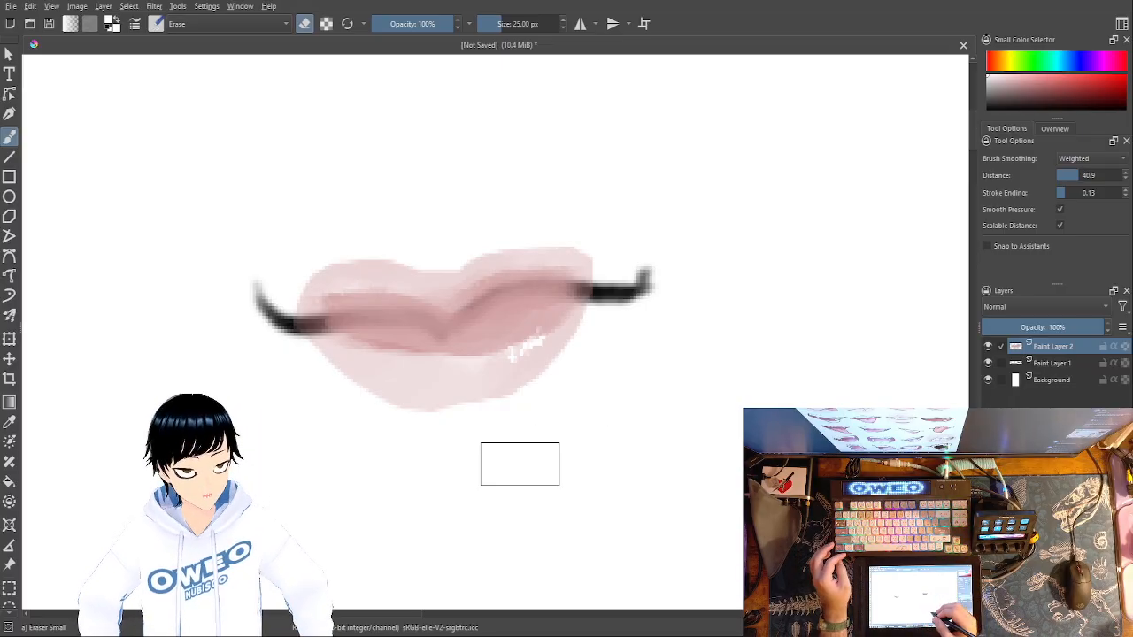
- Switch to the Pencil-2 brush in black, retrace the mouth line across the lips at 4.54 px and thicken it at 12.21 px
{"action": "right_click", "coordinate": [776, 438]}
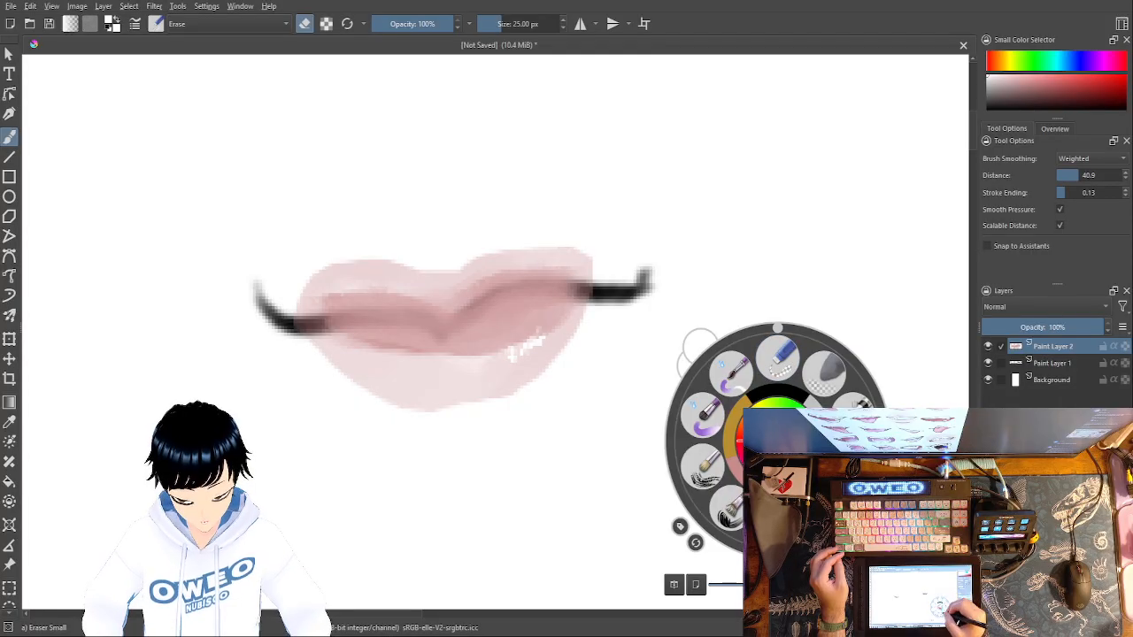
{"action": "left_click", "coordinate": [779, 359]}
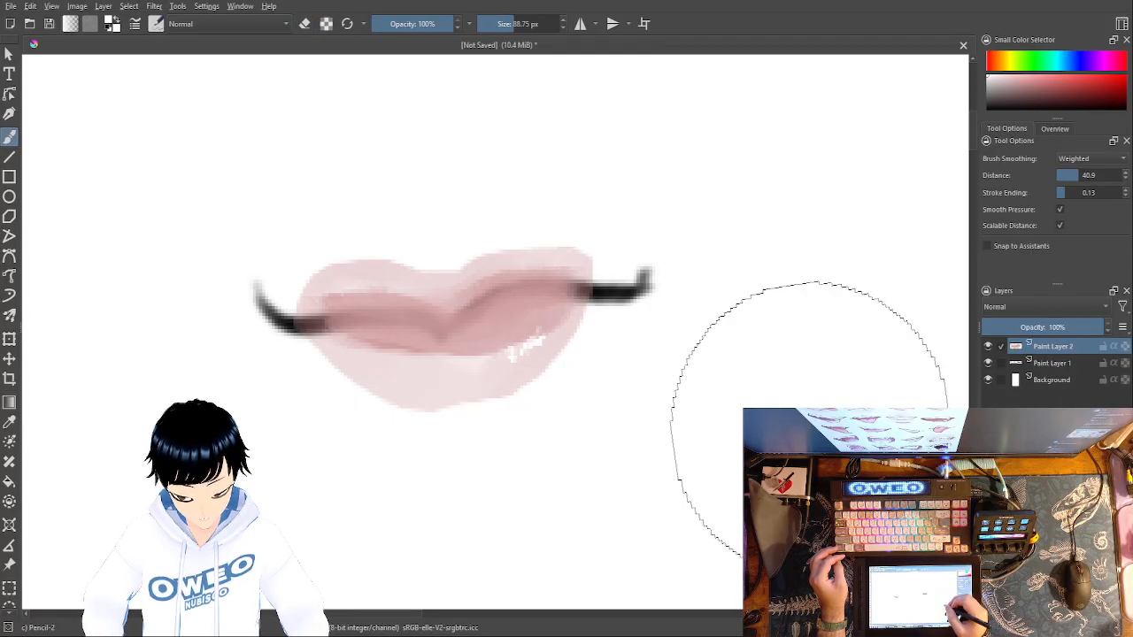
{"action": "right_click", "coordinate": [815, 405]}
{"action": "left_click", "coordinate": [827, 379]}
{"action": "left_click_drag", "start_coordinate": [512, 24], "coordinate": [489, 21]}
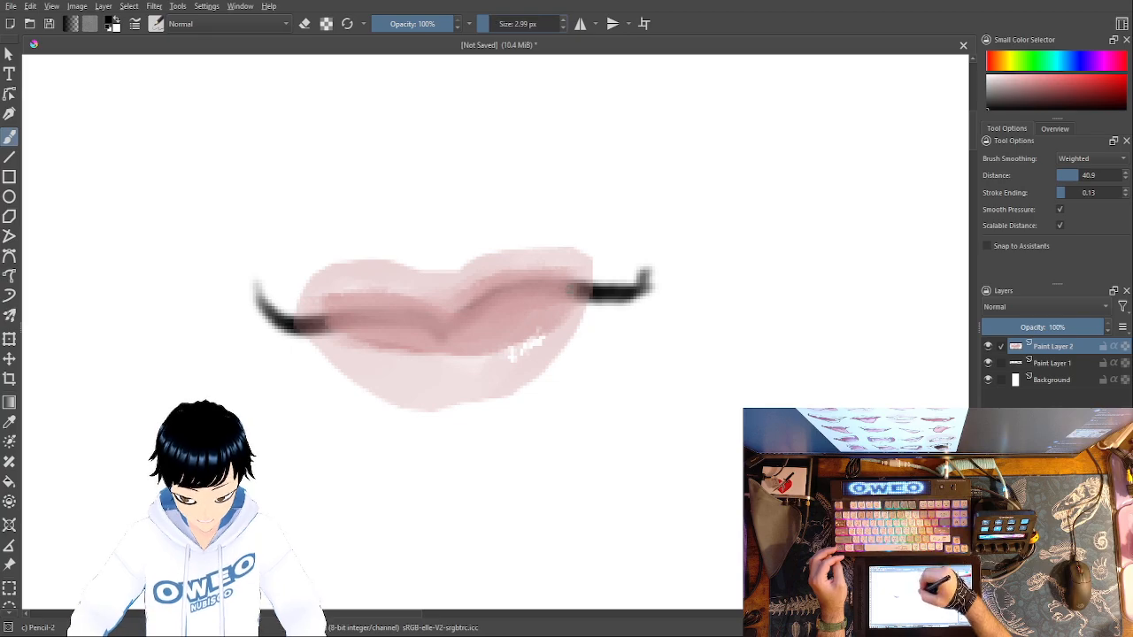
{"action": "left_click", "coordinate": [494, 25]}
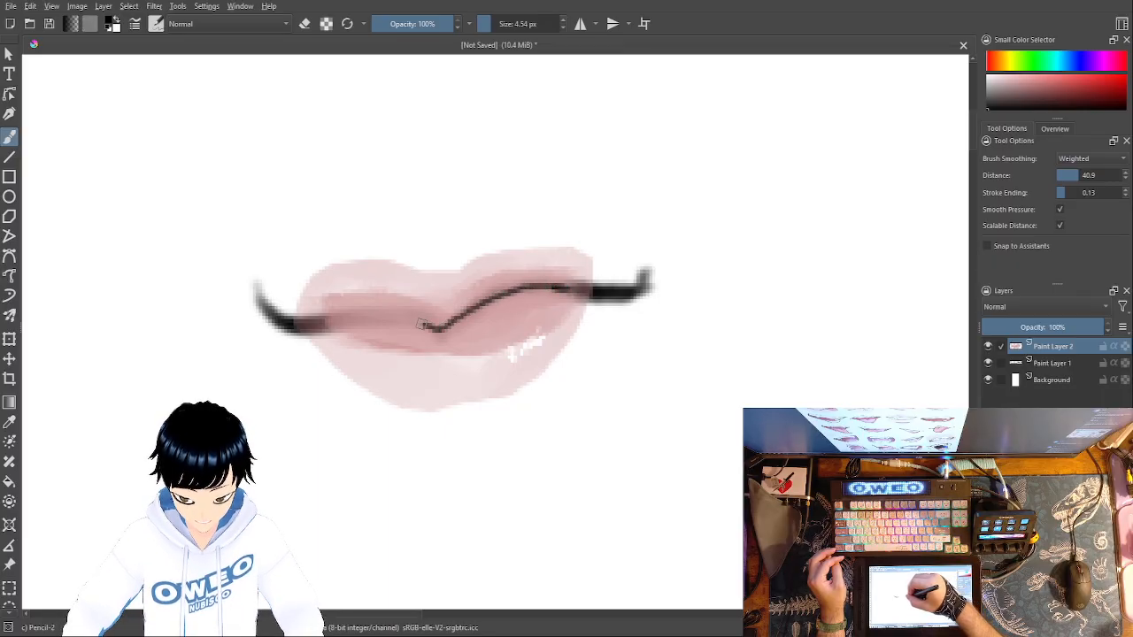
{"action": "left_click_drag", "start_coordinate": [390, 320], "coordinate": [316, 327]}
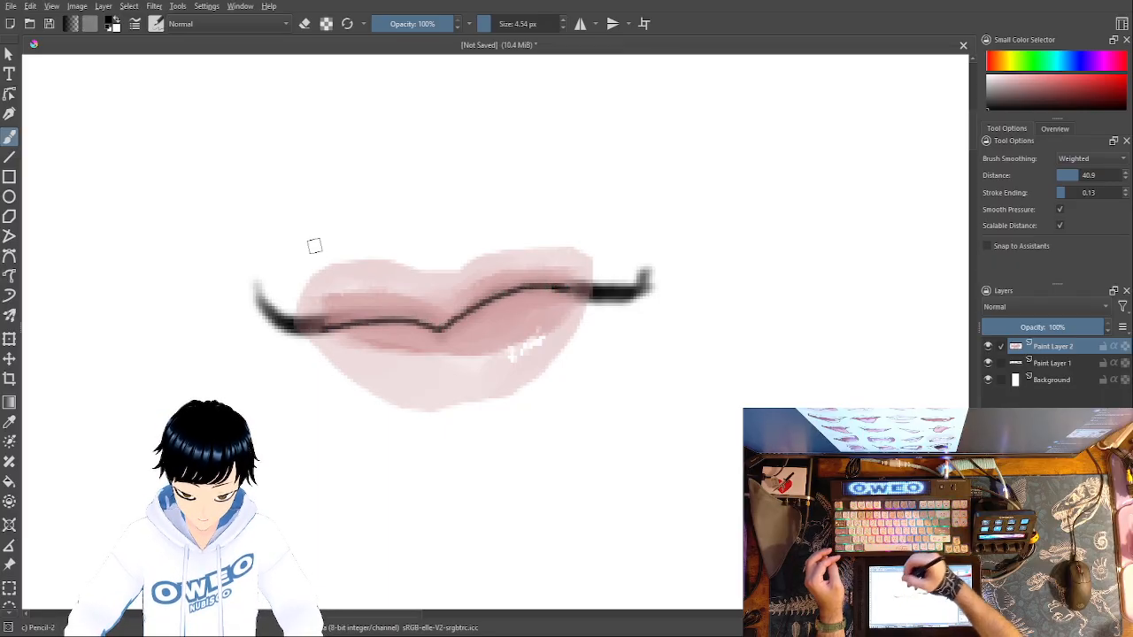
{"action": "left_click_drag", "start_coordinate": [484, 29], "coordinate": [496, 25]}
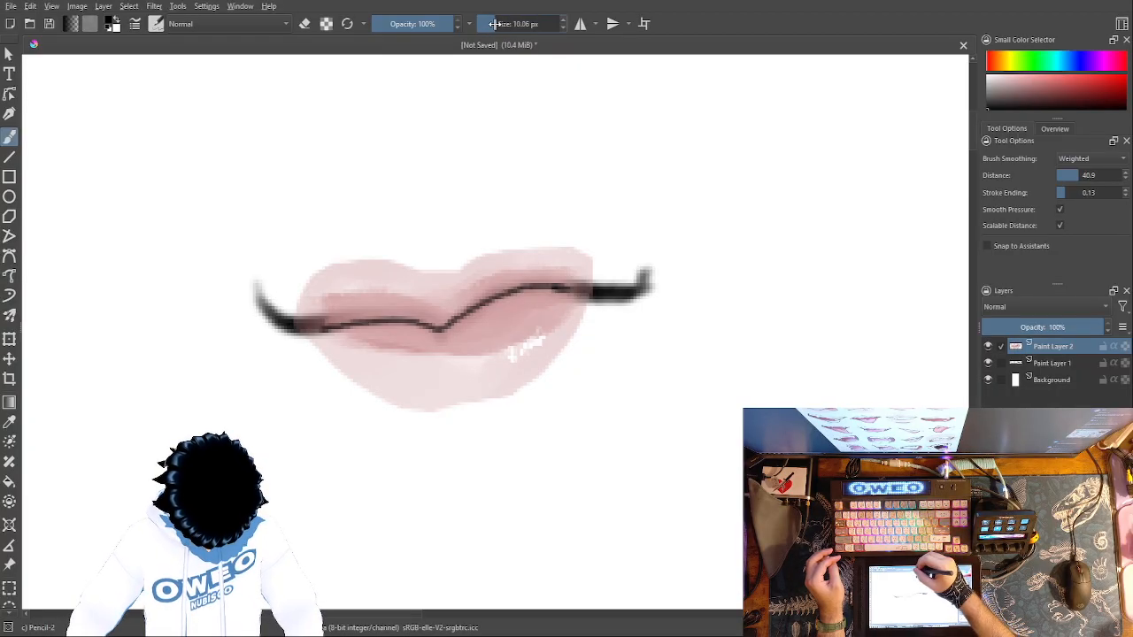
{"action": "mouse_move", "coordinate": [562, 290]}
{"action": "left_mouse_down"}
{"action": "mouse_move", "coordinate": [520, 292]}
{"action": "mouse_move", "coordinate": [443, 328]}
{"action": "mouse_move", "coordinate": [285, 320]}
{"action": "left_mouse_up"}
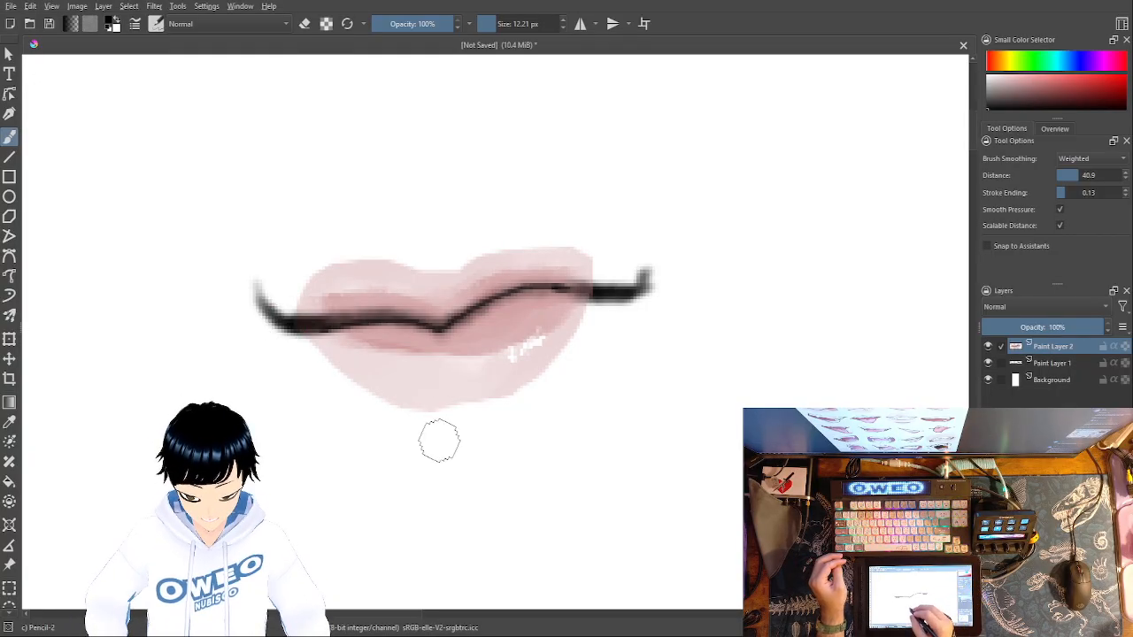
- Add a new paint layer above the lips, try a black angular outline beneath the lower lip, and undo it
{"action": "key", "text": "Insert"}
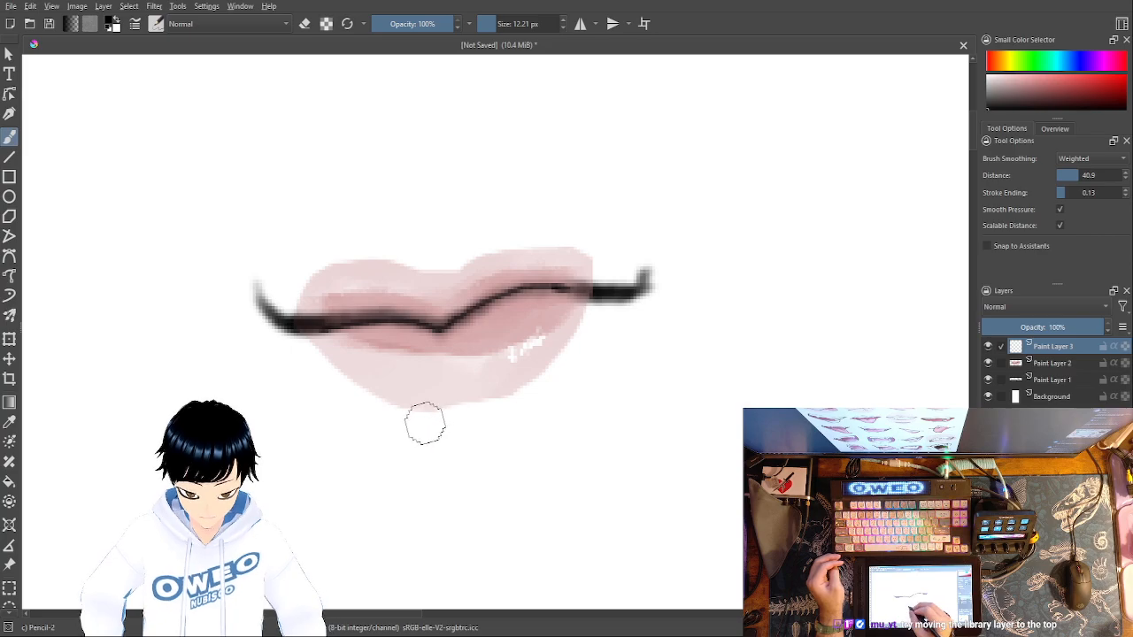
{"action": "mouse_move", "coordinate": [392, 415]}
{"action": "left_mouse_down"}
{"action": "mouse_move", "coordinate": [533, 402]}
{"action": "mouse_move", "coordinate": [465, 460]}
{"action": "mouse_move", "coordinate": [430, 443]}
{"action": "left_mouse_up"}
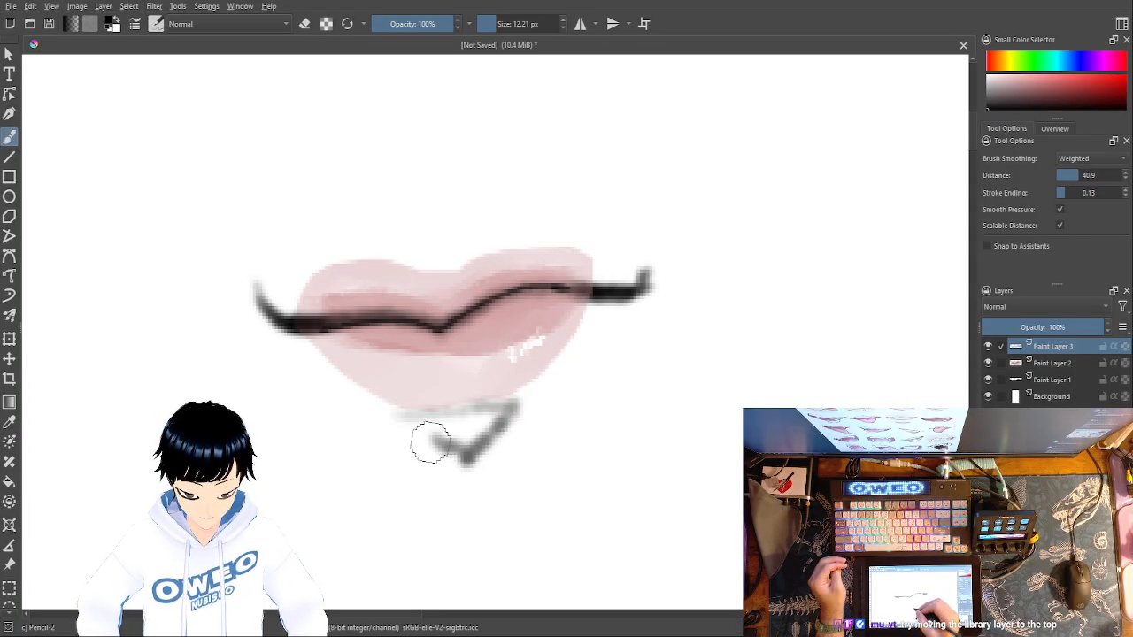
{"action": "key", "text": "ctrl+z"}
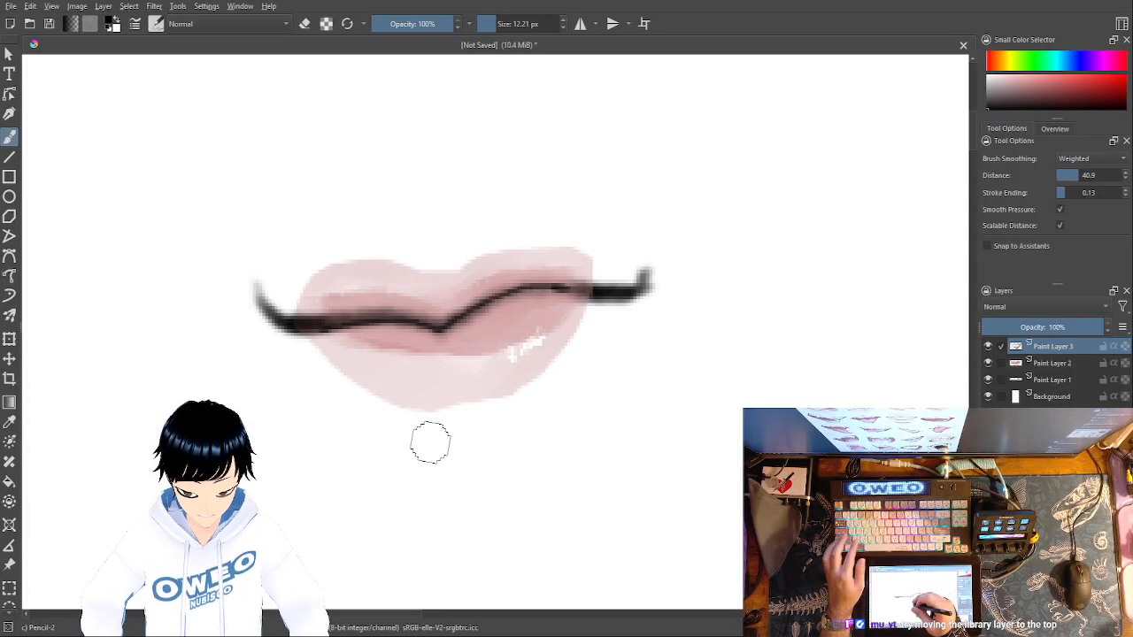
- Reduce the Pencil-2 brush to 10.06 px and draw a small black angular shadow outline just beneath the lower lip
{"action": "right_click", "coordinate": [478, 421]}
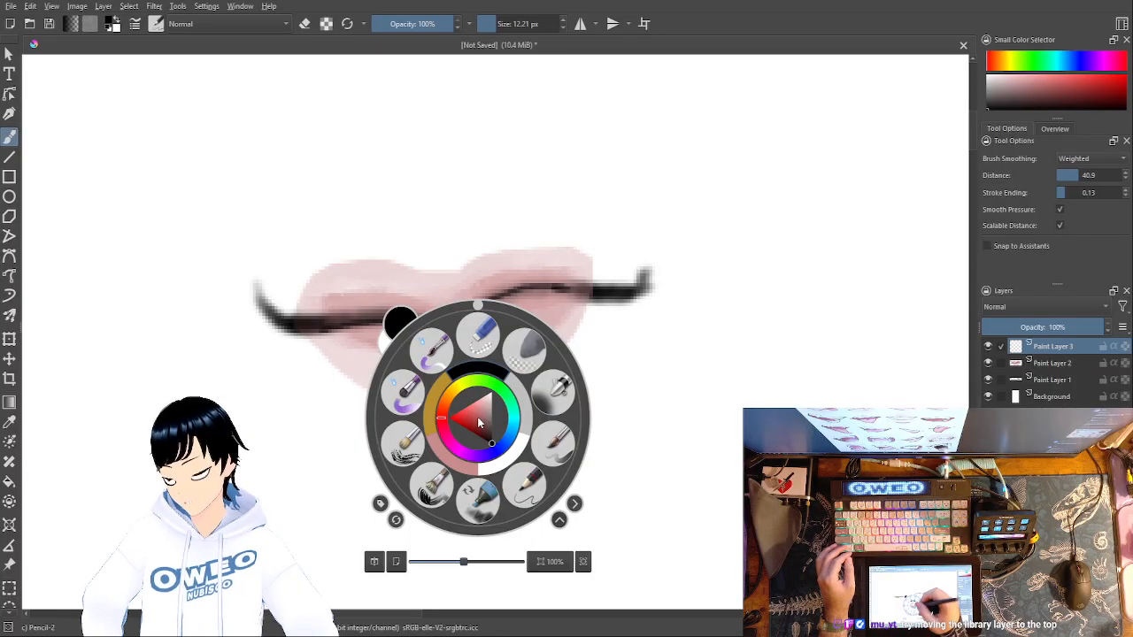
{"action": "left_click_drag", "start_coordinate": [493, 24], "coordinate": [486, 27]}
{"action": "left_click", "coordinate": [283, 460]}
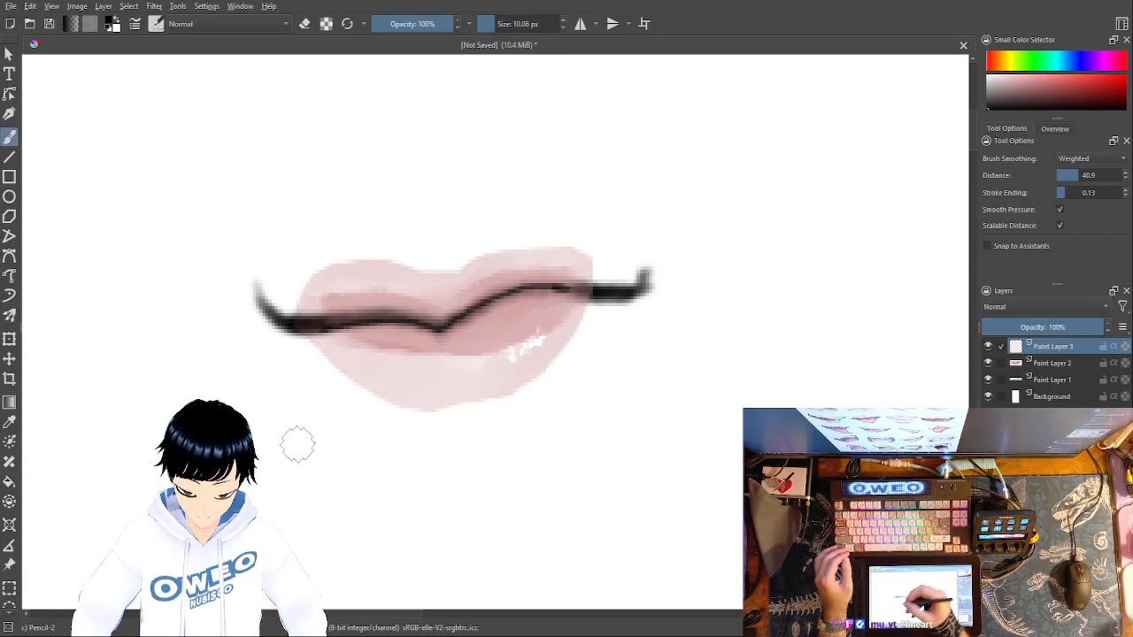
{"action": "left_click_drag", "start_coordinate": [406, 414], "coordinate": [517, 400]}
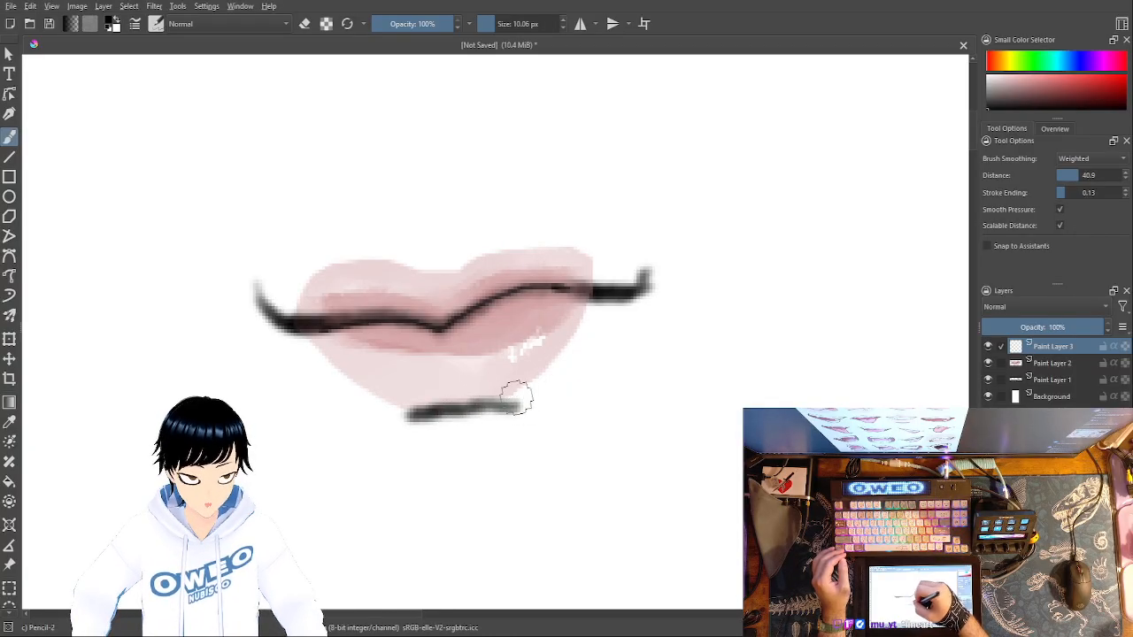
{"action": "left_click_drag", "start_coordinate": [493, 437], "coordinate": [450, 474]}
{"action": "key", "text": "ctrl+z"}
{"action": "mouse_move", "coordinate": [514, 407]}
{"action": "left_mouse_down"}
{"action": "mouse_move", "coordinate": [451, 446]}
{"action": "mouse_move", "coordinate": [430, 429]}
{"action": "left_mouse_up"}
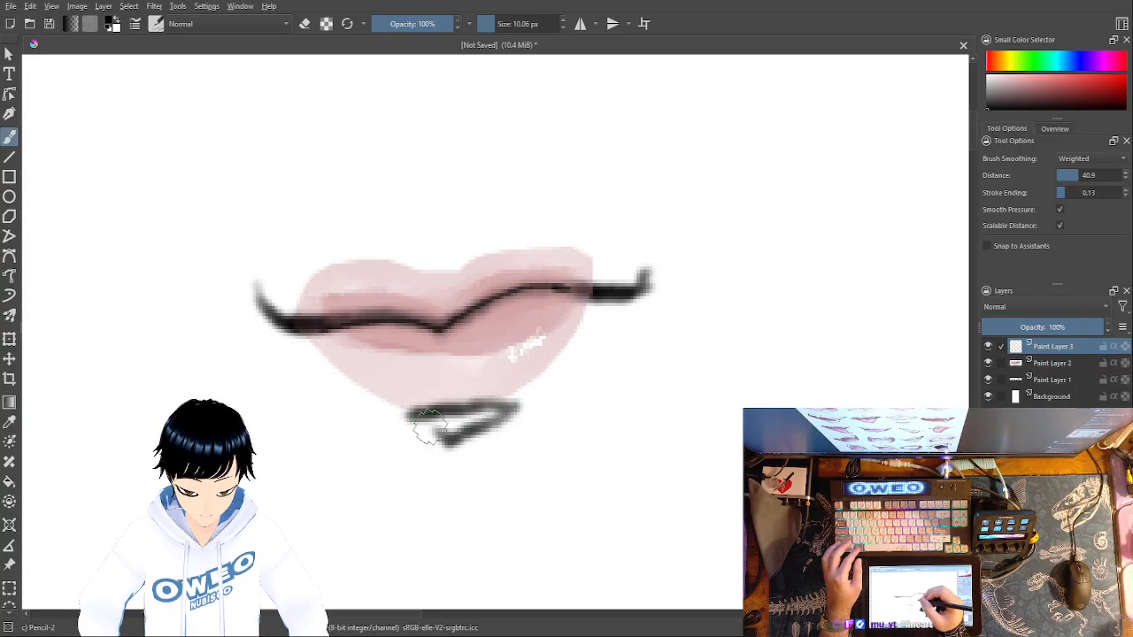
- Examine the mouth drawing and the new outline beneath the lower lip, both small on the canvas and close up
{"action": "key", "text": "minus"}
{"action": "key", "text": "minus"}
{"action": "key", "text": "minus"}
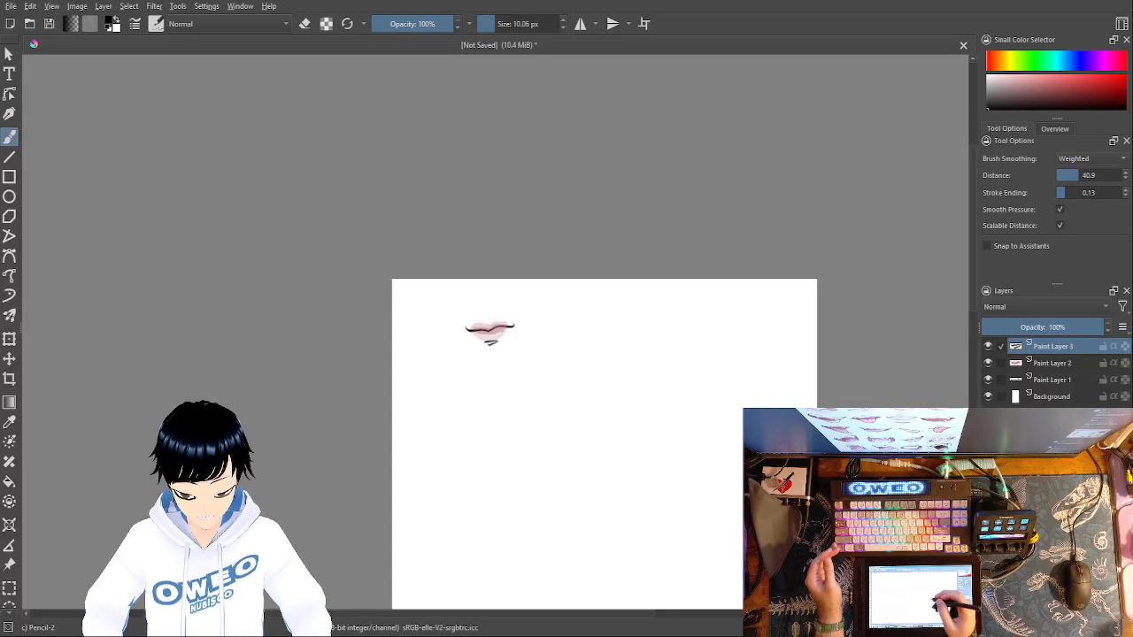
{"action": "key", "text": "ctrl+minus"}
{"action": "key", "text": "ctrl+plus"}
{"action": "key", "text": "ctrl+plus"}
{"action": "key", "text": "ctrl+plus"}
{"action": "key", "text": "ctrl+plus"}
- Move the black mouth line's layer, Paint Layer 1, to the top of the layer stack above the lips and under-lip outline
{"action": "key", "text": "ctrl+plus"}
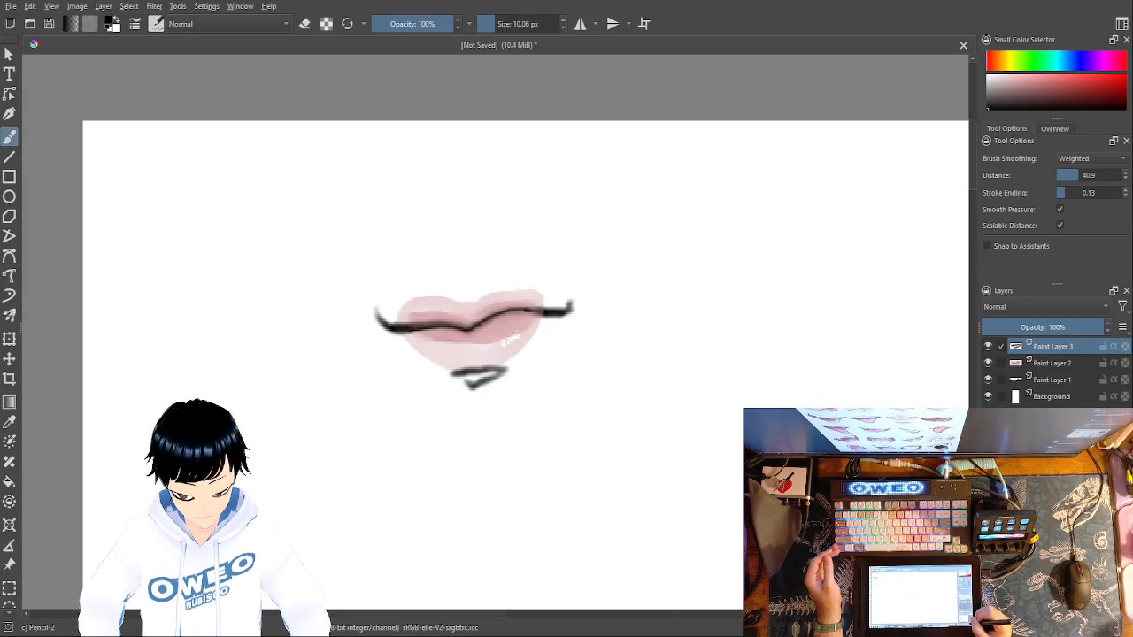
{"action": "key", "text": "ctrl+minus"}
{"action": "key", "text": "ctrl+minus"}
{"action": "key", "text": "ctrl+minus"}
{"action": "key", "text": "ctrl+minus"}
{"action": "key", "text": "ctrl+minus"}
{"action": "key", "text": "ctrl+minus"}
{"action": "key", "text": "ctrl+minus"}
{"action": "key", "text": "ctrl+plus"}
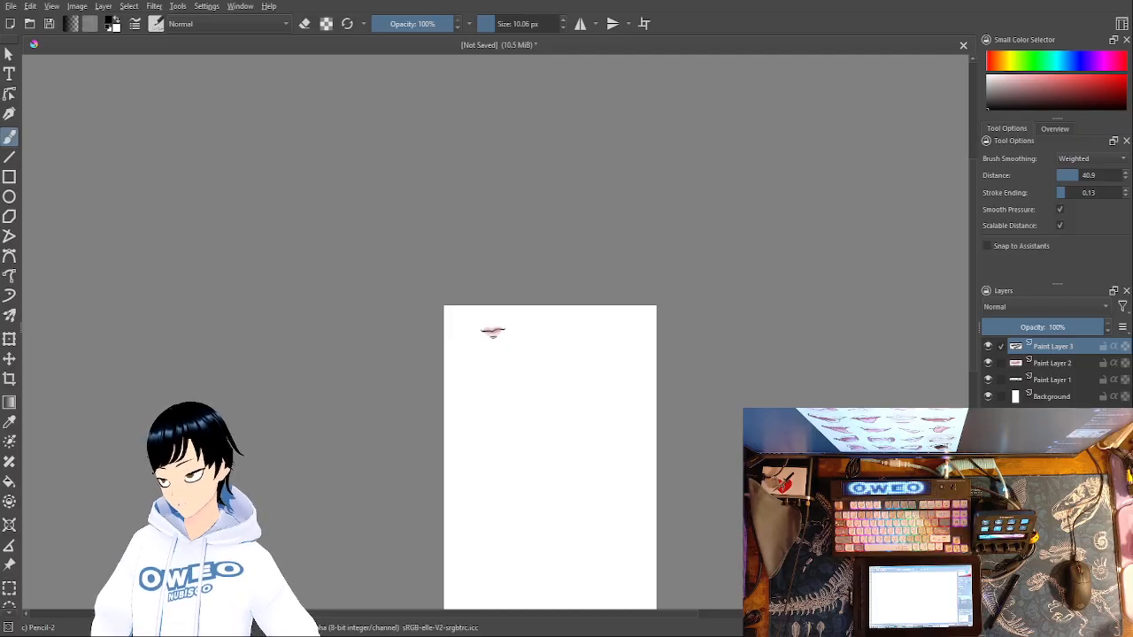
{"action": "left_click", "coordinate": [1067, 379]}
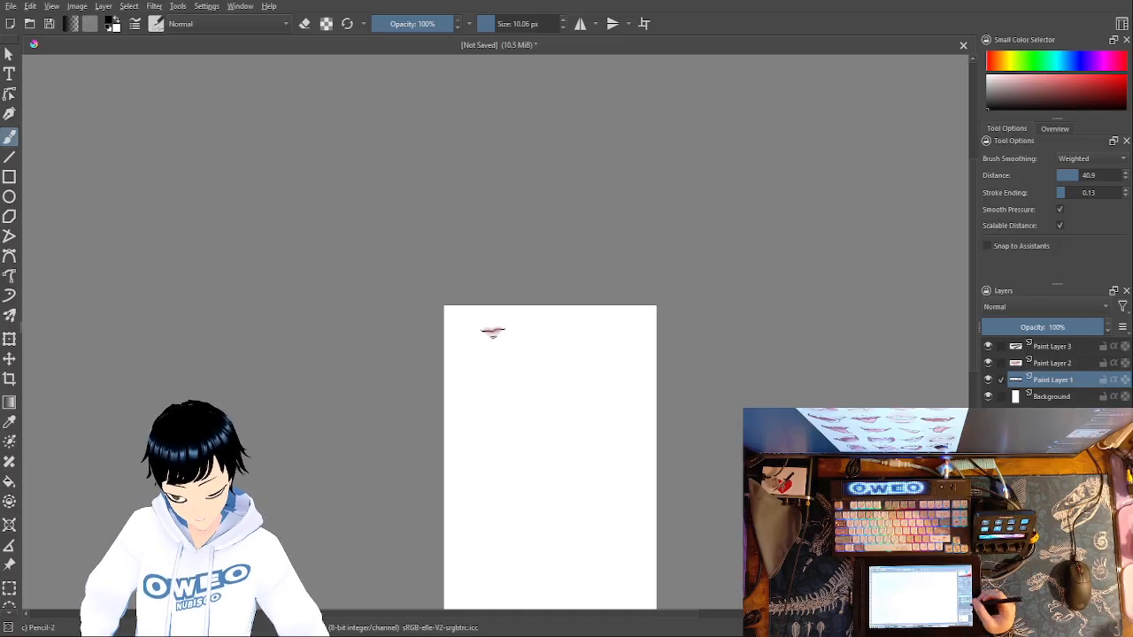
{"action": "left_click_drag", "start_coordinate": [1058, 387], "coordinate": [1066, 345]}
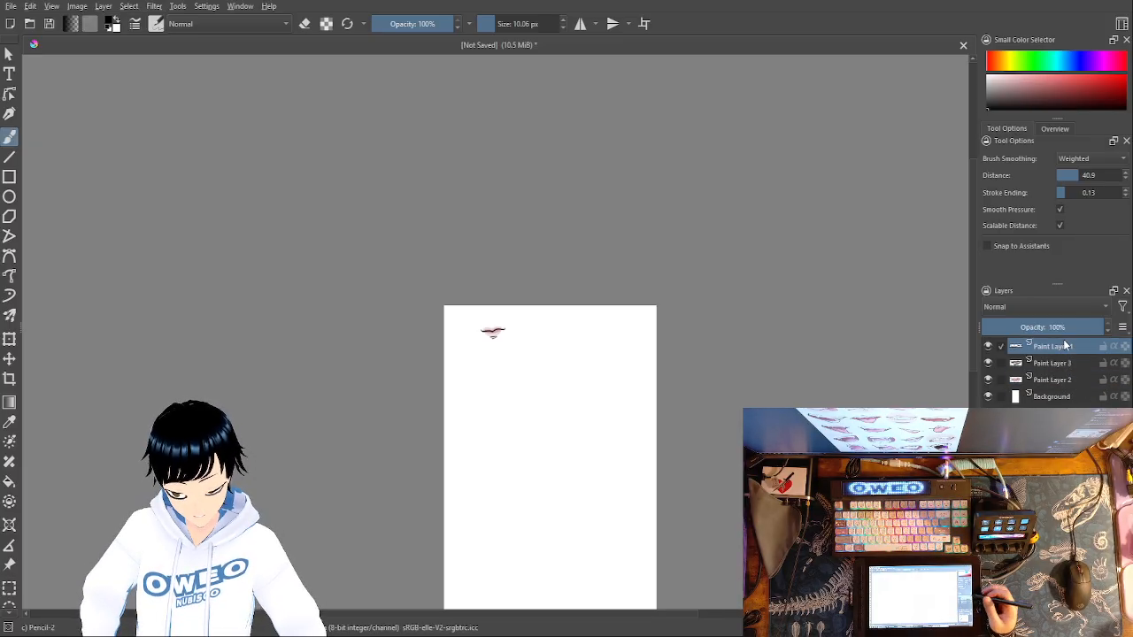
- Examine how the black mouth line overlaps the lips, with the drawing small on the canvas and close up
{"action": "left_click_drag", "start_coordinate": [631, 417], "coordinate": [702, 442]}
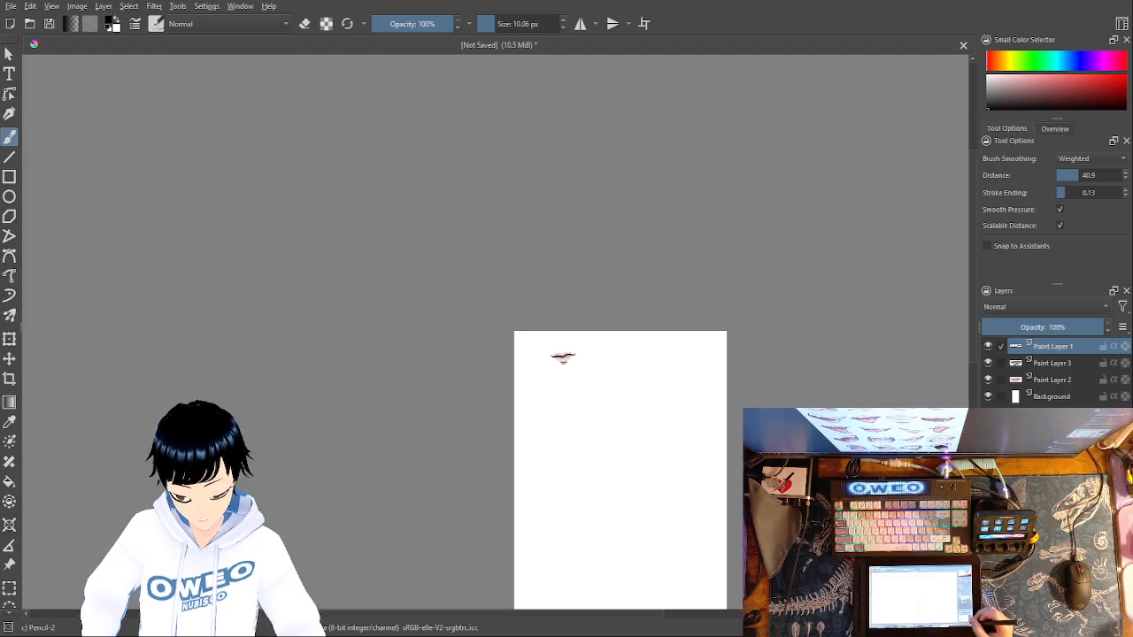
{"action": "key", "text": "plus"}
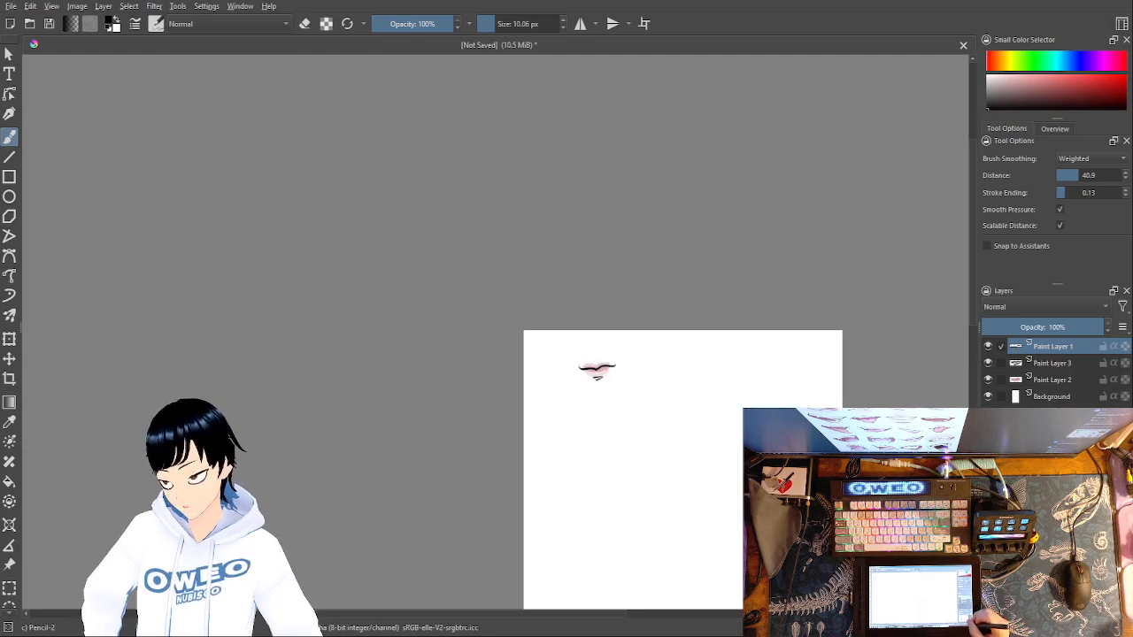
{"action": "key", "text": "plus"}
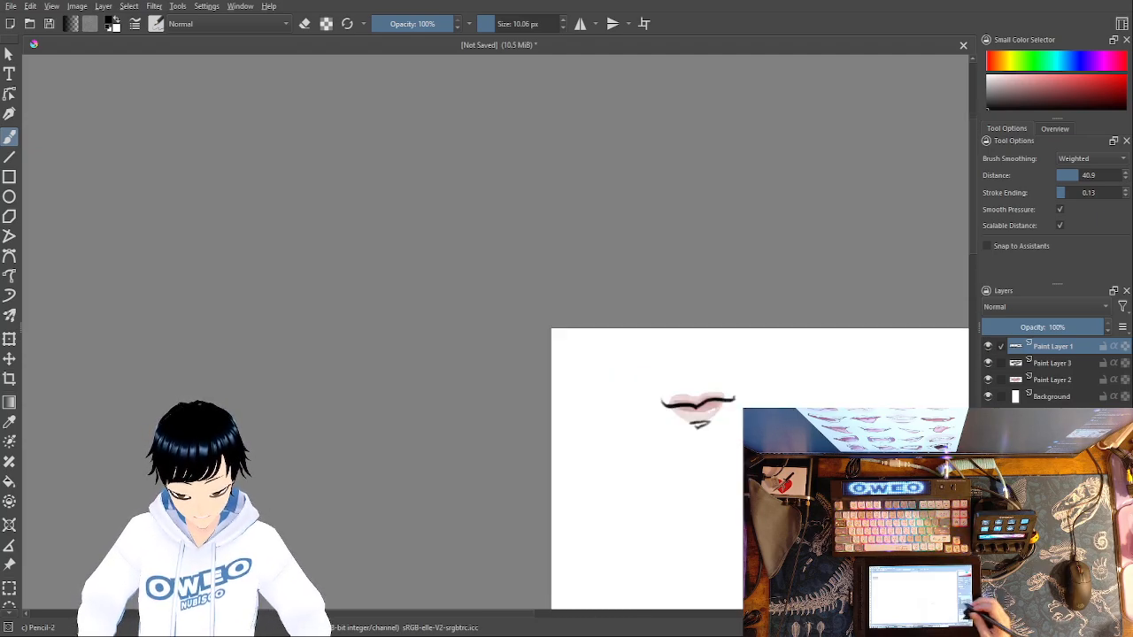
{"action": "key", "text": "plus"}
{"action": "left_click_drag", "start_coordinate": [872, 434], "coordinate": [811, 448]}
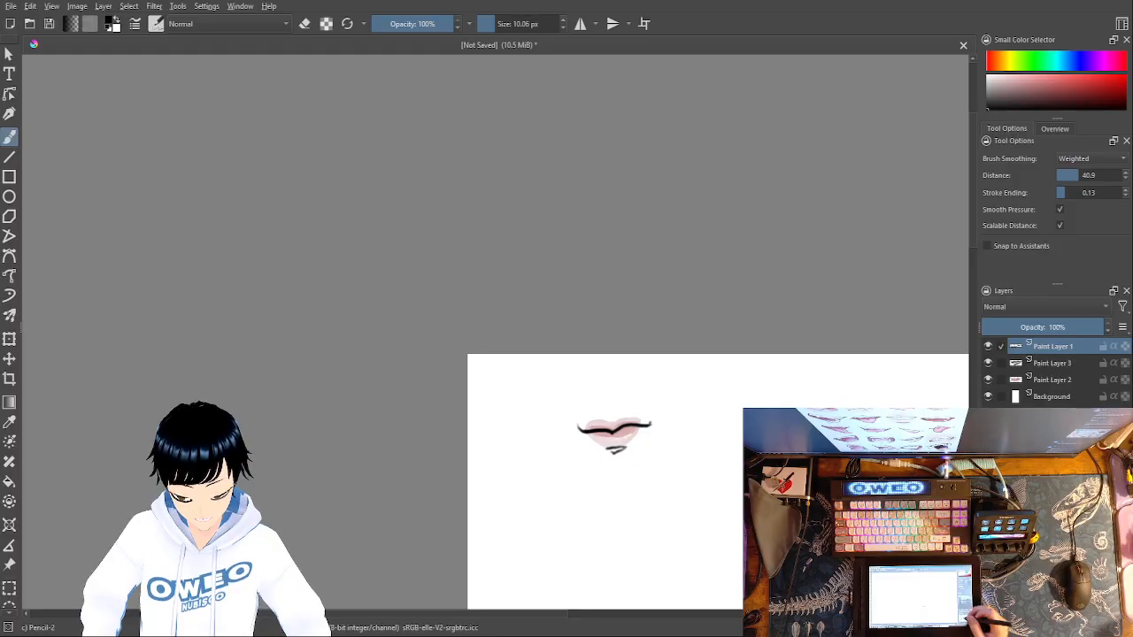
{"action": "key", "text": "plus"}
{"action": "key", "text": "plus"}
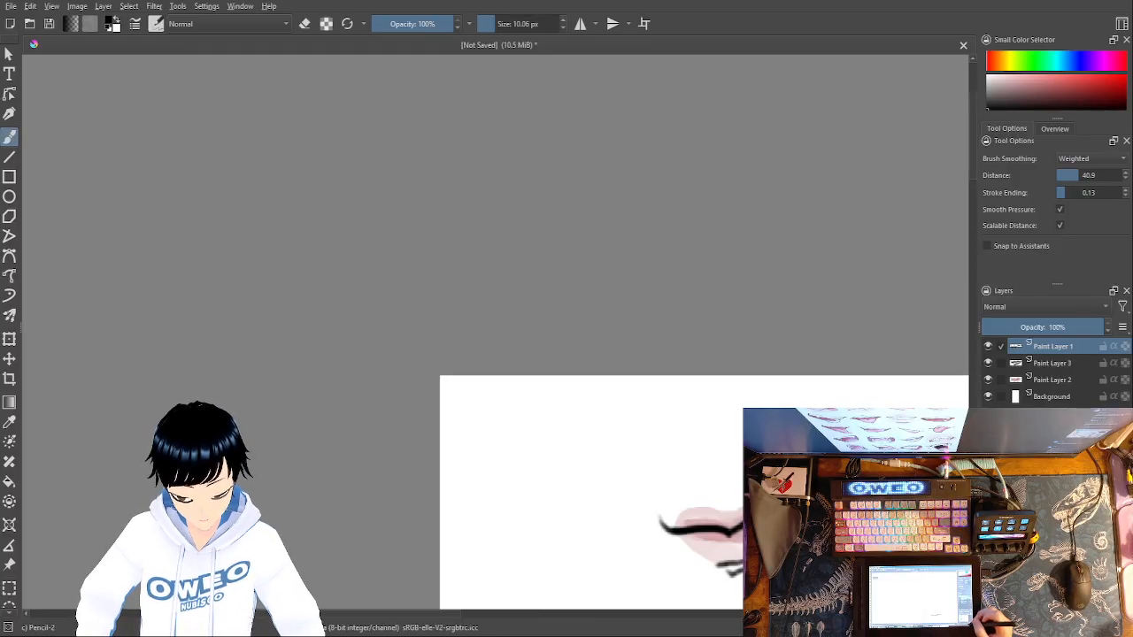
{"action": "mouse_move", "coordinate": [880, 501]}
{"action": "left_mouse_down"}
{"action": "mouse_move", "coordinate": [860, 453]}
{"action": "mouse_move", "coordinate": [762, 365]}
{"action": "left_mouse_up"}
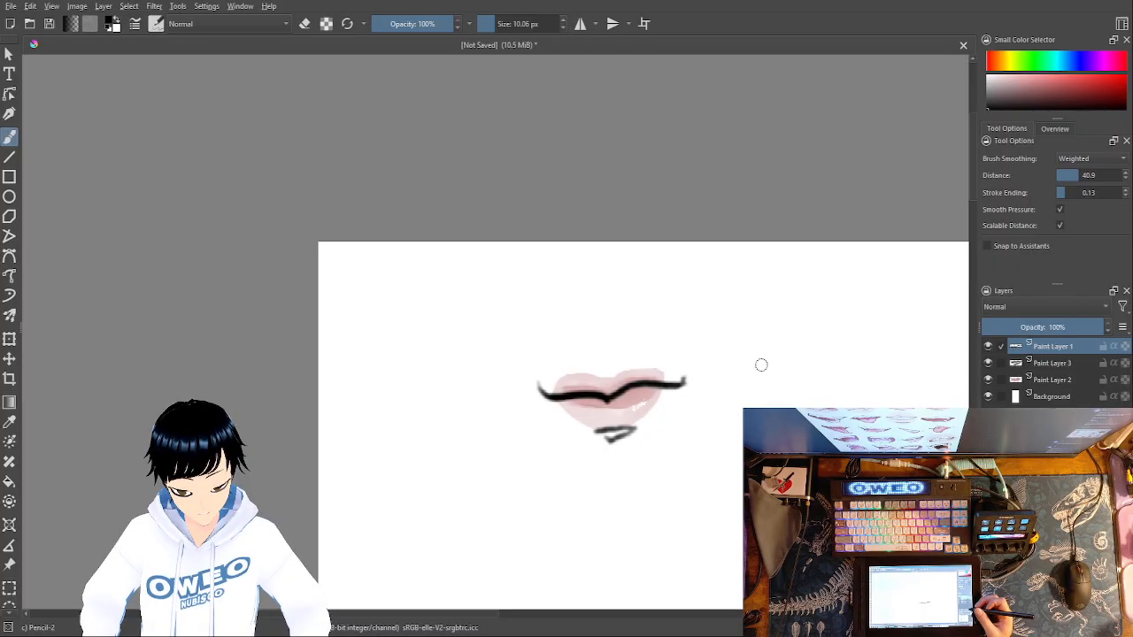
{"action": "key", "text": "plus"}
{"action": "key", "text": "plus"}
{"action": "key", "text": "plus"}
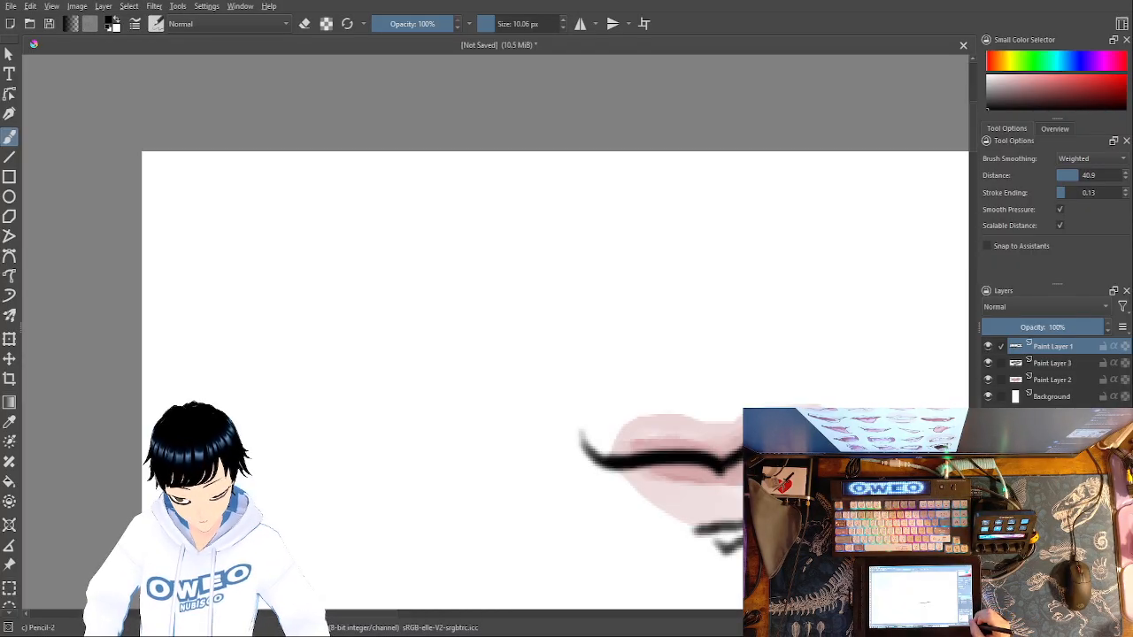
{"action": "key", "text": "minus"}
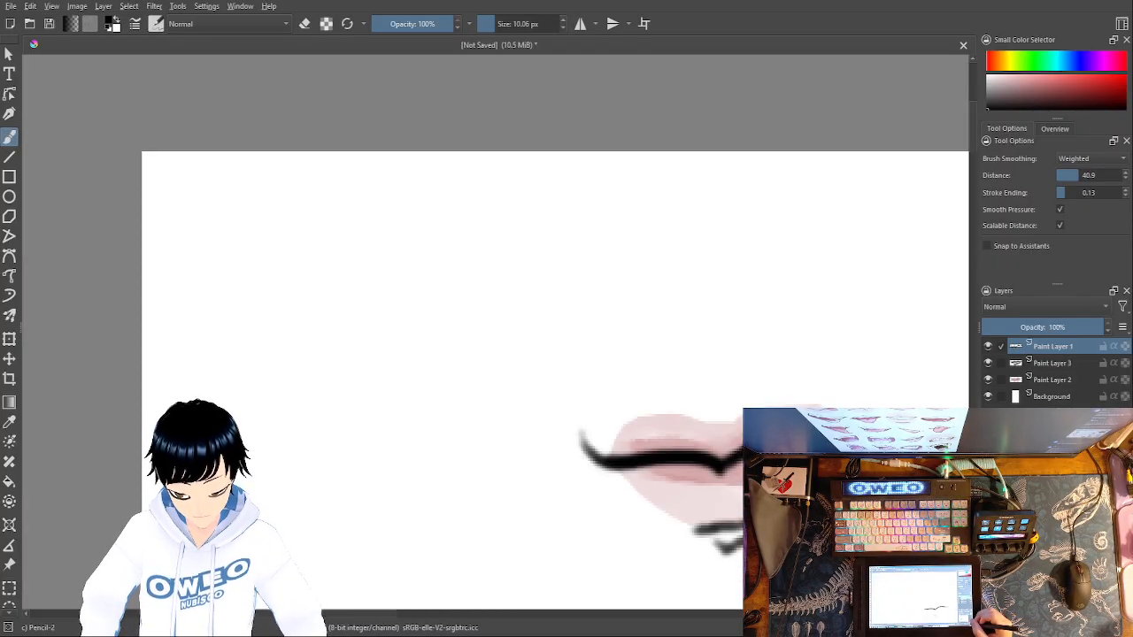
{"action": "key", "text": "plus"}
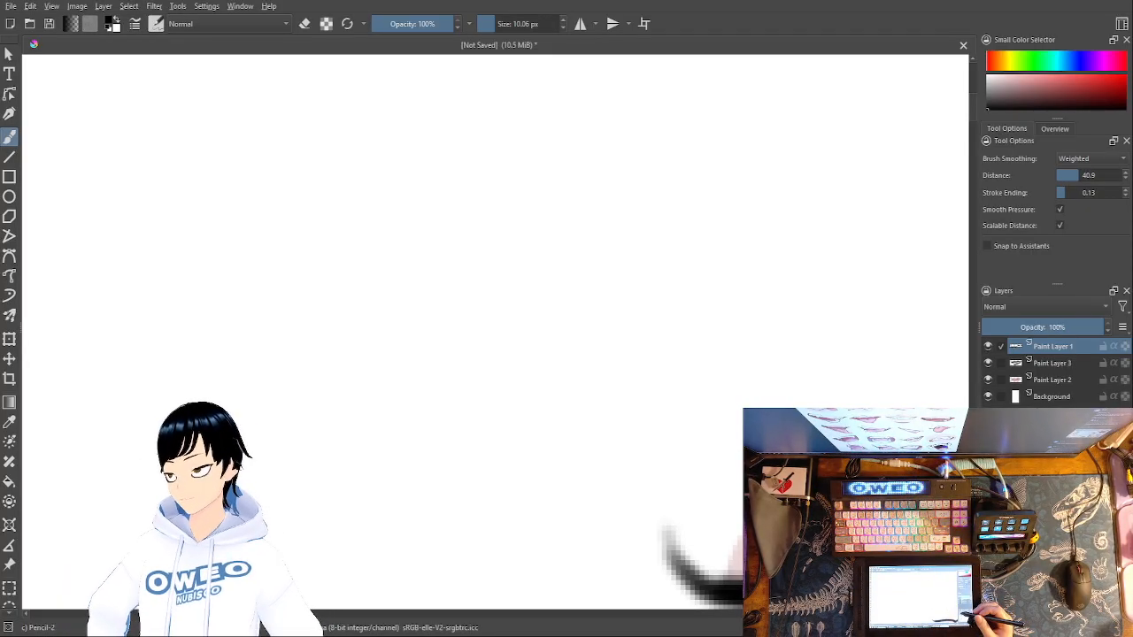
{"action": "mouse_move", "coordinate": [921, 447]}
{"action": "left_mouse_down"}
{"action": "mouse_move", "coordinate": [903, 413]}
{"action": "mouse_move", "coordinate": [596, 324]}
{"action": "mouse_move", "coordinate": [572, 253]}
{"action": "mouse_move", "coordinate": [526, 218]}
{"action": "left_mouse_up"}
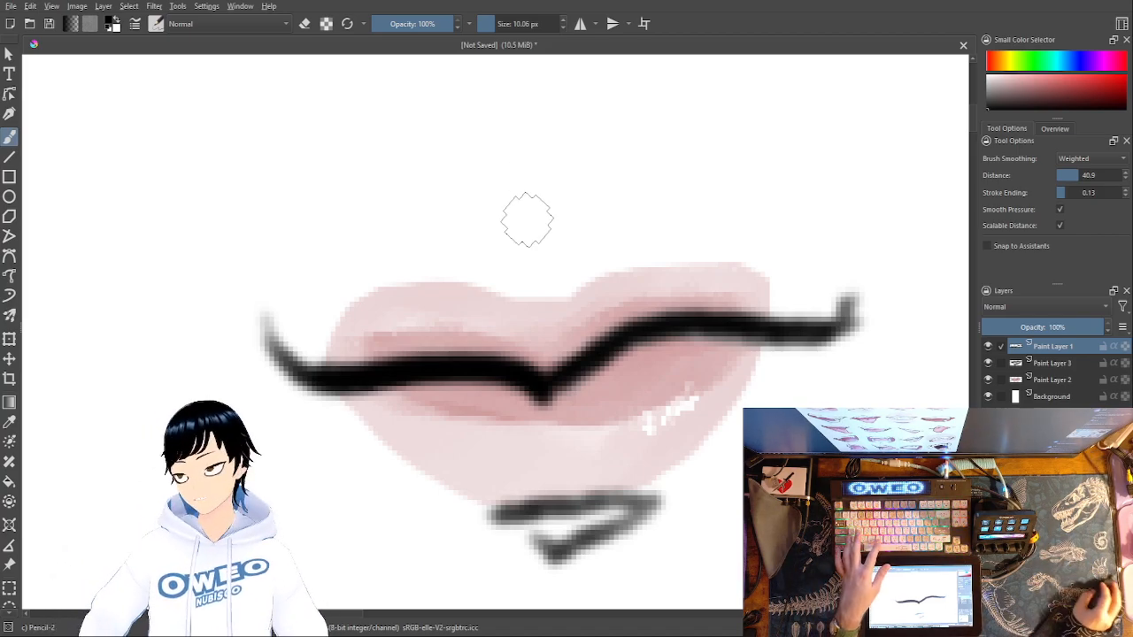
- Duplicate the mouth line layer to make the black line denser, and check the mouth at small size
{"action": "key", "text": "ctrl+j"}
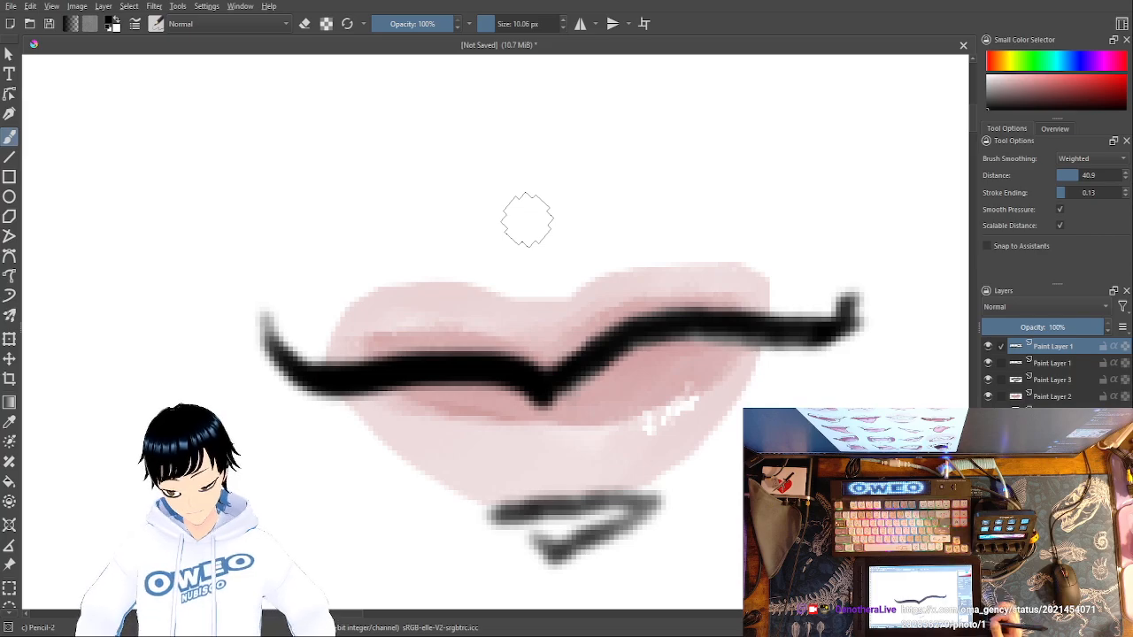
{"action": "key", "text": "minus"}
{"action": "key", "text": "minus"}
{"action": "key", "text": "minus"}
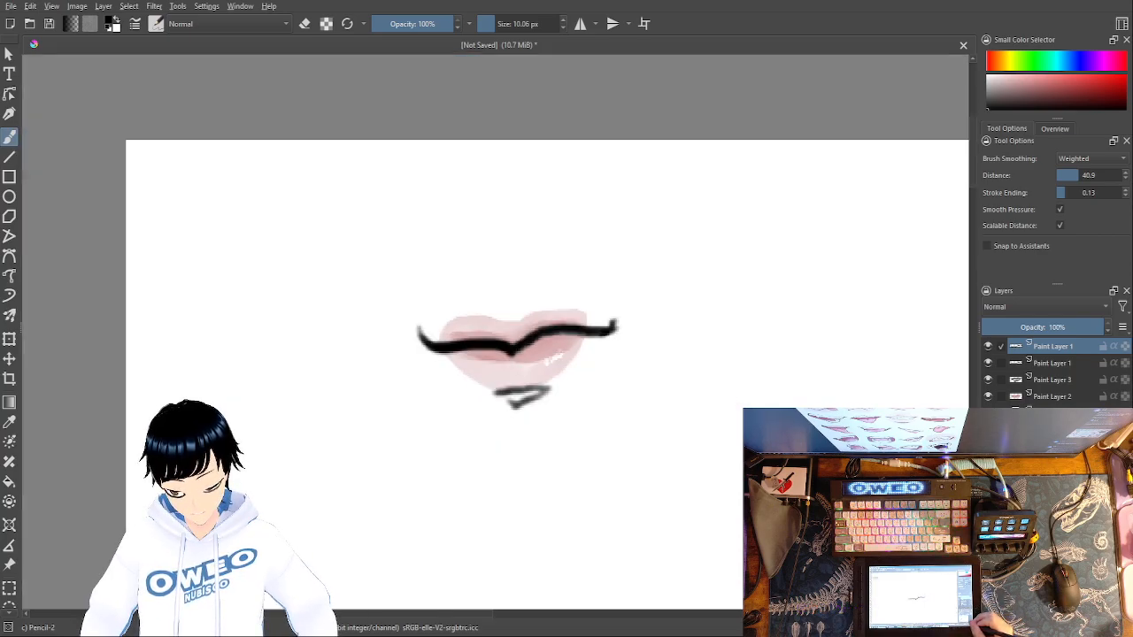
{"action": "key", "text": "minus"}
{"action": "key", "text": "minus"}
{"action": "key", "text": "minus"}
{"action": "key", "text": "minus"}
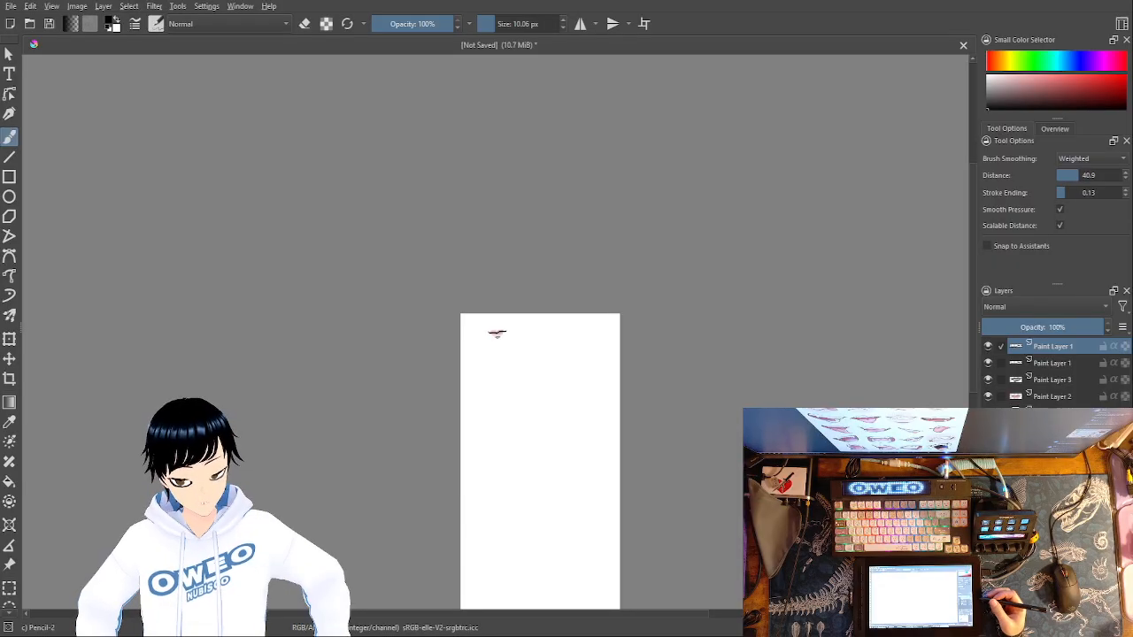
- Gather the four paint layers of the mouth into a locked group named mouf1
{"action": "left_click_drag", "start_coordinate": [1009, 348], "coordinate": [1007, 400]}
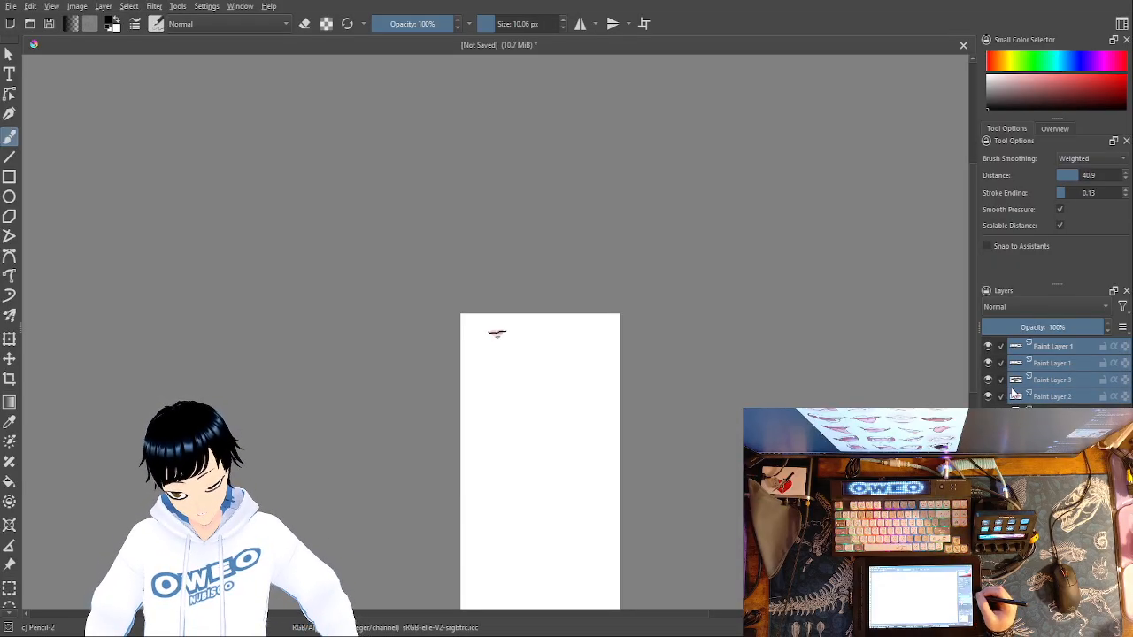
{"action": "key", "text": "ctrl+g"}
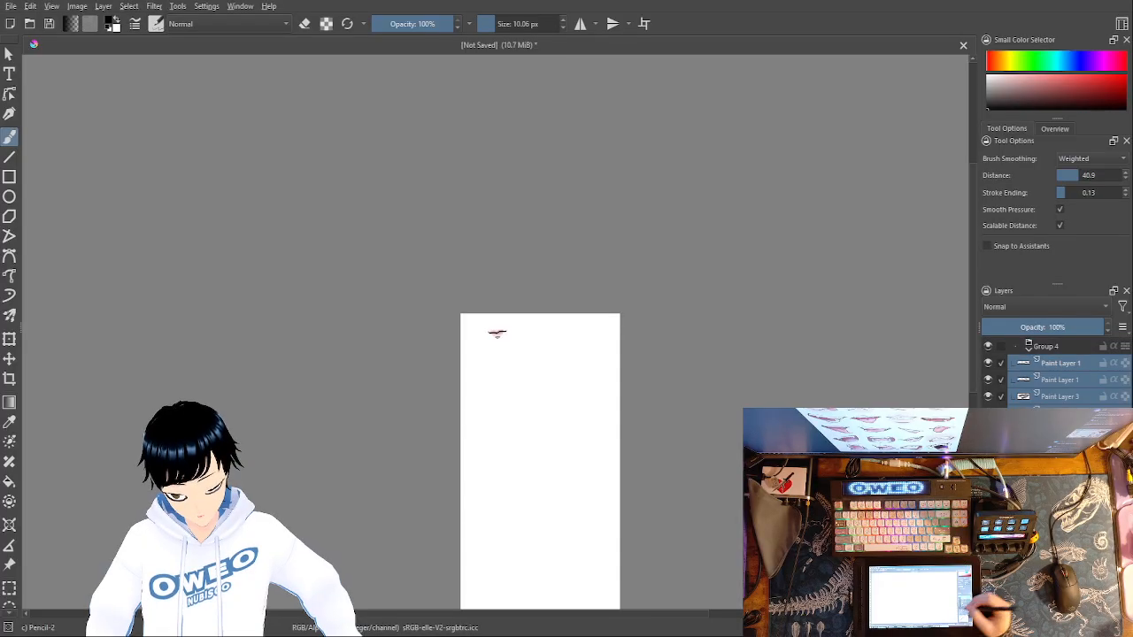
{"action": "double_click", "coordinate": [1049, 346]}
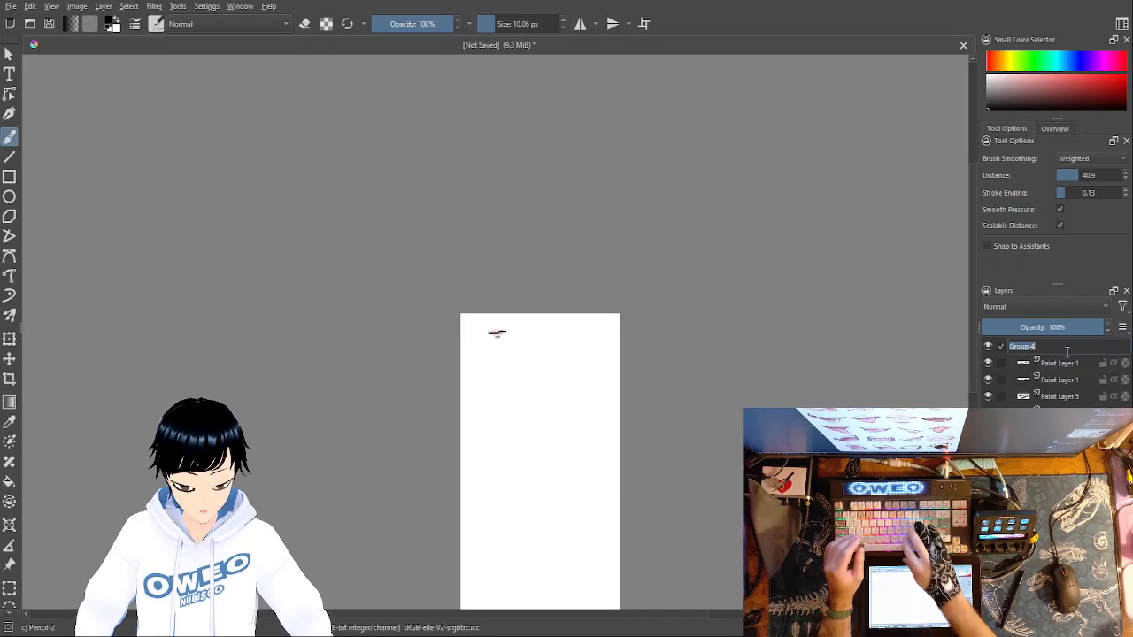
{"action": "type", "text": "mouth1"}
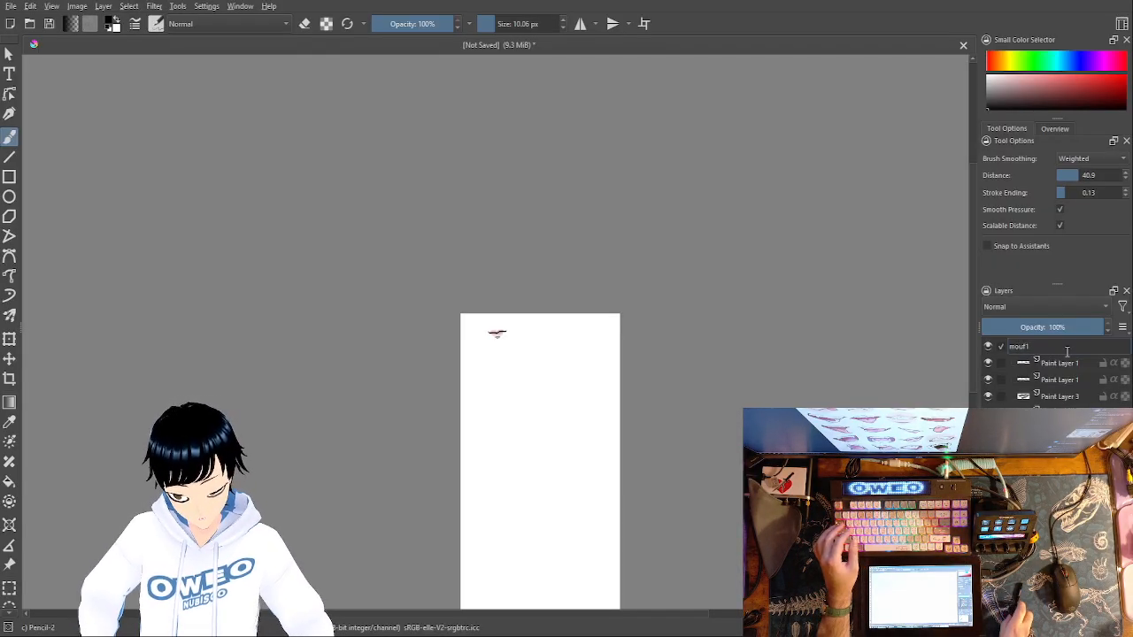
{"action": "key", "text": "Return"}
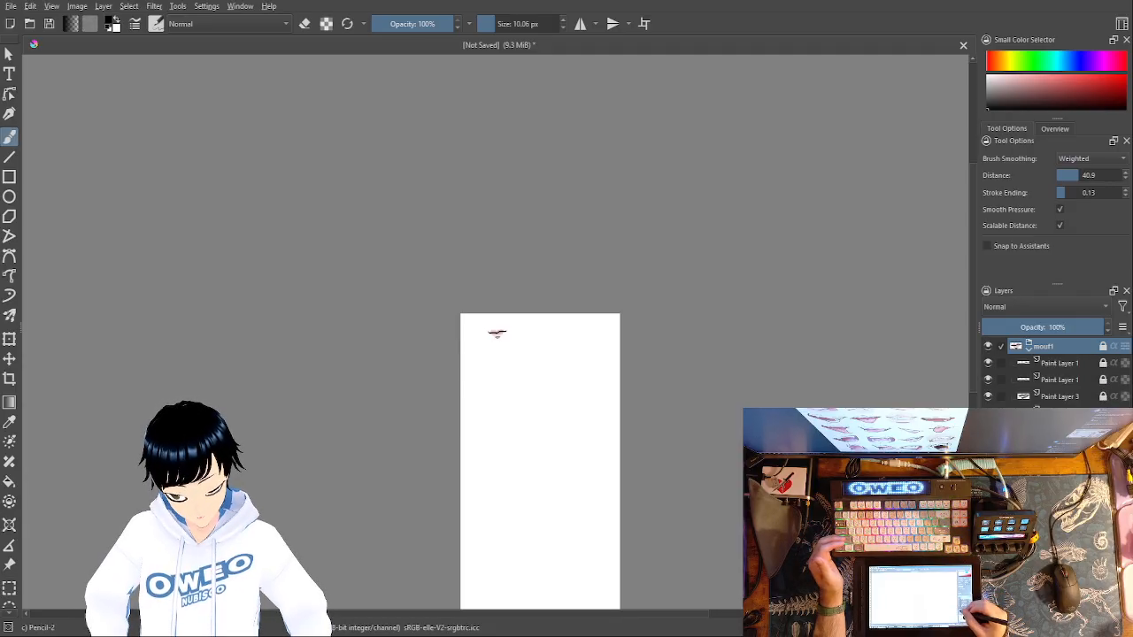
- Add a new paint layer above the mouf1 group for a second mouth in the empty area beside the first
{"action": "key", "text": "Insert"}
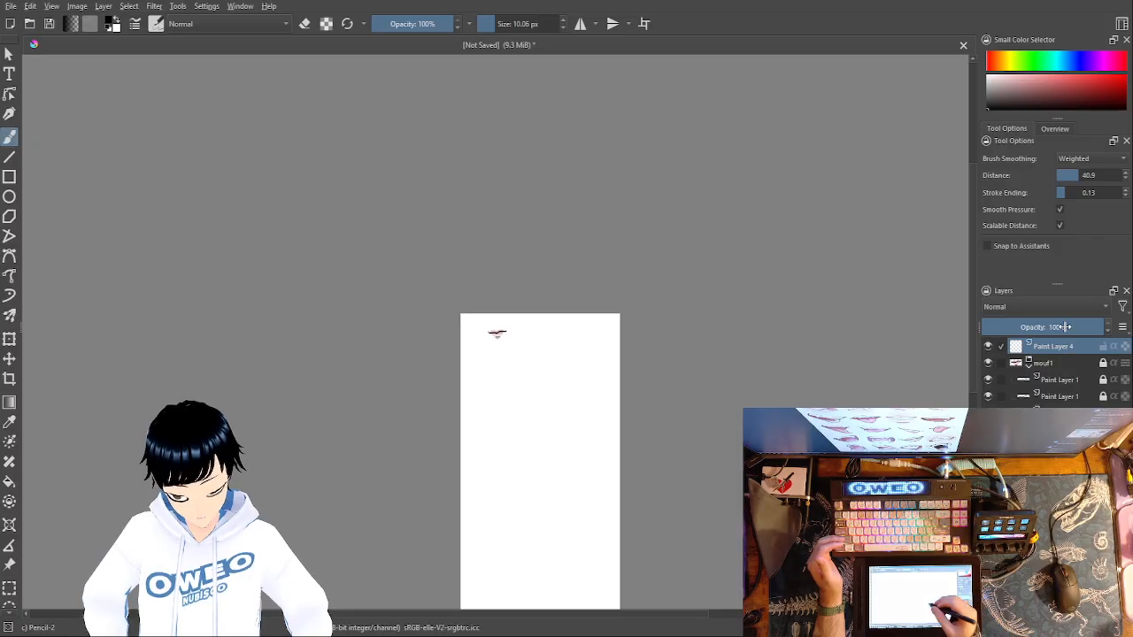
{"action": "mouse_move", "coordinate": [516, 350]}
{"action": "left_mouse_down"}
{"action": "mouse_move", "coordinate": [542, 365]}
{"action": "mouse_move", "coordinate": [533, 426]}
{"action": "mouse_move", "coordinate": [562, 433]}
{"action": "left_mouse_up"}
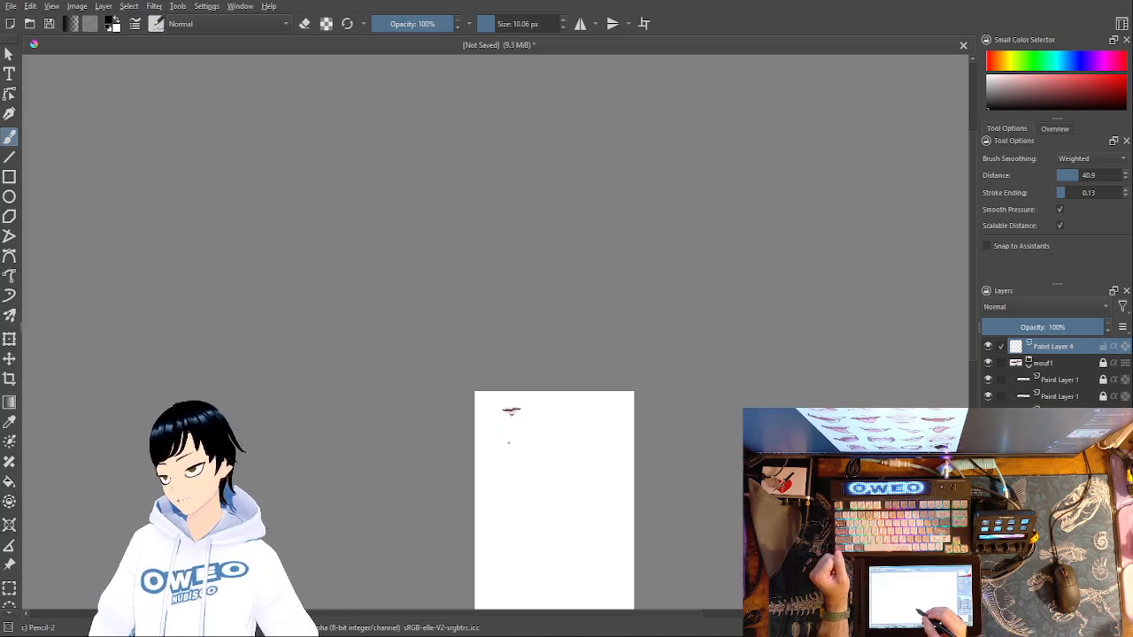
{"action": "key", "text": "ctrl+plus"}
{"action": "key", "text": "ctrl+plus"}
{"action": "key", "text": "ctrl+plus"}
{"action": "key", "text": "ctrl+plus"}
{"action": "key", "text": "ctrl+plus"}
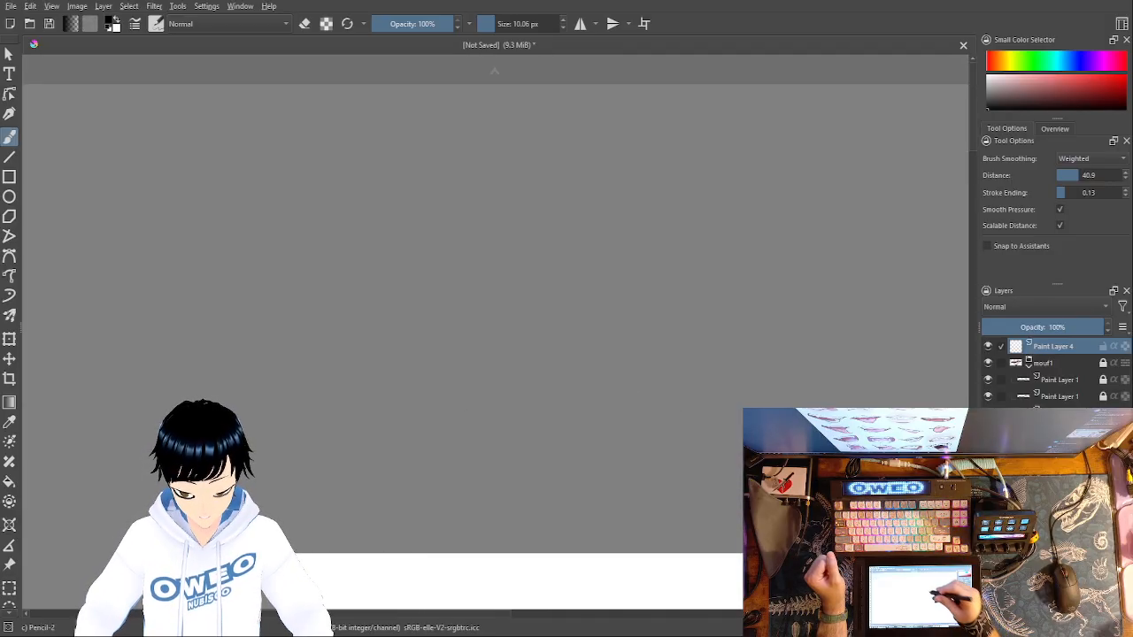
{"action": "left_click_drag", "start_coordinate": [649, 375], "coordinate": [396, 210]}
{"action": "mouse_move", "coordinate": [598, 399]}
{"action": "left_mouse_down"}
{"action": "mouse_move", "coordinate": [590, 307]}
{"action": "mouse_move", "coordinate": [559, 236]}
{"action": "mouse_move", "coordinate": [528, 238]}
{"action": "left_mouse_up"}
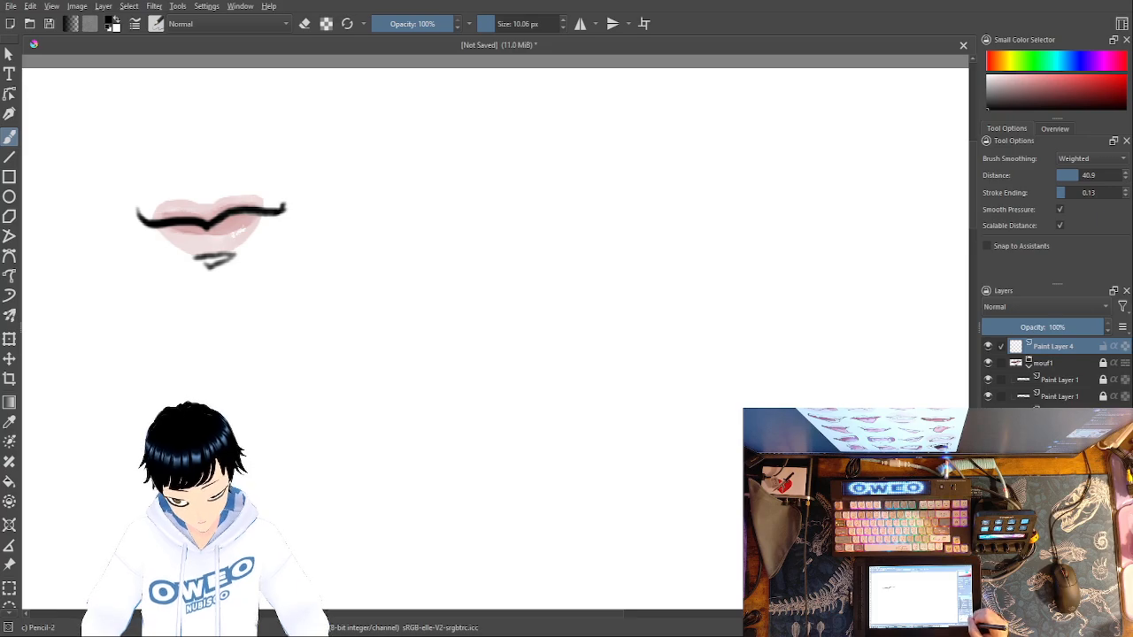
{"action": "key", "text": "ctrl+plus"}
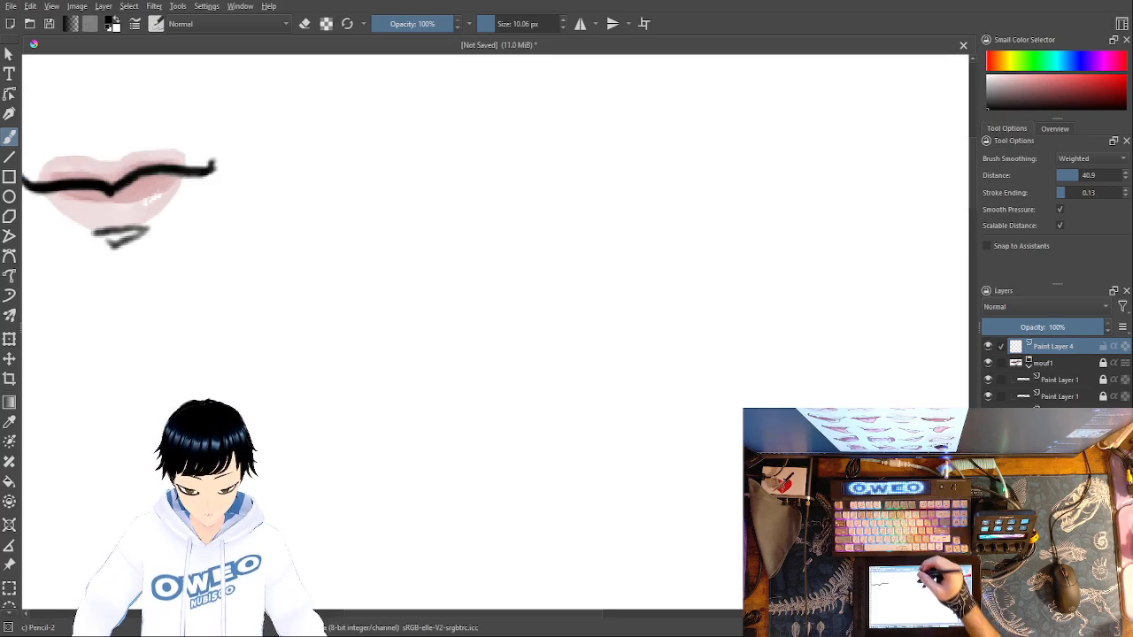
- Set the Pencil-2 brush to 12.21 px and draw a wide mouth line with both ends angled upward beside the first mouth
{"action": "left_click", "coordinate": [493, 24]}
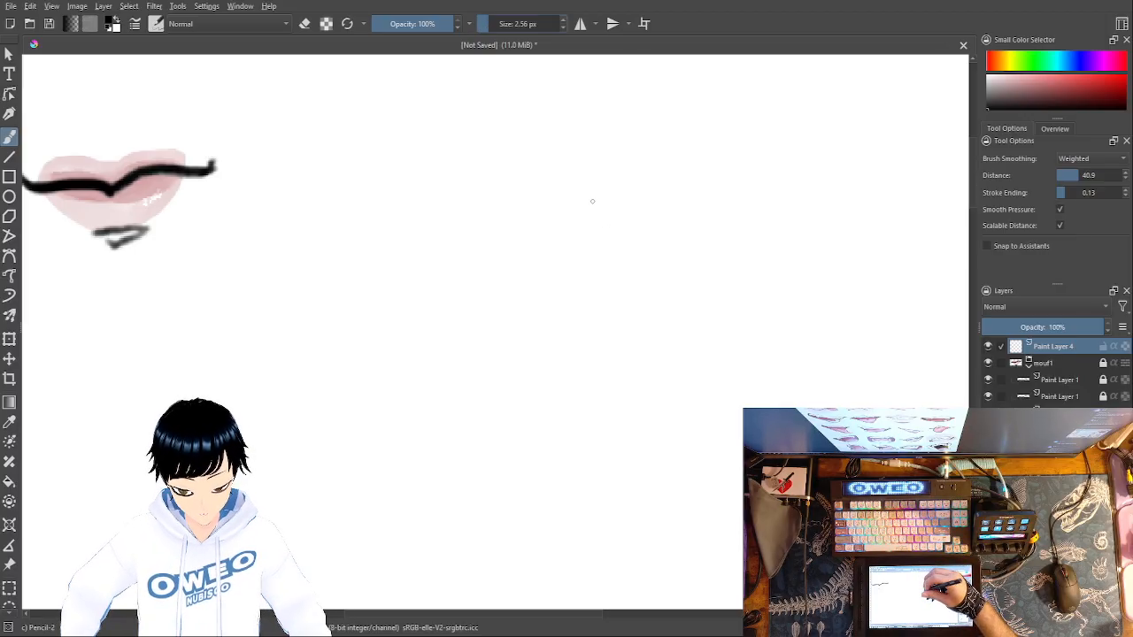
{"action": "right_click", "coordinate": [608, 226]}
{"action": "left_click", "coordinate": [656, 292]}
{"action": "right_click", "coordinate": [646, 244]}
{"action": "left_click", "coordinate": [654, 168]}
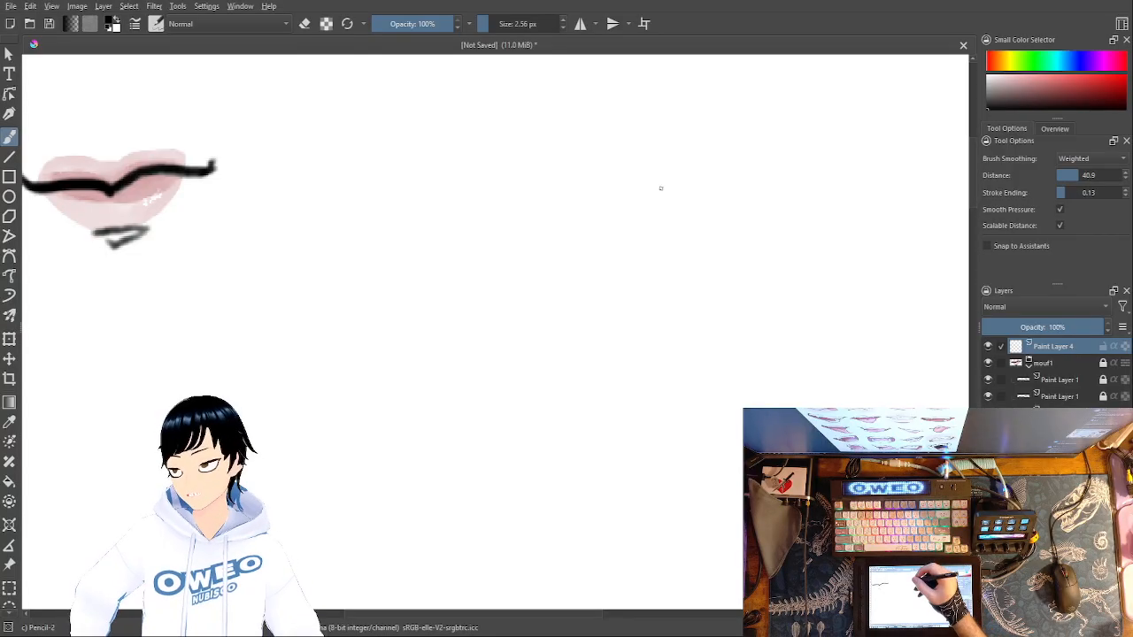
{"action": "left_click_drag", "start_coordinate": [492, 26], "coordinate": [496, 25]}
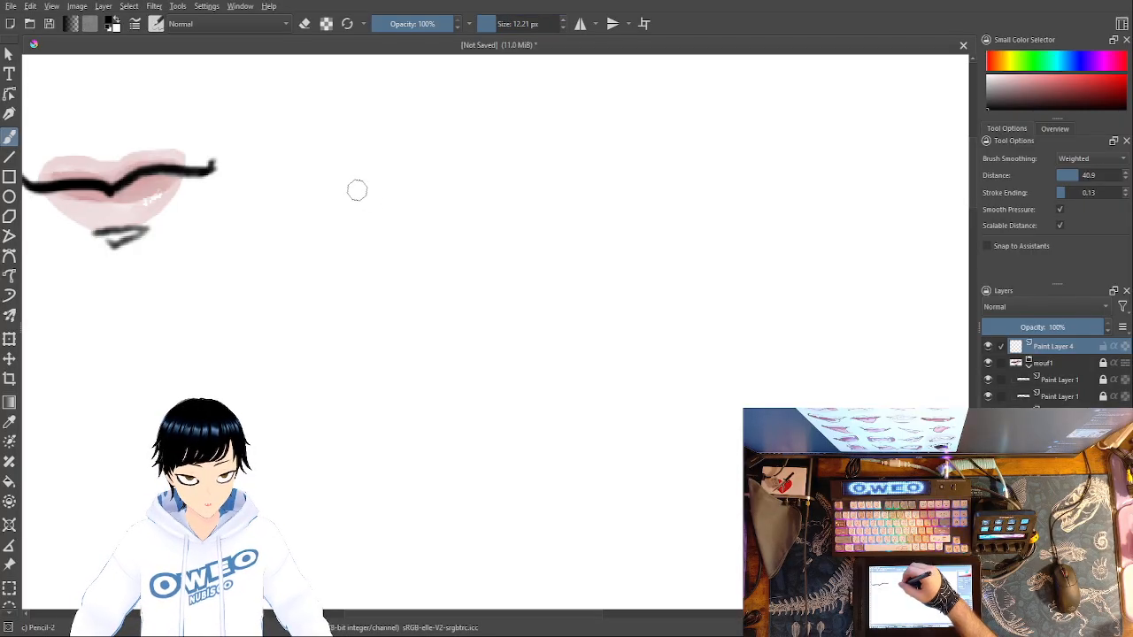
{"action": "left_click_drag", "start_coordinate": [360, 188], "coordinate": [387, 209]}
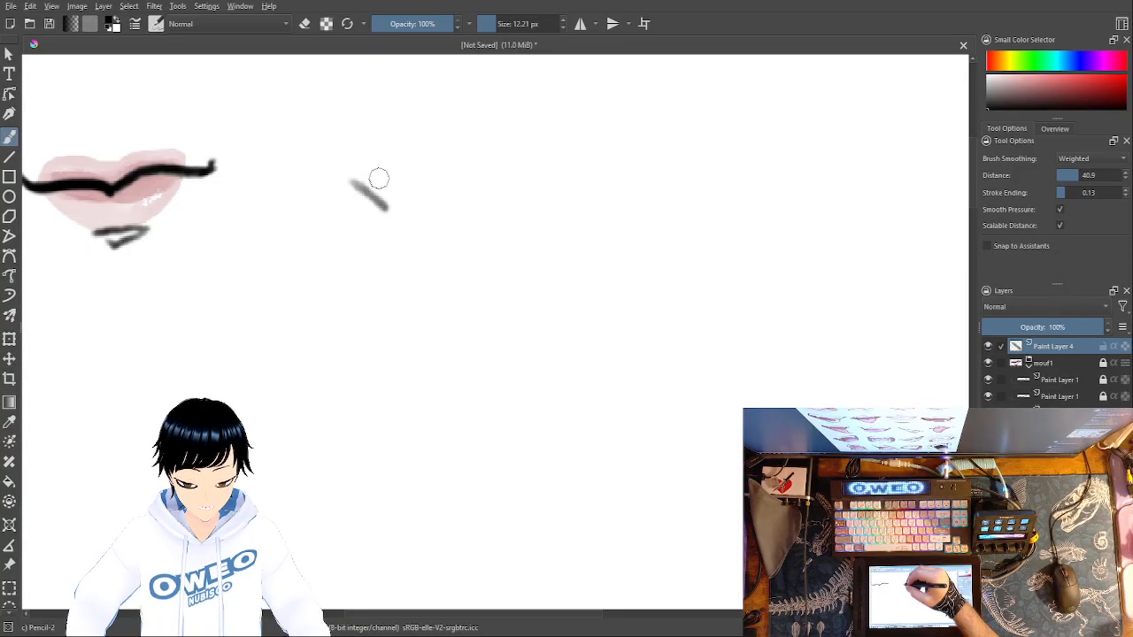
{"action": "mouse_move", "coordinate": [357, 179]}
{"action": "left_mouse_down"}
{"action": "mouse_move", "coordinate": [396, 215]}
{"action": "mouse_move", "coordinate": [395, 192]}
{"action": "mouse_move", "coordinate": [389, 208]}
{"action": "mouse_move", "coordinate": [416, 232]}
{"action": "left_mouse_up"}
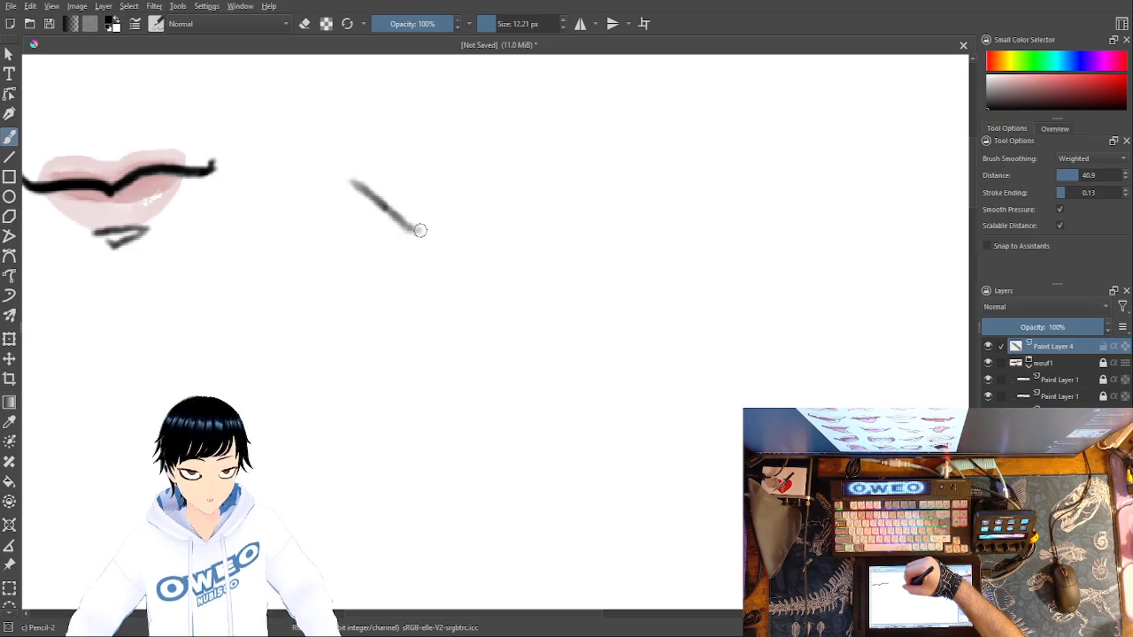
{"action": "mouse_move", "coordinate": [423, 229]}
{"action": "left_mouse_down"}
{"action": "mouse_move", "coordinate": [577, 209]}
{"action": "mouse_move", "coordinate": [611, 163]}
{"action": "left_mouse_up"}
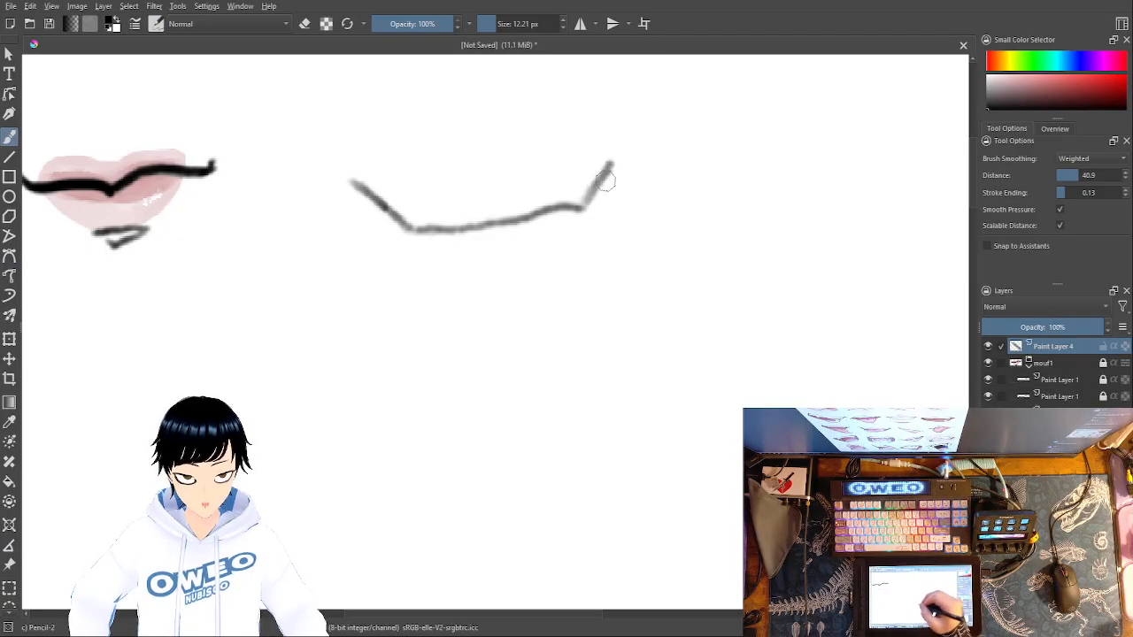
- Try a wavy mouth line with an arched curve over it beneath the new line, and undo both strokes
{"action": "left_click_drag", "start_coordinate": [363, 335], "coordinate": [713, 324]}
{"action": "left_click_drag", "start_coordinate": [400, 339], "coordinate": [624, 288]}
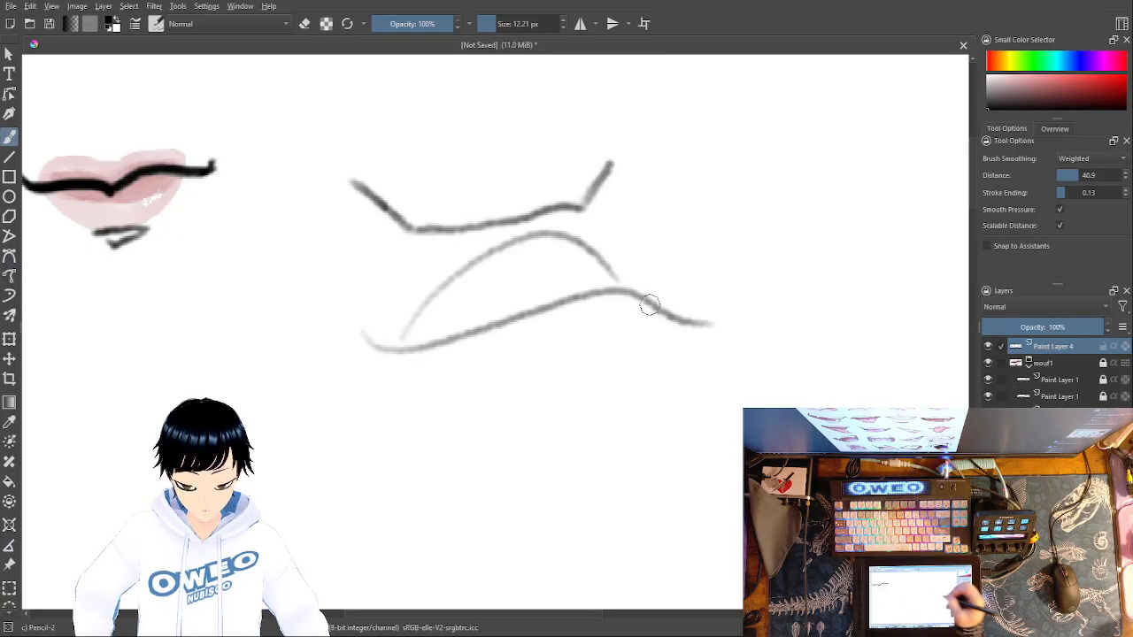
{"action": "key", "text": "ctrl+z"}
{"action": "key", "text": "ctrl+z"}
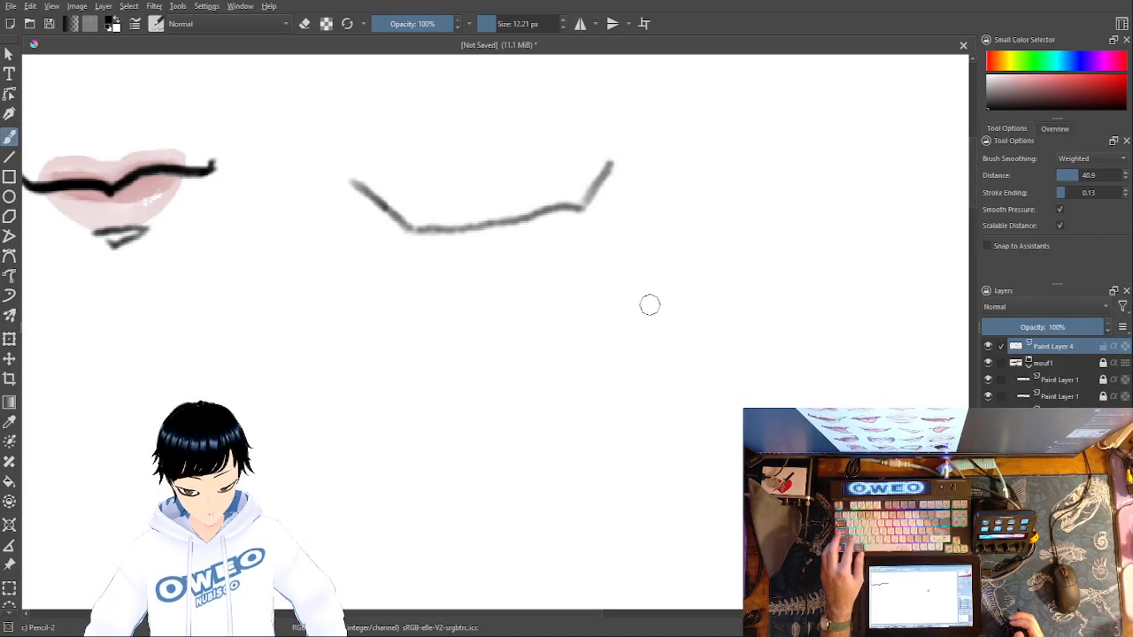
- Switch to the Eraser Small brush at 25 px and erase the raised right end of the second mouth line
{"action": "right_click", "coordinate": [618, 117]}
{"action": "left_click", "coordinate": [620, 111]}
{"action": "left_click_drag", "start_coordinate": [611, 164], "coordinate": [575, 208]}
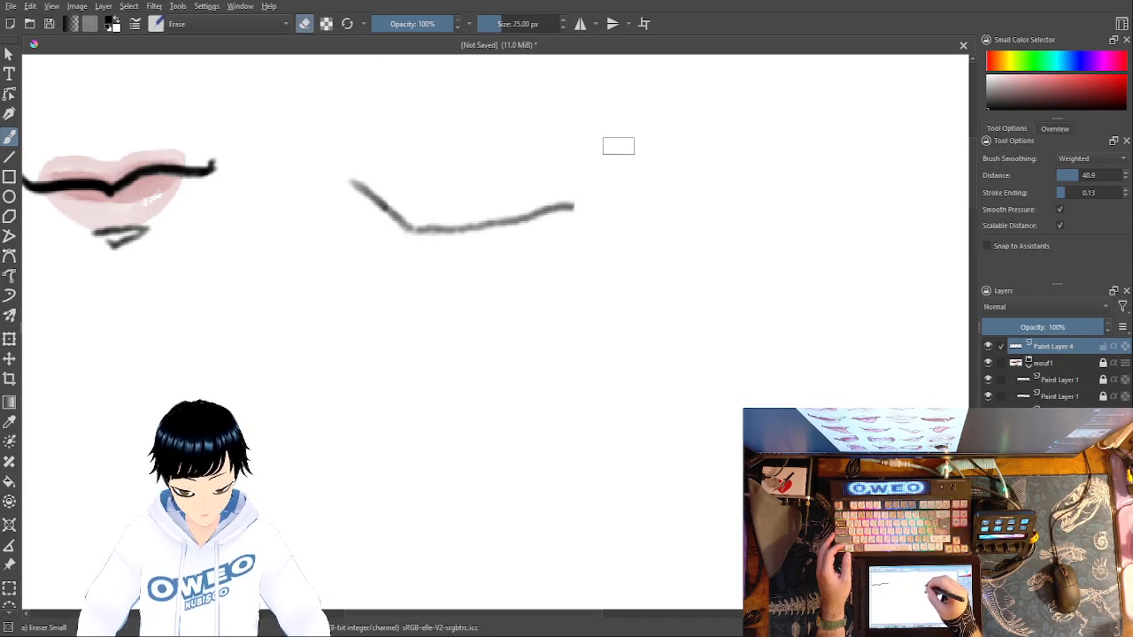
- Erase more of the second mouth line's right end and redraw it as a rising curve with Pencil-2 at 12.21 px
{"action": "right_click", "coordinate": [593, 220]}
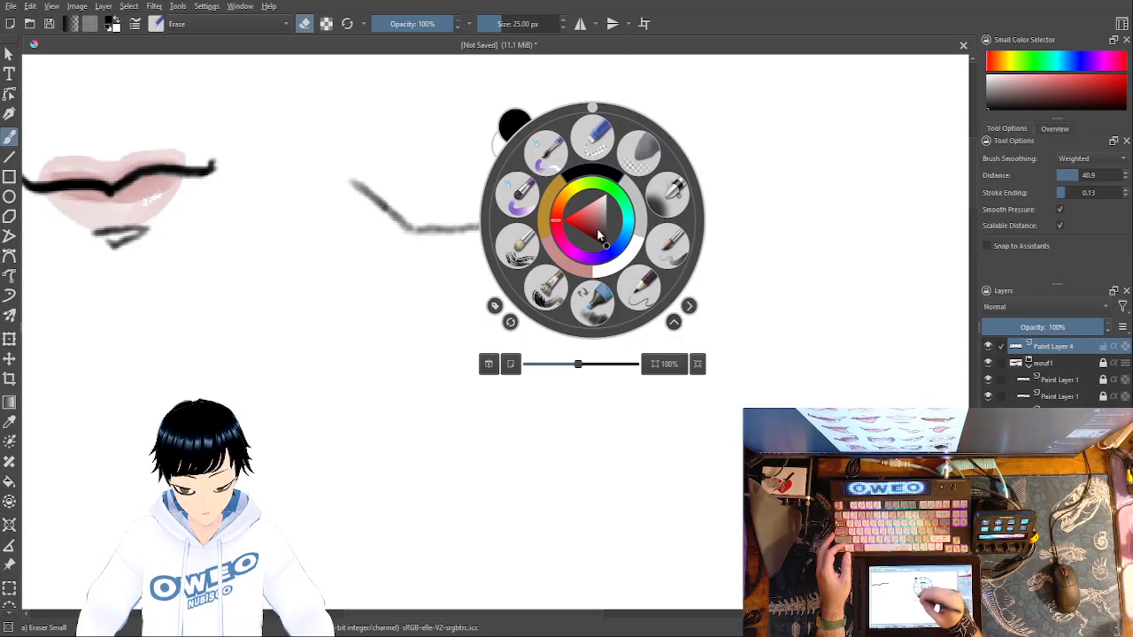
{"action": "left_click", "coordinate": [434, 362]}
{"action": "mouse_move", "coordinate": [580, 188]}
{"action": "left_mouse_down"}
{"action": "mouse_move", "coordinate": [538, 231]}
{"action": "mouse_move", "coordinate": [542, 217]}
{"action": "left_mouse_up"}
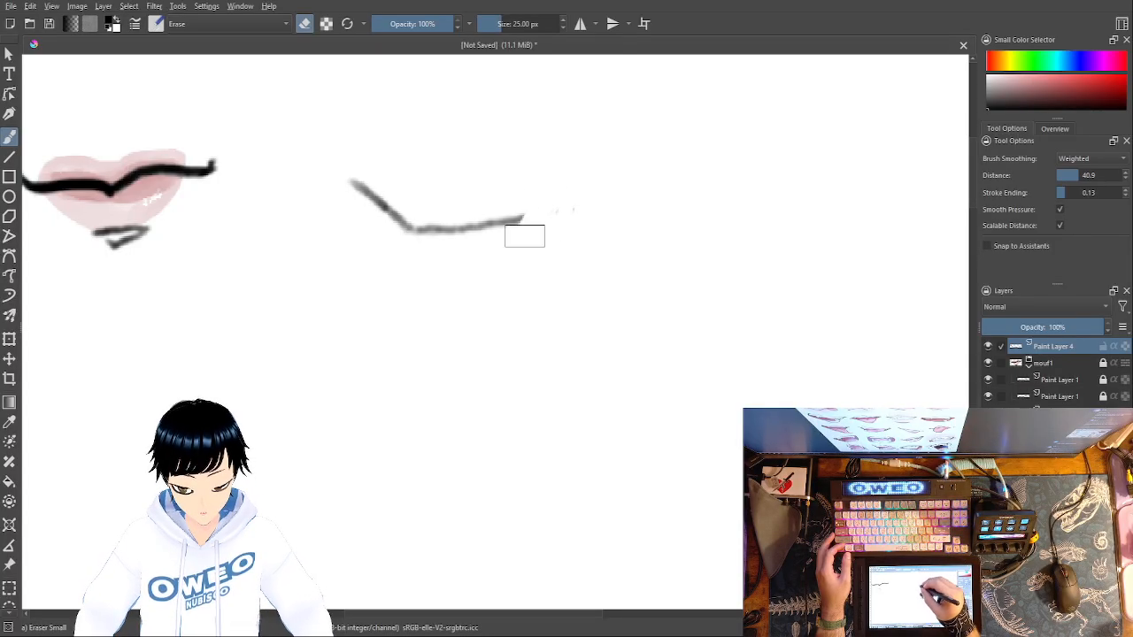
{"action": "right_click", "coordinate": [627, 336]}
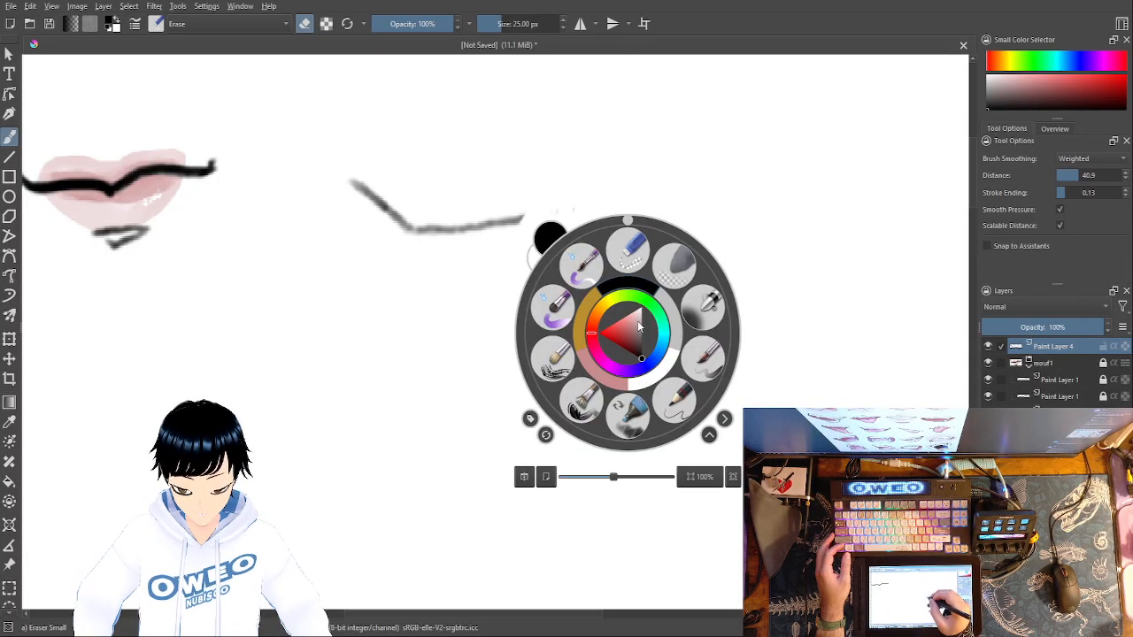
{"action": "left_click", "coordinate": [666, 401]}
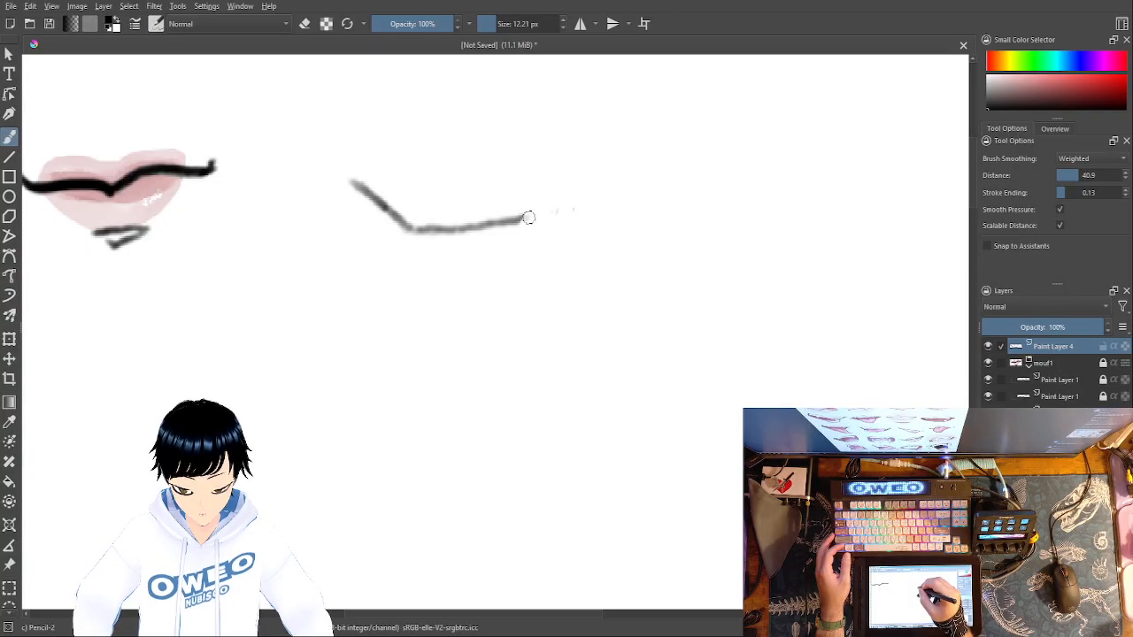
{"action": "left_click_drag", "start_coordinate": [542, 217], "coordinate": [630, 162]}
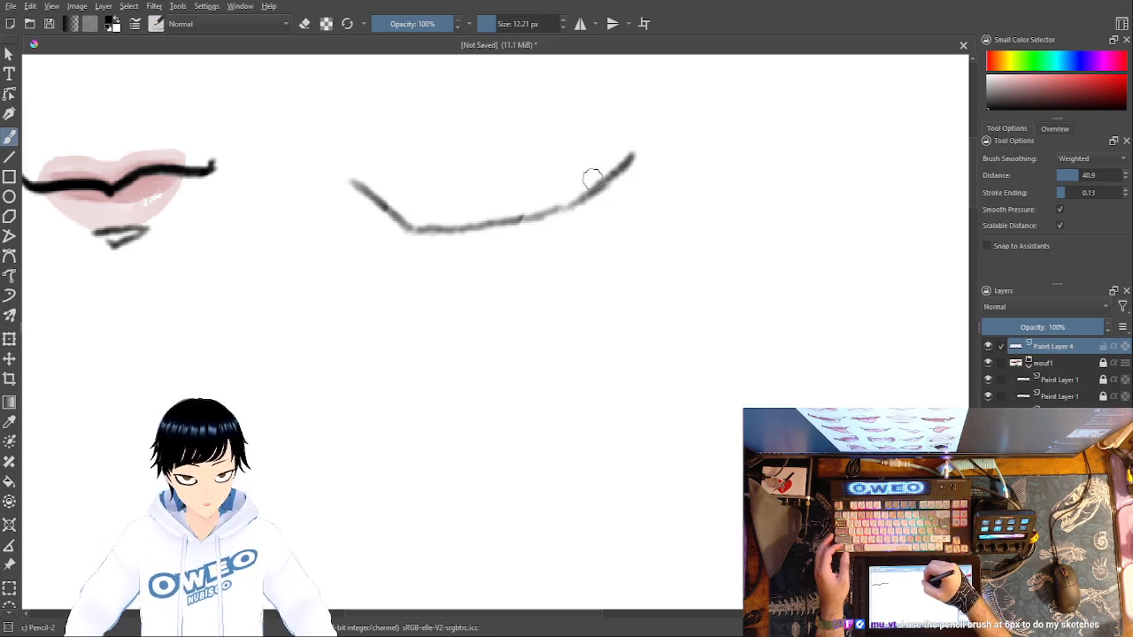
- Draw a short slanted line at the mouth's right corner and a long line back to the left end, closing an open-mouth shape
{"action": "left_click_drag", "start_coordinate": [588, 177], "coordinate": [573, 152]}
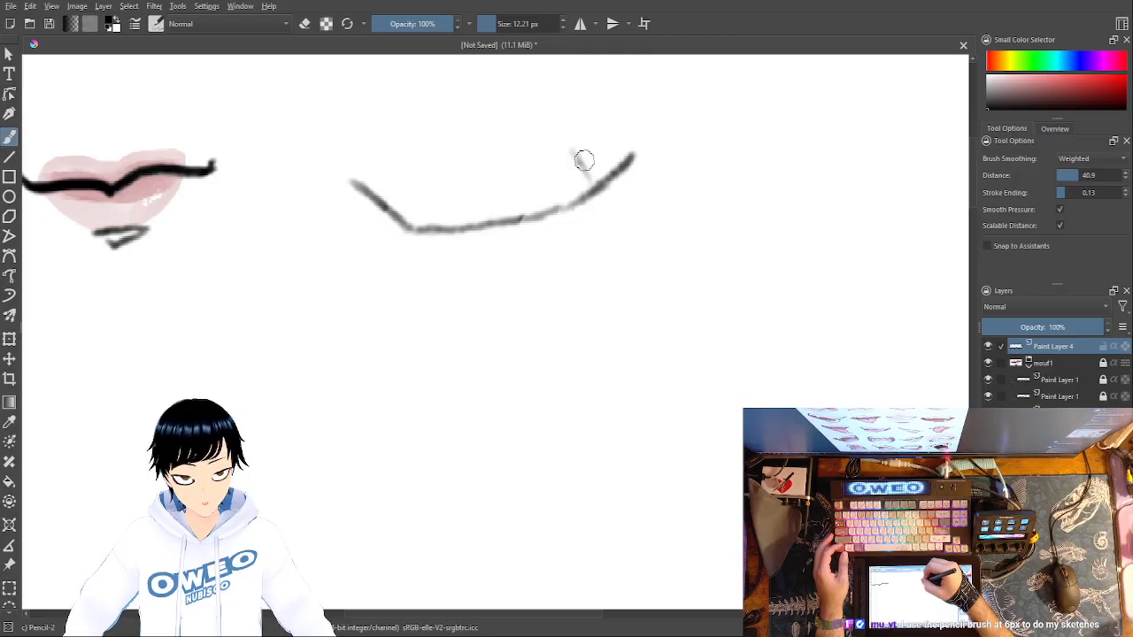
{"action": "left_click_drag", "start_coordinate": [591, 181], "coordinate": [569, 146]}
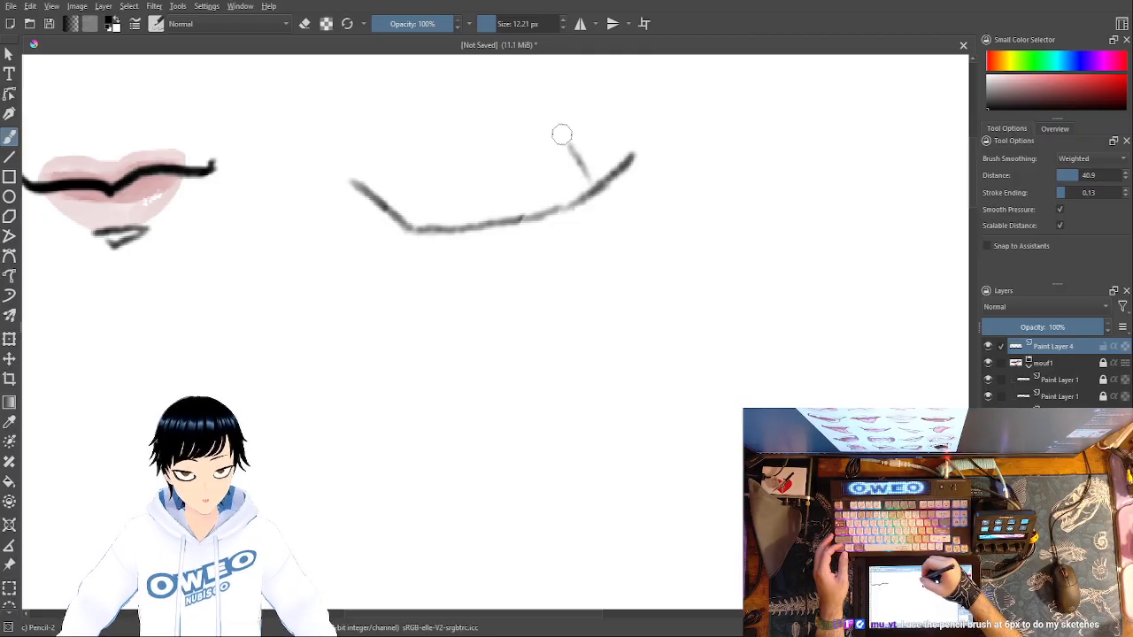
{"action": "mouse_move", "coordinate": [530, 162]}
{"action": "left_mouse_down"}
{"action": "mouse_move", "coordinate": [563, 147]}
{"action": "mouse_move", "coordinate": [383, 199]}
{"action": "left_mouse_up"}
{"action": "left_click_drag", "start_coordinate": [563, 149], "coordinate": [379, 197]}
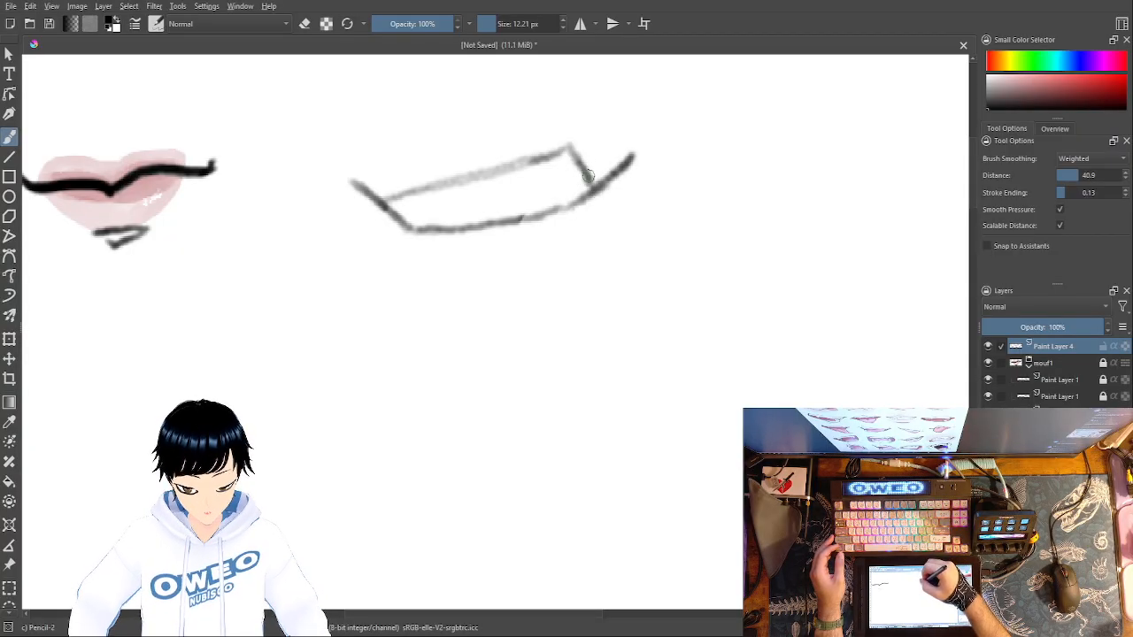
- Try tooth dividing lines inside the right end of the open mouth, and undo the strokes
{"action": "mouse_move", "coordinate": [536, 158]}
{"action": "left_mouse_down"}
{"action": "mouse_move", "coordinate": [546, 200]}
{"action": "mouse_move", "coordinate": [570, 196]}
{"action": "mouse_move", "coordinate": [569, 174]}
{"action": "mouse_move", "coordinate": [532, 194]}
{"action": "left_mouse_up"}
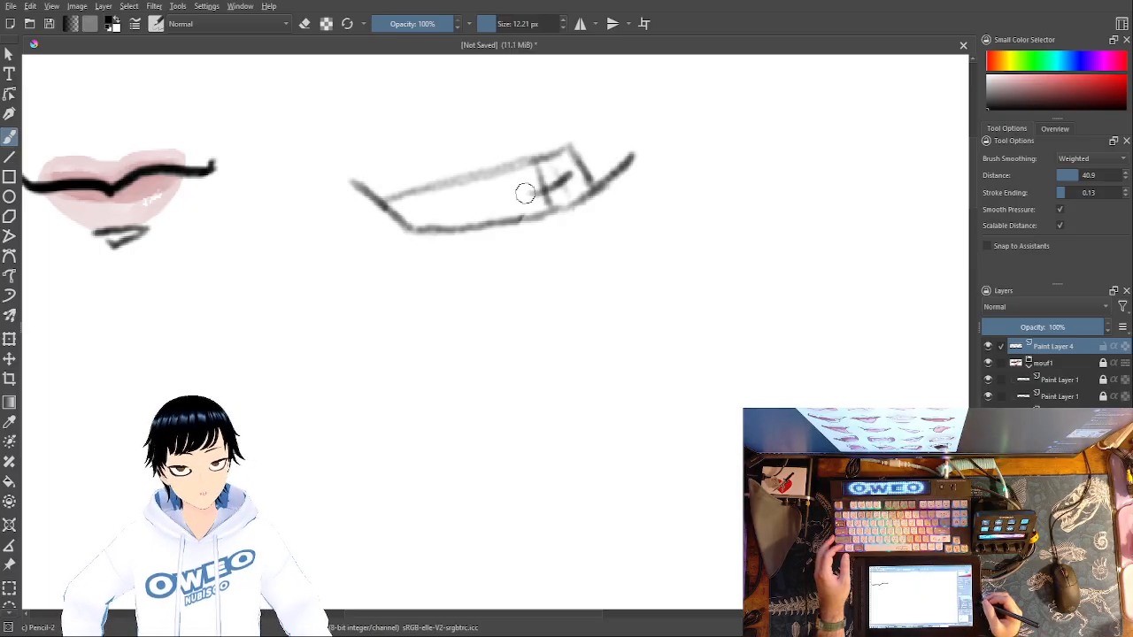
{"action": "key", "text": "ctrl+z"}
{"action": "key", "text": "ctrl+z"}
{"action": "key", "text": "ctrl+z"}
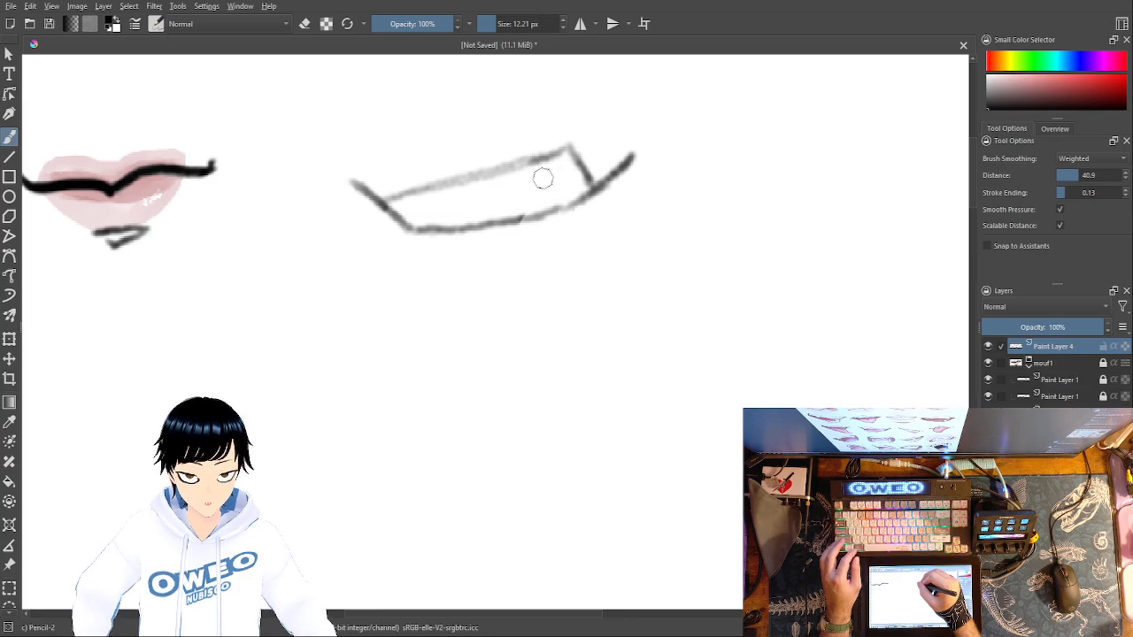
- Sketch small tooth marks inside the mouth's right corner and short lip contour lines above and below the open mouth
{"action": "left_click_drag", "start_coordinate": [548, 185], "coordinate": [587, 176]}
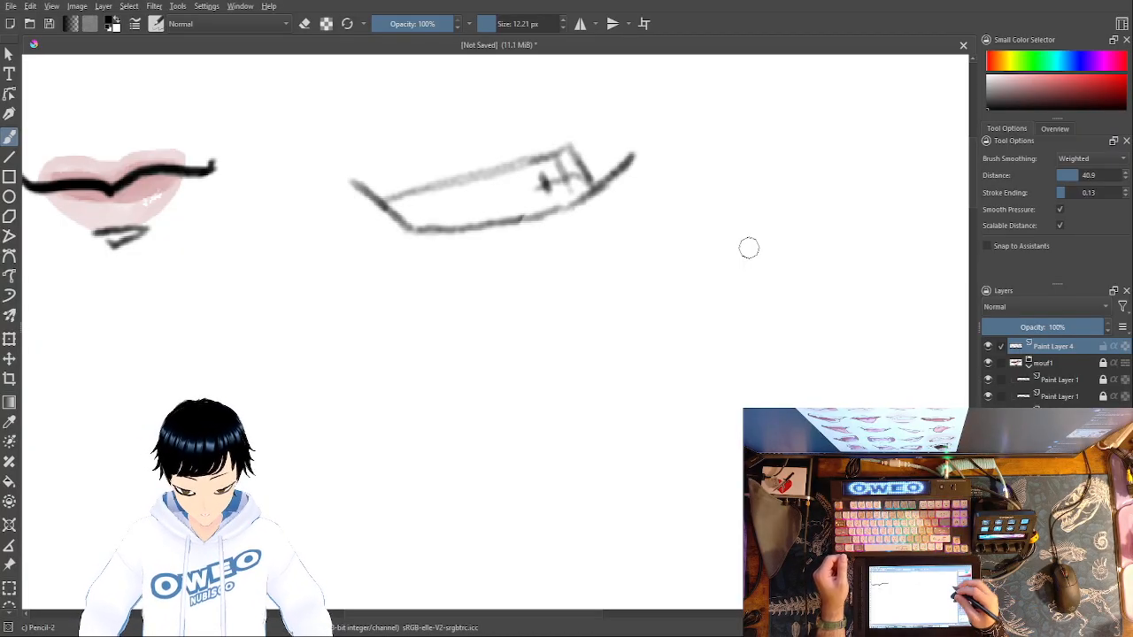
{"action": "right_click", "coordinate": [851, 313]}
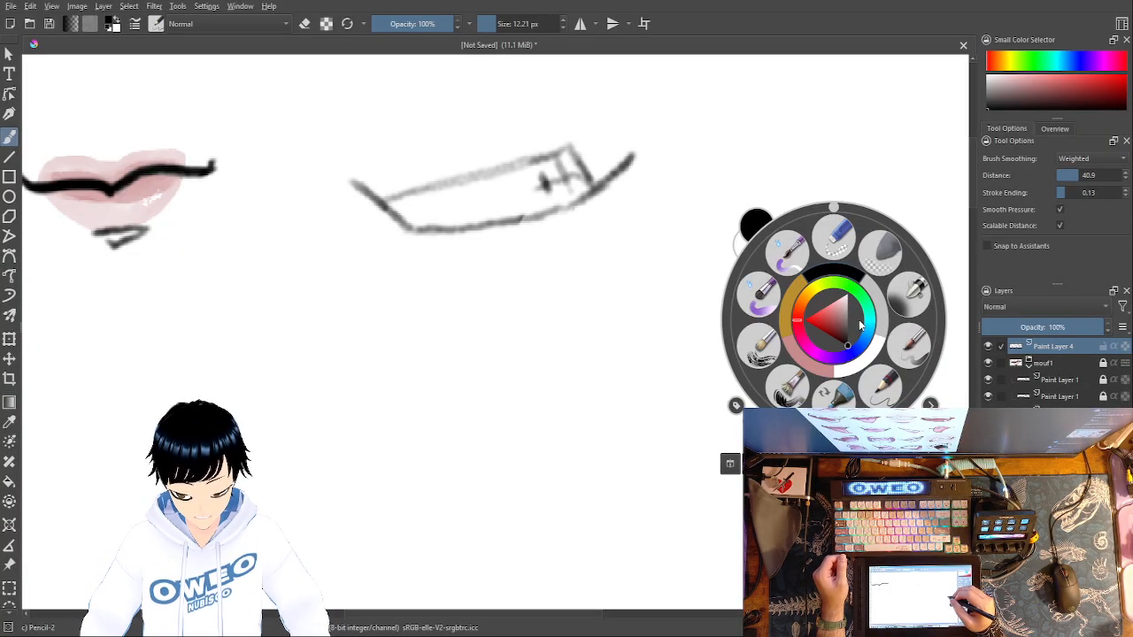
{"action": "left_click", "coordinate": [888, 396]}
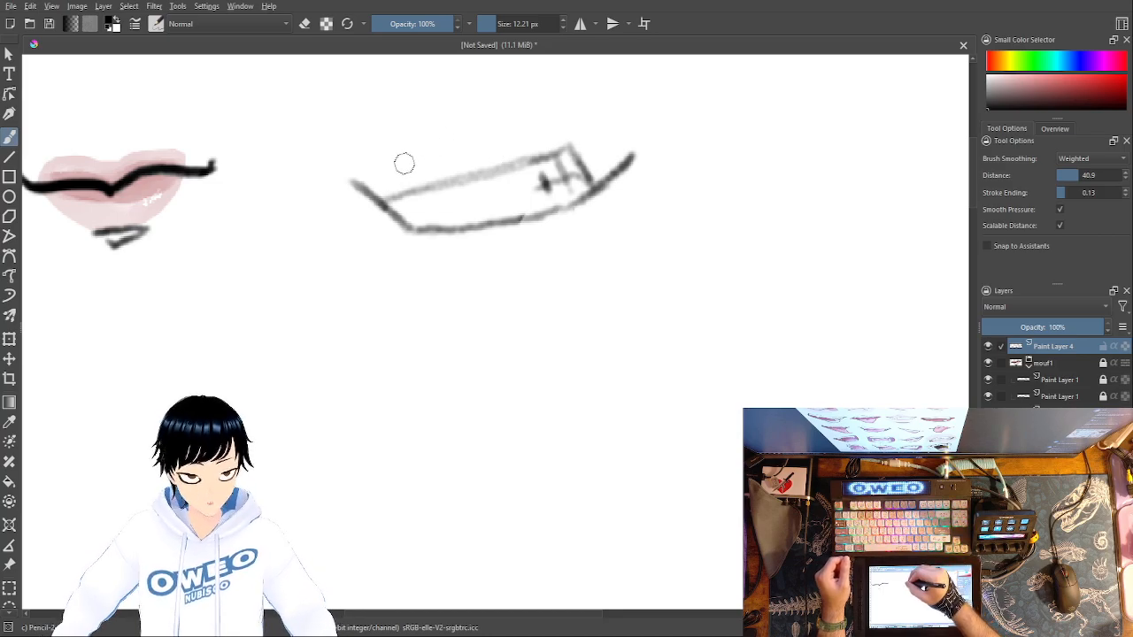
{"action": "left_click_drag", "start_coordinate": [404, 166], "coordinate": [484, 132]}
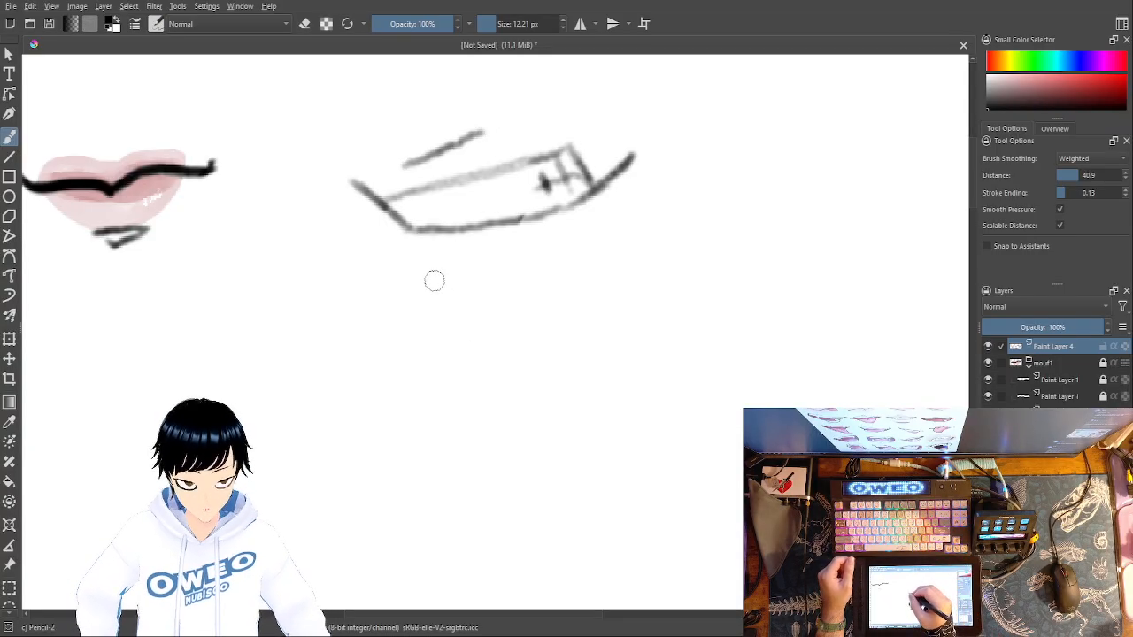
{"action": "mouse_move", "coordinate": [427, 281]}
{"action": "left_mouse_down"}
{"action": "mouse_move", "coordinate": [545, 259]}
{"action": "mouse_move", "coordinate": [432, 279]}
{"action": "left_mouse_up"}
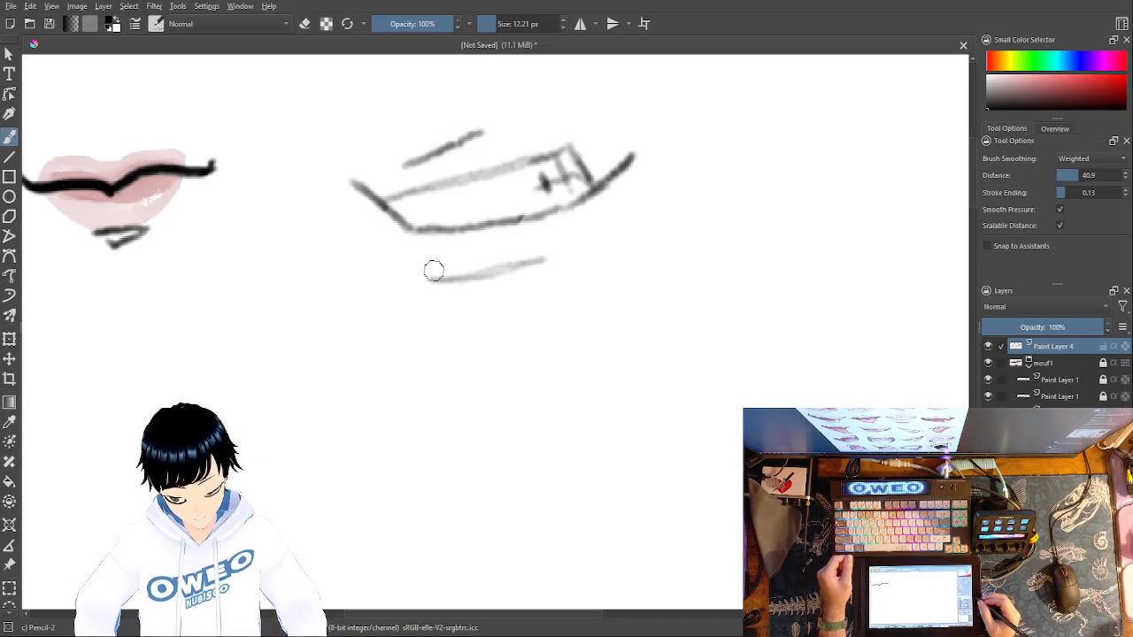
- Add a paint layer above the second mouth's sketch and set up the Marker Dry brush at 15.97 px in very dark red
{"action": "key", "text": "Insert"}
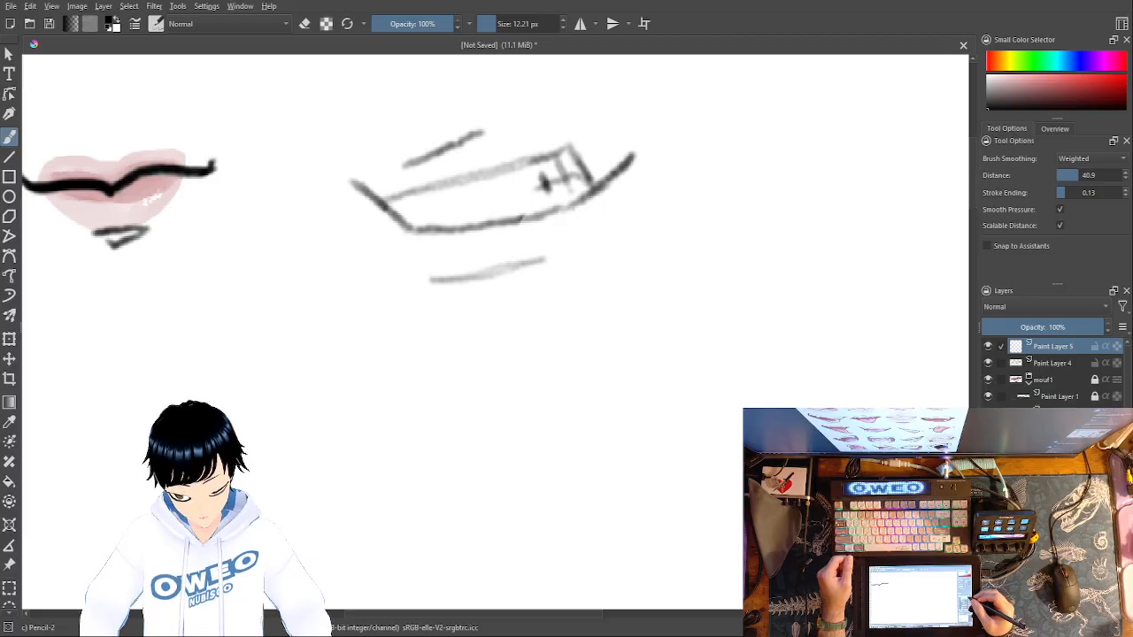
{"action": "right_click", "coordinate": [711, 286]}
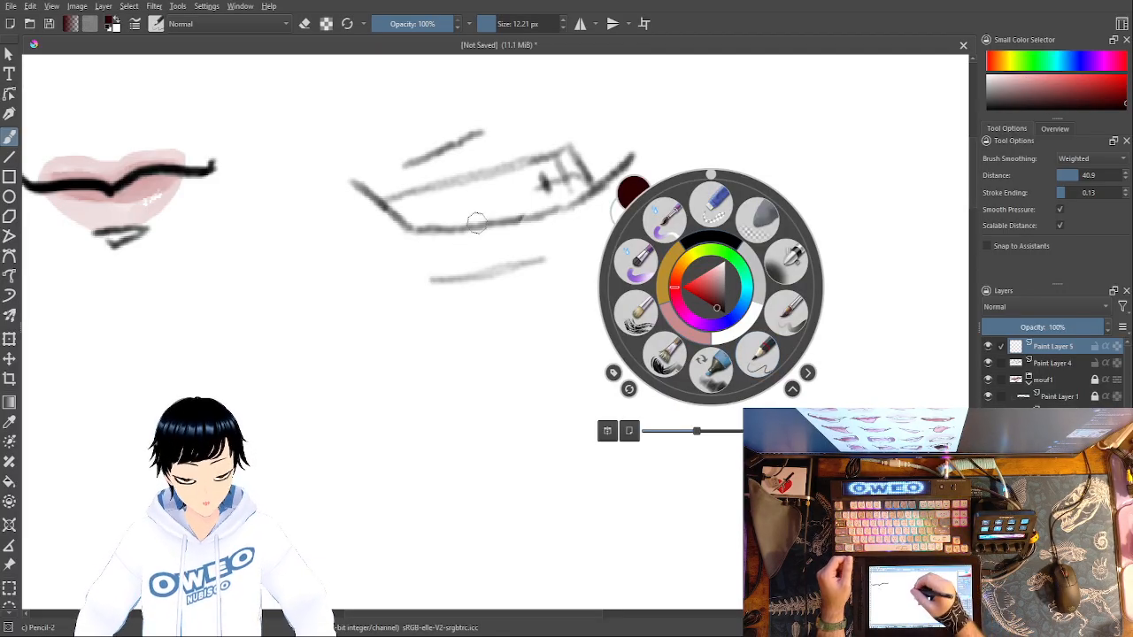
{"action": "left_click", "coordinate": [458, 62]}
{"action": "right_click", "coordinate": [461, 187]}
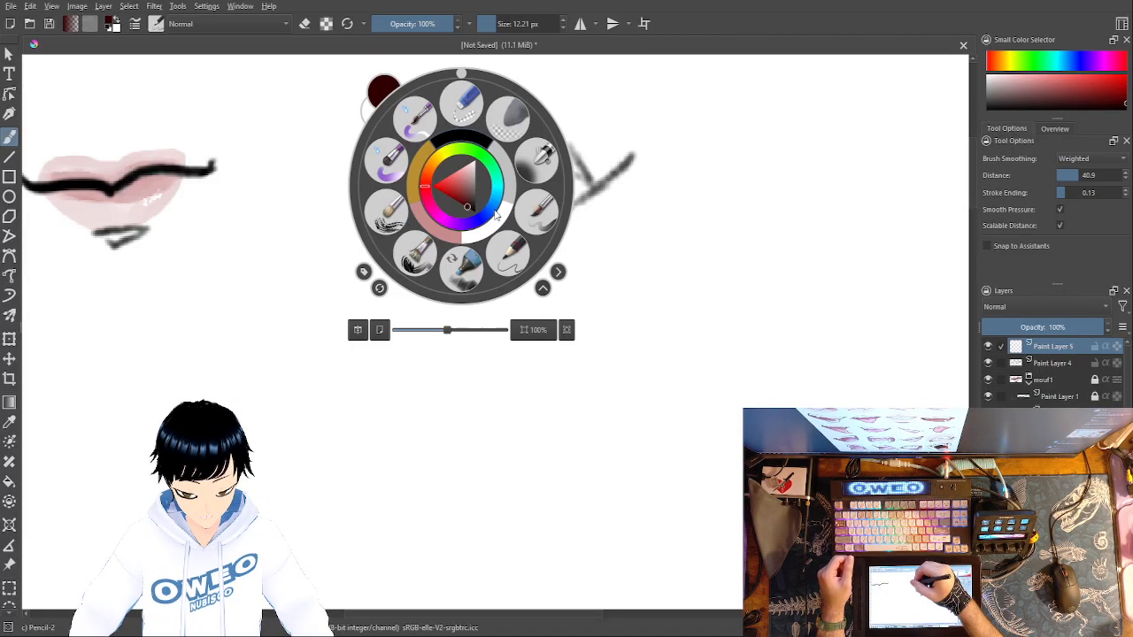
{"action": "left_click", "coordinate": [468, 260]}
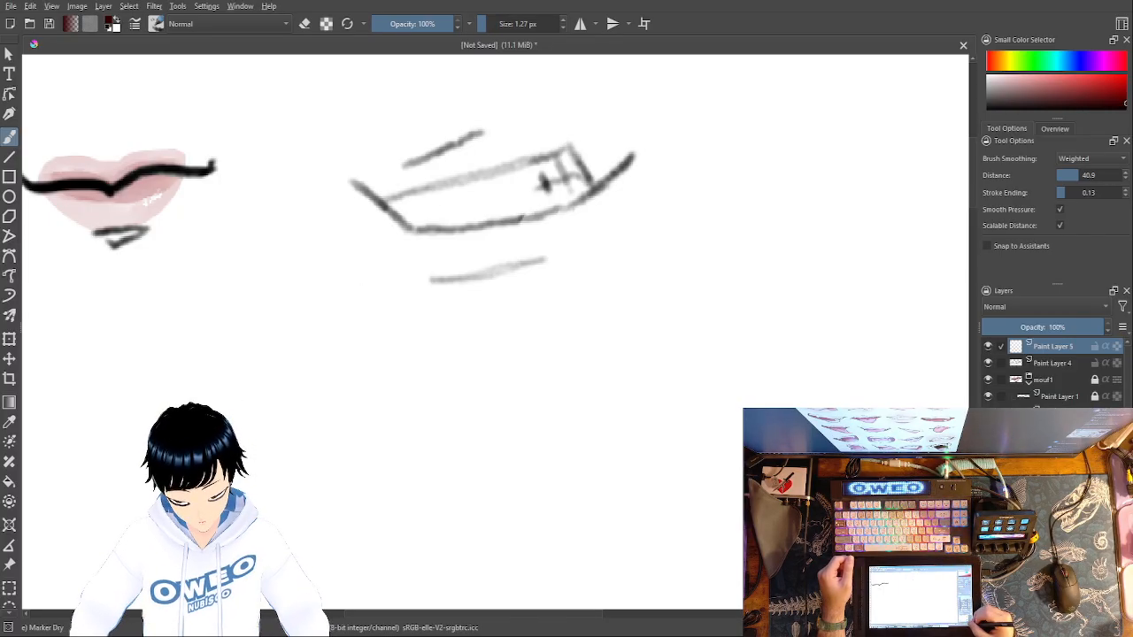
{"action": "key", "text": "ctrl+plus"}
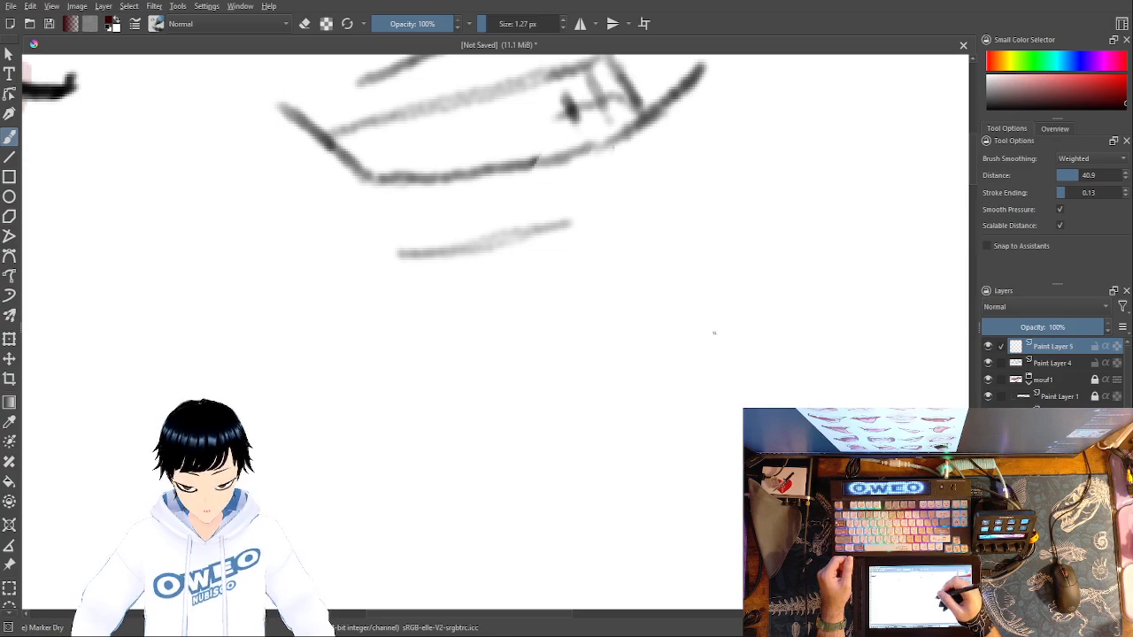
{"action": "left_click_drag", "start_coordinate": [691, 222], "coordinate": [708, 363]}
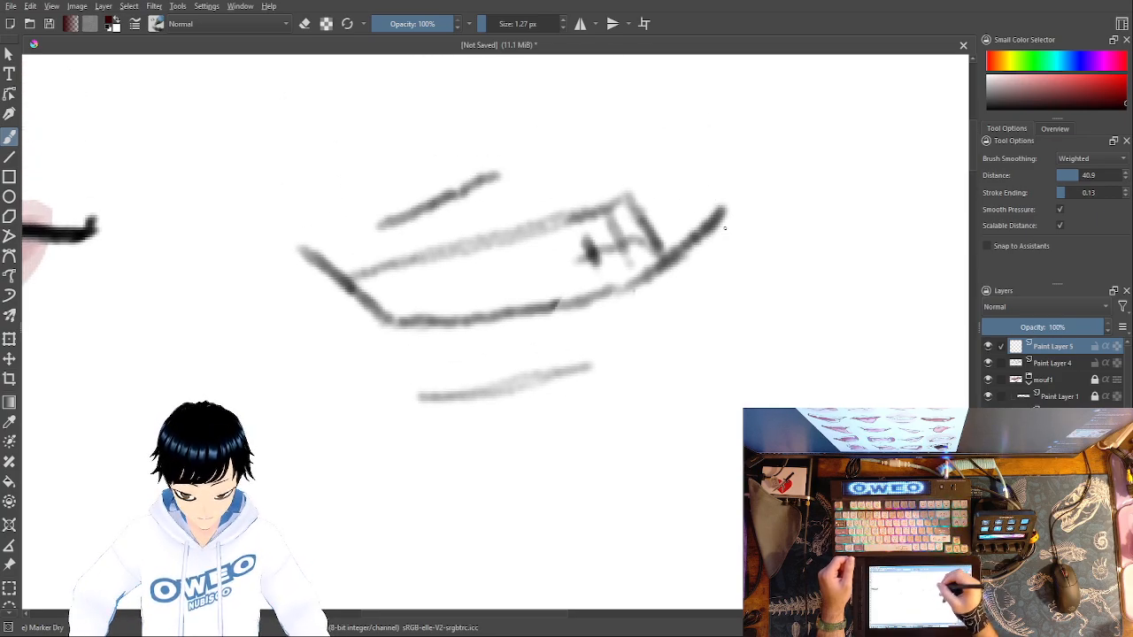
{"action": "left_click_drag", "start_coordinate": [496, 23], "coordinate": [493, 25]}
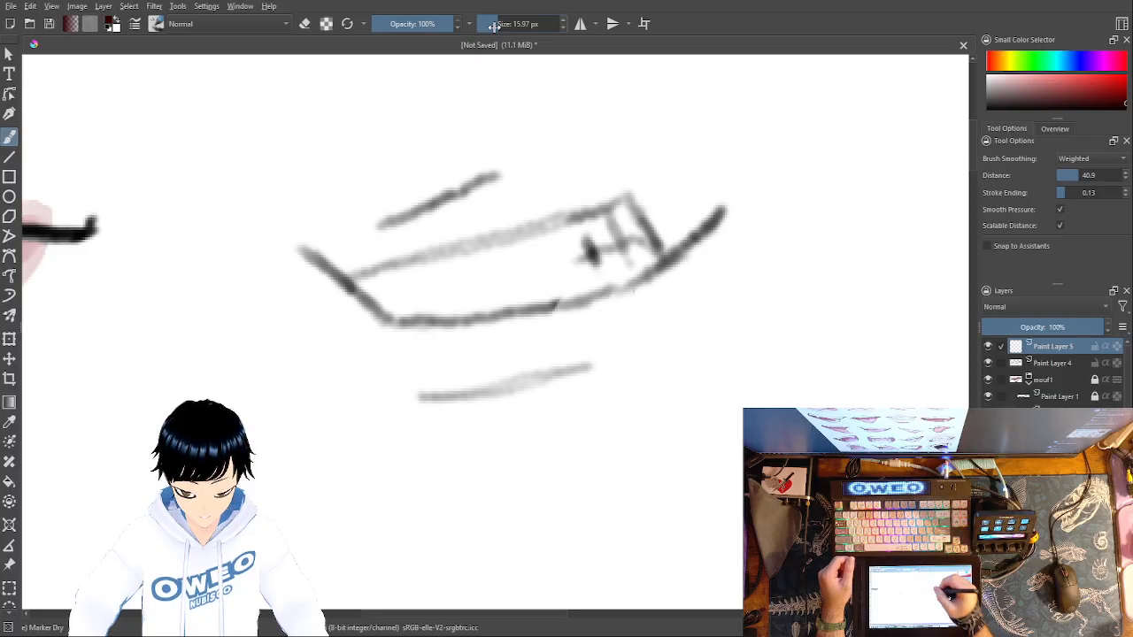
- Try a dark red stroke beneath the mouth line, undo it, and paint the lower and upper lips in dusty pink
{"action": "mouse_move", "coordinate": [726, 221]}
{"action": "left_mouse_down"}
{"action": "mouse_move", "coordinate": [668, 282]}
{"action": "mouse_move", "coordinate": [611, 306]}
{"action": "mouse_move", "coordinate": [389, 331]}
{"action": "mouse_move", "coordinate": [358, 321]}
{"action": "mouse_move", "coordinate": [346, 299]}
{"action": "left_mouse_up"}
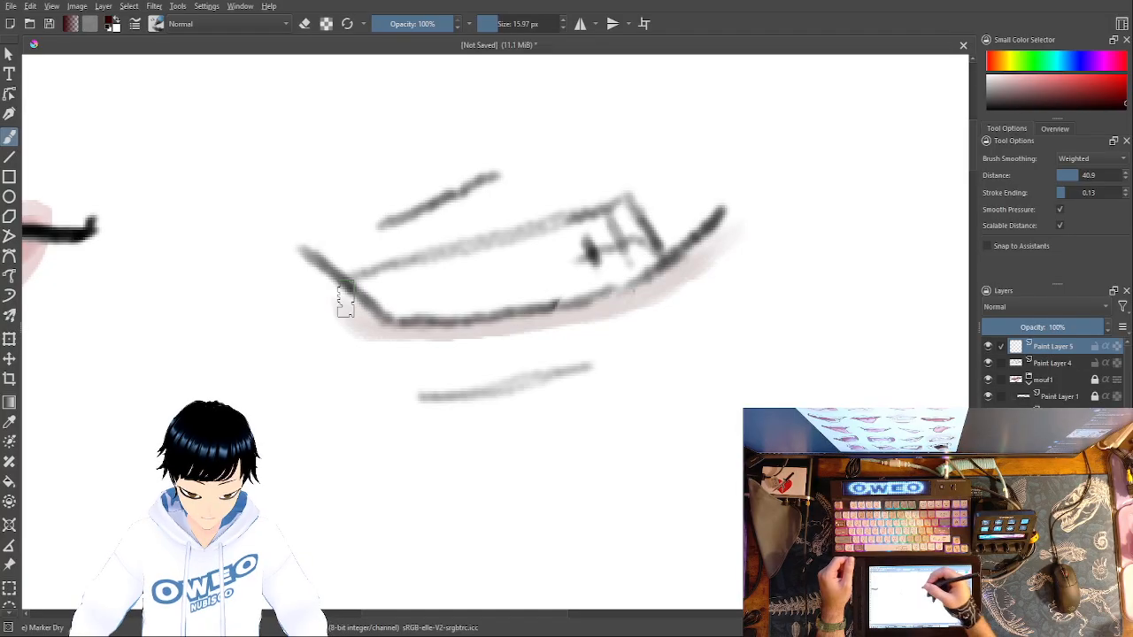
{"action": "right_click", "coordinate": [785, 332]}
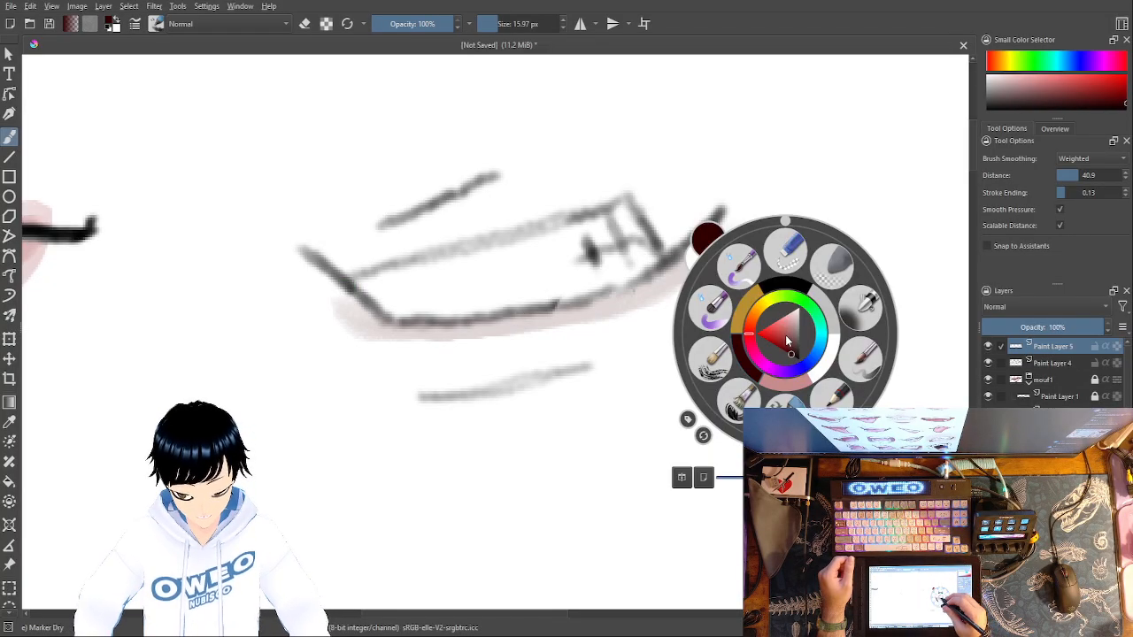
{"action": "left_click", "coordinate": [792, 388]}
{"action": "key", "text": "ctrl+z"}
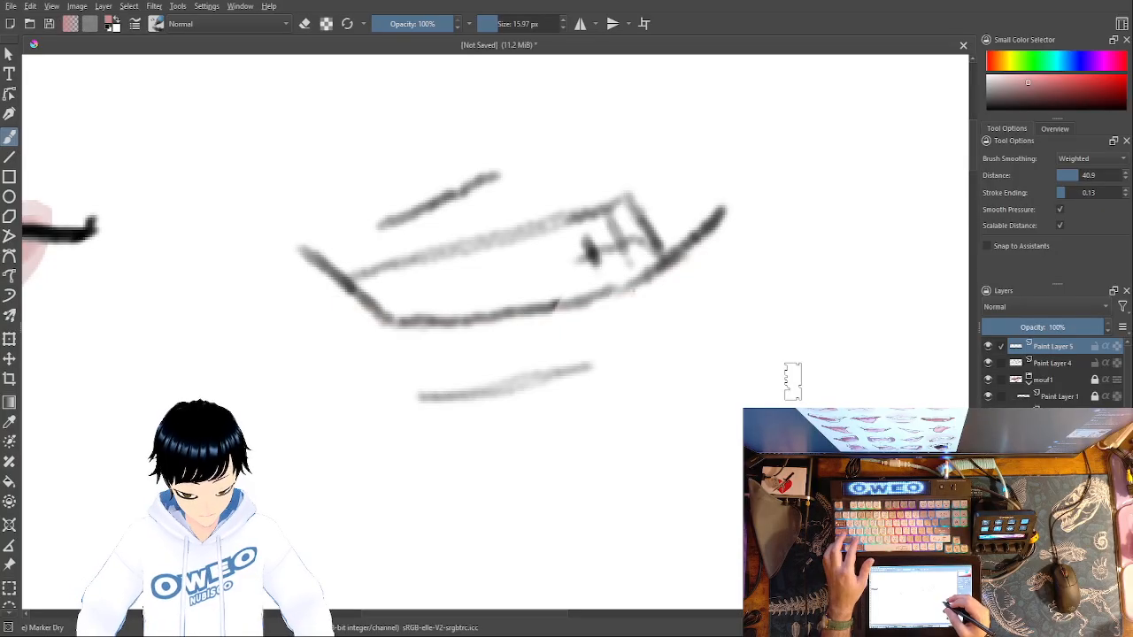
{"action": "mouse_move", "coordinate": [722, 222]}
{"action": "left_mouse_down"}
{"action": "mouse_move", "coordinate": [641, 306]}
{"action": "mouse_move", "coordinate": [565, 323]}
{"action": "mouse_move", "coordinate": [401, 336]}
{"action": "mouse_move", "coordinate": [350, 307]}
{"action": "mouse_move", "coordinate": [367, 345]}
{"action": "mouse_move", "coordinate": [394, 359]}
{"action": "mouse_move", "coordinate": [500, 366]}
{"action": "mouse_move", "coordinate": [599, 335]}
{"action": "mouse_move", "coordinate": [696, 281]}
{"action": "mouse_move", "coordinate": [673, 307]}
{"action": "mouse_move", "coordinate": [623, 329]}
{"action": "mouse_move", "coordinate": [521, 349]}
{"action": "mouse_move", "coordinate": [417, 348]}
{"action": "mouse_move", "coordinate": [356, 332]}
{"action": "mouse_move", "coordinate": [381, 371]}
{"action": "mouse_move", "coordinate": [480, 385]}
{"action": "mouse_move", "coordinate": [613, 337]}
{"action": "mouse_move", "coordinate": [700, 265]}
{"action": "mouse_move", "coordinate": [730, 218]}
{"action": "mouse_move", "coordinate": [681, 309]}
{"action": "mouse_move", "coordinate": [606, 358]}
{"action": "mouse_move", "coordinate": [508, 372]}
{"action": "mouse_move", "coordinate": [392, 344]}
{"action": "mouse_move", "coordinate": [333, 296]}
{"action": "left_mouse_up"}
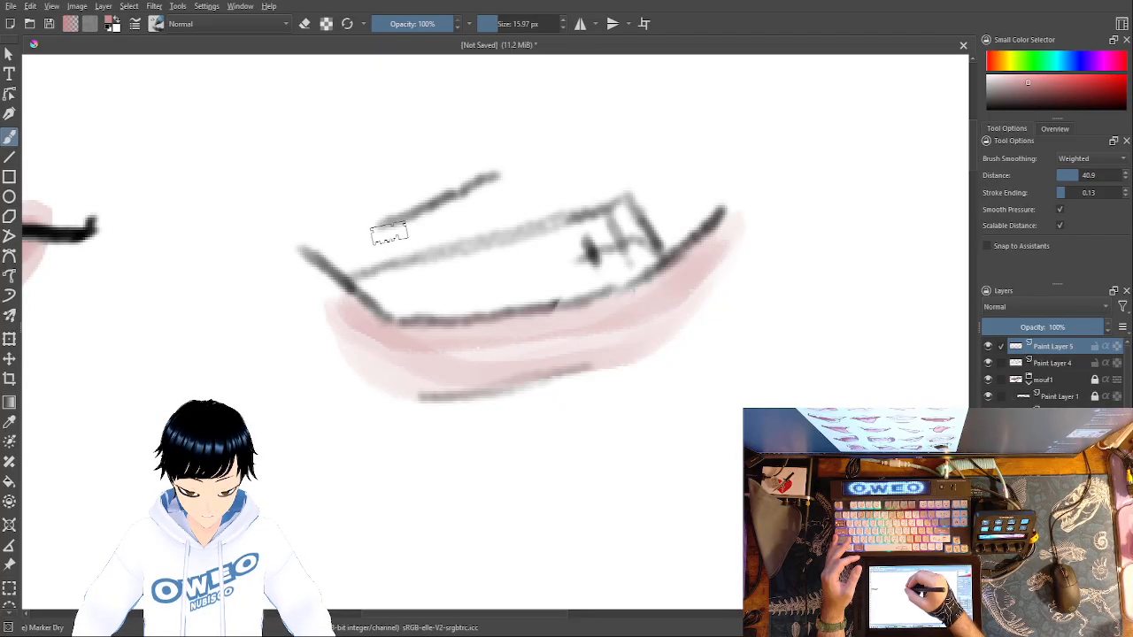
{"action": "mouse_move", "coordinate": [398, 234]}
{"action": "left_mouse_down"}
{"action": "mouse_move", "coordinate": [434, 241]}
{"action": "mouse_move", "coordinate": [433, 216]}
{"action": "mouse_move", "coordinate": [453, 235]}
{"action": "mouse_move", "coordinate": [456, 208]}
{"action": "mouse_move", "coordinate": [491, 218]}
{"action": "mouse_move", "coordinate": [496, 193]}
{"action": "mouse_move", "coordinate": [511, 212]}
{"action": "mouse_move", "coordinate": [522, 199]}
{"action": "mouse_move", "coordinate": [547, 207]}
{"action": "mouse_move", "coordinate": [610, 185]}
{"action": "mouse_move", "coordinate": [587, 194]}
{"action": "mouse_move", "coordinate": [575, 178]}
{"action": "mouse_move", "coordinate": [517, 174]}
{"action": "mouse_move", "coordinate": [392, 250]}
{"action": "left_mouse_up"}
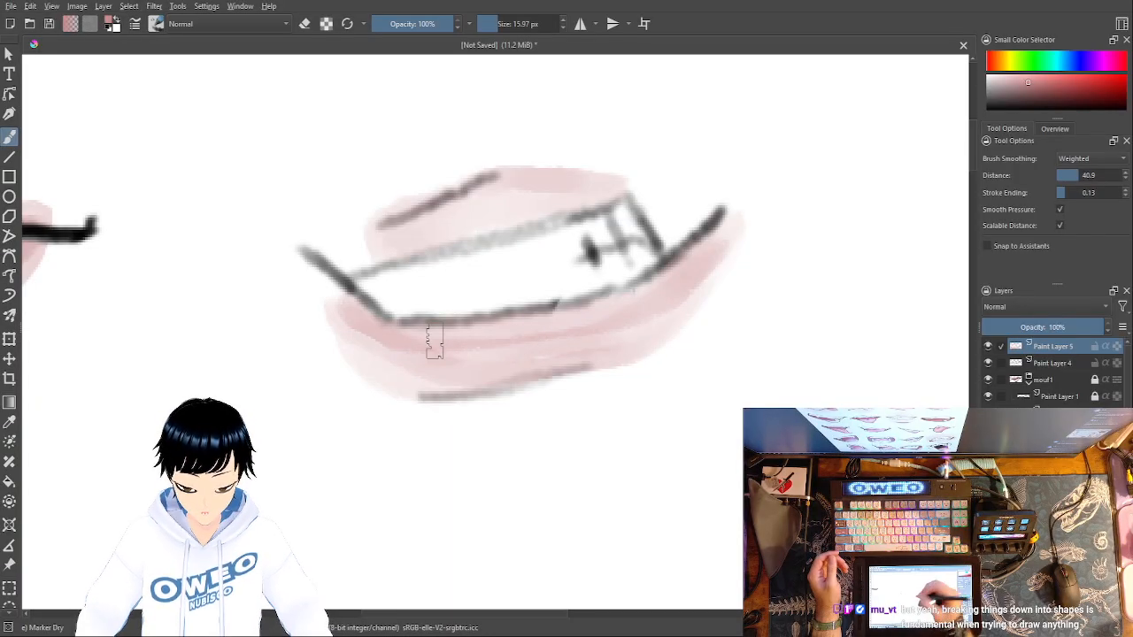
- Change the painting colour to white and reduce the Marker Dry brush size to 3.46 px for lip highlights
{"action": "right_click", "coordinate": [752, 391]}
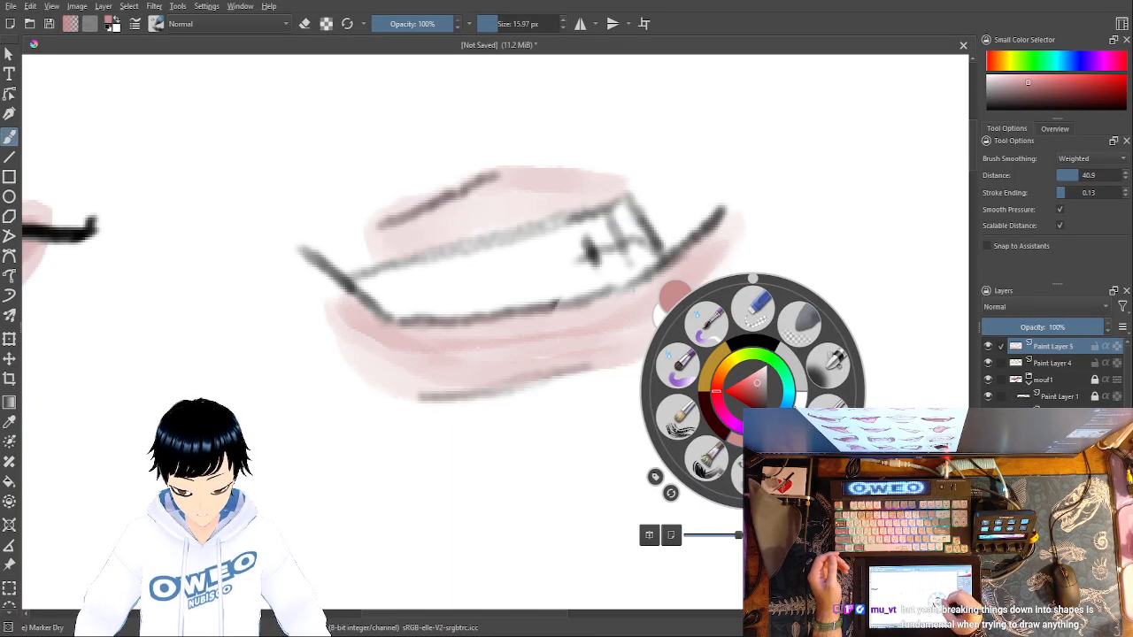
{"action": "left_click", "coordinate": [795, 405]}
{"action": "right_click", "coordinate": [607, 316]}
{"action": "left_click", "coordinate": [489, 25]}
{"action": "left_click_drag", "start_coordinate": [495, 26], "coordinate": [498, 24]}
{"action": "left_click", "coordinate": [634, 106]}
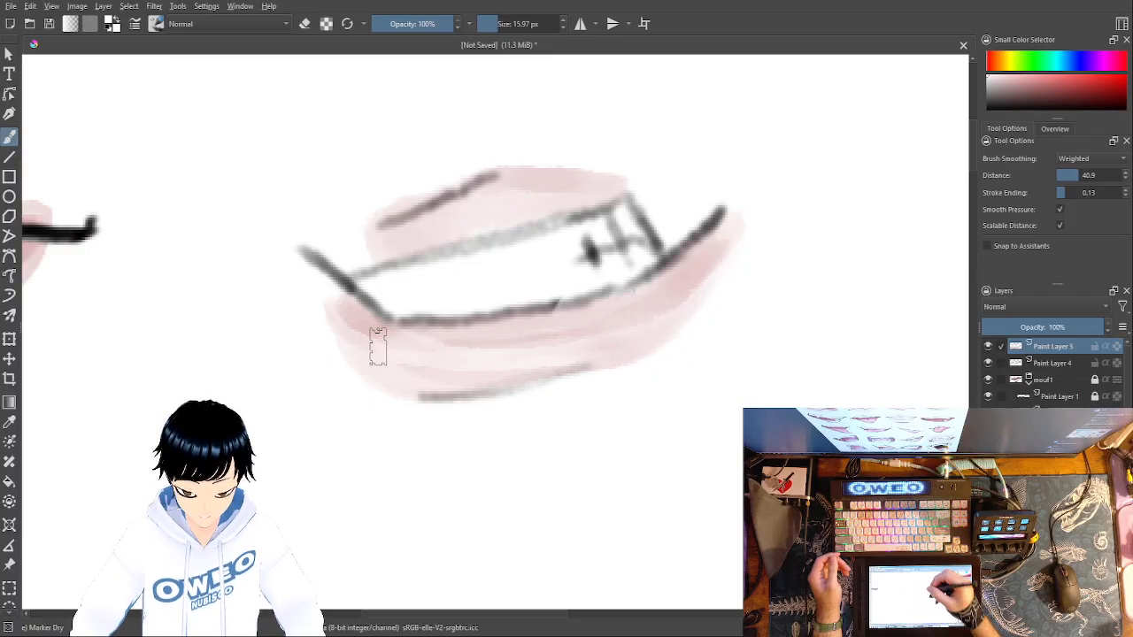
{"action": "right_click", "coordinate": [621, 334]}
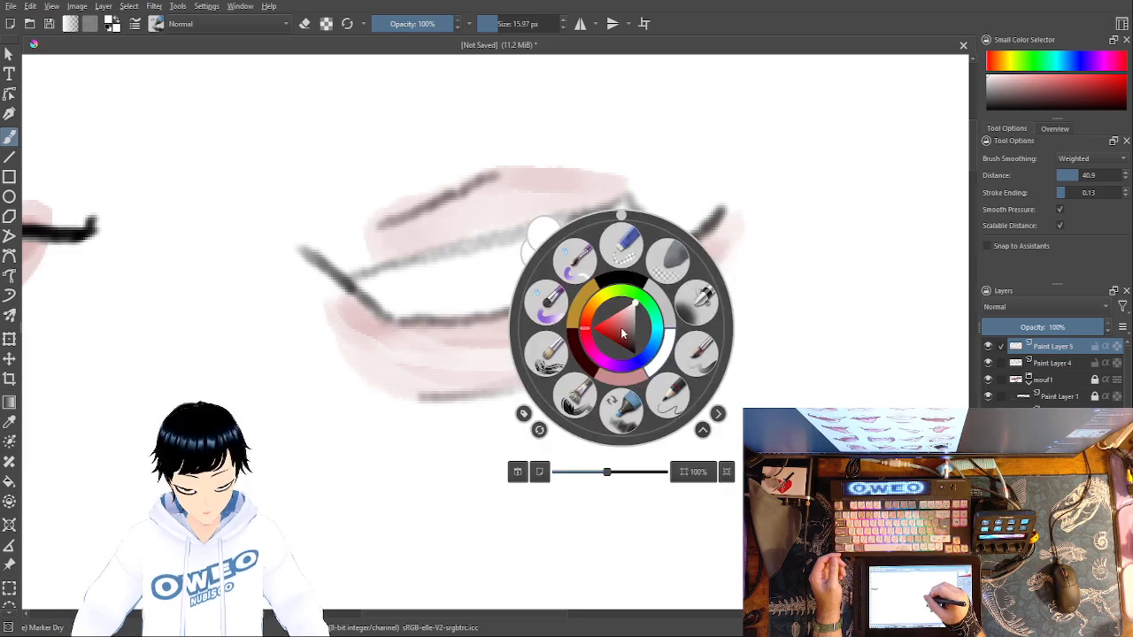
{"action": "left_click", "coordinate": [490, 25]}
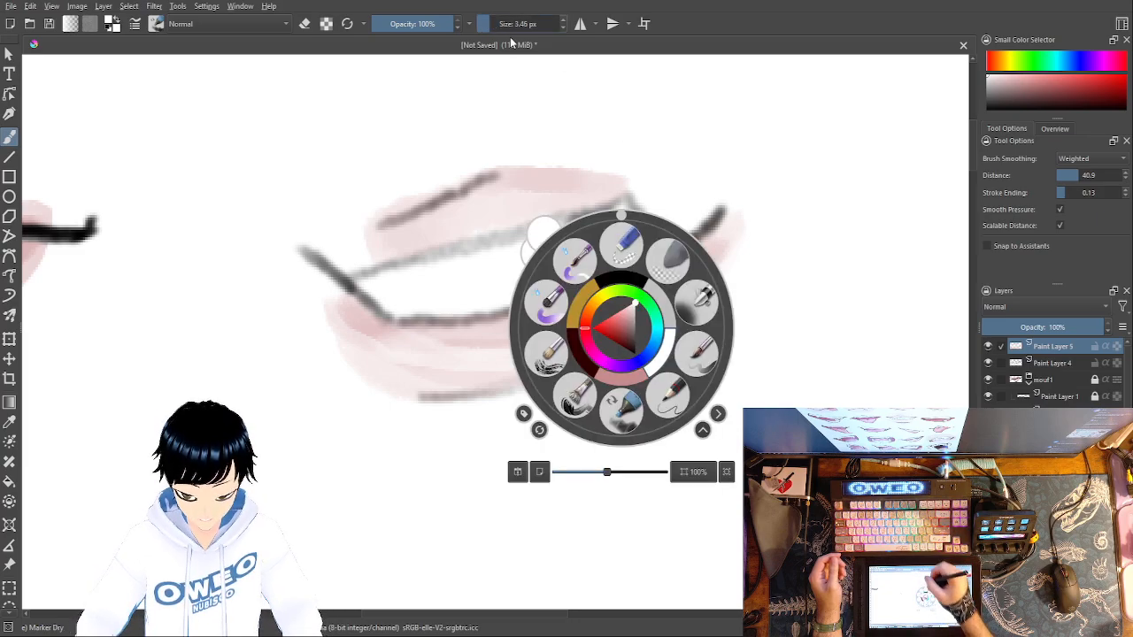
{"action": "right_click", "coordinate": [666, 364]}
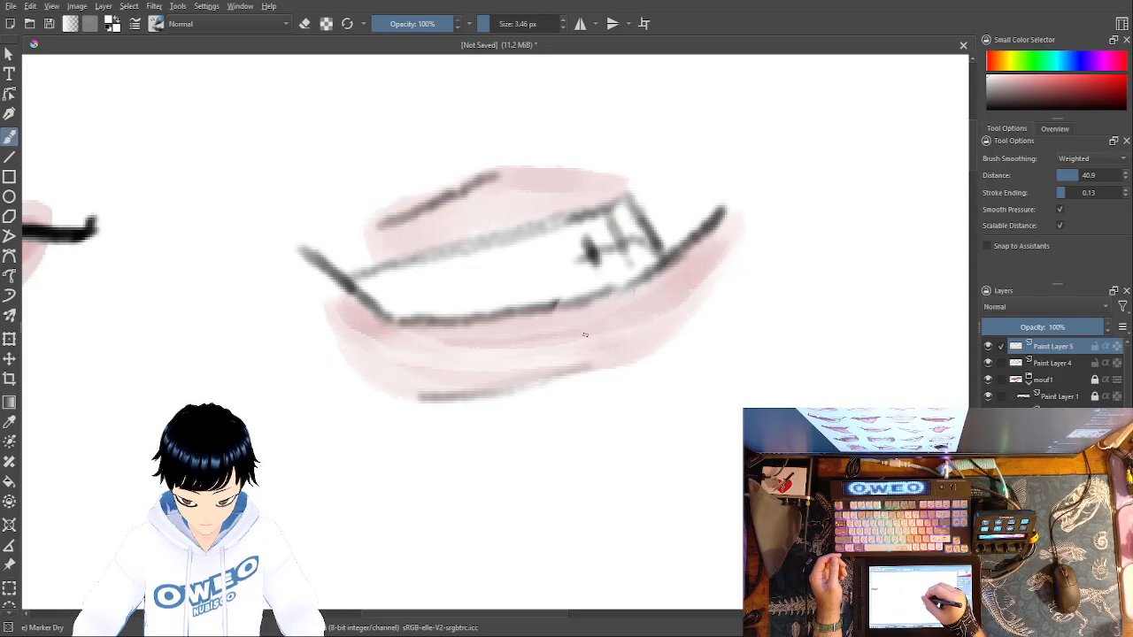
- Undo a first highlight stroke on the lower lip and paint white highlights along its right side following the curve
{"action": "left_click_drag", "start_coordinate": [579, 336], "coordinate": [639, 306]}
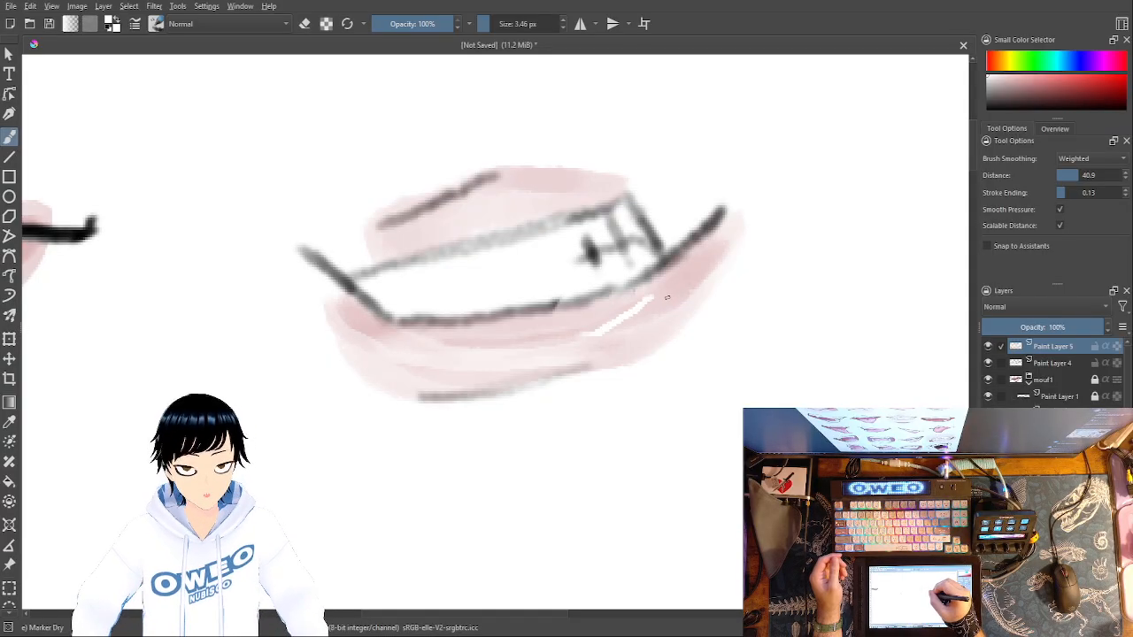
{"action": "key", "text": "ctrl+z"}
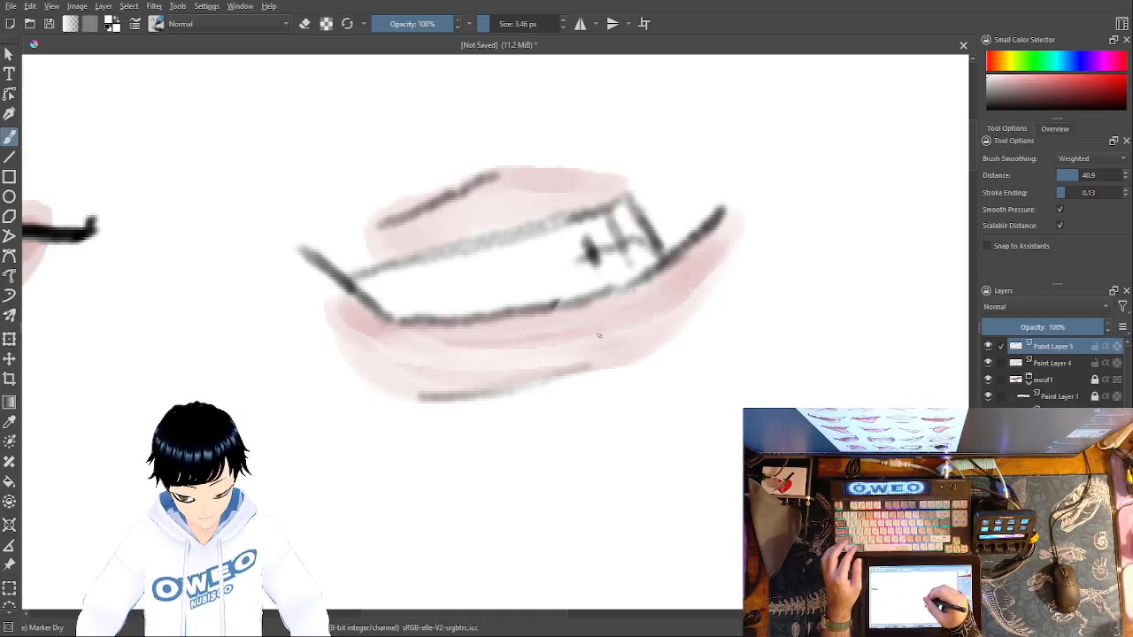
{"action": "left_click_drag", "start_coordinate": [629, 324], "coordinate": [681, 285]}
{"action": "left_click_drag", "start_coordinate": [638, 323], "coordinate": [575, 341]}
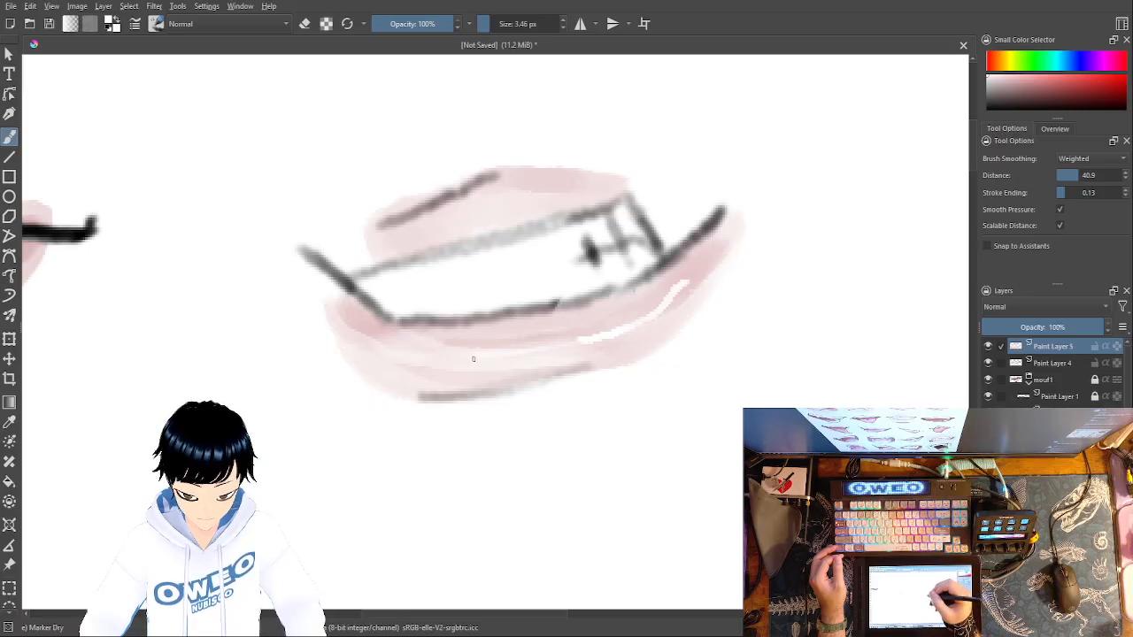
- Extend the white highlight leftwards along the second mouth's lower lip and enlarge the Marker Dry brush to 23.84 px
{"action": "left_click_drag", "start_coordinate": [583, 339], "coordinate": [523, 348]}
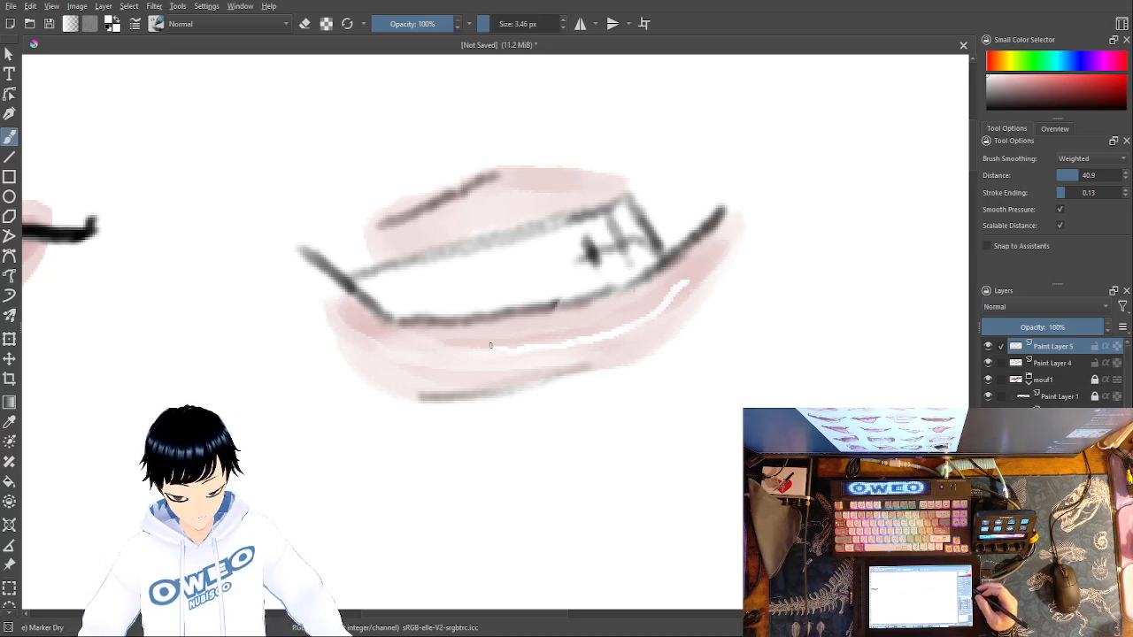
{"action": "right_click", "coordinate": [639, 209]}
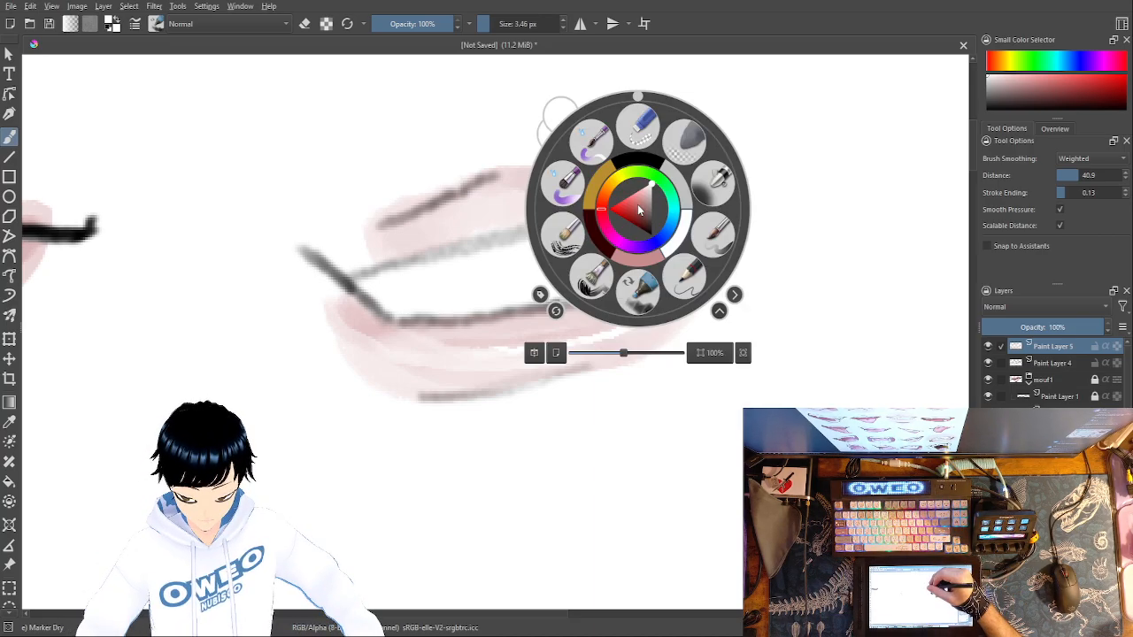
{"action": "right_click", "coordinate": [683, 234]}
{"action": "right_click", "coordinate": [532, 185]}
{"action": "left_click_drag", "start_coordinate": [480, 21], "coordinate": [516, 18]}
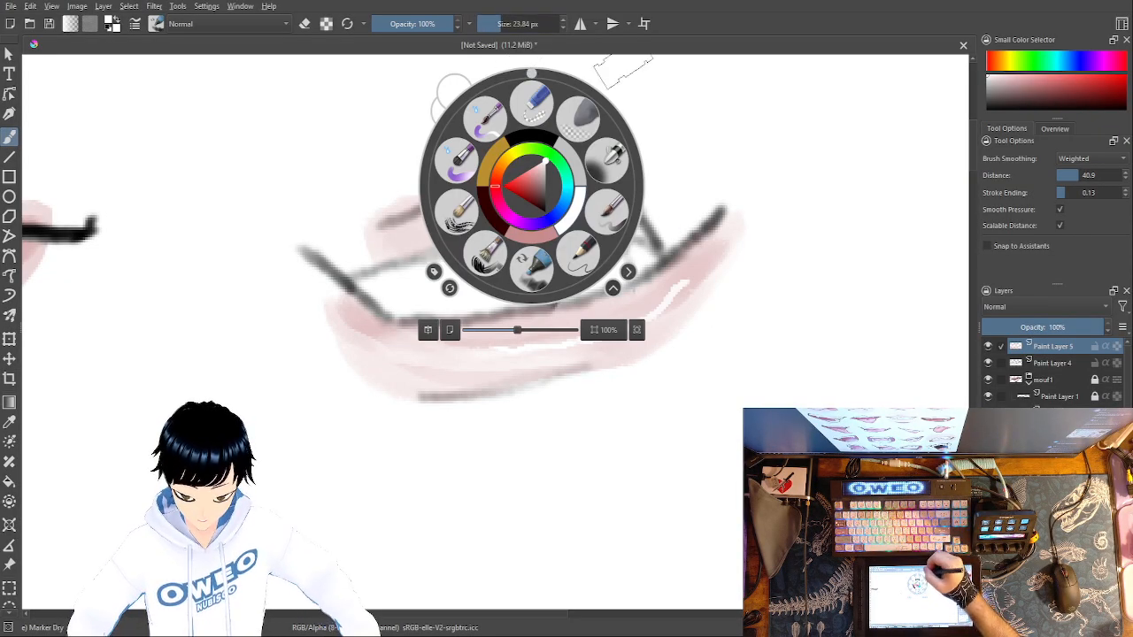
{"action": "left_click", "coordinate": [644, 110]}
{"action": "mouse_move", "coordinate": [531, 186]}
{"action": "left_mouse_down"}
{"action": "mouse_move", "coordinate": [601, 179]}
{"action": "mouse_move", "coordinate": [573, 189]}
{"action": "mouse_move", "coordinate": [498, 173]}
{"action": "left_mouse_up"}
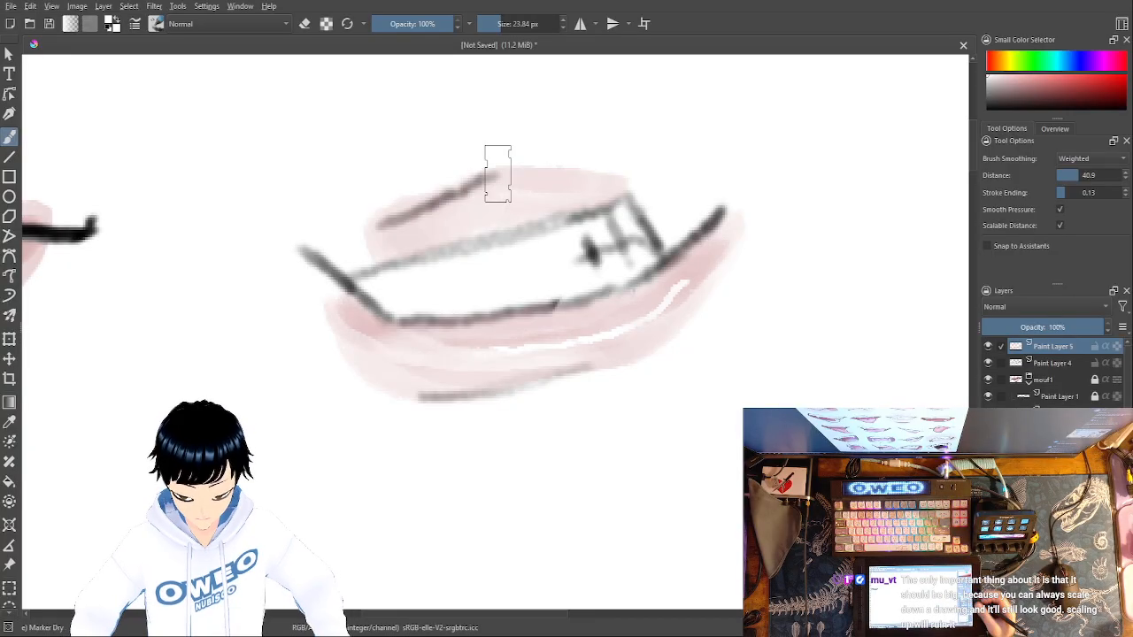
- Move the sketch's Paint Layer 4 above the colour's Paint Layer 5 and select both layers
{"action": "key", "text": "minus"}
{"action": "key", "text": "minus"}
{"action": "key", "text": "minus"}
{"action": "key", "text": "minus"}
{"action": "key", "text": "minus"}
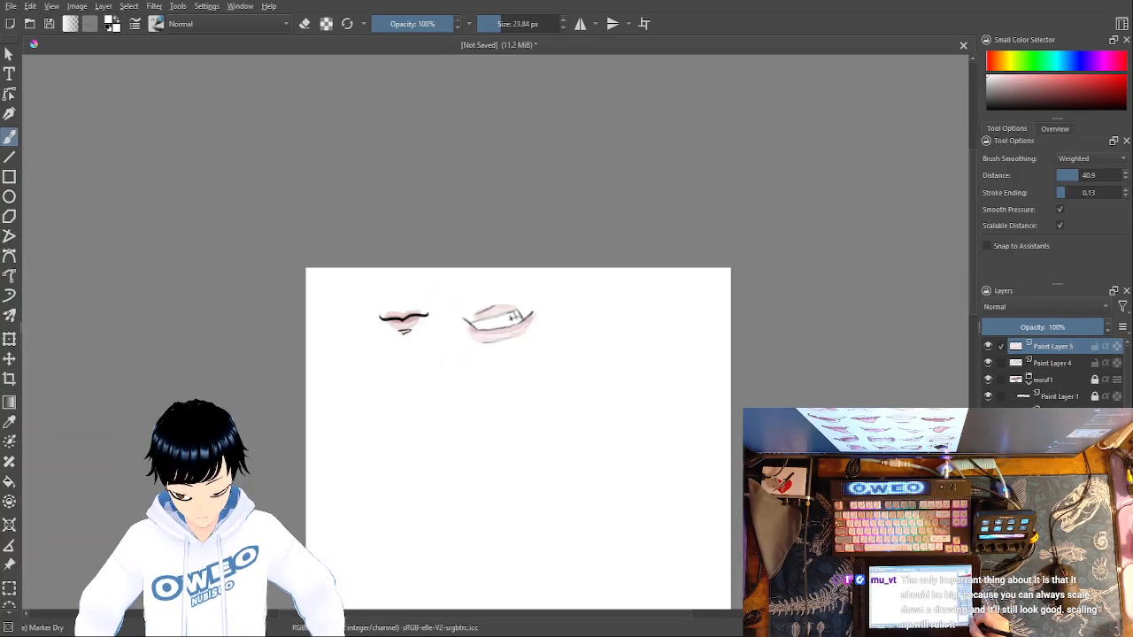
{"action": "key", "text": "minus"}
{"action": "key", "text": "minus"}
{"action": "key", "text": "plus"}
{"action": "key", "text": "plus"}
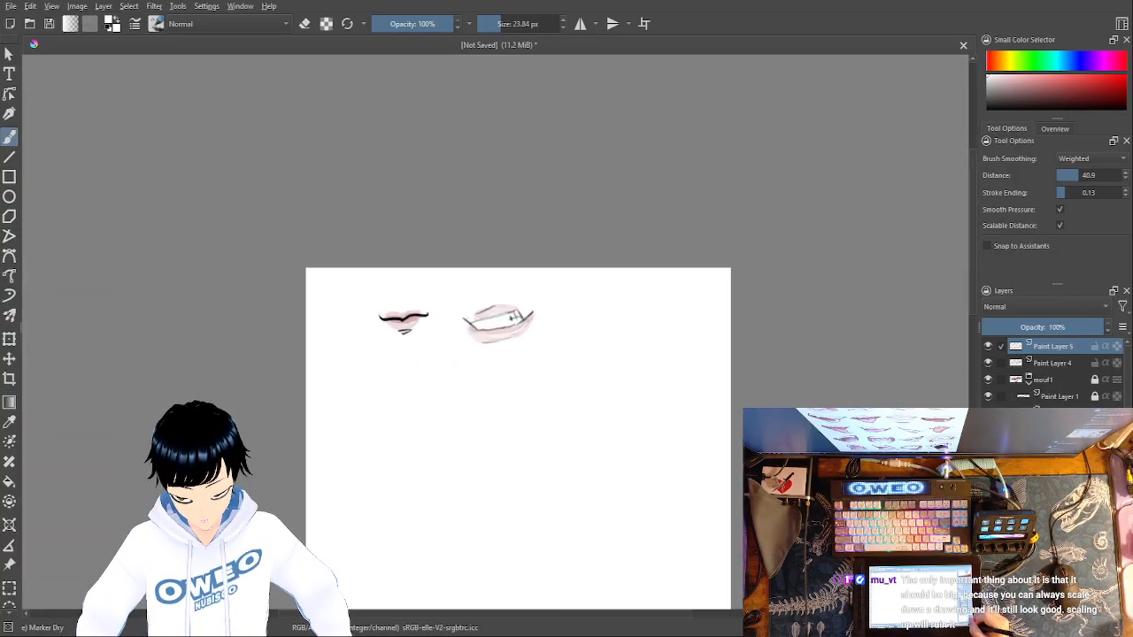
{"action": "left_click", "coordinate": [1019, 363], "text": "ctrl"}
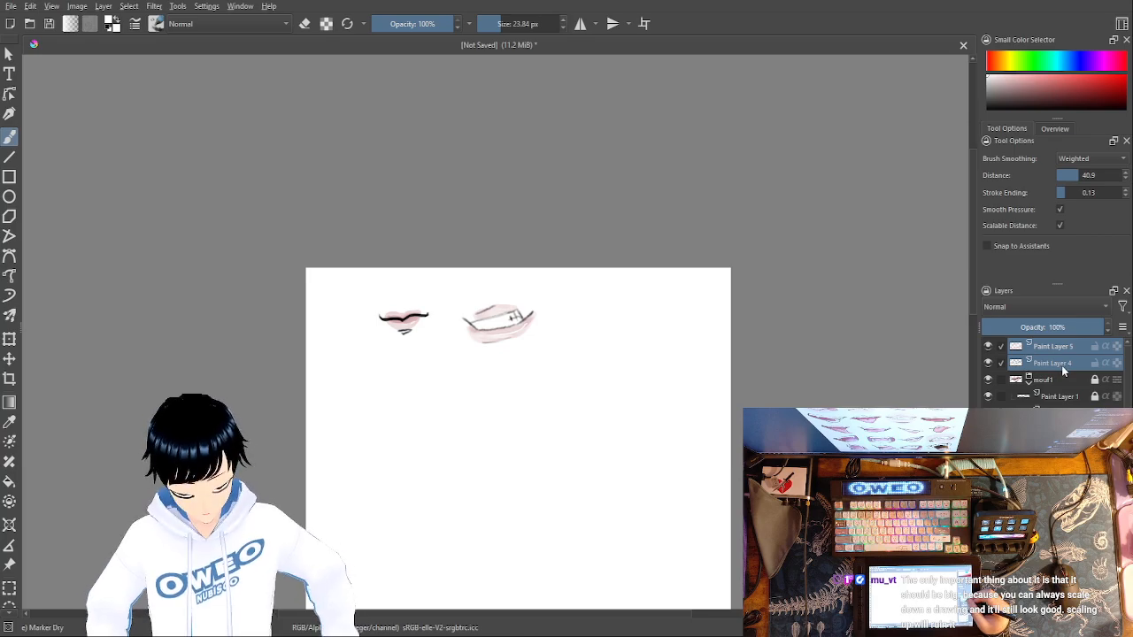
{"action": "left_click", "coordinate": [1057, 363]}
{"action": "left_click_drag", "start_coordinate": [1048, 360], "coordinate": [1051, 341]}
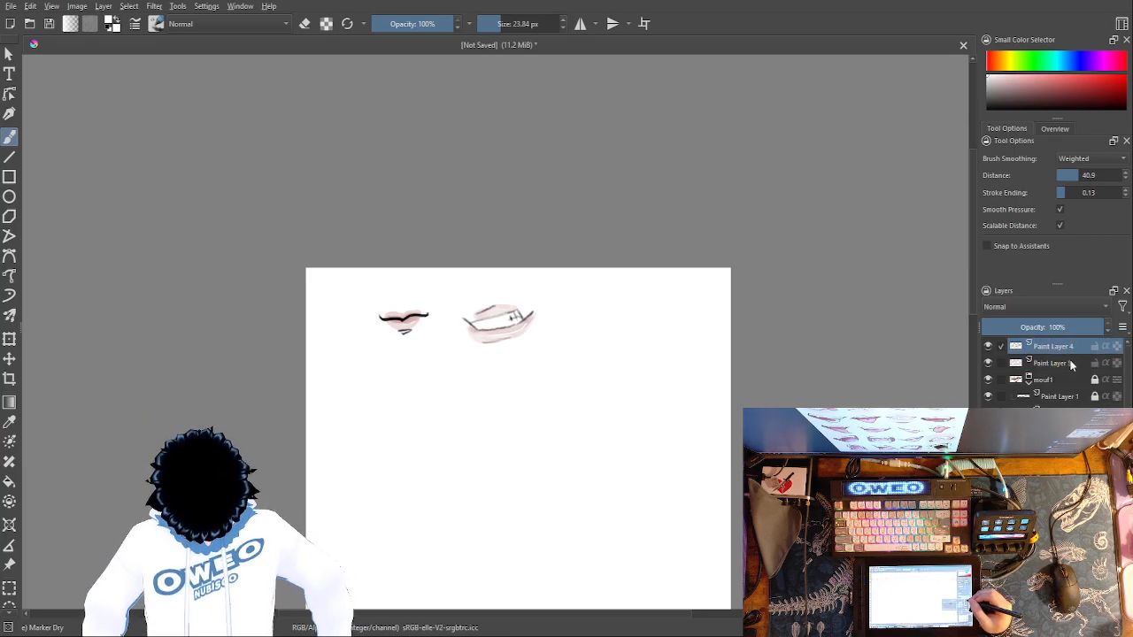
{"action": "left_click", "coordinate": [1003, 363]}
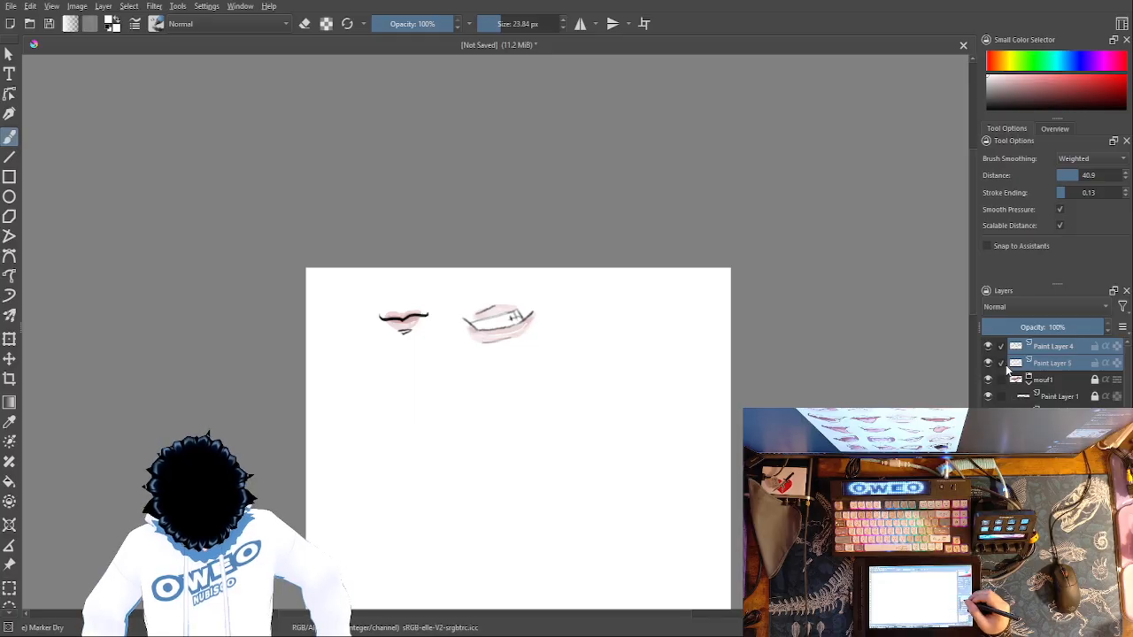
- Switch to the Pencil-2 brush in black and reduce its size to 1.84 px
{"action": "key", "text": "ctrl+plus"}
{"action": "key", "text": "ctrl+plus"}
{"action": "key", "text": "ctrl+plus"}
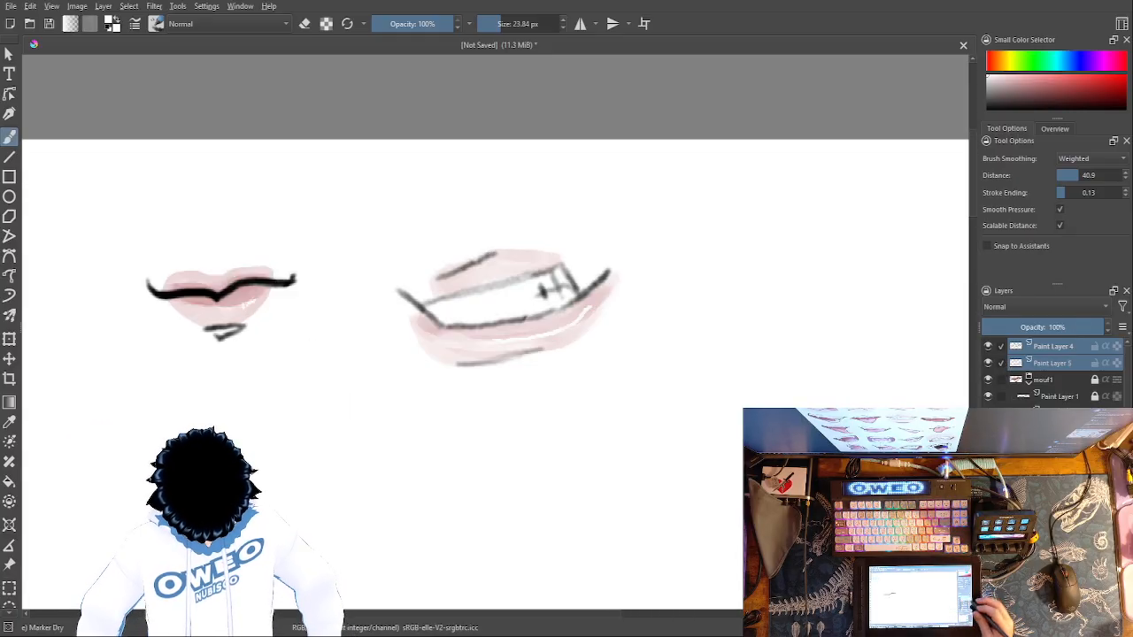
{"action": "right_click", "coordinate": [717, 274]}
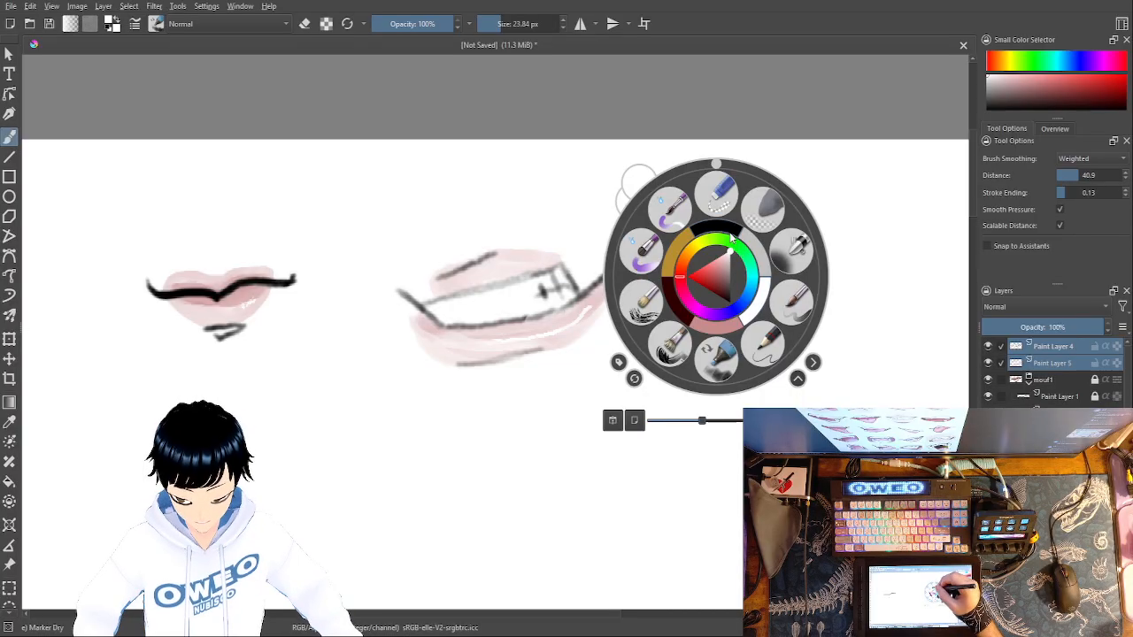
{"action": "left_click", "coordinate": [765, 342]}
{"action": "right_click", "coordinate": [752, 284]}
{"action": "left_click", "coordinate": [751, 232]}
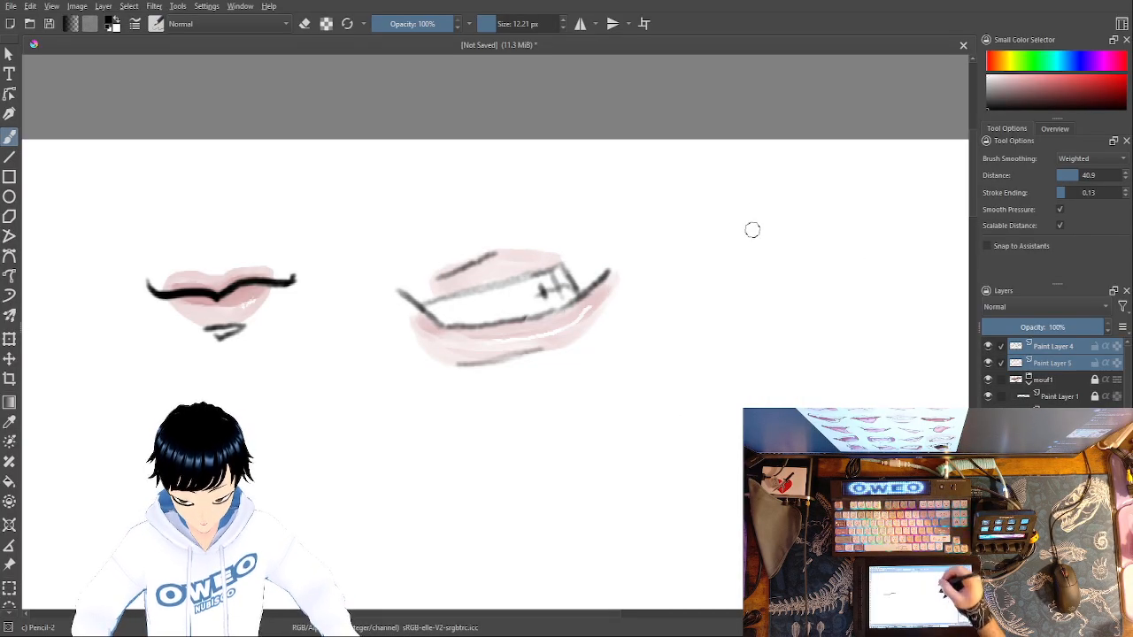
{"action": "left_click_drag", "start_coordinate": [491, 30], "coordinate": [484, 28]}
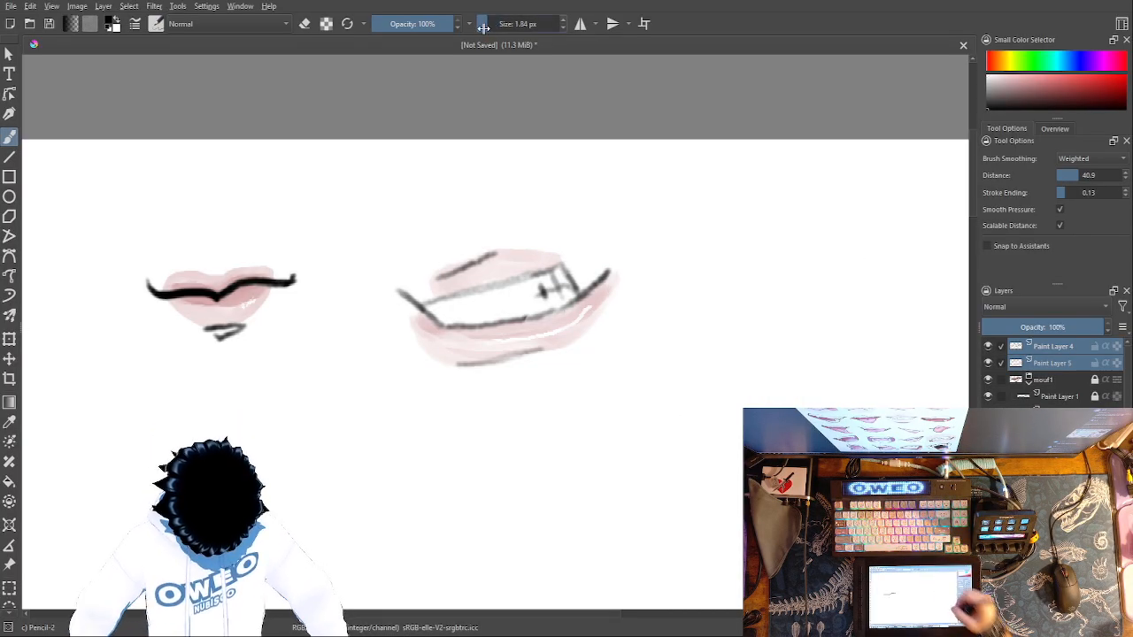
- Draw a thin black line down the right edge of the second mouth's teeth
{"action": "key", "text": "ctrl+plus"}
{"action": "key", "text": "ctrl+plus"}
{"action": "key", "text": "ctrl+plus"}
{"action": "key", "text": "ctrl+plus"}
{"action": "key", "text": "ctrl+plus"}
{"action": "key", "text": "ctrl+minus"}
{"action": "key", "text": "ctrl+minus"}
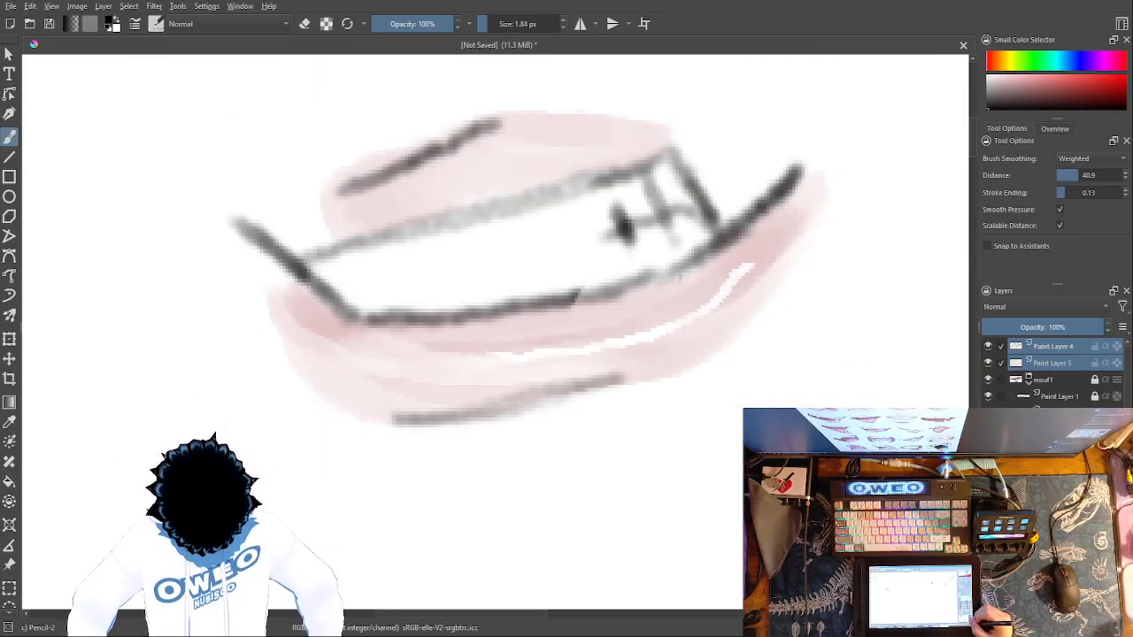
{"action": "left_click_drag", "start_coordinate": [677, 156], "coordinate": [715, 228]}
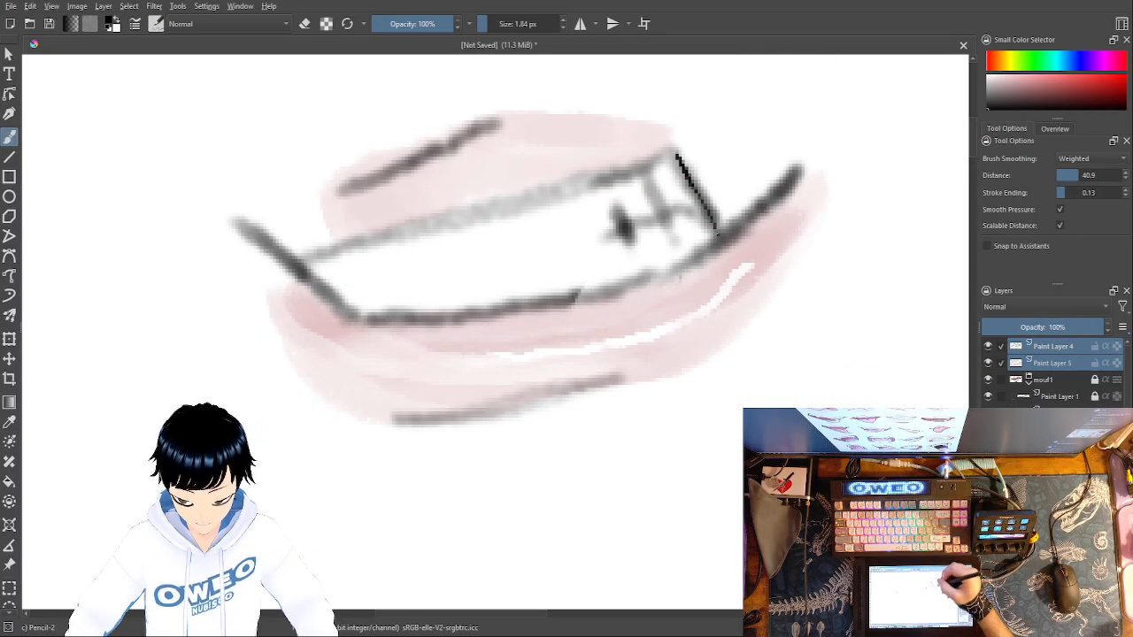
- Set the pencil size to 4.54 px and ink the second mouth's outline, corner lines and tooth marks in black
{"action": "left_click_drag", "start_coordinate": [492, 27], "coordinate": [485, 26]}
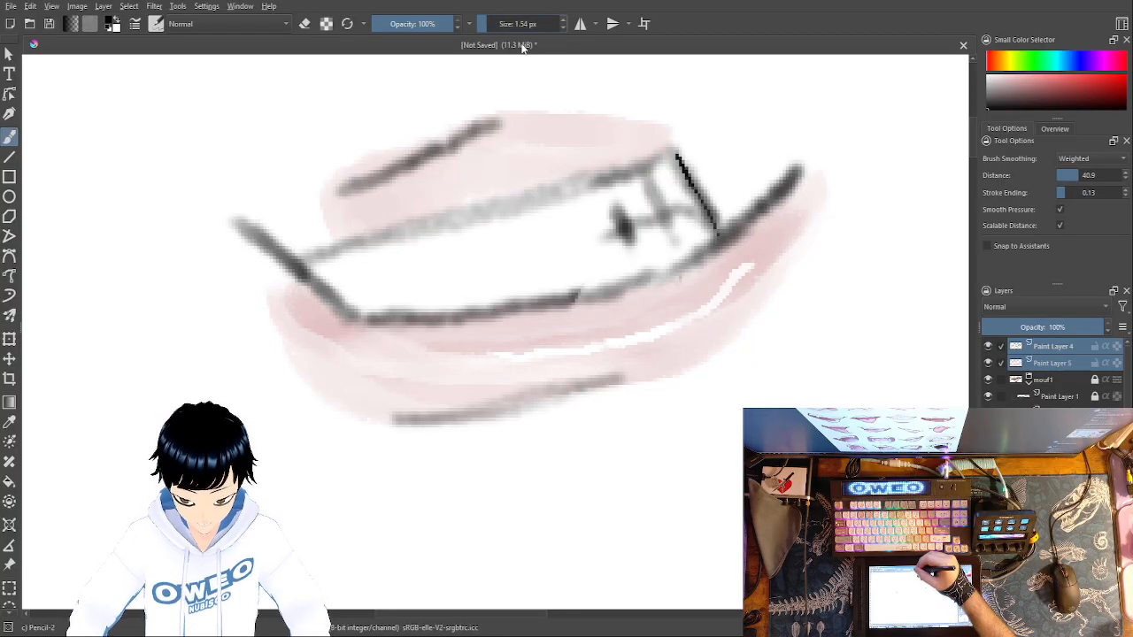
{"action": "mouse_move", "coordinate": [678, 155]}
{"action": "left_mouse_down"}
{"action": "mouse_move", "coordinate": [719, 244]}
{"action": "mouse_move", "coordinate": [801, 166]}
{"action": "mouse_move", "coordinate": [740, 228]}
{"action": "mouse_move", "coordinate": [616, 290]}
{"action": "mouse_move", "coordinate": [370, 314]}
{"action": "mouse_move", "coordinate": [334, 308]}
{"action": "mouse_move", "coordinate": [235, 222]}
{"action": "left_mouse_up"}
{"action": "left_click_drag", "start_coordinate": [675, 154], "coordinate": [275, 258]}
{"action": "mouse_move", "coordinate": [646, 180]}
{"action": "left_mouse_down"}
{"action": "mouse_move", "coordinate": [669, 232]}
{"action": "mouse_move", "coordinate": [700, 202]}
{"action": "mouse_move", "coordinate": [703, 221]}
{"action": "mouse_move", "coordinate": [674, 211]}
{"action": "mouse_move", "coordinate": [628, 229]}
{"action": "mouse_move", "coordinate": [622, 219]}
{"action": "mouse_move", "coordinate": [631, 246]}
{"action": "mouse_move", "coordinate": [594, 241]}
{"action": "left_mouse_up"}
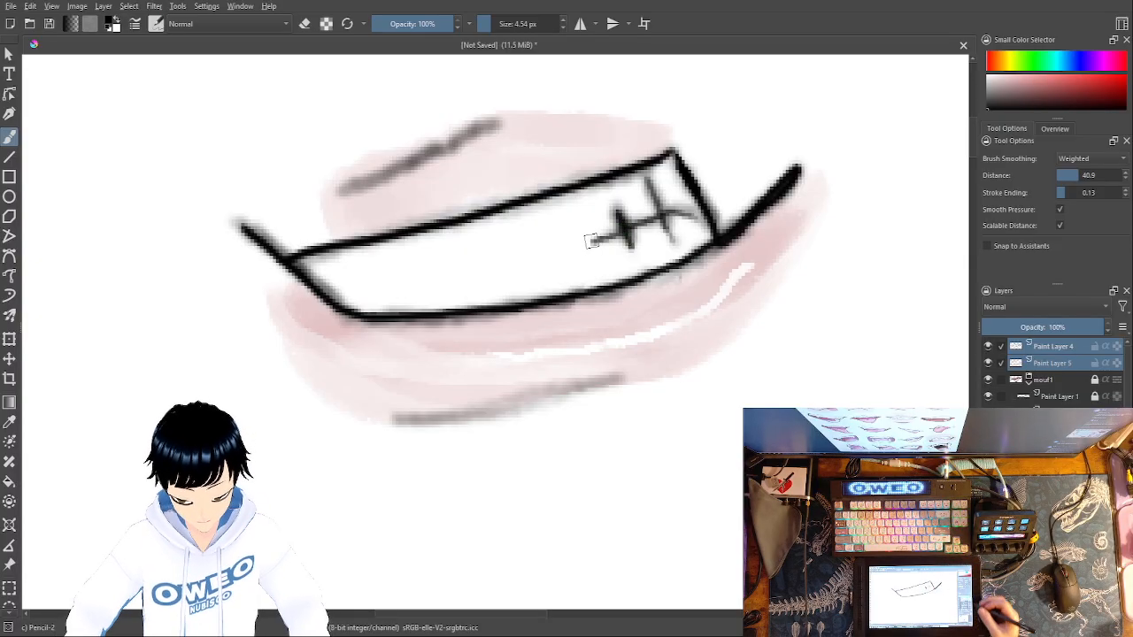
- Group Paint Layer 4 and Paint Layer 5 and rename the group mouf2
{"action": "key", "text": "minus"}
{"action": "key", "text": "minus"}
{"action": "key", "text": "minus"}
{"action": "key", "text": "minus"}
{"action": "key", "text": "minus"}
{"action": "key", "text": "minus"}
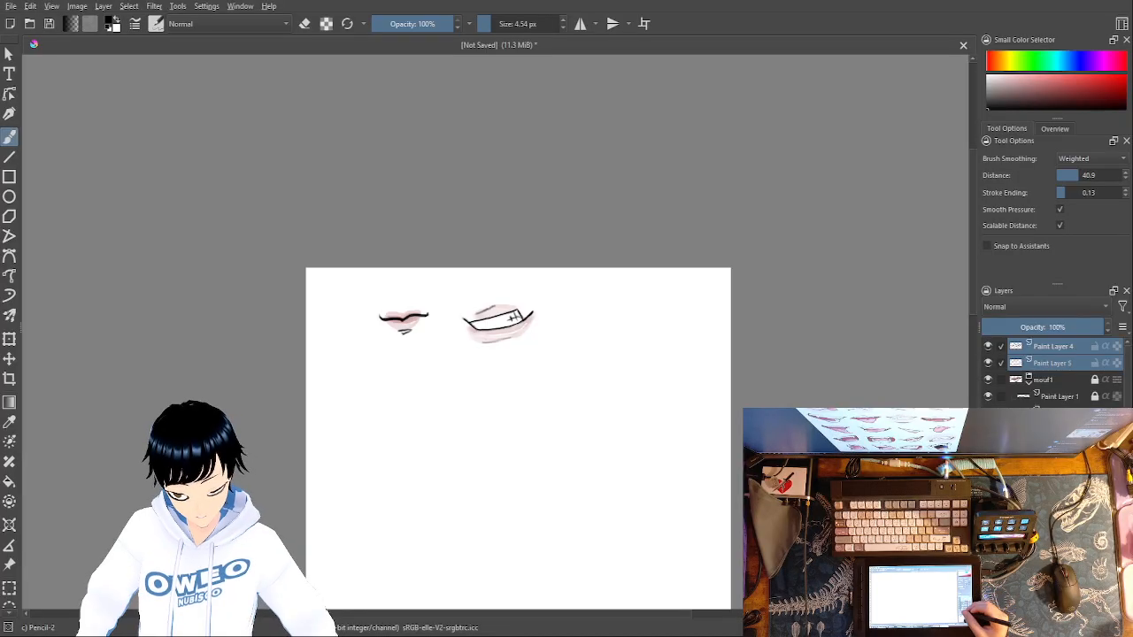
{"action": "key", "text": "ctrl+g"}
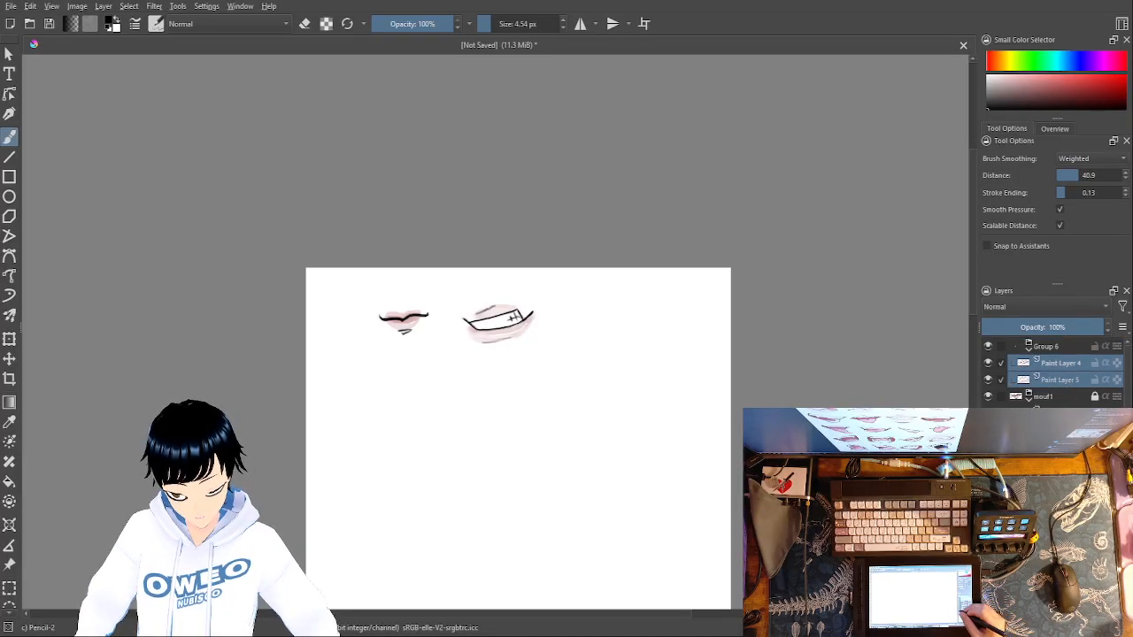
{"action": "double_click", "coordinate": [1057, 347]}
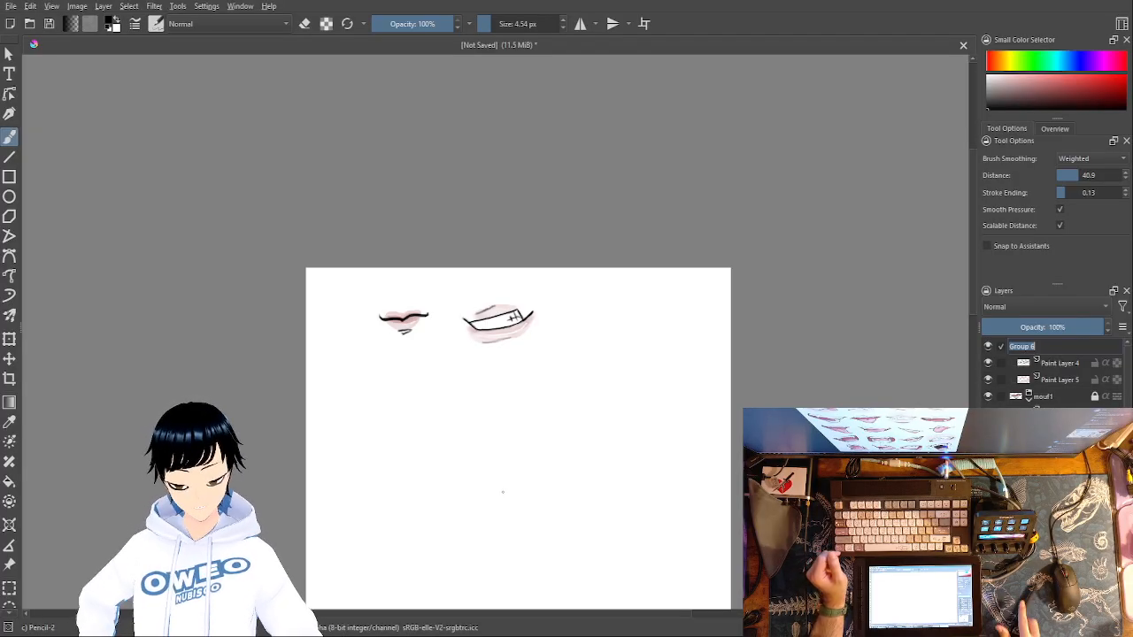
{"action": "type", "text": "mouf"}
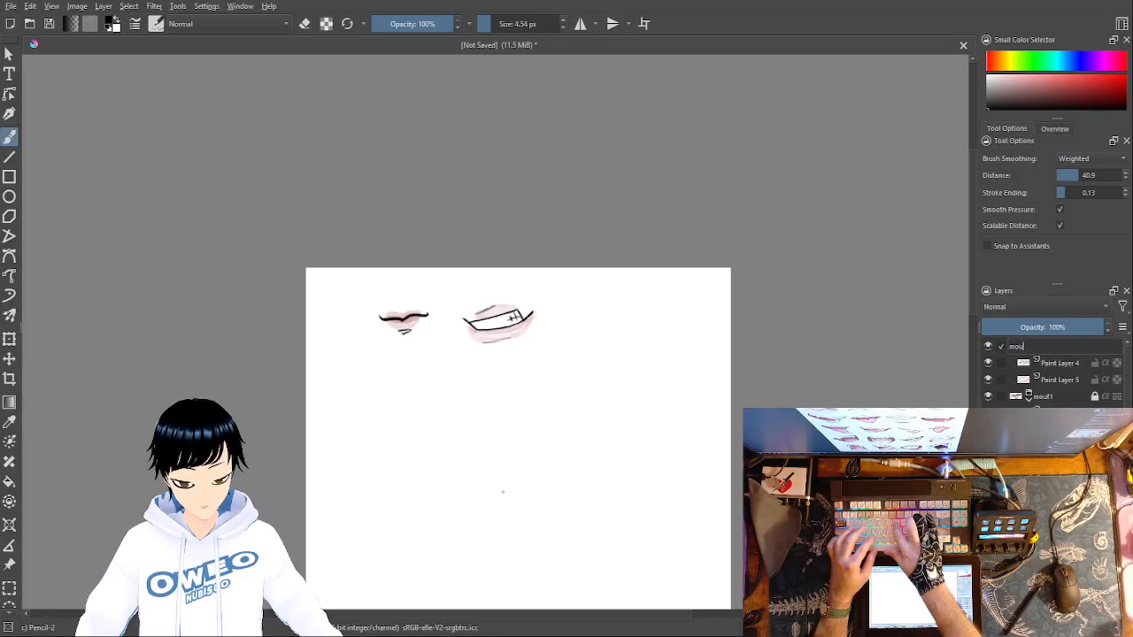
{"action": "type", "text": "2"}
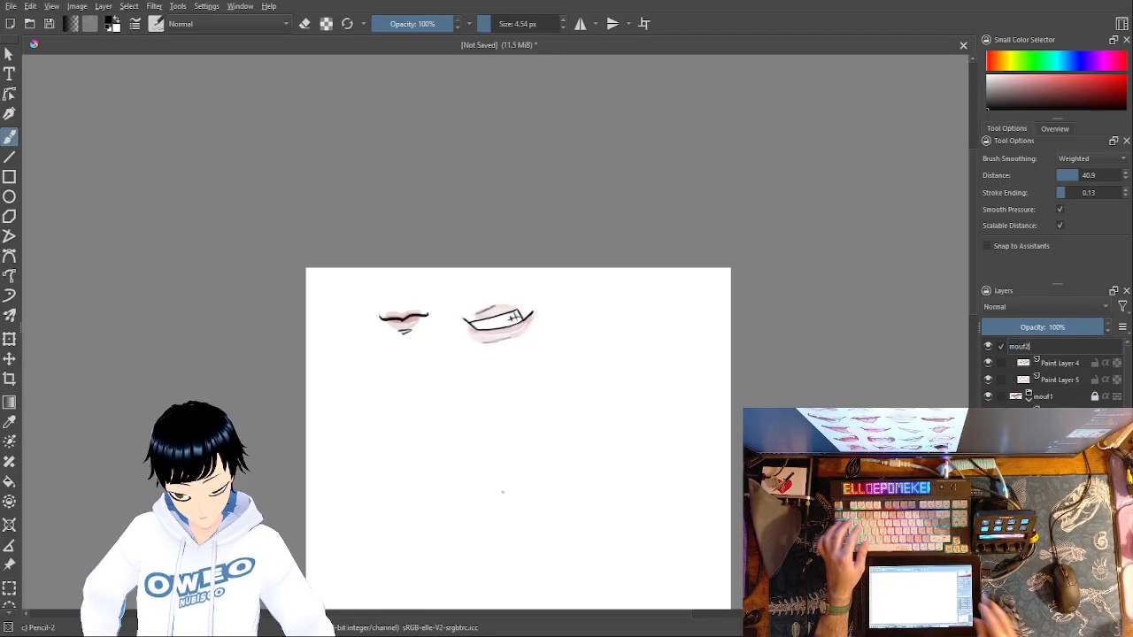
{"action": "key", "text": "Return"}
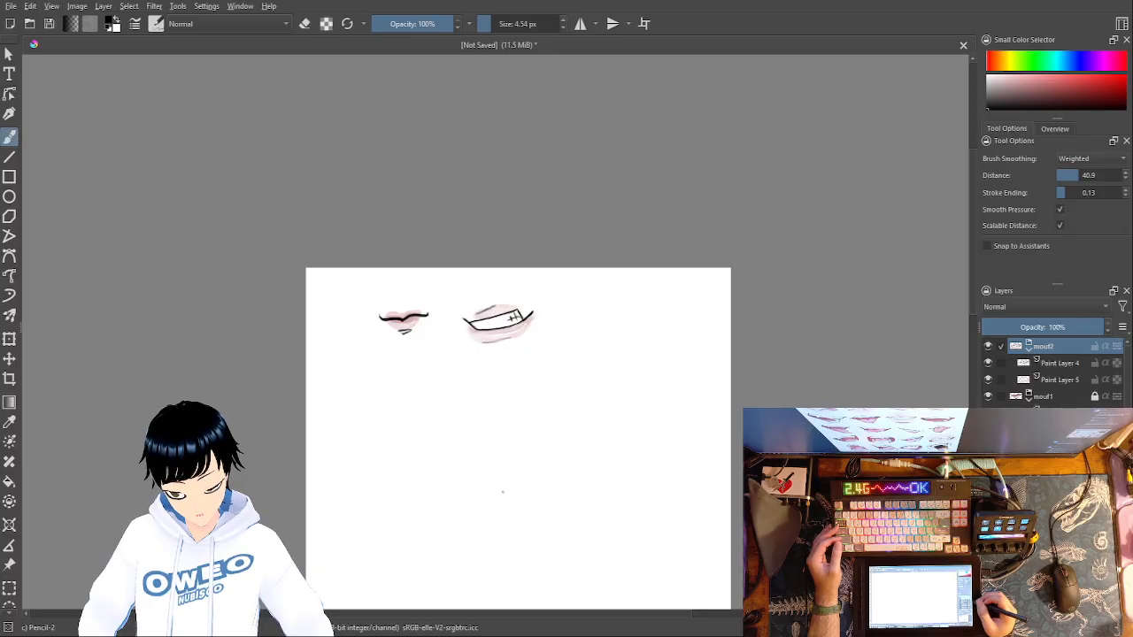
- Lock the mouf2 group and both of its layers, and add a new paint layer above the group
{"action": "left_click", "coordinate": [1096, 347]}
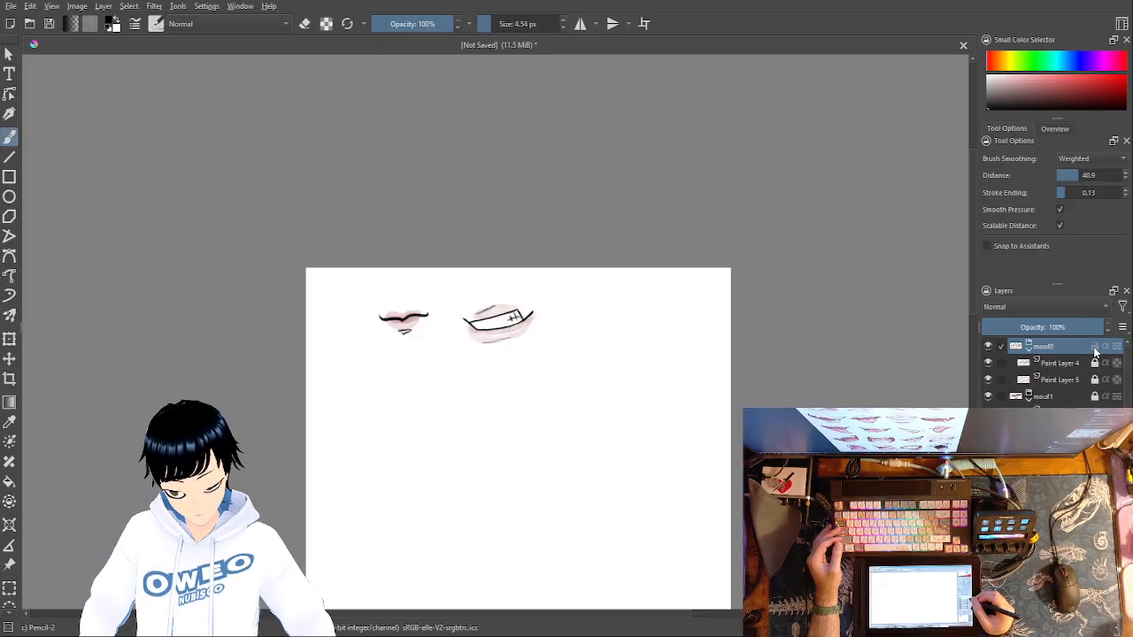
{"action": "left_click", "coordinate": [1097, 349]}
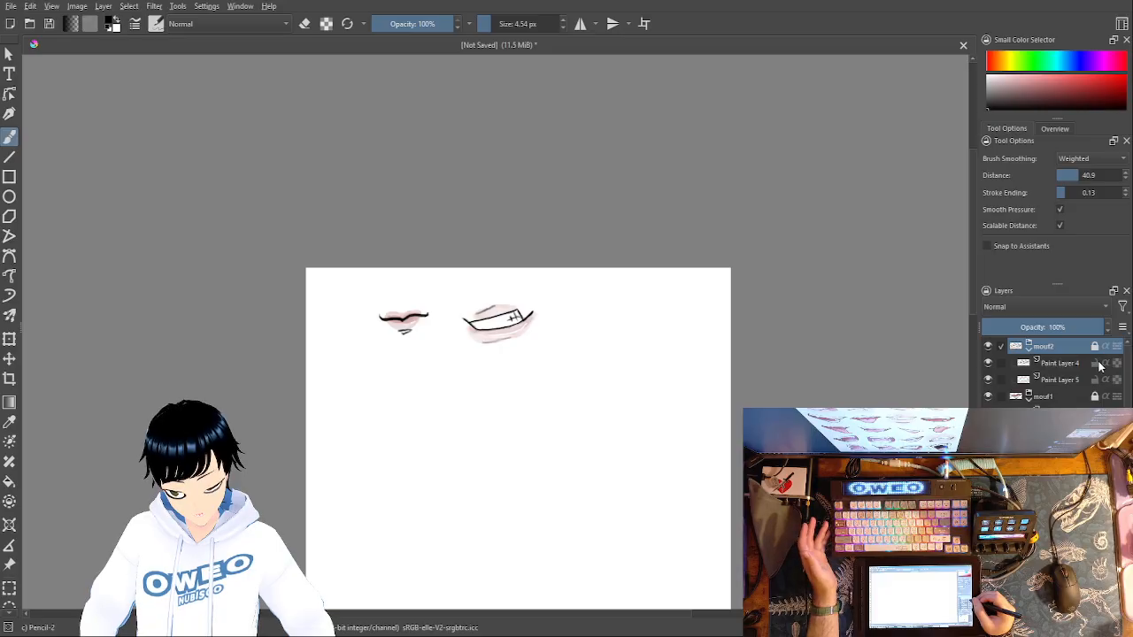
{"action": "left_click", "coordinate": [1096, 363]}
{"action": "left_click", "coordinate": [1095, 381]}
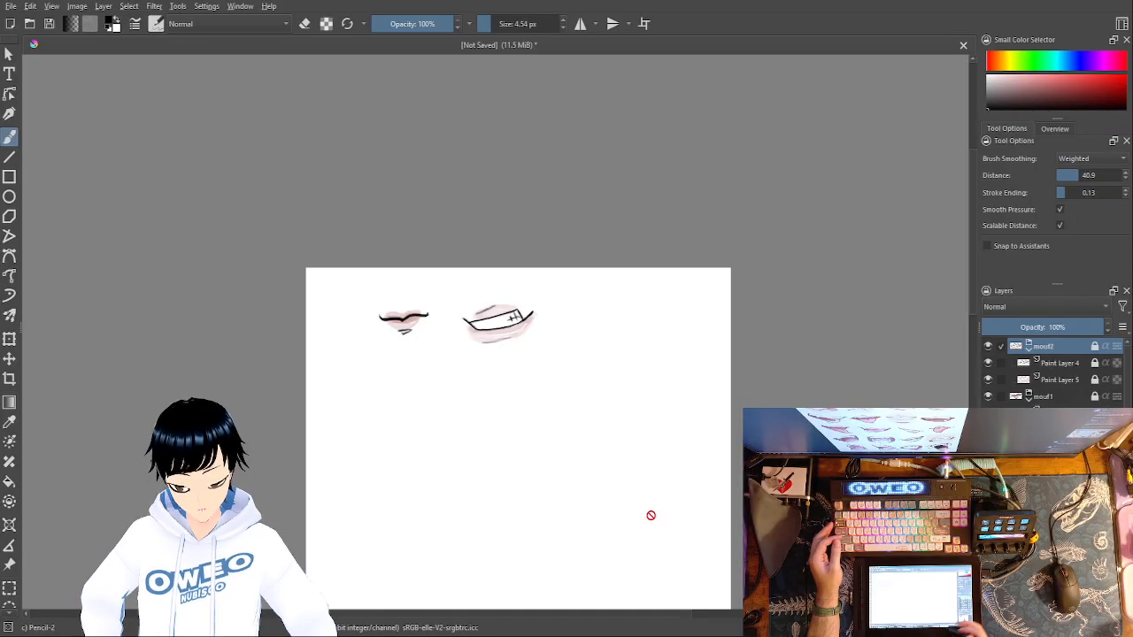
{"action": "key", "text": "Insert"}
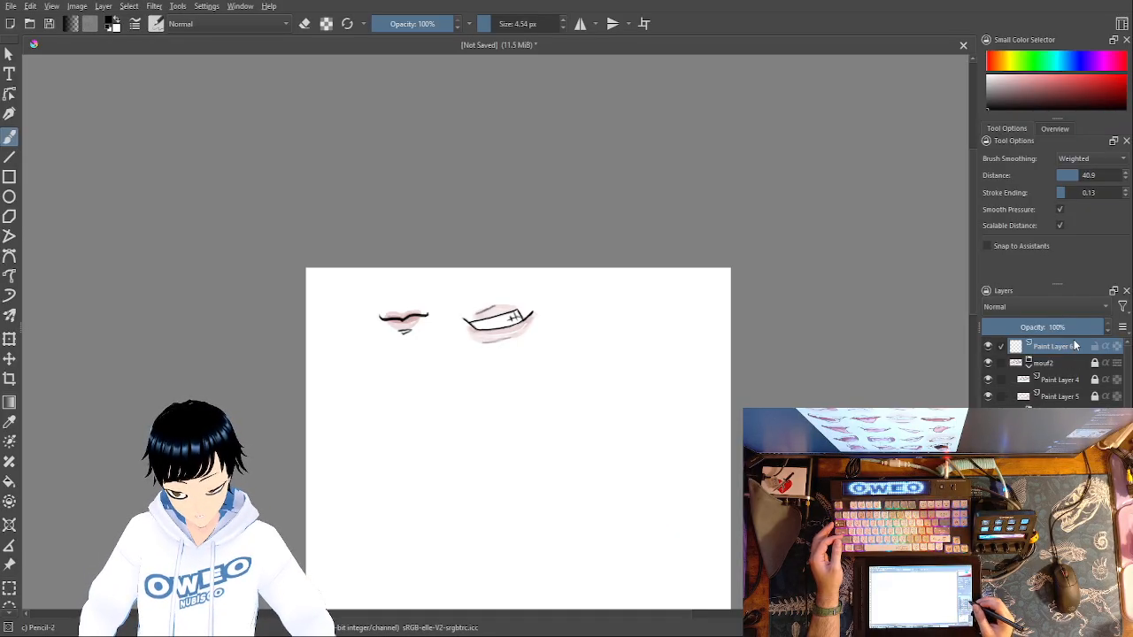
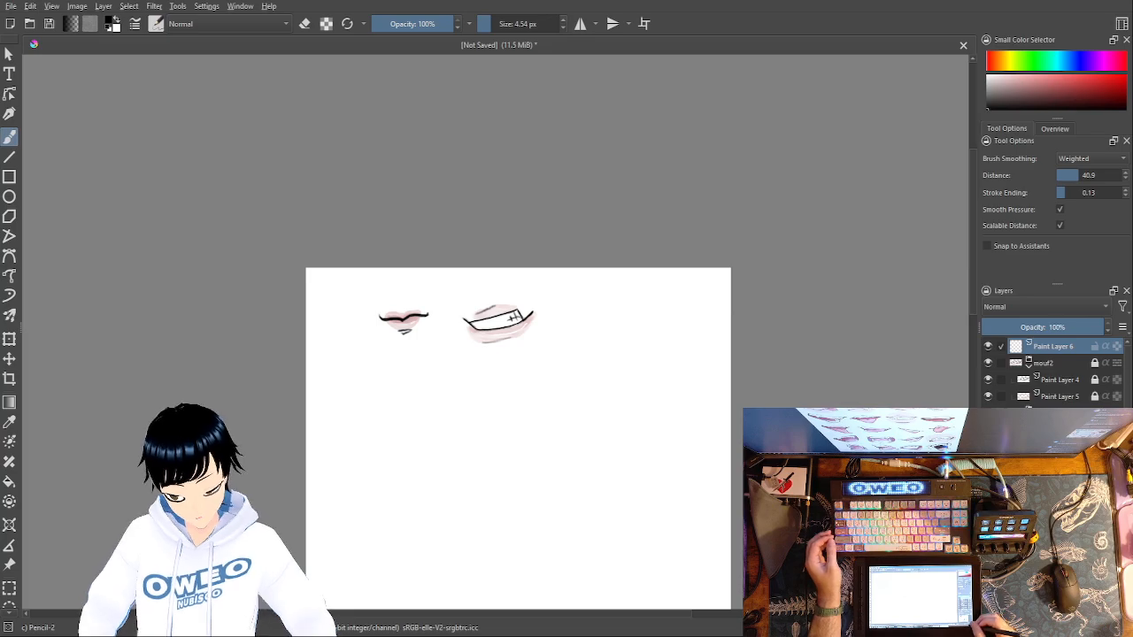
- Examine the linework and shading of the two finished mouths from the full canvas down to individual pixels
{"action": "key", "text": "ctrl+minus"}
{"action": "key", "text": "ctrl+minus"}
{"action": "key", "text": "ctrl+minus"}
{"action": "key", "text": "ctrl+minus"}
{"action": "key", "text": "ctrl+minus"}
{"action": "key", "text": "ctrl+plus"}
{"action": "key", "text": "ctrl+plus"}
{"action": "key", "text": "ctrl+plus"}
{"action": "key", "text": "ctrl+plus"}
{"action": "key", "text": "ctrl+plus"}
{"action": "key", "text": "ctrl+plus"}
{"action": "key", "text": "ctrl+plus"}
{"action": "key", "text": "ctrl+plus"}
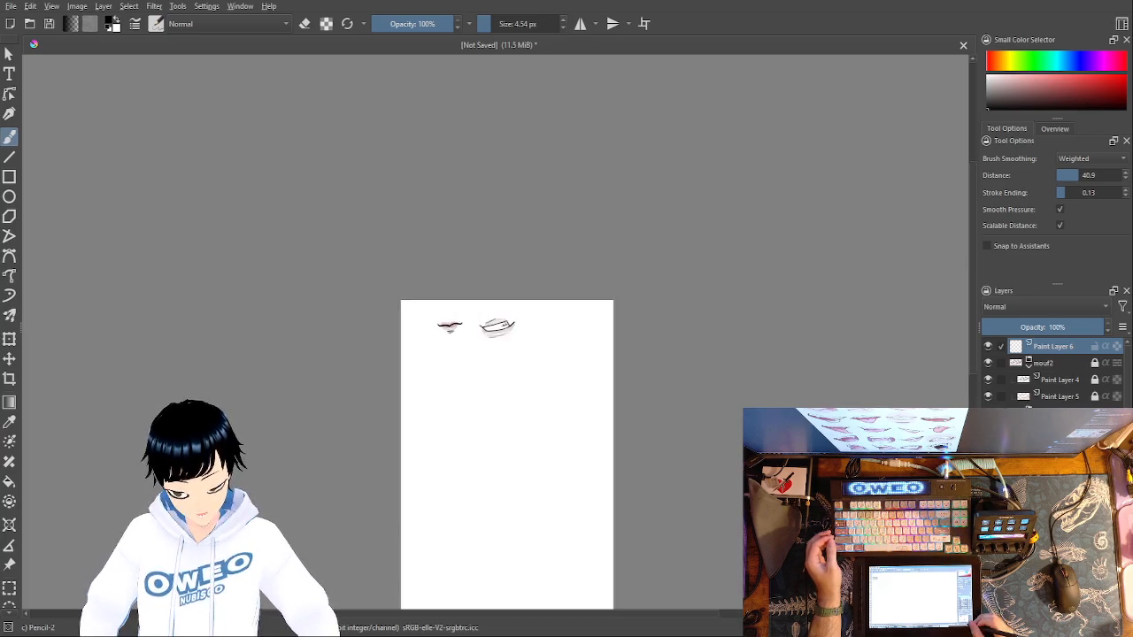
{"action": "key", "text": "ctrl+plus"}
{"action": "key", "text": "ctrl+plus"}
{"action": "key", "text": "ctrl+minus"}
{"action": "key", "text": "ctrl+minus"}
{"action": "key", "text": "ctrl+minus"}
{"action": "key", "text": "ctrl+minus"}
{"action": "key", "text": "ctrl+plus"}
{"action": "key", "text": "ctrl+plus"}
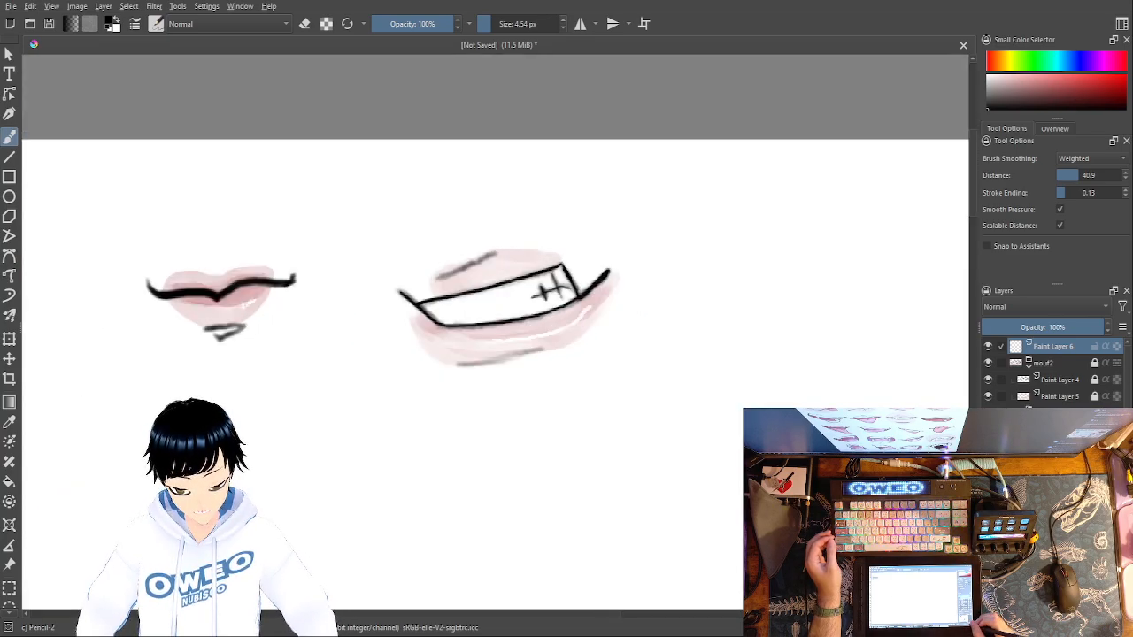
{"action": "key", "text": "ctrl+plus"}
{"action": "key", "text": "ctrl+plus"}
{"action": "key", "text": "ctrl+plus"}
{"action": "key", "text": "ctrl+plus"}
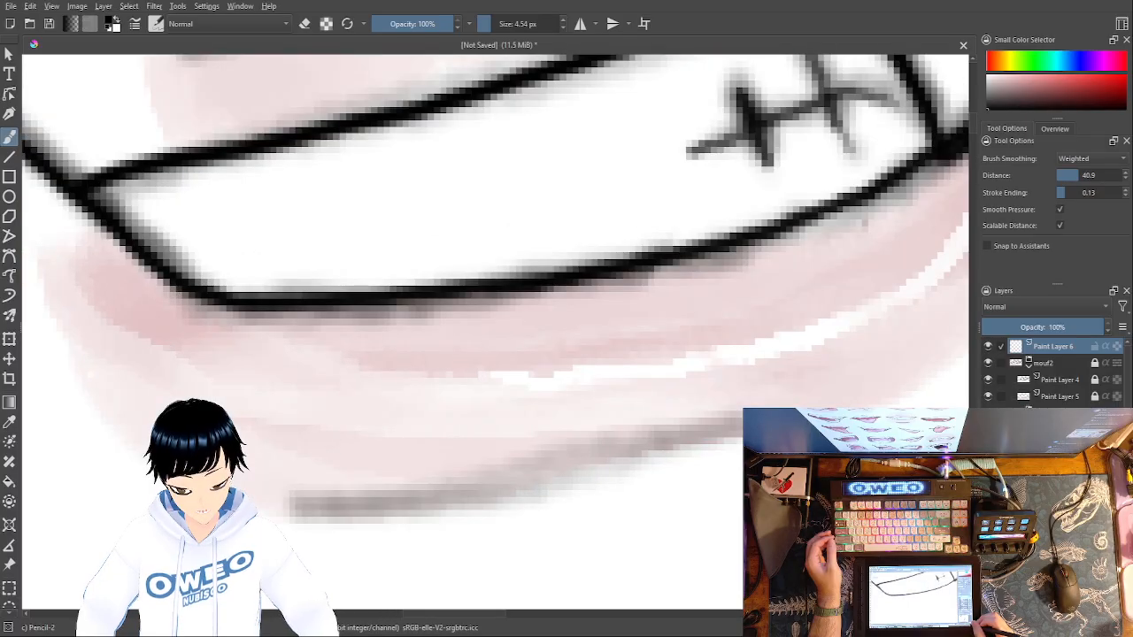
{"action": "key", "text": "ctrl+plus"}
{"action": "key", "text": "ctrl+plus"}
{"action": "key", "text": "ctrl+plus"}
{"action": "key", "text": "ctrl+plus"}
{"action": "key", "text": "ctrl+minus"}
{"action": "key", "text": "ctrl+minus"}
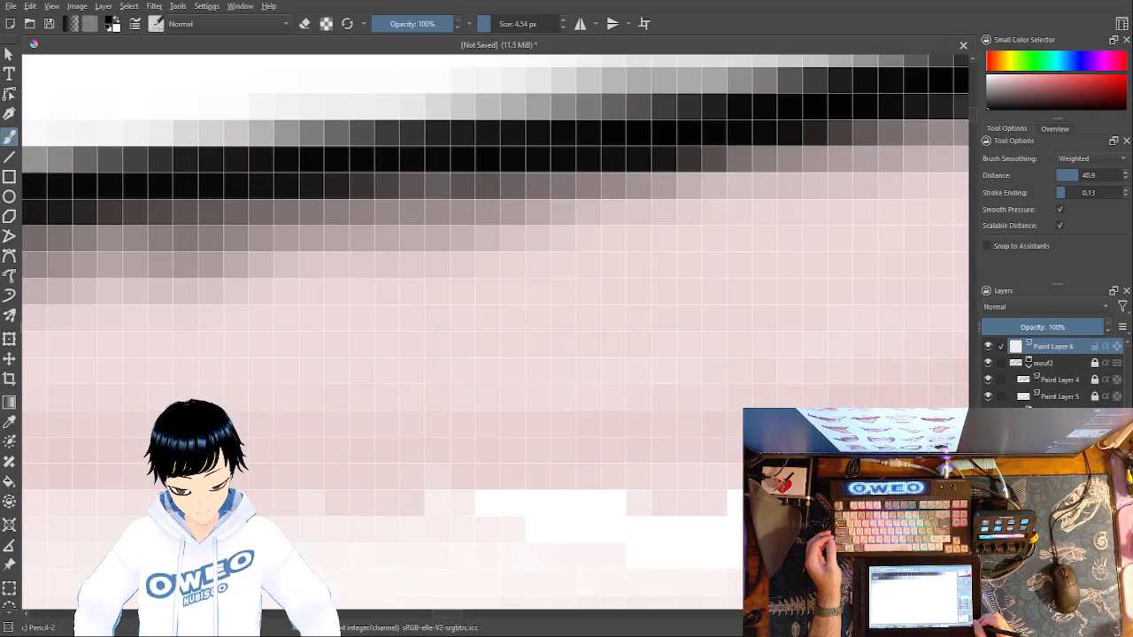
{"action": "key", "text": "ctrl+plus"}
{"action": "key", "text": "ctrl+plus"}
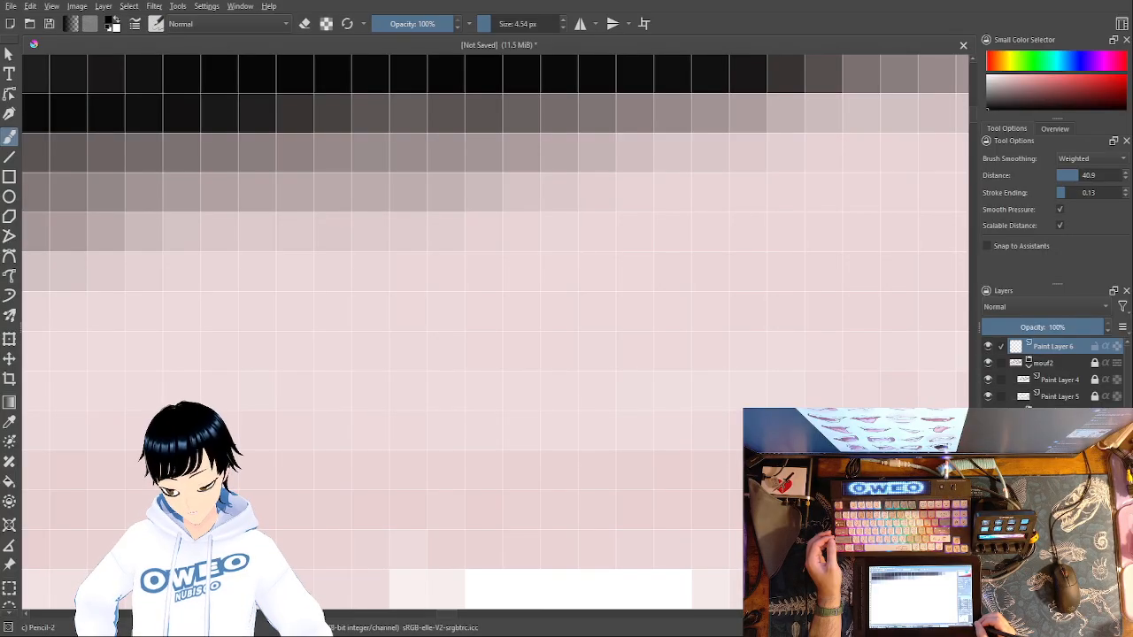
{"action": "key", "text": "ctrl+minus"}
{"action": "key", "text": "ctrl+minus"}
{"action": "key", "text": "ctrl+minus"}
{"action": "key", "text": "ctrl+minus"}
{"action": "key", "text": "ctrl+minus"}
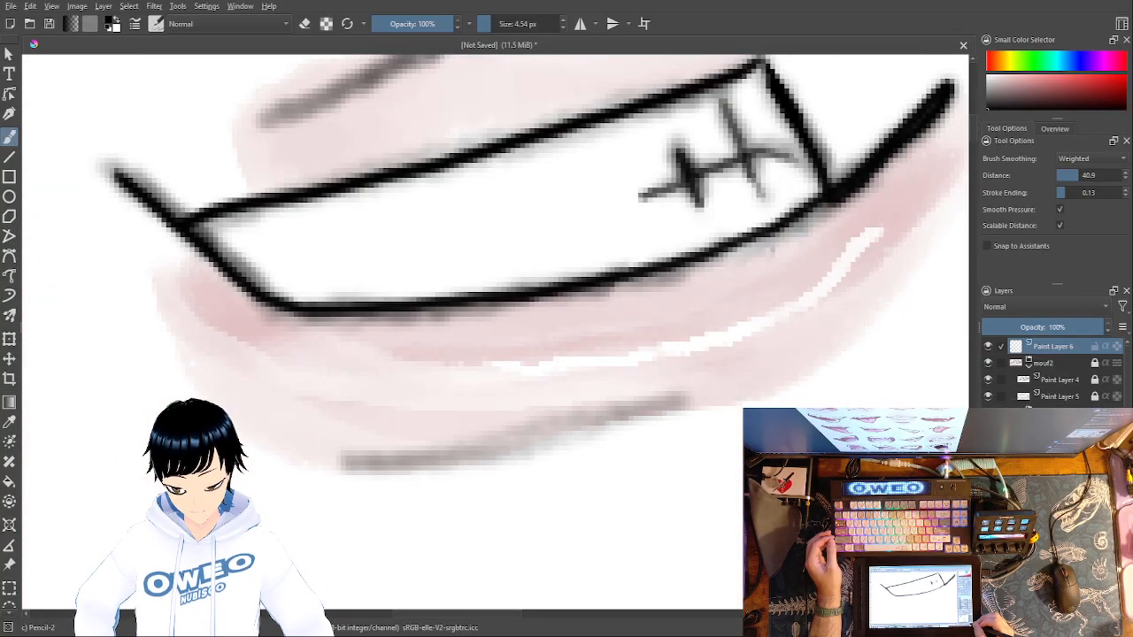
{"action": "key", "text": "ctrl+minus"}
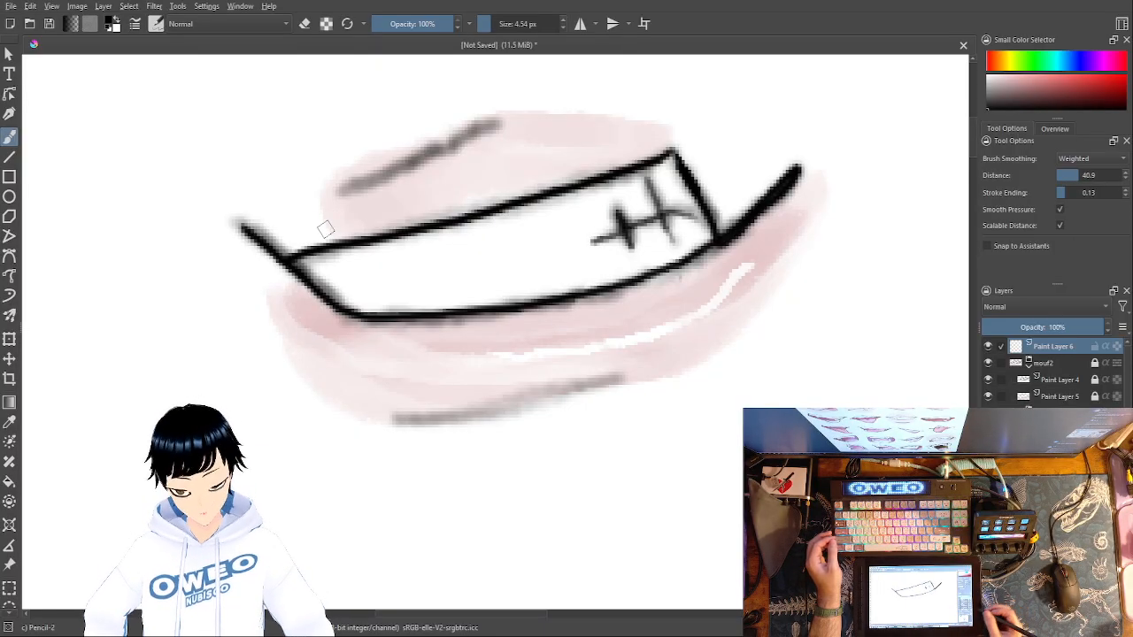
{"action": "key", "text": "ctrl+minus"}
{"action": "key", "text": "ctrl+minus"}
{"action": "key", "text": "ctrl+minus"}
{"action": "key", "text": "ctrl+minus"}
{"action": "key", "text": "ctrl+minus"}
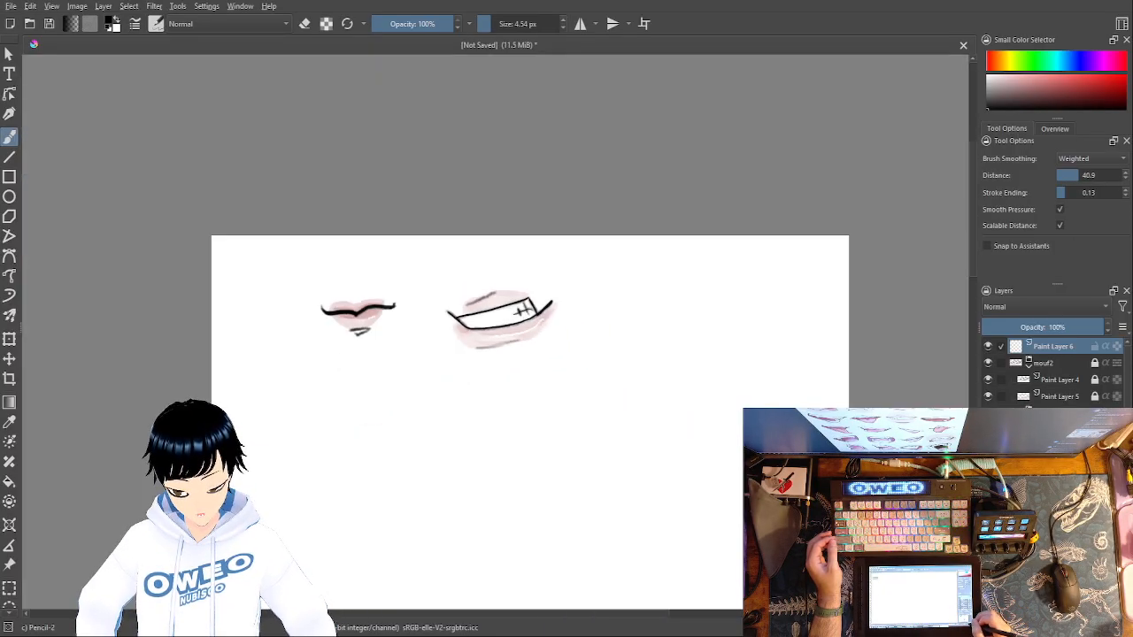
{"action": "key", "text": "ctrl+minus"}
{"action": "key", "text": "ctrl+minus"}
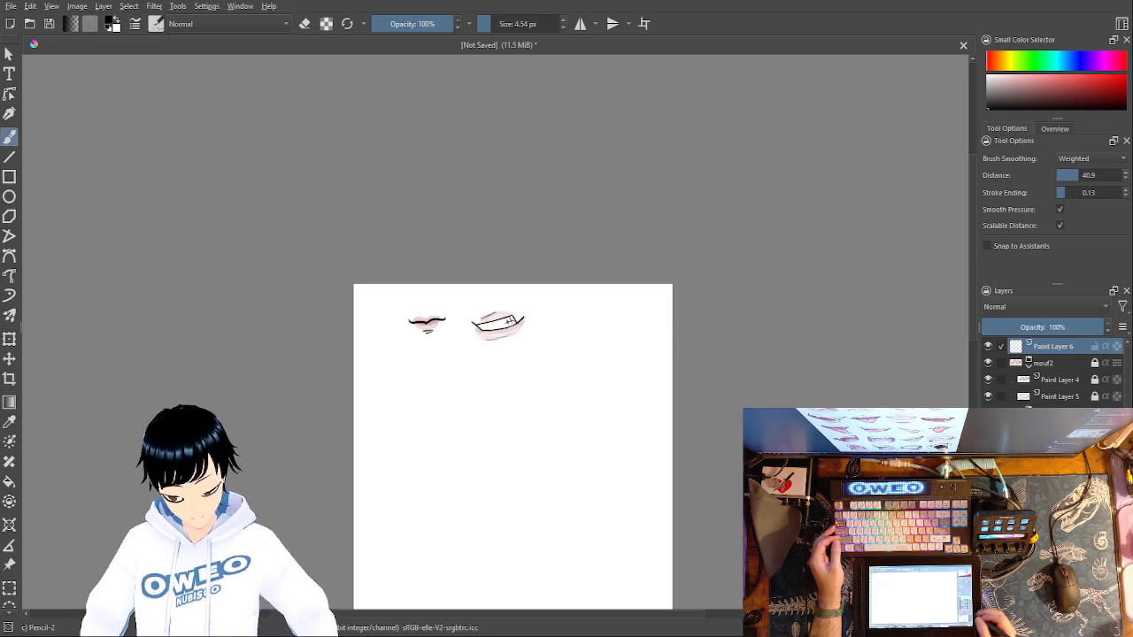
- Try to pencil the sloping corner and lower curve of a third mouth beside the second, erasing and redrawing the first stroke
{"action": "key", "text": "1"}
{"action": "key", "text": "plus"}
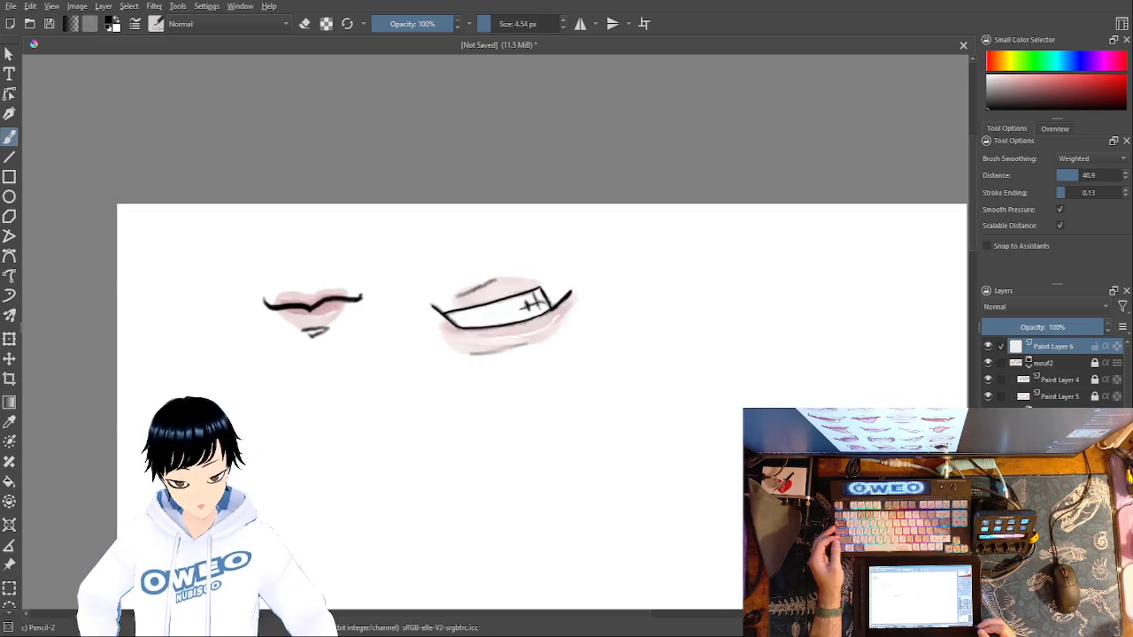
{"action": "mouse_move", "coordinate": [716, 398]}
{"action": "left_mouse_down"}
{"action": "mouse_move", "coordinate": [693, 425]}
{"action": "mouse_move", "coordinate": [632, 442]}
{"action": "mouse_move", "coordinate": [597, 428]}
{"action": "mouse_move", "coordinate": [579, 438]}
{"action": "left_mouse_up"}
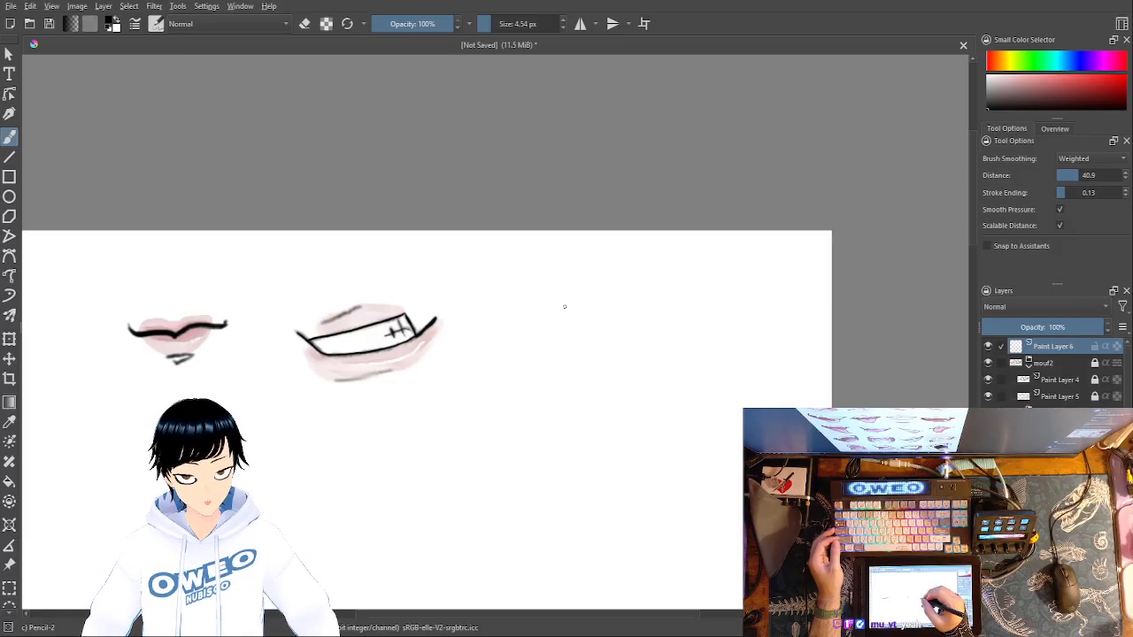
{"action": "left_click_drag", "start_coordinate": [541, 316], "coordinate": [555, 335]}
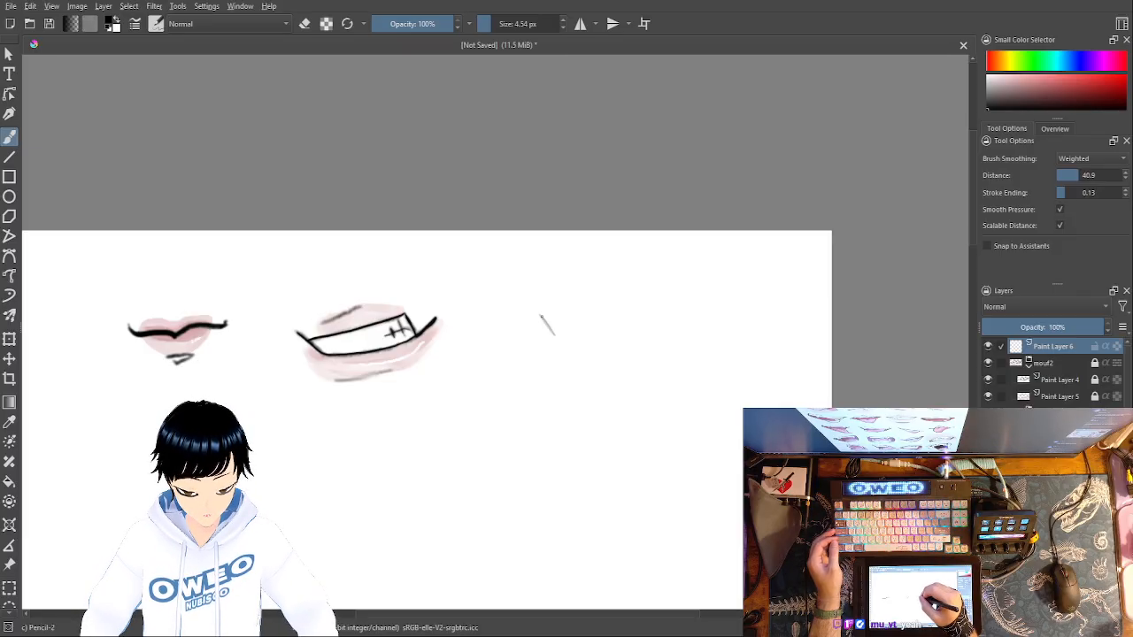
{"action": "right_click", "coordinate": [555, 327]}
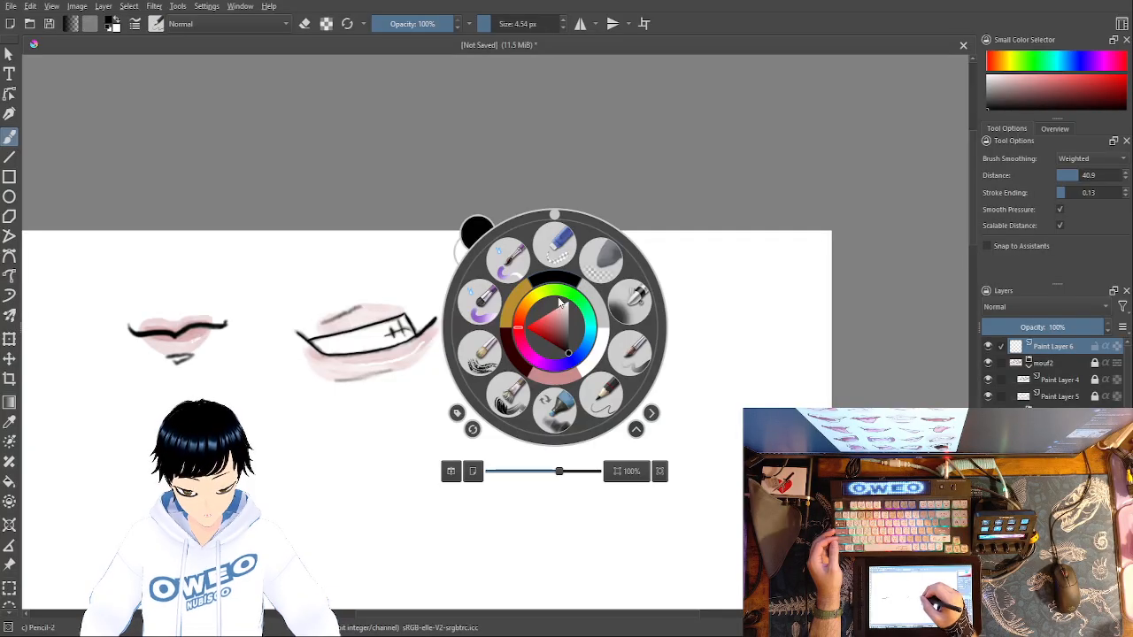
{"action": "left_click", "coordinate": [562, 251]}
{"action": "left_click_drag", "start_coordinate": [542, 316], "coordinate": [558, 344]}
{"action": "right_click", "coordinate": [552, 327]}
{"action": "left_click", "coordinate": [596, 393]}
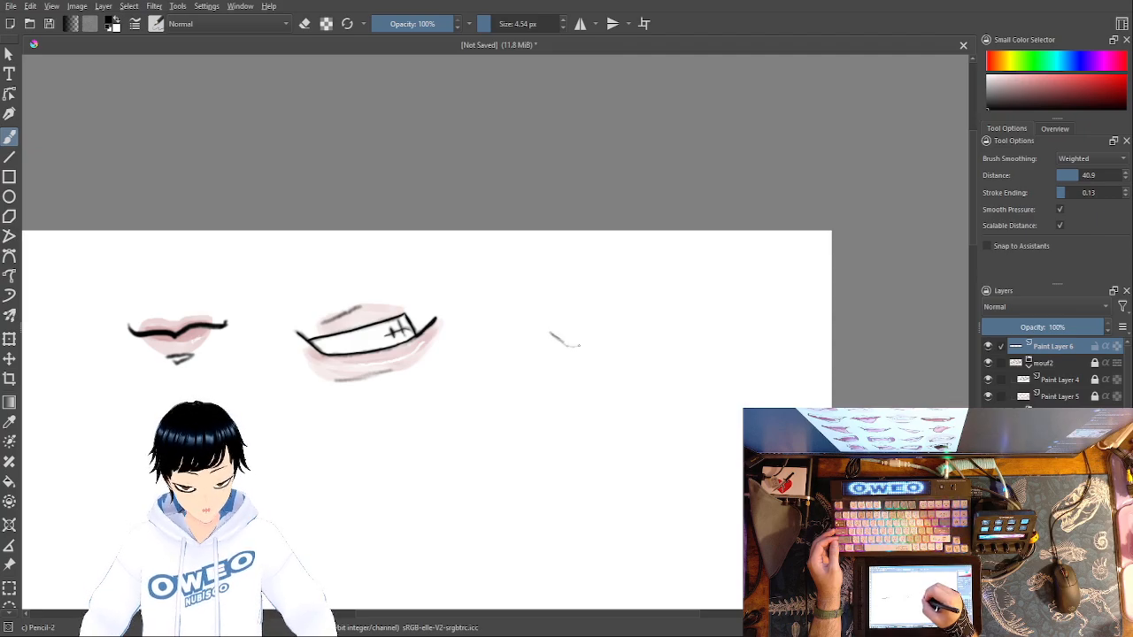
{"action": "left_click_drag", "start_coordinate": [597, 346], "coordinate": [609, 348]}
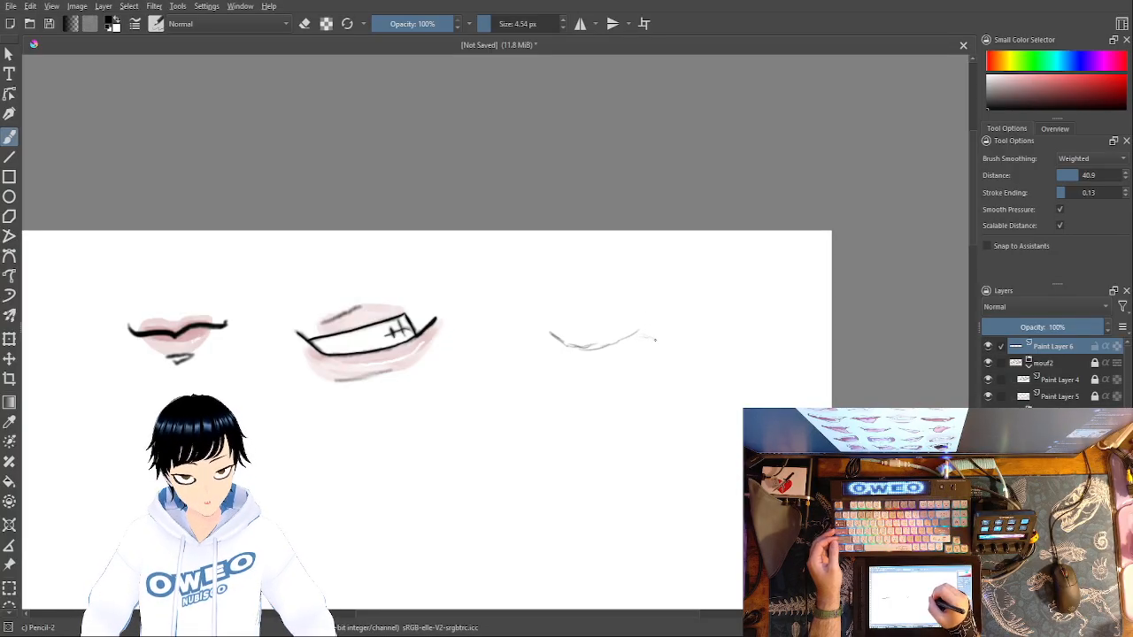
- Erase and redraw the right part of the third mouth's curve, extending it with a short downward stroke
{"action": "right_click", "coordinate": [660, 316]}
{"action": "left_click", "coordinate": [664, 250]}
{"action": "mouse_move", "coordinate": [666, 328]}
{"action": "left_mouse_down"}
{"action": "mouse_move", "coordinate": [646, 346]}
{"action": "mouse_move", "coordinate": [641, 318]}
{"action": "mouse_move", "coordinate": [618, 352]}
{"action": "left_mouse_up"}
{"action": "right_click", "coordinate": [666, 341]}
{"action": "left_click", "coordinate": [672, 264]}
{"action": "right_click", "coordinate": [637, 370]}
{"action": "left_click", "coordinate": [681, 435]}
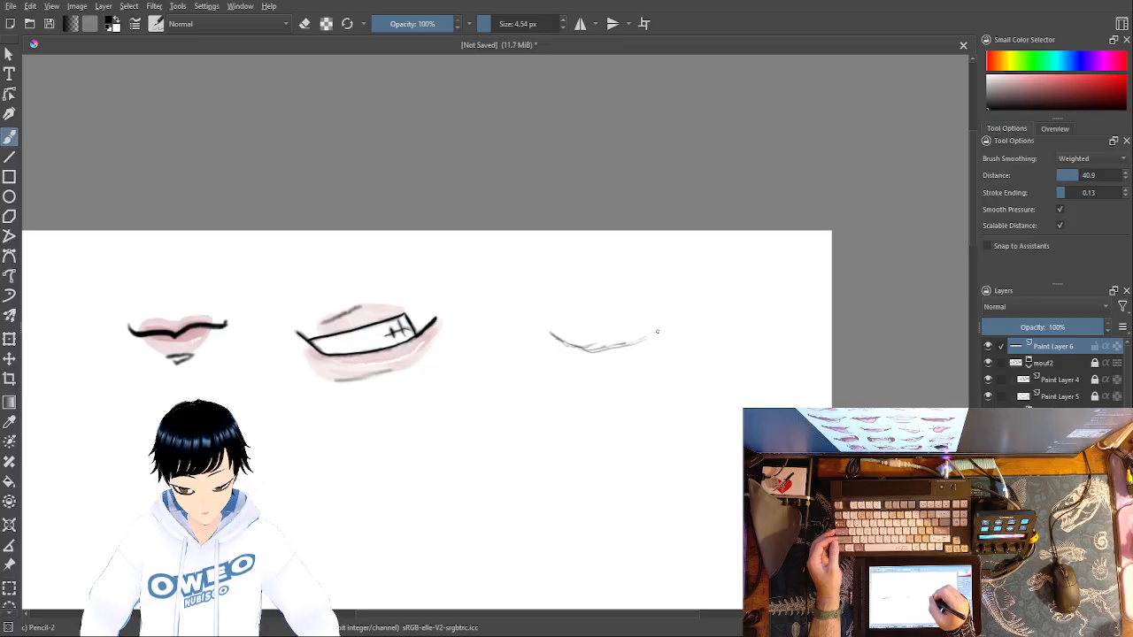
{"action": "left_click_drag", "start_coordinate": [662, 340], "coordinate": [682, 346]}
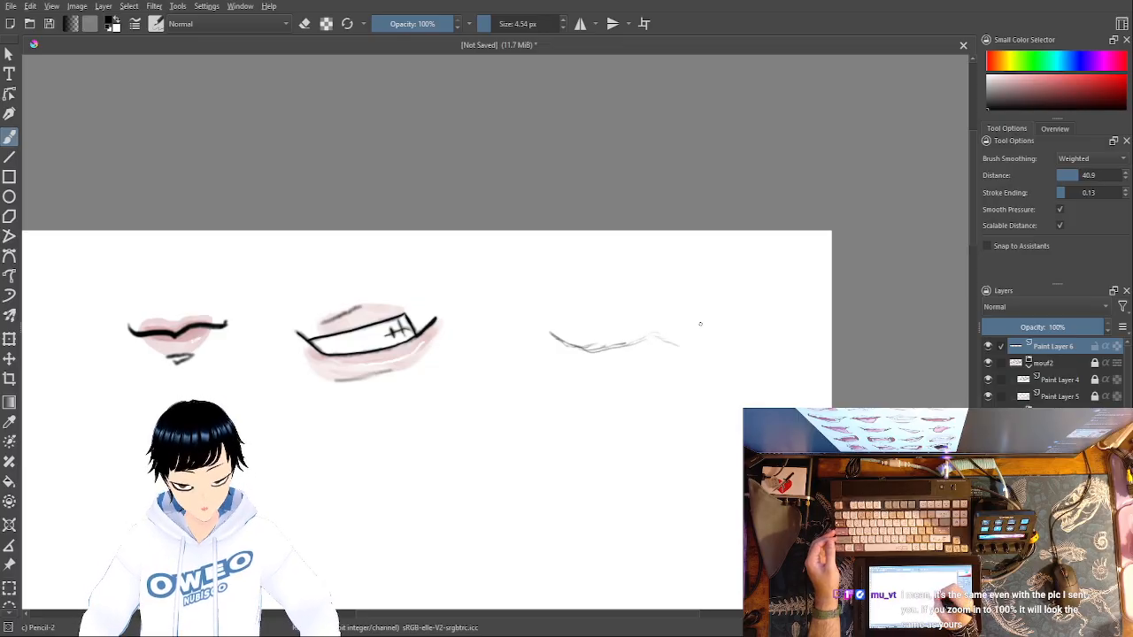
- Erase the downward end of the third mouth's line and redraw it rising to the right corner
{"action": "right_click", "coordinate": [680, 324]}
{"action": "left_click", "coordinate": [682, 239]}
{"action": "left_click_drag", "start_coordinate": [673, 341], "coordinate": [663, 351]}
{"action": "right_click", "coordinate": [669, 363]}
{"action": "left_click", "coordinate": [703, 418]}
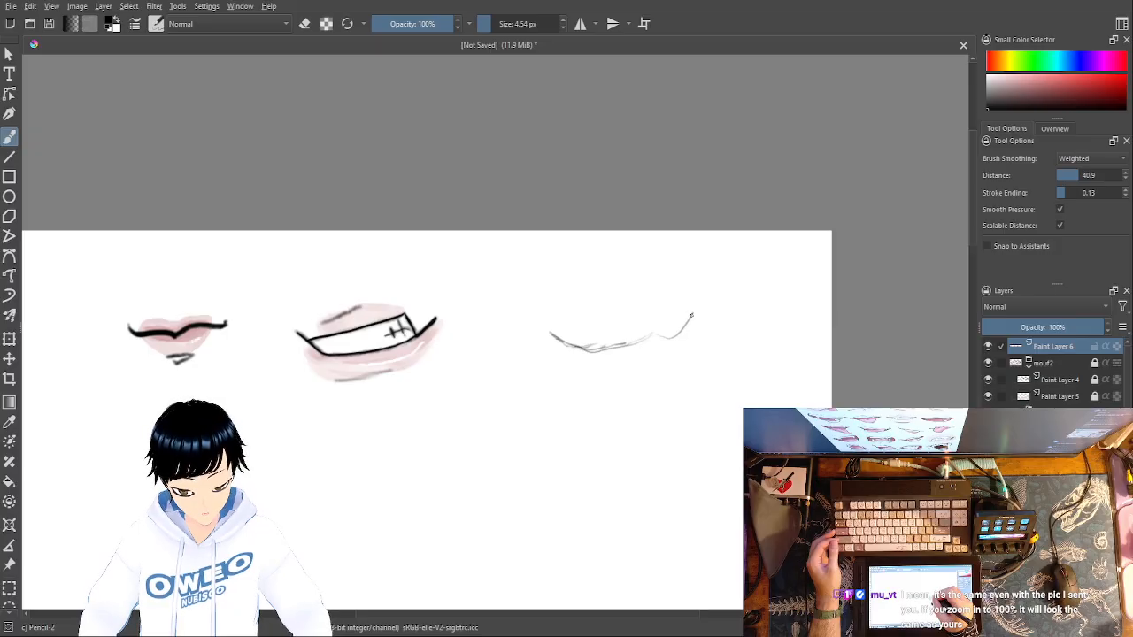
- Erase the entire third mouth sketch with the small eraser
{"action": "mouse_move", "coordinate": [627, 346]}
{"action": "left_mouse_down"}
{"action": "mouse_move", "coordinate": [681, 328]}
{"action": "mouse_move", "coordinate": [690, 297]}
{"action": "mouse_move", "coordinate": [688, 316]}
{"action": "mouse_move", "coordinate": [641, 347]}
{"action": "mouse_move", "coordinate": [587, 351]}
{"action": "mouse_move", "coordinate": [552, 324]}
{"action": "left_mouse_up"}
{"action": "right_click", "coordinate": [676, 323]}
{"action": "left_click", "coordinate": [677, 239]}
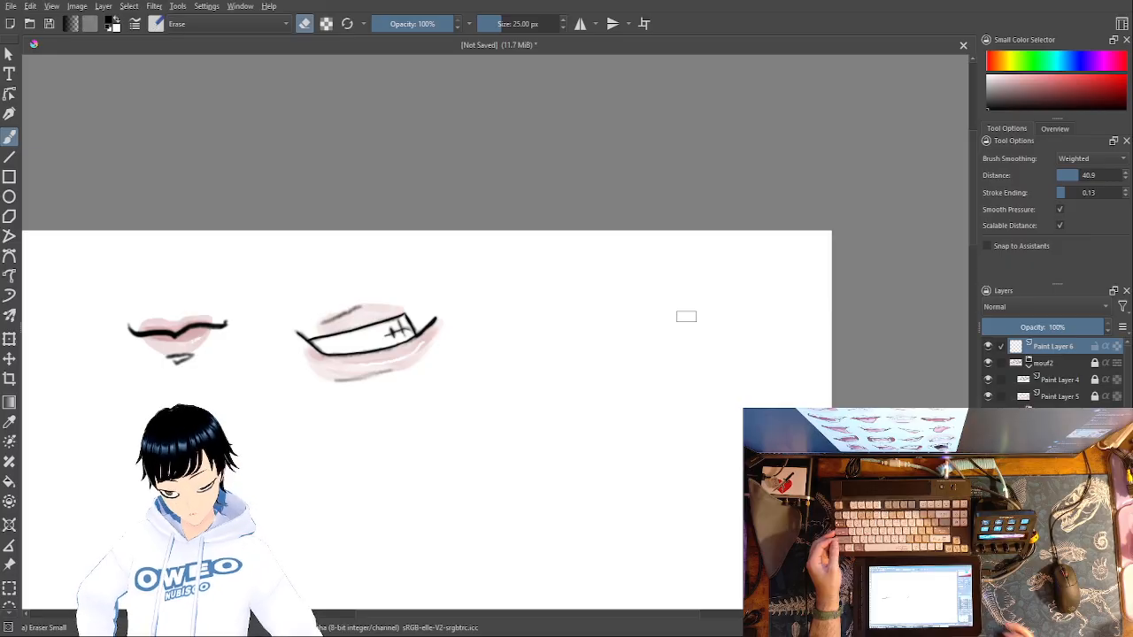
- Sketch a new V-shaped line for the third mouth with Pencil-2, steep on the left and long on the right
{"action": "key", "text": "ctrl+plus"}
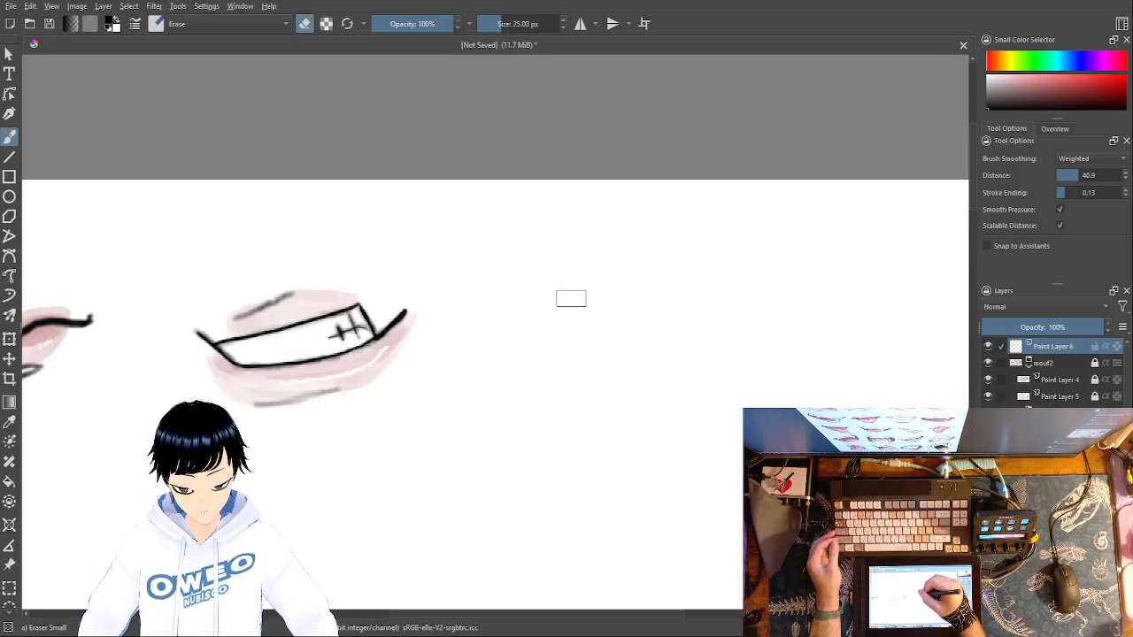
{"action": "right_click", "coordinate": [595, 299]}
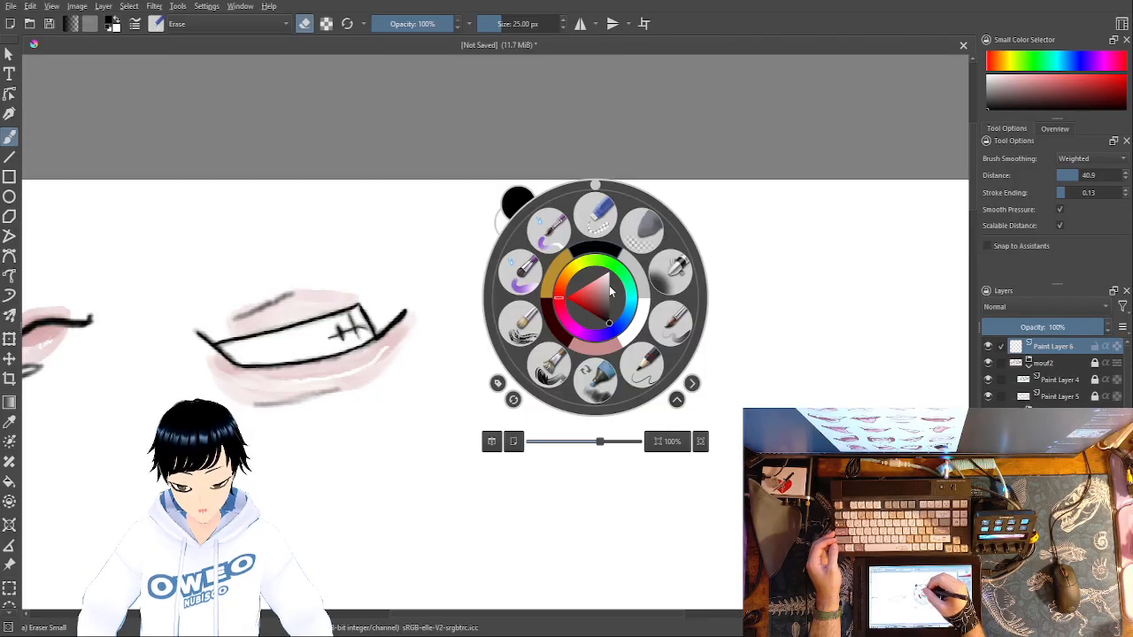
{"action": "left_click", "coordinate": [637, 369]}
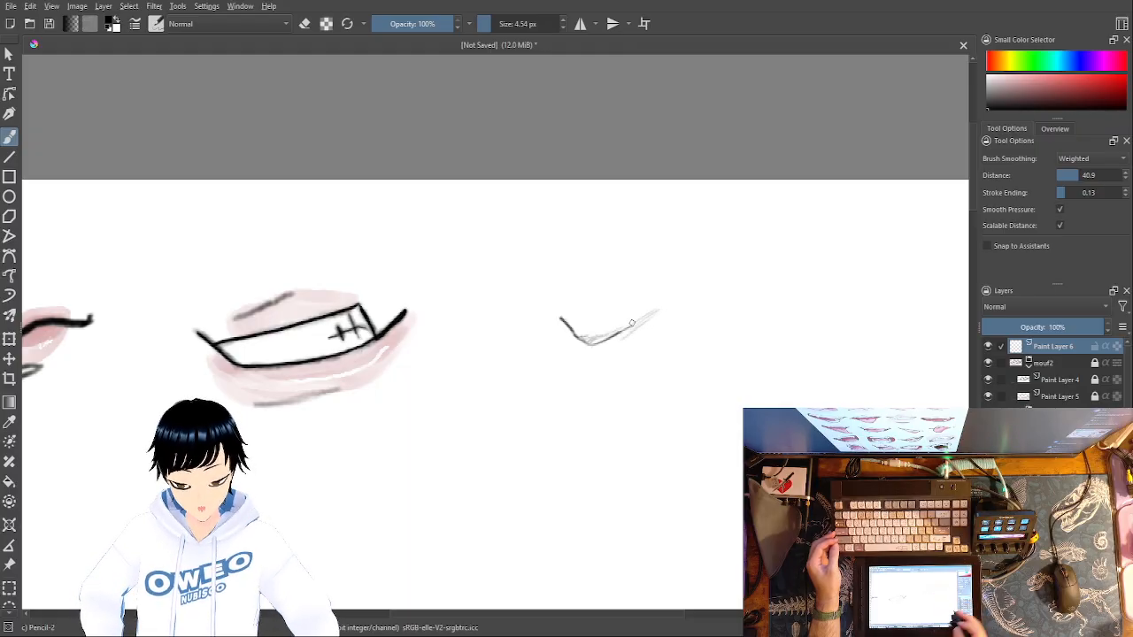
{"action": "key", "text": "plus"}
{"action": "key", "text": "plus"}
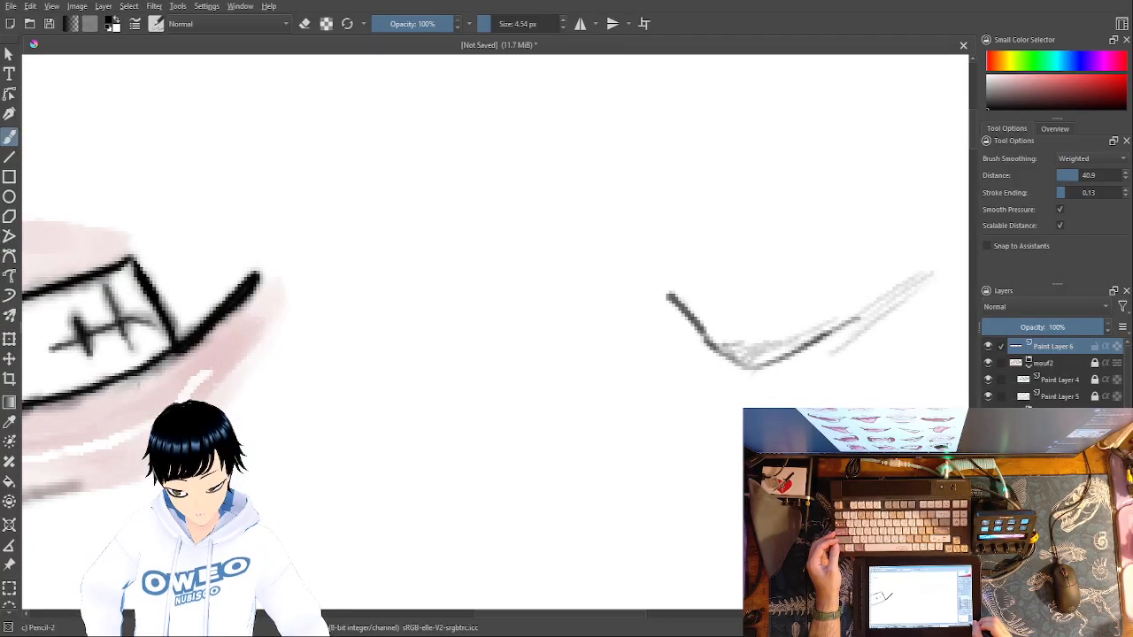
{"action": "left_click_drag", "start_coordinate": [908, 392], "coordinate": [632, 486]}
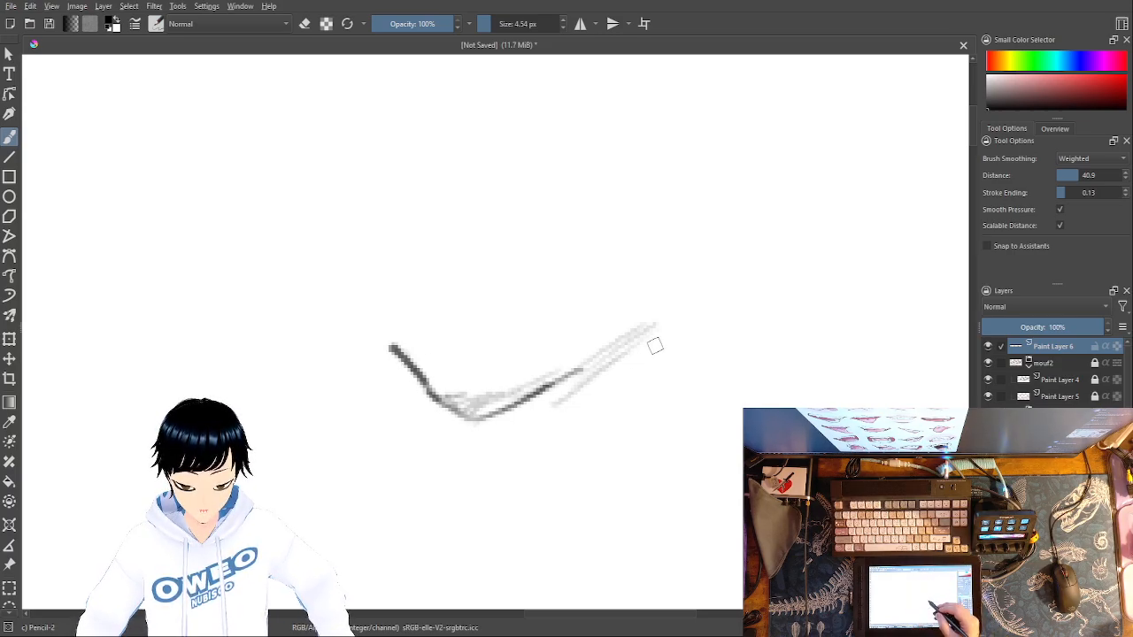
- Draw angular and looping test strokes with the pencil below and to the right of the third mouth sketch
{"action": "left_click_drag", "start_coordinate": [472, 450], "coordinate": [616, 473]}
{"action": "mouse_move", "coordinate": [470, 453]}
{"action": "left_mouse_down"}
{"action": "mouse_move", "coordinate": [528, 479]}
{"action": "mouse_move", "coordinate": [662, 452]}
{"action": "left_mouse_up"}
{"action": "mouse_move", "coordinate": [684, 261]}
{"action": "left_mouse_down"}
{"action": "mouse_move", "coordinate": [680, 303]}
{"action": "mouse_move", "coordinate": [832, 399]}
{"action": "left_mouse_up"}
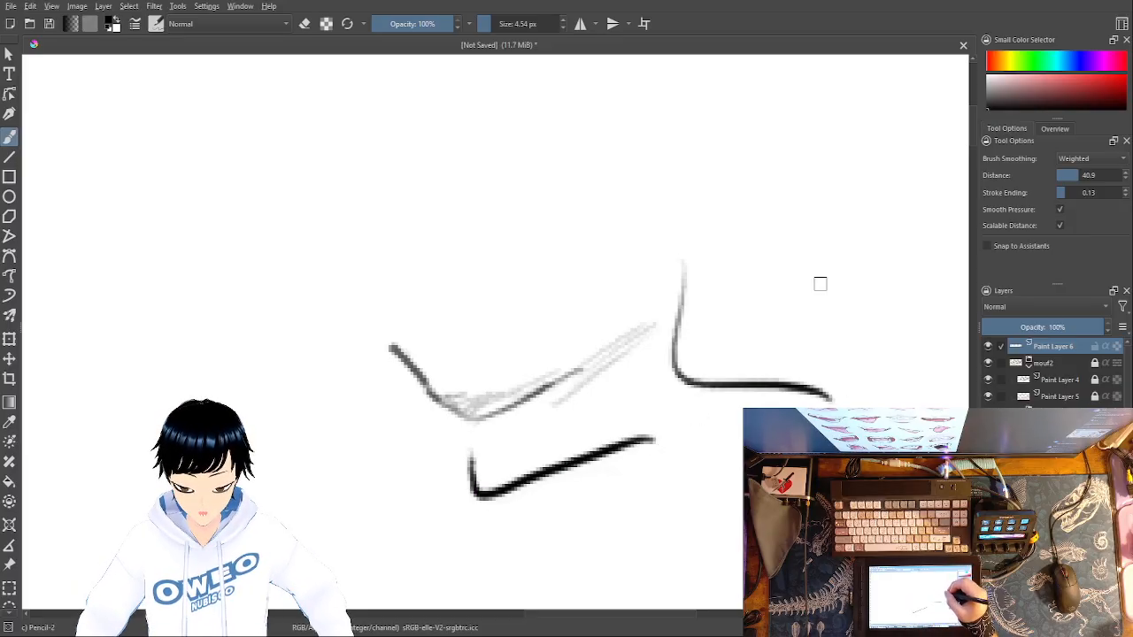
{"action": "mouse_move", "coordinate": [779, 209]}
{"action": "left_mouse_down"}
{"action": "mouse_move", "coordinate": [808, 286]}
{"action": "mouse_move", "coordinate": [761, 301]}
{"action": "mouse_move", "coordinate": [708, 193]}
{"action": "mouse_move", "coordinate": [722, 421]}
{"action": "left_mouse_up"}
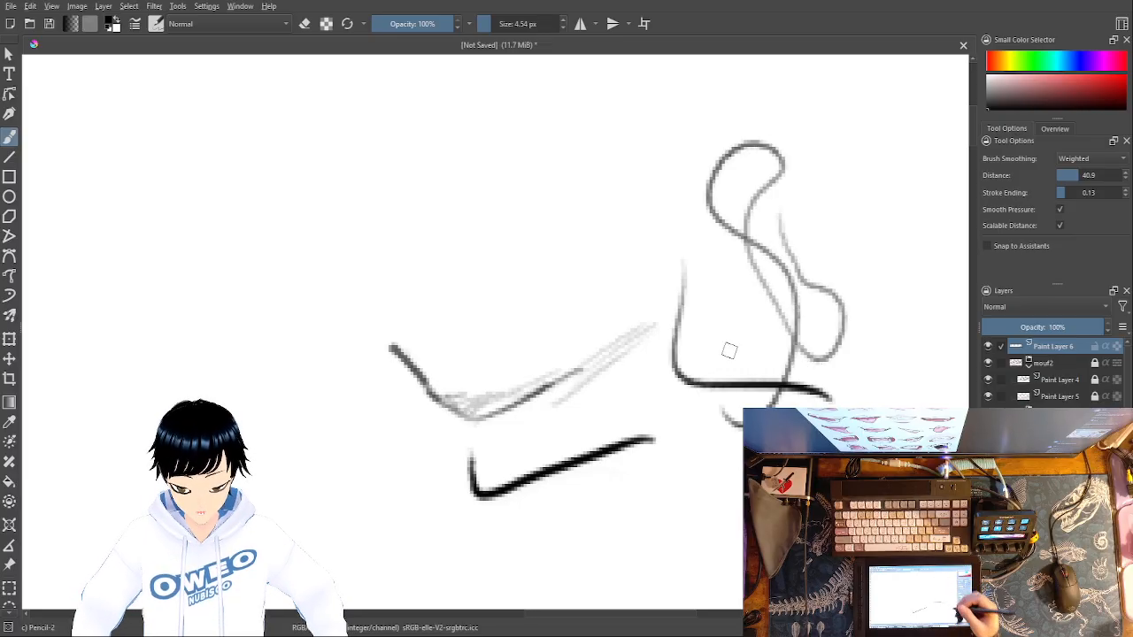
- Undo the test strokes and the whole V-shaped third mouth sketch
{"action": "key", "text": "ctrl+z"}
{"action": "key", "text": "ctrl+z"}
{"action": "key", "text": "ctrl+z"}
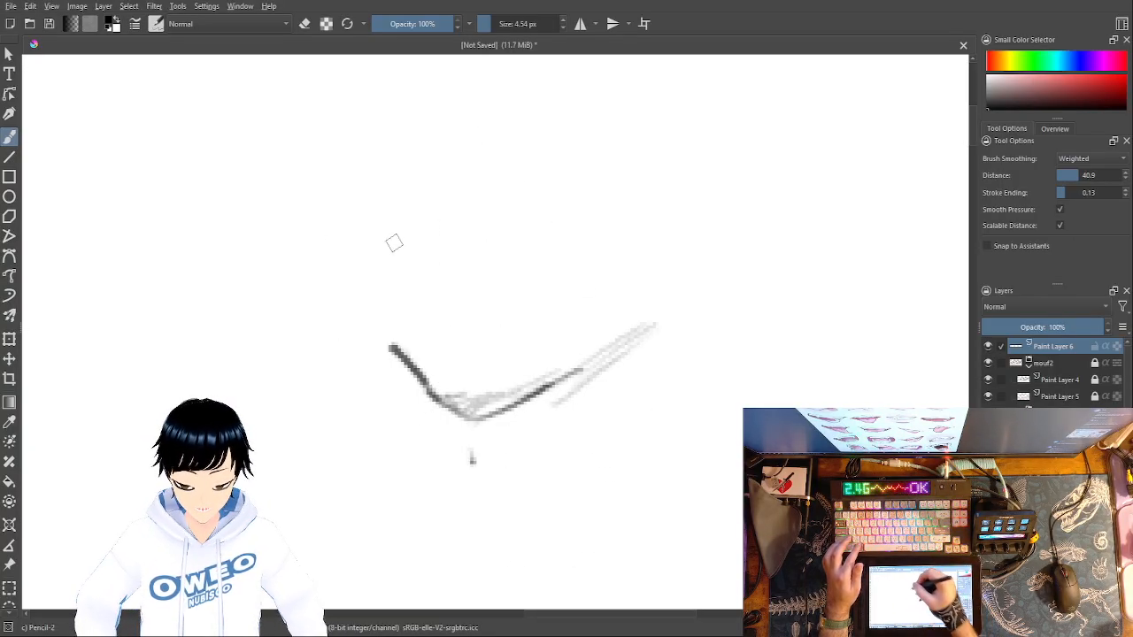
{"action": "key", "text": "ctrl+z"}
{"action": "key", "text": "ctrl+z"}
{"action": "key", "text": "ctrl+z"}
{"action": "key", "text": "ctrl+z"}
{"action": "key", "text": "ctrl+z"}
{"action": "key", "text": "ctrl+z"}
{"action": "key", "text": "ctrl+z"}
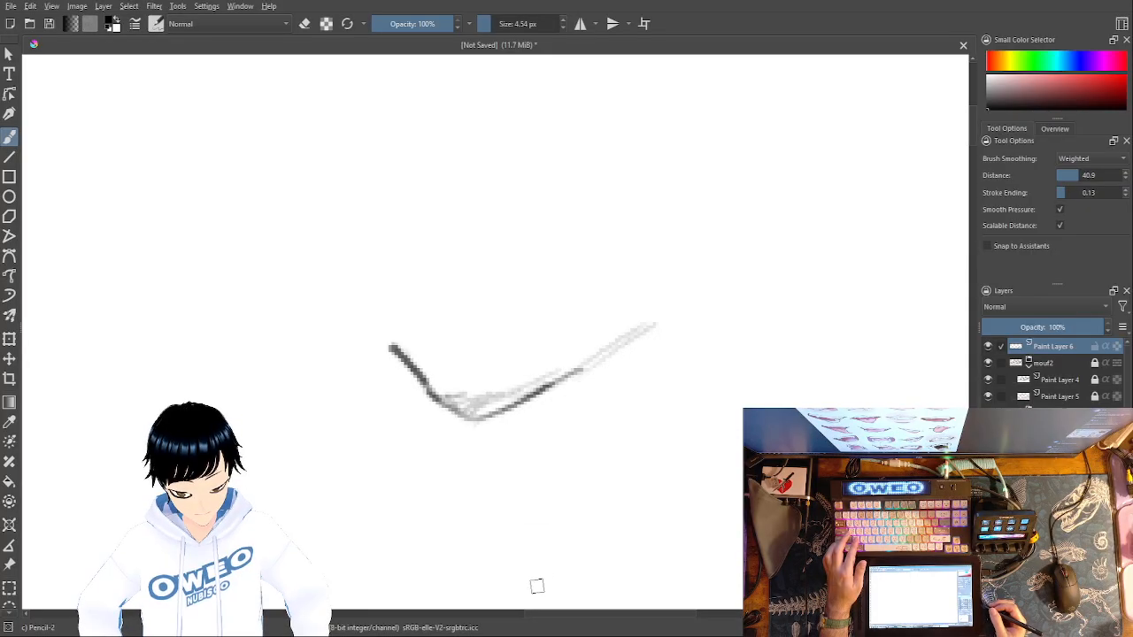
{"action": "key", "text": "ctrl+z"}
{"action": "key", "text": "ctrl+z"}
{"action": "key", "text": "ctrl+z"}
{"action": "key", "text": "ctrl+z"}
{"action": "key", "text": "ctrl+z"}
{"action": "key", "text": "ctrl+z"}
{"action": "key", "text": "ctrl+z"}
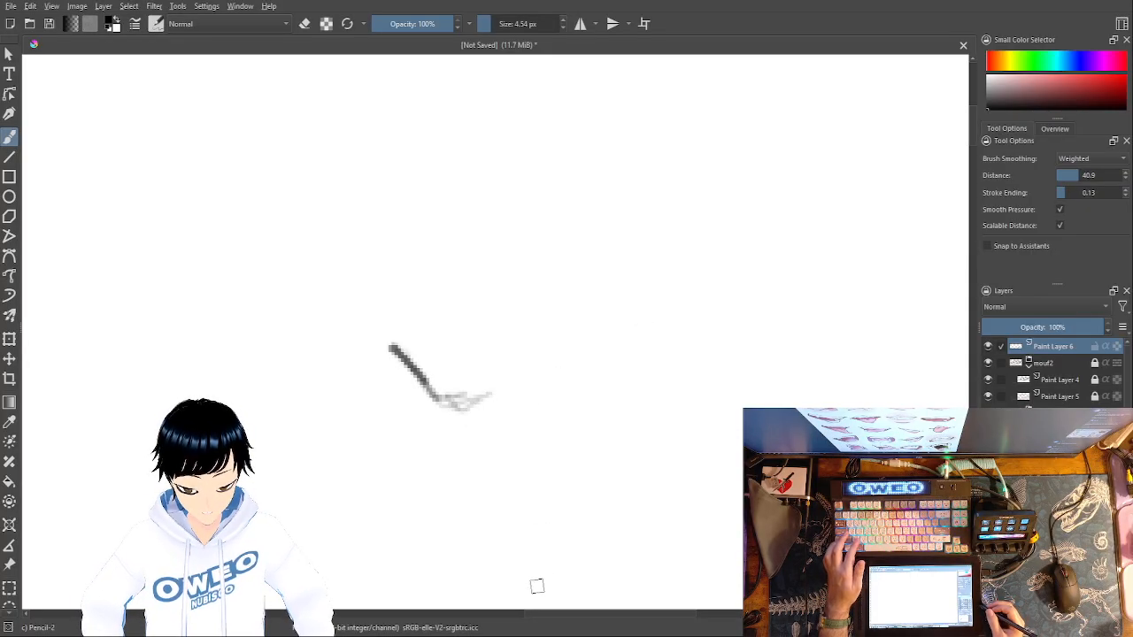
{"action": "key", "text": "ctrl+z"}
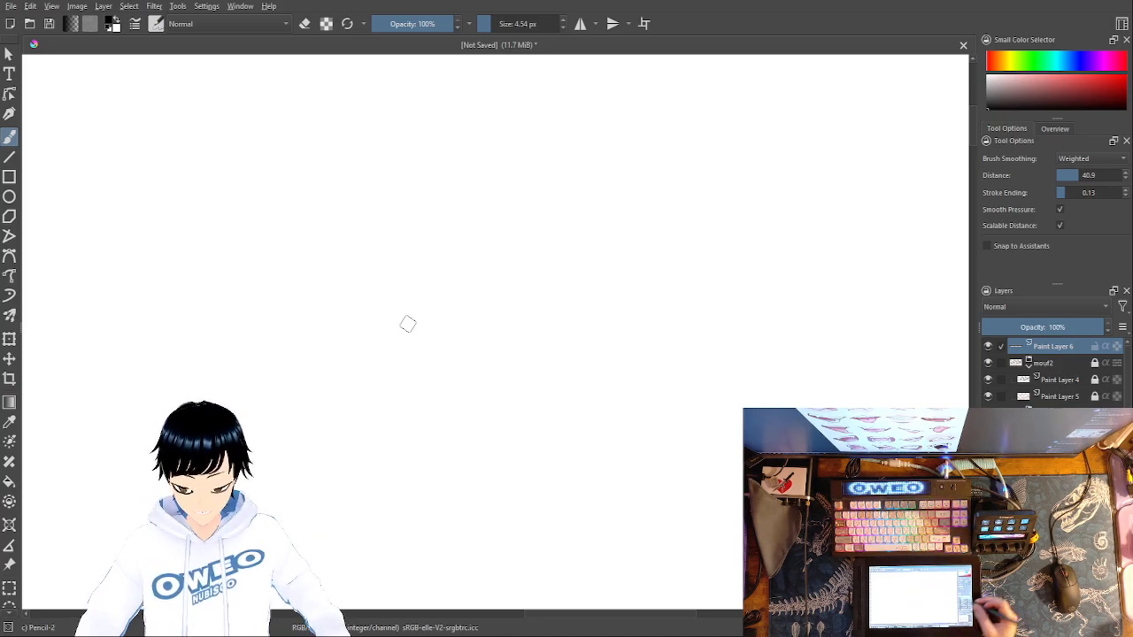
- Pencil the third mouth's line sloping down from its left corner and rising gently to the right
{"action": "mouse_move", "coordinate": [426, 299]}
{"action": "left_mouse_down"}
{"action": "mouse_move", "coordinate": [483, 357]}
{"action": "mouse_move", "coordinate": [502, 352]}
{"action": "mouse_move", "coordinate": [467, 342]}
{"action": "mouse_move", "coordinate": [504, 355]}
{"action": "mouse_move", "coordinate": [585, 330]}
{"action": "left_mouse_up"}
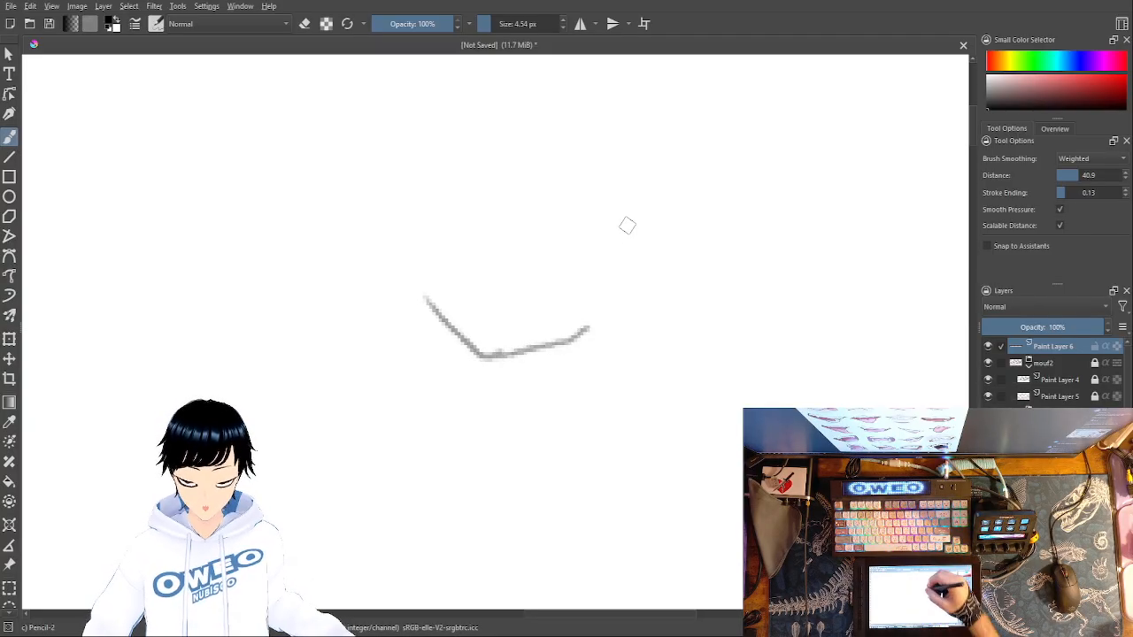
{"action": "left_click", "coordinate": [608, 236]}
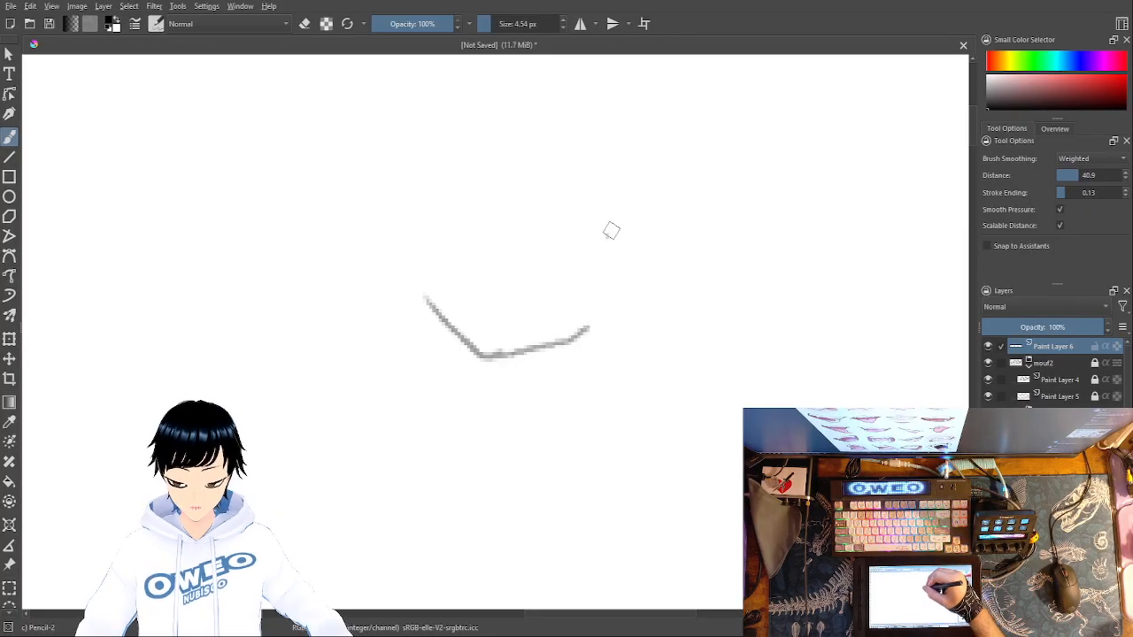
- Draw practice strokes to the right of the third mouth's line: an angular V, small U curves and long overlapping arcs
{"action": "mouse_move", "coordinate": [608, 235]}
{"action": "left_mouse_down"}
{"action": "mouse_move", "coordinate": [654, 315]}
{"action": "mouse_move", "coordinate": [703, 279]}
{"action": "left_mouse_up"}
{"action": "mouse_move", "coordinate": [669, 342]}
{"action": "left_mouse_down"}
{"action": "mouse_move", "coordinate": [713, 378]}
{"action": "mouse_move", "coordinate": [746, 349]}
{"action": "mouse_move", "coordinate": [724, 376]}
{"action": "mouse_move", "coordinate": [685, 365]}
{"action": "mouse_move", "coordinate": [664, 329]}
{"action": "left_mouse_up"}
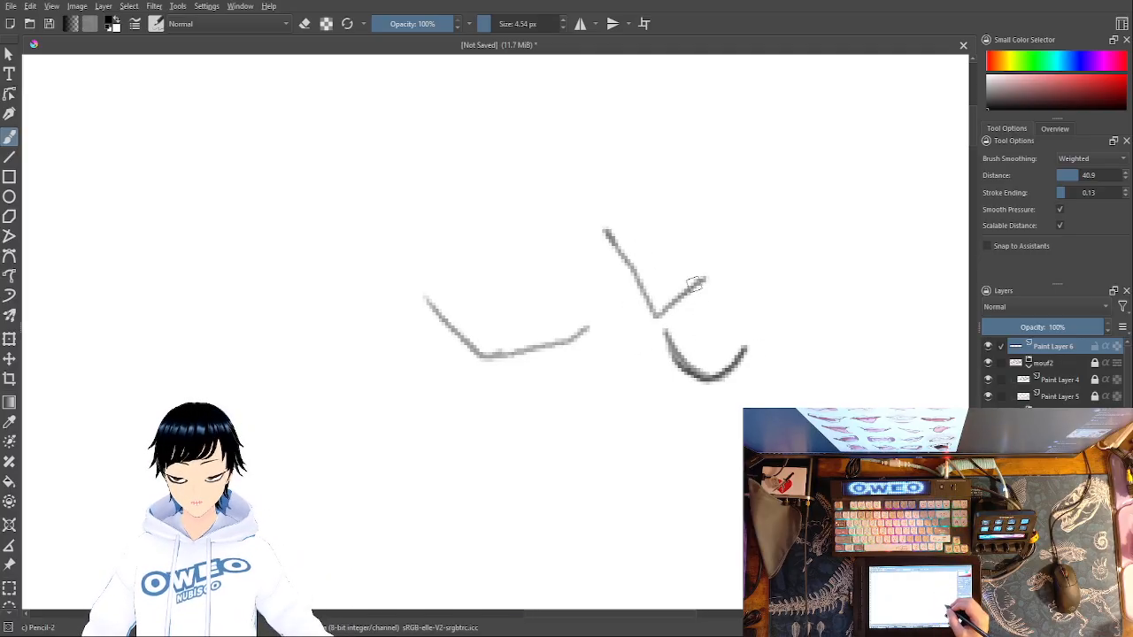
{"action": "mouse_move", "coordinate": [783, 228]}
{"action": "left_mouse_down"}
{"action": "mouse_move", "coordinate": [807, 310]}
{"action": "mouse_move", "coordinate": [816, 301]}
{"action": "left_mouse_up"}
{"action": "mouse_move", "coordinate": [813, 217]}
{"action": "left_mouse_down"}
{"action": "mouse_move", "coordinate": [839, 354]}
{"action": "mouse_move", "coordinate": [889, 407]}
{"action": "left_mouse_up"}
{"action": "left_click_drag", "start_coordinate": [838, 161], "coordinate": [862, 390]}
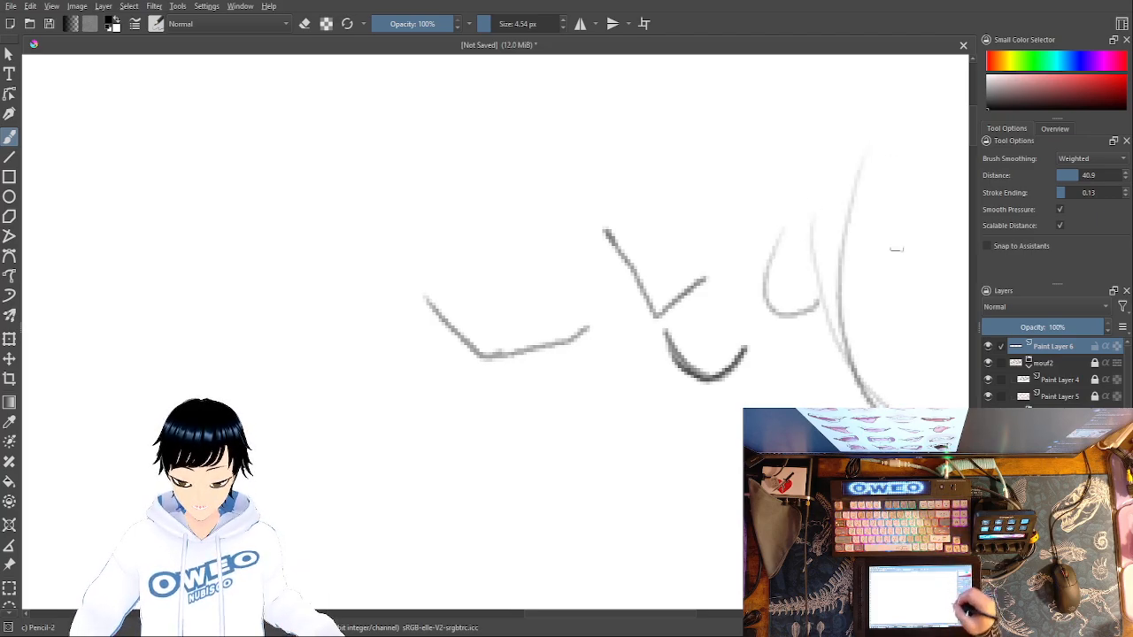
{"action": "left_click_drag", "start_coordinate": [840, 140], "coordinate": [880, 407]}
{"action": "left_click_drag", "start_coordinate": [836, 120], "coordinate": [859, 408]}
{"action": "left_click_drag", "start_coordinate": [846, 150], "coordinate": [881, 407]}
{"action": "mouse_move", "coordinate": [807, 155]}
{"action": "left_mouse_down"}
{"action": "mouse_move", "coordinate": [830, 174]}
{"action": "mouse_move", "coordinate": [841, 407]}
{"action": "left_mouse_up"}
{"action": "left_click_drag", "start_coordinate": [848, 112], "coordinate": [845, 359]}
- Undo the practice strokes and the third mouth's sloping line
{"action": "key", "text": "ctrl+z"}
{"action": "key", "text": "ctrl+z"}
{"action": "key", "text": "ctrl+z"}
{"action": "key", "text": "ctrl+z"}
{"action": "key", "text": "ctrl+z"}
{"action": "key", "text": "ctrl+z"}
{"action": "key", "text": "ctrl+z"}
{"action": "key", "text": "ctrl+z"}
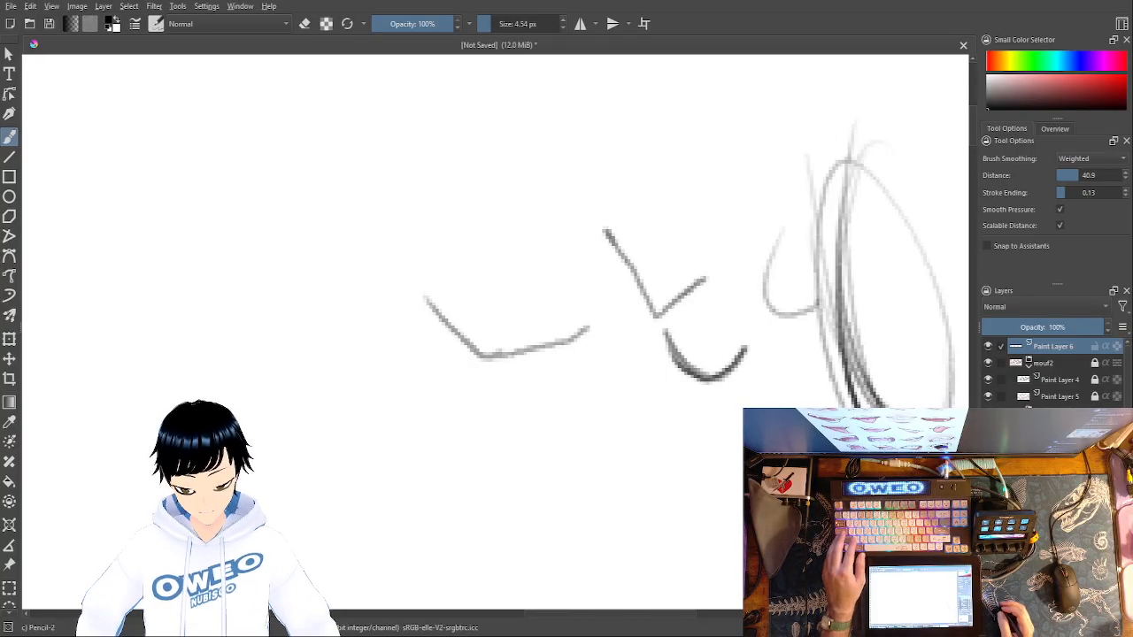
{"action": "key", "text": "ctrl+z"}
{"action": "key", "text": "ctrl+z"}
{"action": "key", "text": "ctrl+z"}
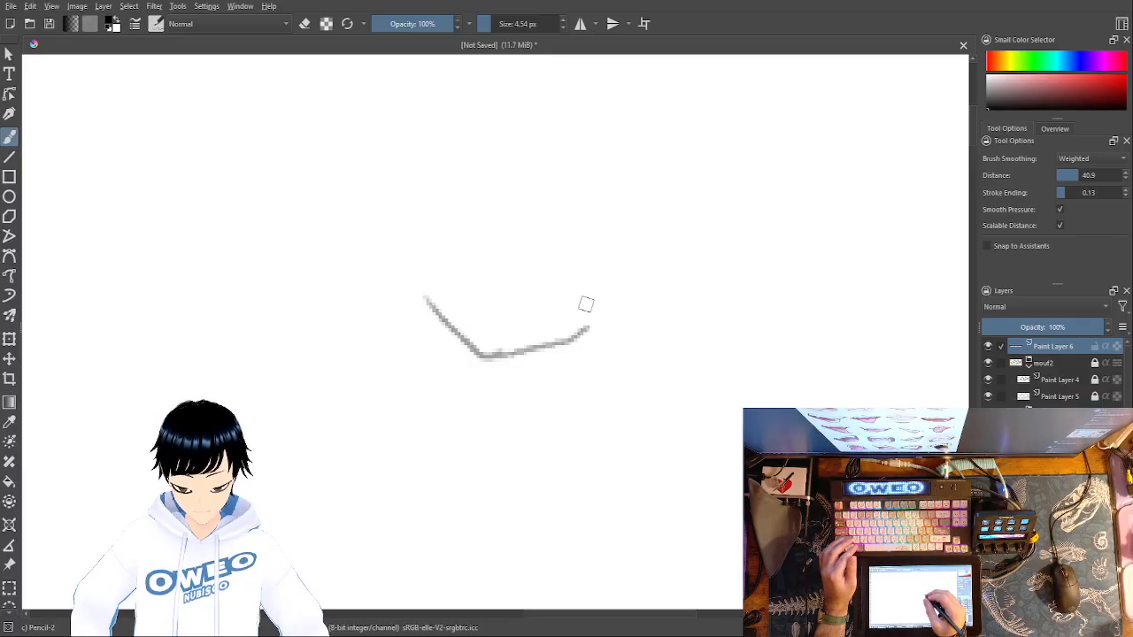
{"action": "key", "text": "ctrl+z"}
- Pencil the third mouth's line with a short downstroke at its left corner and a wavy rise to the right, erasing the corner's overshoot
{"action": "mouse_move", "coordinate": [395, 336]}
{"action": "left_mouse_down"}
{"action": "mouse_move", "coordinate": [379, 309]}
{"action": "mouse_move", "coordinate": [413, 348]}
{"action": "left_mouse_up"}
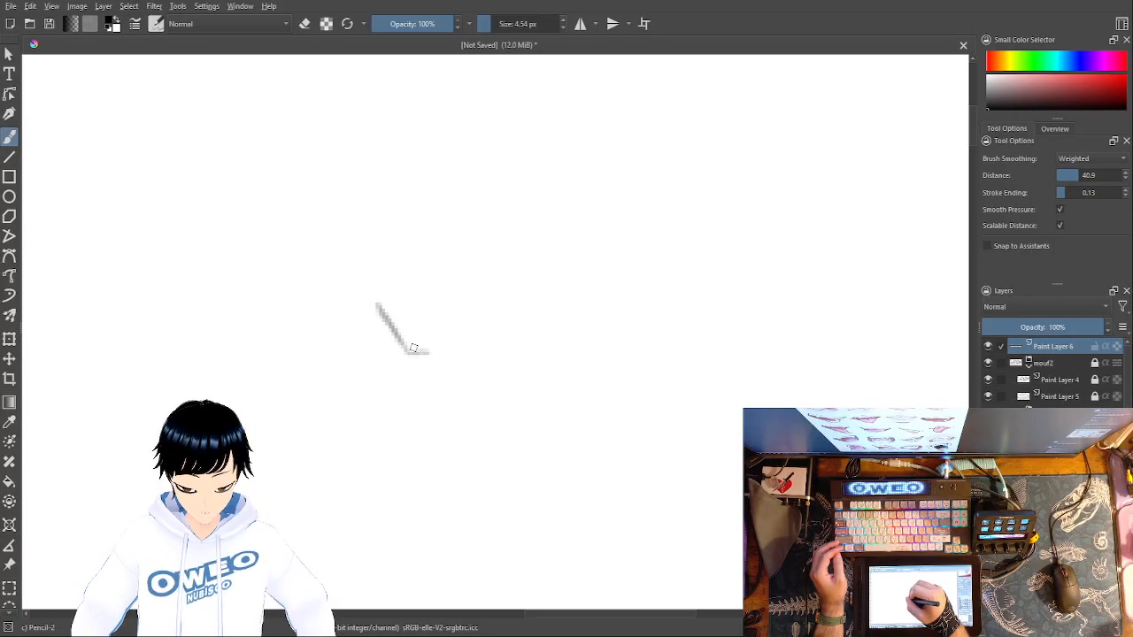
{"action": "right_click", "coordinate": [461, 368]}
{"action": "left_click", "coordinate": [462, 288]}
{"action": "mouse_move", "coordinate": [421, 358]}
{"action": "left_mouse_down"}
{"action": "mouse_move", "coordinate": [404, 342]}
{"action": "mouse_move", "coordinate": [508, 272]}
{"action": "mouse_move", "coordinate": [621, 262]}
{"action": "mouse_move", "coordinate": [678, 211]}
{"action": "left_mouse_up"}
{"action": "right_click", "coordinate": [454, 378]}
{"action": "left_click", "coordinate": [495, 435]}
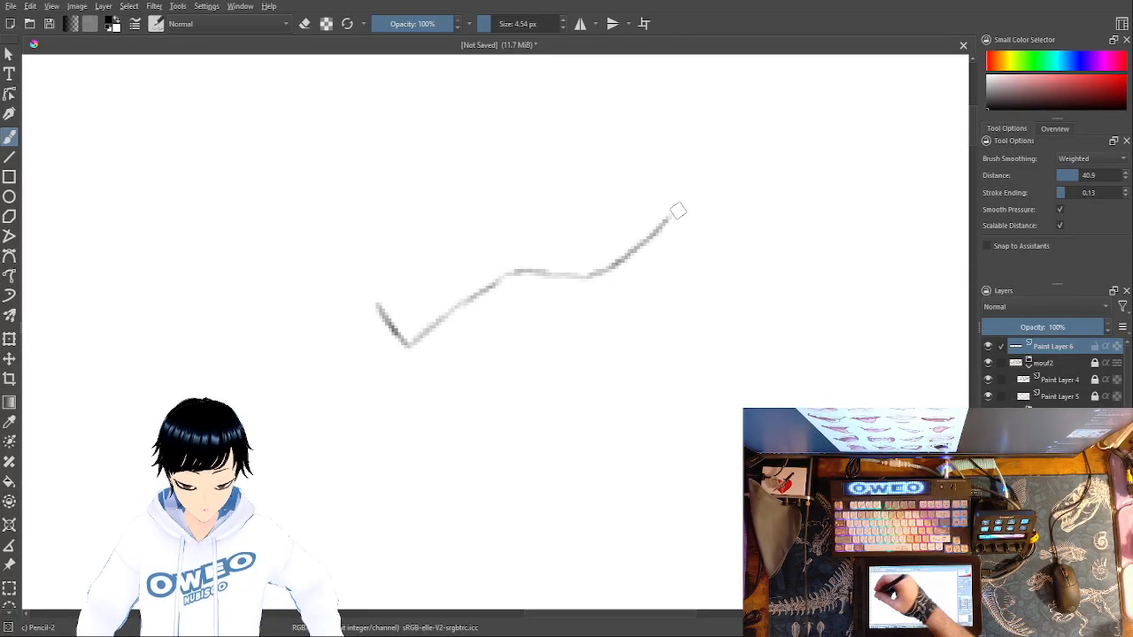
- Outline the whole third mouth line with a large freehand selection
{"action": "left_click", "coordinate": [10, 615]}
{"action": "left_click", "coordinate": [10, 615]}
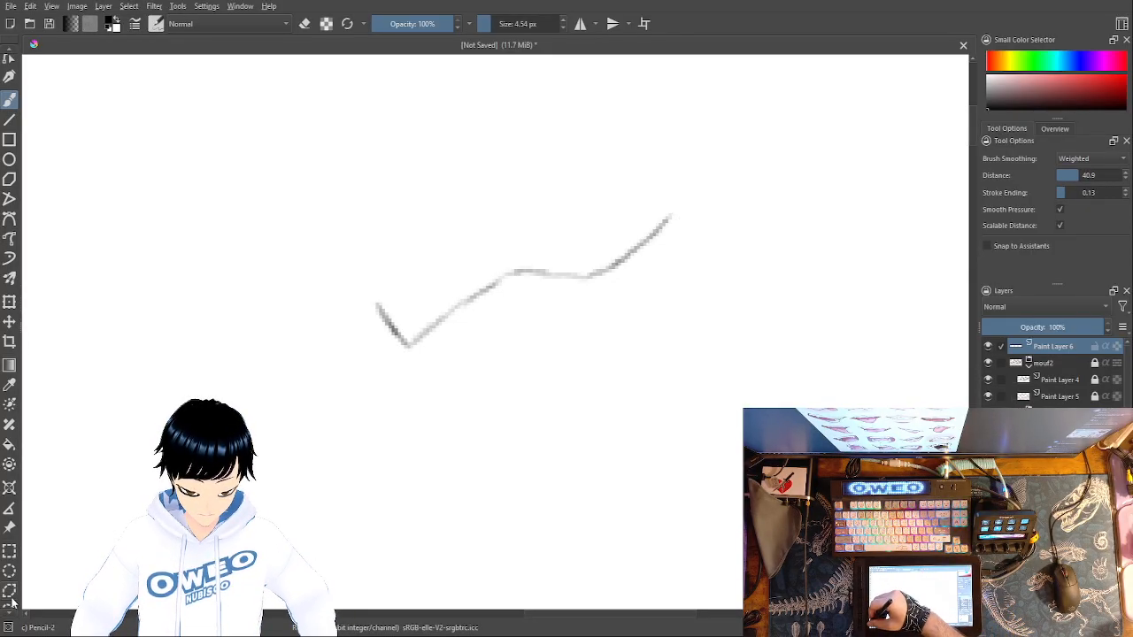
{"action": "left_click", "coordinate": [10, 615]}
{"action": "left_click", "coordinate": [10, 598]}
{"action": "mouse_move", "coordinate": [461, 469]}
{"action": "left_mouse_down"}
{"action": "mouse_move", "coordinate": [531, 132]}
{"action": "mouse_move", "coordinate": [433, 462]}
{"action": "mouse_move", "coordinate": [392, 450]}
{"action": "left_mouse_up"}
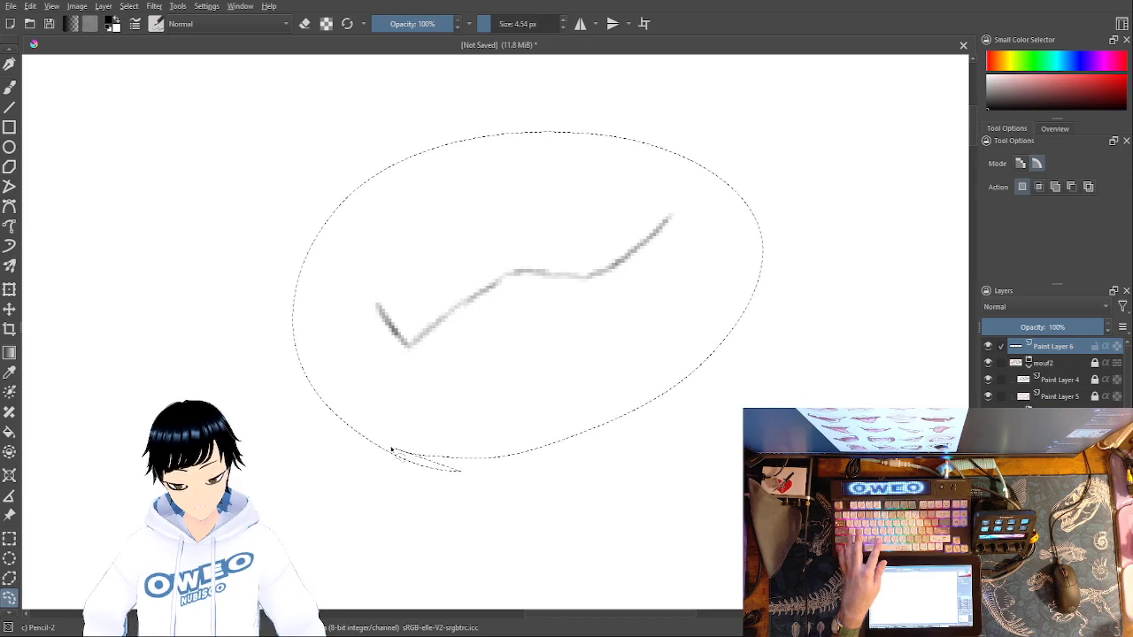
- Try darkening the mouth line by stacking copies of it on duplicate layers
{"action": "key", "text": "ctrl+alt+j"}
{"action": "key", "text": "ctrl+j"}
{"action": "key", "text": "ctrl+j"}
{"action": "key", "text": "ctrl+j"}
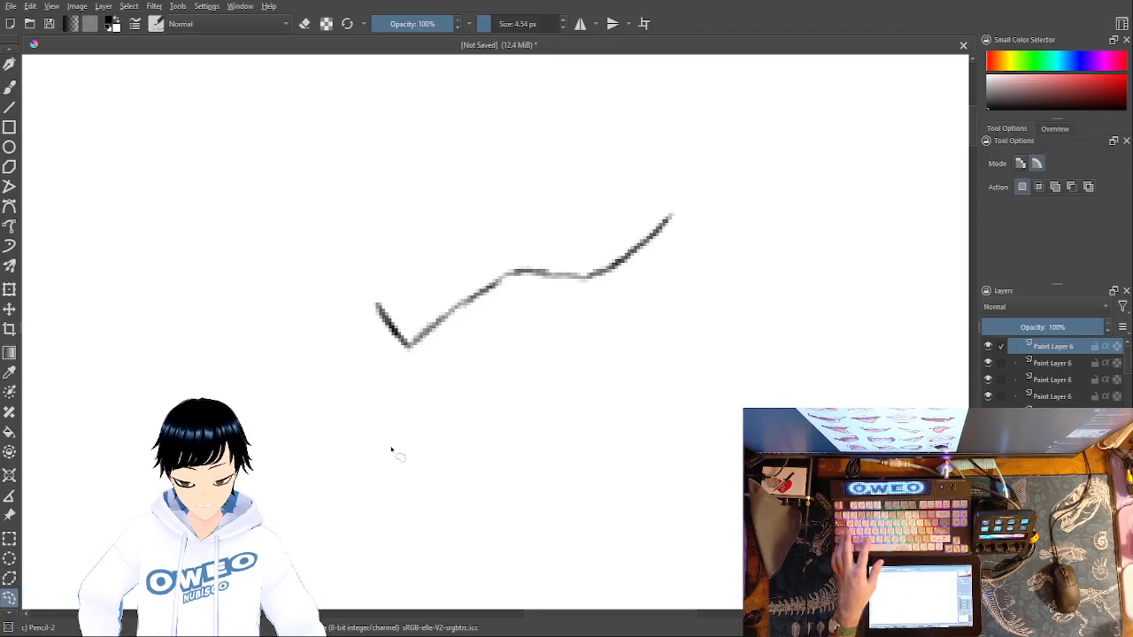
- Undo the duplicate layers and the freehand selection around the mouth line
{"action": "key", "text": "ctrl+z"}
{"action": "key", "text": "ctrl+z"}
{"action": "key", "text": "ctrl+z"}
{"action": "key", "text": "ctrl+z"}
{"action": "left_click_drag", "start_coordinate": [392, 451], "coordinate": [394, 453]}
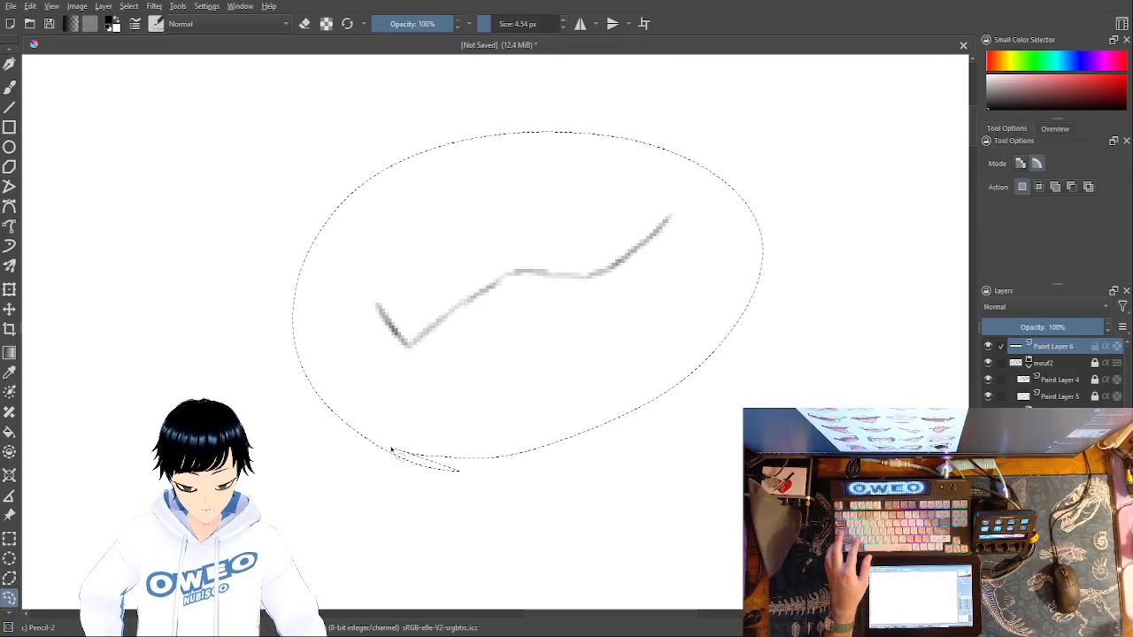
{"action": "key", "text": "ctrl+z"}
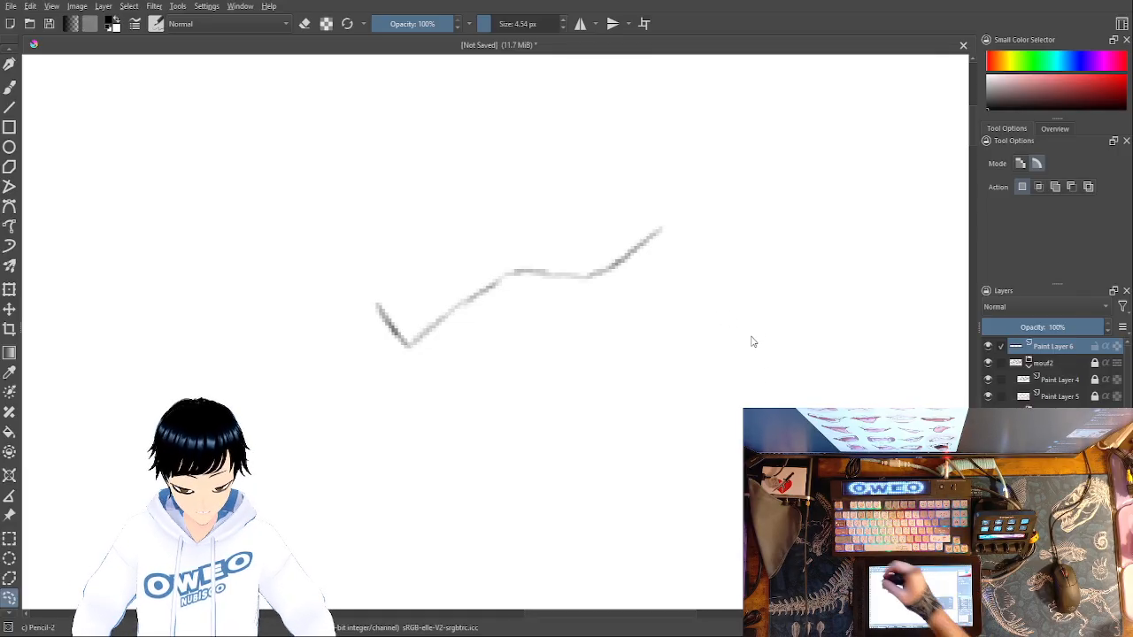
- Pencil the lower lip line as a small curve under the left corner that rises and flattens to the right
{"action": "key", "text": "b"}
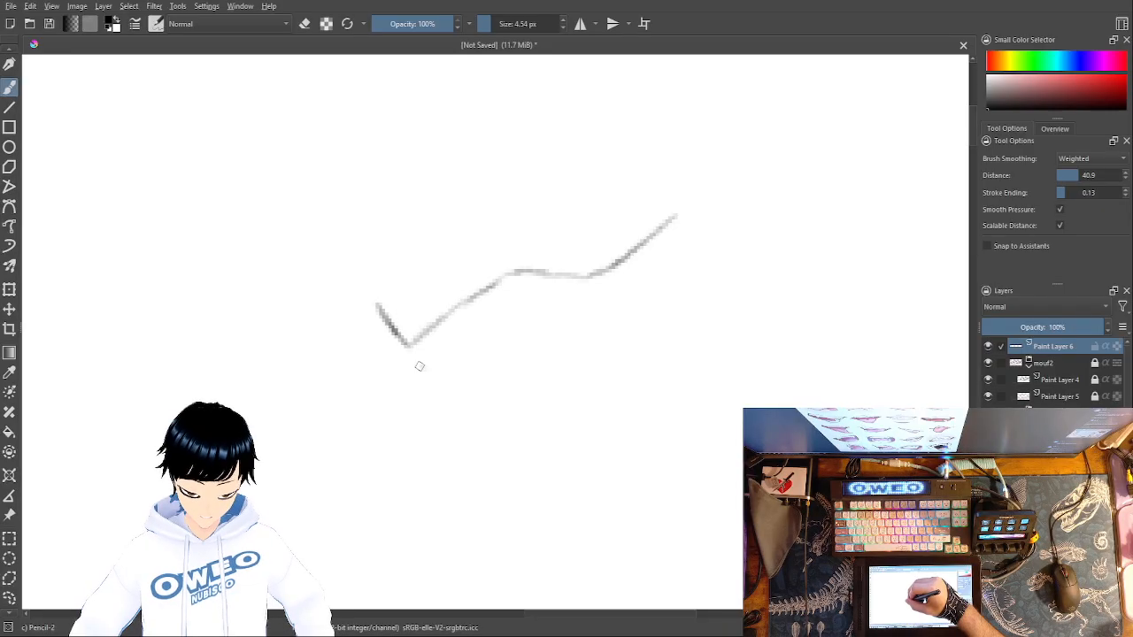
{"action": "mouse_move", "coordinate": [423, 370]}
{"action": "left_mouse_down"}
{"action": "mouse_move", "coordinate": [462, 386]}
{"action": "mouse_move", "coordinate": [494, 370]}
{"action": "left_mouse_up"}
{"action": "left_click_drag", "start_coordinate": [542, 357], "coordinate": [638, 358]}
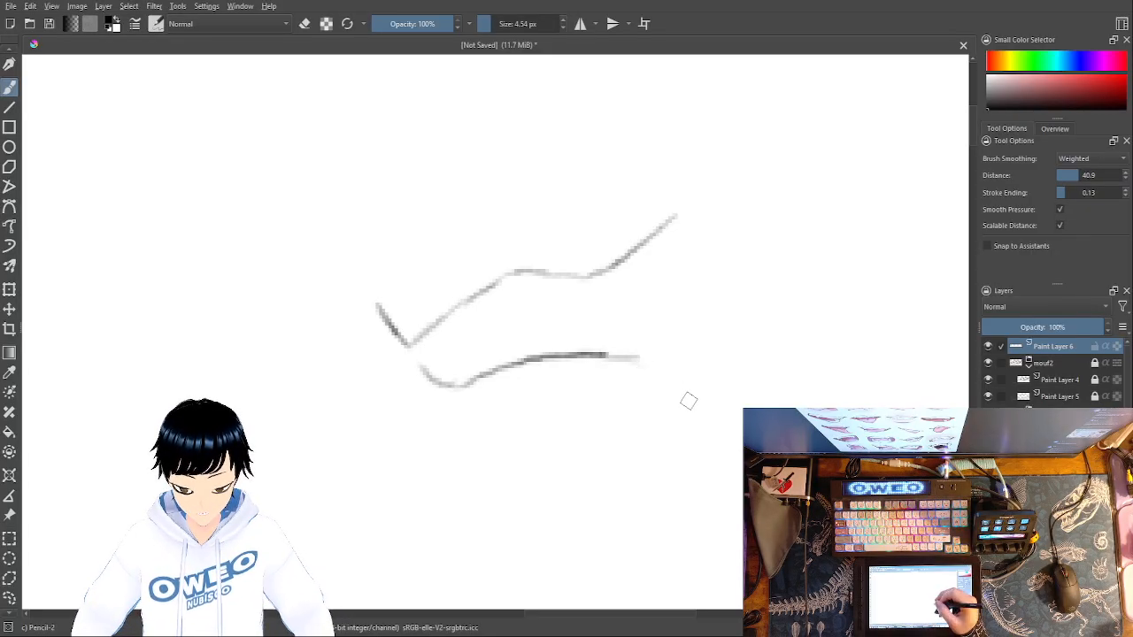
- Thin out the right end of the lower lip line with the small eraser, and return to the Pencil-2 brush
{"action": "right_click", "coordinate": [631, 330]}
{"action": "left_click", "coordinate": [631, 264]}
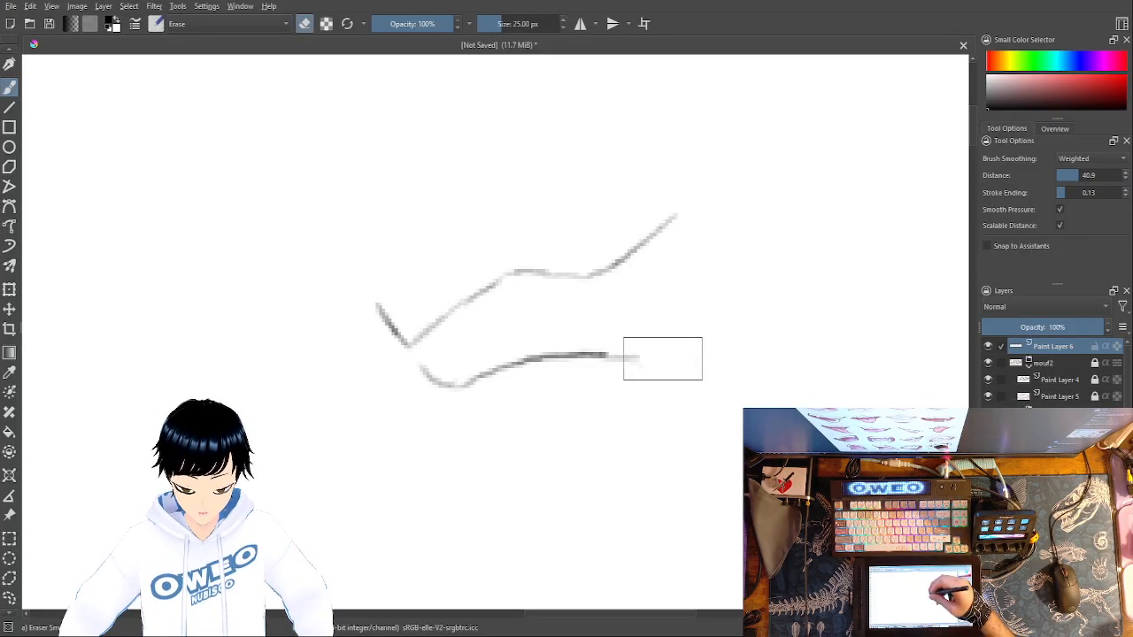
{"action": "mouse_move", "coordinate": [646, 369]}
{"action": "left_mouse_down"}
{"action": "mouse_move", "coordinate": [591, 359]}
{"action": "mouse_move", "coordinate": [566, 371]}
{"action": "left_mouse_up"}
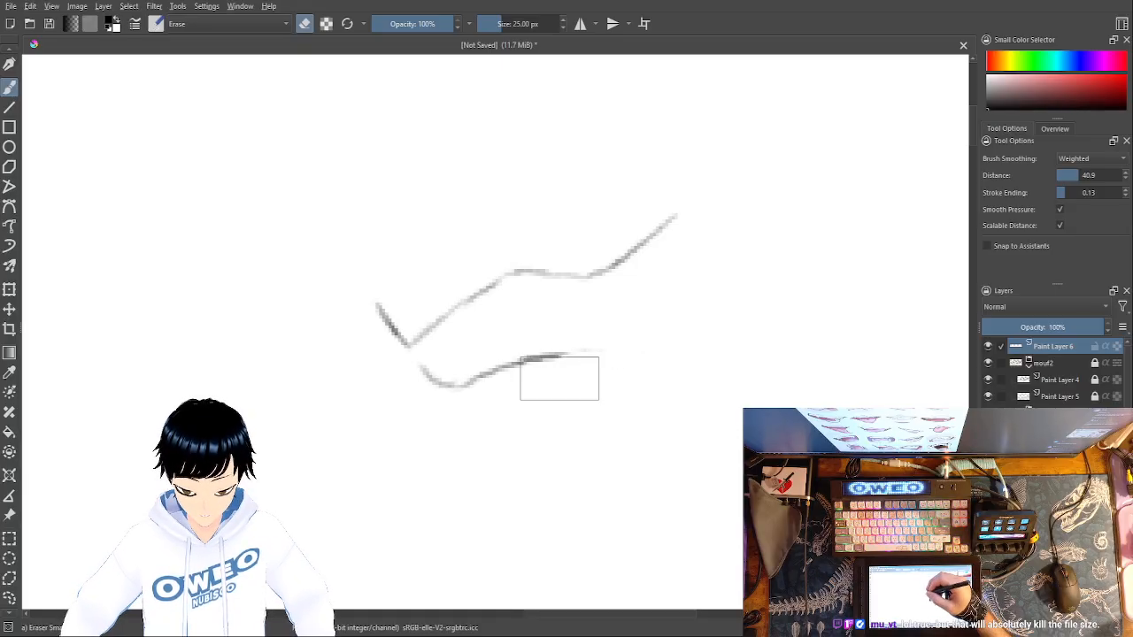
{"action": "right_click", "coordinate": [632, 368]}
{"action": "left_click", "coordinate": [684, 439]}
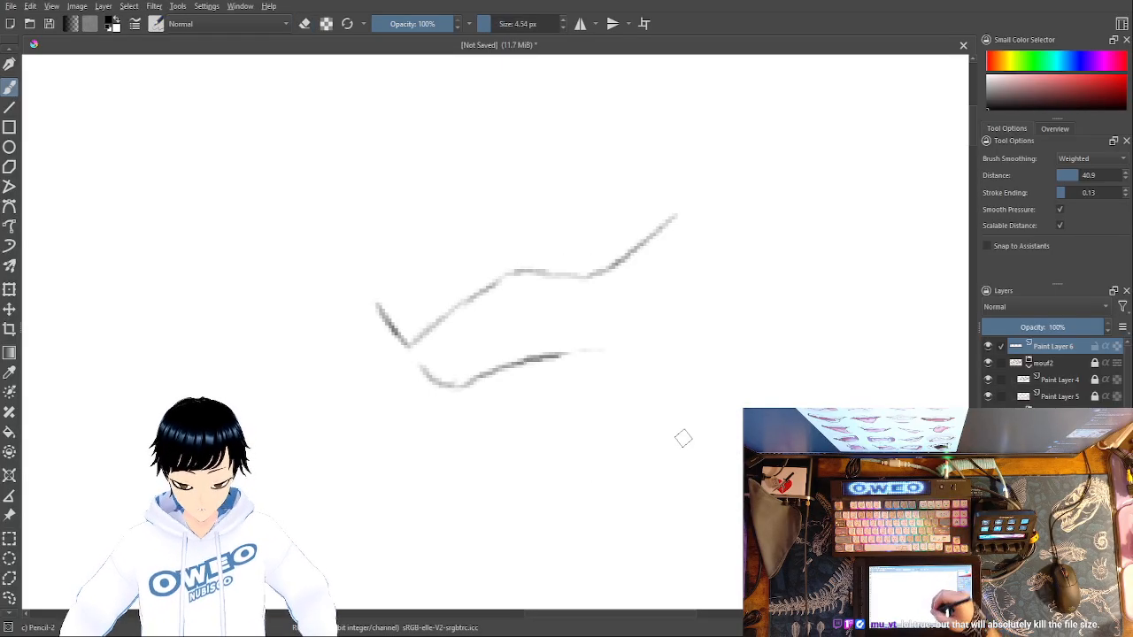
- Draw horizontal pencil test strokes below the mouth and a curved one to its left, and undo them all
{"action": "left_click_drag", "start_coordinate": [421, 485], "coordinate": [770, 493]}
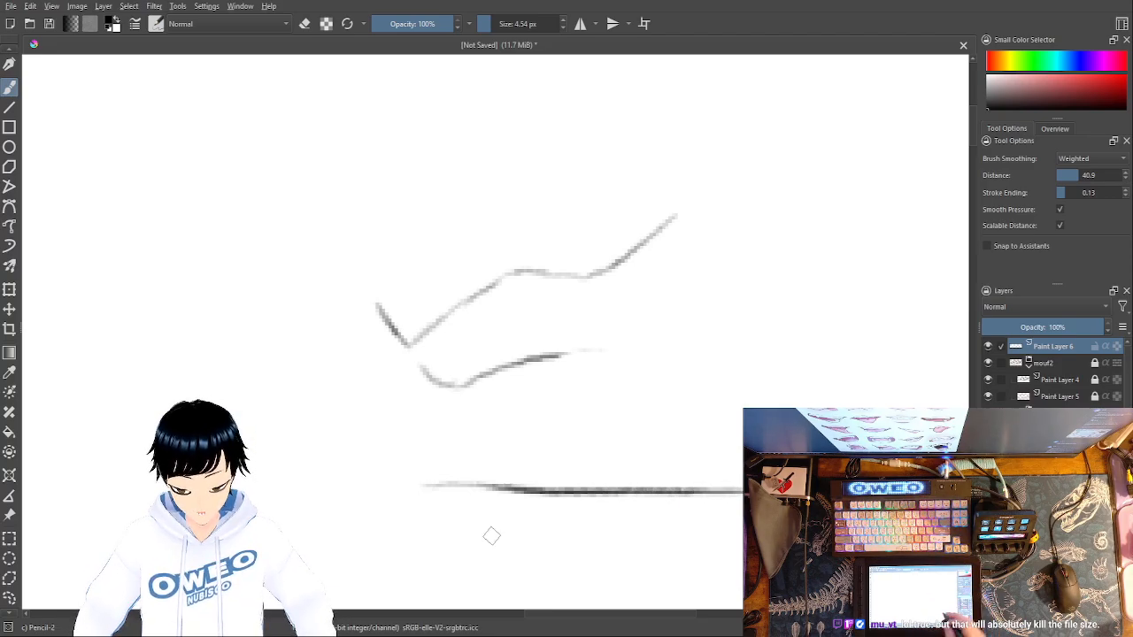
{"action": "left_click_drag", "start_coordinate": [675, 436], "coordinate": [752, 440]}
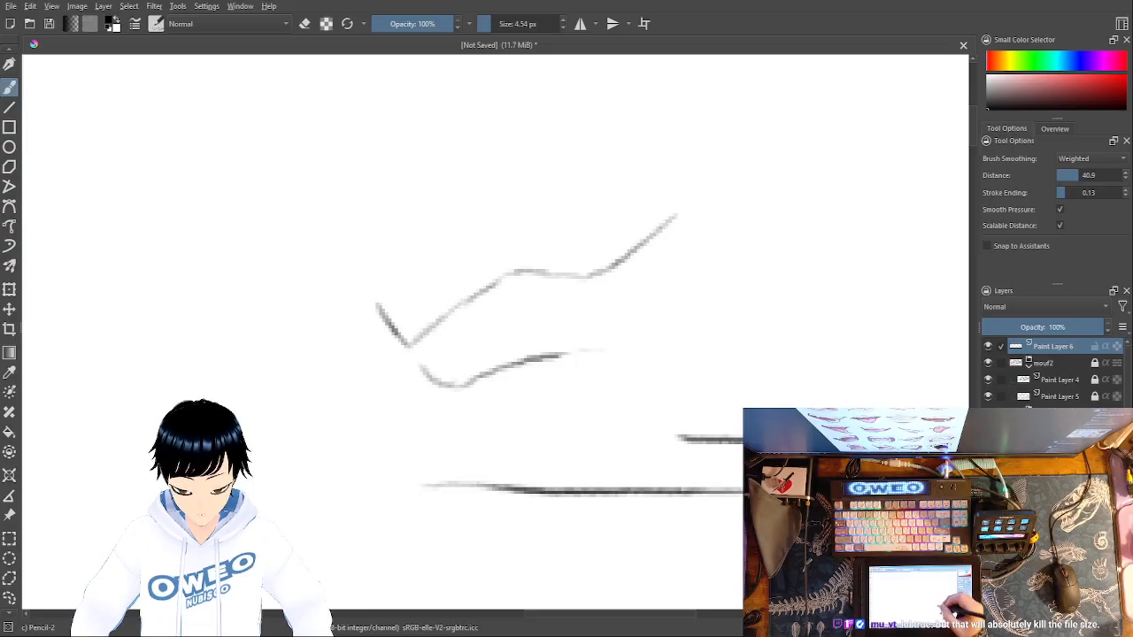
{"action": "left_click_drag", "start_coordinate": [648, 412], "coordinate": [757, 414]}
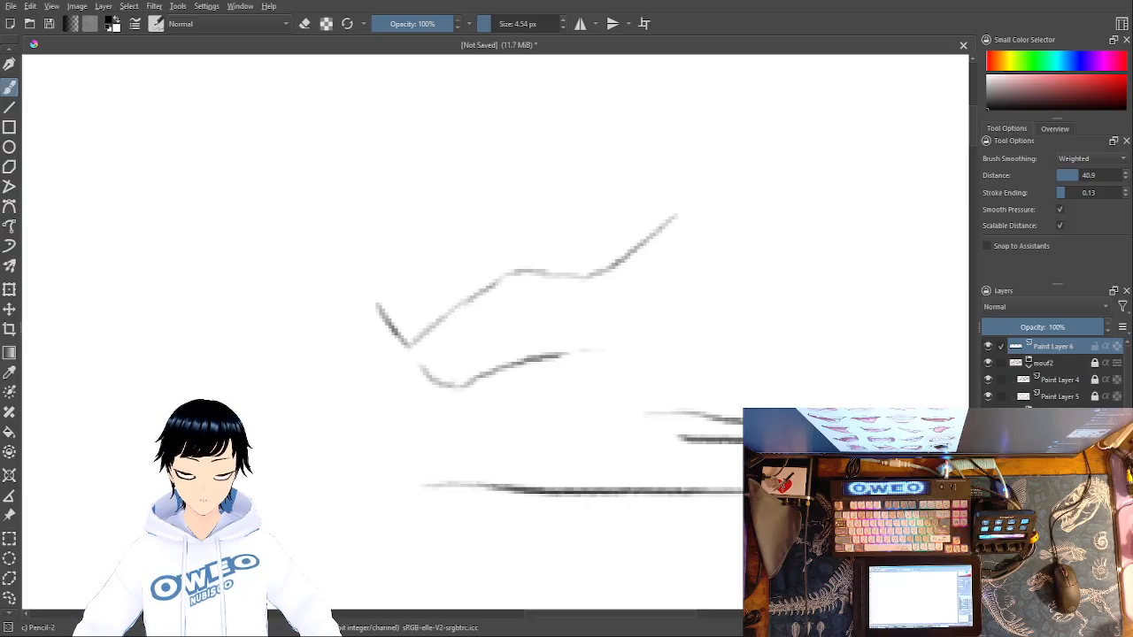
{"action": "left_click_drag", "start_coordinate": [155, 232], "coordinate": [273, 400]}
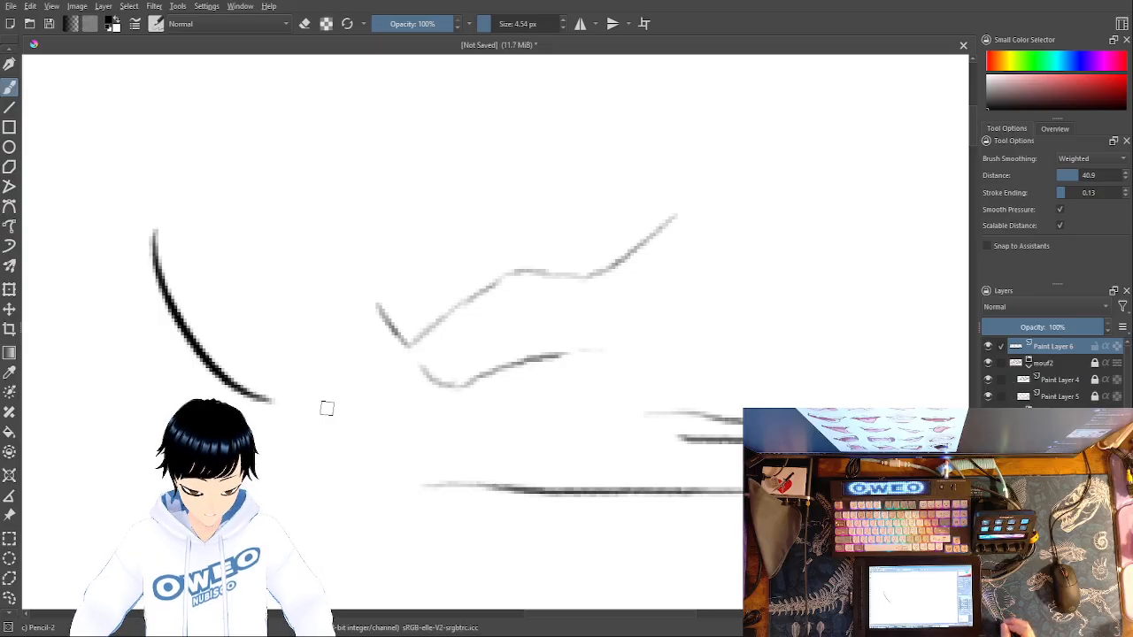
{"action": "key", "text": "ctrl+z"}
{"action": "key", "text": "ctrl+z"}
{"action": "key", "text": "ctrl+z"}
{"action": "key", "text": "ctrl+z"}
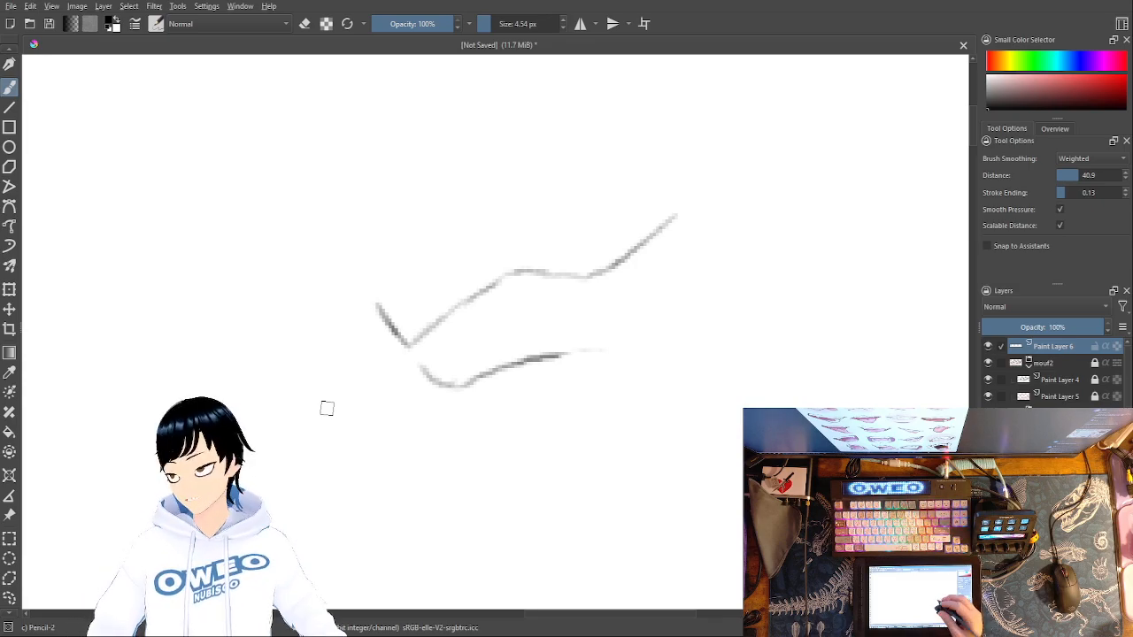
- Set the painting colour to the recent pink and choose the Marker Dry brush
{"action": "right_click", "coordinate": [727, 390]}
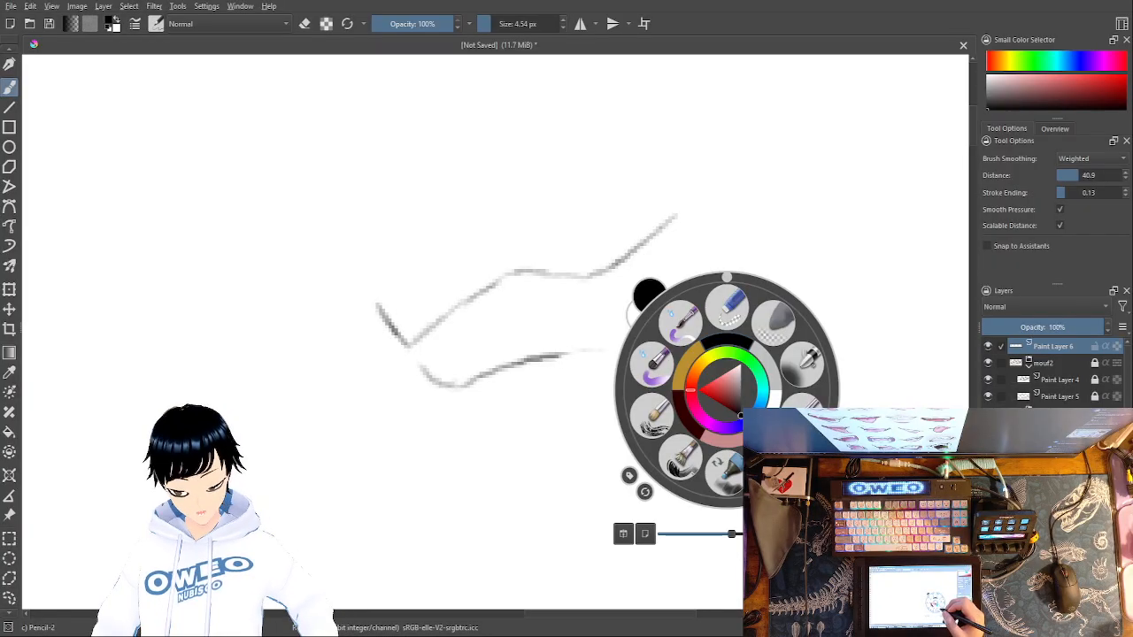
{"action": "left_click", "coordinate": [734, 449]}
{"action": "right_click", "coordinate": [716, 394]}
{"action": "left_click", "coordinate": [733, 469]}
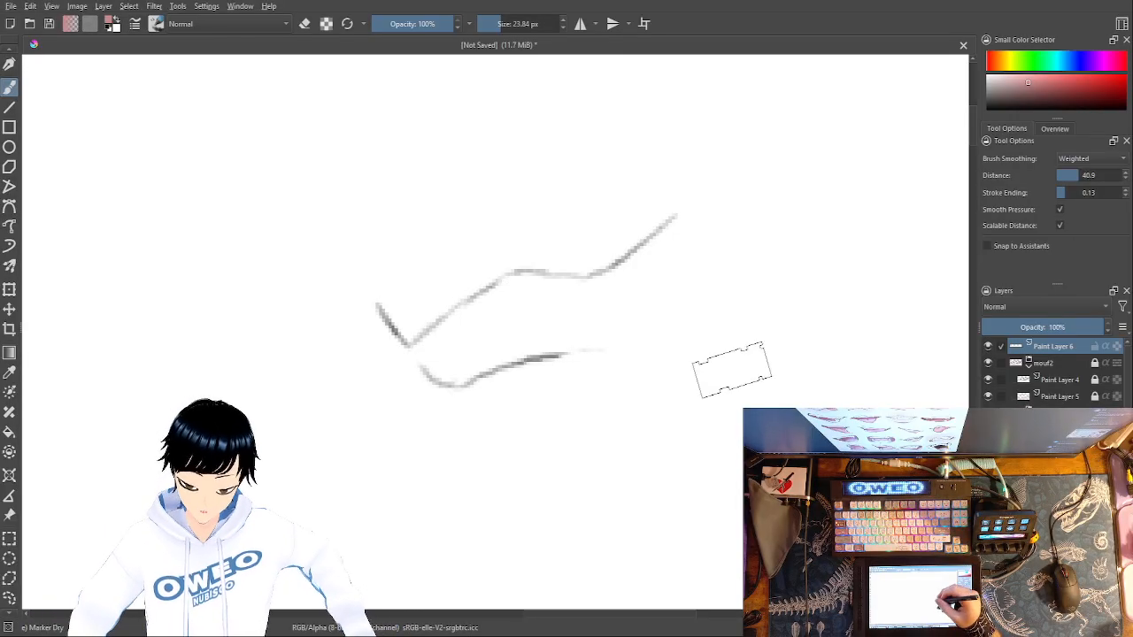
- Try a pink pencil arc beside the lower lip and eraser strokes over it and between the lip lines, undoing the marks
{"action": "right_click", "coordinate": [742, 379]}
{"action": "left_click", "coordinate": [664, 403]}
{"action": "mouse_move", "coordinate": [633, 405]}
{"action": "left_mouse_down"}
{"action": "mouse_move", "coordinate": [693, 369]}
{"action": "mouse_move", "coordinate": [718, 381]}
{"action": "left_mouse_up"}
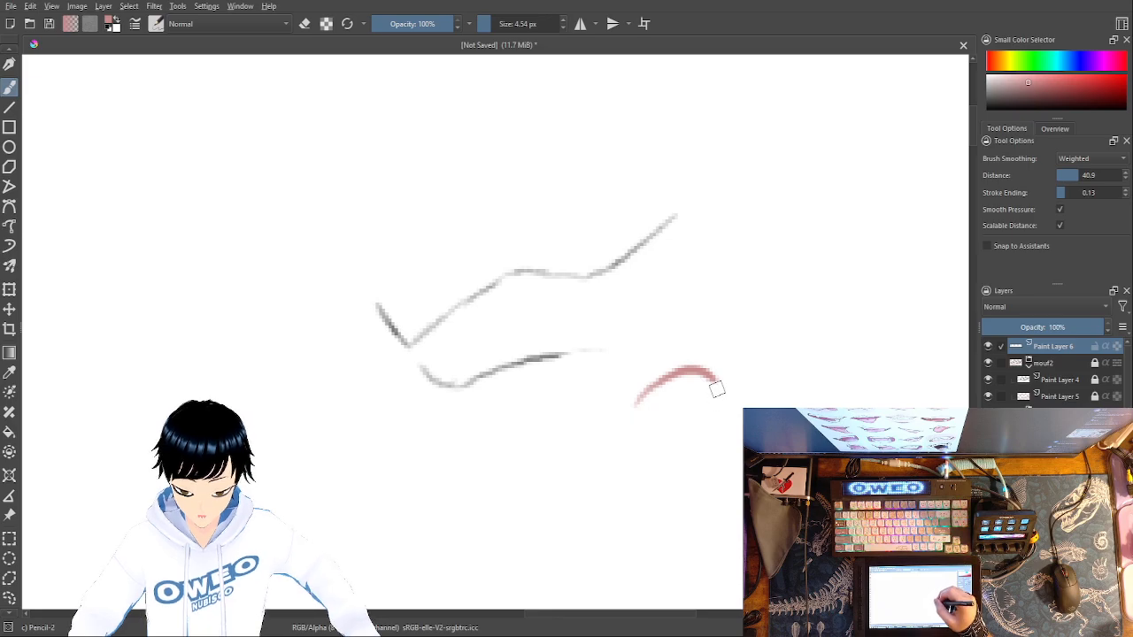
{"action": "right_click", "coordinate": [761, 414]}
{"action": "left_click", "coordinate": [763, 334]}
{"action": "mouse_move", "coordinate": [728, 398]}
{"action": "left_mouse_down"}
{"action": "mouse_move", "coordinate": [687, 385]}
{"action": "mouse_move", "coordinate": [679, 419]}
{"action": "mouse_move", "coordinate": [709, 409]}
{"action": "mouse_move", "coordinate": [689, 376]}
{"action": "left_mouse_up"}
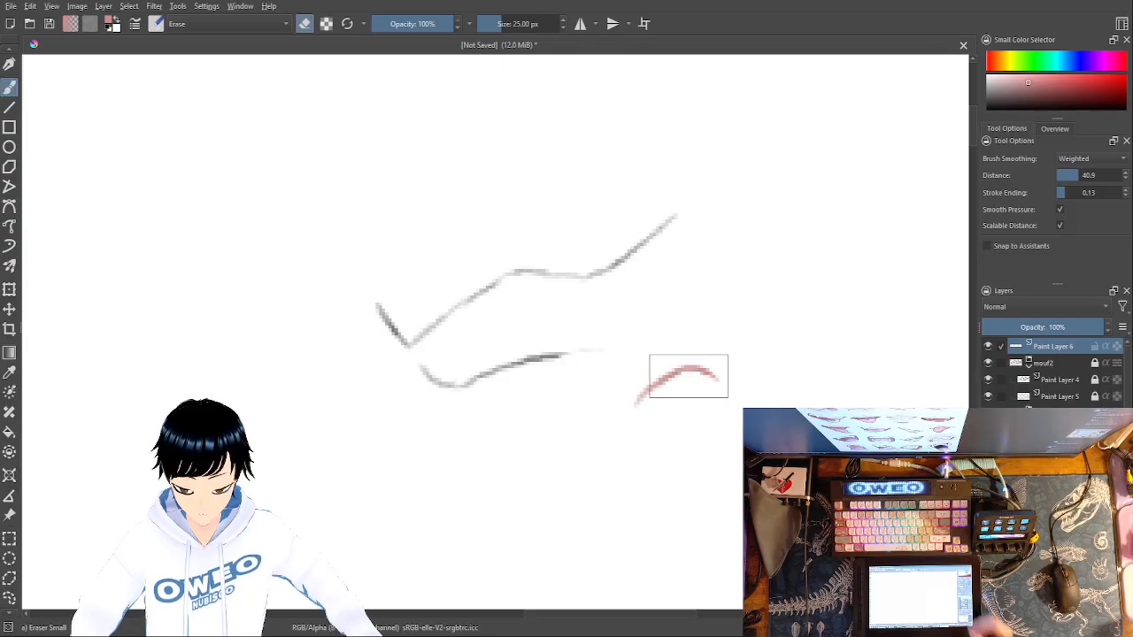
{"action": "key", "text": "ctrl+z"}
{"action": "key", "text": "ctrl+z"}
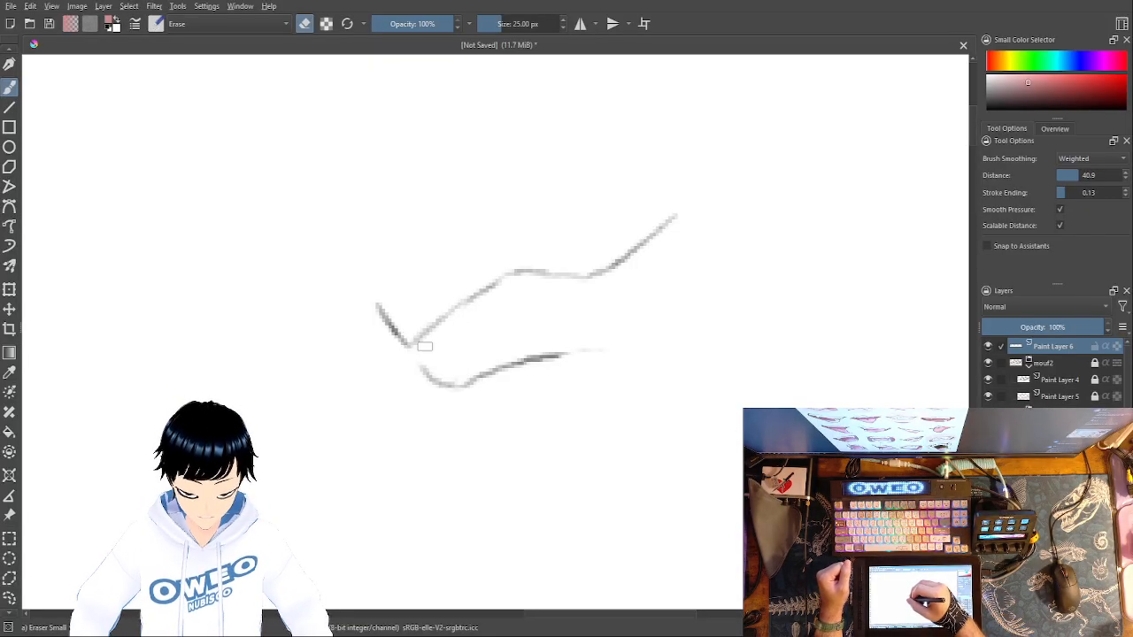
{"action": "mouse_move", "coordinate": [425, 346]}
{"action": "left_mouse_down"}
{"action": "mouse_move", "coordinate": [455, 372]}
{"action": "mouse_move", "coordinate": [472, 355]}
{"action": "left_mouse_up"}
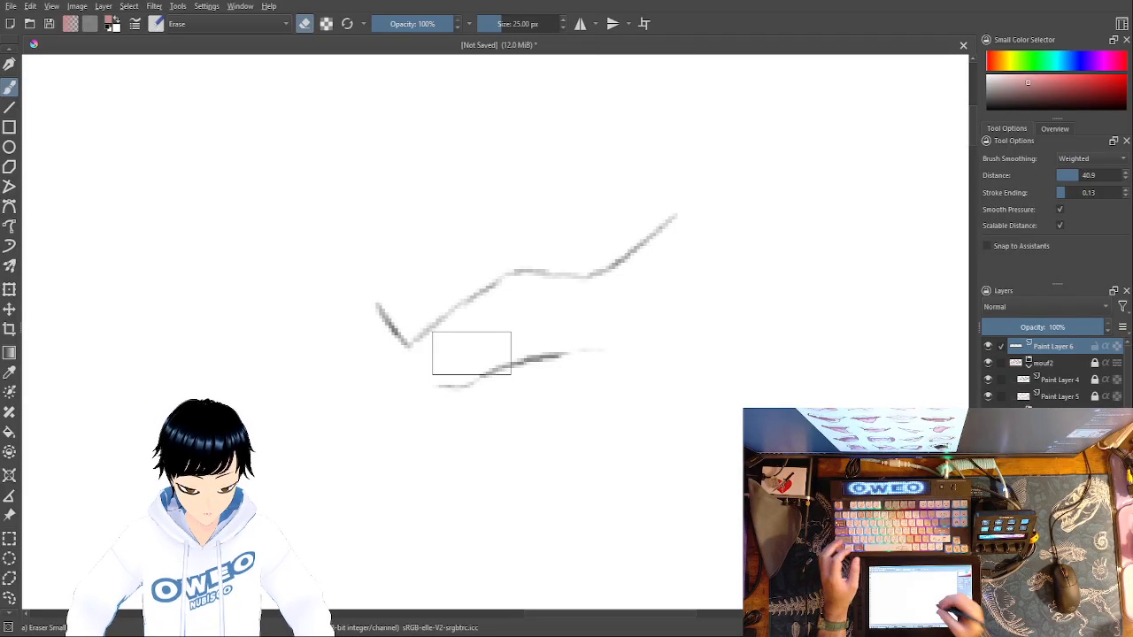
- Shade both lips of the third mouth in pink with the Marker Dry brush on Paint Layer 6, darkening along the mouth line
{"action": "right_click", "coordinate": [765, 441]}
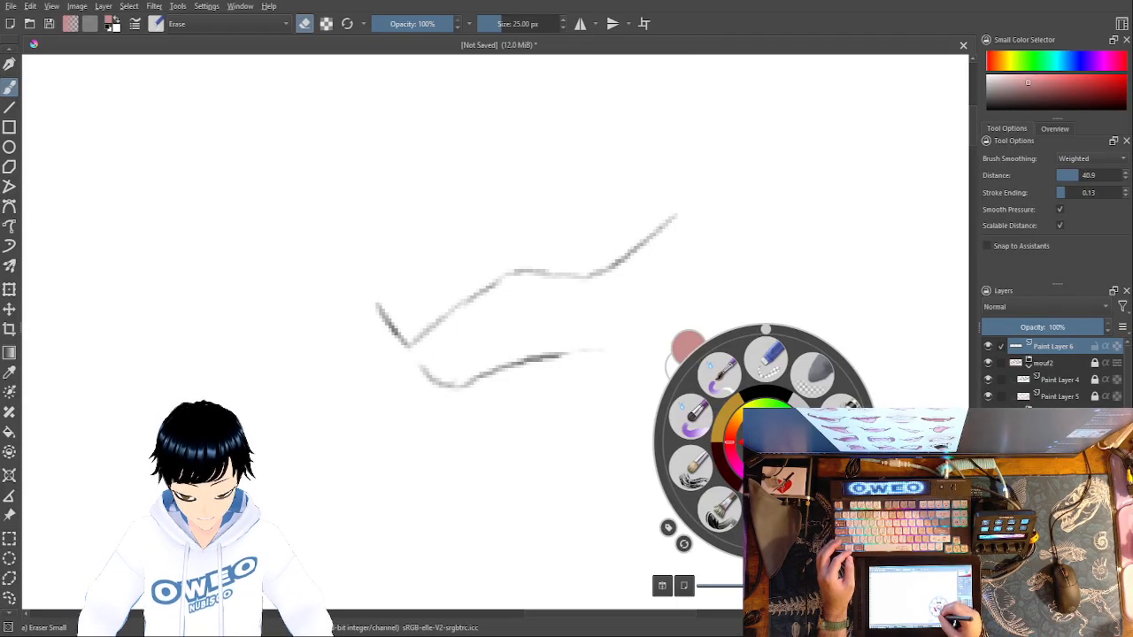
{"action": "left_click", "coordinate": [814, 507]}
{"action": "right_click", "coordinate": [771, 440]}
{"action": "left_click", "coordinate": [819, 505]}
{"action": "right_click", "coordinate": [781, 439]}
{"action": "left_click", "coordinate": [829, 503]}
{"action": "mouse_move", "coordinate": [437, 342]}
{"action": "left_mouse_down"}
{"action": "mouse_move", "coordinate": [447, 342]}
{"action": "mouse_move", "coordinate": [466, 328]}
{"action": "mouse_move", "coordinate": [617, 338]}
{"action": "mouse_move", "coordinate": [641, 320]}
{"action": "mouse_move", "coordinate": [657, 261]}
{"action": "mouse_move", "coordinate": [679, 248]}
{"action": "mouse_move", "coordinate": [643, 219]}
{"action": "mouse_move", "coordinate": [649, 249]}
{"action": "mouse_move", "coordinate": [622, 259]}
{"action": "mouse_move", "coordinate": [598, 305]}
{"action": "mouse_move", "coordinate": [500, 284]}
{"action": "mouse_move", "coordinate": [415, 319]}
{"action": "left_mouse_up"}
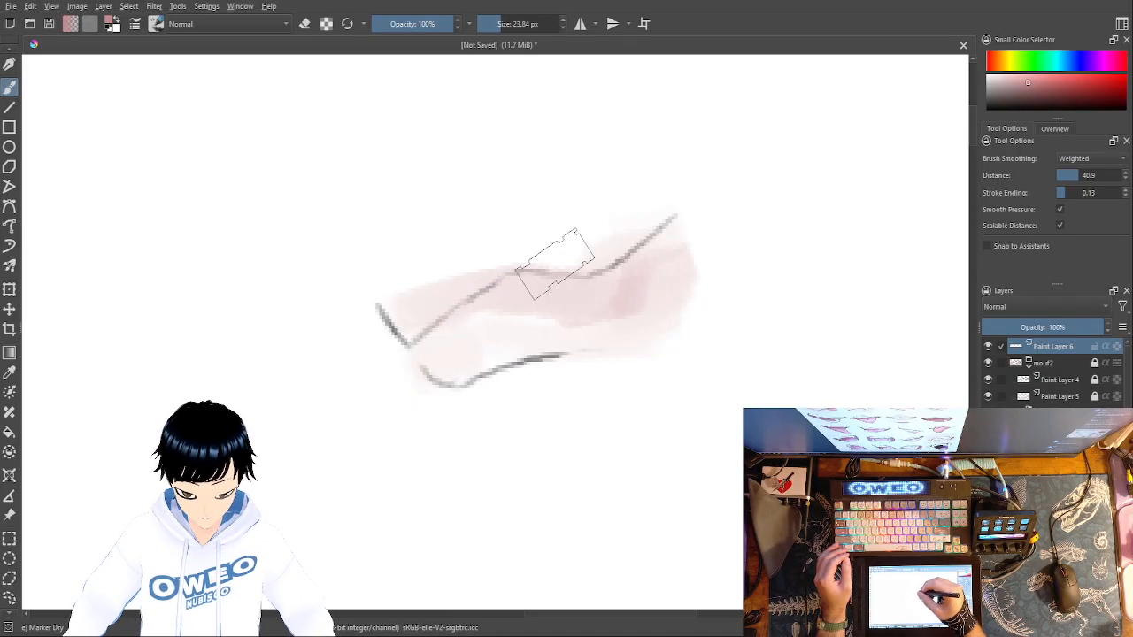
{"action": "key", "text": "ctrl+z"}
{"action": "mouse_move", "coordinate": [675, 232]}
{"action": "left_mouse_down"}
{"action": "mouse_move", "coordinate": [614, 263]}
{"action": "mouse_move", "coordinate": [582, 255]}
{"action": "mouse_move", "coordinate": [525, 270]}
{"action": "mouse_move", "coordinate": [434, 324]}
{"action": "left_mouse_up"}
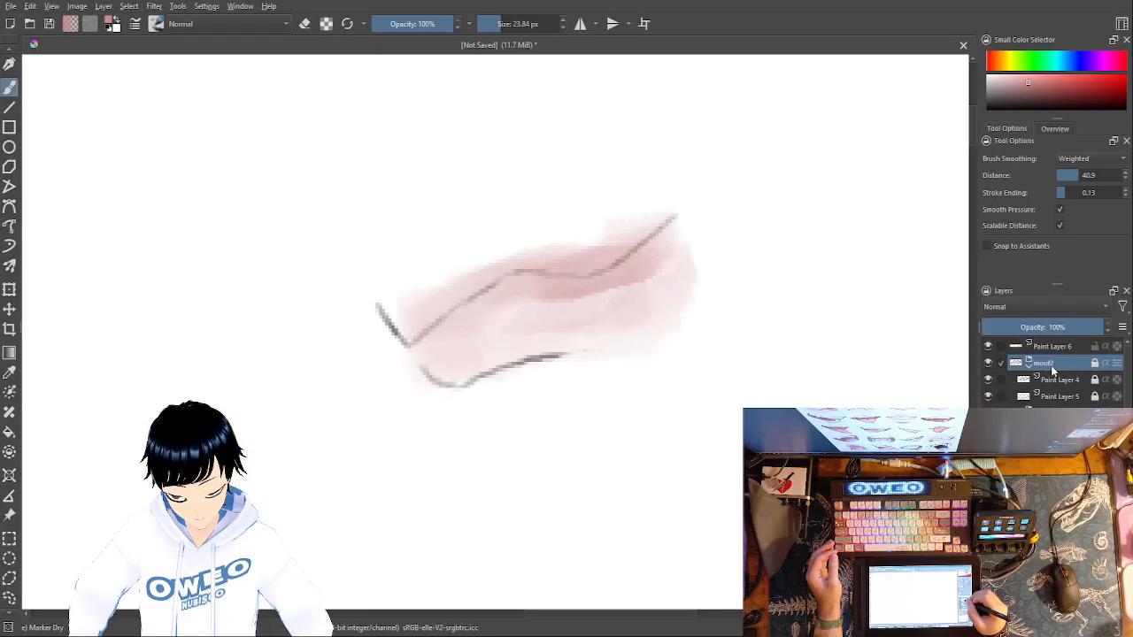
- Undo the pink lip shading on Paint Layer 6
{"action": "key", "text": "ctrl+z"}
{"action": "key", "text": "ctrl+z"}
{"action": "key", "text": "ctrl+z"}
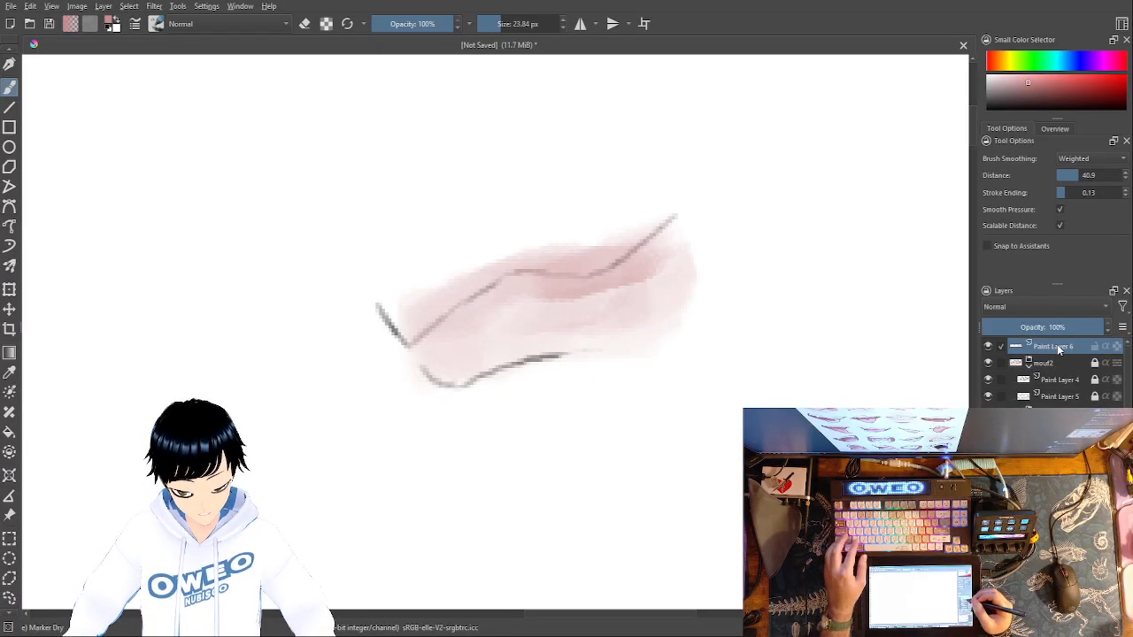
{"action": "key", "text": "ctrl+z"}
{"action": "key", "text": "ctrl+z"}
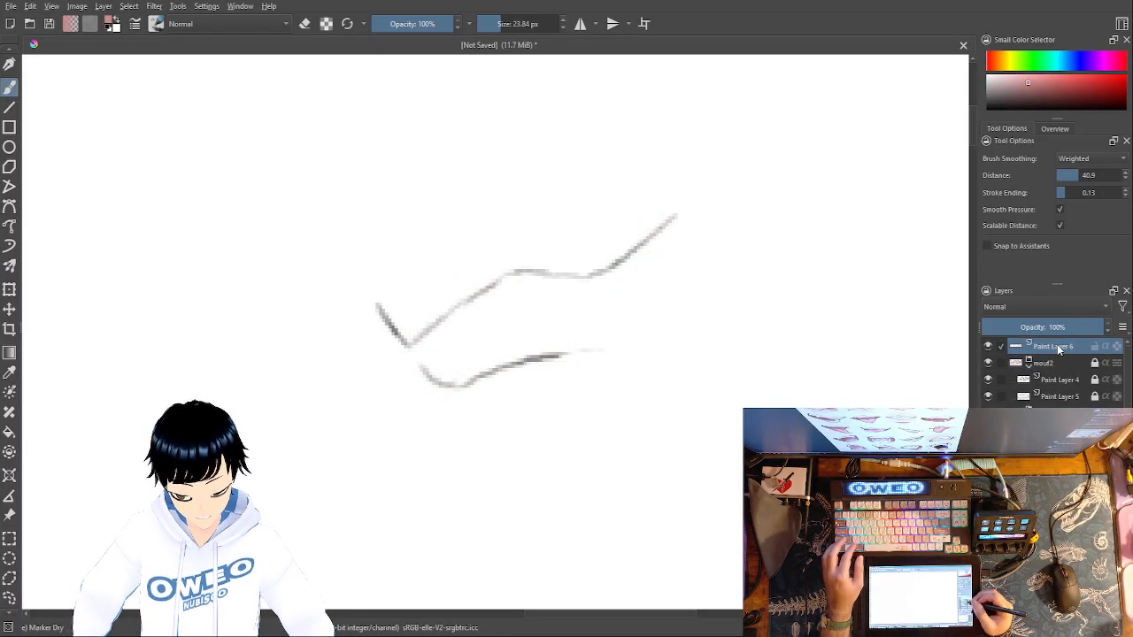
- Add a new paint layer above Paint Layer 6 and shade the third mouth's lips on it in pink, keeping that layer active
{"action": "key", "text": "Insert"}
{"action": "mouse_move", "coordinate": [381, 310]}
{"action": "left_mouse_down"}
{"action": "mouse_move", "coordinate": [467, 309]}
{"action": "mouse_move", "coordinate": [551, 263]}
{"action": "mouse_move", "coordinate": [645, 252]}
{"action": "mouse_move", "coordinate": [575, 331]}
{"action": "mouse_move", "coordinate": [476, 368]}
{"action": "mouse_move", "coordinate": [448, 336]}
{"action": "mouse_move", "coordinate": [531, 309]}
{"action": "mouse_move", "coordinate": [572, 274]}
{"action": "mouse_move", "coordinate": [611, 297]}
{"action": "mouse_move", "coordinate": [576, 316]}
{"action": "mouse_move", "coordinate": [490, 301]}
{"action": "mouse_move", "coordinate": [435, 316]}
{"action": "mouse_move", "coordinate": [442, 344]}
{"action": "mouse_move", "coordinate": [488, 278]}
{"action": "mouse_move", "coordinate": [631, 242]}
{"action": "mouse_move", "coordinate": [658, 223]}
{"action": "left_mouse_up"}
{"action": "left_click", "coordinate": [1056, 361]}
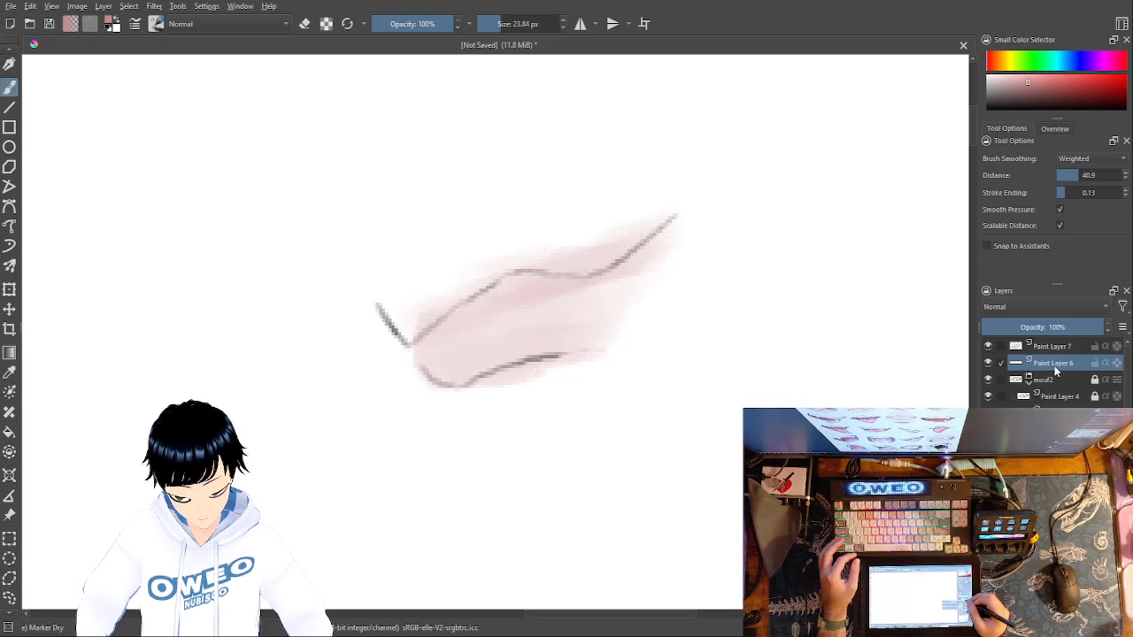
{"action": "left_click_drag", "start_coordinate": [1056, 373], "coordinate": [1062, 352]}
{"action": "left_click_drag", "start_coordinate": [1062, 346], "coordinate": [1054, 350]}
{"action": "left_click", "coordinate": [1055, 364]}
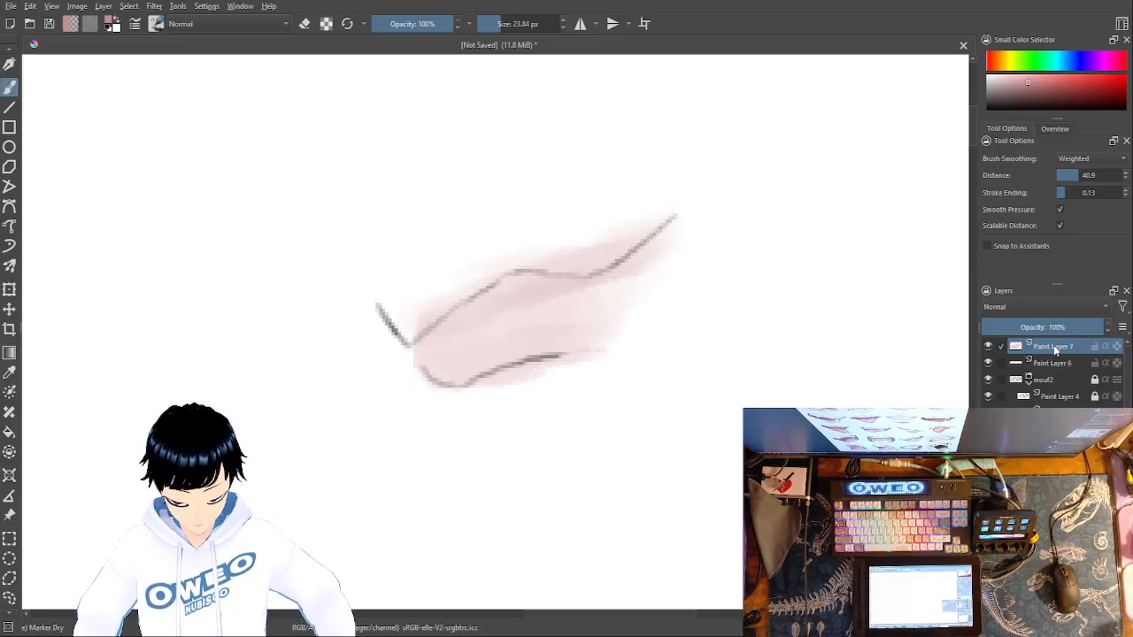
- Paint small white highlight strokes on the third mouth's lower lip on Paint Layer 7 with the Marker Dry brush at 2.56 px
{"action": "right_click", "coordinate": [627, 440]}
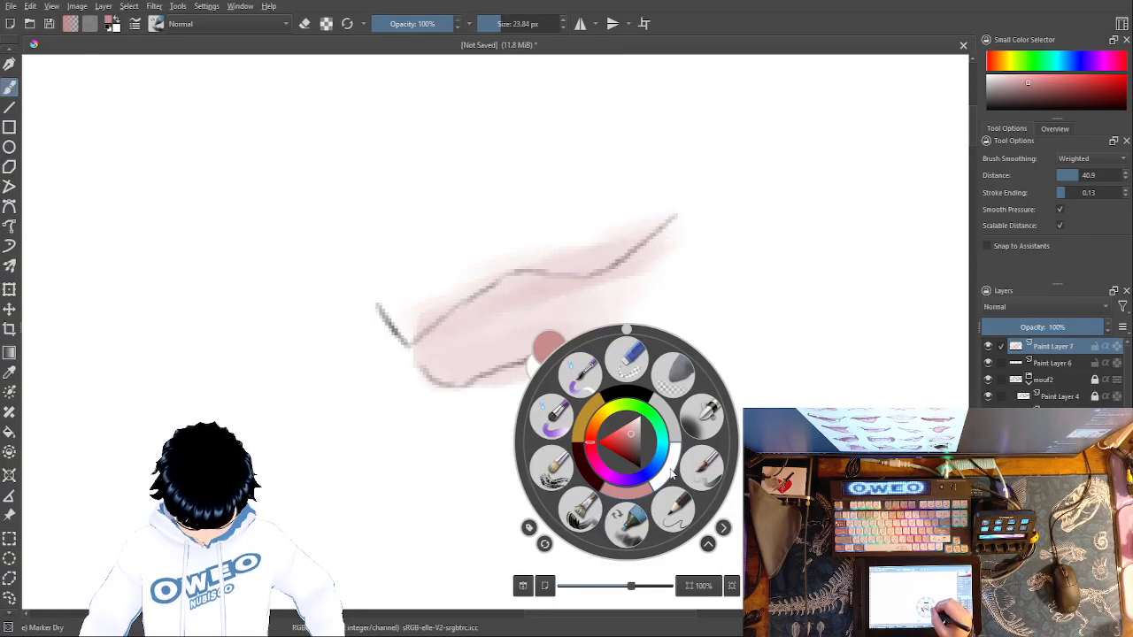
{"action": "left_click", "coordinate": [670, 470]}
{"action": "left_click_drag", "start_coordinate": [496, 22], "coordinate": [488, 24]}
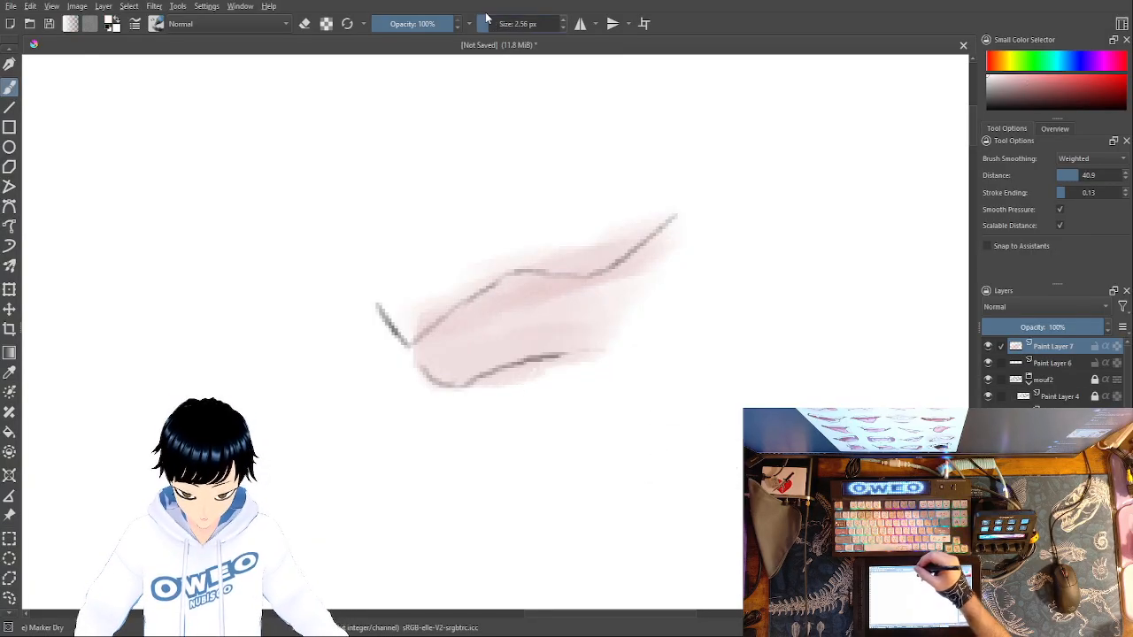
{"action": "key", "text": "ctrl+plus"}
{"action": "key", "text": "ctrl+plus"}
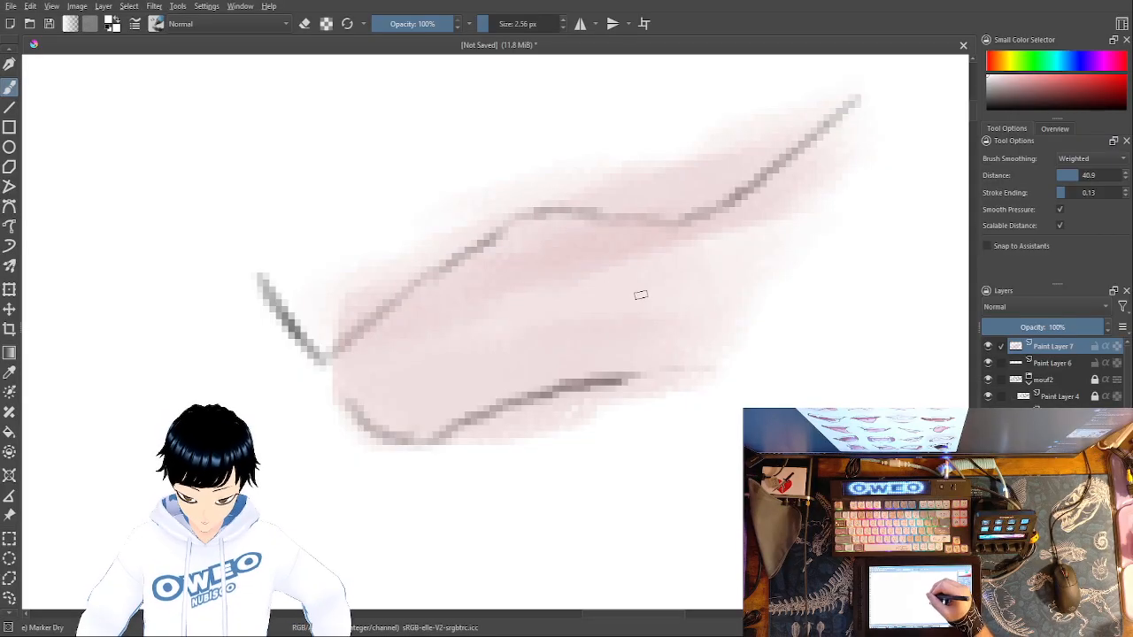
{"action": "mouse_move", "coordinate": [637, 290]}
{"action": "left_mouse_down"}
{"action": "mouse_move", "coordinate": [647, 280]}
{"action": "mouse_move", "coordinate": [641, 289]}
{"action": "left_mouse_up"}
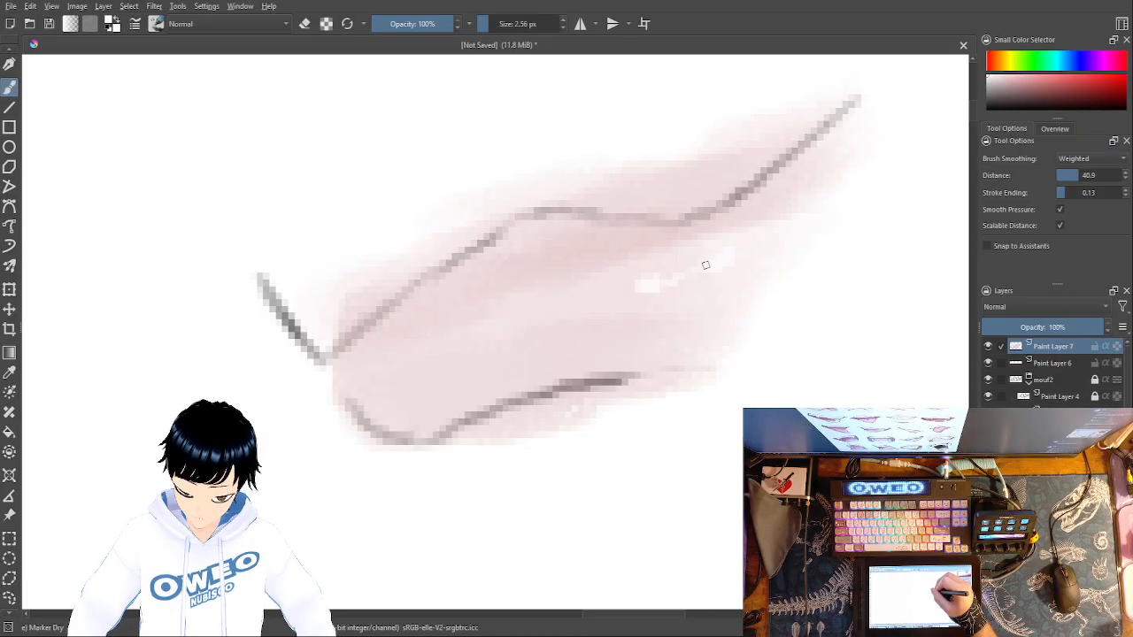
{"action": "left_click_drag", "start_coordinate": [689, 266], "coordinate": [628, 276]}
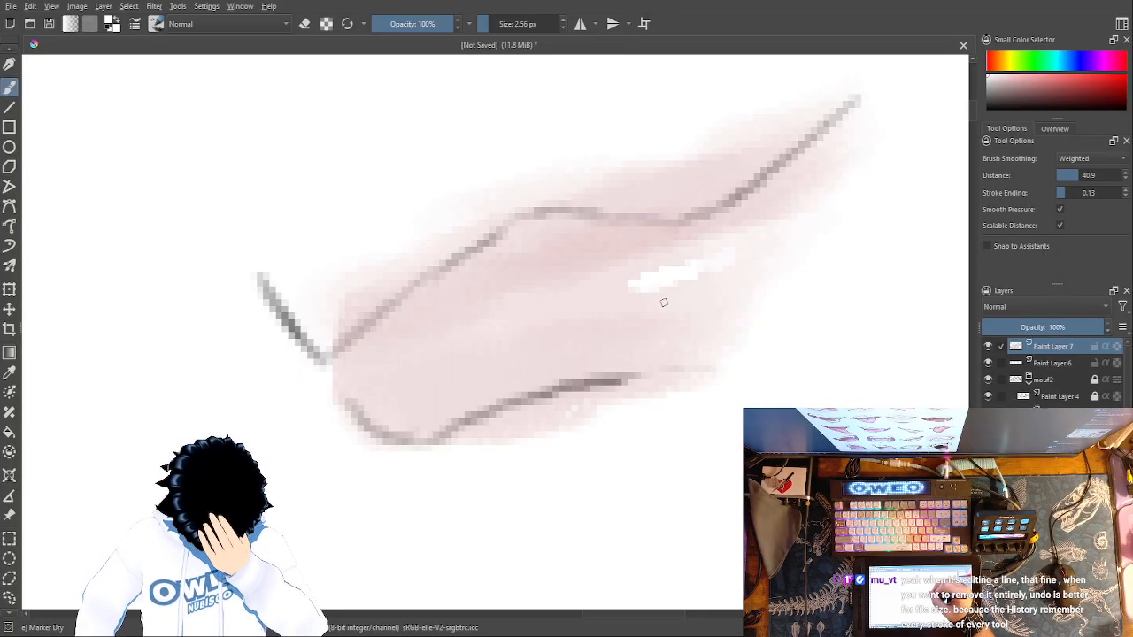
{"action": "left_click_drag", "start_coordinate": [665, 306], "coordinate": [681, 294]}
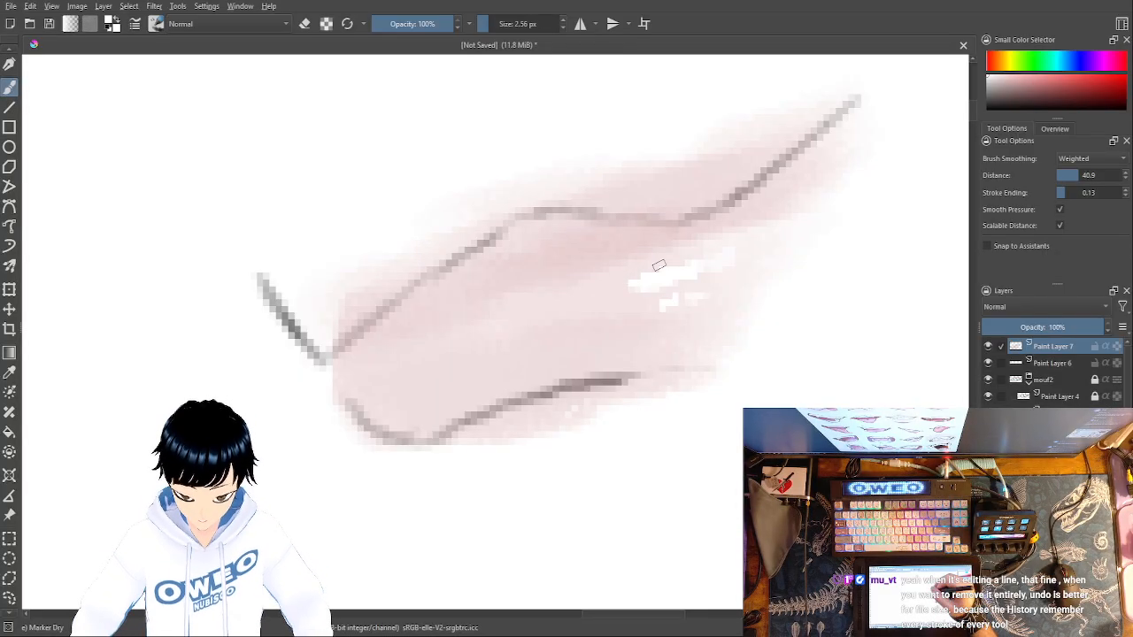
{"action": "left_click_drag", "start_coordinate": [679, 251], "coordinate": [693, 246]}
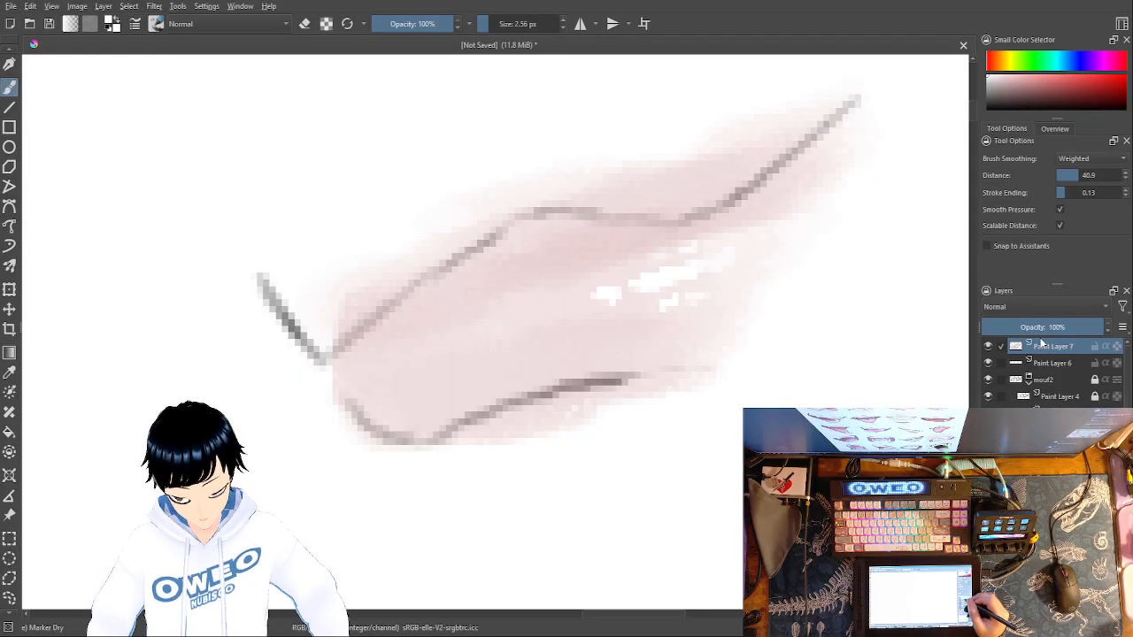
- Redraw the third mouth's central line and lower lip line darker on Paint Layer 6 with the black Pencil-2 brush at 4.54 px
{"action": "left_click", "coordinate": [1055, 363]}
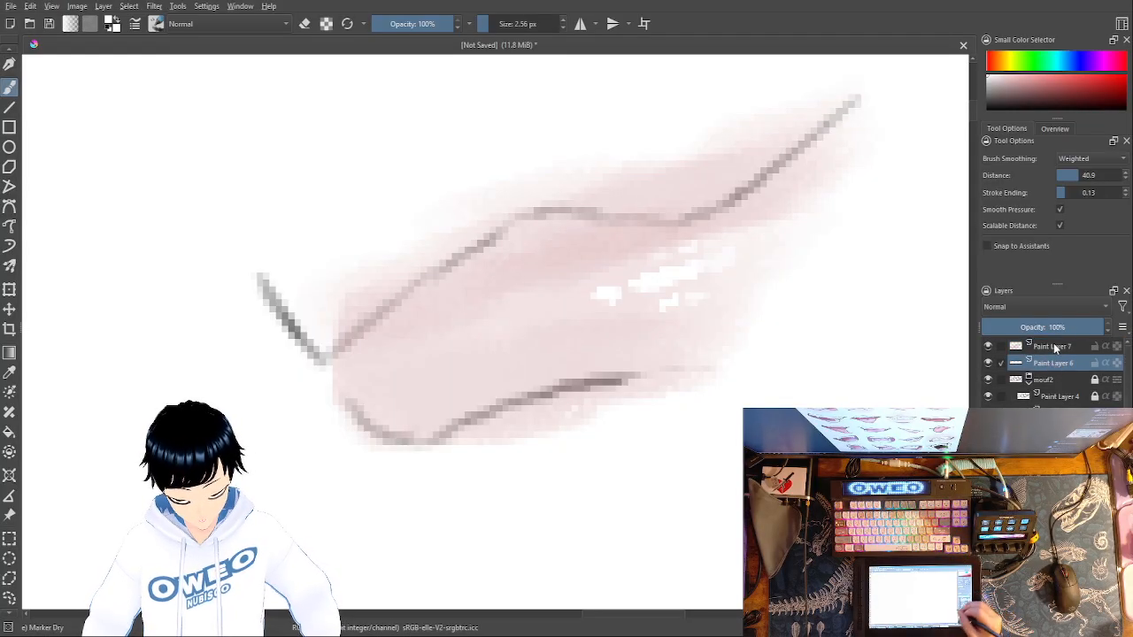
{"action": "right_click", "coordinate": [832, 428]}
{"action": "left_click", "coordinate": [837, 508]}
{"action": "right_click", "coordinate": [833, 487]}
{"action": "left_click", "coordinate": [837, 395]}
{"action": "right_click", "coordinate": [850, 395]}
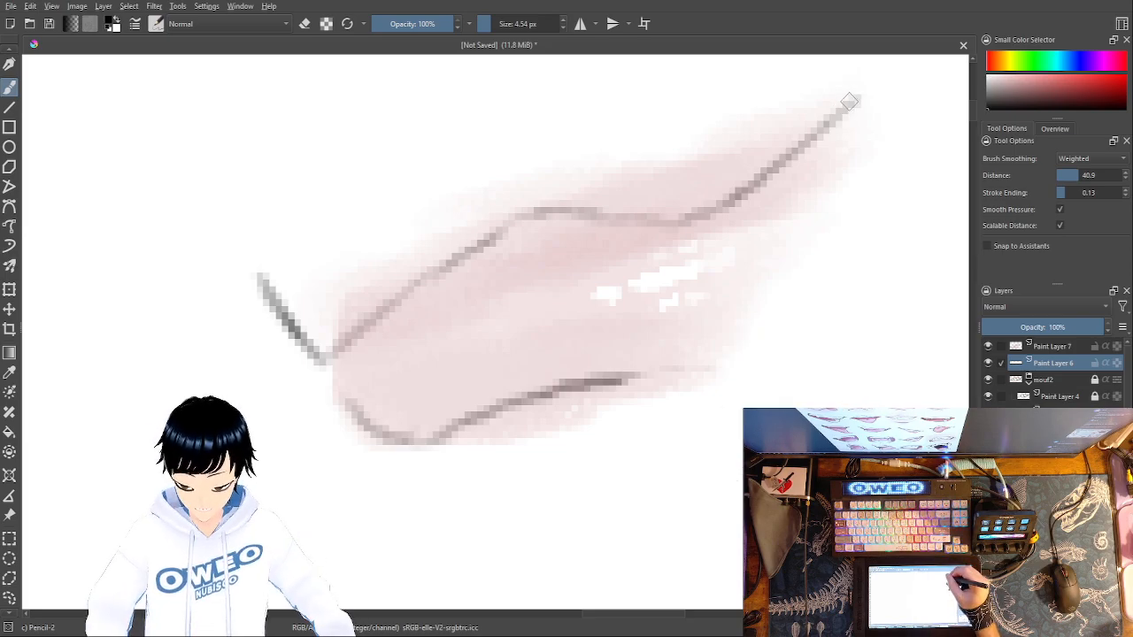
{"action": "mouse_move", "coordinate": [818, 131]}
{"action": "left_mouse_down"}
{"action": "mouse_move", "coordinate": [718, 210]}
{"action": "mouse_move", "coordinate": [679, 221]}
{"action": "mouse_move", "coordinate": [542, 209]}
{"action": "mouse_move", "coordinate": [505, 219]}
{"action": "mouse_move", "coordinate": [330, 347]}
{"action": "mouse_move", "coordinate": [305, 347]}
{"action": "mouse_move", "coordinate": [240, 255]}
{"action": "left_mouse_up"}
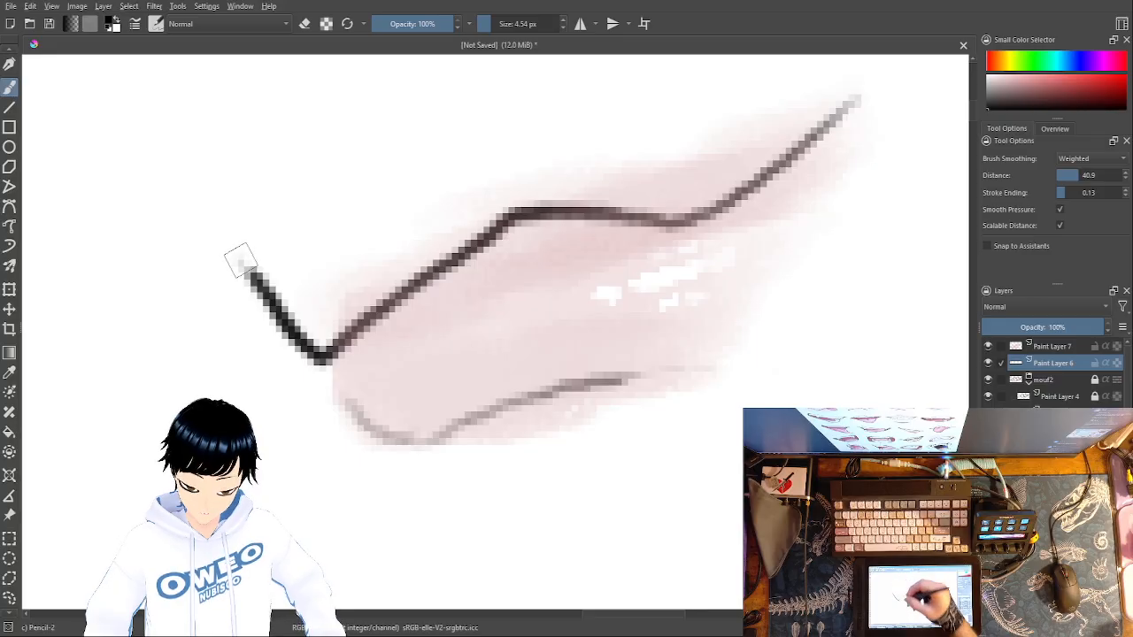
{"action": "mouse_move", "coordinate": [359, 420]}
{"action": "left_mouse_down"}
{"action": "mouse_move", "coordinate": [420, 444]}
{"action": "mouse_move", "coordinate": [498, 401]}
{"action": "mouse_move", "coordinate": [682, 367]}
{"action": "left_mouse_up"}
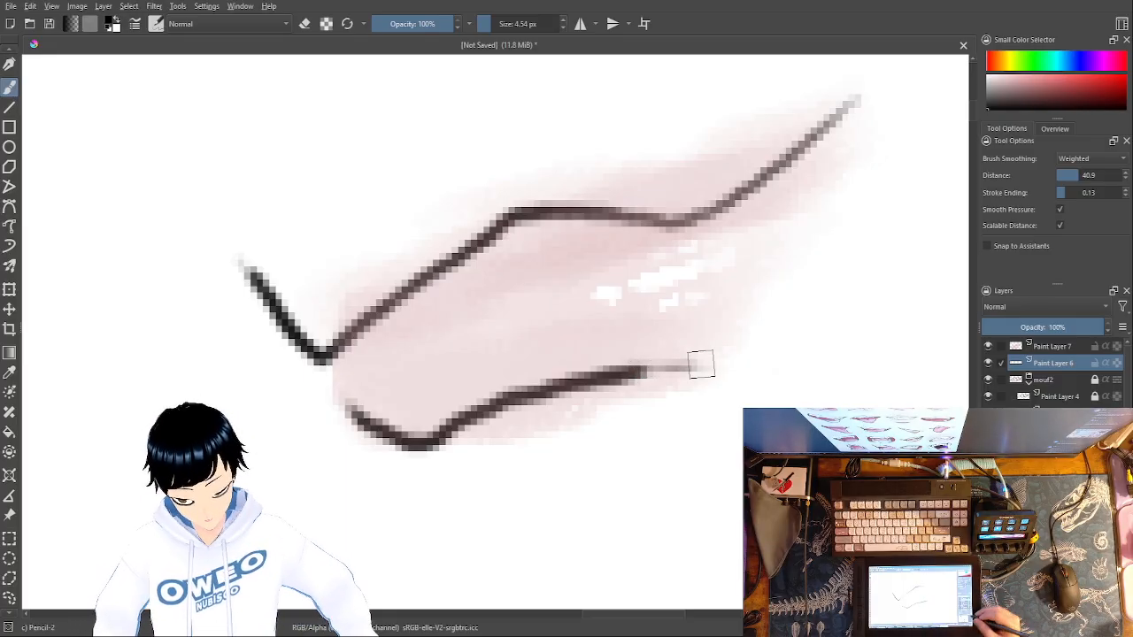
- Examine the redrawn third mouth beside the two finished mouths
{"action": "key", "text": "minus"}
{"action": "key", "text": "minus"}
{"action": "key", "text": "minus"}
{"action": "key", "text": "minus"}
{"action": "key", "text": "minus"}
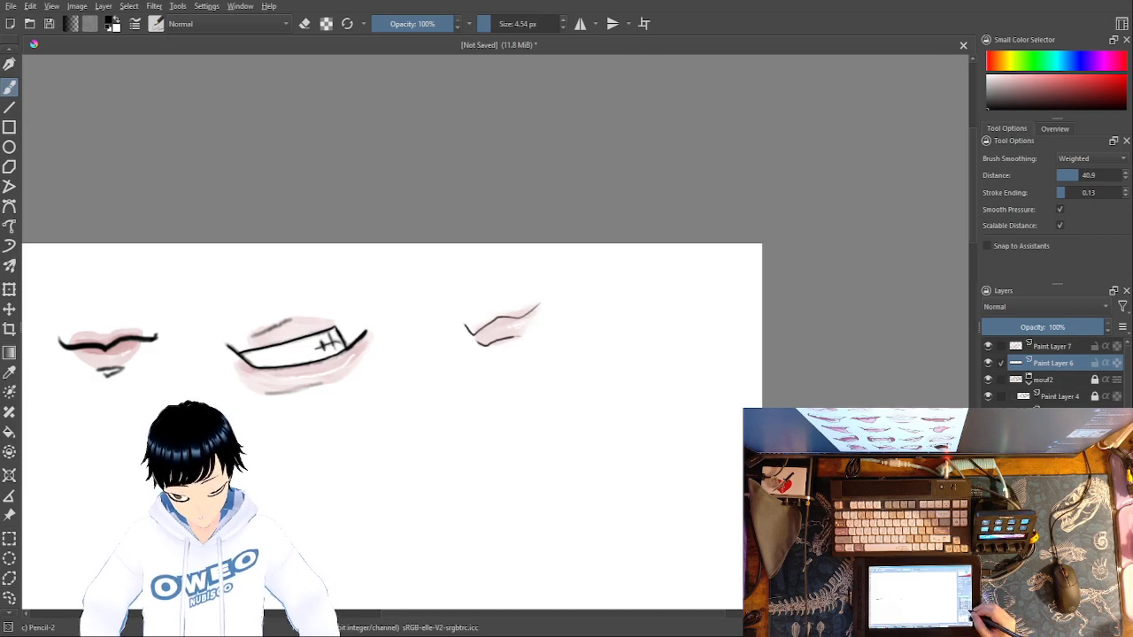
{"action": "key", "text": "ctrl+minus"}
{"action": "key", "text": "ctrl+minus"}
{"action": "key", "text": "ctrl+minus"}
{"action": "key", "text": "ctrl+plus"}
{"action": "key", "text": "ctrl+plus"}
{"action": "key", "text": "ctrl+plus"}
{"action": "key", "text": "ctrl+plus"}
{"action": "key", "text": "ctrl+plus"}
{"action": "key", "text": "ctrl+plus"}
{"action": "key", "text": "ctrl+plus"}
{"action": "key", "text": "ctrl+plus"}
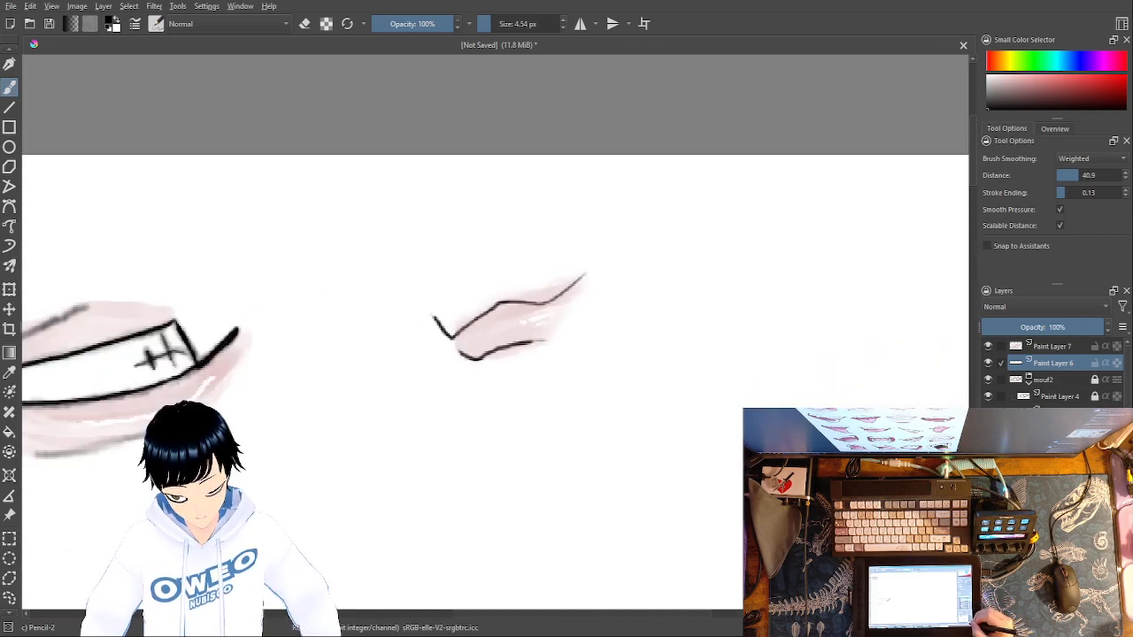
- Deepen the pink shading across both lips of the third mouth on Paint Layer 7 with the Marker Dry brush at 31.73 px
{"action": "left_click", "coordinate": [1053, 347]}
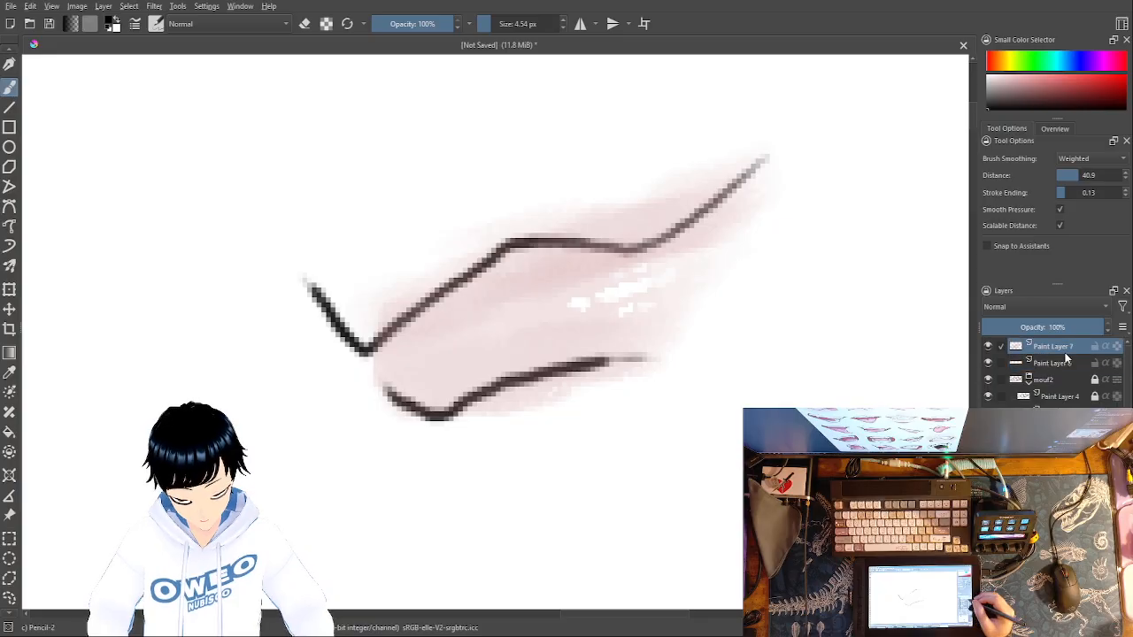
{"action": "right_click", "coordinate": [746, 442]}
{"action": "left_click", "coordinate": [745, 526]}
{"action": "right_click", "coordinate": [753, 496]}
{"action": "left_click", "coordinate": [751, 493]}
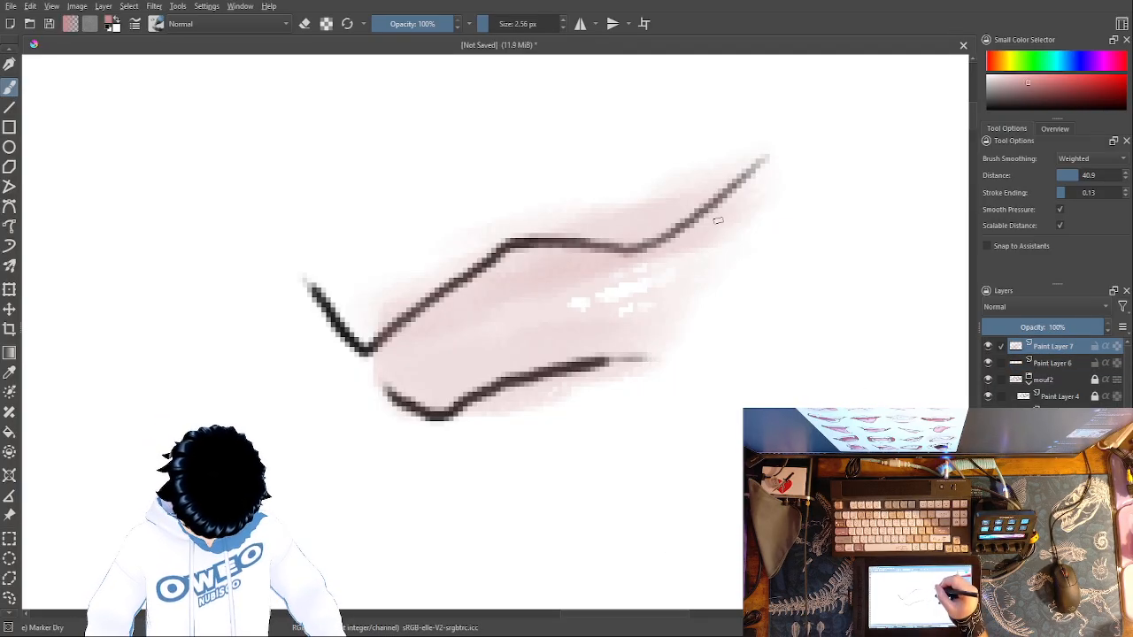
{"action": "left_click", "coordinate": [499, 26]}
{"action": "left_click_drag", "start_coordinate": [499, 27], "coordinate": [503, 26]}
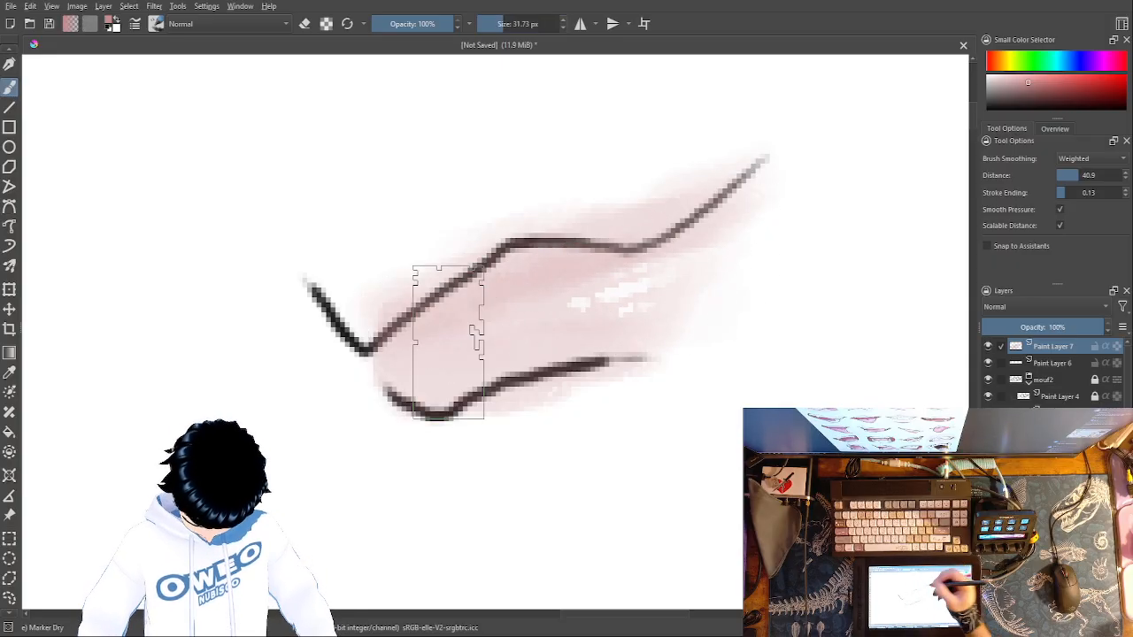
{"action": "mouse_move", "coordinate": [680, 277]}
{"action": "left_mouse_down"}
{"action": "mouse_move", "coordinate": [657, 309]}
{"action": "mouse_move", "coordinate": [560, 278]}
{"action": "mouse_move", "coordinate": [512, 291]}
{"action": "mouse_move", "coordinate": [479, 307]}
{"action": "mouse_move", "coordinate": [446, 359]}
{"action": "left_mouse_up"}
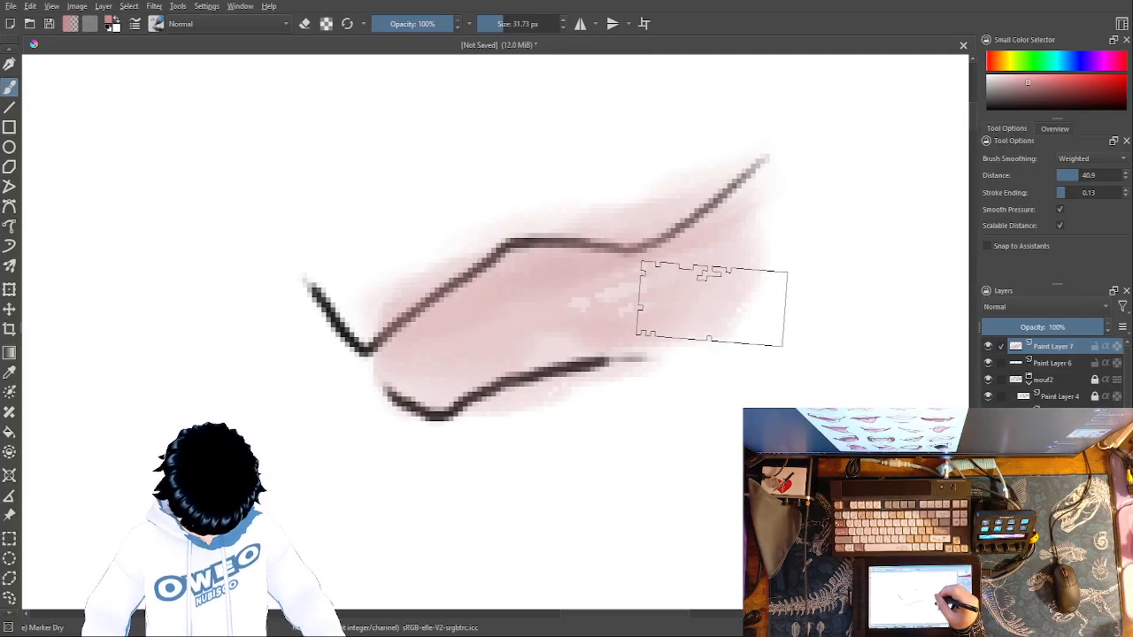
- Lighten the middle of the lower lip with white Marker Dry at 31.73 px and add a crisp highlight at 1.84 px
{"action": "right_click", "coordinate": [740, 297]}
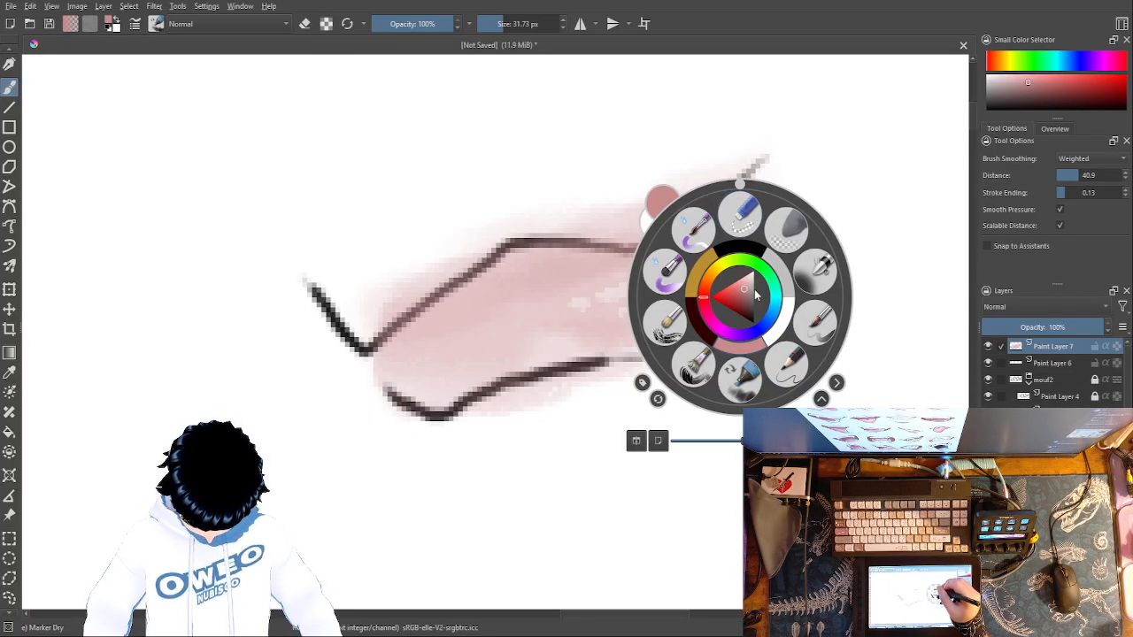
{"action": "left_click", "coordinate": [774, 333]}
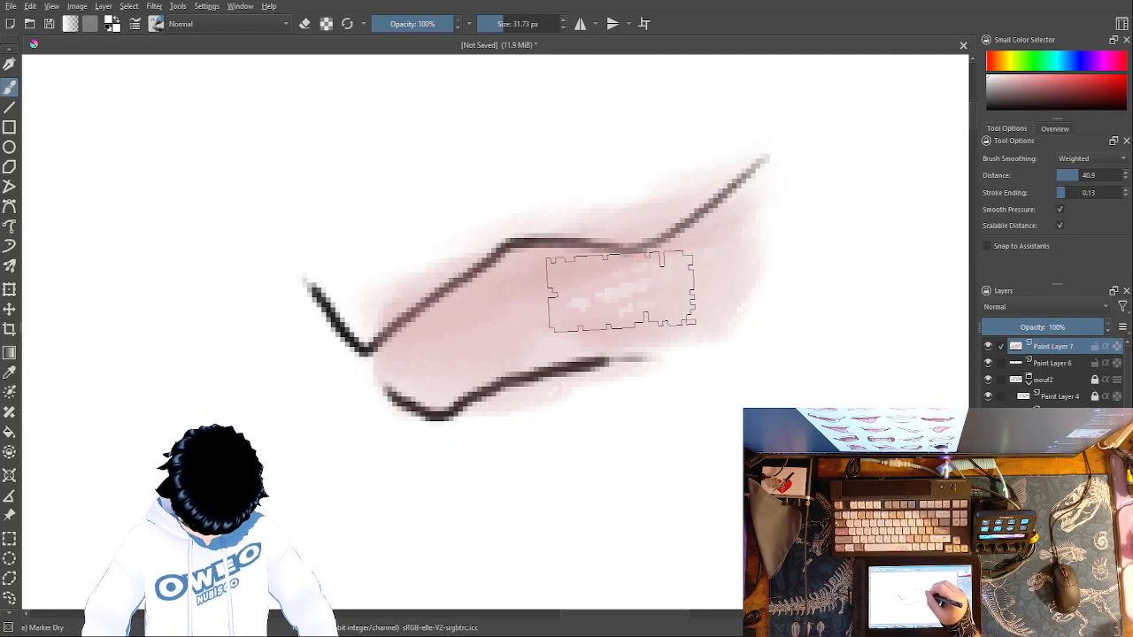
{"action": "left_click_drag", "start_coordinate": [640, 294], "coordinate": [585, 308]}
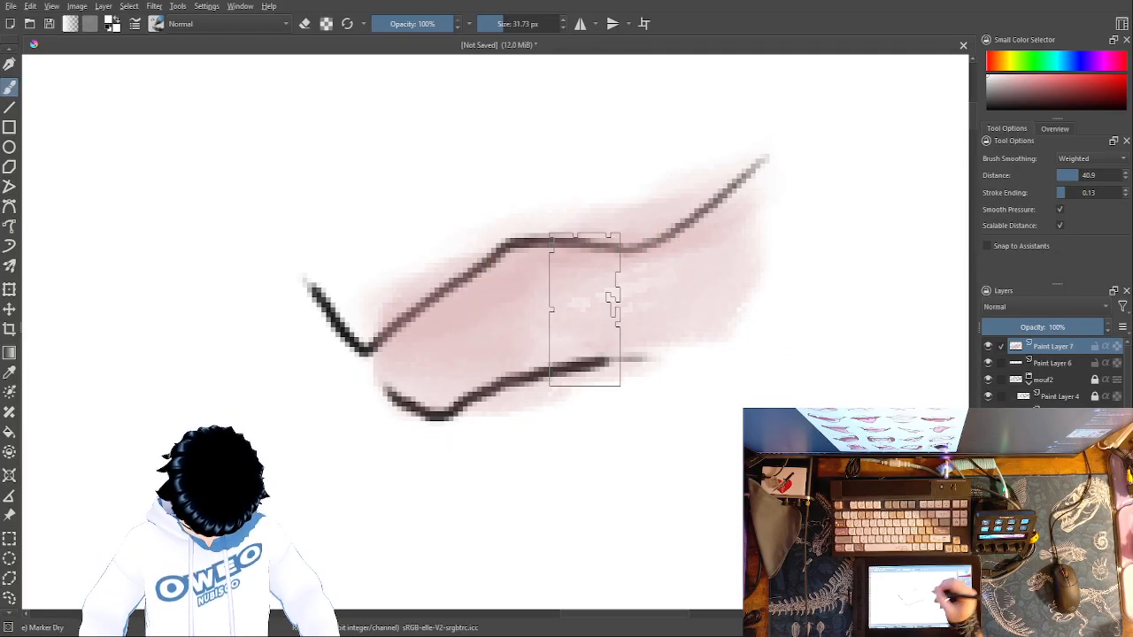
{"action": "right_click", "coordinate": [714, 308]}
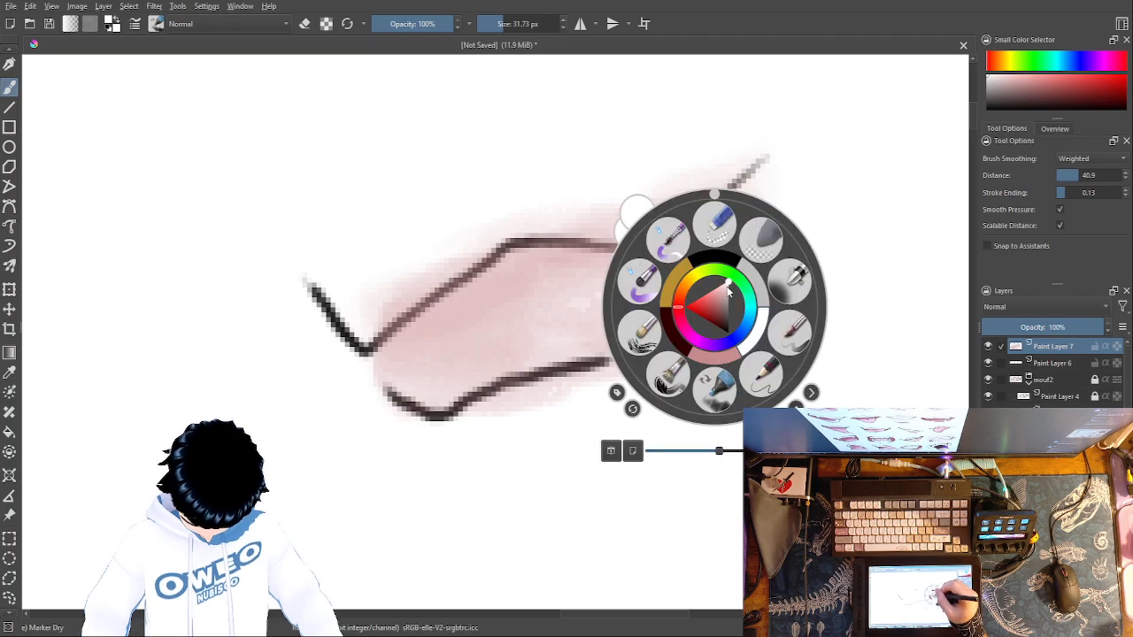
{"action": "left_click_drag", "start_coordinate": [512, 25], "coordinate": [493, 24]}
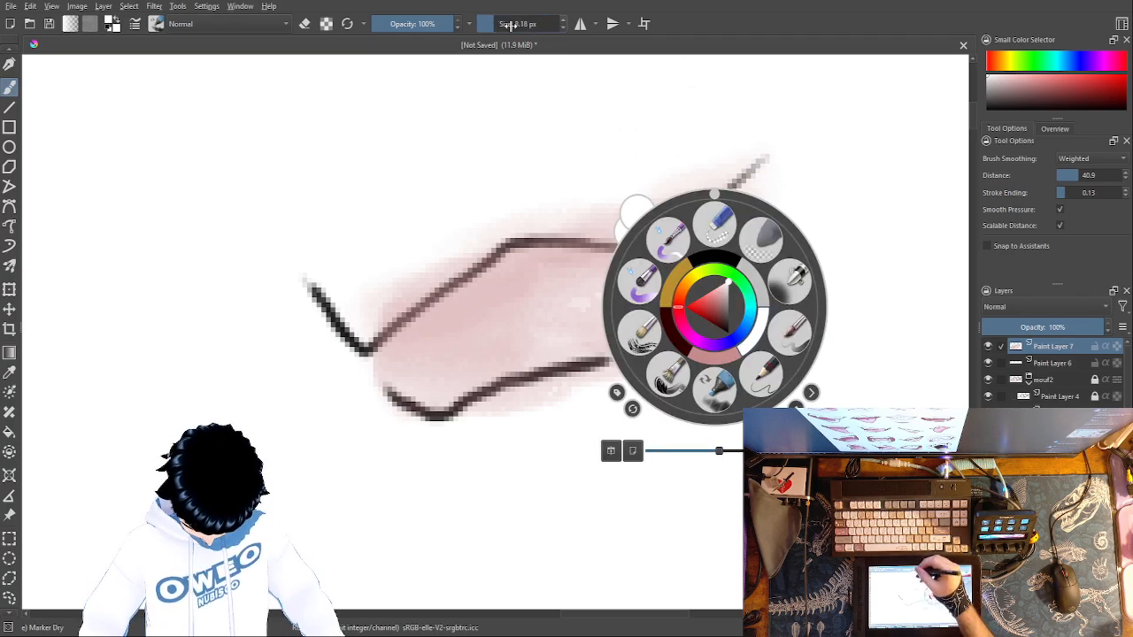
{"action": "left_click", "coordinate": [865, 204]}
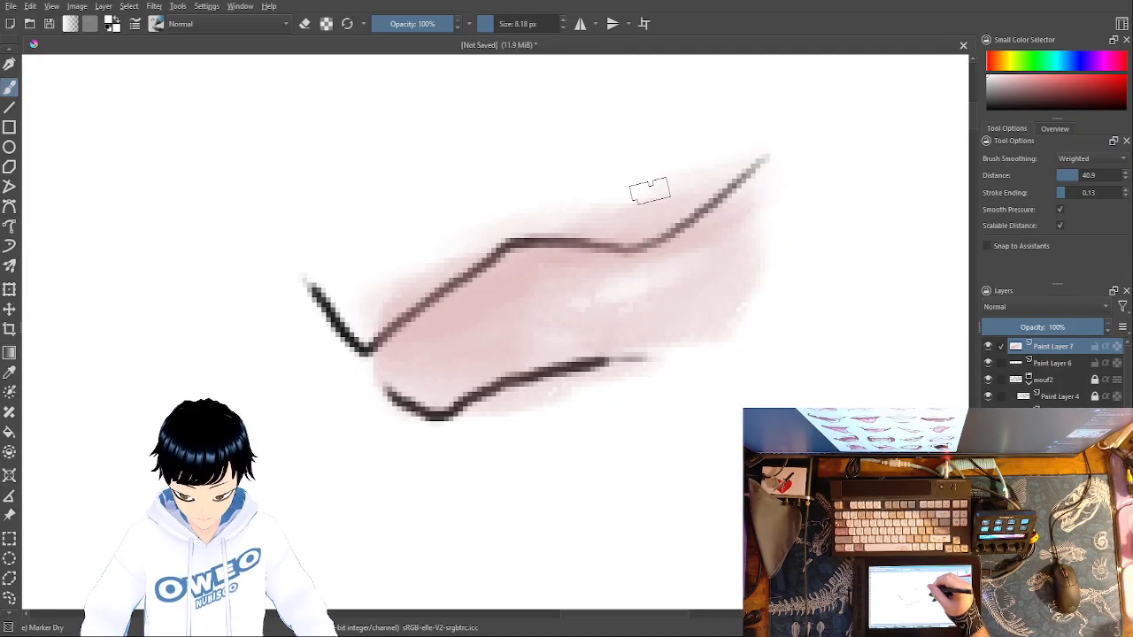
{"action": "left_click", "coordinate": [485, 24]}
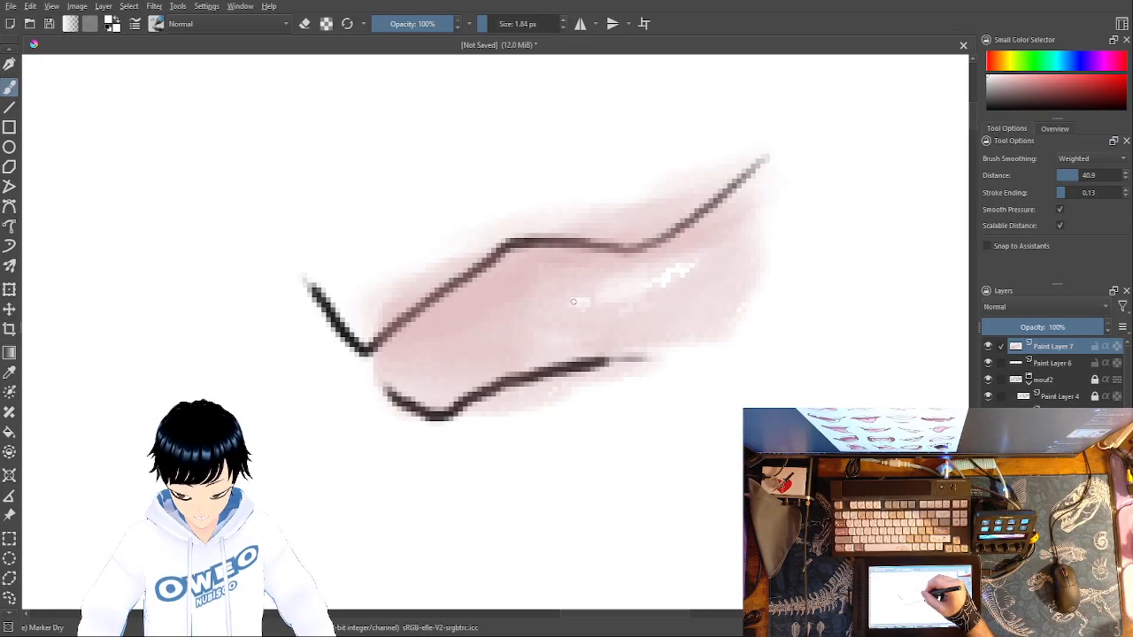
- Trim the stray pink shading around the third mouth's lower and upper lip edges with the Eraser Small brush
{"action": "right_click", "coordinate": [779, 271]}
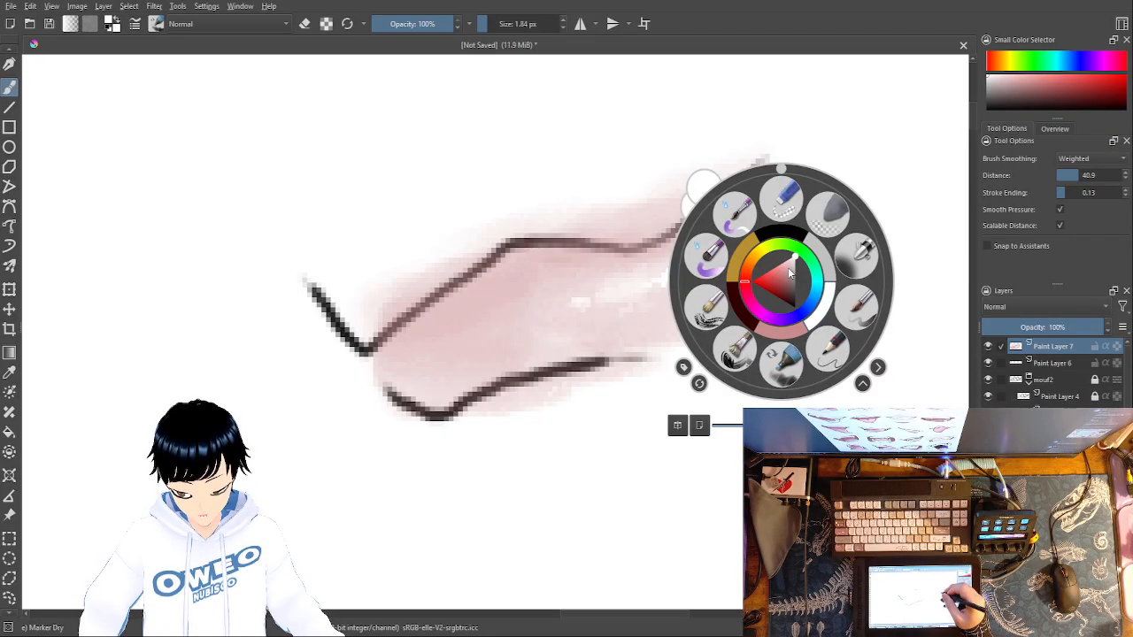
{"action": "left_click", "coordinate": [782, 197]}
{"action": "mouse_move", "coordinate": [708, 378]}
{"action": "left_mouse_down"}
{"action": "mouse_move", "coordinate": [734, 362]}
{"action": "mouse_move", "coordinate": [753, 316]}
{"action": "mouse_move", "coordinate": [774, 247]}
{"action": "mouse_move", "coordinate": [772, 199]}
{"action": "mouse_move", "coordinate": [771, 250]}
{"action": "mouse_move", "coordinate": [726, 340]}
{"action": "mouse_move", "coordinate": [690, 372]}
{"action": "mouse_move", "coordinate": [749, 298]}
{"action": "mouse_move", "coordinate": [779, 187]}
{"action": "mouse_move", "coordinate": [695, 364]}
{"action": "mouse_move", "coordinate": [556, 420]}
{"action": "left_mouse_up"}
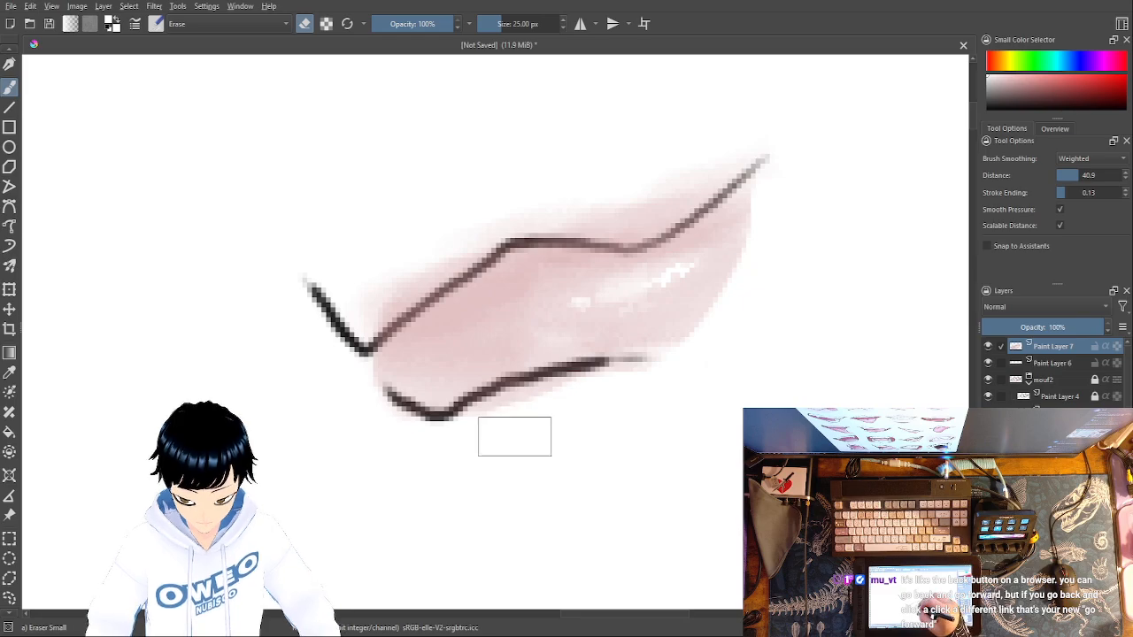
{"action": "mouse_move", "coordinate": [740, 131]}
{"action": "left_mouse_down"}
{"action": "mouse_move", "coordinate": [709, 166]}
{"action": "mouse_move", "coordinate": [667, 182]}
{"action": "mouse_move", "coordinate": [555, 190]}
{"action": "mouse_move", "coordinate": [481, 212]}
{"action": "mouse_move", "coordinate": [376, 286]}
{"action": "left_mouse_up"}
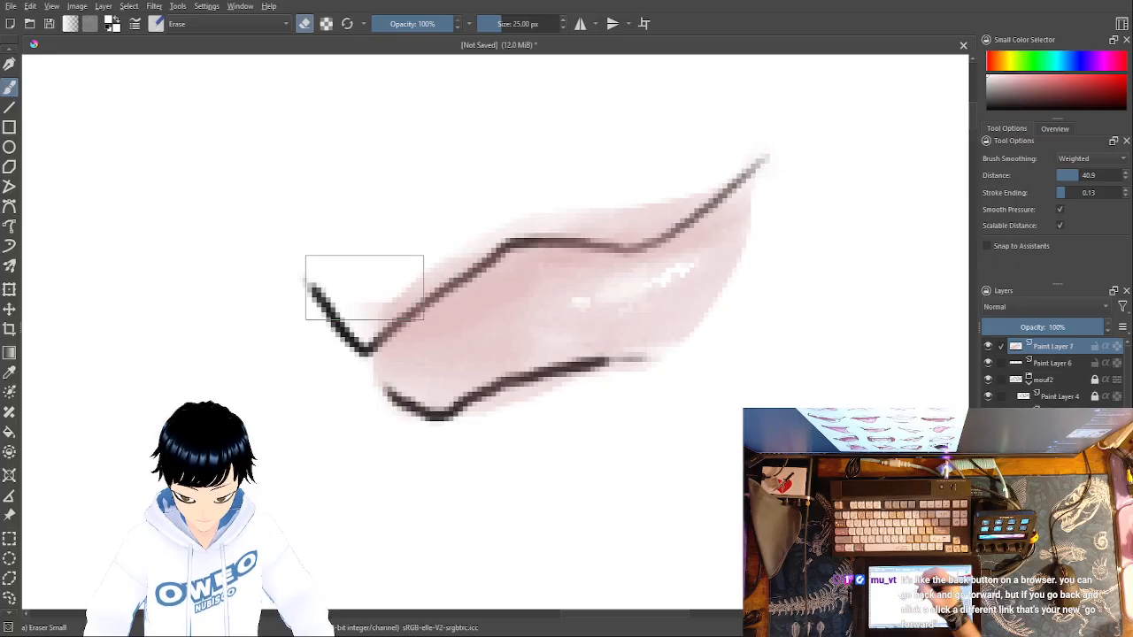
- Group Paint Layer 7 and Paint Layer 6 and rename the group mouf3
{"action": "key", "text": "minus"}
{"action": "key", "text": "minus"}
{"action": "key", "text": "minus"}
{"action": "key", "text": "minus"}
{"action": "key", "text": "minus"}
{"action": "key", "text": "minus"}
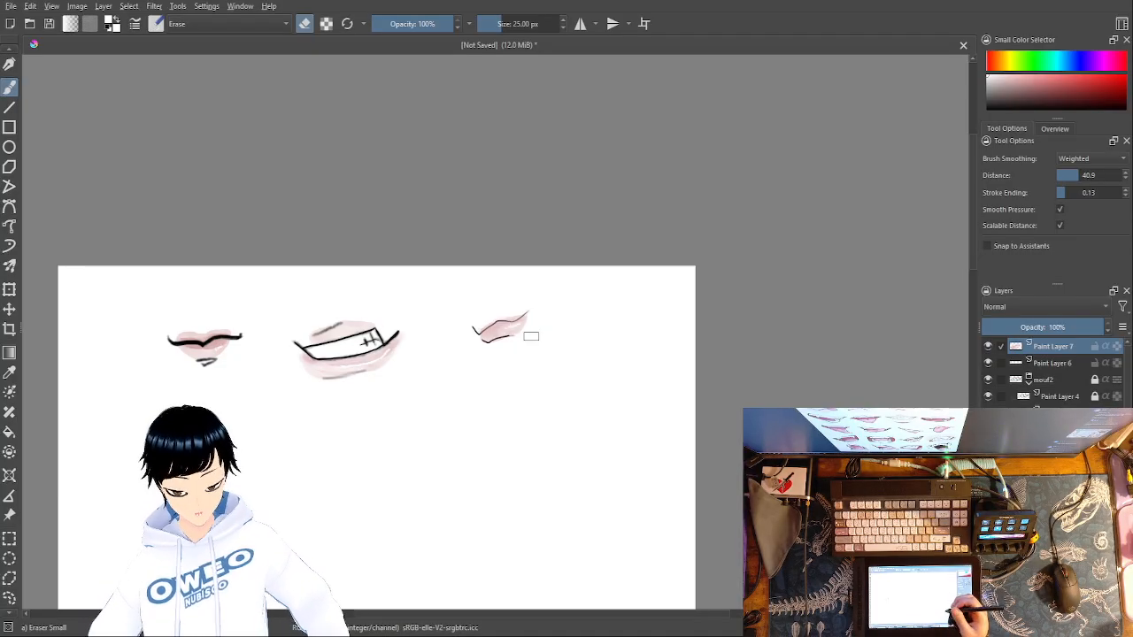
{"action": "mouse_move", "coordinate": [703, 457]}
{"action": "left_mouse_down"}
{"action": "mouse_move", "coordinate": [706, 473]}
{"action": "mouse_move", "coordinate": [876, 242]}
{"action": "mouse_move", "coordinate": [882, 252]}
{"action": "left_mouse_up"}
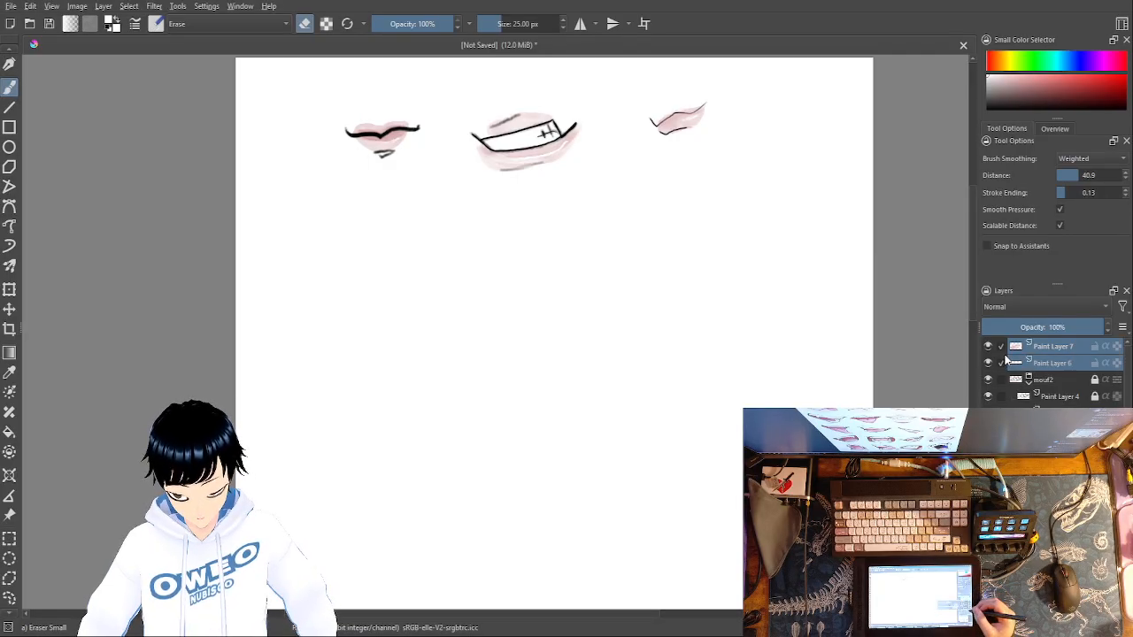
{"action": "key", "text": "ctrl+g"}
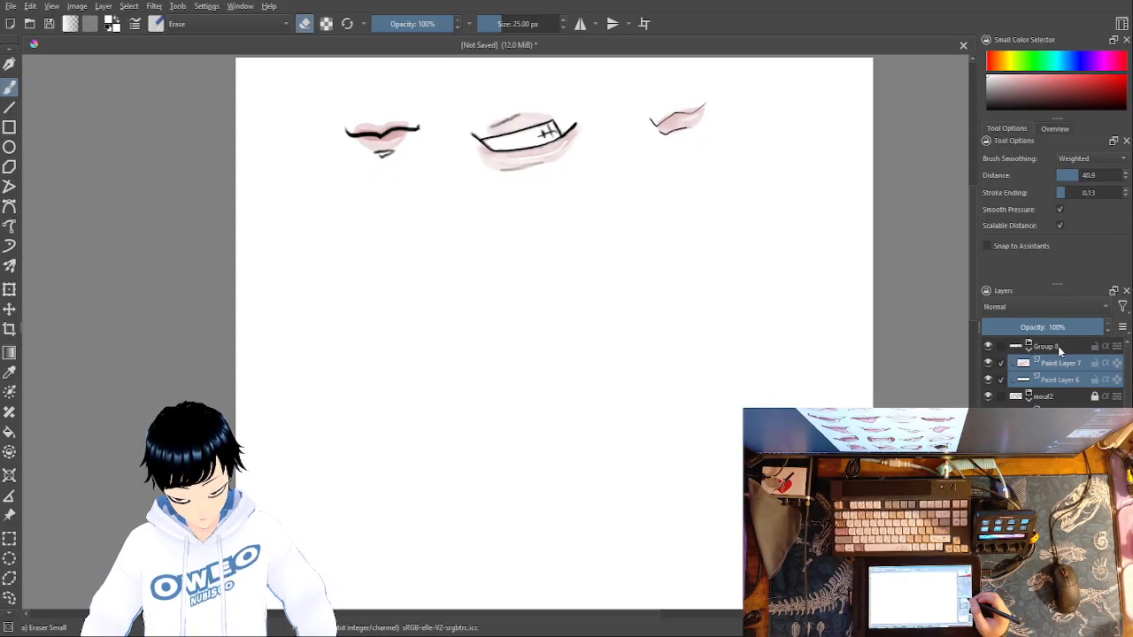
{"action": "double_click", "coordinate": [1057, 347]}
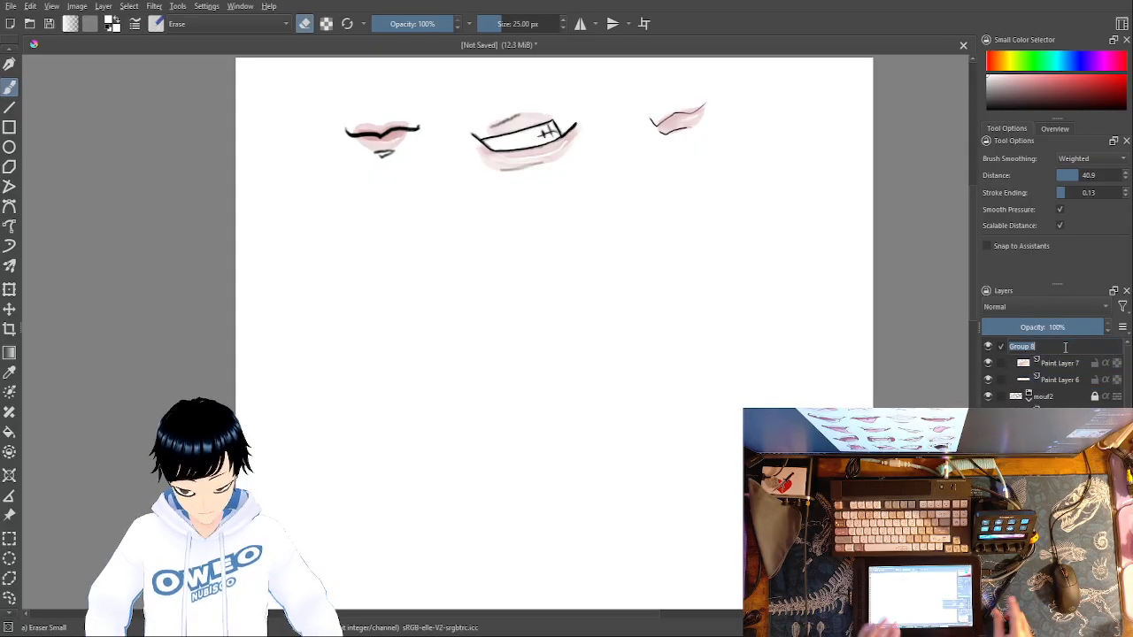
{"action": "type", "text": "mouf 3"}
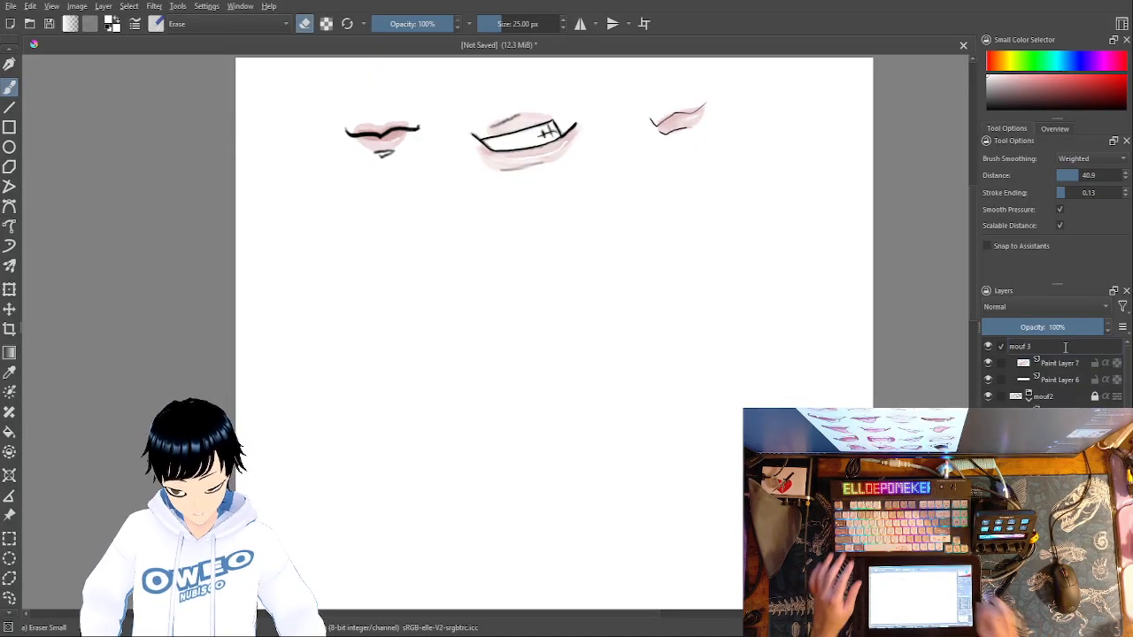
{"action": "key", "text": "BackSpace"}
{"action": "key", "text": "BackSpace"}
{"action": "type", "text": "3"}
{"action": "key", "text": "Return"}
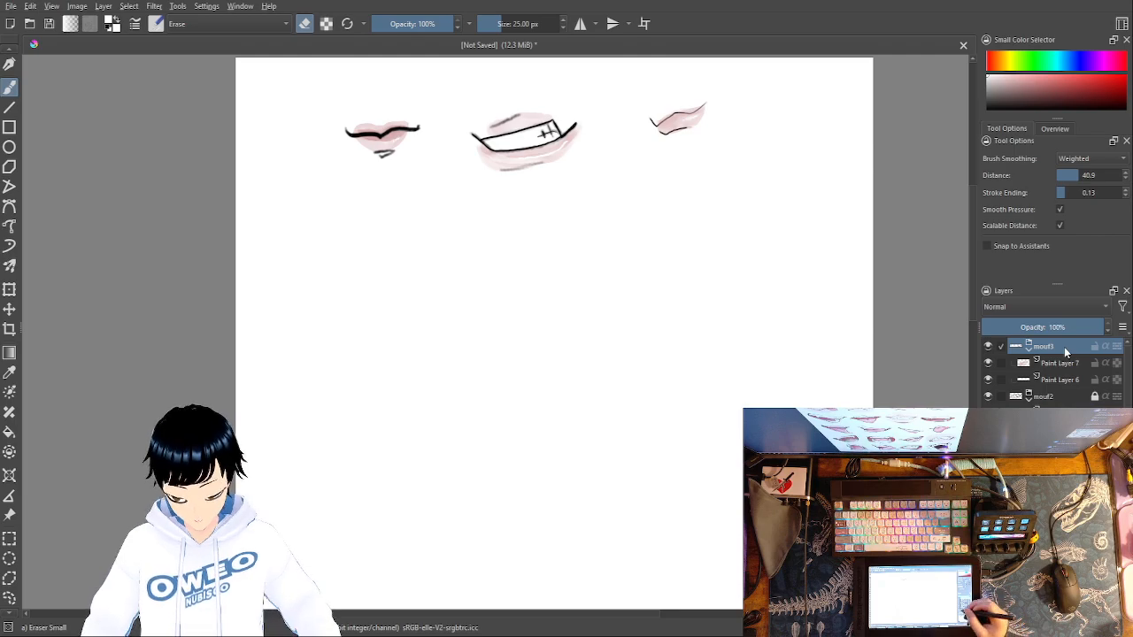
- Add a new paint layer and move it out of the mouf3 group to the top of the layer stack
{"action": "key", "text": "Insert"}
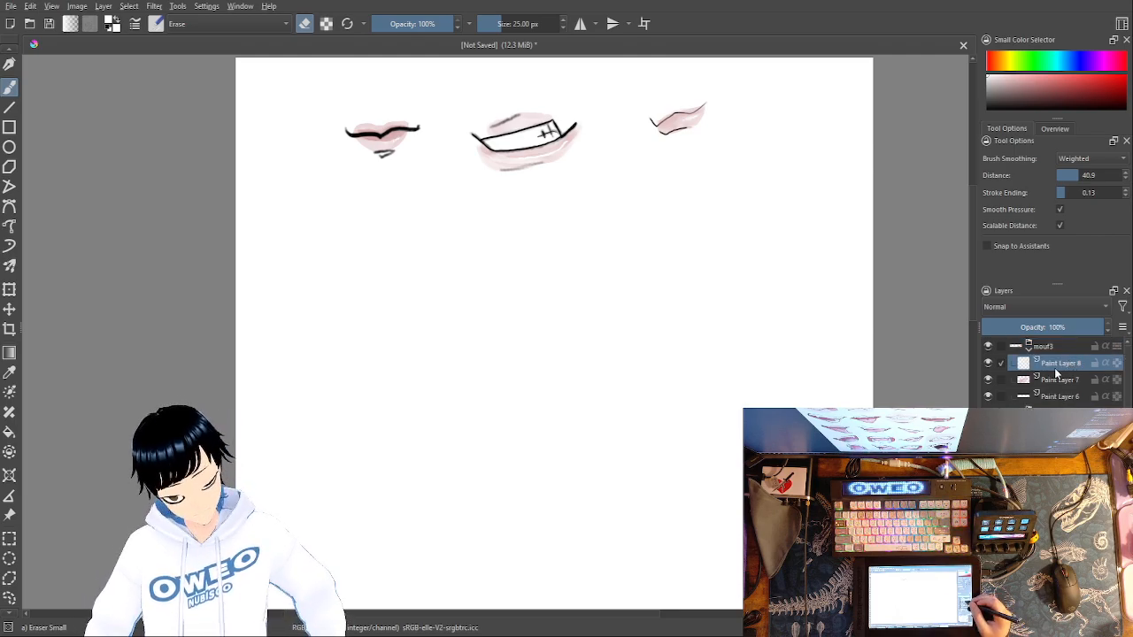
{"action": "left_click_drag", "start_coordinate": [1068, 363], "coordinate": [1077, 338]}
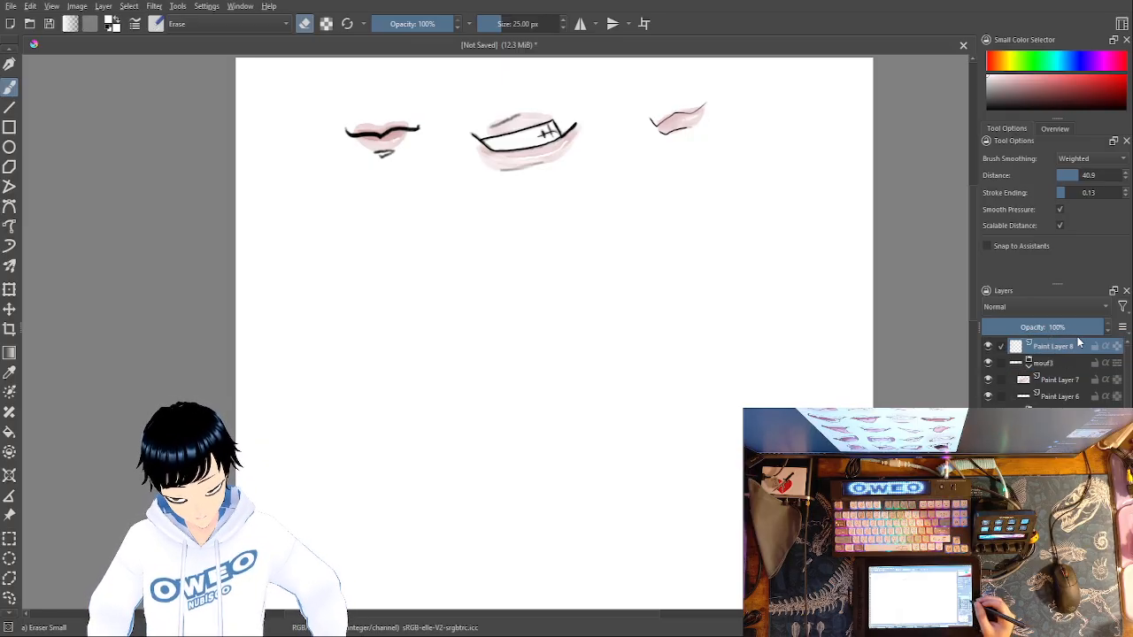
- Lock the mouf3 group and its layers Paint Layer 7 and Paint Layer 6
{"action": "left_click", "coordinate": [1095, 362]}
{"action": "left_click", "coordinate": [1094, 381]}
{"action": "left_click", "coordinate": [1095, 397]}
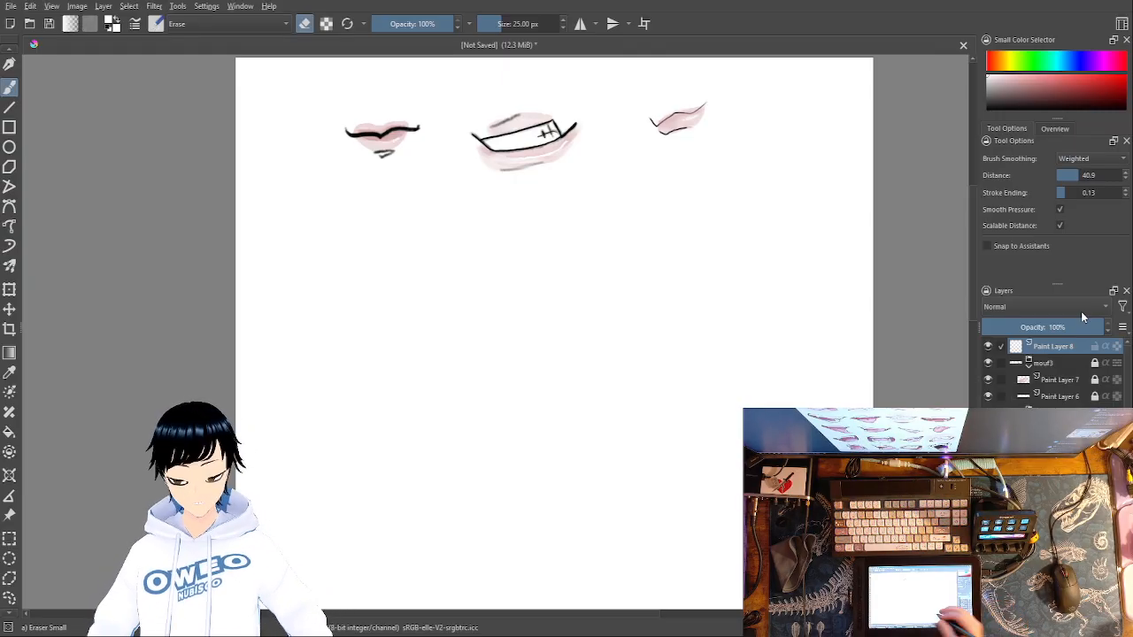
- Sketch the fourth mouth below the first on Paint Layer 8 with black Pencil-2 at 4.54 px: a shallow lip curve rising into a rounded peak
{"action": "key", "text": "ctrl+plus"}
{"action": "key", "text": "ctrl+plus"}
{"action": "key", "text": "ctrl+minus"}
{"action": "key", "text": "ctrl+minus"}
{"action": "key", "text": "ctrl+minus"}
{"action": "mouse_move", "coordinate": [513, 309]}
{"action": "left_mouse_down"}
{"action": "mouse_move", "coordinate": [552, 326]}
{"action": "mouse_move", "coordinate": [626, 333]}
{"action": "left_mouse_up"}
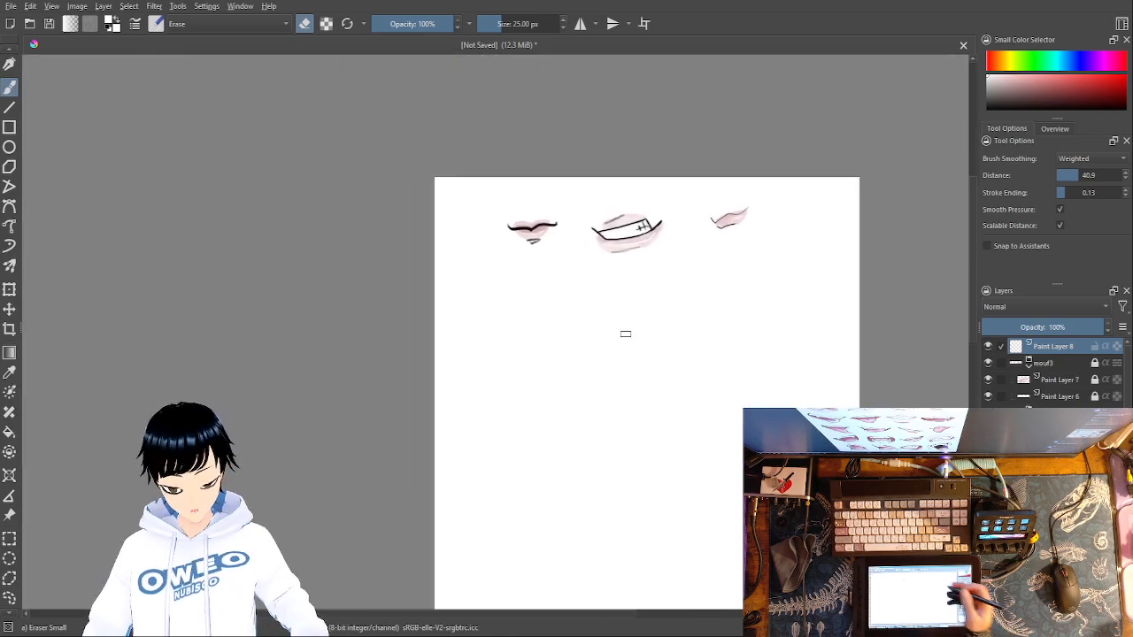
{"action": "key", "text": "ctrl+plus"}
{"action": "key", "text": "ctrl+plus"}
{"action": "key", "text": "ctrl+plus"}
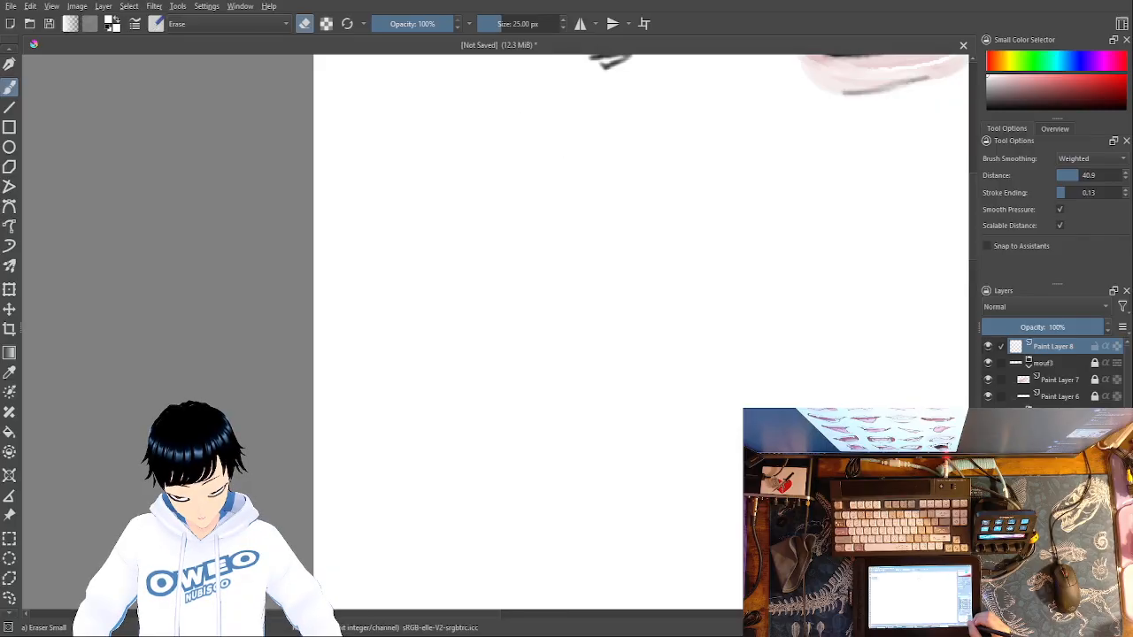
{"action": "mouse_move", "coordinate": [778, 256]}
{"action": "left_mouse_down"}
{"action": "mouse_move", "coordinate": [746, 311]}
{"action": "mouse_move", "coordinate": [614, 364]}
{"action": "left_mouse_up"}
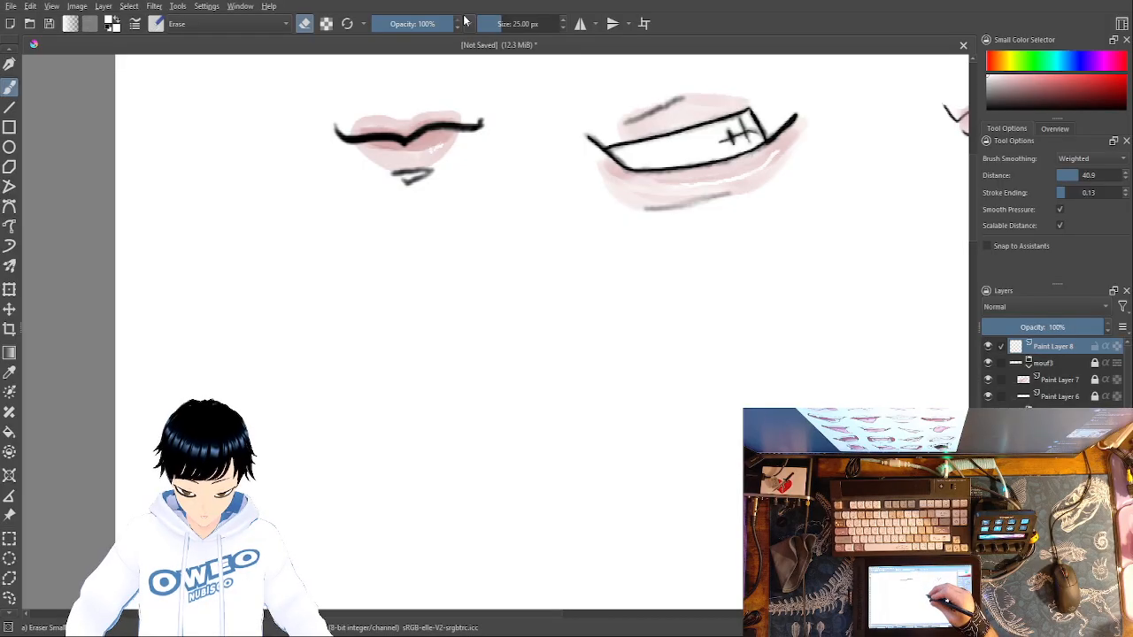
{"action": "right_click", "coordinate": [640, 296]}
{"action": "left_click", "coordinate": [684, 359]}
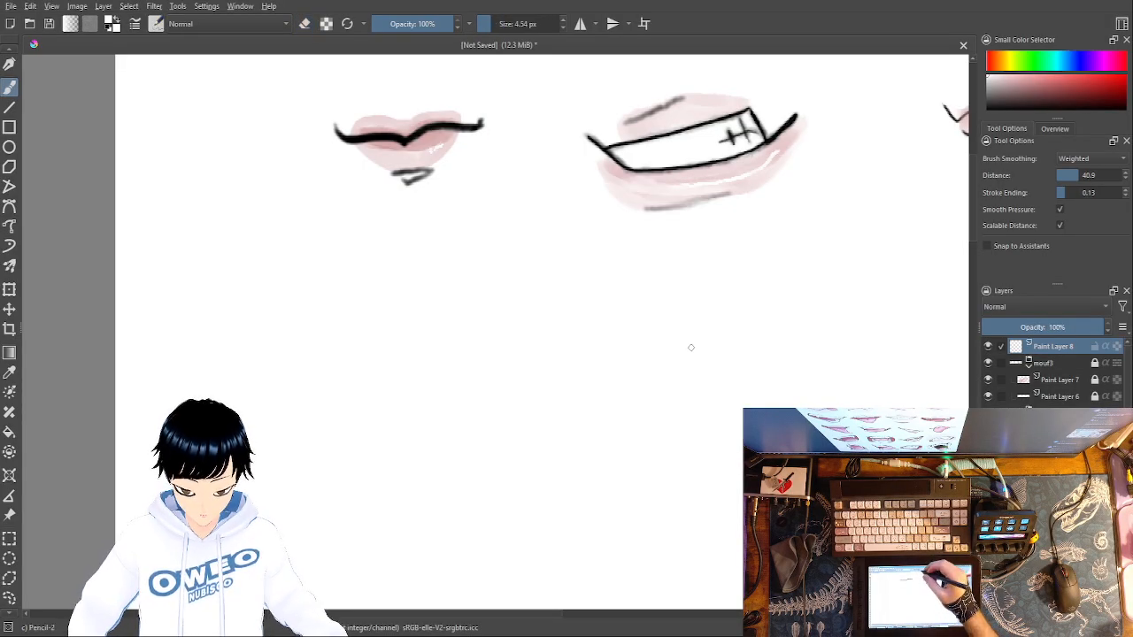
{"action": "right_click", "coordinate": [597, 209]}
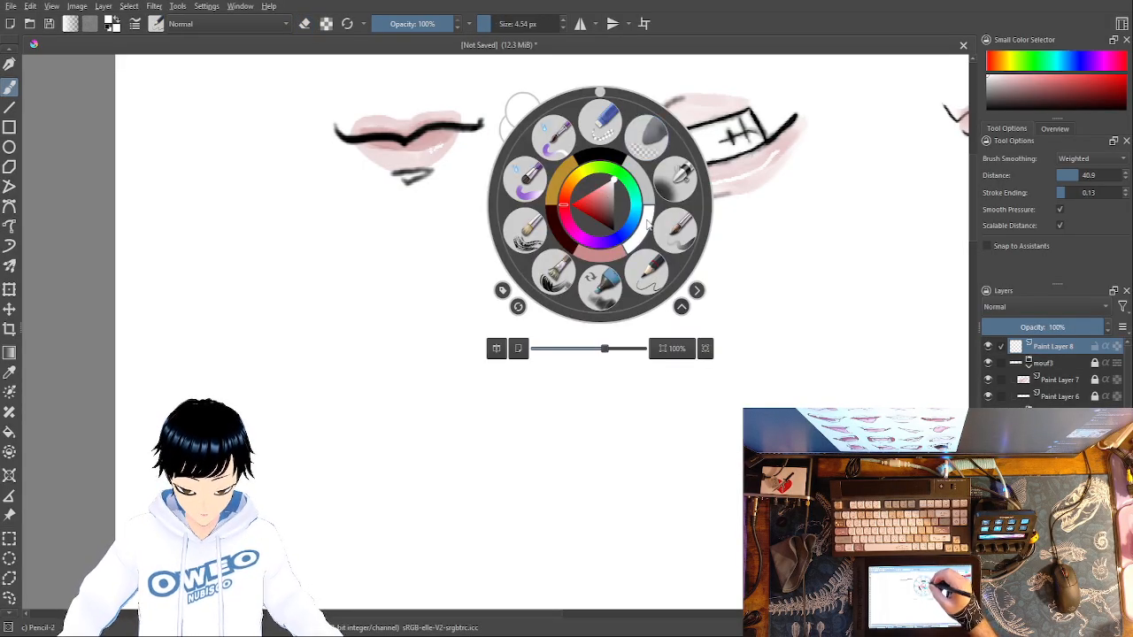
{"action": "left_click", "coordinate": [609, 155]}
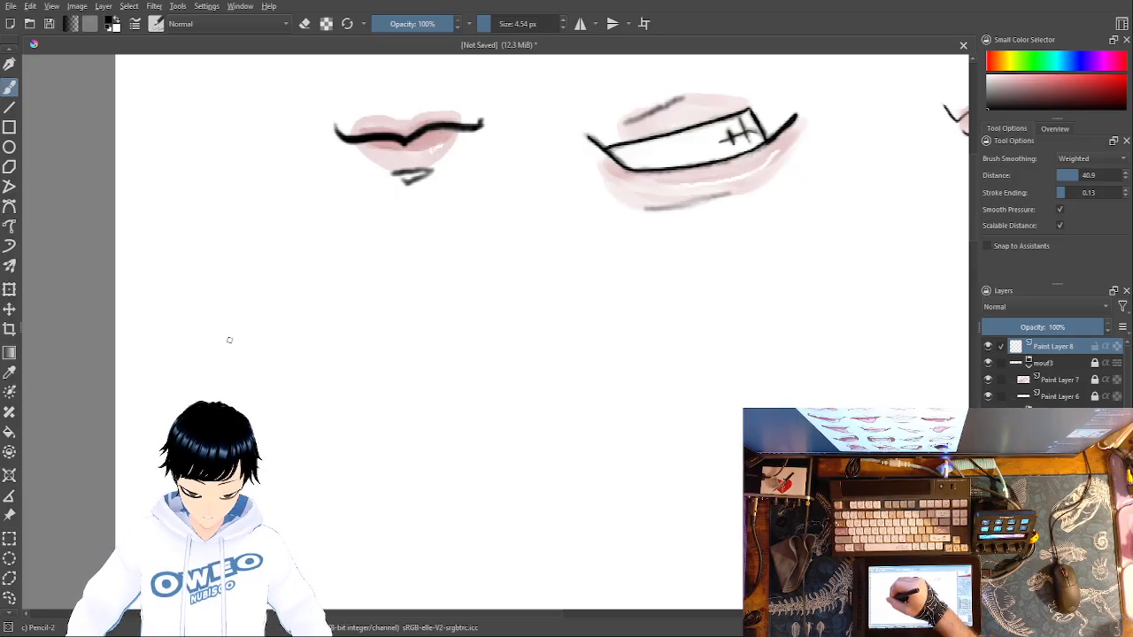
{"action": "mouse_move", "coordinate": [230, 347]}
{"action": "left_mouse_down"}
{"action": "mouse_move", "coordinate": [253, 357]}
{"action": "mouse_move", "coordinate": [337, 346]}
{"action": "left_mouse_up"}
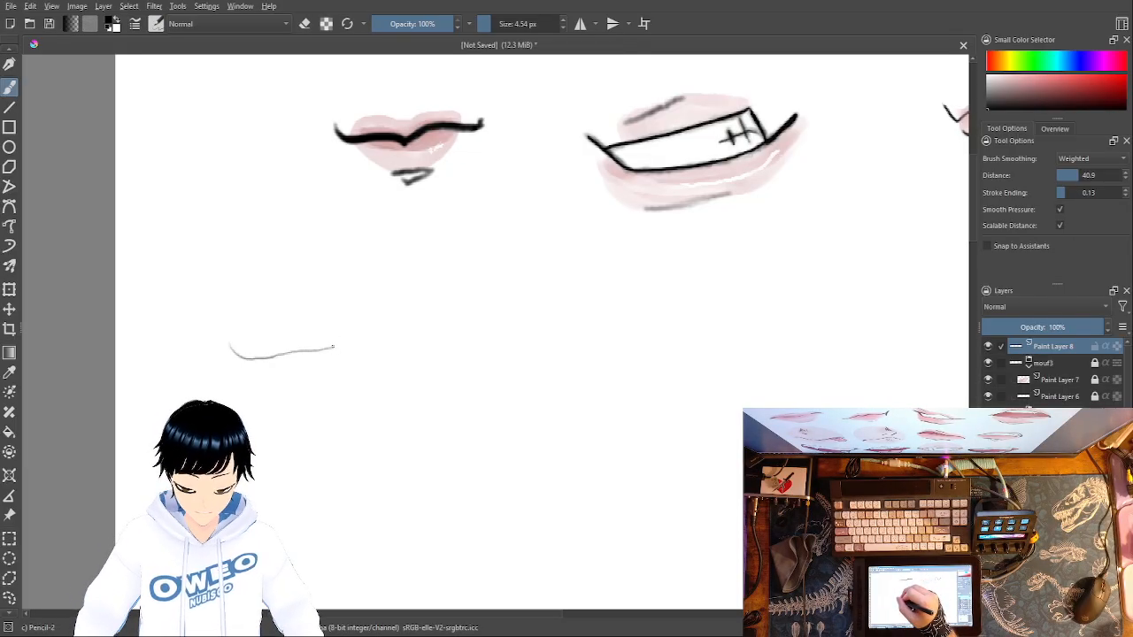
{"action": "left_click_drag", "start_coordinate": [336, 345], "coordinate": [389, 281]}
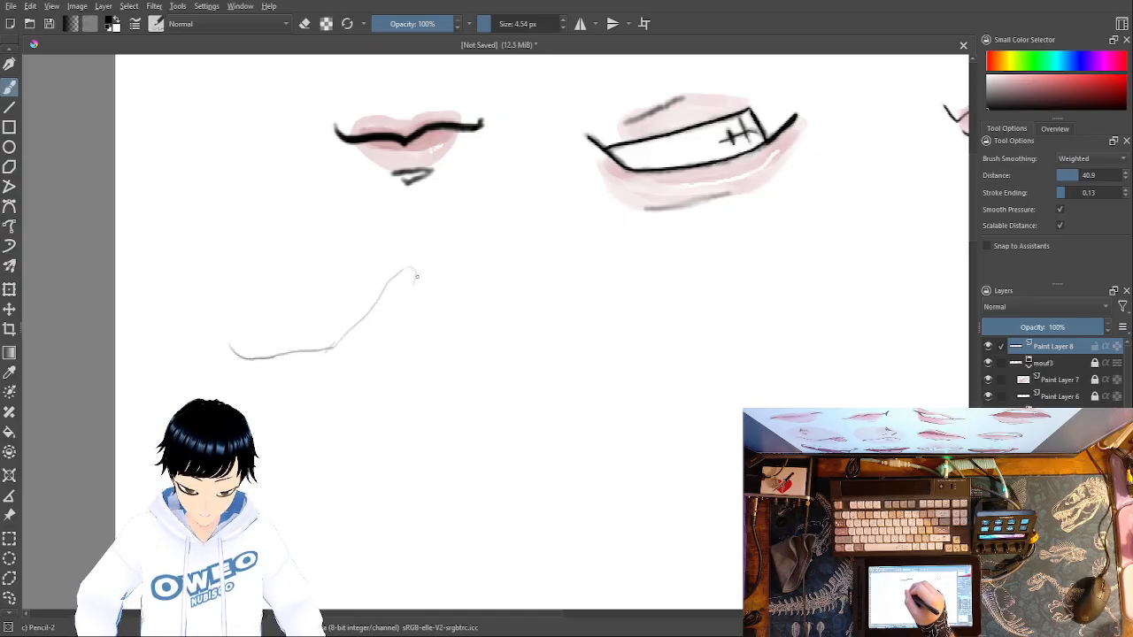
{"action": "left_click_drag", "start_coordinate": [413, 269], "coordinate": [425, 297]}
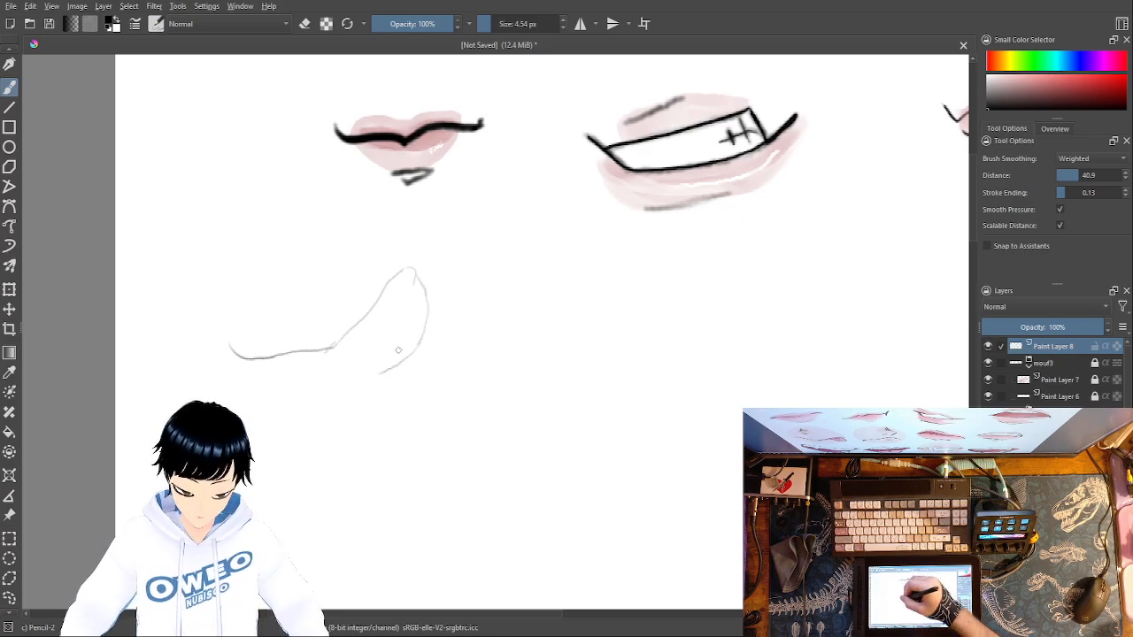
- Erase the lower tail of the peak's right side with Eraser Small and try a Pencil-2 stroke just inside it
{"action": "right_click", "coordinate": [451, 314]}
{"action": "left_click", "coordinate": [450, 231]}
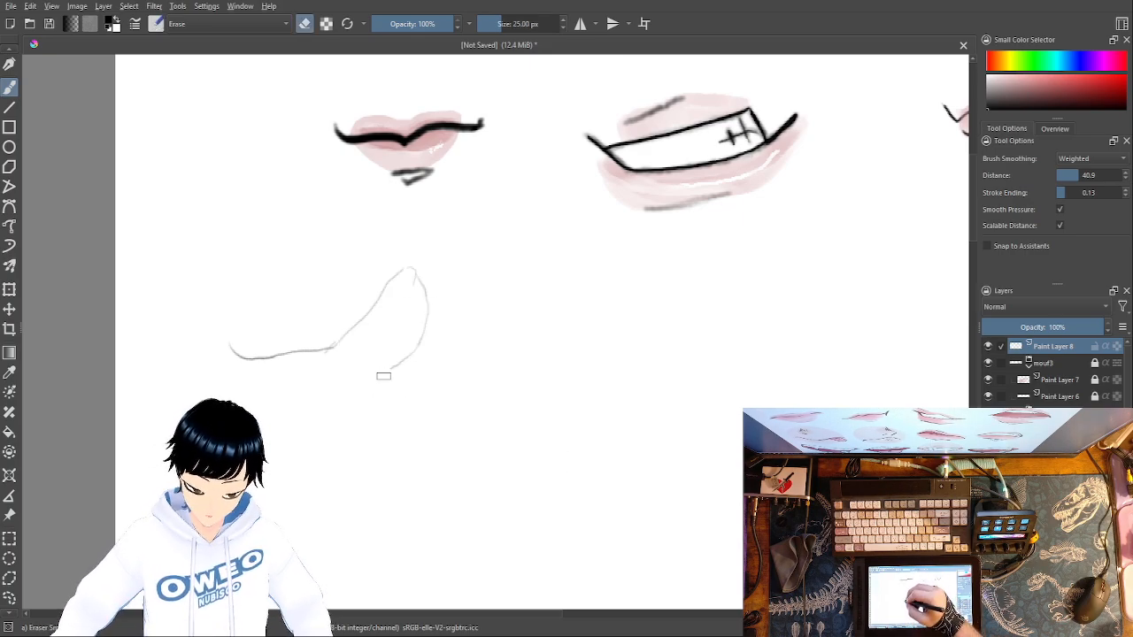
{"action": "right_click", "coordinate": [461, 351]}
{"action": "left_click", "coordinate": [460, 269]}
{"action": "right_click", "coordinate": [520, 407]}
{"action": "left_click", "coordinate": [558, 465]}
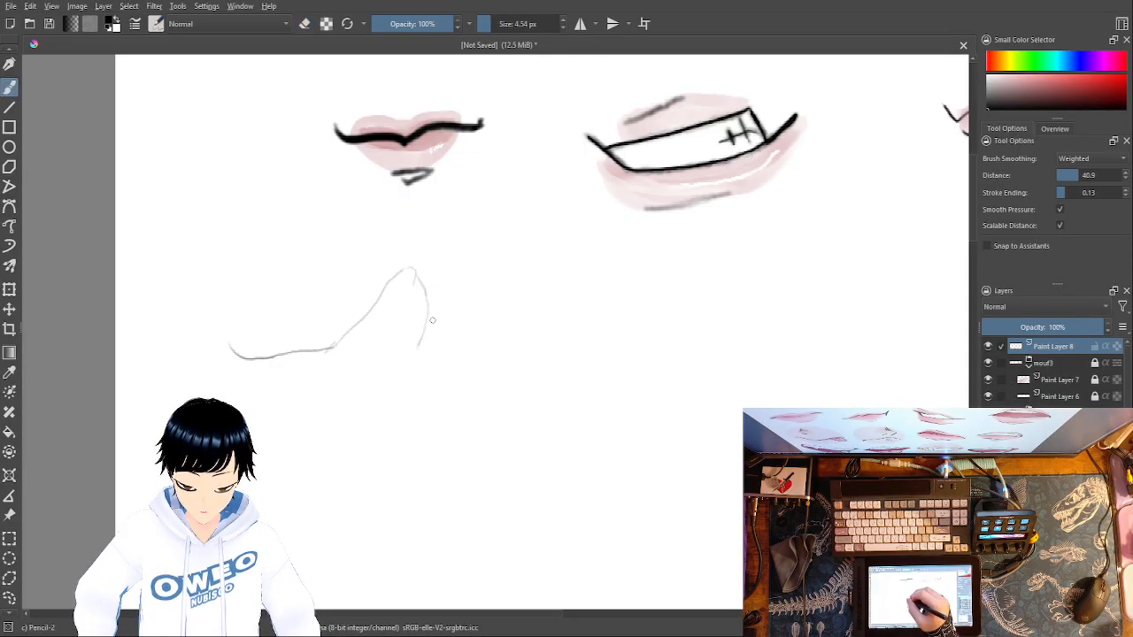
{"action": "left_click_drag", "start_coordinate": [415, 276], "coordinate": [406, 304]}
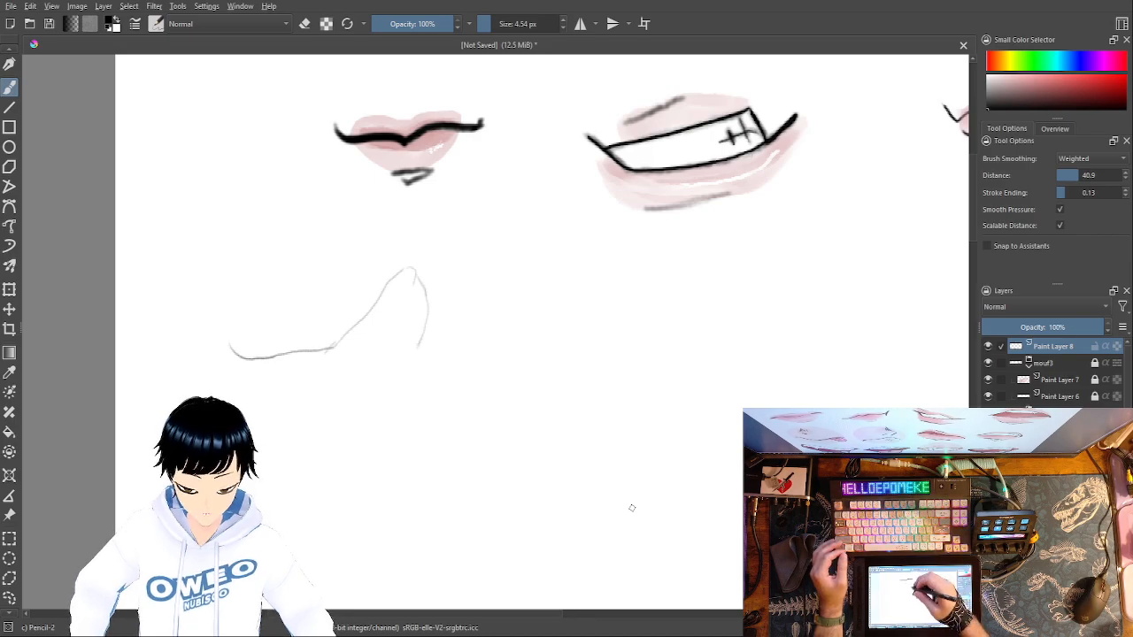
- Erase the peak's right side and redraw it with Pencil-2 as a smooth, rounder curve that hooks inward at its base
{"action": "right_click", "coordinate": [496, 182]}
{"action": "left_click", "coordinate": [494, 117]}
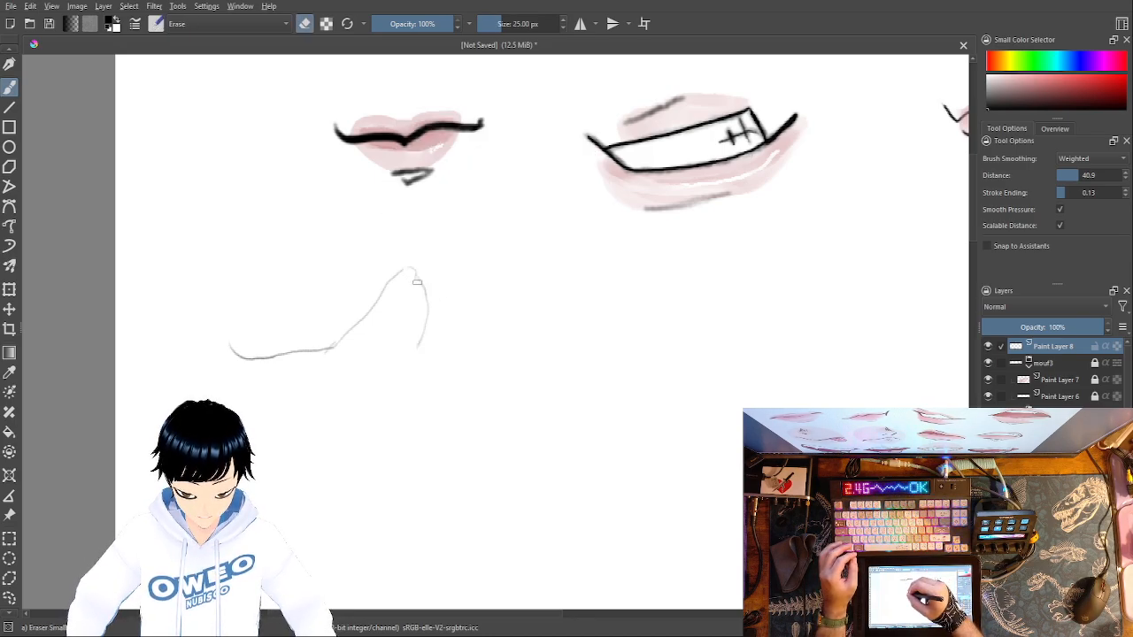
{"action": "mouse_move", "coordinate": [418, 276]}
{"action": "left_mouse_down"}
{"action": "mouse_move", "coordinate": [428, 309]}
{"action": "mouse_move", "coordinate": [412, 346]}
{"action": "left_mouse_up"}
{"action": "right_click", "coordinate": [475, 322]}
{"action": "left_click", "coordinate": [534, 398]}
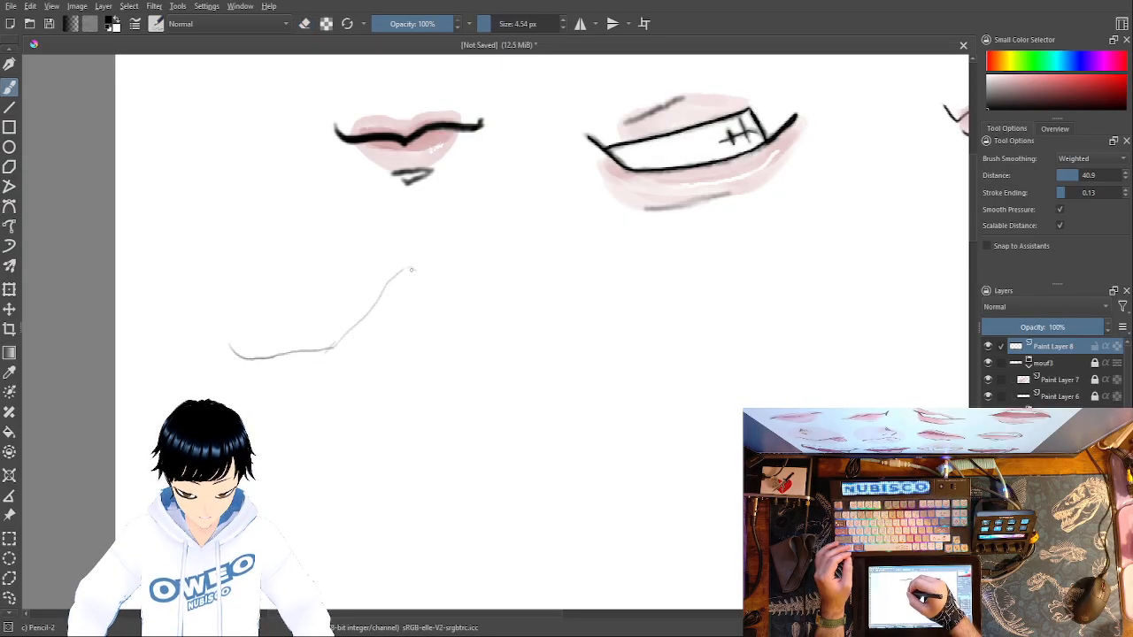
{"action": "mouse_move", "coordinate": [410, 267]}
{"action": "left_mouse_down"}
{"action": "mouse_move", "coordinate": [431, 293]}
{"action": "mouse_move", "coordinate": [432, 332]}
{"action": "left_mouse_up"}
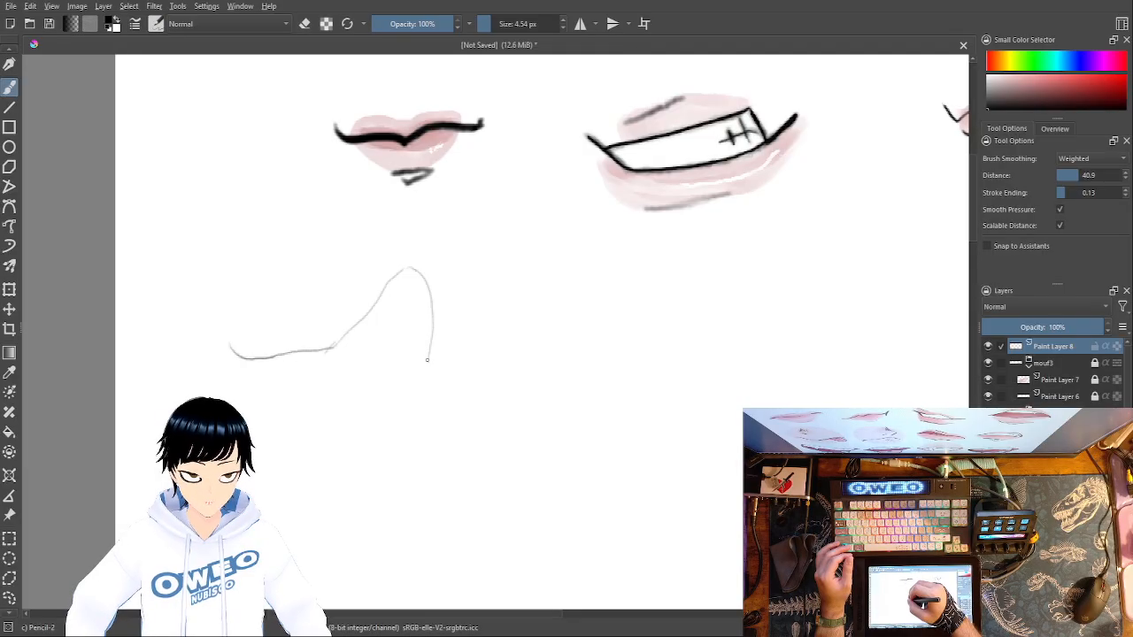
{"action": "mouse_move", "coordinate": [432, 341]}
{"action": "left_mouse_down"}
{"action": "mouse_move", "coordinate": [411, 378]}
{"action": "mouse_move", "coordinate": [390, 384]}
{"action": "left_mouse_up"}
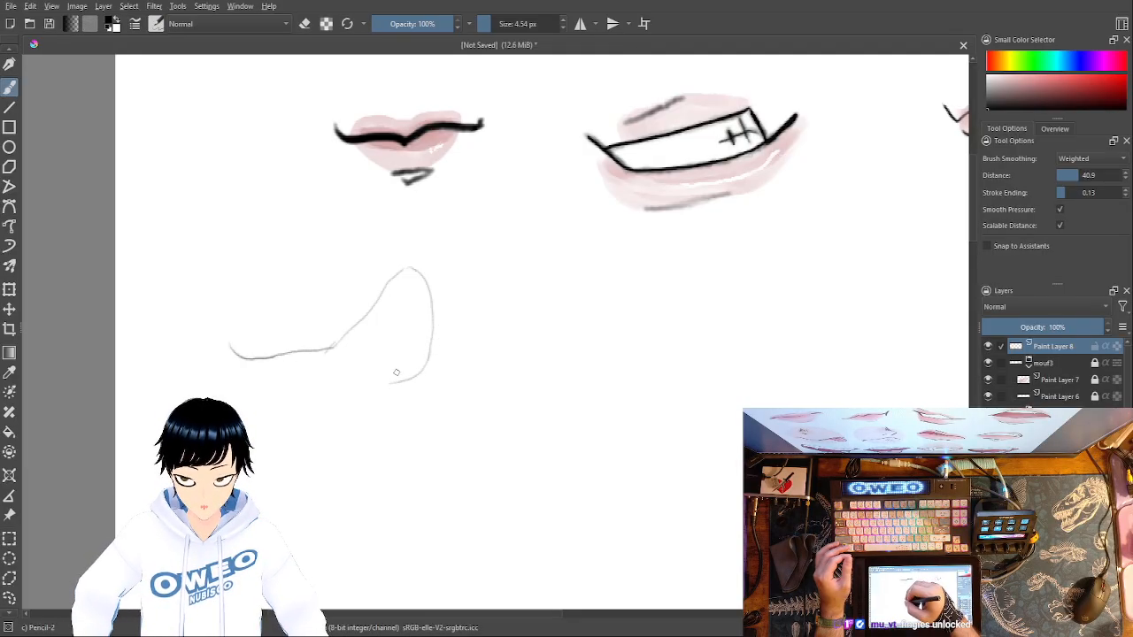
- Erase the inward hook at the base of the peak's right side with Eraser Small, then return to Pencil-2
{"action": "right_click", "coordinate": [435, 356]}
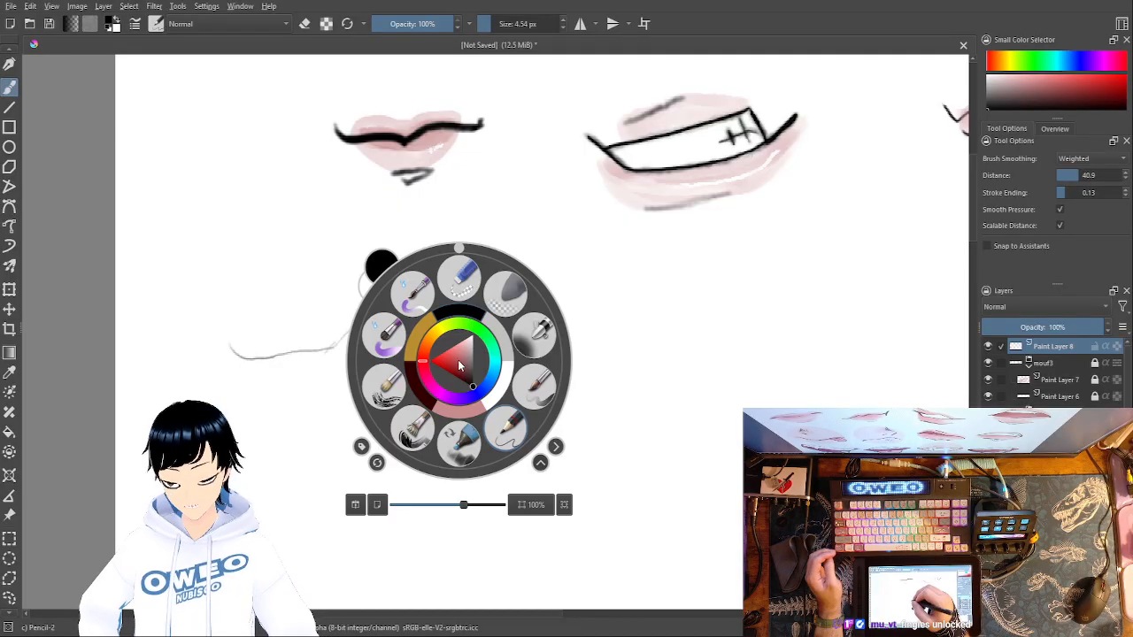
{"action": "left_click", "coordinate": [459, 262]}
{"action": "left_click_drag", "start_coordinate": [407, 383], "coordinate": [387, 366]}
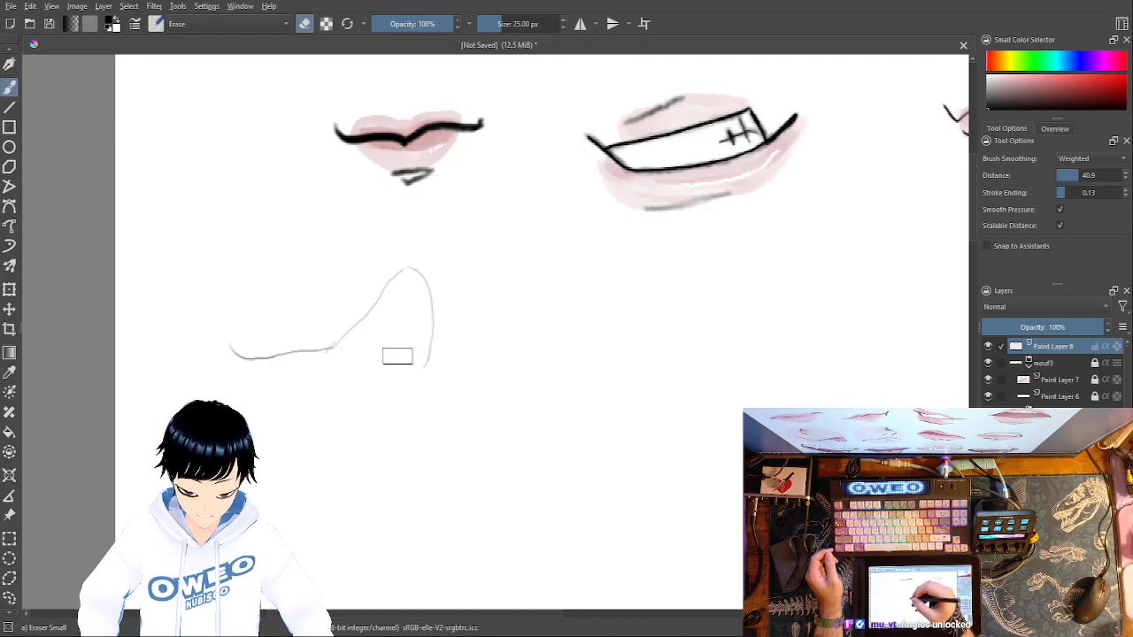
{"action": "right_click", "coordinate": [456, 399]}
{"action": "left_click", "coordinate": [497, 449]}
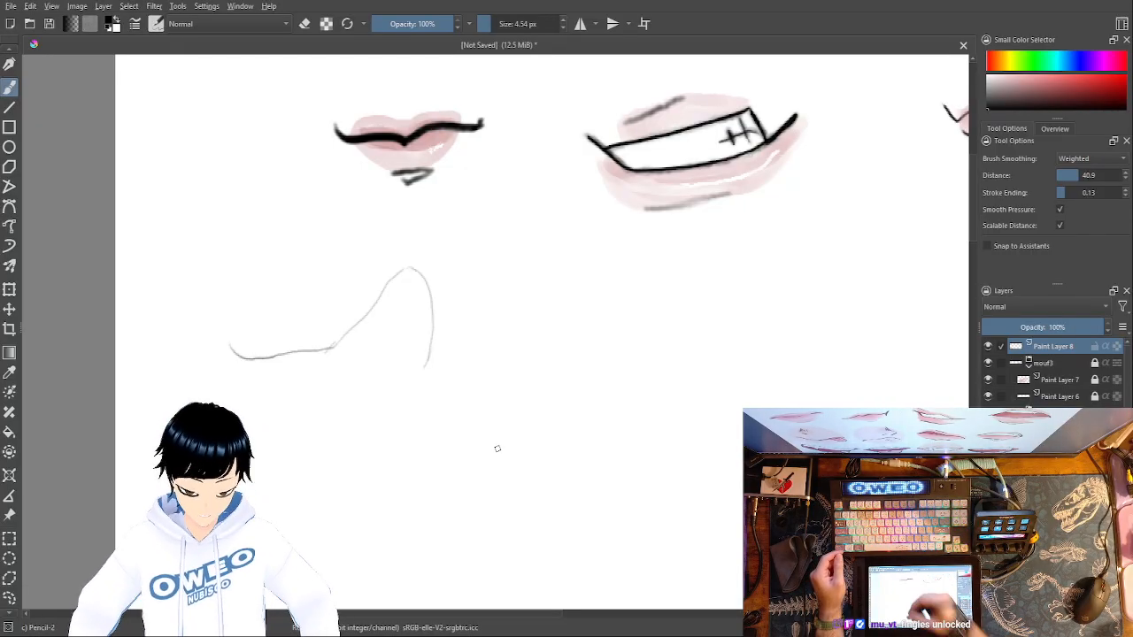
- Erase the curled left end of the lip line and extend it with Pencil-2 in a longer upward sweep to the left
{"action": "right_click", "coordinate": [260, 334]}
{"action": "left_click", "coordinate": [260, 237]}
{"action": "left_click_drag", "start_coordinate": [235, 353], "coordinate": [255, 357]}
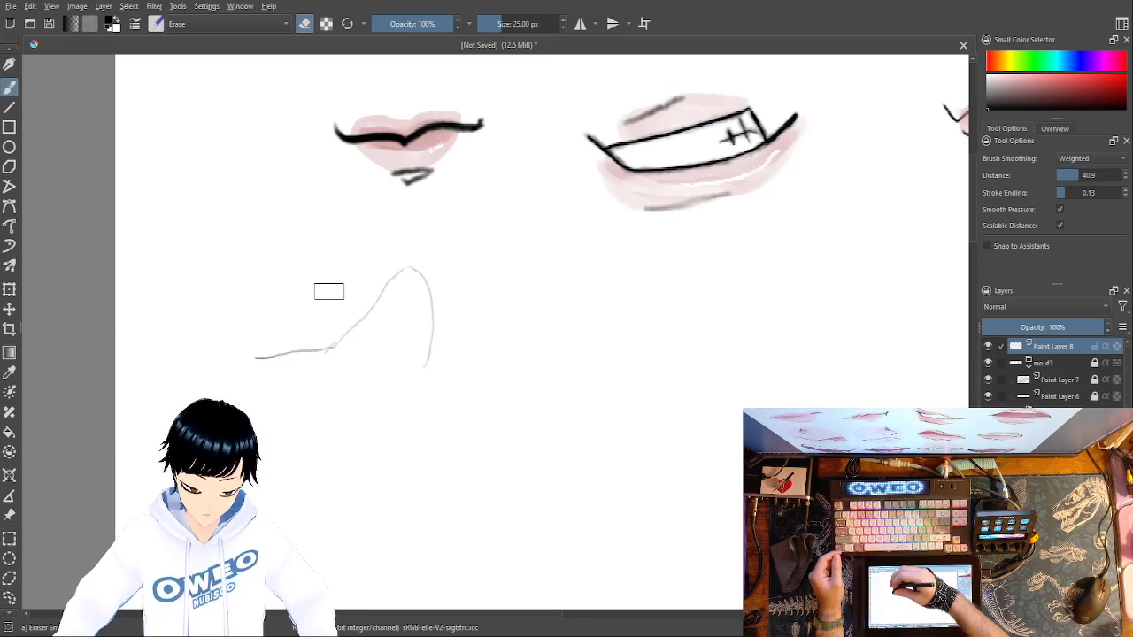
{"action": "right_click", "coordinate": [314, 322]}
{"action": "left_click", "coordinate": [350, 387]}
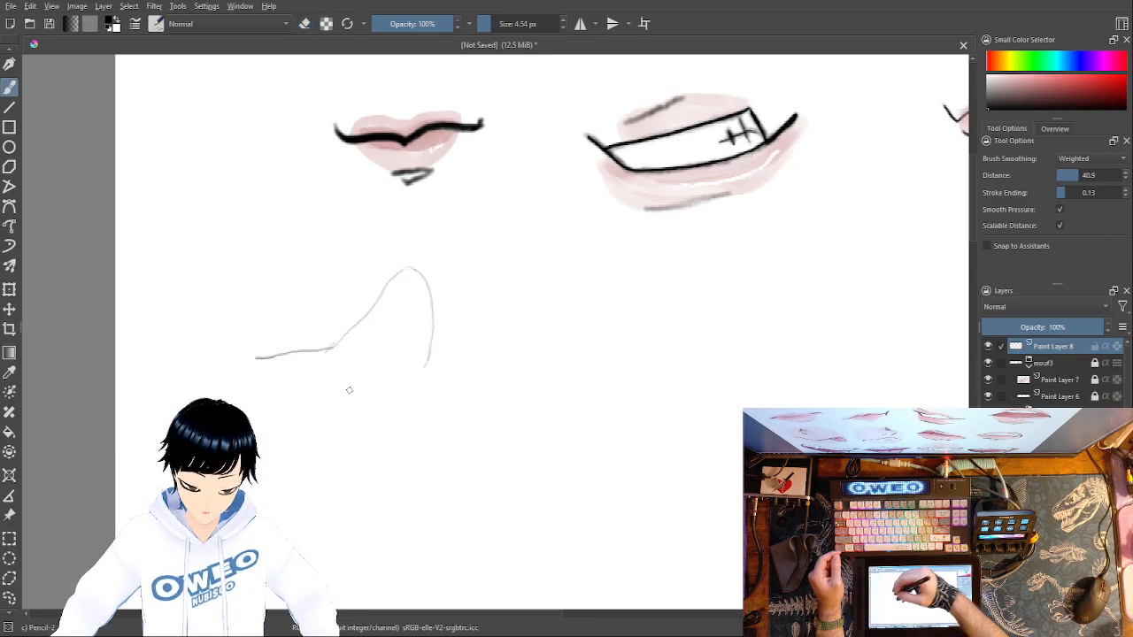
{"action": "left_click_drag", "start_coordinate": [257, 358], "coordinate": [161, 324]}
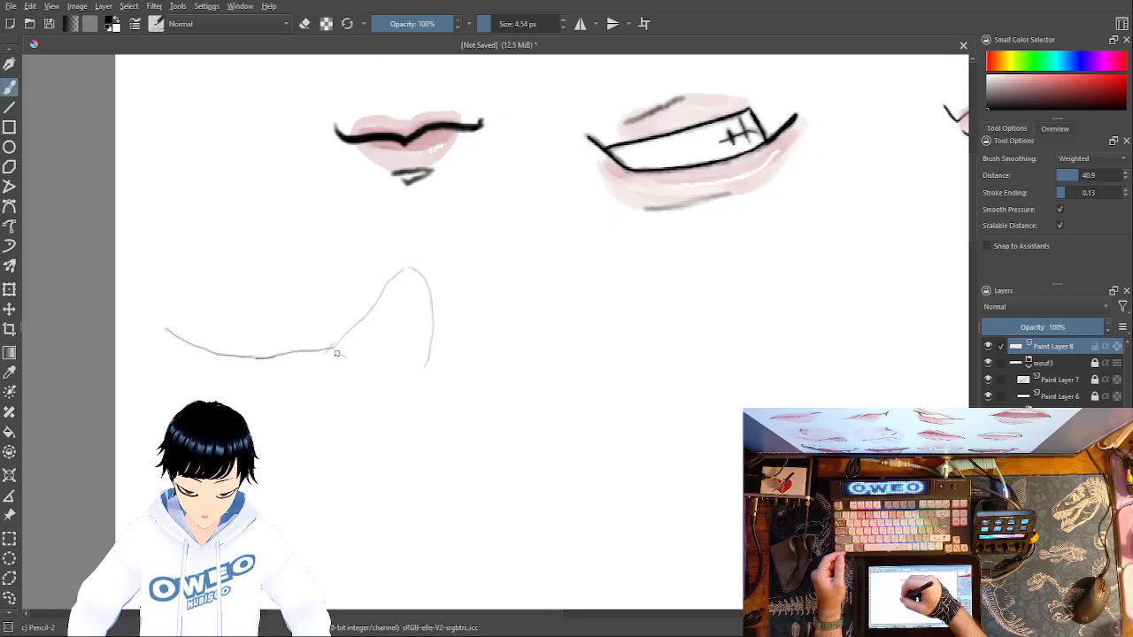
- Draw an inner lip curve at the base of the peak and rework the peak's lower right corner into a rounded line
{"action": "mouse_move", "coordinate": [334, 352]}
{"action": "left_mouse_down"}
{"action": "mouse_move", "coordinate": [367, 358]}
{"action": "mouse_move", "coordinate": [401, 334]}
{"action": "left_mouse_up"}
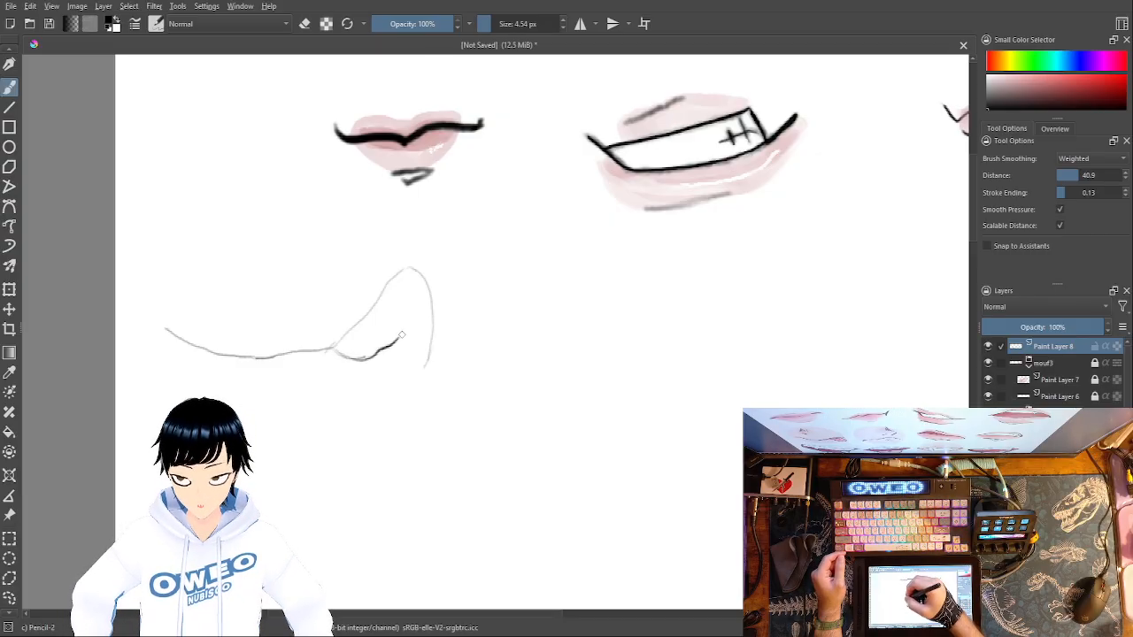
{"action": "mouse_move", "coordinate": [381, 353]}
{"action": "left_mouse_down"}
{"action": "mouse_move", "coordinate": [433, 362]}
{"action": "mouse_move", "coordinate": [383, 352]}
{"action": "left_mouse_up"}
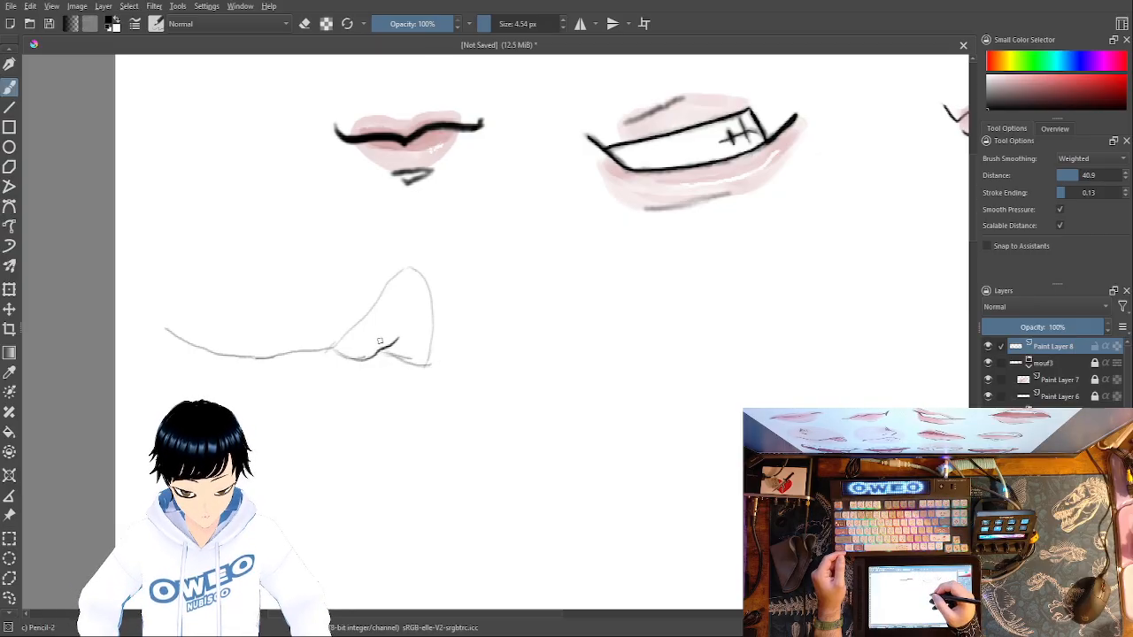
{"action": "right_click", "coordinate": [561, 393]}
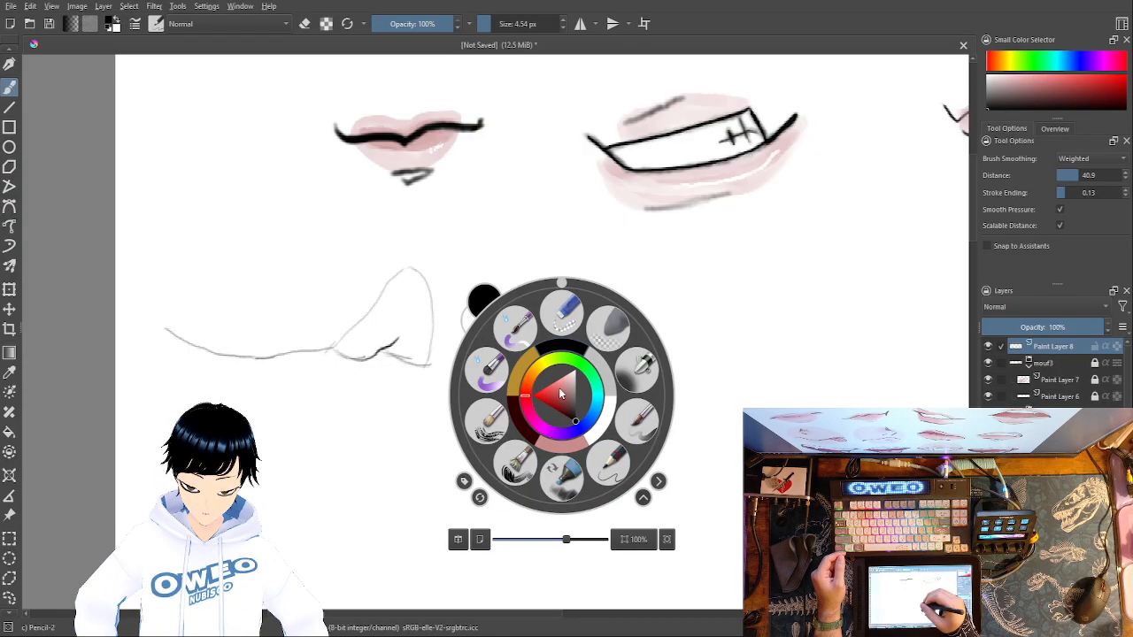
{"action": "left_click", "coordinate": [566, 317]}
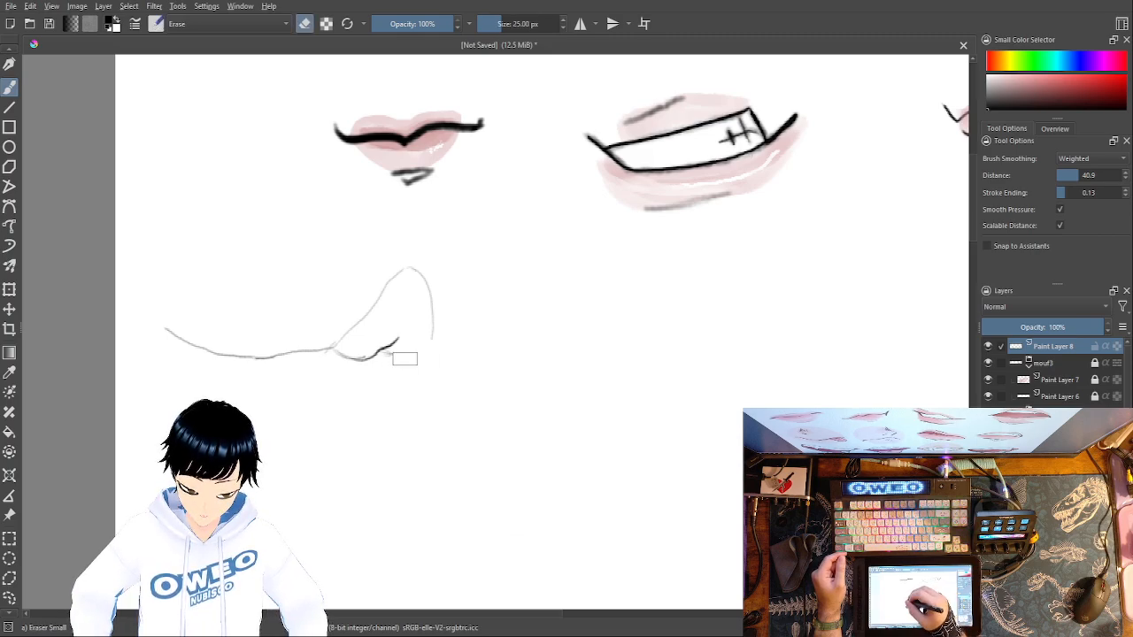
{"action": "right_click", "coordinate": [450, 372]}
{"action": "left_click", "coordinate": [496, 441]}
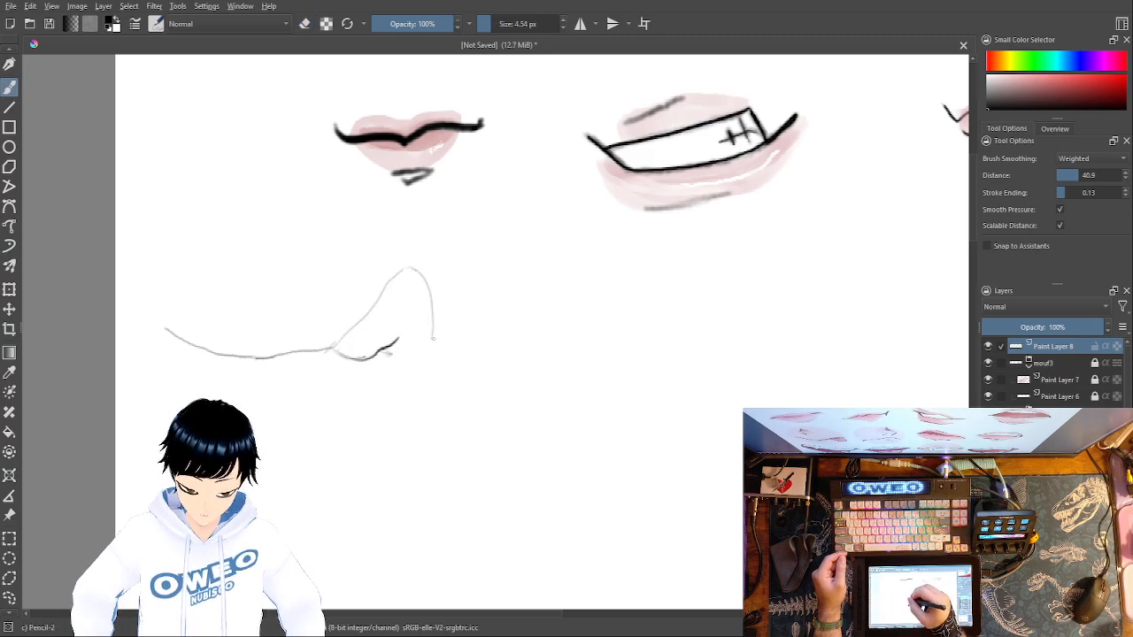
{"action": "mouse_move", "coordinate": [436, 325]}
{"action": "left_mouse_down"}
{"action": "mouse_move", "coordinate": [414, 355]}
{"action": "mouse_move", "coordinate": [383, 353]}
{"action": "left_mouse_up"}
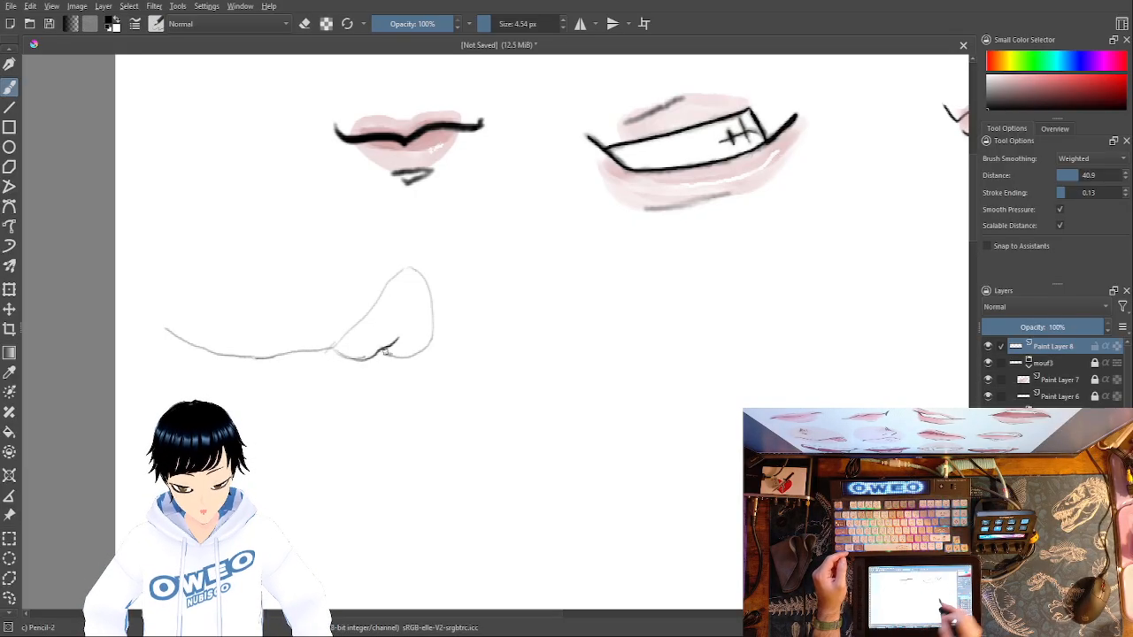
{"action": "mouse_move", "coordinate": [559, 383]}
{"action": "left_mouse_down"}
{"action": "mouse_move", "coordinate": [603, 290]}
{"action": "mouse_move", "coordinate": [711, 334]}
{"action": "mouse_move", "coordinate": [720, 368]}
{"action": "mouse_move", "coordinate": [680, 441]}
{"action": "mouse_move", "coordinate": [611, 442]}
{"action": "mouse_move", "coordinate": [581, 425]}
{"action": "mouse_move", "coordinate": [559, 375]}
{"action": "left_mouse_up"}
{"action": "mouse_move", "coordinate": [776, 384]}
{"action": "left_mouse_down"}
{"action": "mouse_move", "coordinate": [786, 323]}
{"action": "mouse_move", "coordinate": [888, 351]}
{"action": "mouse_move", "coordinate": [892, 407]}
{"action": "left_mouse_up"}
{"action": "left_click_drag", "start_coordinate": [783, 409], "coordinate": [785, 339]}
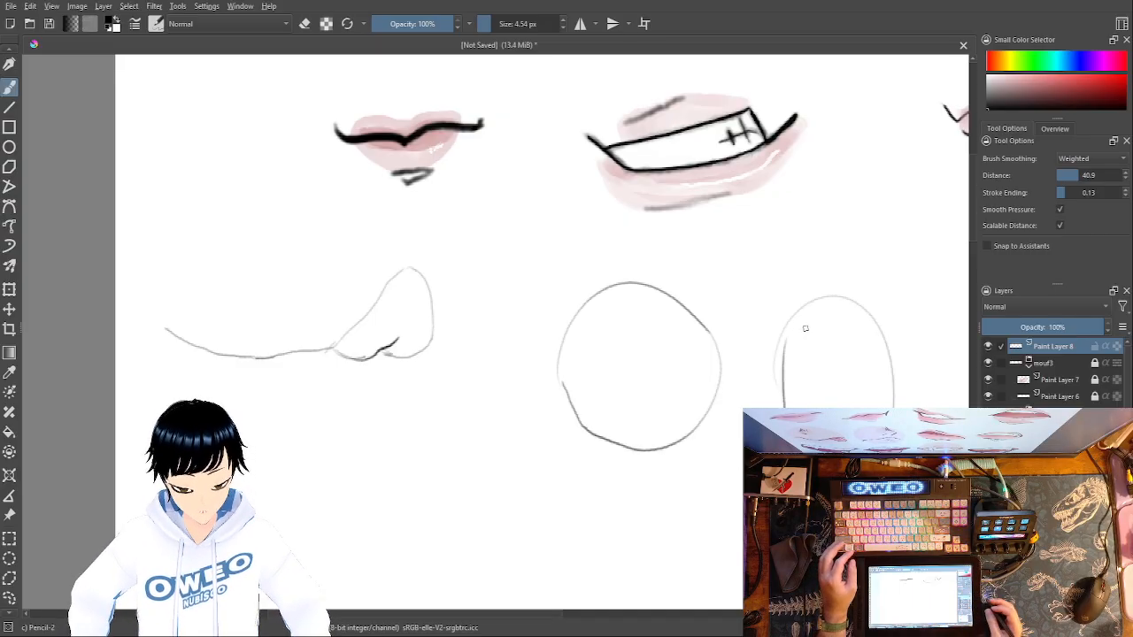
{"action": "mouse_move", "coordinate": [403, 473]}
{"action": "left_mouse_down"}
{"action": "mouse_move", "coordinate": [467, 443]}
{"action": "mouse_move", "coordinate": [407, 470]}
{"action": "left_mouse_up"}
{"action": "mouse_move", "coordinate": [523, 537]}
{"action": "left_mouse_down"}
{"action": "mouse_move", "coordinate": [608, 486]}
{"action": "mouse_move", "coordinate": [524, 532]}
{"action": "left_mouse_up"}
{"action": "mouse_move", "coordinate": [675, 491]}
{"action": "left_mouse_down"}
{"action": "mouse_move", "coordinate": [726, 541]}
{"action": "mouse_move", "coordinate": [653, 526]}
{"action": "left_mouse_up"}
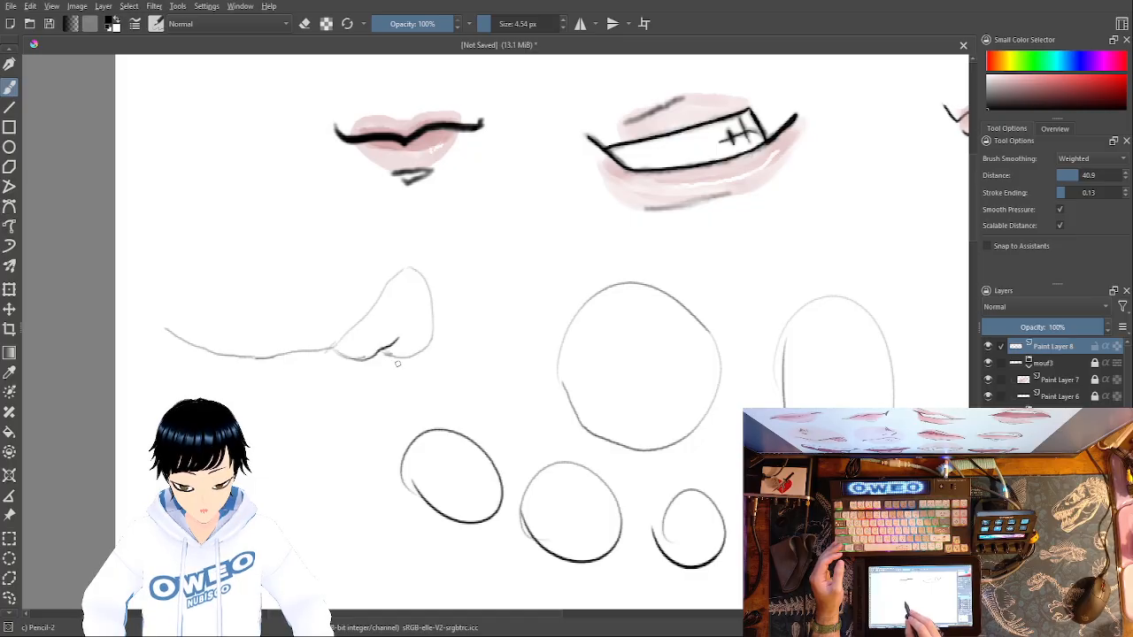
{"action": "key", "text": "ctrl+z"}
{"action": "key", "text": "ctrl+z"}
{"action": "key", "text": "ctrl+z"}
{"action": "key", "text": "ctrl+z"}
{"action": "key", "text": "ctrl+z"}
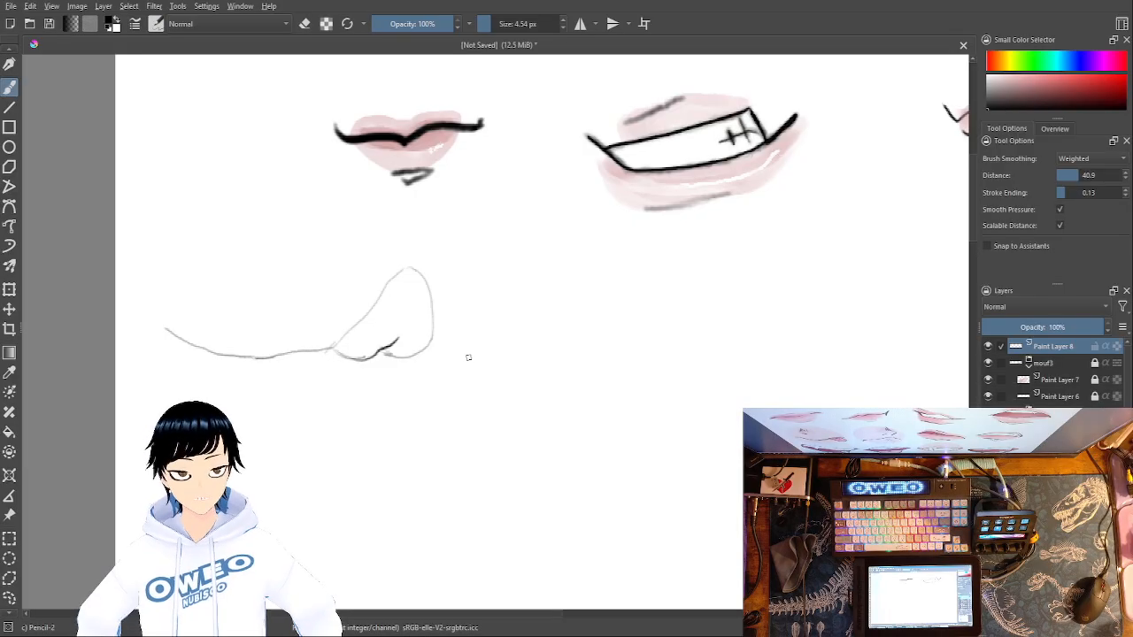
{"action": "mouse_move", "coordinate": [557, 385]}
{"action": "left_mouse_down"}
{"action": "mouse_move", "coordinate": [664, 399]}
{"action": "mouse_move", "coordinate": [556, 379]}
{"action": "left_mouse_up"}
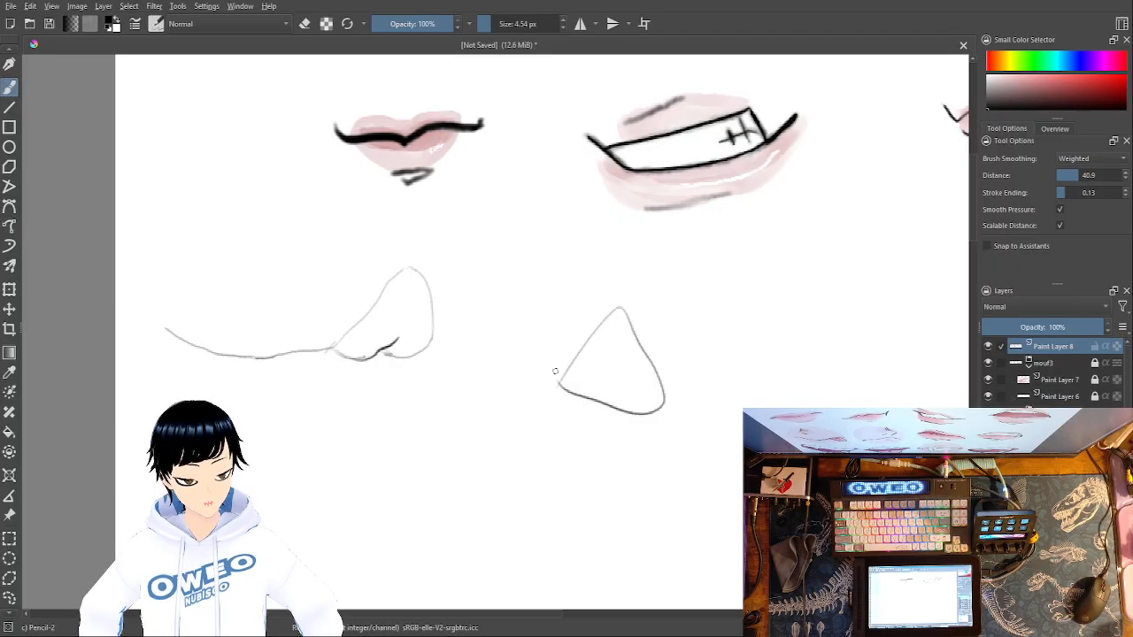
{"action": "key", "text": "ctrl+z"}
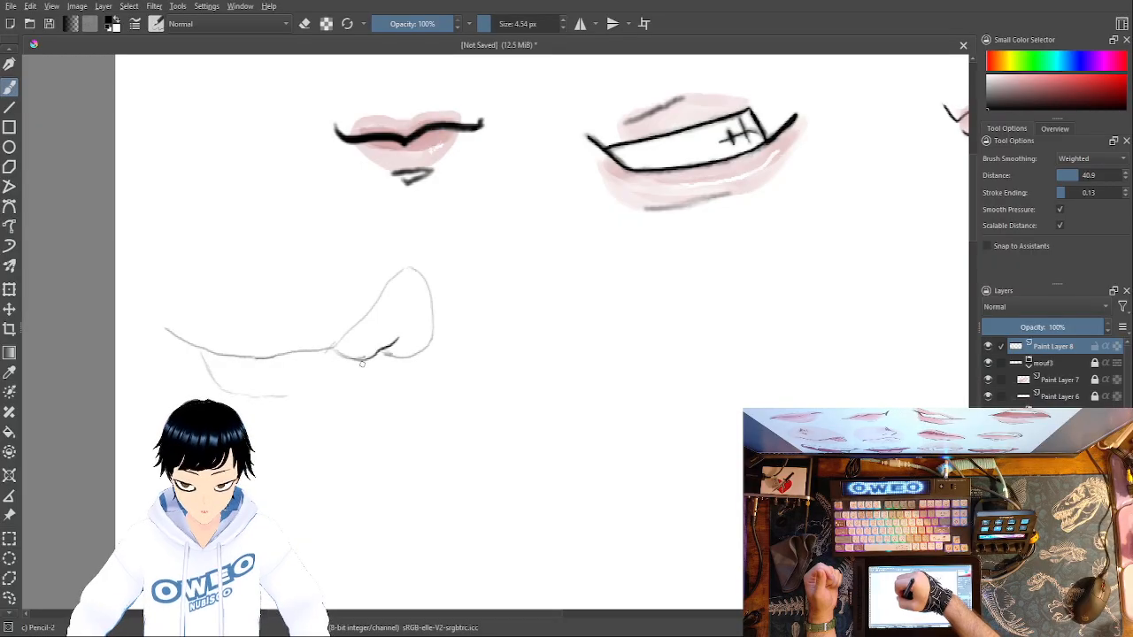
- Erase the inner curve and rounded corner at the peak's base, then pencil a downward slanting edge and extend the lower mouth line toward it
{"action": "right_click", "coordinate": [388, 367]}
{"action": "left_click", "coordinate": [397, 287]}
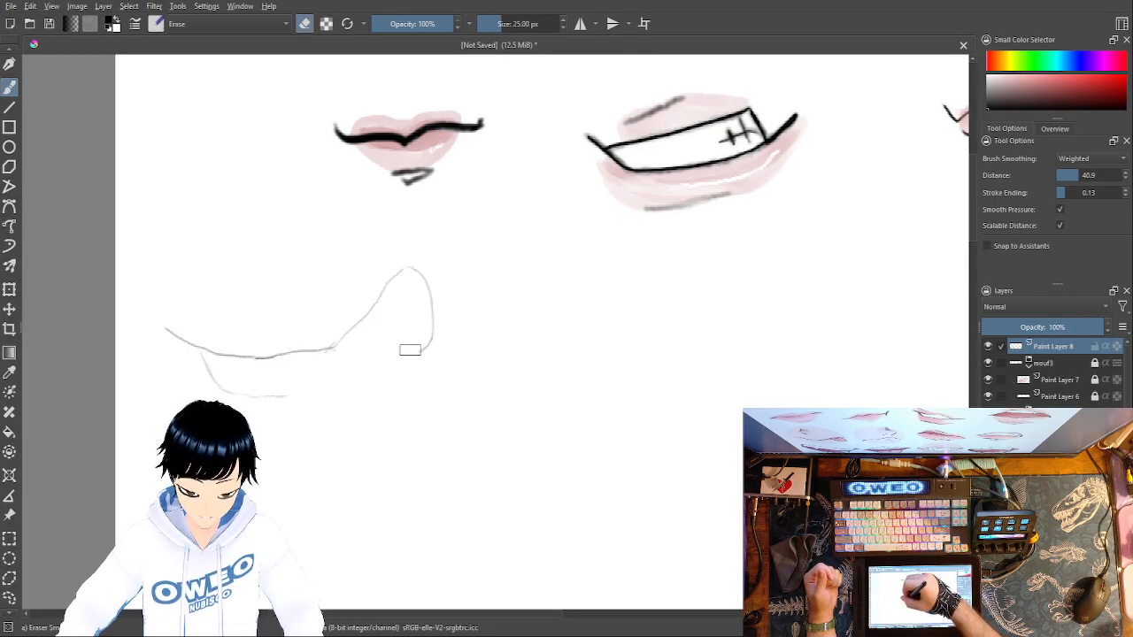
{"action": "right_click", "coordinate": [496, 429]}
{"action": "left_click", "coordinate": [551, 498]}
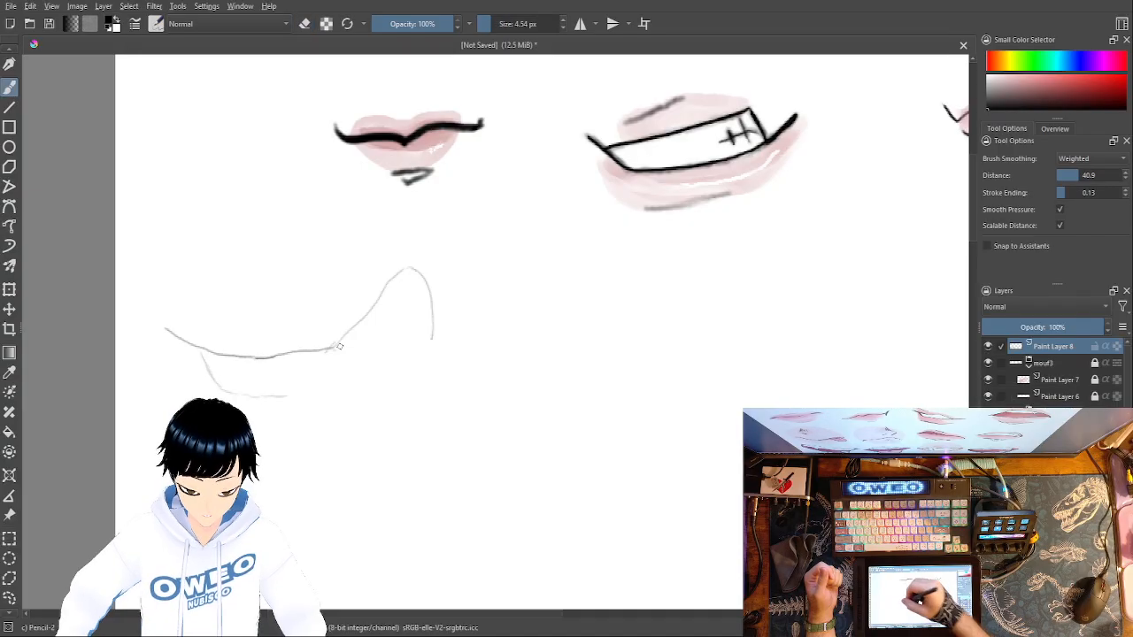
{"action": "mouse_move", "coordinate": [334, 350]}
{"action": "left_mouse_down"}
{"action": "mouse_move", "coordinate": [386, 373]}
{"action": "mouse_move", "coordinate": [334, 350]}
{"action": "mouse_move", "coordinate": [370, 372]}
{"action": "left_mouse_up"}
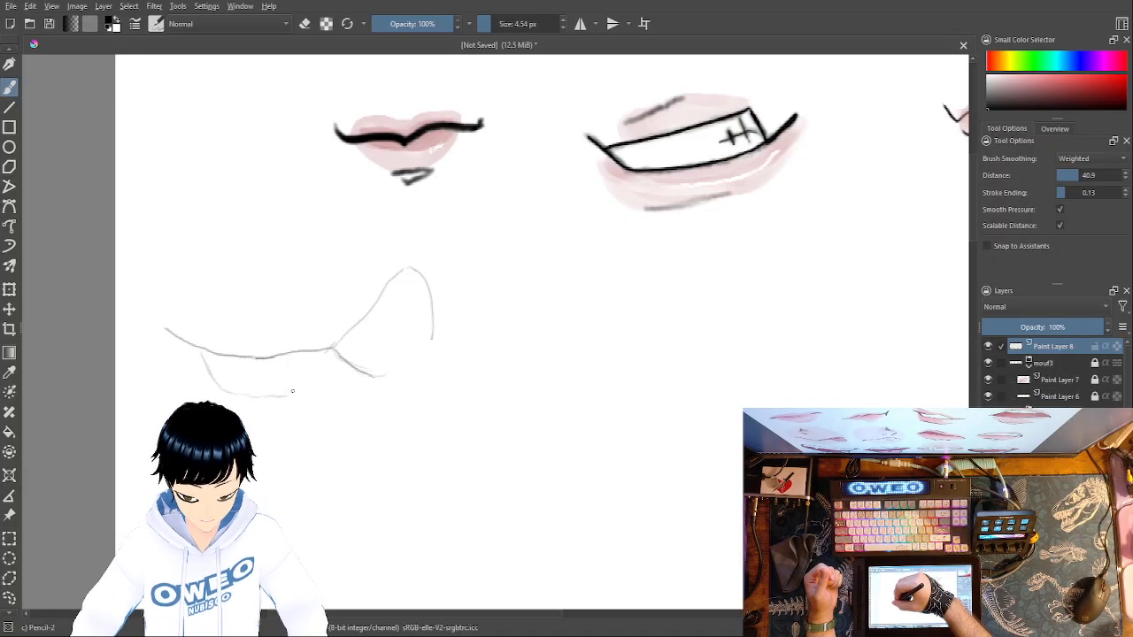
{"action": "left_click_drag", "start_coordinate": [296, 392], "coordinate": [333, 382]}
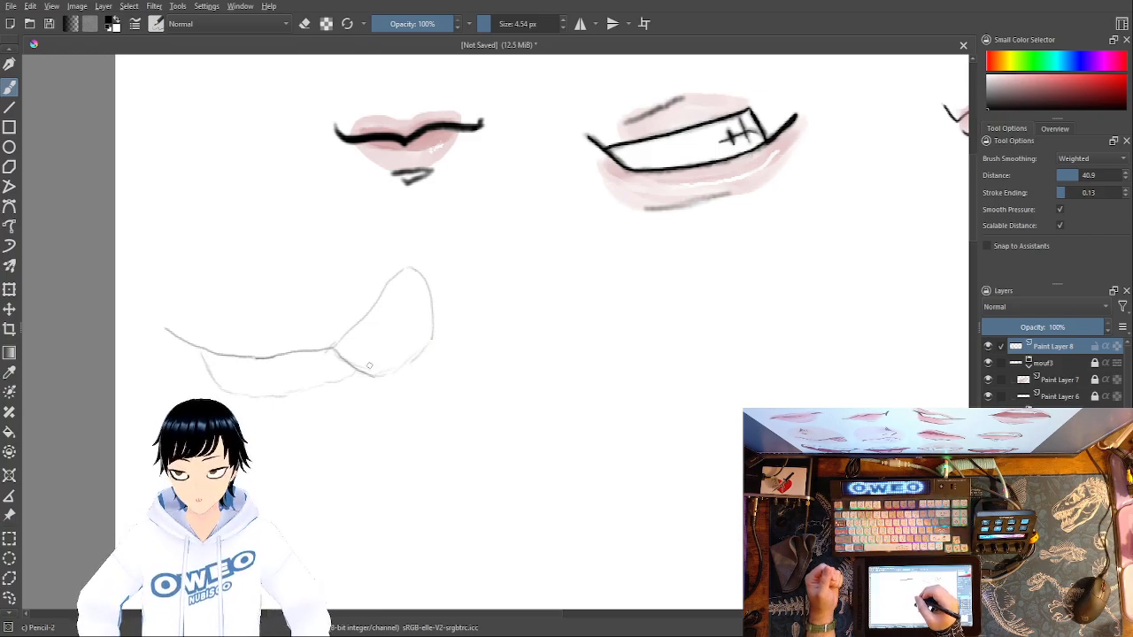
- Erase the peak's tip and right side, then redraw them with Pencil-2 as a taller, narrower shape slanting down to the lower corner
{"action": "right_click", "coordinate": [489, 320]}
{"action": "left_click", "coordinate": [491, 241]}
{"action": "mouse_move", "coordinate": [430, 331]}
{"action": "left_mouse_down"}
{"action": "mouse_move", "coordinate": [410, 267]}
{"action": "mouse_move", "coordinate": [423, 335]}
{"action": "mouse_move", "coordinate": [384, 375]}
{"action": "left_mouse_up"}
{"action": "right_click", "coordinate": [445, 367]}
{"action": "left_click", "coordinate": [425, 276]}
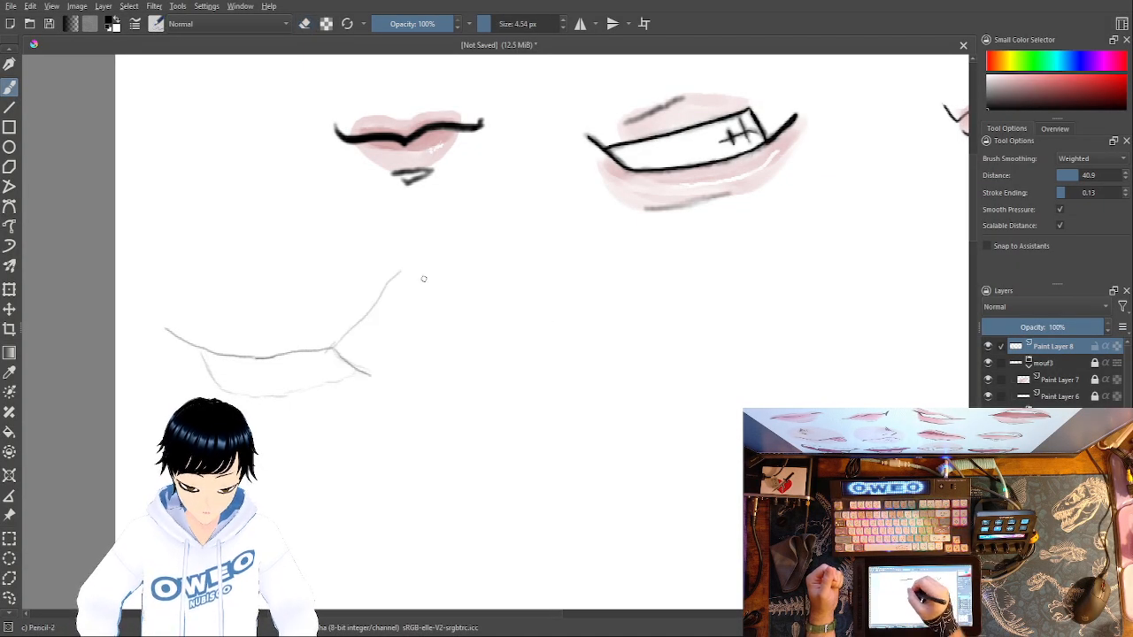
{"action": "mouse_move", "coordinate": [401, 272]}
{"action": "left_mouse_down"}
{"action": "mouse_move", "coordinate": [423, 252]}
{"action": "mouse_move", "coordinate": [405, 268]}
{"action": "mouse_move", "coordinate": [434, 262]}
{"action": "mouse_move", "coordinate": [438, 287]}
{"action": "mouse_move", "coordinate": [373, 376]}
{"action": "left_mouse_up"}
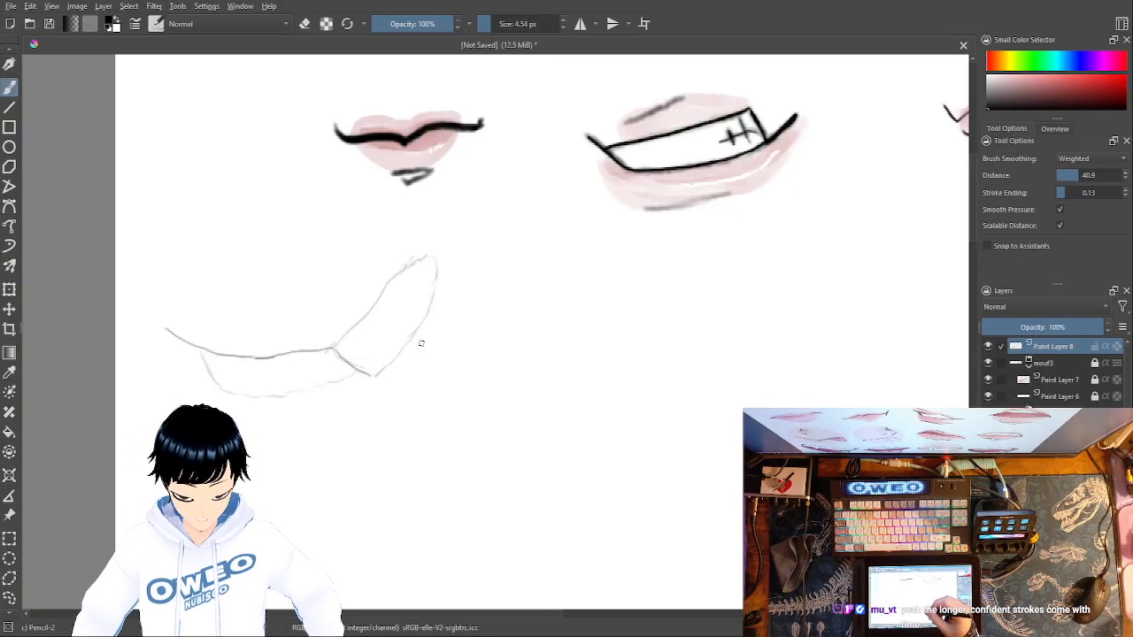
- Erase the lower middle of the peak's right side and draw a narrow pointed lobe hanging there with Pencil-2
{"action": "right_click", "coordinate": [574, 467]}
{"action": "left_click", "coordinate": [565, 359]}
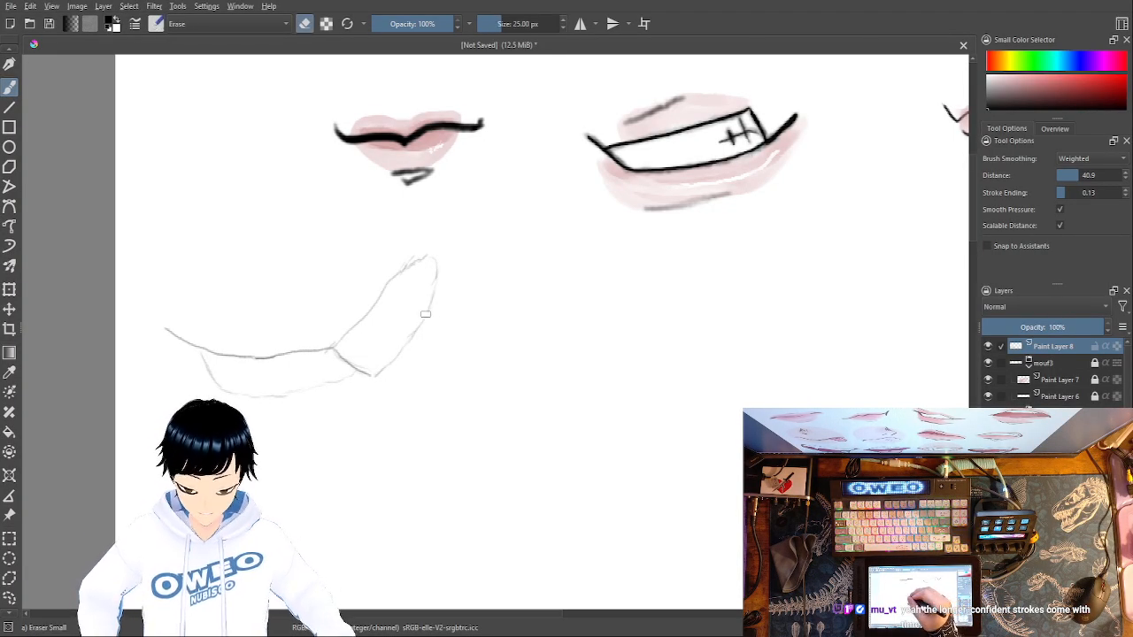
{"action": "right_click", "coordinate": [457, 354]}
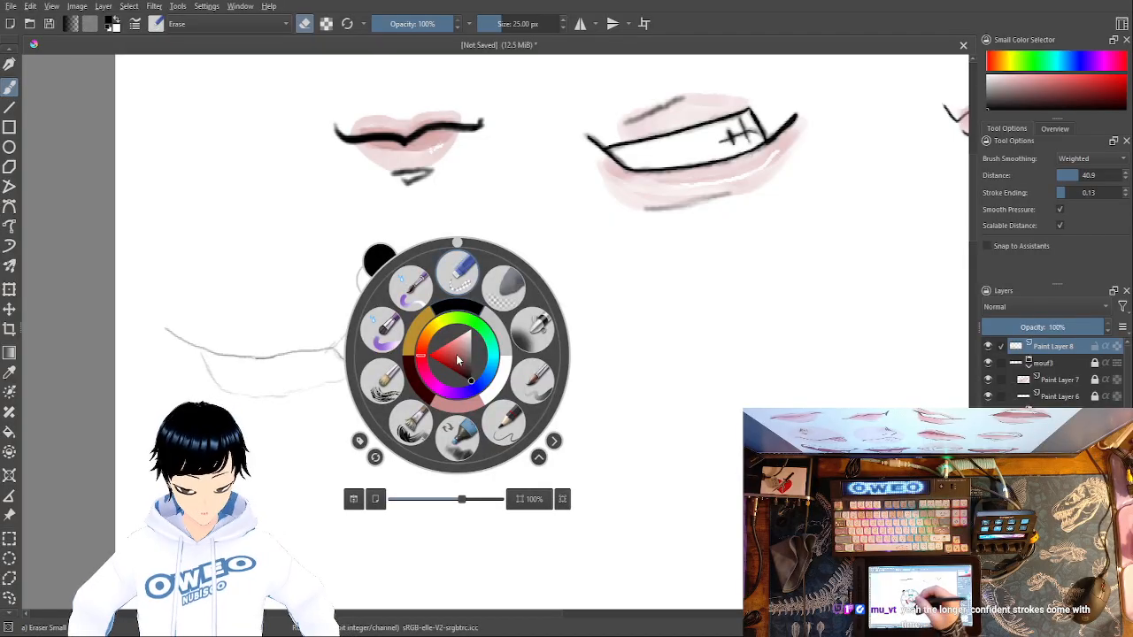
{"action": "left_click", "coordinate": [509, 424]}
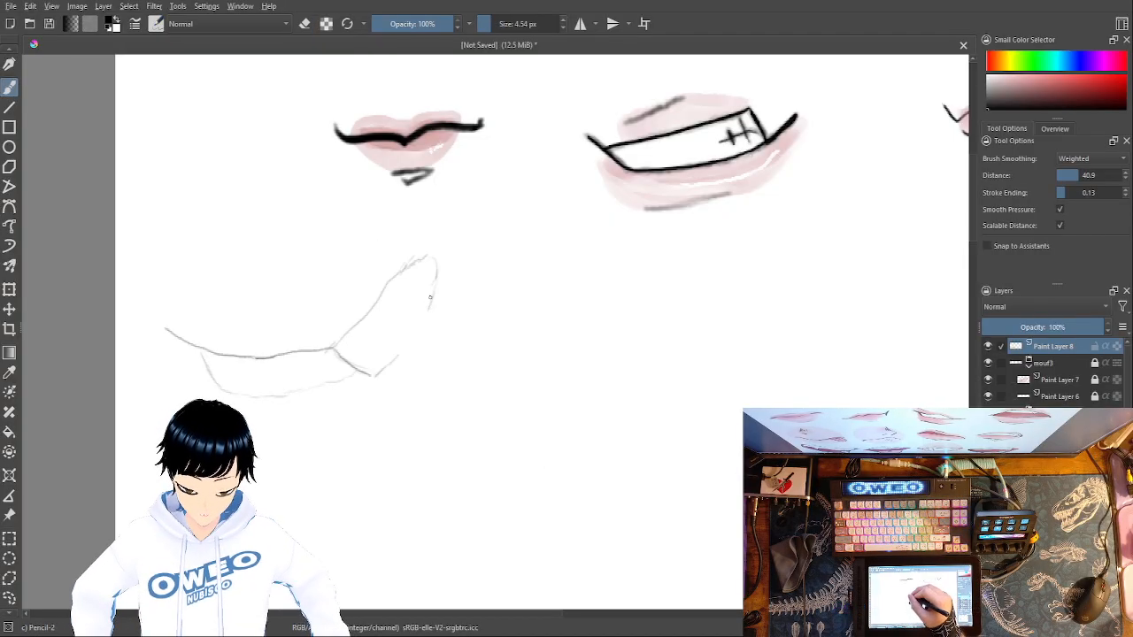
{"action": "left_click_drag", "start_coordinate": [432, 301], "coordinate": [430, 308]}
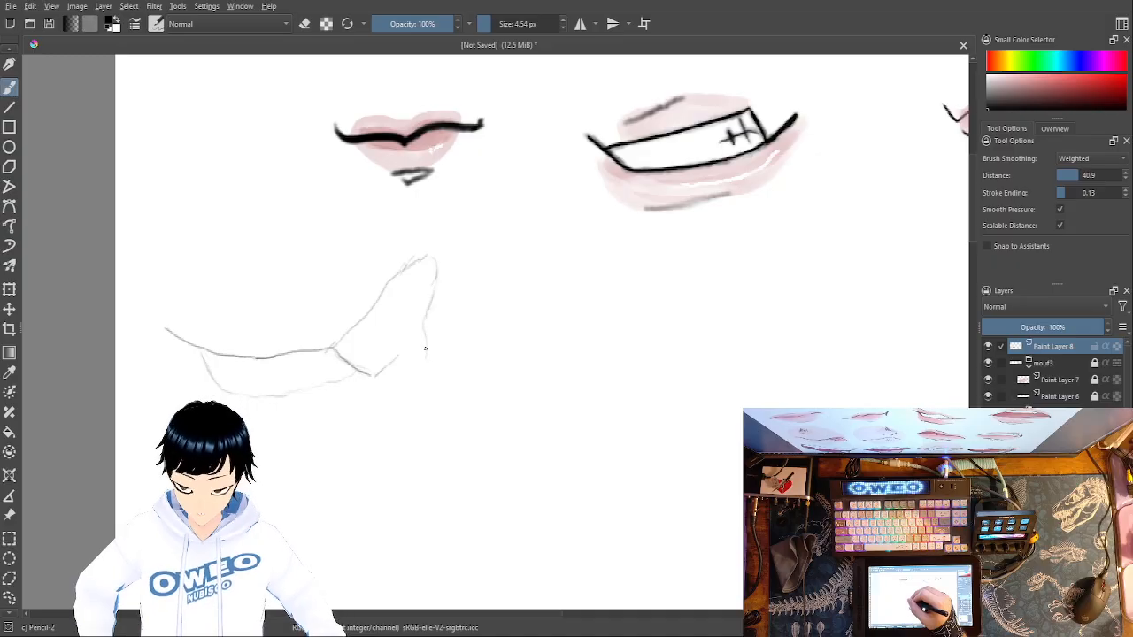
{"action": "left_click_drag", "start_coordinate": [424, 349], "coordinate": [413, 370]}
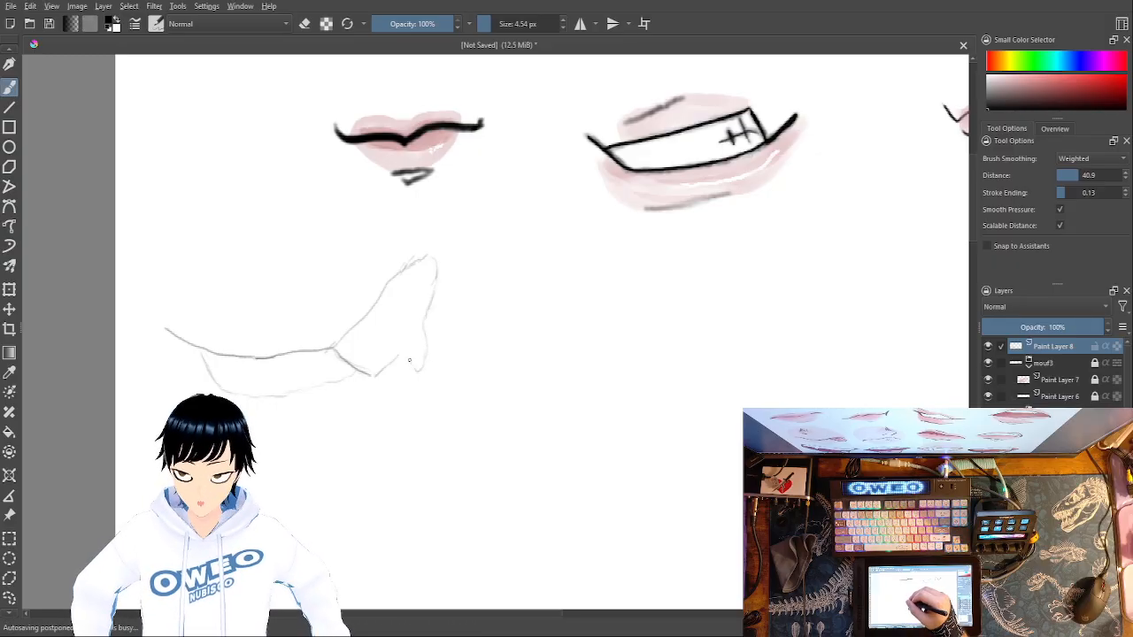
{"action": "left_click_drag", "start_coordinate": [417, 371], "coordinate": [399, 355]}
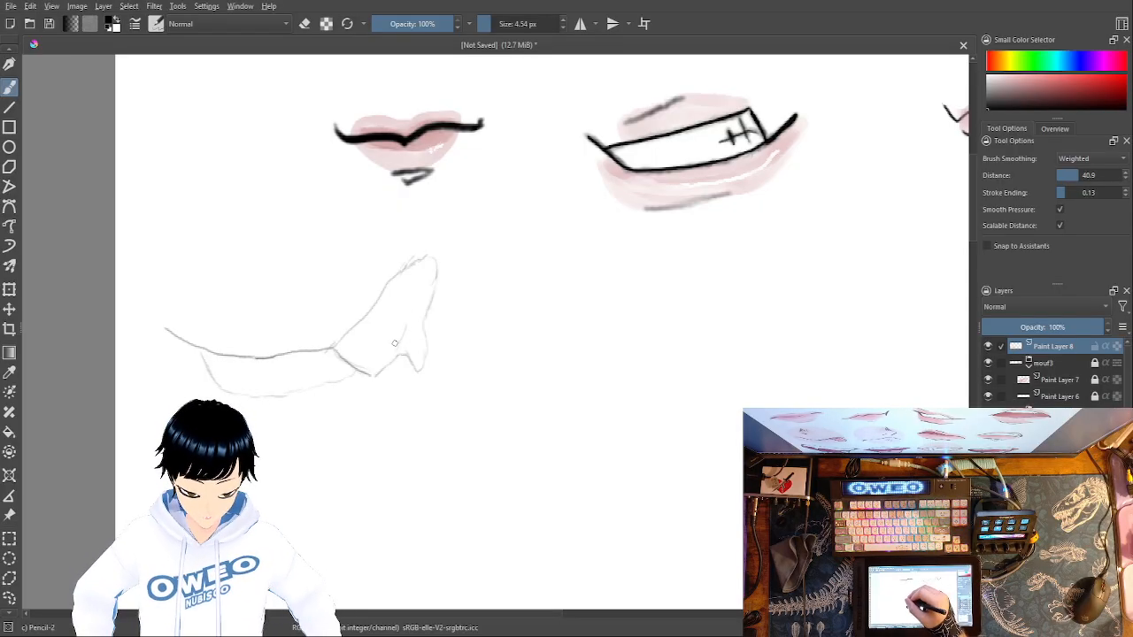
- Add a short inner line above the pointed lobe and a small U-shaped curve above it with Pencil-2
{"action": "right_click", "coordinate": [408, 320]}
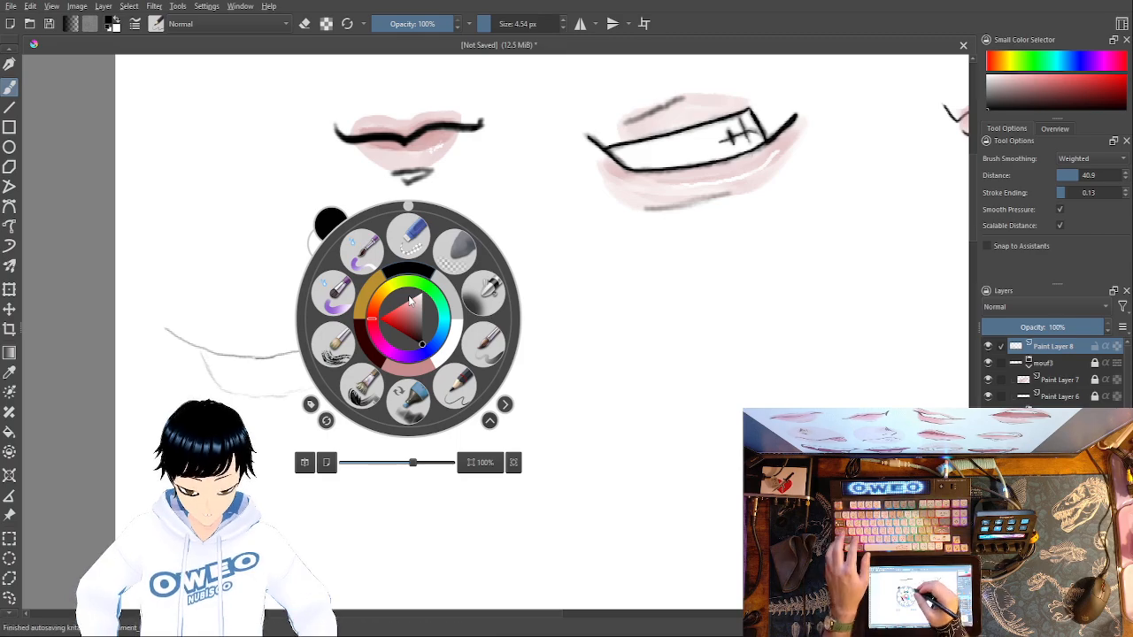
{"action": "left_click", "coordinate": [451, 381]}
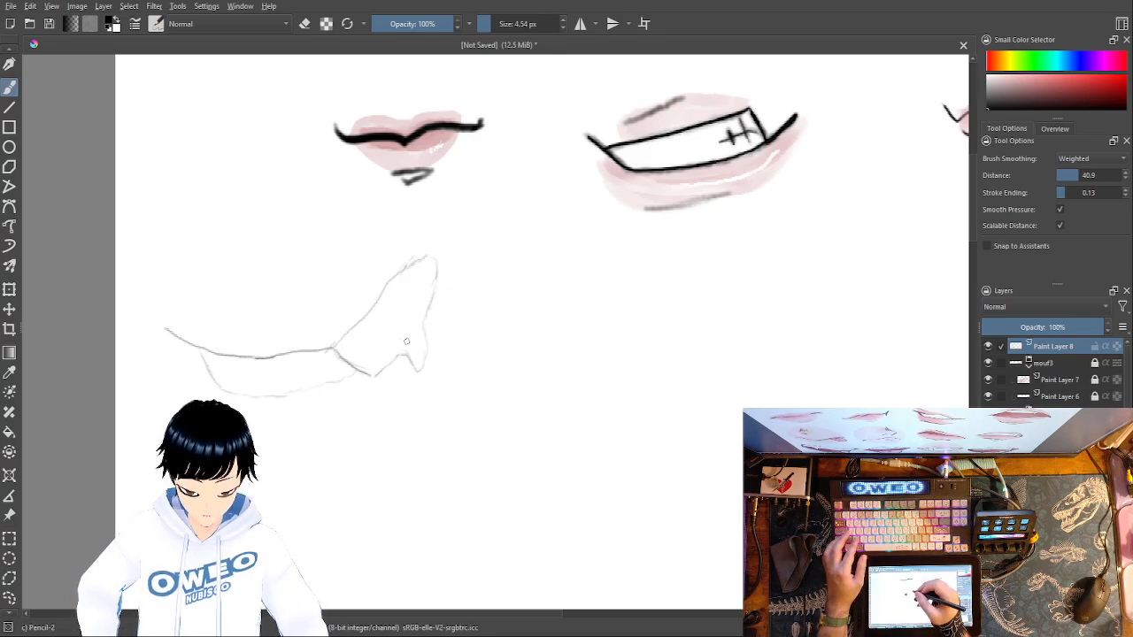
{"action": "left_click_drag", "start_coordinate": [409, 337], "coordinate": [409, 314]}
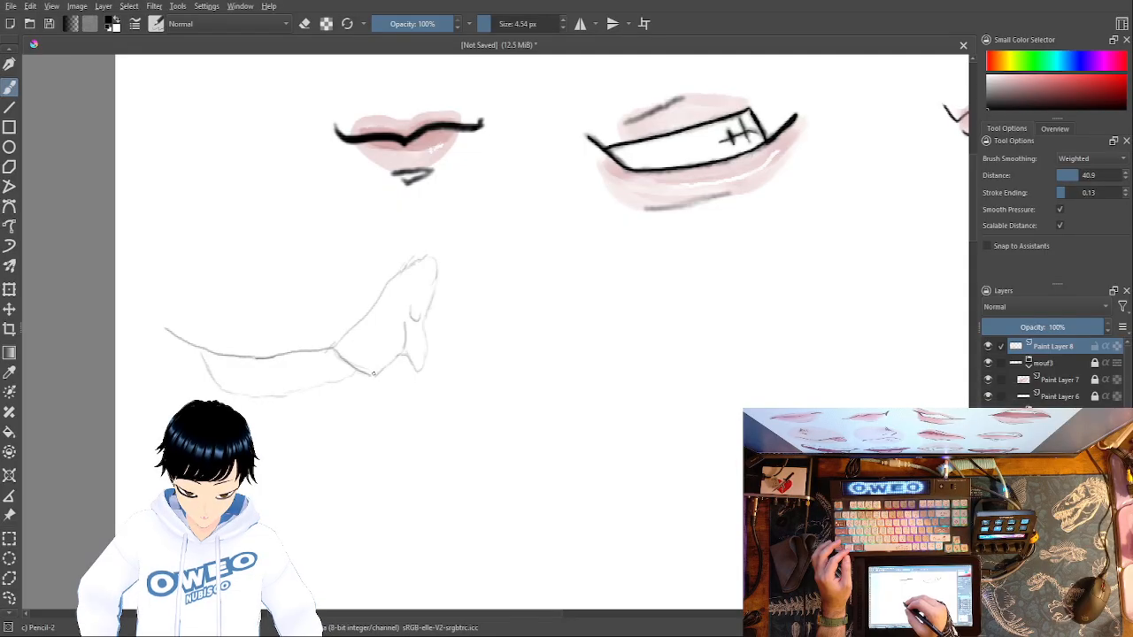
- Erase and redraw the peak's bottom corner, then pencil short tooth marks along the lip line and a long lower-lip curve beneath
{"action": "right_click", "coordinate": [384, 357]}
{"action": "left_click", "coordinate": [394, 273]}
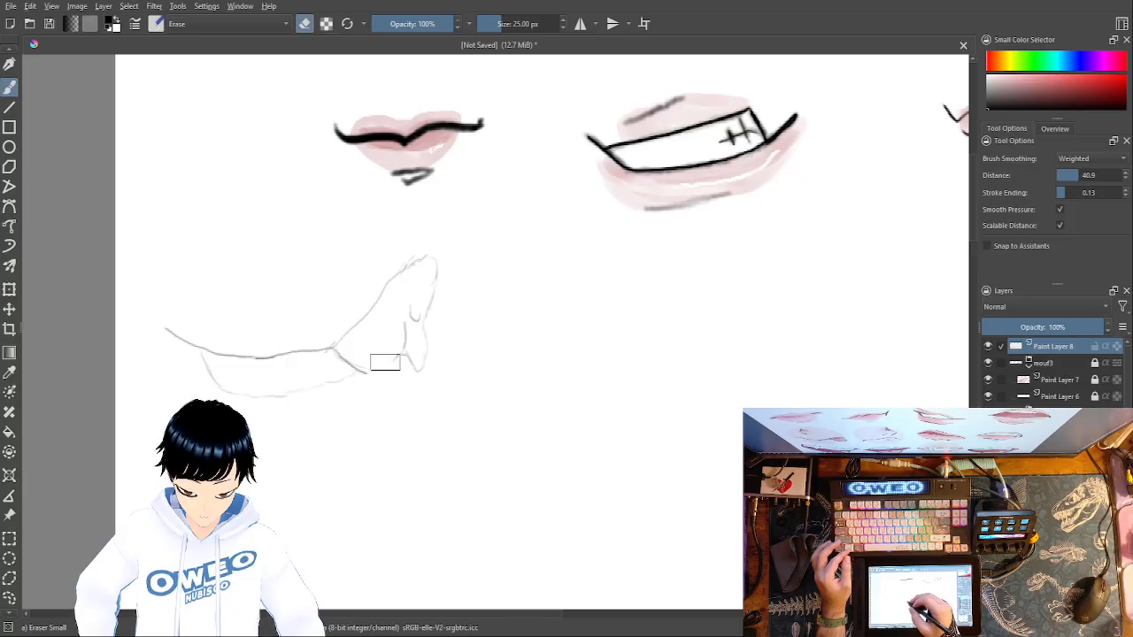
{"action": "right_click", "coordinate": [428, 389]}
{"action": "left_click", "coordinate": [476, 458]}
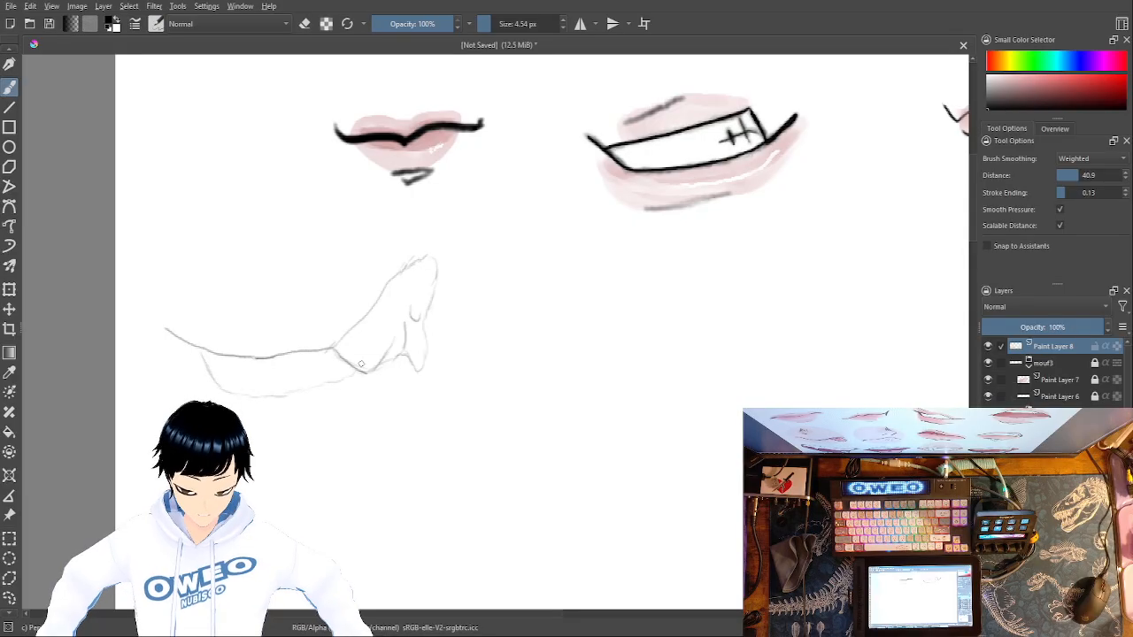
{"action": "left_click_drag", "start_coordinate": [336, 344], "coordinate": [322, 357]}
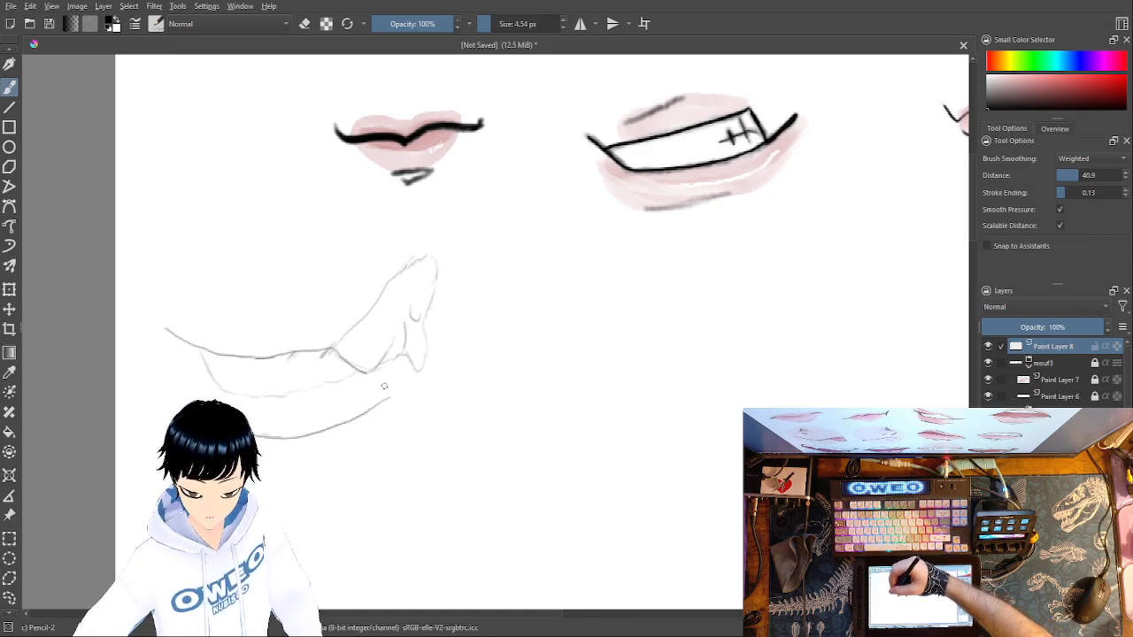
- Add a new paint layer above the sketch and set up the Marker Dry brush in pink at 107.06 px
{"action": "key", "text": "Insert"}
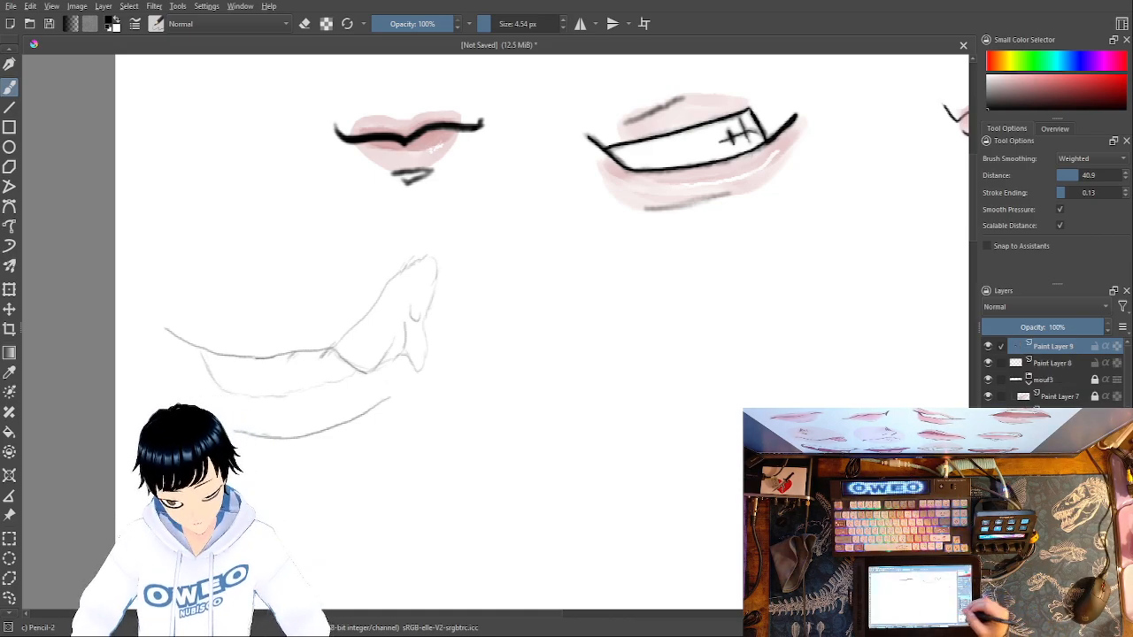
{"action": "right_click", "coordinate": [694, 443]}
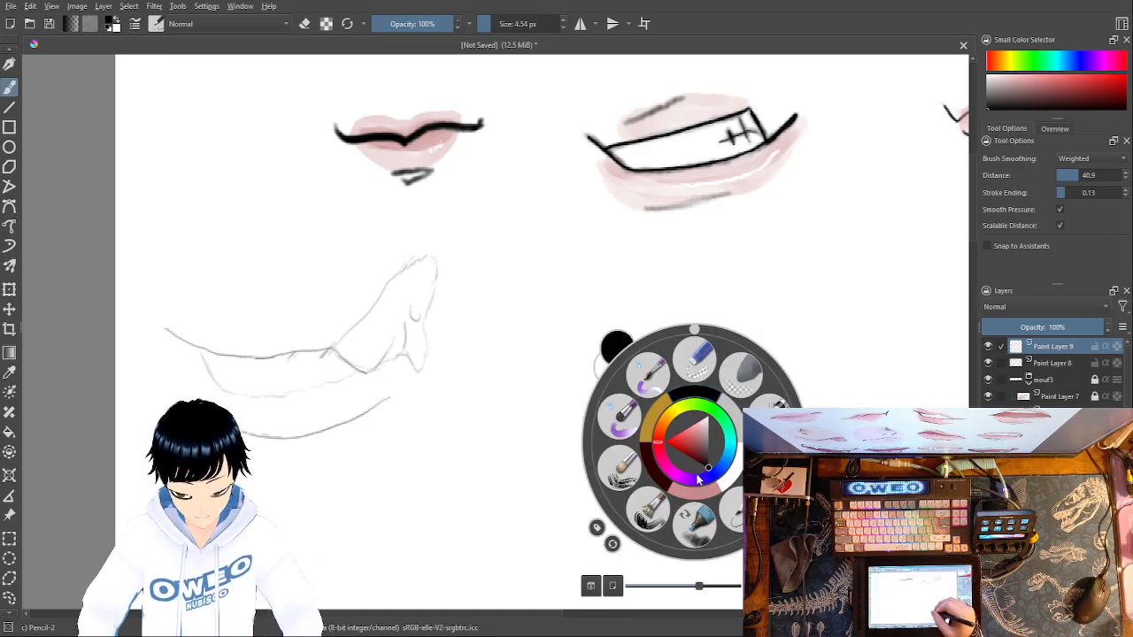
{"action": "left_click", "coordinate": [699, 524]}
{"action": "right_click", "coordinate": [705, 443]}
{"action": "left_click", "coordinate": [715, 498]}
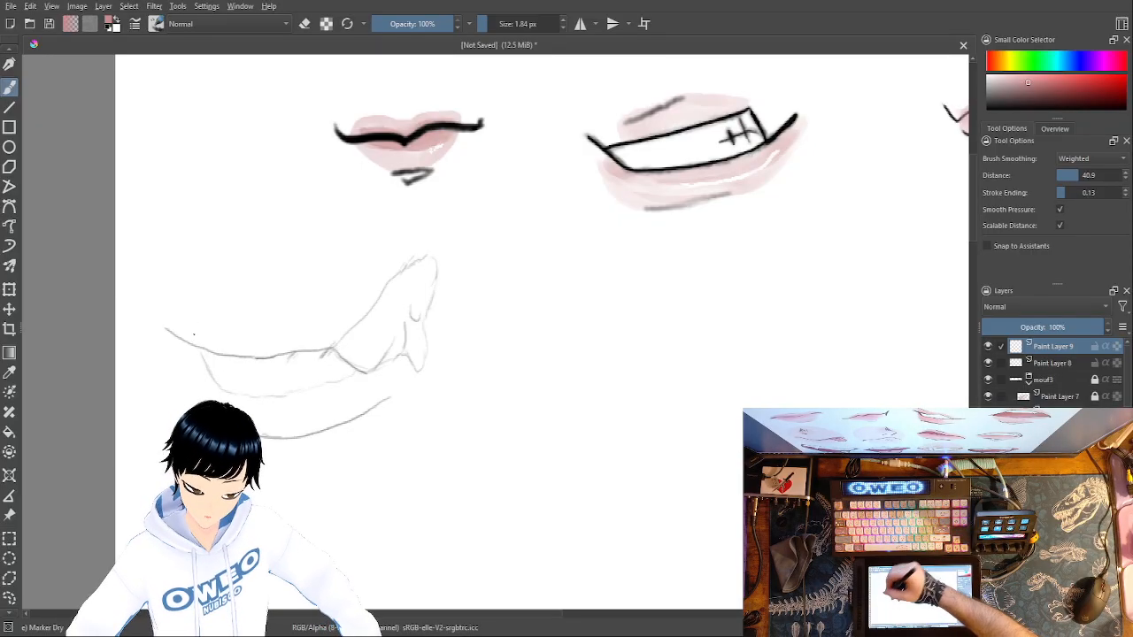
{"action": "left_click_drag", "start_coordinate": [488, 20], "coordinate": [534, 22]}
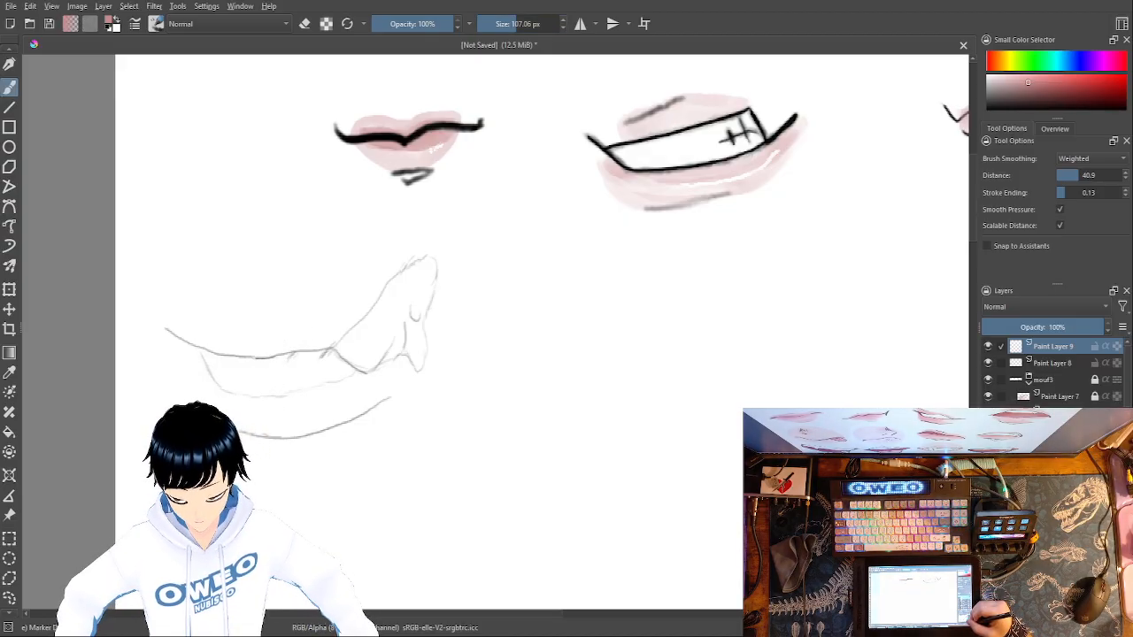
- Try covering the whole fourth mouth sketch with broad, overlapping pink Marker Dry strokes
{"action": "key", "text": "minus"}
{"action": "key", "text": "minus"}
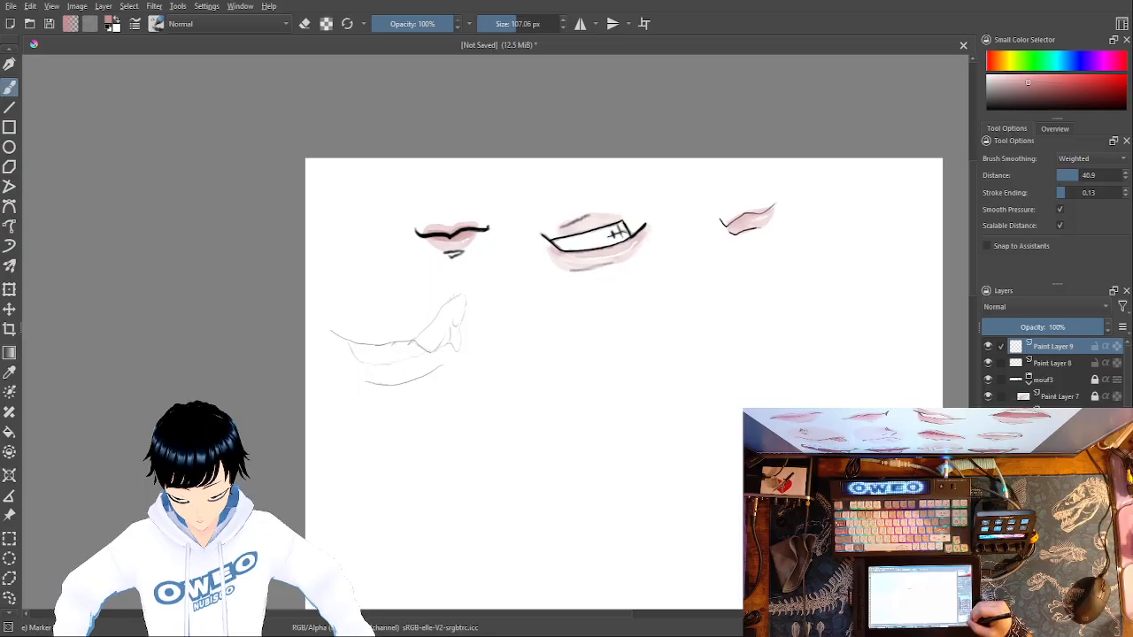
{"action": "key", "text": "plus"}
{"action": "key", "text": "plus"}
{"action": "key", "text": "plus"}
{"action": "key", "text": "plus"}
{"action": "key", "text": "plus"}
{"action": "left_click_drag", "start_coordinate": [652, 516], "coordinate": [1011, 434]}
{"action": "left_click_drag", "start_coordinate": [643, 455], "coordinate": [791, 451]}
{"action": "mouse_move", "coordinate": [228, 291]}
{"action": "left_mouse_down"}
{"action": "mouse_move", "coordinate": [190, 310]}
{"action": "mouse_move", "coordinate": [303, 354]}
{"action": "mouse_move", "coordinate": [437, 361]}
{"action": "mouse_move", "coordinate": [521, 396]}
{"action": "mouse_move", "coordinate": [645, 342]}
{"action": "mouse_move", "coordinate": [670, 265]}
{"action": "mouse_move", "coordinate": [729, 169]}
{"action": "left_mouse_up"}
{"action": "mouse_move", "coordinate": [787, 137]}
{"action": "left_mouse_down"}
{"action": "mouse_move", "coordinate": [668, 298]}
{"action": "mouse_move", "coordinate": [609, 342]}
{"action": "mouse_move", "coordinate": [509, 389]}
{"action": "mouse_move", "coordinate": [421, 371]}
{"action": "mouse_move", "coordinate": [363, 343]}
{"action": "left_mouse_up"}
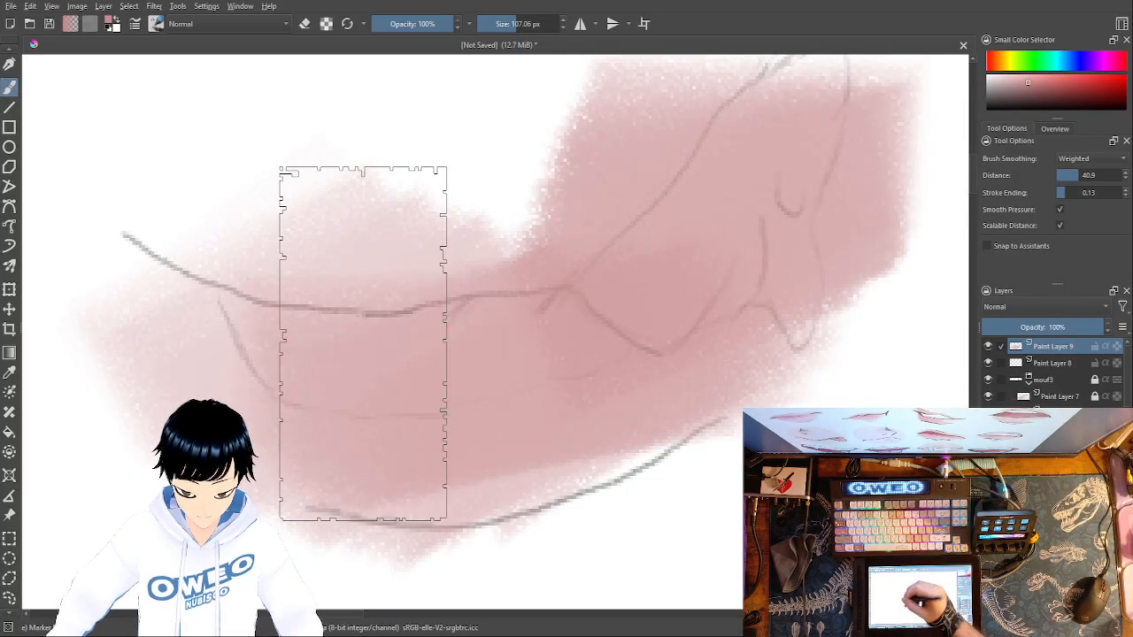
- Undo the last pink pass and repaint broad pink strokes over the peak and the mouth's middle
{"action": "key", "text": "ctrl+z"}
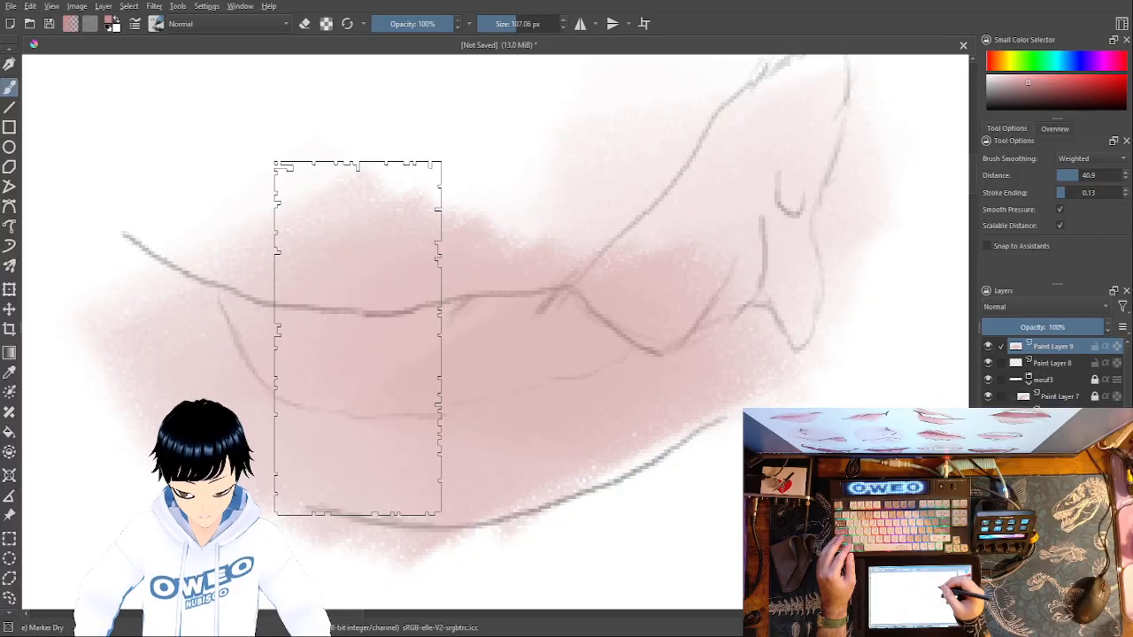
{"action": "mouse_move", "coordinate": [728, 156]}
{"action": "left_mouse_down"}
{"action": "mouse_move", "coordinate": [544, 365]}
{"action": "mouse_move", "coordinate": [408, 397]}
{"action": "left_mouse_up"}
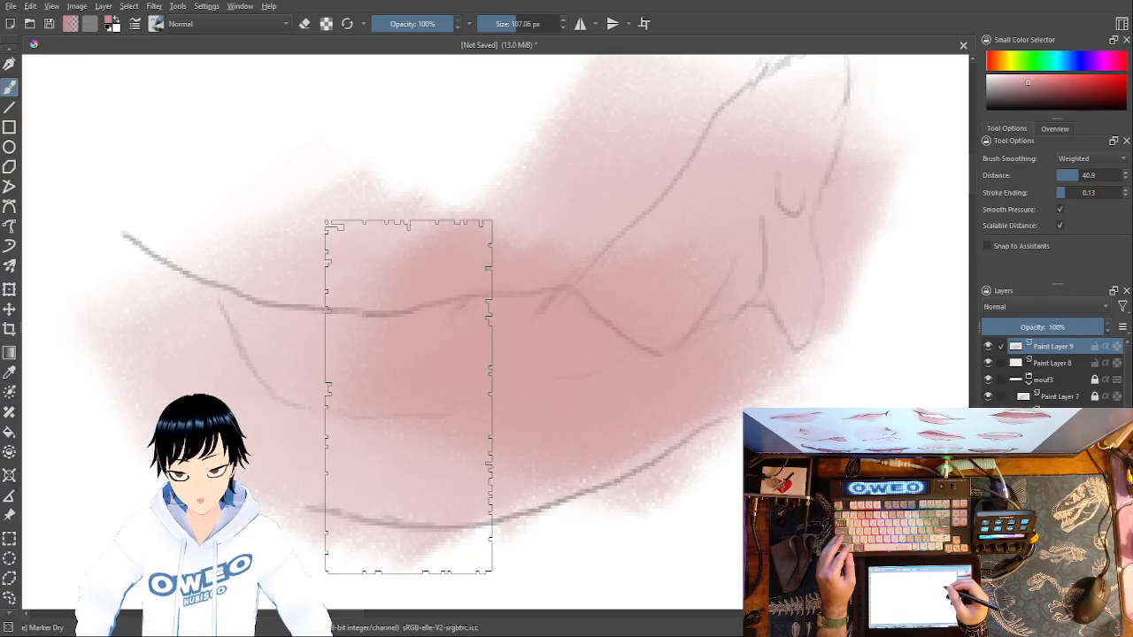
{"action": "mouse_move", "coordinate": [576, 309]}
{"action": "left_mouse_down"}
{"action": "mouse_move", "coordinate": [484, 355]}
{"action": "mouse_move", "coordinate": [382, 368]}
{"action": "mouse_move", "coordinate": [316, 342]}
{"action": "left_mouse_up"}
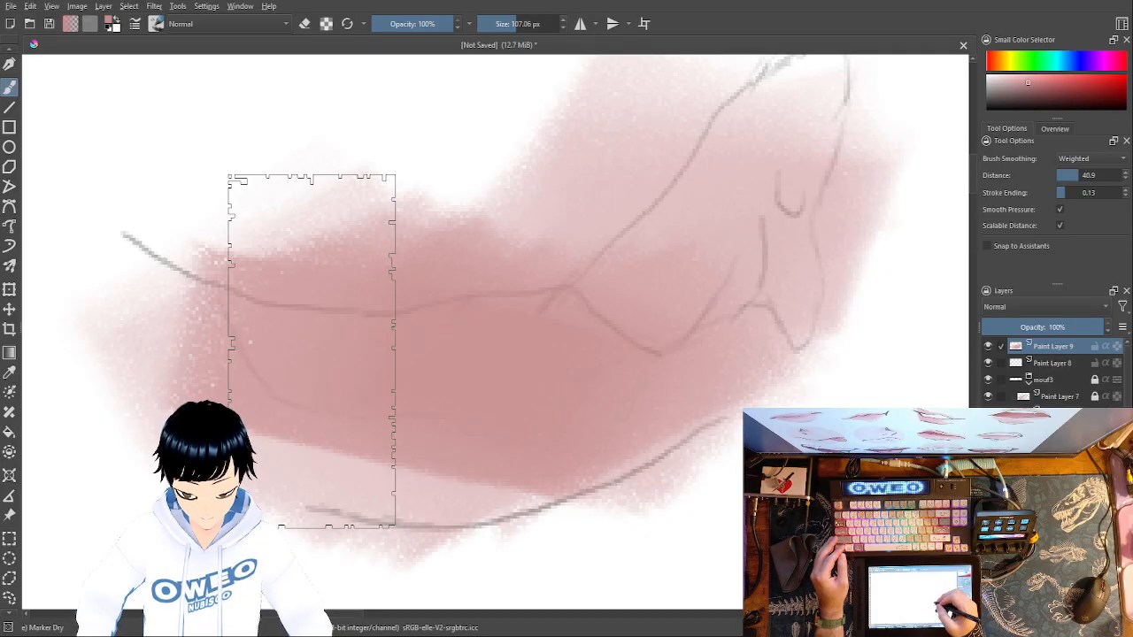
- Change the Marker Dry colour to white and reduce its size to 29.61 px
{"action": "right_click", "coordinate": [711, 372]}
{"action": "left_click", "coordinate": [754, 397]}
{"action": "right_click", "coordinate": [752, 399]}
{"action": "right_click", "coordinate": [753, 399]}
{"action": "right_click", "coordinate": [754, 399]}
{"action": "left_click", "coordinate": [504, 26]}
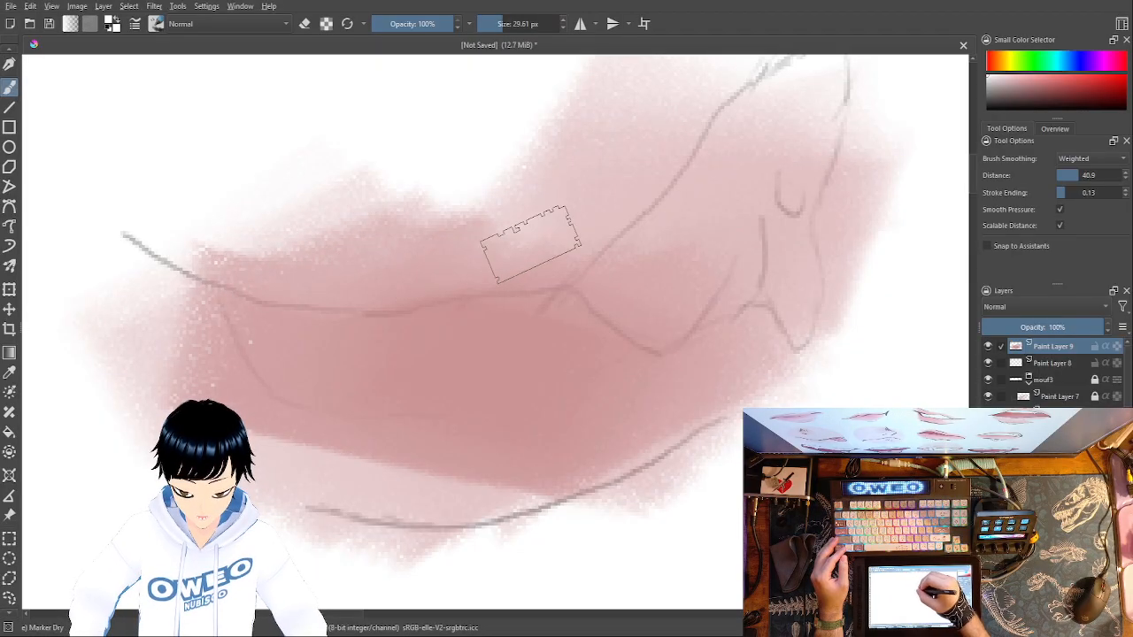
- Try painting white highlights over the pink above the lip line and across the lower lip
{"action": "mouse_move", "coordinate": [593, 239]}
{"action": "left_mouse_down"}
{"action": "mouse_move", "coordinate": [520, 260]}
{"action": "mouse_move", "coordinate": [285, 252]}
{"action": "left_mouse_up"}
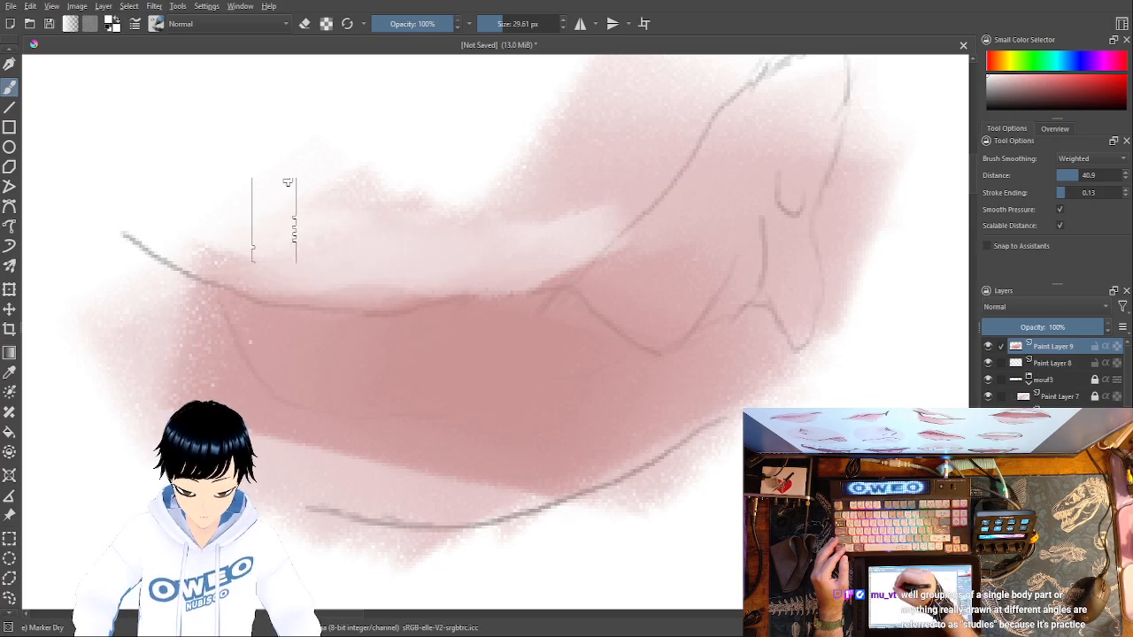
{"action": "mouse_move", "coordinate": [292, 417]}
{"action": "left_mouse_down"}
{"action": "mouse_move", "coordinate": [321, 451]}
{"action": "mouse_move", "coordinate": [379, 466]}
{"action": "mouse_move", "coordinate": [470, 466]}
{"action": "mouse_move", "coordinate": [556, 447]}
{"action": "left_mouse_up"}
{"action": "mouse_move", "coordinate": [671, 370]}
{"action": "left_mouse_down"}
{"action": "mouse_move", "coordinate": [583, 442]}
{"action": "mouse_move", "coordinate": [484, 472]}
{"action": "mouse_move", "coordinate": [420, 477]}
{"action": "mouse_move", "coordinate": [298, 443]}
{"action": "left_mouse_up"}
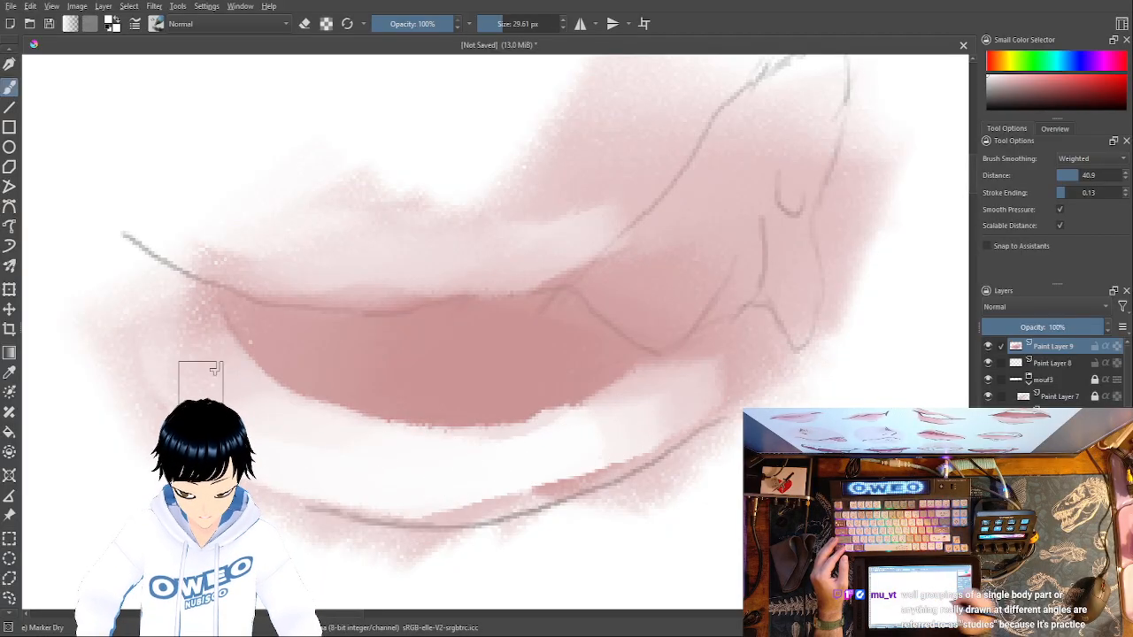
- Undo all white and pink marker strokes on the new layer, back to the bare pencil sketch
{"action": "key", "text": "ctrl+z"}
{"action": "key", "text": "ctrl+z"}
{"action": "key", "text": "ctrl+z"}
{"action": "key", "text": "ctrl+z"}
{"action": "key", "text": "ctrl+z"}
{"action": "key", "text": "ctrl+z"}
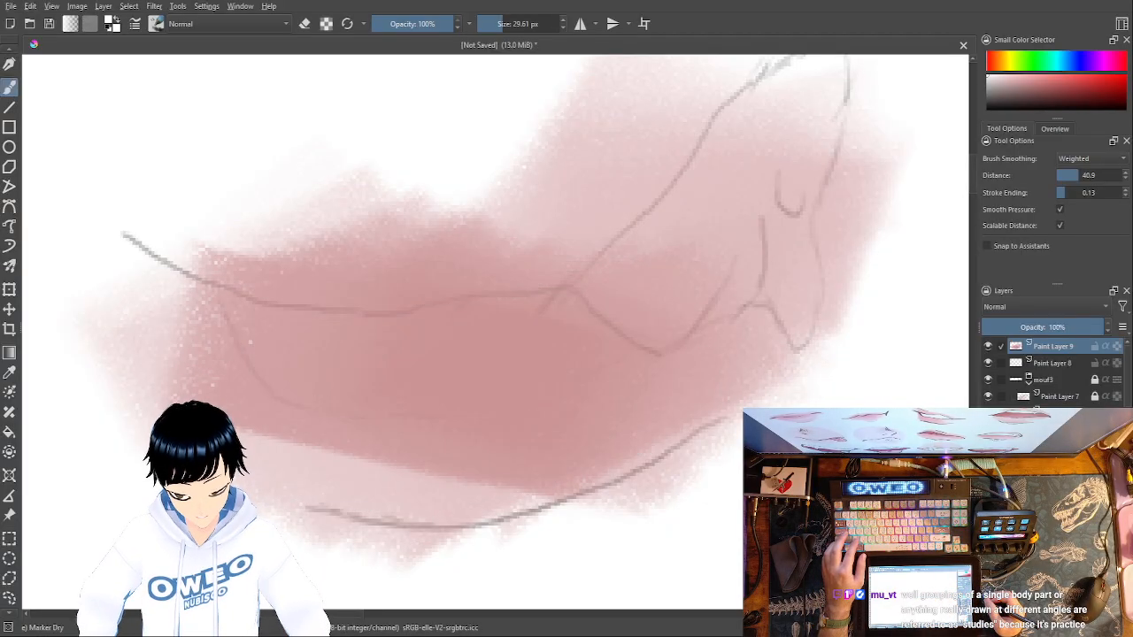
{"action": "key", "text": "ctrl+z"}
{"action": "key", "text": "ctrl+z"}
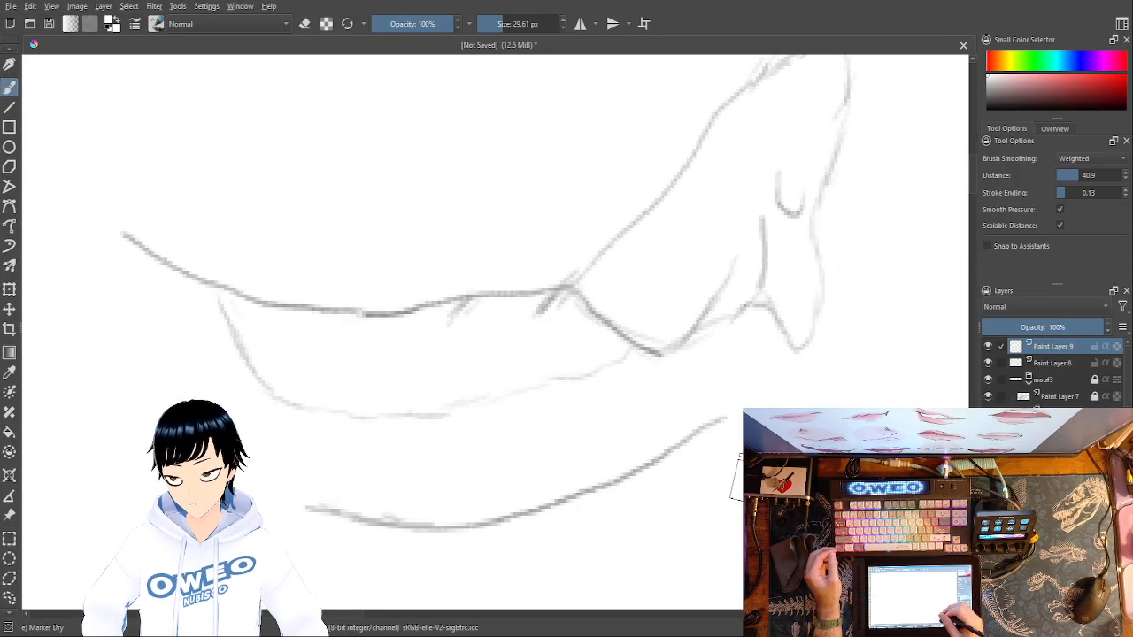
- Change the Marker Dry colour to dark red and shade the mouth opening between the lip line and the lower edge
{"action": "right_click", "coordinate": [779, 440]}
{"action": "left_click", "coordinate": [819, 462]}
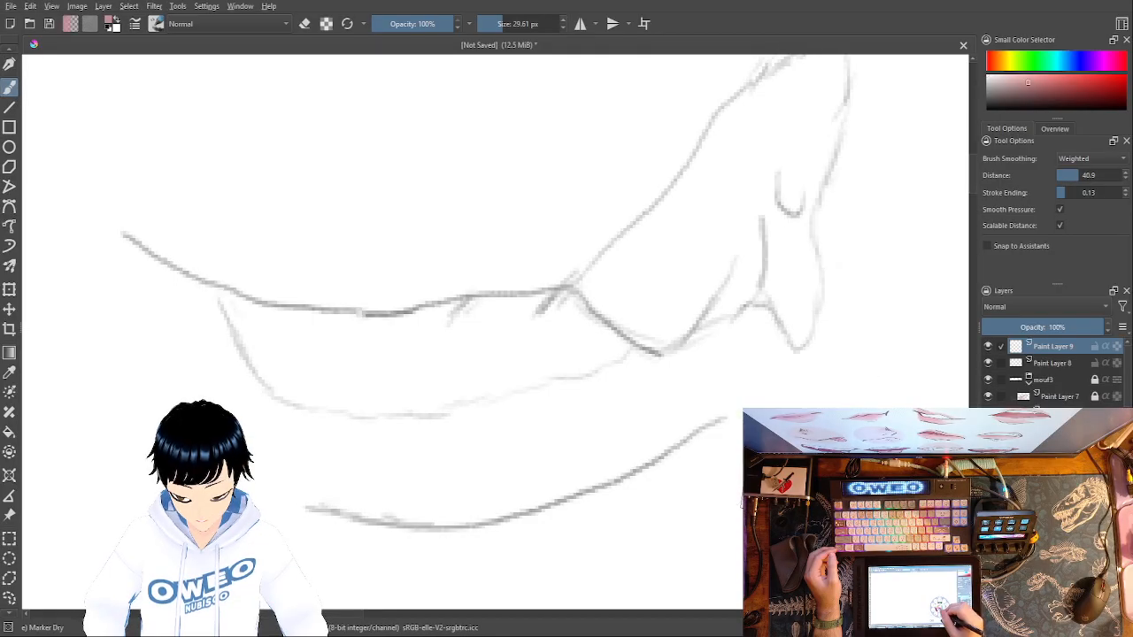
{"action": "right_click", "coordinate": [795, 436]}
{"action": "left_click", "coordinate": [800, 409]}
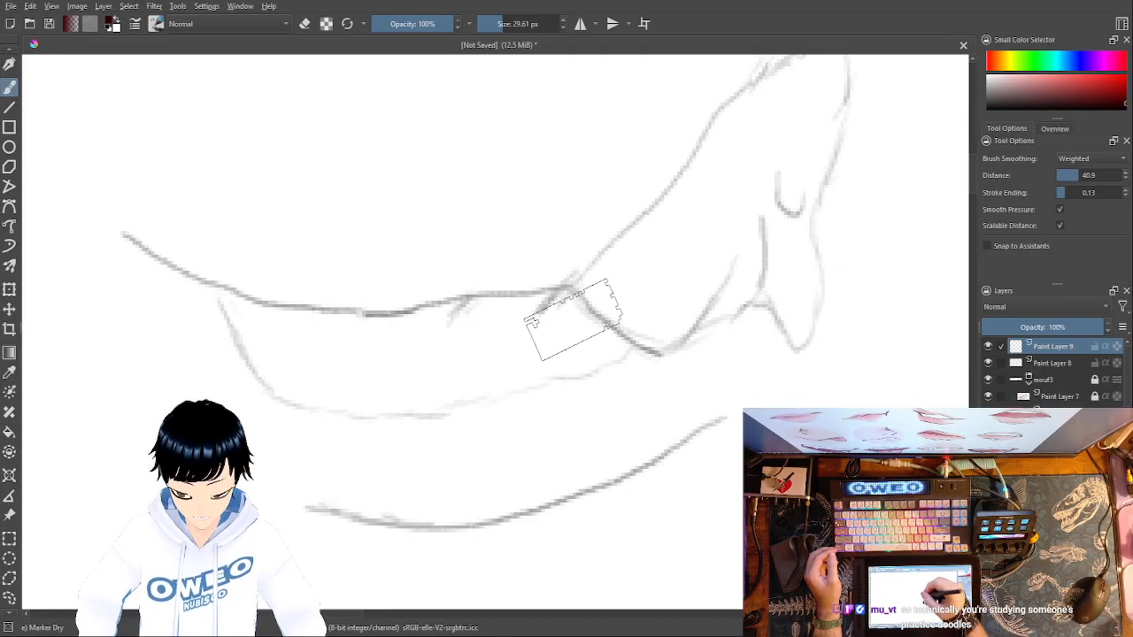
{"action": "mouse_move", "coordinate": [559, 317]}
{"action": "left_mouse_down"}
{"action": "mouse_move", "coordinate": [576, 321]}
{"action": "mouse_move", "coordinate": [577, 342]}
{"action": "mouse_move", "coordinate": [544, 363]}
{"action": "mouse_move", "coordinate": [412, 398]}
{"action": "mouse_move", "coordinate": [332, 380]}
{"action": "mouse_move", "coordinate": [270, 334]}
{"action": "mouse_move", "coordinate": [361, 335]}
{"action": "left_mouse_up"}
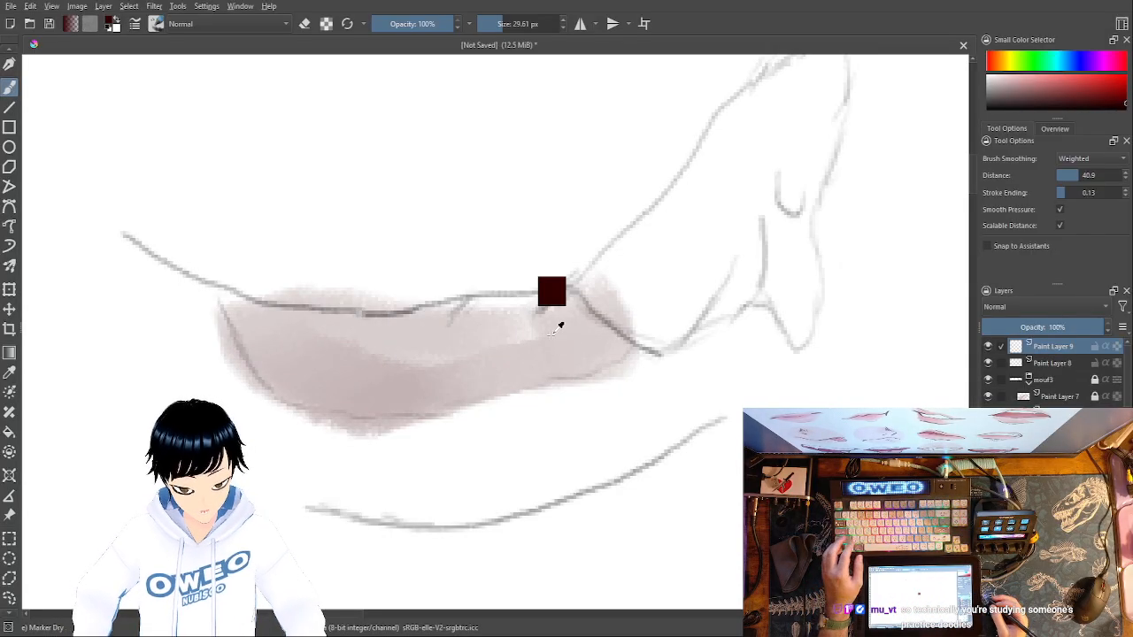
- Undo the dark red shading of the mouth opening and change the brush colour to a muted pinkish red
{"action": "key", "text": "ctrl+z"}
{"action": "right_click", "coordinate": [735, 443]}
{"action": "left_click", "coordinate": [742, 491]}
{"action": "right_click", "coordinate": [742, 490]}
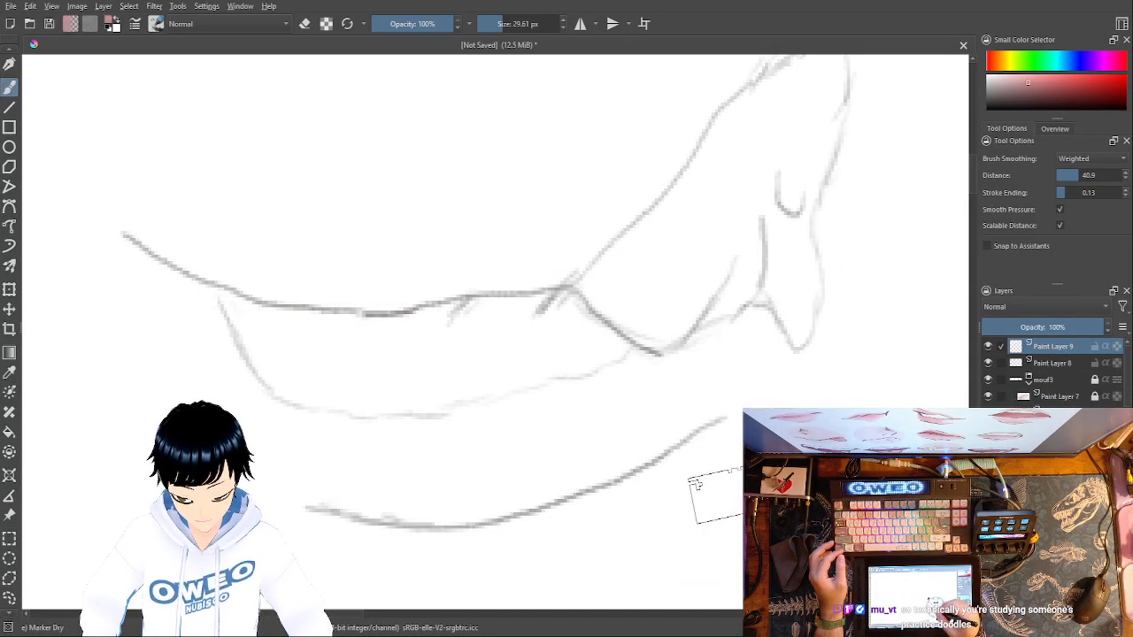
{"action": "right_click", "coordinate": [748, 443]}
{"action": "left_click", "coordinate": [749, 436]}
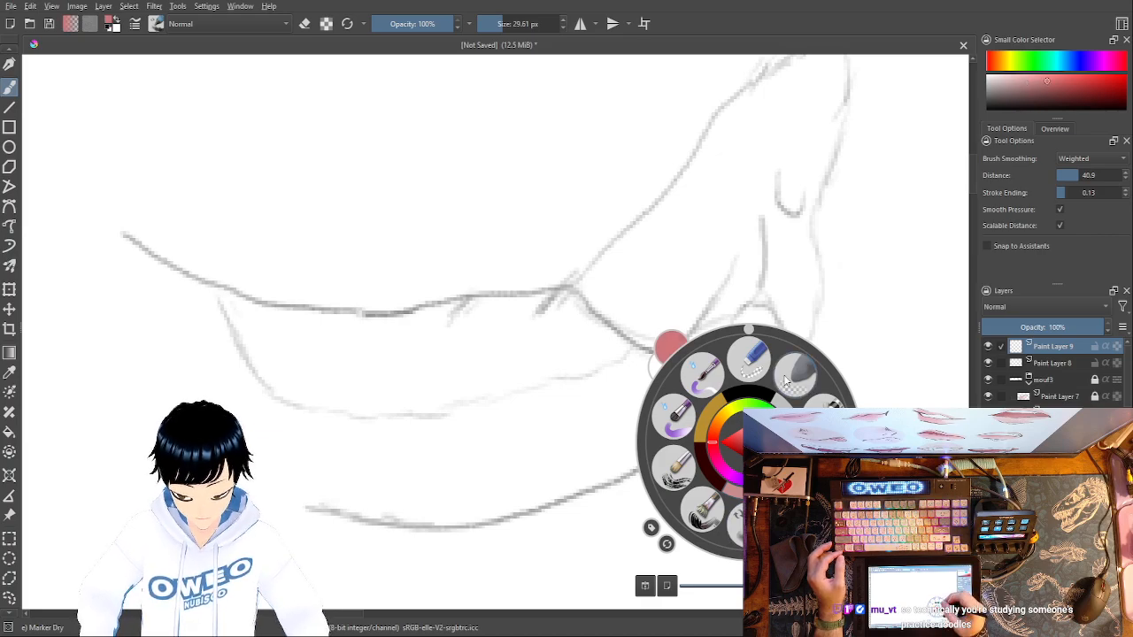
- Switch to the Basic-5 Size Opacity brush and set its size to 13.39 px
{"action": "left_click", "coordinate": [824, 466]}
{"action": "left_click", "coordinate": [495, 24]}
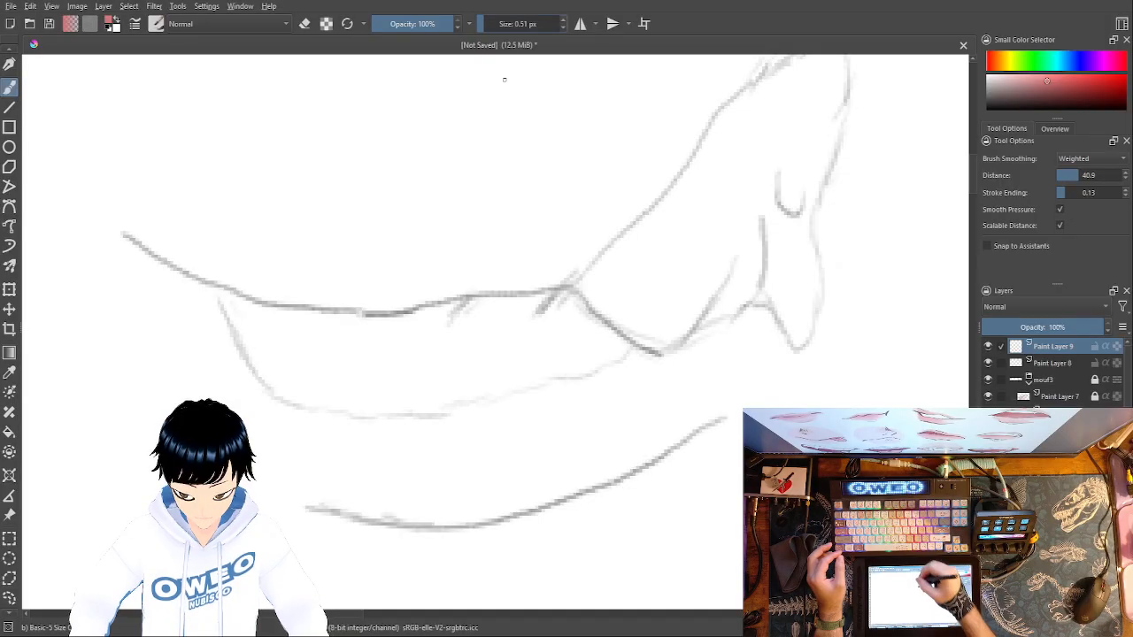
{"action": "left_click_drag", "start_coordinate": [480, 24], "coordinate": [499, 25]}
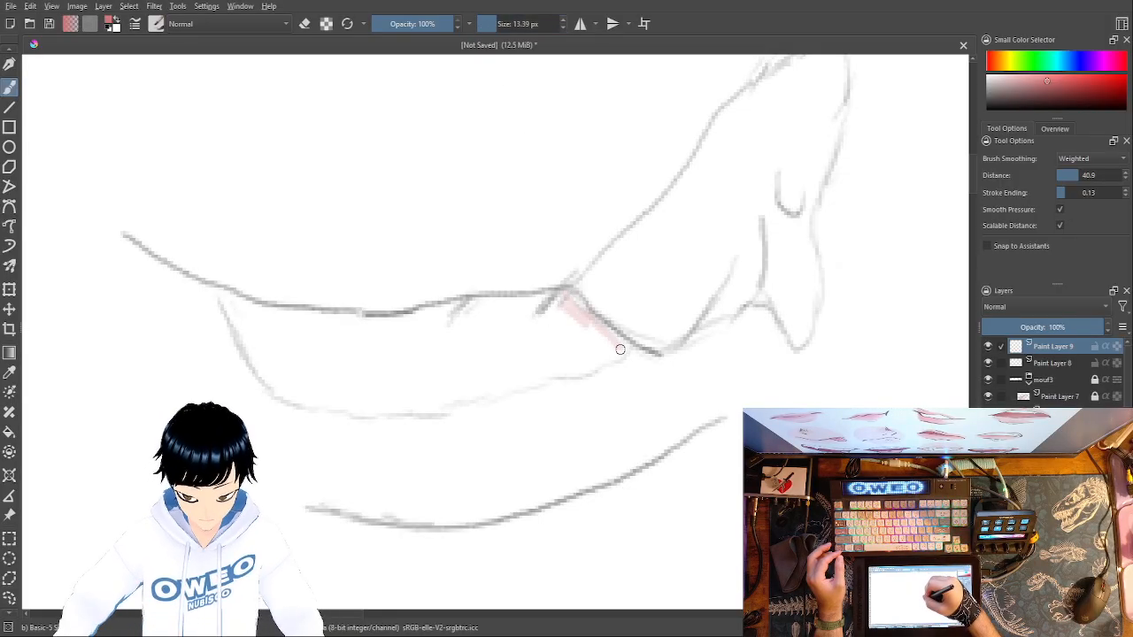
- Try filling the right half of the lower lip with pink strokes, working inward from the bend in the lip line
{"action": "left_click_drag", "start_coordinate": [606, 358], "coordinate": [577, 340]}
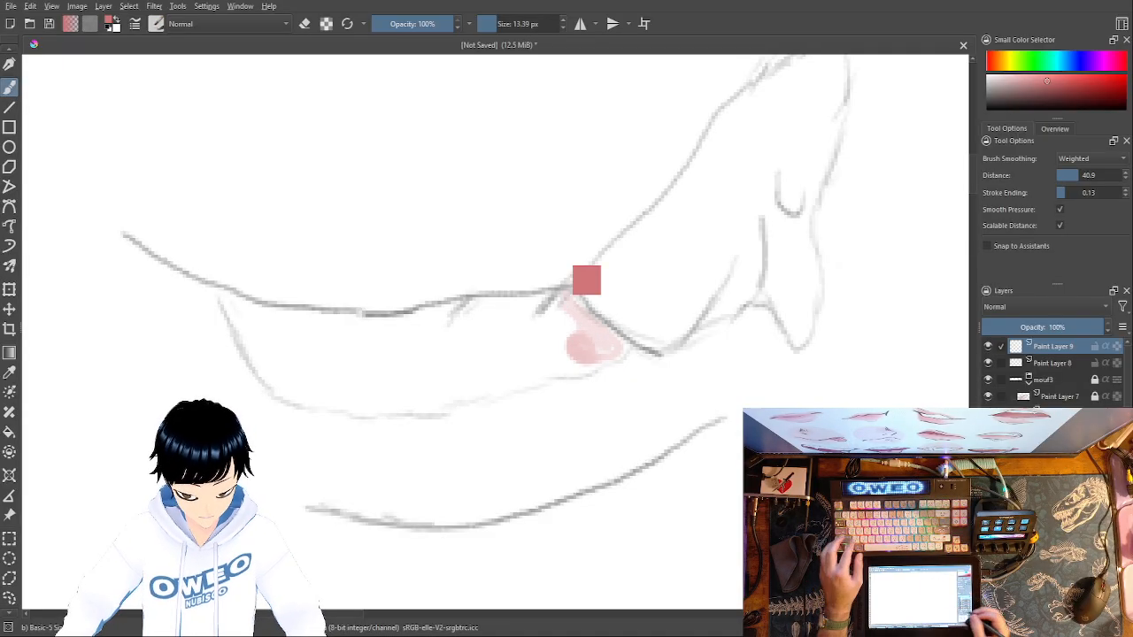
{"action": "key", "text": "ctrl+z"}
{"action": "key", "text": "ctrl+plus"}
{"action": "key", "text": "ctrl+plus"}
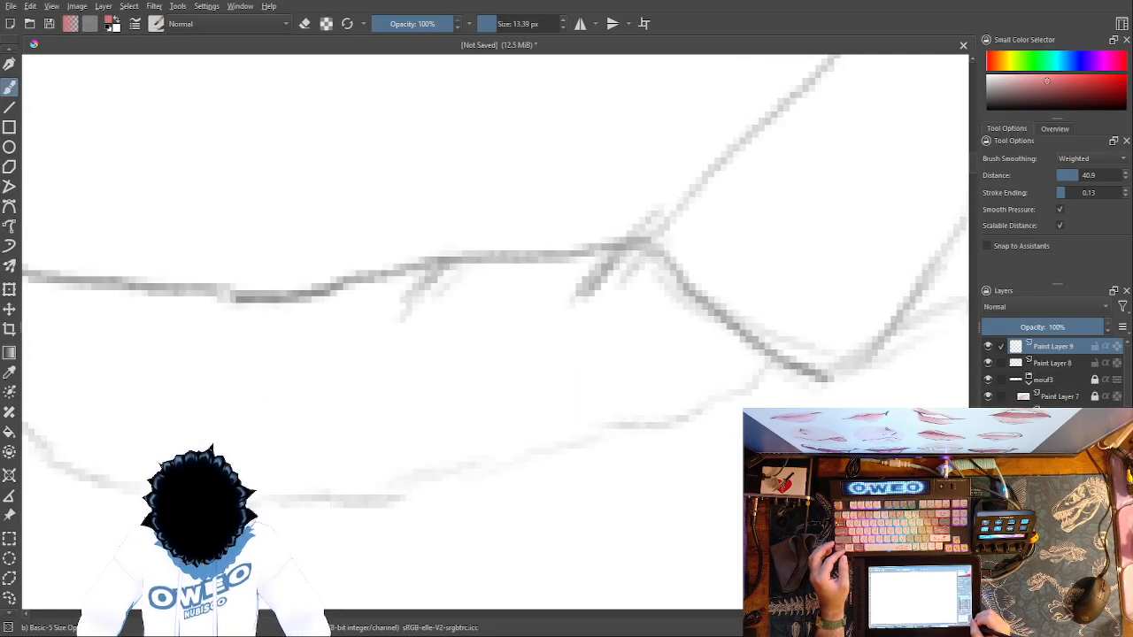
{"action": "mouse_move", "coordinate": [643, 263]}
{"action": "left_mouse_down"}
{"action": "mouse_move", "coordinate": [746, 368]}
{"action": "mouse_move", "coordinate": [664, 407]}
{"action": "mouse_move", "coordinate": [521, 428]}
{"action": "mouse_move", "coordinate": [384, 472]}
{"action": "mouse_move", "coordinate": [339, 478]}
{"action": "mouse_move", "coordinate": [318, 450]}
{"action": "mouse_move", "coordinate": [304, 316]}
{"action": "mouse_move", "coordinate": [317, 304]}
{"action": "mouse_move", "coordinate": [638, 249]}
{"action": "mouse_move", "coordinate": [697, 361]}
{"action": "mouse_move", "coordinate": [676, 358]}
{"action": "mouse_move", "coordinate": [609, 285]}
{"action": "mouse_move", "coordinate": [642, 378]}
{"action": "mouse_move", "coordinate": [666, 376]}
{"action": "mouse_move", "coordinate": [635, 382]}
{"action": "mouse_move", "coordinate": [593, 302]}
{"action": "mouse_move", "coordinate": [566, 284]}
{"action": "mouse_move", "coordinate": [603, 384]}
{"action": "mouse_move", "coordinate": [544, 293]}
{"action": "mouse_move", "coordinate": [528, 308]}
{"action": "mouse_move", "coordinate": [566, 368]}
{"action": "mouse_move", "coordinate": [563, 396]}
{"action": "mouse_move", "coordinate": [530, 318]}
{"action": "mouse_move", "coordinate": [498, 285]}
{"action": "mouse_move", "coordinate": [519, 397]}
{"action": "mouse_move", "coordinate": [493, 278]}
{"action": "mouse_move", "coordinate": [534, 380]}
{"action": "mouse_move", "coordinate": [520, 401]}
{"action": "mouse_move", "coordinate": [490, 374]}
{"action": "mouse_move", "coordinate": [454, 290]}
{"action": "mouse_move", "coordinate": [476, 292]}
{"action": "mouse_move", "coordinate": [456, 325]}
{"action": "mouse_move", "coordinate": [439, 296]}
{"action": "mouse_move", "coordinate": [403, 333]}
{"action": "mouse_move", "coordinate": [324, 321]}
{"action": "mouse_move", "coordinate": [336, 382]}
{"action": "mouse_move", "coordinate": [320, 373]}
{"action": "mouse_move", "coordinate": [368, 325]}
{"action": "mouse_move", "coordinate": [363, 337]}
{"action": "mouse_move", "coordinate": [410, 368]}
{"action": "mouse_move", "coordinate": [437, 339]}
{"action": "mouse_move", "coordinate": [483, 412]}
{"action": "mouse_move", "coordinate": [440, 313]}
{"action": "mouse_move", "coordinate": [345, 321]}
{"action": "mouse_move", "coordinate": [341, 435]}
{"action": "mouse_move", "coordinate": [433, 438]}
{"action": "mouse_move", "coordinate": [443, 384]}
{"action": "mouse_move", "coordinate": [374, 381]}
{"action": "mouse_move", "coordinate": [372, 346]}
{"action": "mouse_move", "coordinate": [436, 412]}
{"action": "mouse_move", "coordinate": [351, 413]}
{"action": "left_mouse_up"}
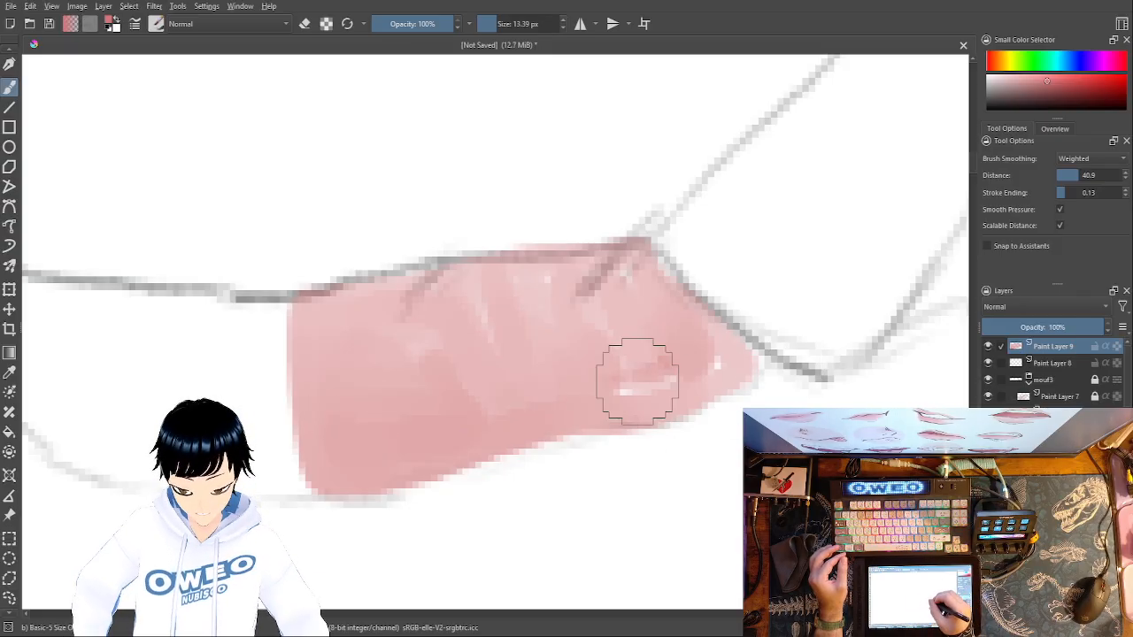
{"action": "left_click_drag", "start_coordinate": [643, 380], "coordinate": [675, 372]}
{"action": "key", "text": "ctrl+z"}
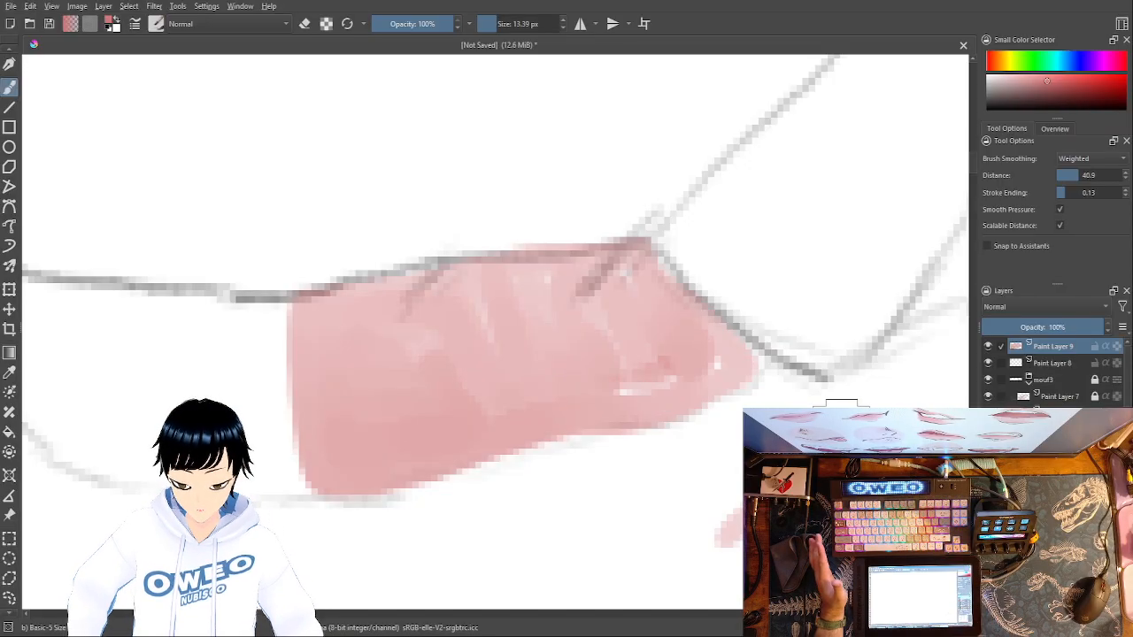
- Make a pink test stroke beside the mouth, and undo all pink painting back to the bare pencil sketch
{"action": "left_click_drag", "start_coordinate": [865, 115], "coordinate": [862, 226]}
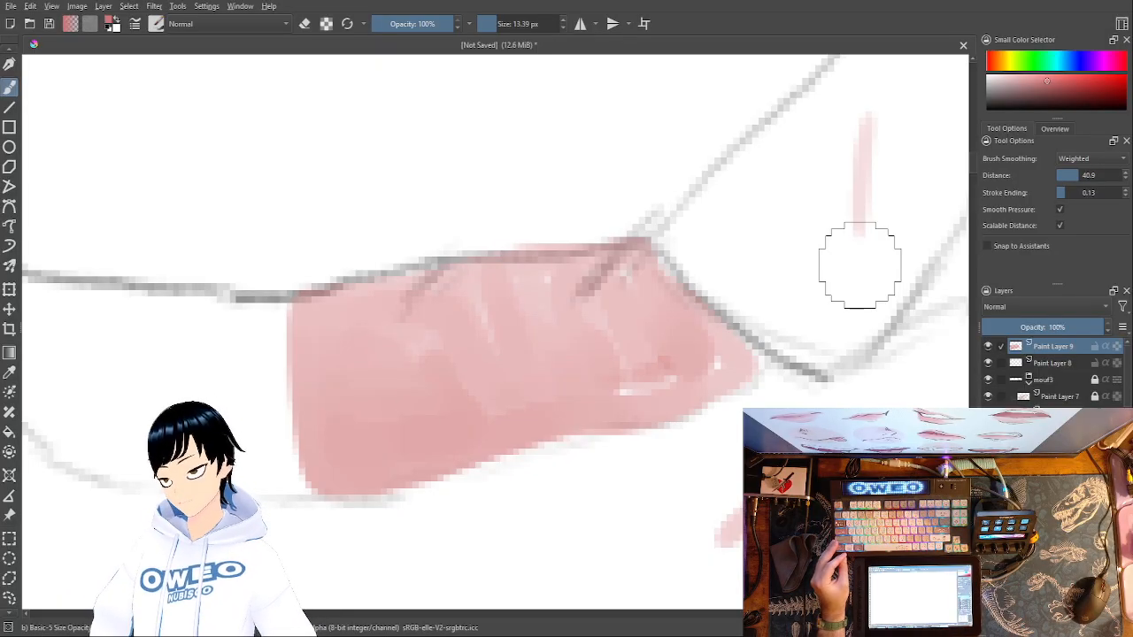
{"action": "key", "text": "ctrl+z"}
{"action": "key", "text": "ctrl+z"}
{"action": "key", "text": "ctrl+z"}
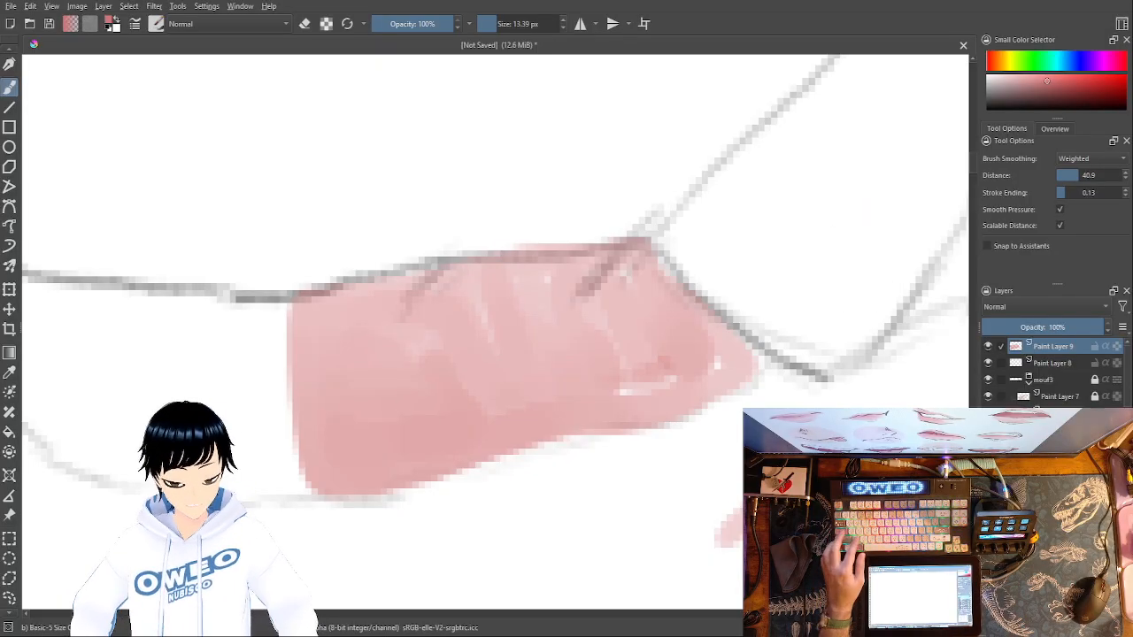
{"action": "key", "text": "ctrl+z"}
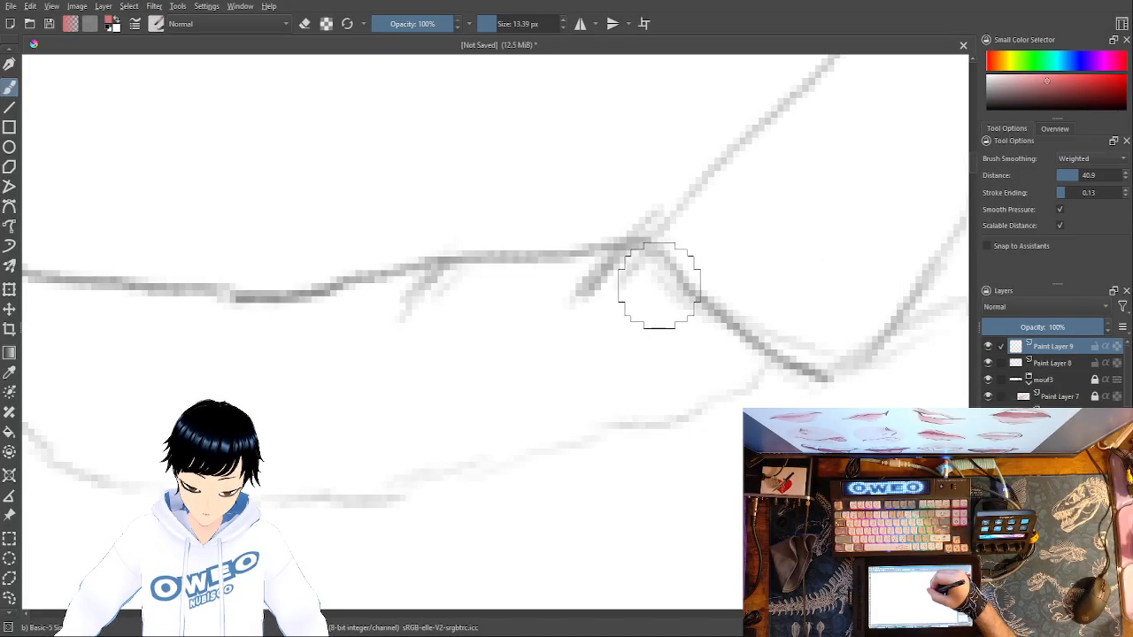
- Outline the right section of the lower lip in pale pink and start filling it beside the bend in the lip line
{"action": "mouse_move", "coordinate": [651, 273]}
{"action": "left_mouse_down"}
{"action": "mouse_move", "coordinate": [757, 360]}
{"action": "mouse_move", "coordinate": [634, 248]}
{"action": "mouse_move", "coordinate": [646, 262]}
{"action": "mouse_move", "coordinate": [617, 258]}
{"action": "left_mouse_up"}
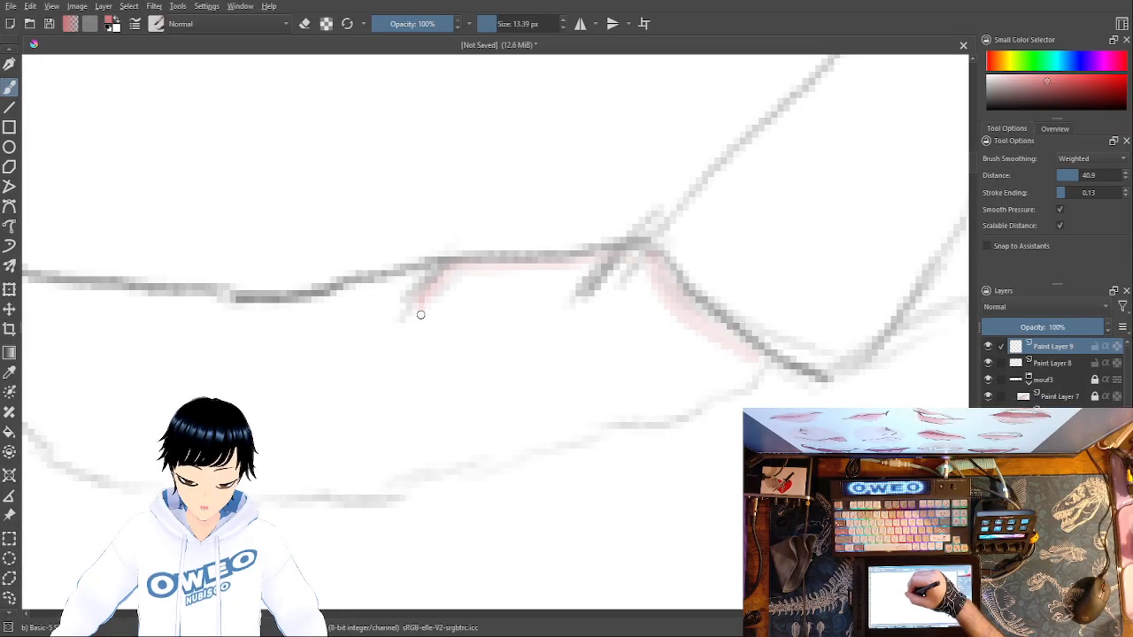
{"action": "mouse_move", "coordinate": [421, 314]}
{"action": "left_mouse_down"}
{"action": "mouse_move", "coordinate": [464, 432]}
{"action": "mouse_move", "coordinate": [493, 454]}
{"action": "mouse_move", "coordinate": [520, 452]}
{"action": "mouse_move", "coordinate": [505, 450]}
{"action": "mouse_move", "coordinate": [679, 407]}
{"action": "mouse_move", "coordinate": [760, 364]}
{"action": "mouse_move", "coordinate": [713, 353]}
{"action": "mouse_move", "coordinate": [622, 286]}
{"action": "mouse_move", "coordinate": [658, 334]}
{"action": "mouse_move", "coordinate": [637, 321]}
{"action": "mouse_move", "coordinate": [711, 379]}
{"action": "mouse_move", "coordinate": [703, 369]}
{"action": "mouse_move", "coordinate": [718, 373]}
{"action": "mouse_move", "coordinate": [668, 337]}
{"action": "mouse_move", "coordinate": [634, 285]}
{"action": "left_mouse_up"}
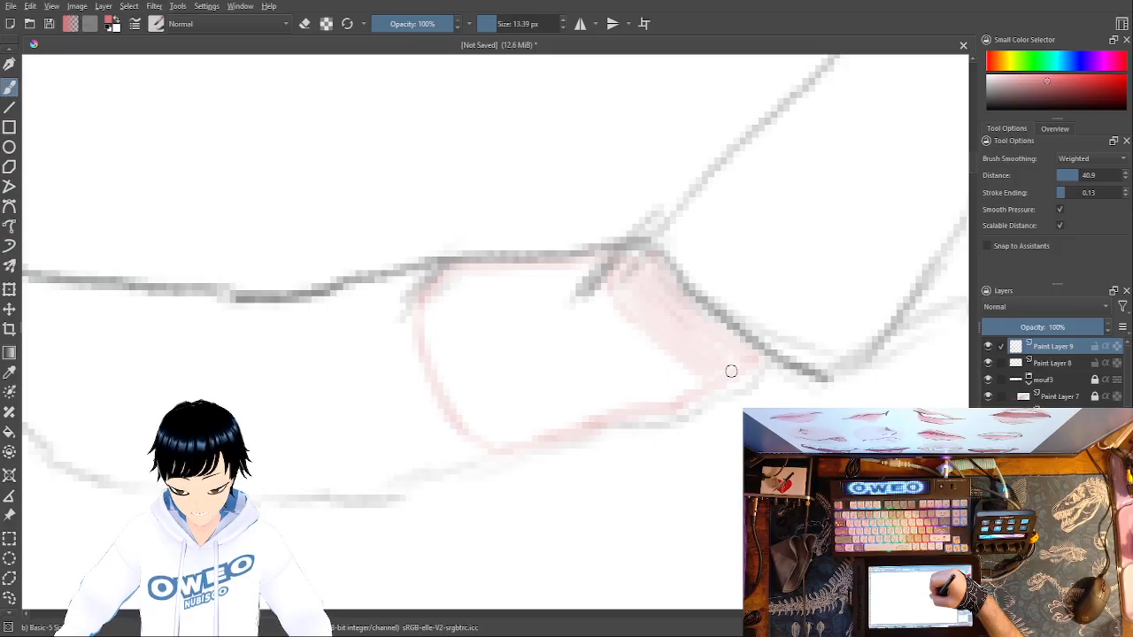
{"action": "mouse_move", "coordinate": [680, 410]}
{"action": "left_mouse_down"}
{"action": "mouse_move", "coordinate": [639, 412]}
{"action": "mouse_move", "coordinate": [625, 393]}
{"action": "mouse_move", "coordinate": [690, 375]}
{"action": "mouse_move", "coordinate": [675, 367]}
{"action": "mouse_move", "coordinate": [675, 383]}
{"action": "mouse_move", "coordinate": [652, 386]}
{"action": "mouse_move", "coordinate": [630, 342]}
{"action": "left_mouse_up"}
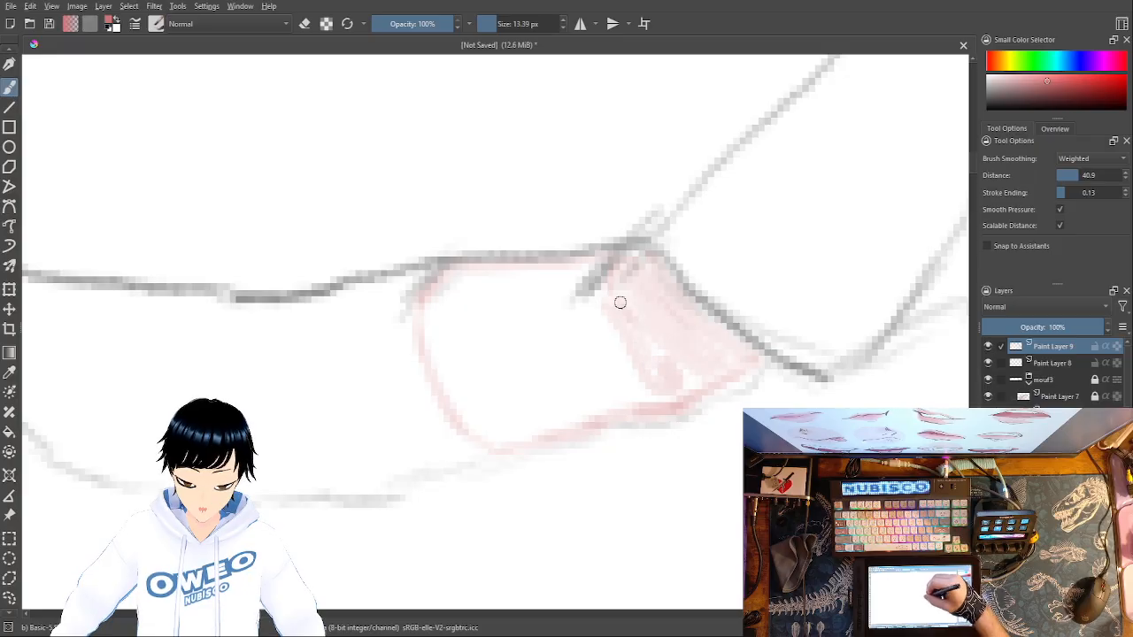
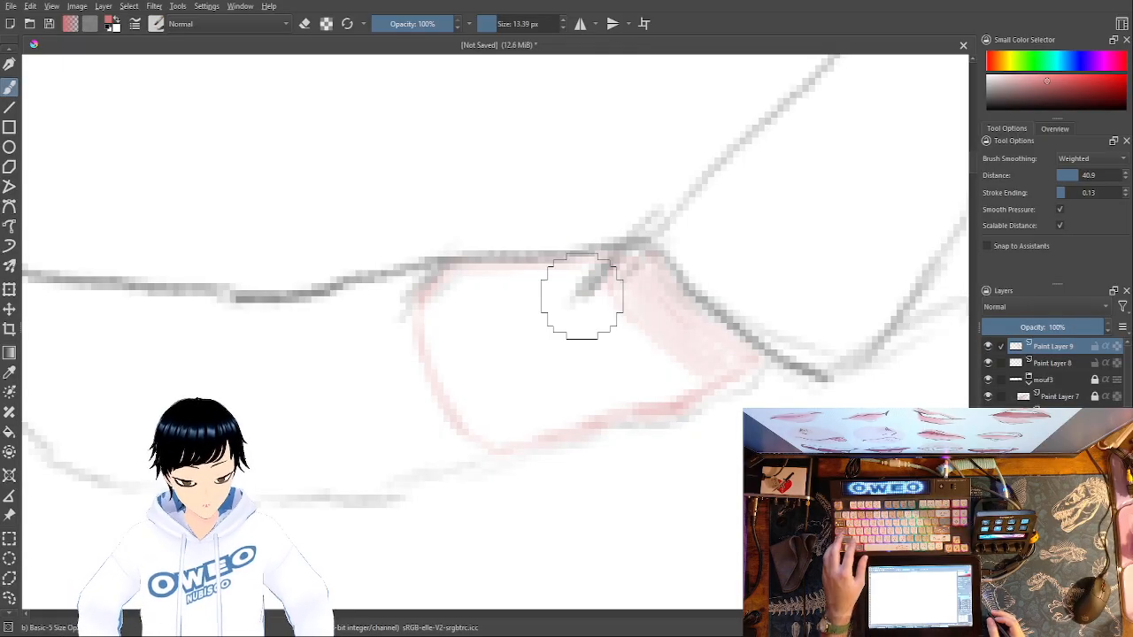
- Undo the pale pink painting on the lower lip together with its layer, and add a fresh paint layer above the sketch
{"action": "key", "text": "ctrl+z"}
{"action": "key", "text": "ctrl+z"}
{"action": "key", "text": "ctrl+z"}
{"action": "key", "text": "ctrl+z"}
{"action": "key", "text": "ctrl+z"}
{"action": "key", "text": "ctrl+z"}
{"action": "key", "text": "ctrl+z"}
{"action": "key", "text": "ctrl+z"}
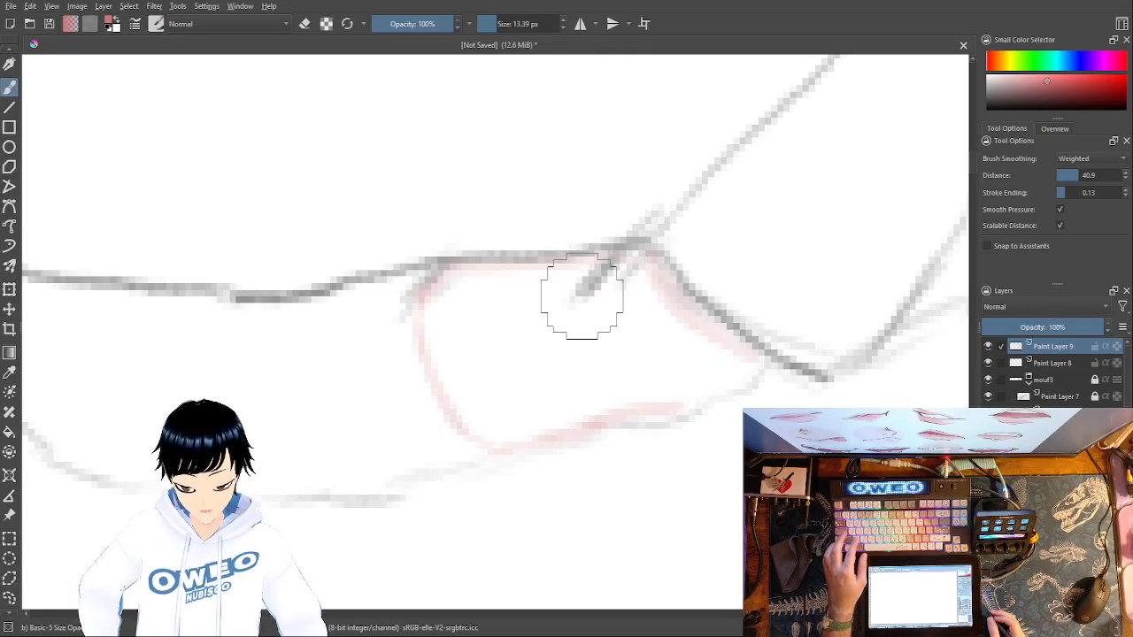
{"action": "key", "text": "ctrl+z"}
{"action": "key", "text": "ctrl+z"}
{"action": "key", "text": "ctrl+z"}
{"action": "key", "text": "ctrl+z"}
{"action": "key", "text": "ctrl+z"}
{"action": "key", "text": "ctrl+z"}
{"action": "key", "text": "ctrl+z"}
{"action": "key", "text": "ctrl+z"}
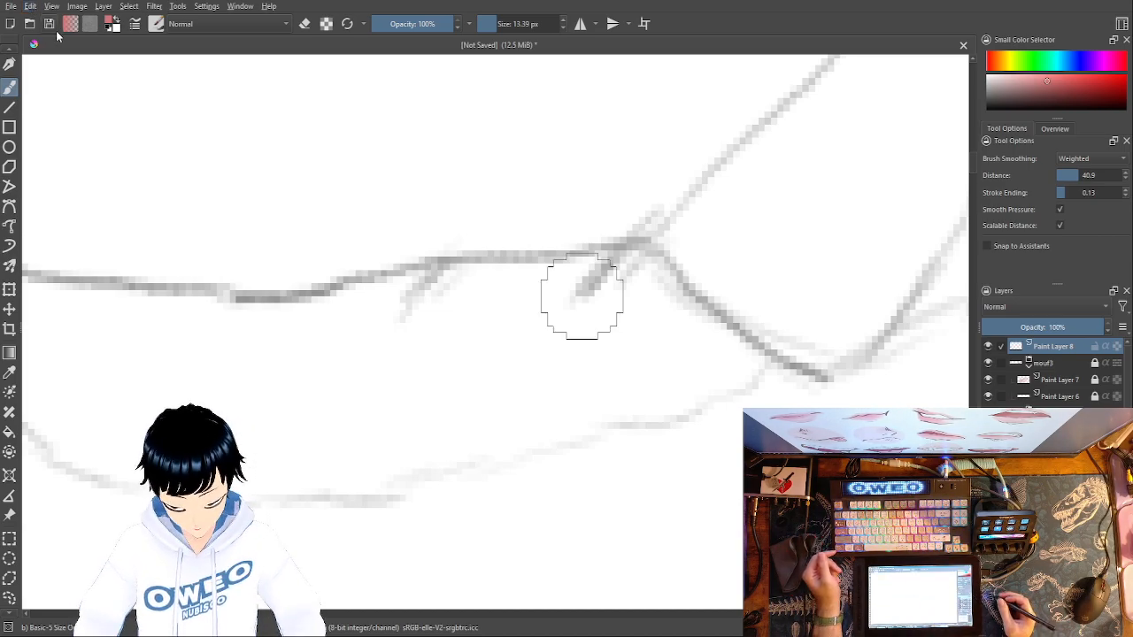
{"action": "key", "text": "Insert"}
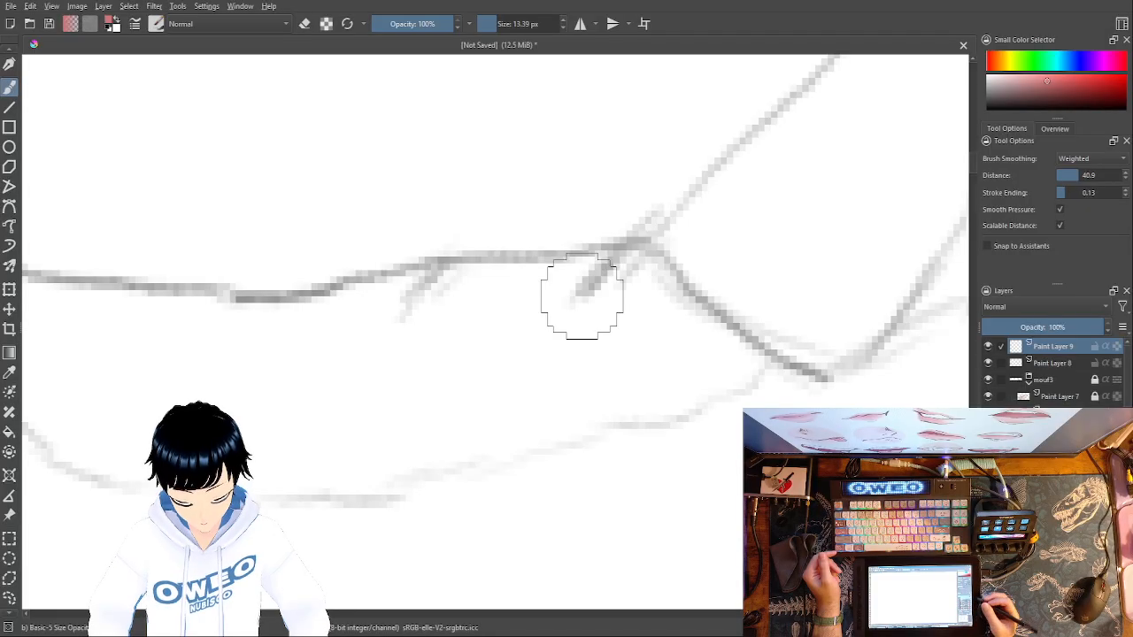
- Pick a more saturated pink and try outlining the whole lower lip along its inner edge with the 13.39 px brush
{"action": "right_click", "coordinate": [698, 319]}
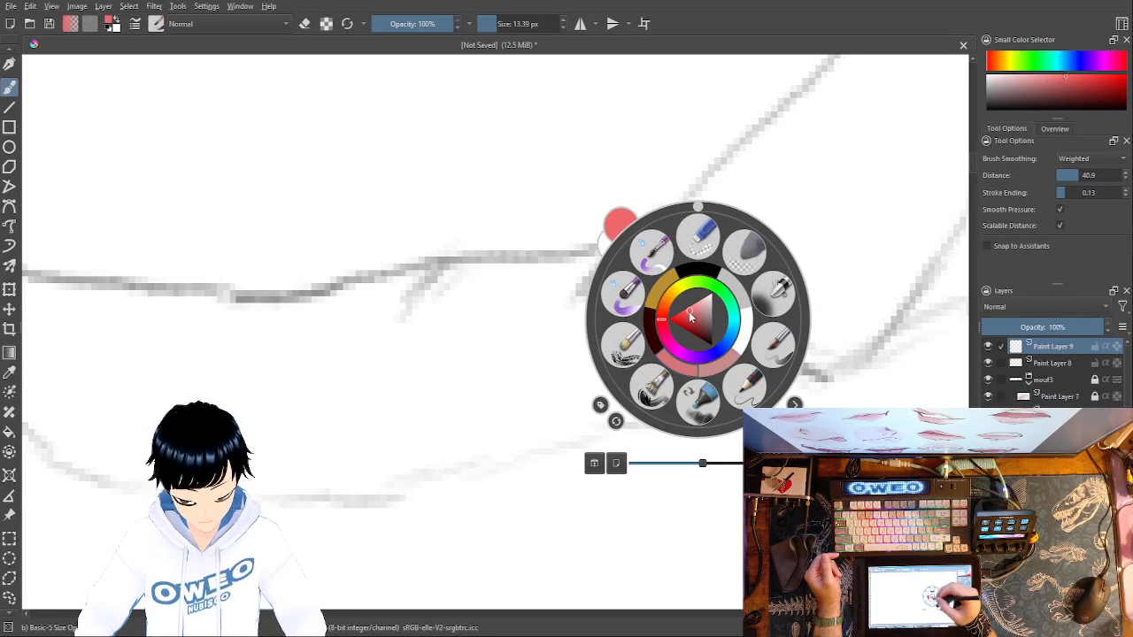
{"action": "left_click", "coordinate": [534, 334]}
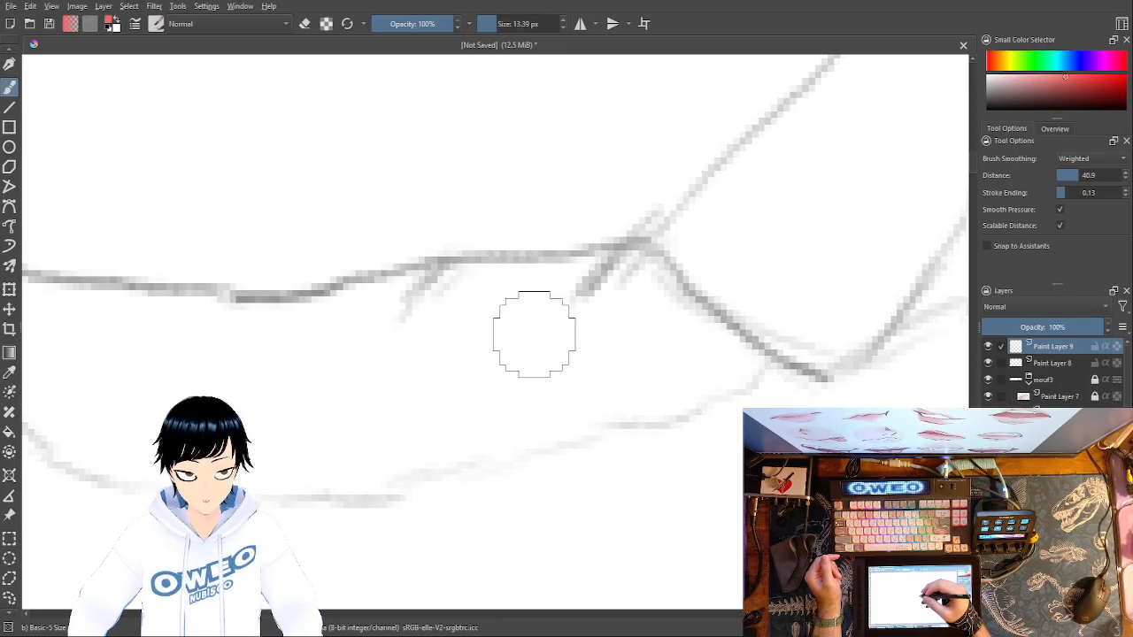
{"action": "left_click_drag", "start_coordinate": [641, 280], "coordinate": [673, 313]}
{"action": "mouse_move", "coordinate": [645, 272]}
{"action": "left_mouse_down"}
{"action": "mouse_move", "coordinate": [750, 352]}
{"action": "mouse_move", "coordinate": [754, 369]}
{"action": "mouse_move", "coordinate": [653, 413]}
{"action": "mouse_move", "coordinate": [572, 422]}
{"action": "mouse_move", "coordinate": [386, 475]}
{"action": "mouse_move", "coordinate": [283, 482]}
{"action": "mouse_move", "coordinate": [111, 455]}
{"action": "mouse_move", "coordinate": [70, 439]}
{"action": "mouse_move", "coordinate": [49, 399]}
{"action": "left_mouse_up"}
{"action": "mouse_move", "coordinate": [755, 372]}
{"action": "left_mouse_down"}
{"action": "mouse_move", "coordinate": [767, 384]}
{"action": "mouse_move", "coordinate": [929, 314]}
{"action": "mouse_move", "coordinate": [941, 320]}
{"action": "left_mouse_up"}
{"action": "mouse_move", "coordinate": [156, 232]}
{"action": "left_mouse_down"}
{"action": "mouse_move", "coordinate": [258, 402]}
{"action": "mouse_move", "coordinate": [216, 365]}
{"action": "mouse_move", "coordinate": [165, 260]}
{"action": "left_mouse_up"}
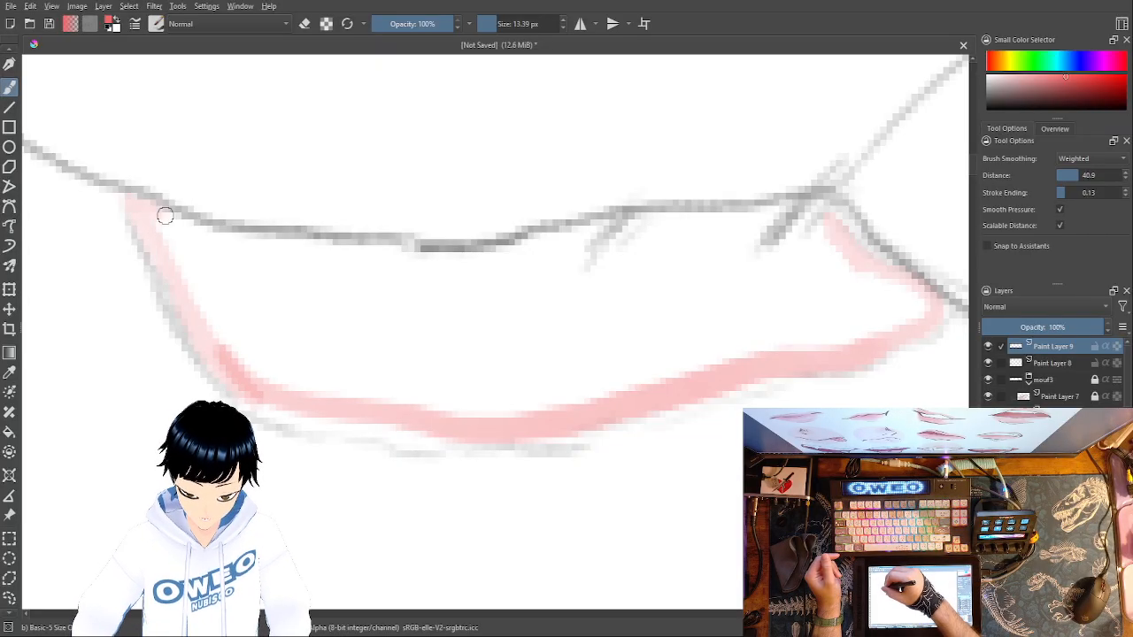
{"action": "mouse_move", "coordinate": [270, 248]}
{"action": "left_mouse_down"}
{"action": "mouse_move", "coordinate": [500, 261]}
{"action": "mouse_move", "coordinate": [732, 210]}
{"action": "left_mouse_up"}
{"action": "mouse_move", "coordinate": [847, 227]}
{"action": "left_mouse_down"}
{"action": "mouse_move", "coordinate": [923, 294]}
{"action": "mouse_move", "coordinate": [908, 308]}
{"action": "left_mouse_up"}
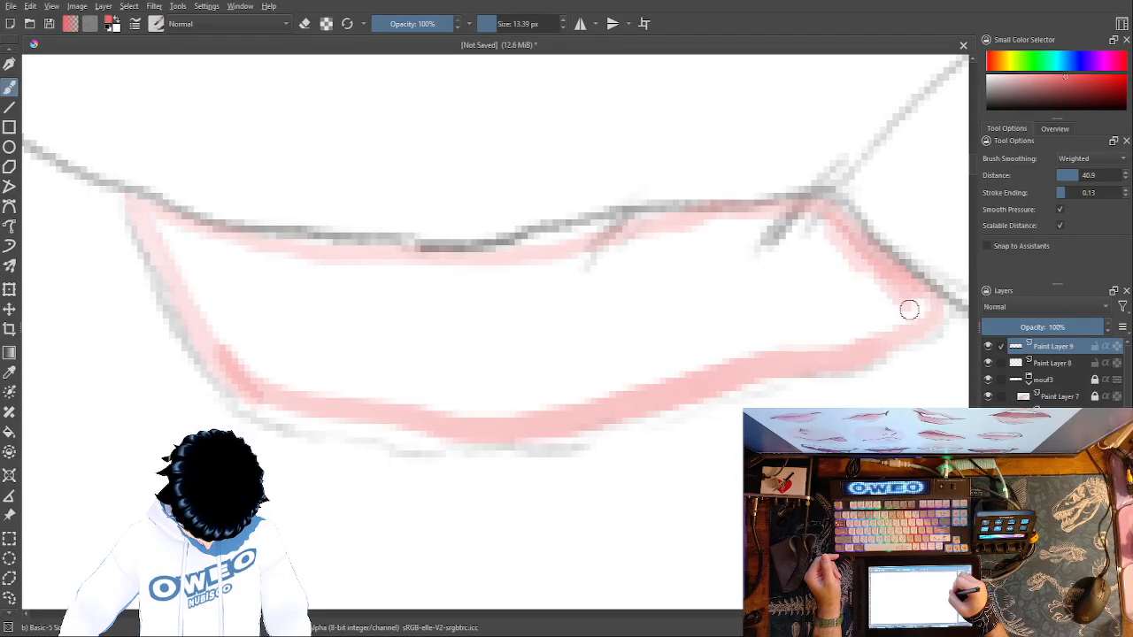
{"action": "mouse_move", "coordinate": [853, 338]}
{"action": "left_mouse_down"}
{"action": "mouse_move", "coordinate": [750, 349]}
{"action": "mouse_move", "coordinate": [527, 408]}
{"action": "mouse_move", "coordinate": [395, 398]}
{"action": "mouse_move", "coordinate": [273, 372]}
{"action": "mouse_move", "coordinate": [236, 349]}
{"action": "mouse_move", "coordinate": [156, 217]}
{"action": "left_mouse_up"}
- Try filling the lower lip's interior with a 112 px brush, and undo all pink painting back to the bare sketch
{"action": "left_click", "coordinate": [488, 24]}
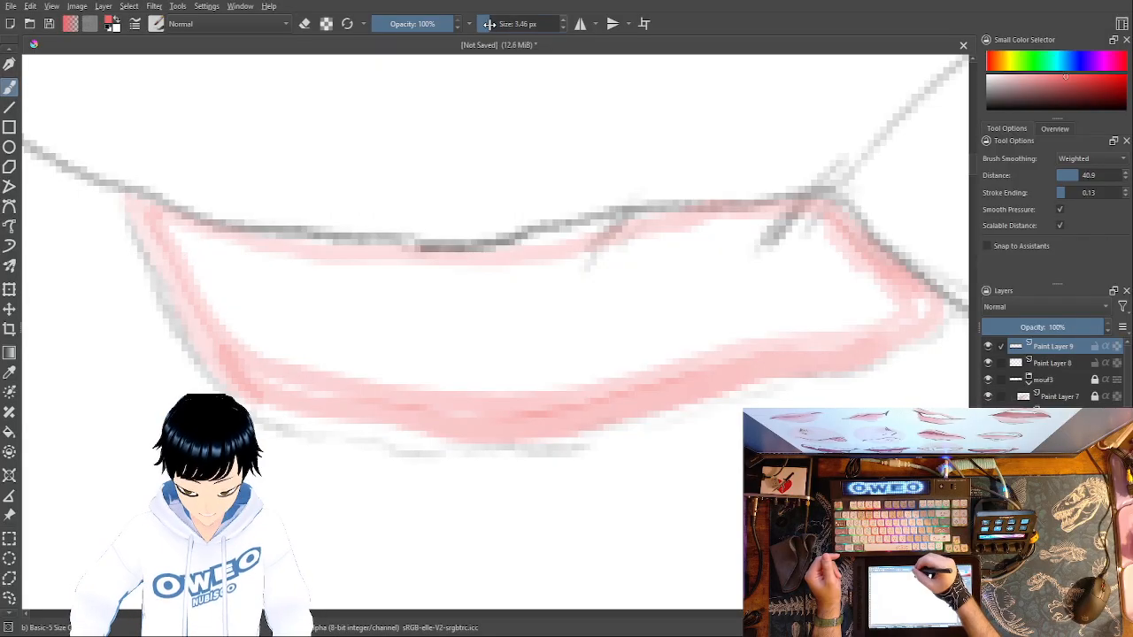
{"action": "mouse_move", "coordinate": [794, 285]}
{"action": "left_mouse_down"}
{"action": "mouse_move", "coordinate": [806, 257]}
{"action": "mouse_move", "coordinate": [835, 297]}
{"action": "mouse_move", "coordinate": [774, 263]}
{"action": "mouse_move", "coordinate": [727, 298]}
{"action": "mouse_move", "coordinate": [660, 280]}
{"action": "mouse_move", "coordinate": [646, 325]}
{"action": "mouse_move", "coordinate": [619, 314]}
{"action": "mouse_move", "coordinate": [518, 336]}
{"action": "mouse_move", "coordinate": [340, 328]}
{"action": "mouse_move", "coordinate": [249, 308]}
{"action": "mouse_move", "coordinate": [178, 251]}
{"action": "left_mouse_up"}
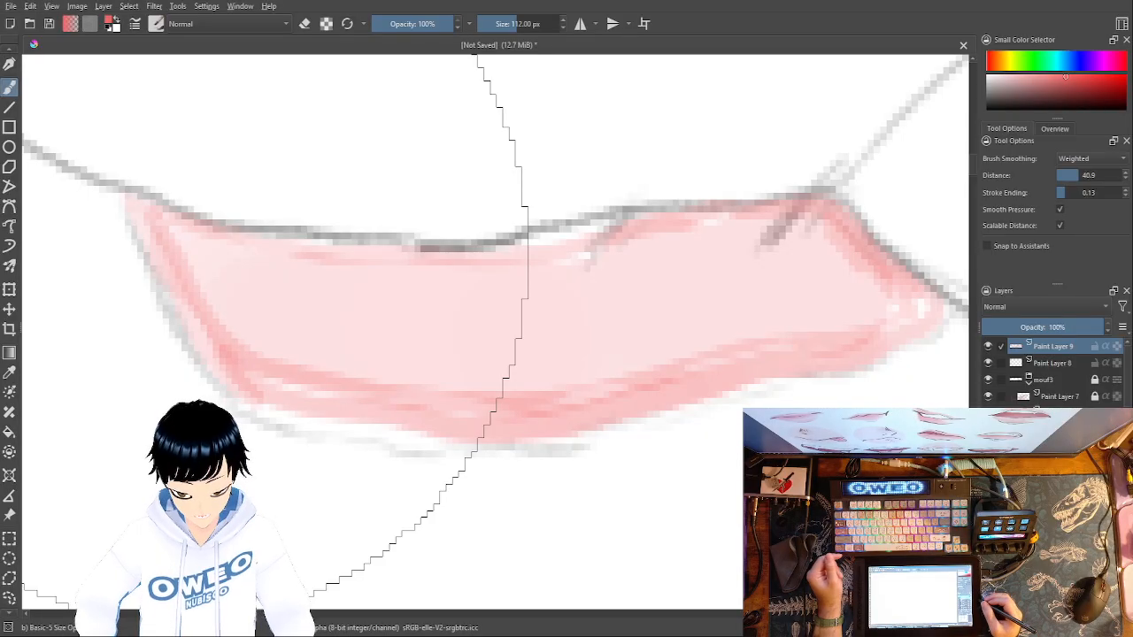
{"action": "key", "text": "ctrl+z"}
{"action": "key", "text": "ctrl+z"}
{"action": "key", "text": "ctrl+z"}
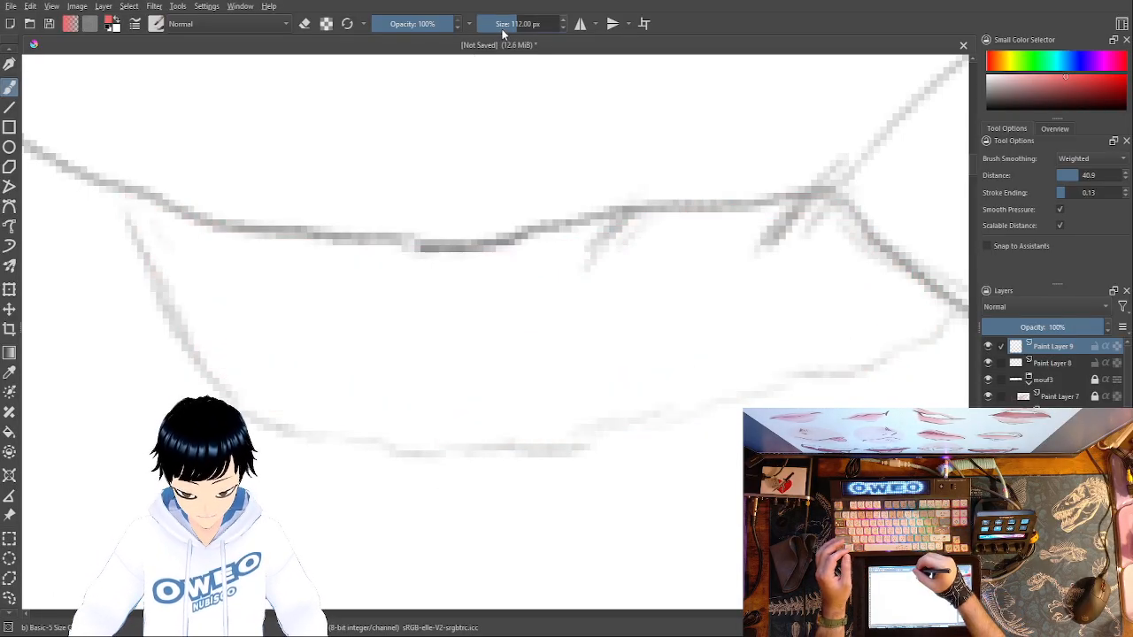
- Pick a deep red and switch to the Marker Dry brush at 29.61 px
{"action": "right_click", "coordinate": [798, 434]}
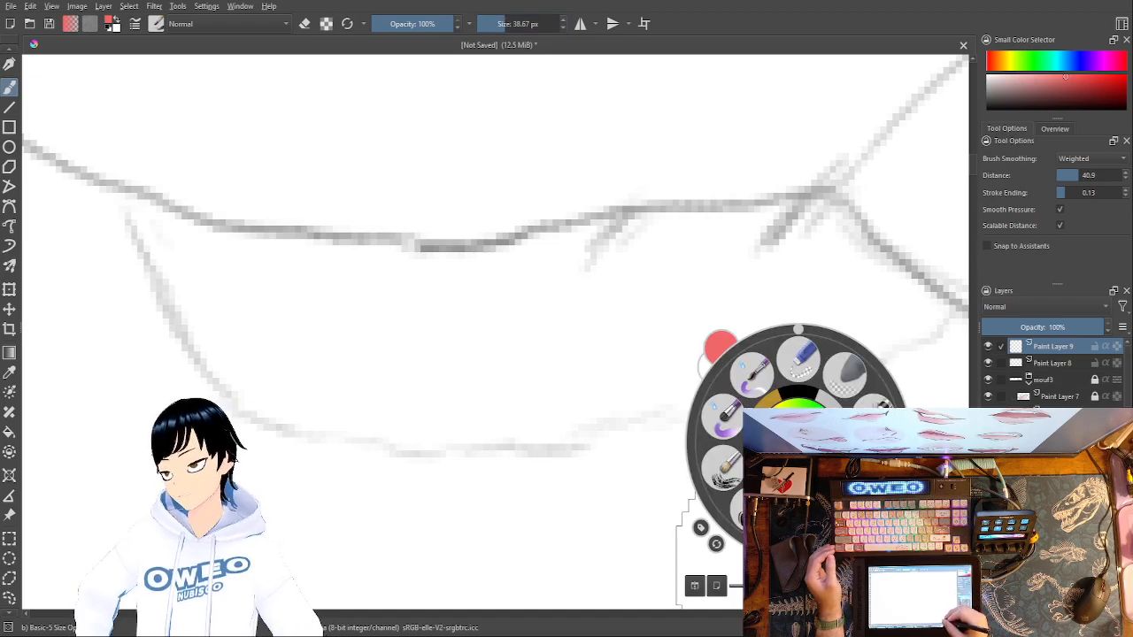
{"action": "left_click_drag", "start_coordinate": [801, 448], "coordinate": [808, 438]}
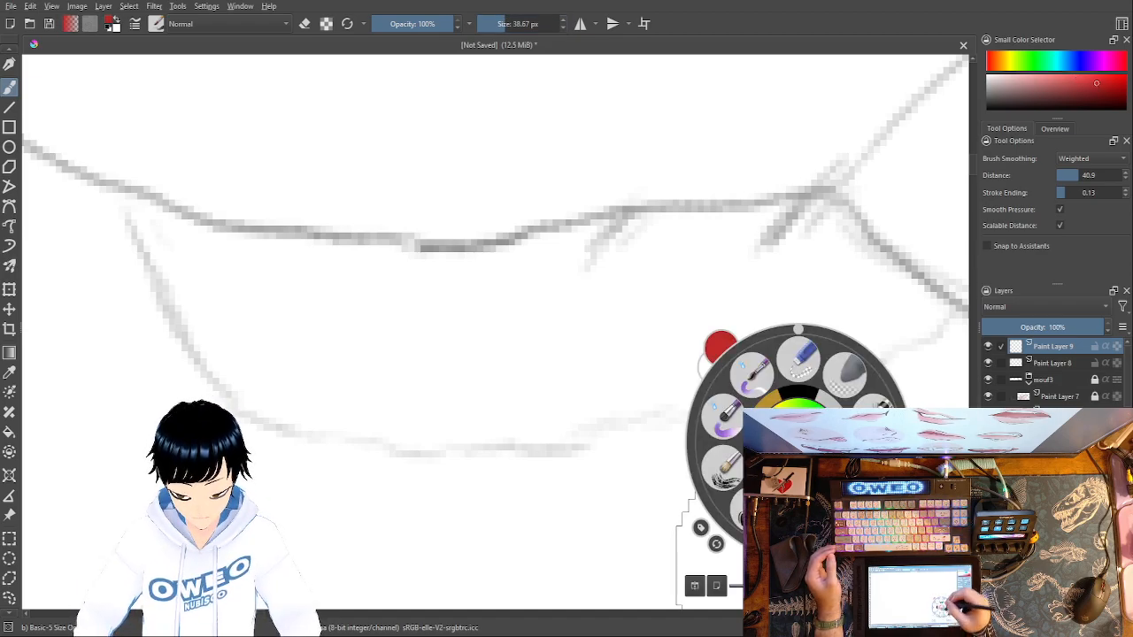
{"action": "left_click", "coordinate": [741, 246]}
{"action": "left_click", "coordinate": [500, 24]}
{"action": "right_click", "coordinate": [716, 384]}
{"action": "left_click", "coordinate": [739, 463]}
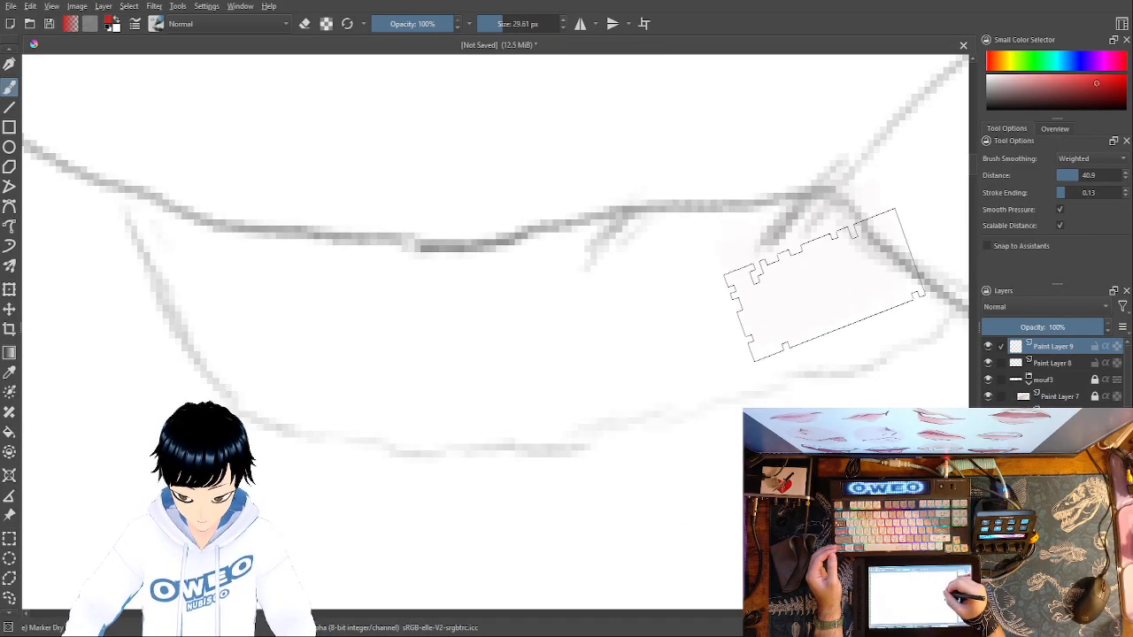
- Fill the lower lip with overlapping translucent red Marker Dry strokes, building up a darker tone in the middle
{"action": "mouse_move", "coordinate": [829, 288]}
{"action": "left_mouse_down"}
{"action": "mouse_move", "coordinate": [788, 248]}
{"action": "mouse_move", "coordinate": [757, 241]}
{"action": "mouse_move", "coordinate": [737, 265]}
{"action": "mouse_move", "coordinate": [737, 355]}
{"action": "mouse_move", "coordinate": [634, 263]}
{"action": "mouse_move", "coordinate": [608, 255]}
{"action": "mouse_move", "coordinate": [585, 388]}
{"action": "mouse_move", "coordinate": [452, 291]}
{"action": "mouse_move", "coordinate": [441, 398]}
{"action": "mouse_move", "coordinate": [251, 301]}
{"action": "mouse_move", "coordinate": [175, 217]}
{"action": "mouse_move", "coordinate": [184, 277]}
{"action": "mouse_move", "coordinate": [218, 339]}
{"action": "mouse_move", "coordinate": [335, 407]}
{"action": "mouse_move", "coordinate": [438, 390]}
{"action": "mouse_move", "coordinate": [403, 341]}
{"action": "mouse_move", "coordinate": [238, 226]}
{"action": "mouse_move", "coordinate": [321, 311]}
{"action": "mouse_move", "coordinate": [517, 397]}
{"action": "mouse_move", "coordinate": [560, 401]}
{"action": "mouse_move", "coordinate": [651, 354]}
{"action": "left_mouse_up"}
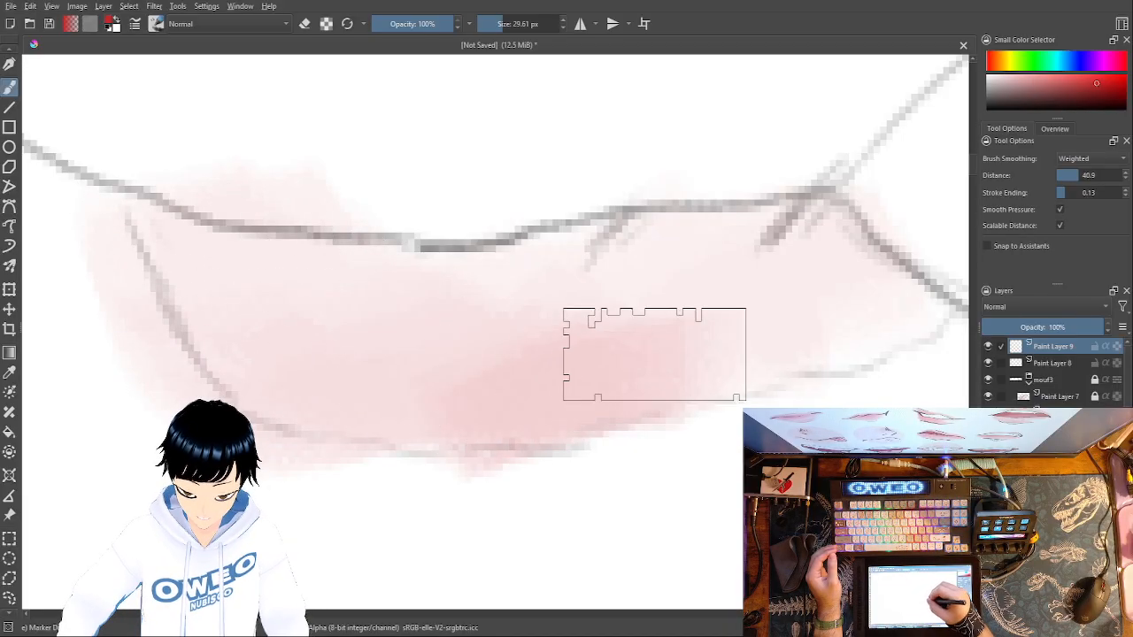
{"action": "mouse_move", "coordinate": [721, 255]}
{"action": "left_mouse_down"}
{"action": "mouse_move", "coordinate": [647, 252]}
{"action": "mouse_move", "coordinate": [427, 322]}
{"action": "mouse_move", "coordinate": [355, 321]}
{"action": "mouse_move", "coordinate": [288, 301]}
{"action": "mouse_move", "coordinate": [200, 227]}
{"action": "mouse_move", "coordinate": [287, 350]}
{"action": "mouse_move", "coordinate": [364, 399]}
{"action": "mouse_move", "coordinate": [430, 415]}
{"action": "mouse_move", "coordinate": [643, 385]}
{"action": "mouse_move", "coordinate": [681, 367]}
{"action": "mouse_move", "coordinate": [725, 272]}
{"action": "mouse_move", "coordinate": [786, 315]}
{"action": "mouse_move", "coordinate": [861, 328]}
{"action": "mouse_move", "coordinate": [744, 256]}
{"action": "mouse_move", "coordinate": [707, 280]}
{"action": "mouse_move", "coordinate": [694, 331]}
{"action": "mouse_move", "coordinate": [643, 291]}
{"action": "mouse_move", "coordinate": [603, 318]}
{"action": "mouse_move", "coordinate": [471, 314]}
{"action": "mouse_move", "coordinate": [300, 274]}
{"action": "mouse_move", "coordinate": [257, 244]}
{"action": "mouse_move", "coordinate": [352, 327]}
{"action": "mouse_move", "coordinate": [473, 368]}
{"action": "mouse_move", "coordinate": [770, 363]}
{"action": "mouse_move", "coordinate": [838, 339]}
{"action": "mouse_move", "coordinate": [790, 277]}
{"action": "mouse_move", "coordinate": [720, 253]}
{"action": "mouse_move", "coordinate": [500, 249]}
{"action": "mouse_move", "coordinate": [411, 224]}
{"action": "left_mouse_up"}
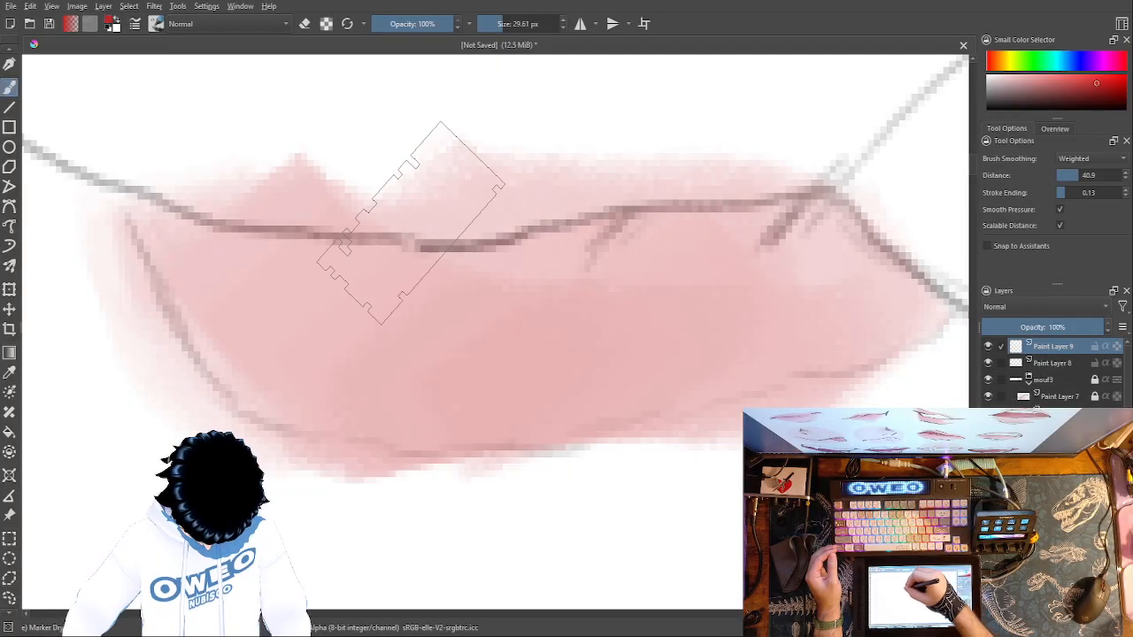
- Brush translucent red over the lower part of the raised lip section beyond the bend in the lip line
{"action": "mouse_move", "coordinate": [917, 426]}
{"action": "left_mouse_down"}
{"action": "mouse_move", "coordinate": [787, 484]}
{"action": "mouse_move", "coordinate": [531, 506]}
{"action": "left_mouse_up"}
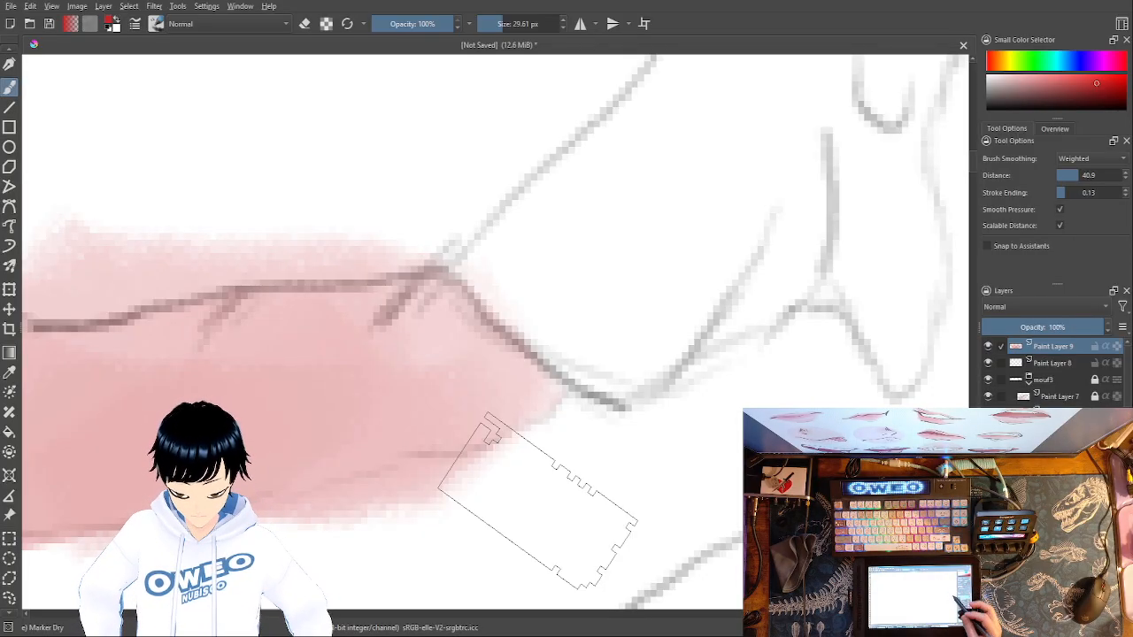
{"action": "left_click_drag", "start_coordinate": [866, 399], "coordinate": [711, 508]}
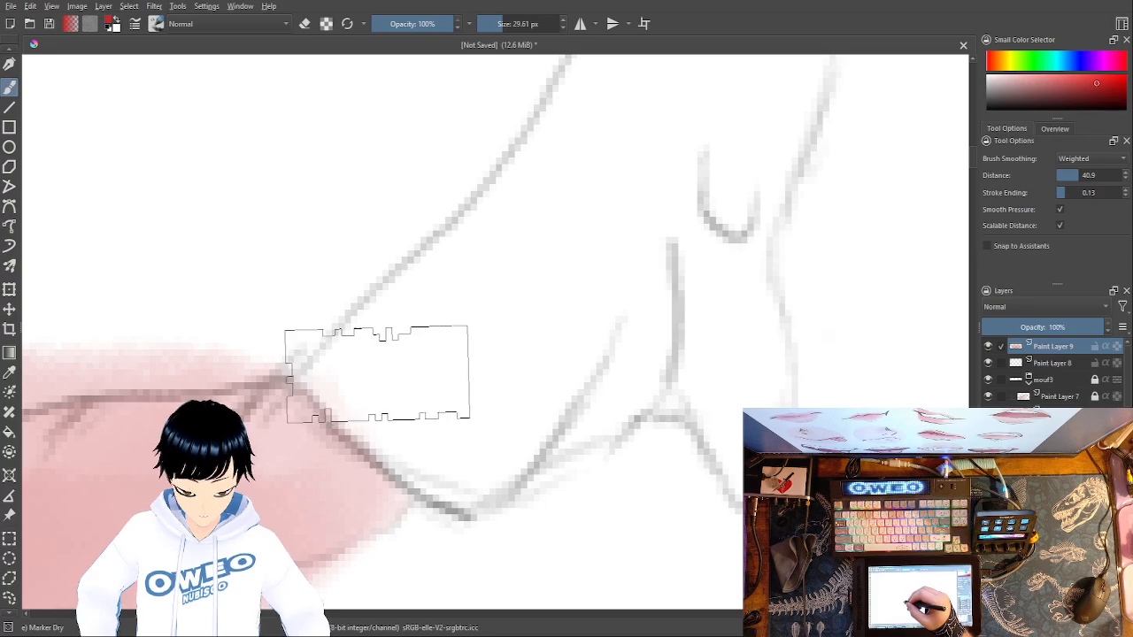
{"action": "mouse_move", "coordinate": [554, 150]}
{"action": "left_mouse_down"}
{"action": "mouse_move", "coordinate": [506, 228]}
{"action": "mouse_move", "coordinate": [468, 354]}
{"action": "mouse_move", "coordinate": [415, 434]}
{"action": "mouse_move", "coordinate": [377, 362]}
{"action": "left_mouse_up"}
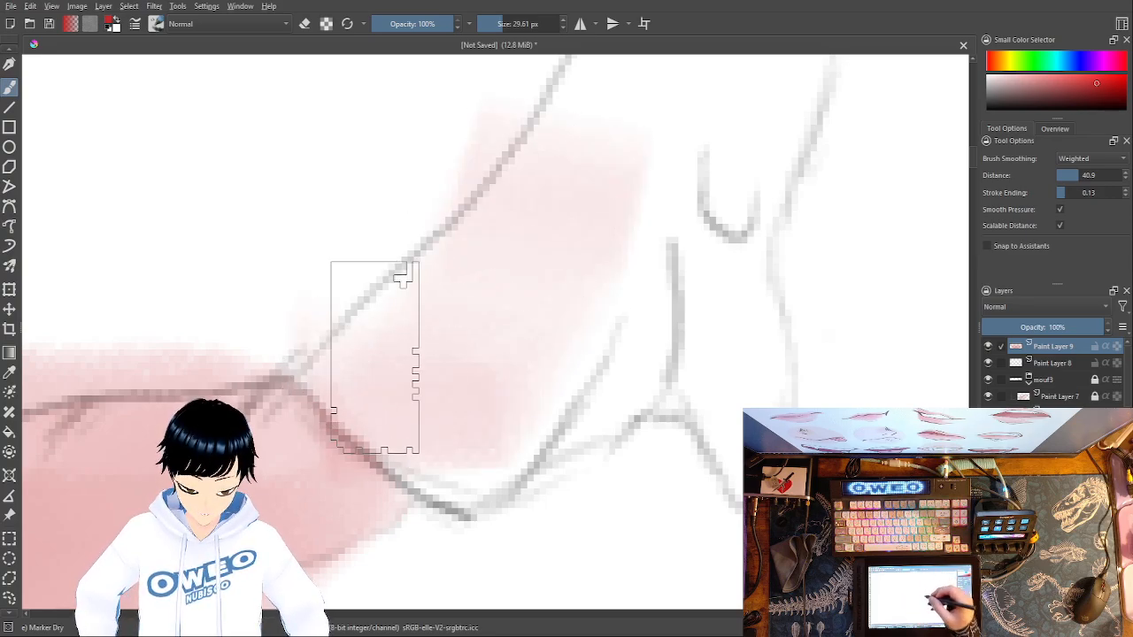
{"action": "mouse_move", "coordinate": [461, 471]}
{"action": "left_mouse_down"}
{"action": "mouse_move", "coordinate": [561, 231]}
{"action": "mouse_move", "coordinate": [621, 124]}
{"action": "left_mouse_up"}
- Colour the raised section up to its tip, and reinforce the tip's inner contour with a 2.56 px brush
{"action": "left_click_drag", "start_coordinate": [725, 320], "coordinate": [718, 327]}
{"action": "mouse_move", "coordinate": [763, 281]}
{"action": "left_mouse_down"}
{"action": "mouse_move", "coordinate": [635, 413]}
{"action": "mouse_move", "coordinate": [604, 467]}
{"action": "left_mouse_up"}
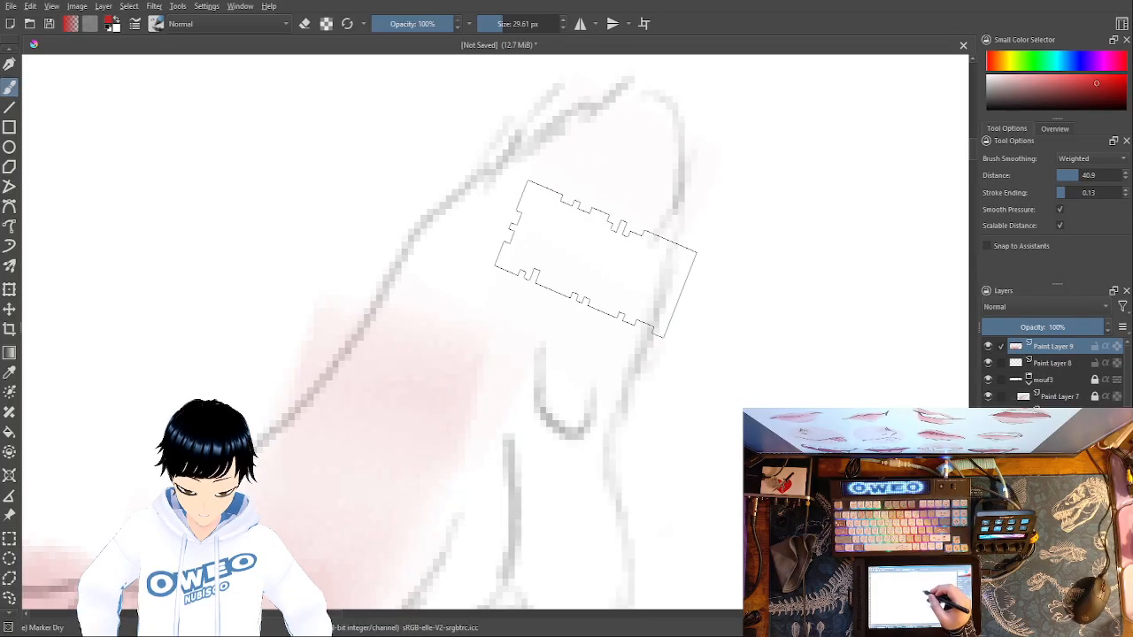
{"action": "mouse_move", "coordinate": [581, 309]}
{"action": "left_mouse_down"}
{"action": "mouse_move", "coordinate": [629, 150]}
{"action": "mouse_move", "coordinate": [453, 281]}
{"action": "mouse_move", "coordinate": [397, 425]}
{"action": "mouse_move", "coordinate": [342, 506]}
{"action": "left_mouse_up"}
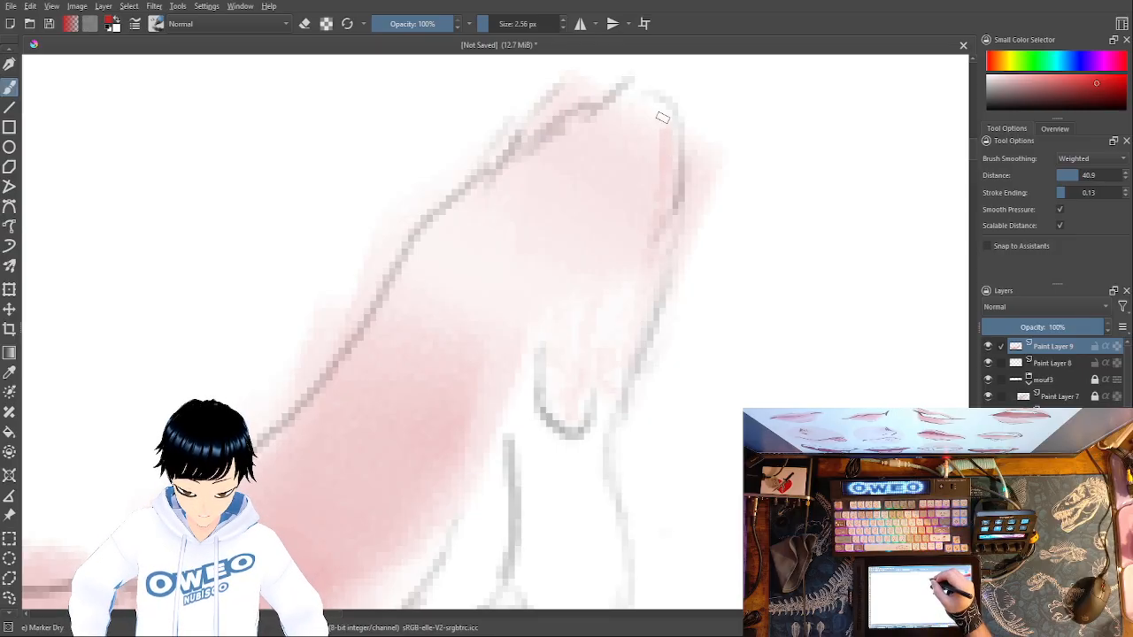
{"action": "mouse_move", "coordinate": [639, 102]}
{"action": "left_mouse_down"}
{"action": "mouse_move", "coordinate": [535, 141]}
{"action": "mouse_move", "coordinate": [431, 244]}
{"action": "left_mouse_up"}
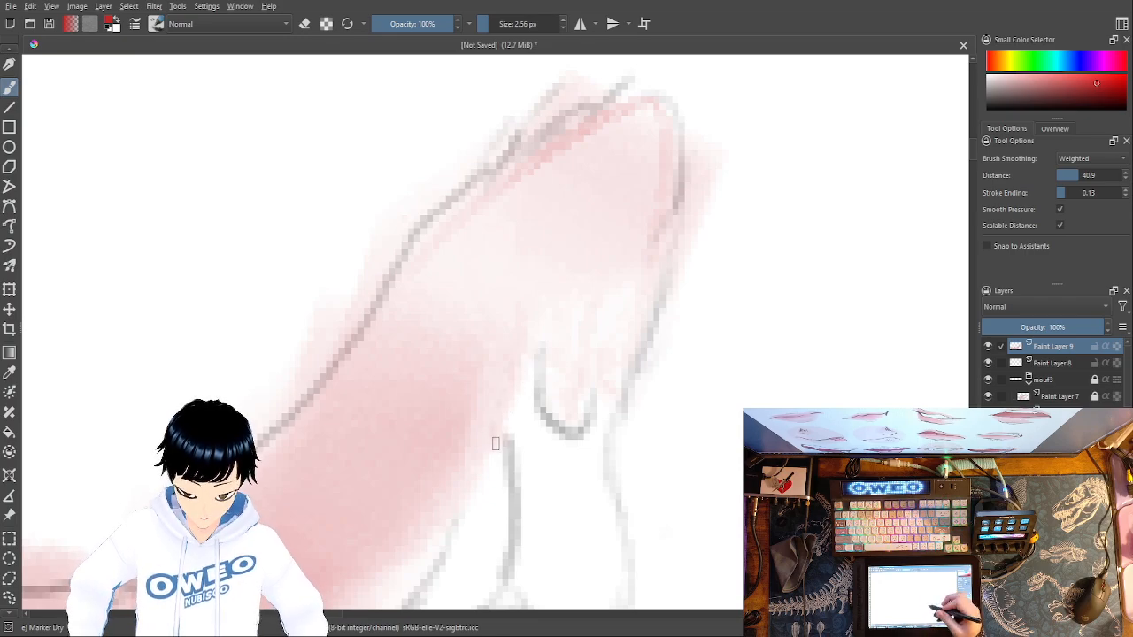
- Fill the gaps between the small folds and along the raised section's lower edge with fine 2.56 px strokes
{"action": "left_click_drag", "start_coordinate": [676, 404], "coordinate": [713, 249]}
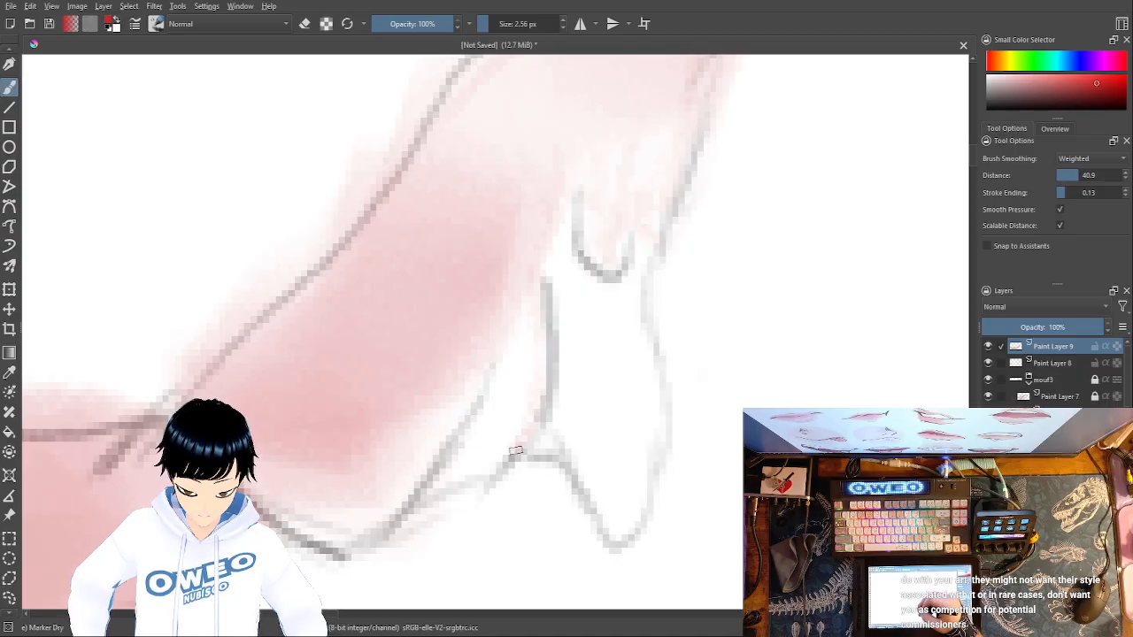
{"action": "mouse_move", "coordinate": [511, 453]}
{"action": "left_mouse_down"}
{"action": "mouse_move", "coordinate": [525, 388]}
{"action": "mouse_move", "coordinate": [520, 312]}
{"action": "left_mouse_up"}
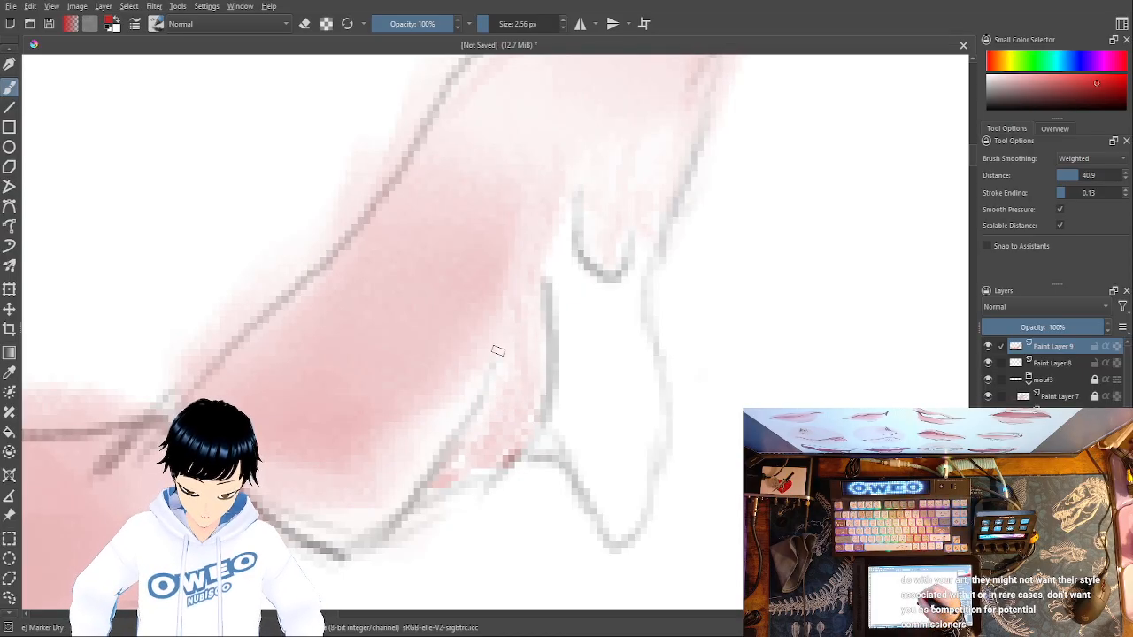
{"action": "left_click_drag", "start_coordinate": [409, 486], "coordinate": [347, 539]}
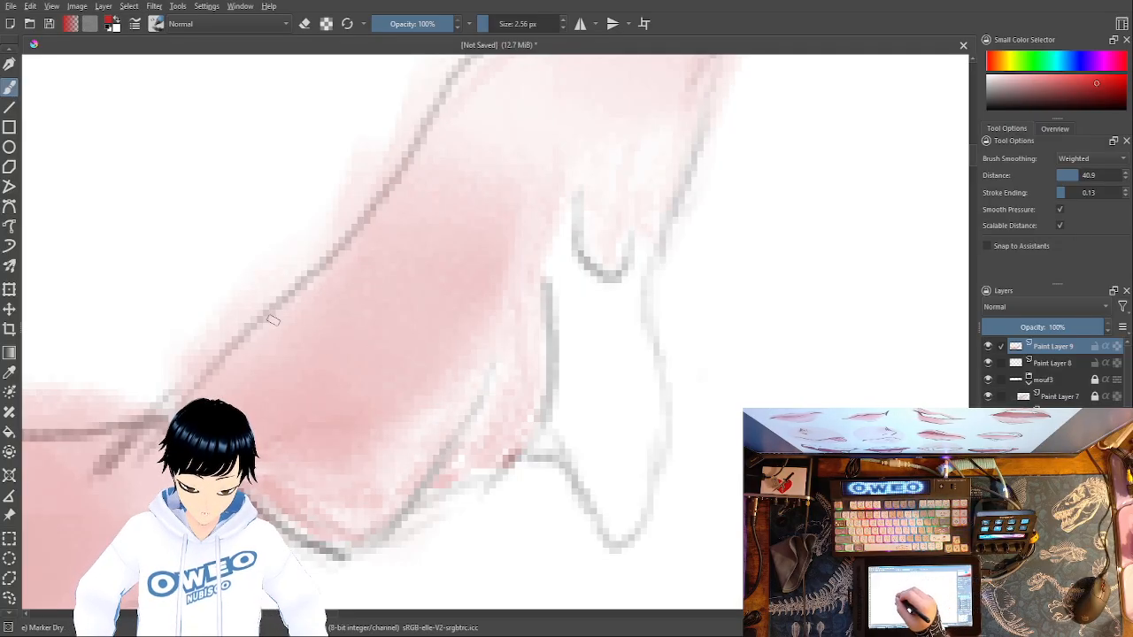
- Erase the red spilling past the raised section's outer contour and around its tip with the Eraser Small brush
{"action": "left_click_drag", "start_coordinate": [742, 454], "coordinate": [762, 578]}
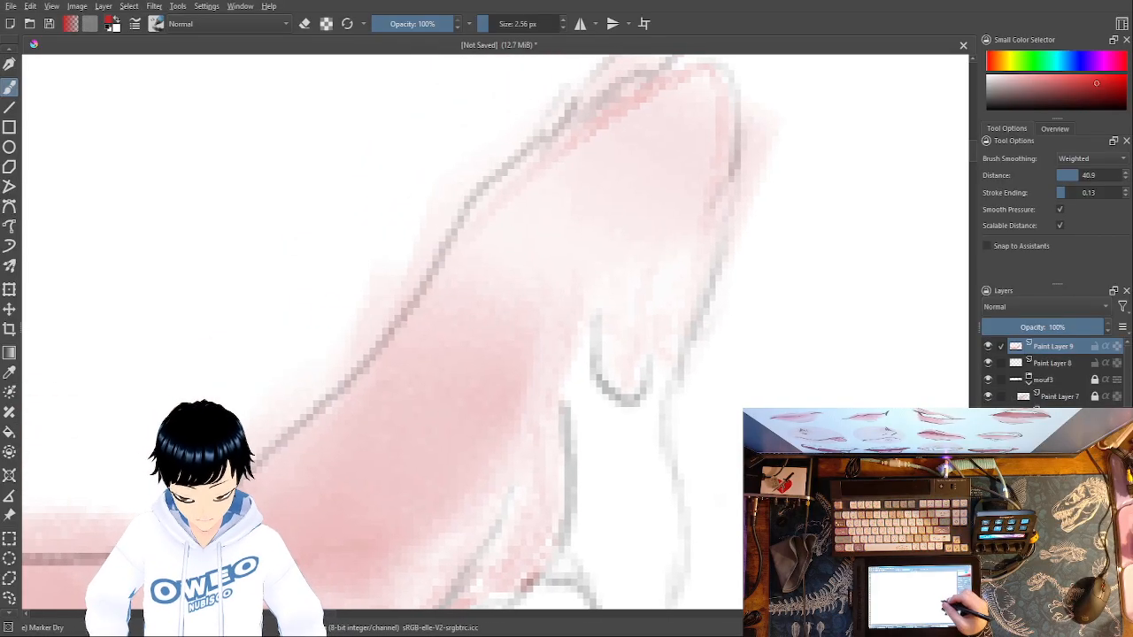
{"action": "right_click", "coordinate": [805, 377]}
{"action": "left_click", "coordinate": [809, 301]}
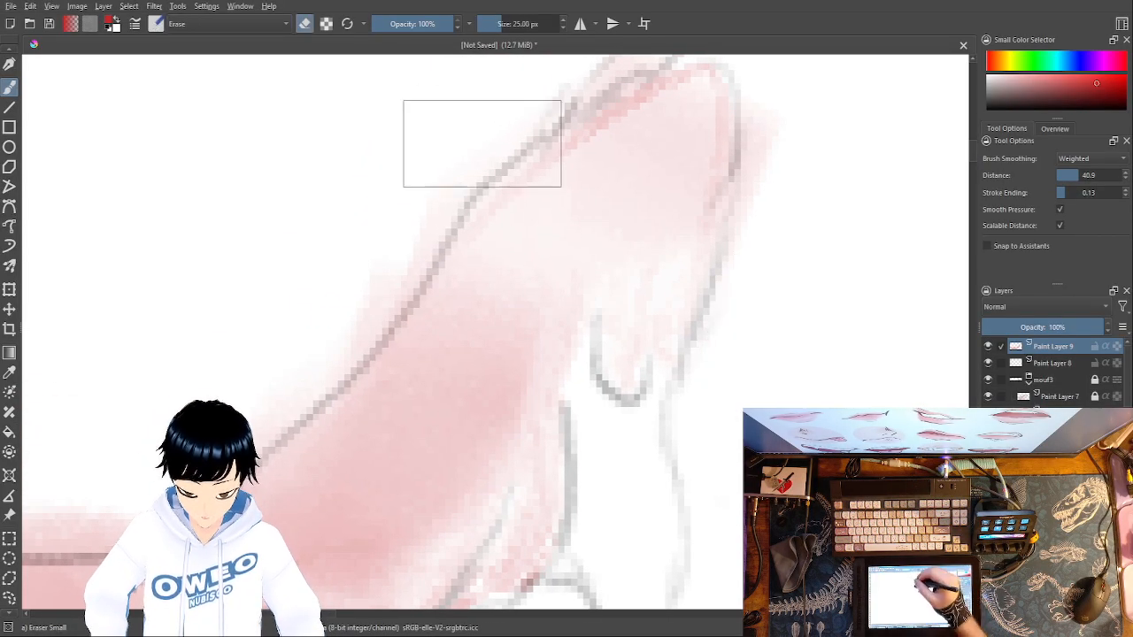
{"action": "left_click_drag", "start_coordinate": [415, 247], "coordinate": [305, 387]}
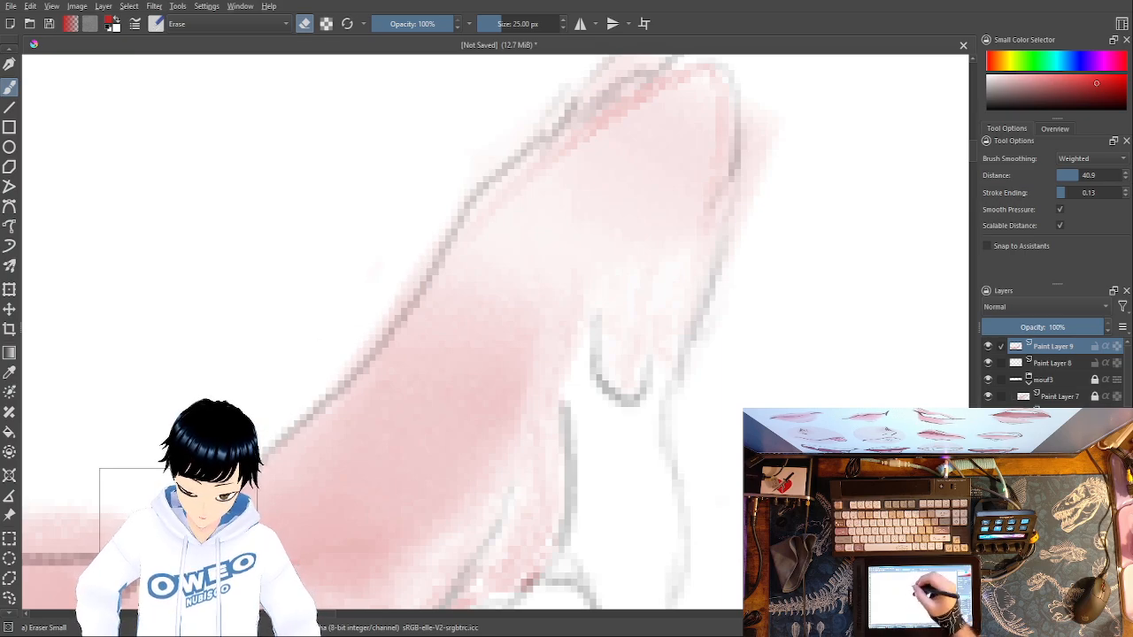
{"action": "left_click_drag", "start_coordinate": [405, 285], "coordinate": [345, 365]}
{"action": "left_click_drag", "start_coordinate": [769, 291], "coordinate": [670, 475]}
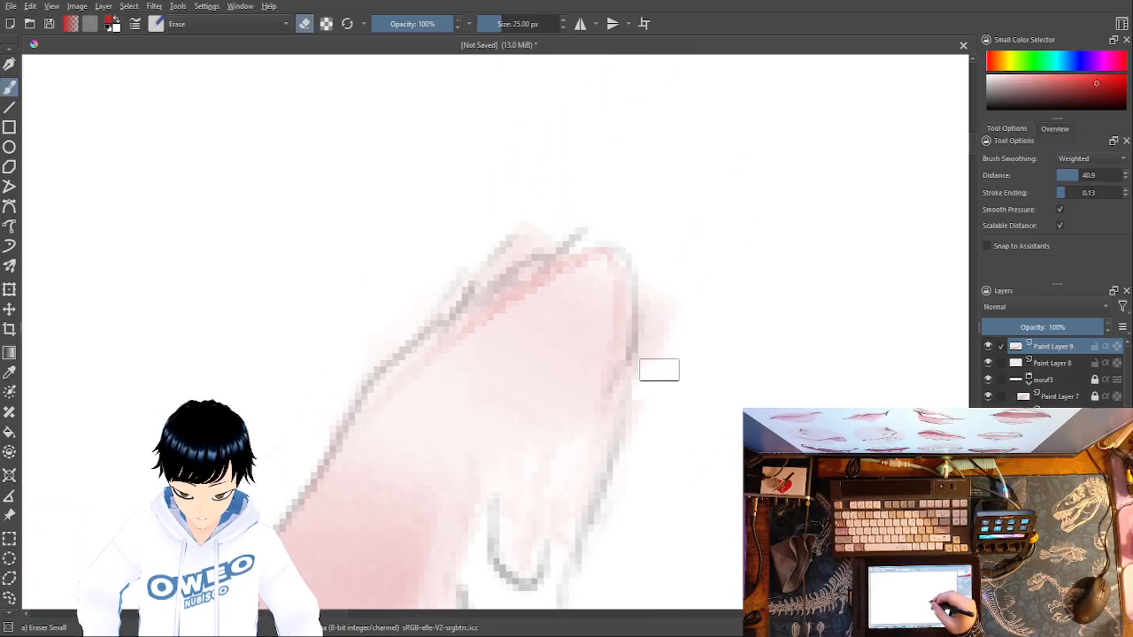
{"action": "left_click_drag", "start_coordinate": [659, 341], "coordinate": [661, 292]}
{"action": "mouse_move", "coordinate": [594, 227]}
{"action": "left_mouse_down"}
{"action": "mouse_move", "coordinate": [523, 250]}
{"action": "mouse_move", "coordinate": [520, 231]}
{"action": "mouse_move", "coordinate": [518, 254]}
{"action": "mouse_move", "coordinate": [417, 318]}
{"action": "left_mouse_up"}
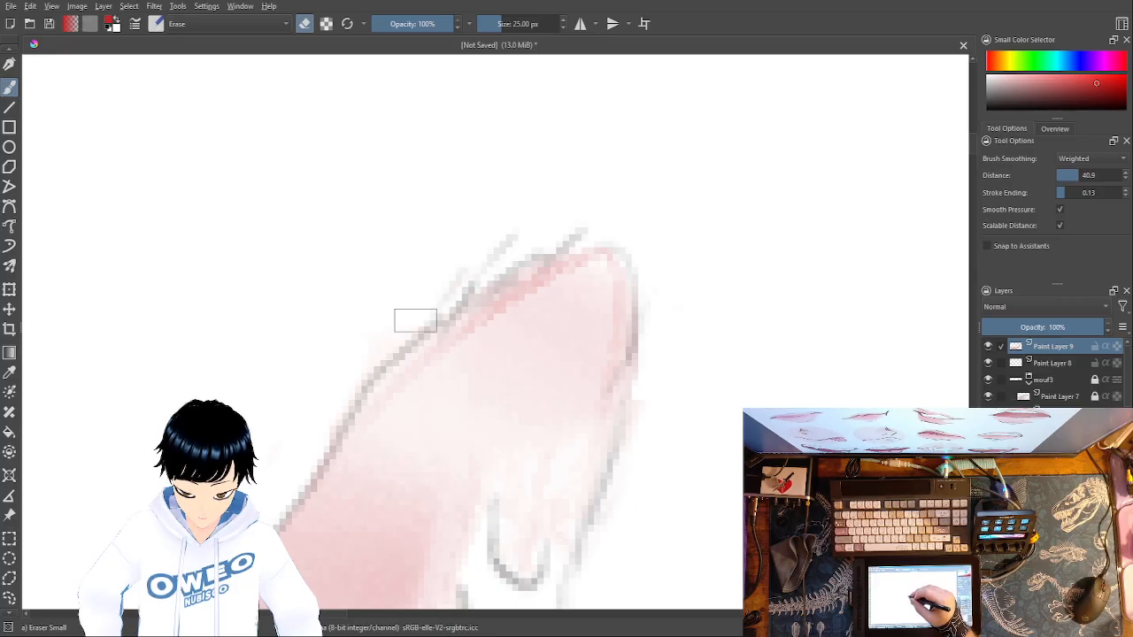
- Erase a small spot in the peak of red spilling above the lower lip's line
{"action": "left_click_drag", "start_coordinate": [782, 515], "coordinate": [964, 154]}
{"action": "left_click_drag", "start_coordinate": [742, 421], "coordinate": [875, 332]}
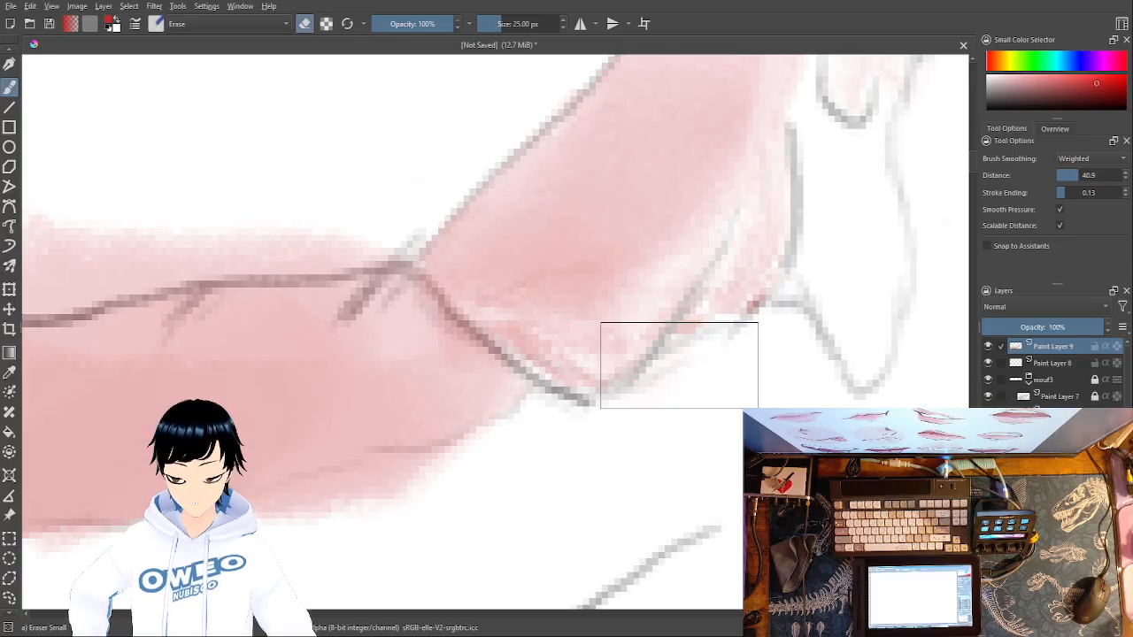
{"action": "mouse_move", "coordinate": [637, 475]}
{"action": "left_mouse_down"}
{"action": "mouse_move", "coordinate": [726, 429]}
{"action": "mouse_move", "coordinate": [872, 393]}
{"action": "left_mouse_up"}
{"action": "mouse_move", "coordinate": [725, 400]}
{"action": "left_mouse_down"}
{"action": "mouse_move", "coordinate": [925, 406]}
{"action": "mouse_move", "coordinate": [952, 442]}
{"action": "left_mouse_up"}
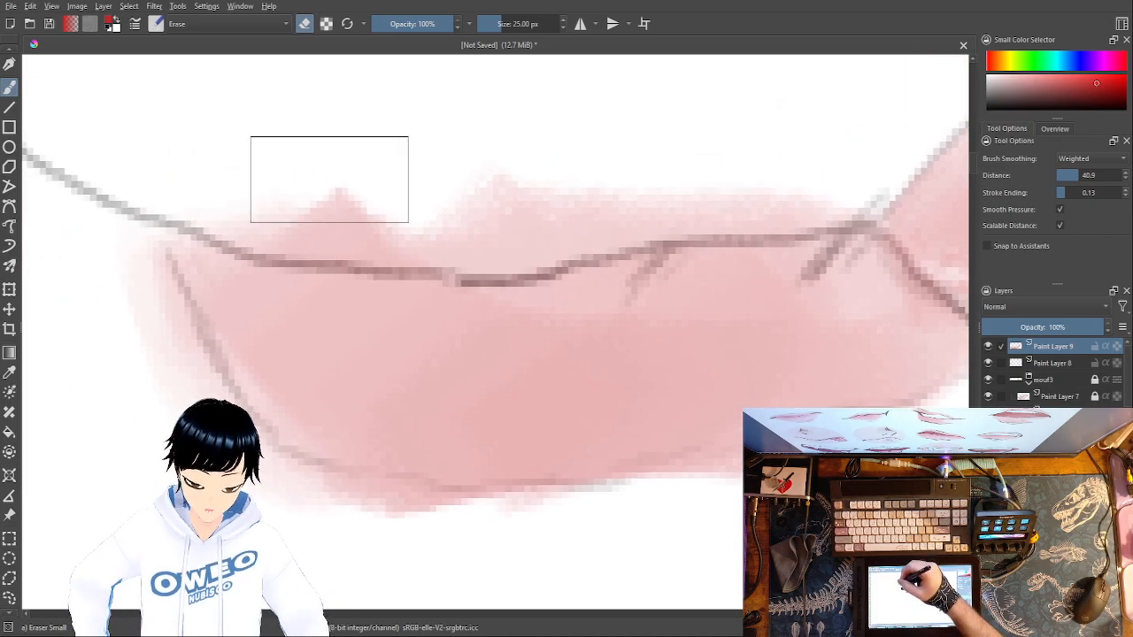
{"action": "mouse_move", "coordinate": [335, 206]}
{"action": "left_mouse_down"}
{"action": "mouse_move", "coordinate": [349, 218]}
{"action": "mouse_move", "coordinate": [359, 188]}
{"action": "left_mouse_up"}
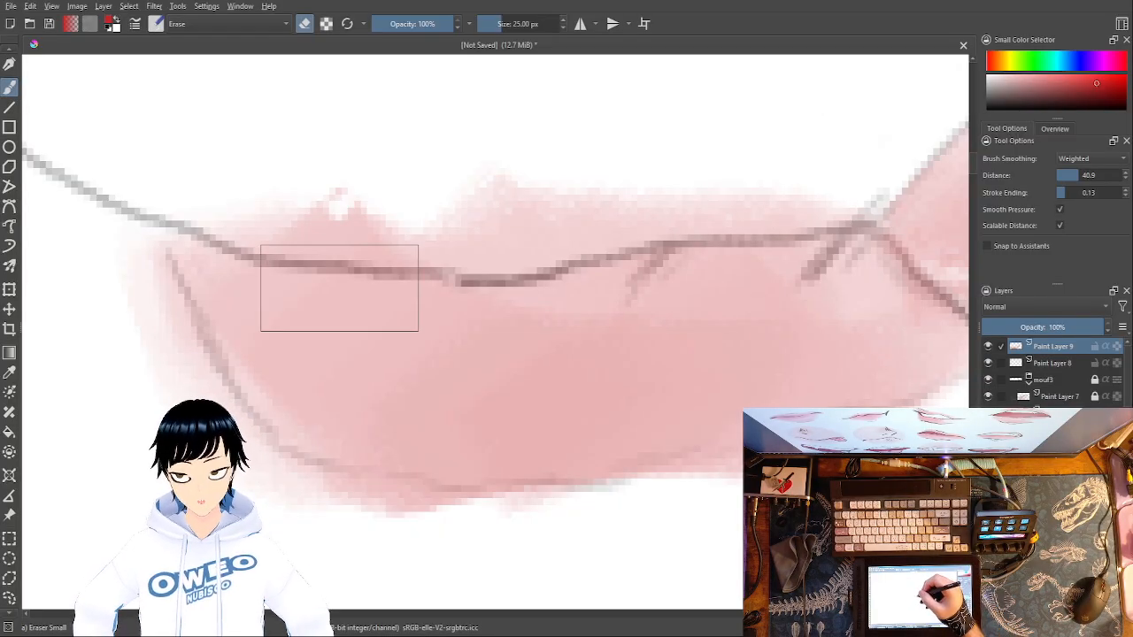
- Switch back to Marker Dry with a muted pink and set the brush size to 10.06 px
{"action": "right_click", "coordinate": [834, 434]}
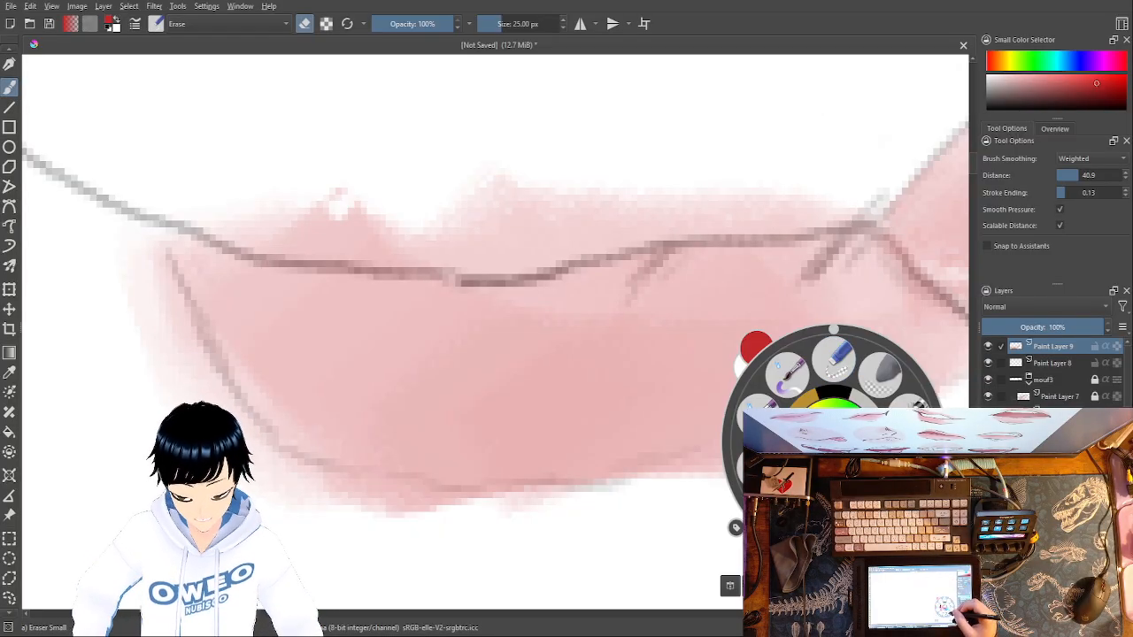
{"action": "left_click", "coordinate": [866, 462]}
{"action": "right_click", "coordinate": [866, 462]}
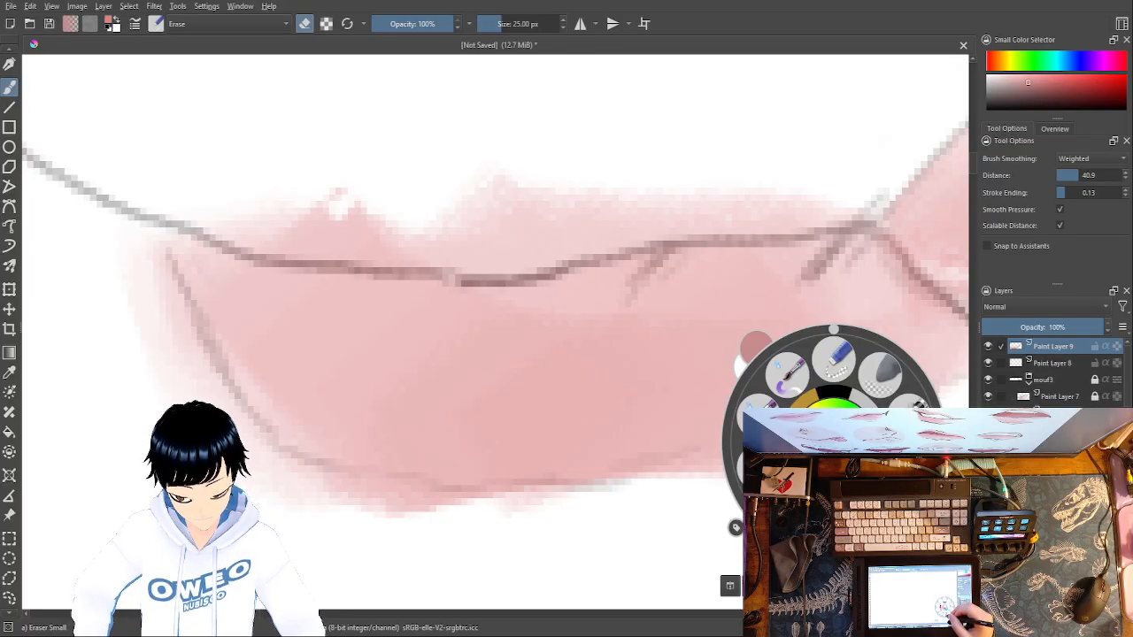
{"action": "left_click", "coordinate": [880, 465]}
{"action": "right_click", "coordinate": [881, 479]}
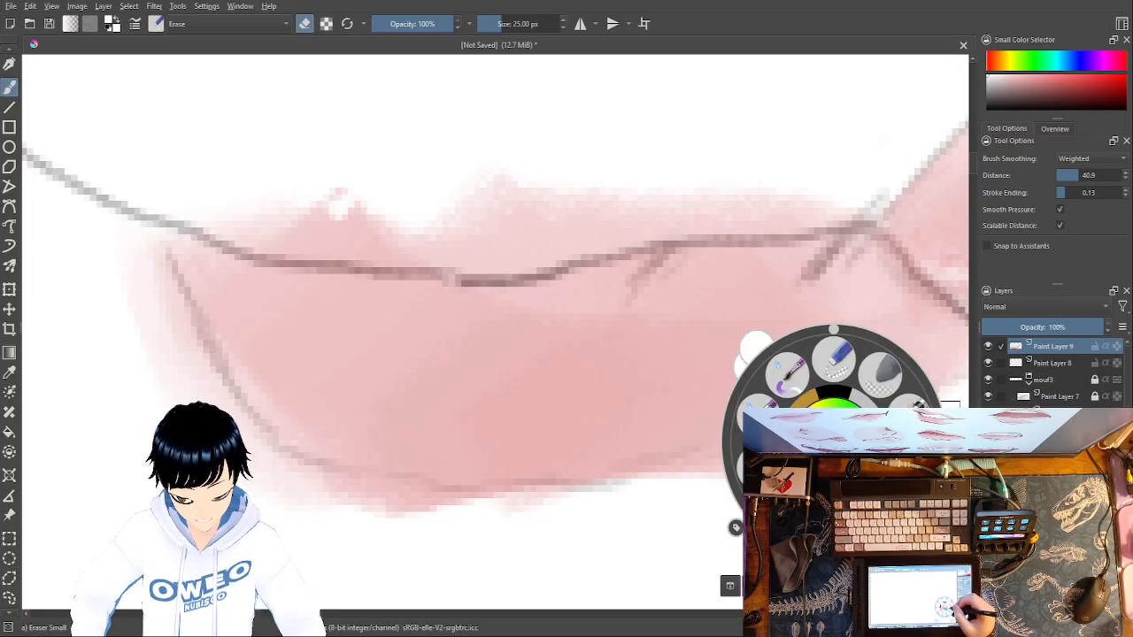
{"action": "left_click", "coordinate": [878, 496]}
{"action": "right_click", "coordinate": [878, 494]}
{"action": "left_click", "coordinate": [868, 464]}
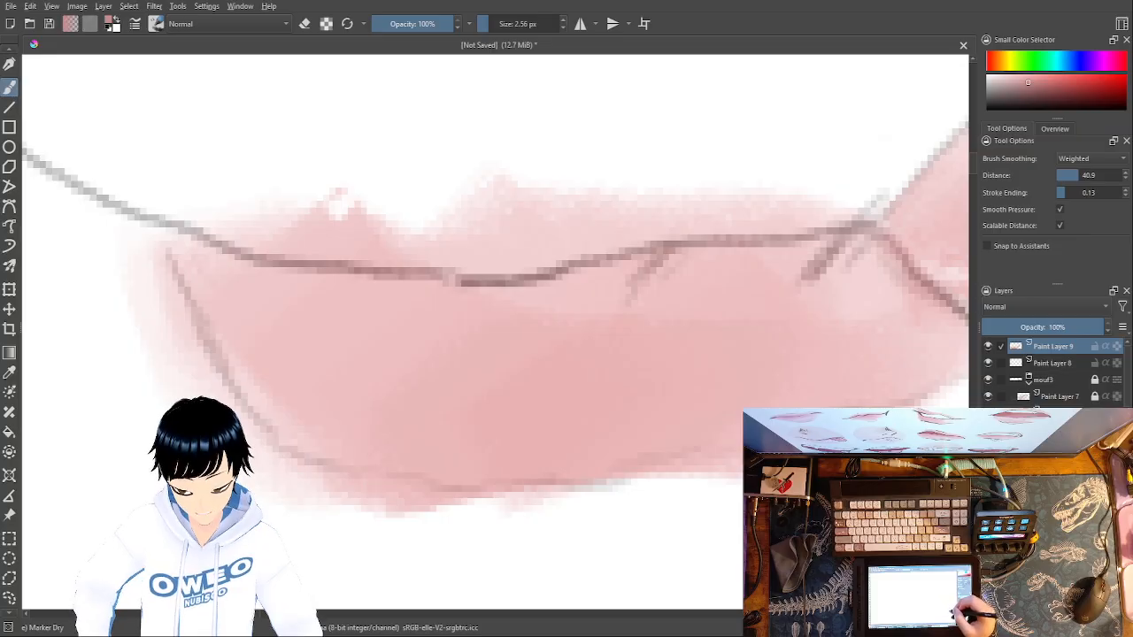
{"action": "right_click", "coordinate": [834, 216]}
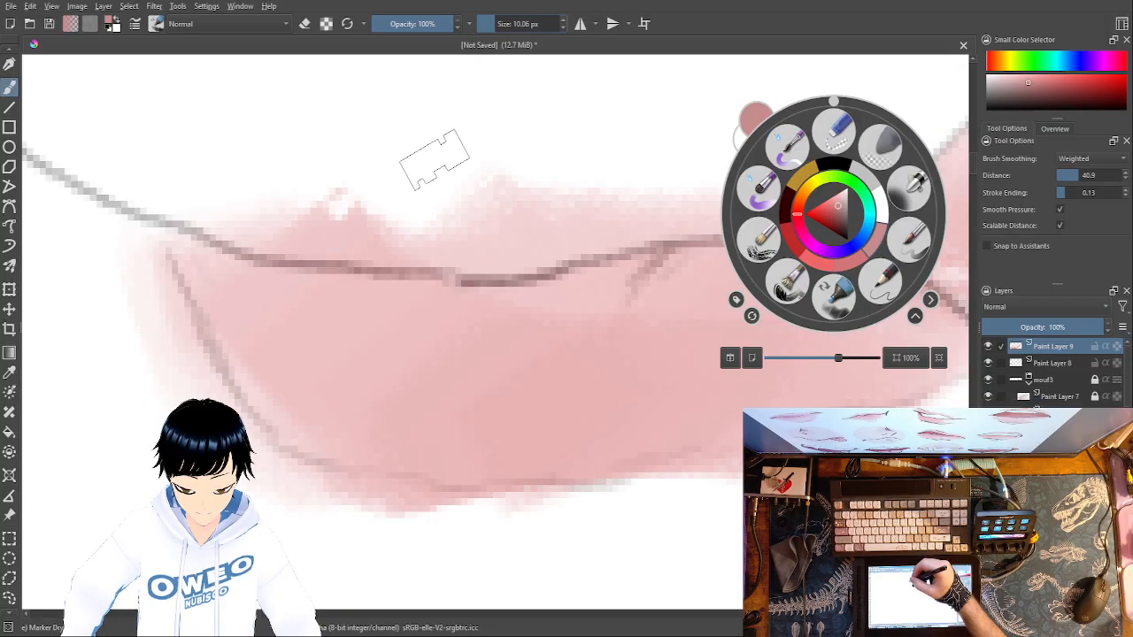
{"action": "left_click", "coordinate": [221, 182]}
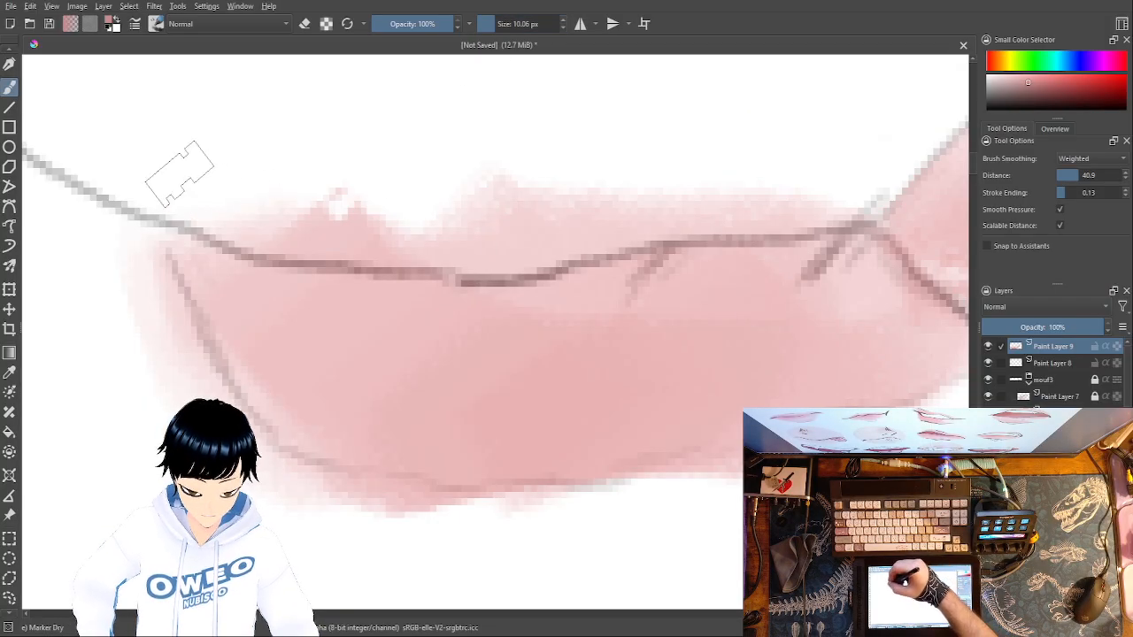
- Try muted pink strokes along the top of the upper lip and undo them
{"action": "left_click_drag", "start_coordinate": [202, 176], "coordinate": [343, 217]}
{"action": "key", "text": "ctrl+z"}
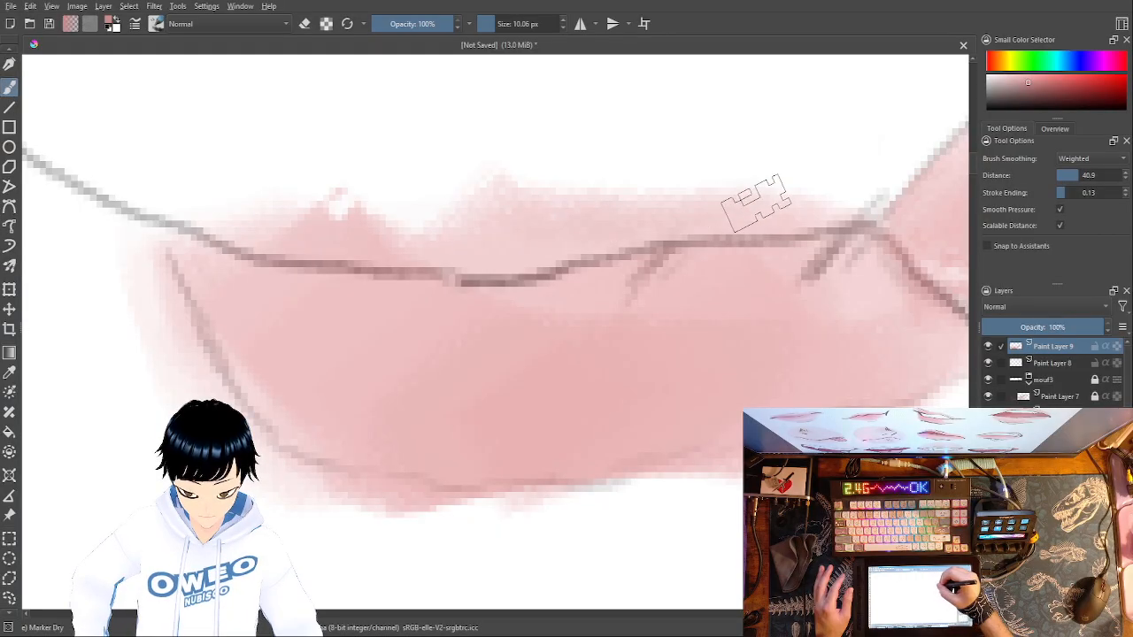
{"action": "mouse_move", "coordinate": [775, 177]}
{"action": "left_mouse_down"}
{"action": "mouse_move", "coordinate": [485, 175]}
{"action": "mouse_move", "coordinate": [409, 218]}
{"action": "mouse_move", "coordinate": [335, 195]}
{"action": "mouse_move", "coordinate": [175, 217]}
{"action": "left_mouse_up"}
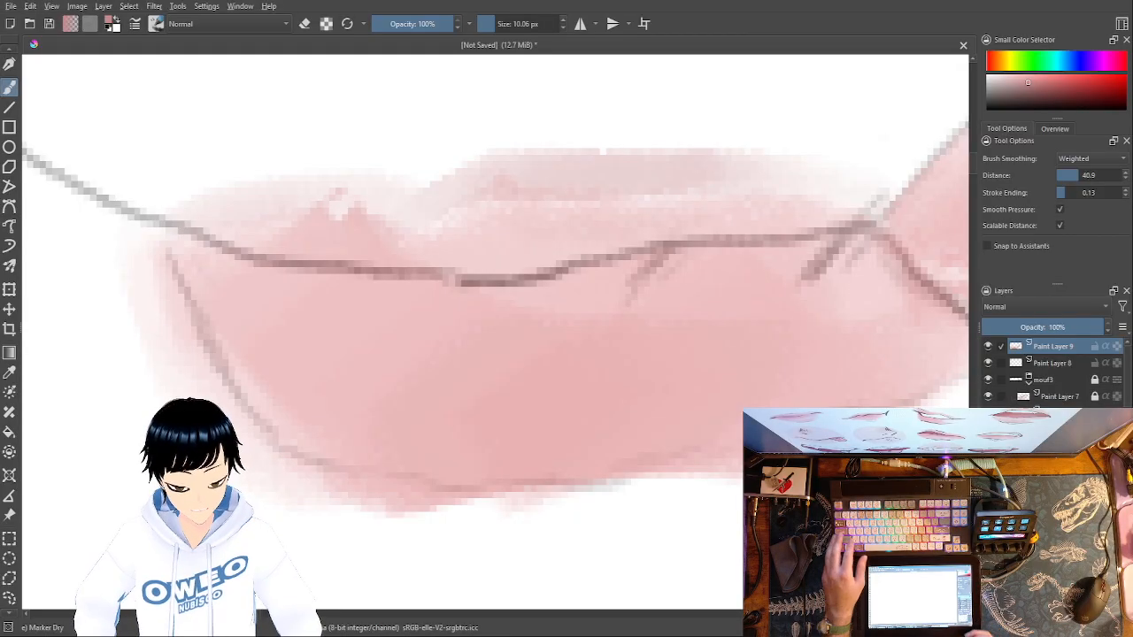
{"action": "key", "text": "ctrl+z"}
- Paint white over the pink spilling above the mouth's upper line and below the mouth opening's lower edge with 10.06 px Marker Dry
{"action": "right_click", "coordinate": [834, 365]}
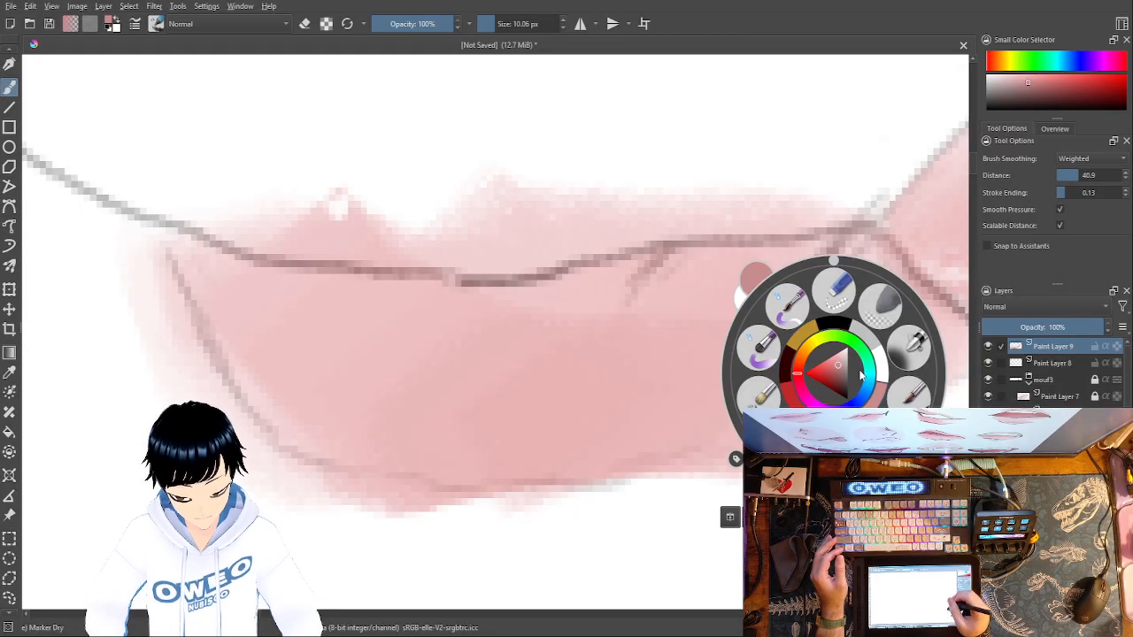
{"action": "left_click", "coordinate": [883, 370]}
{"action": "mouse_move", "coordinate": [824, 210]}
{"action": "left_mouse_down"}
{"action": "mouse_move", "coordinate": [495, 181]}
{"action": "mouse_move", "coordinate": [420, 207]}
{"action": "mouse_move", "coordinate": [361, 210]}
{"action": "left_mouse_up"}
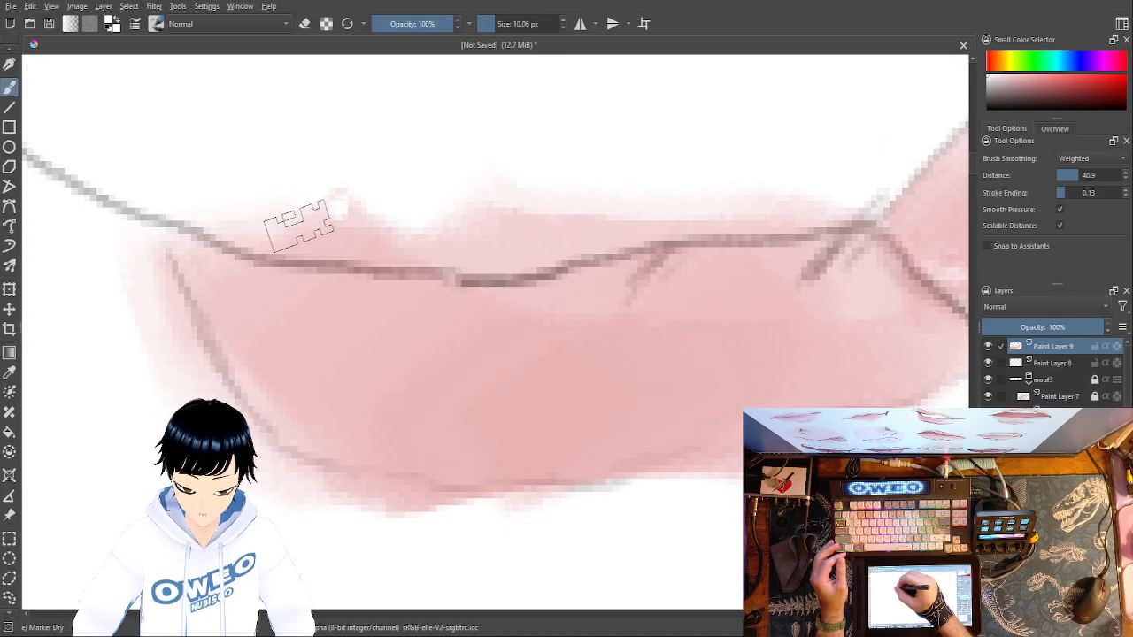
{"action": "mouse_move", "coordinate": [439, 247]}
{"action": "left_mouse_down"}
{"action": "mouse_move", "coordinate": [585, 251]}
{"action": "mouse_move", "coordinate": [696, 217]}
{"action": "mouse_move", "coordinate": [843, 222]}
{"action": "mouse_move", "coordinate": [888, 201]}
{"action": "left_mouse_up"}
{"action": "mouse_move", "coordinate": [810, 210]}
{"action": "left_mouse_down"}
{"action": "mouse_move", "coordinate": [541, 218]}
{"action": "mouse_move", "coordinate": [497, 204]}
{"action": "mouse_move", "coordinate": [372, 210]}
{"action": "mouse_move", "coordinate": [275, 196]}
{"action": "left_mouse_up"}
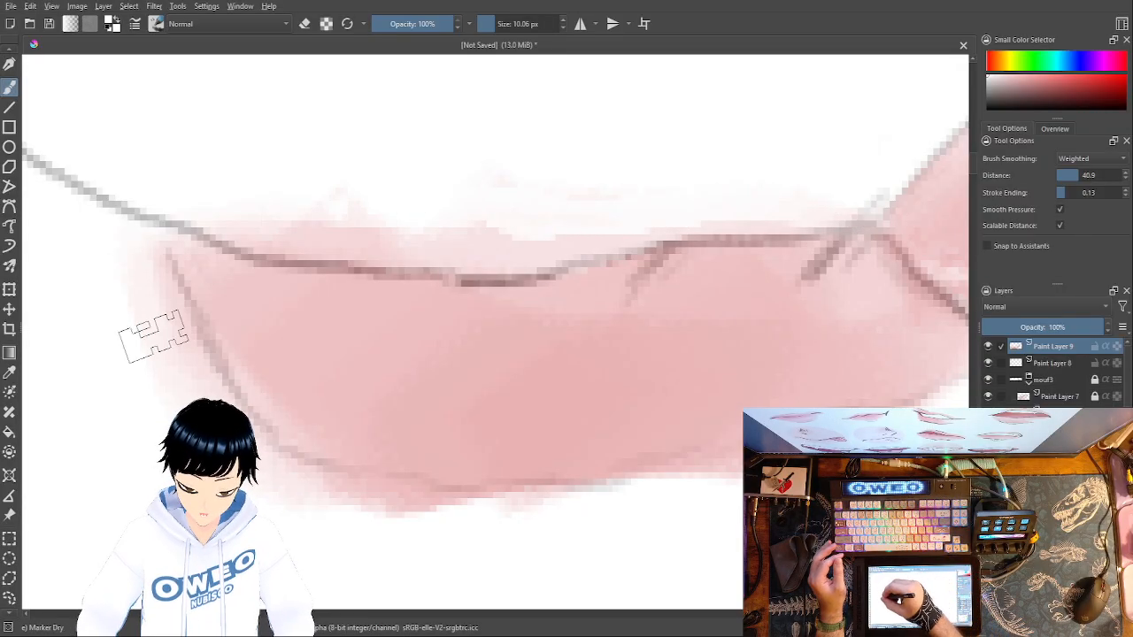
{"action": "mouse_move", "coordinate": [321, 497]}
{"action": "left_mouse_down"}
{"action": "mouse_move", "coordinate": [398, 523]}
{"action": "mouse_move", "coordinate": [569, 519]}
{"action": "mouse_move", "coordinate": [734, 494]}
{"action": "left_mouse_up"}
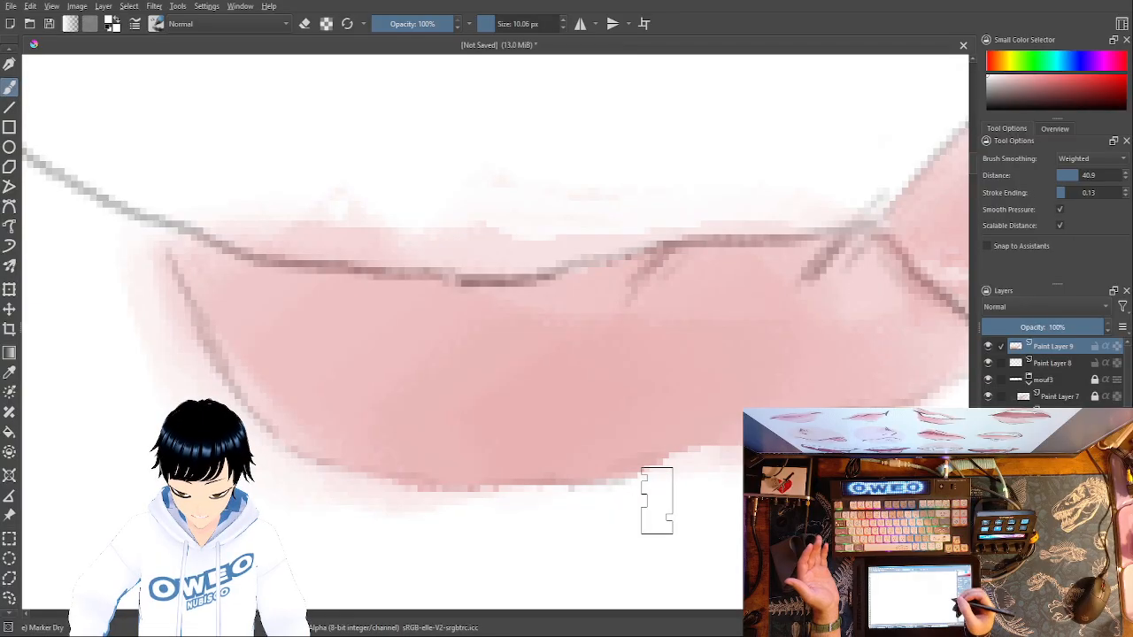
{"action": "mouse_move", "coordinate": [657, 501]}
{"action": "left_mouse_down"}
{"action": "mouse_move", "coordinate": [558, 556]}
{"action": "mouse_move", "coordinate": [611, 578]}
{"action": "mouse_move", "coordinate": [709, 433]}
{"action": "left_mouse_up"}
- Pick a rose pink and colour the upper lip above the mouth line with Marker Dry at 10.06 px
{"action": "right_click", "coordinate": [708, 433]}
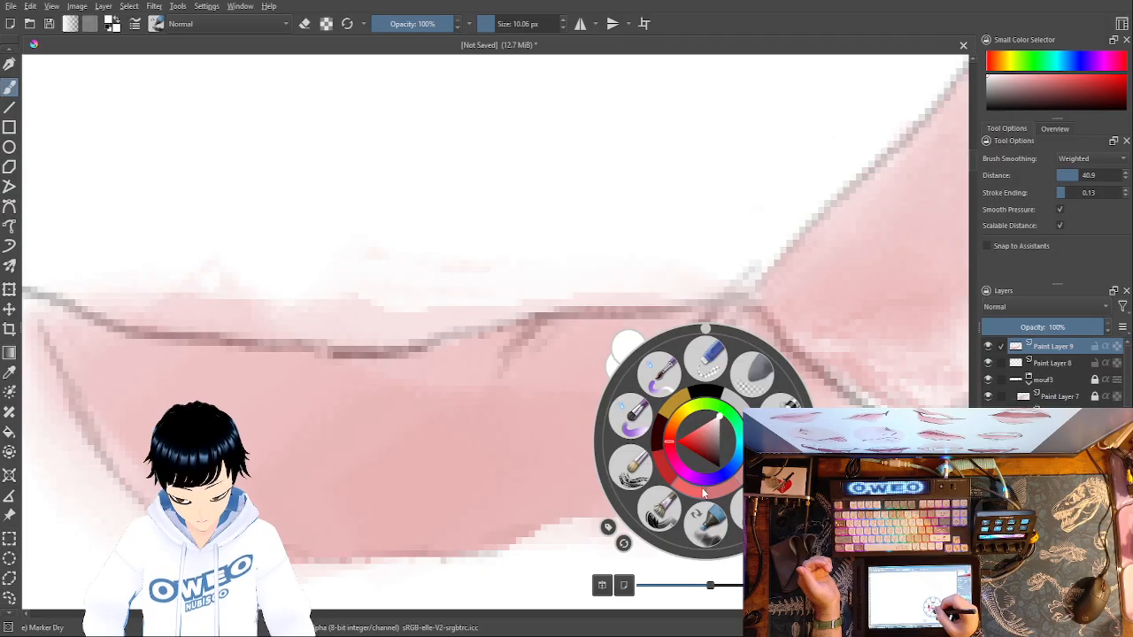
{"action": "left_click", "coordinate": [729, 483]}
{"action": "right_click", "coordinate": [682, 270]}
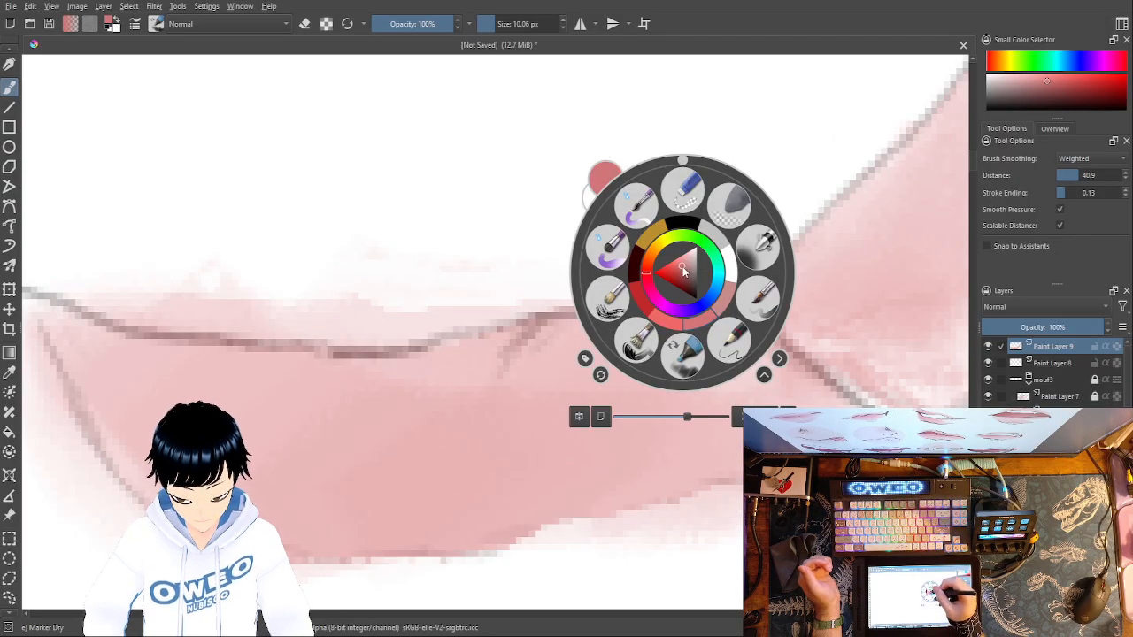
{"action": "left_click", "coordinate": [705, 355]}
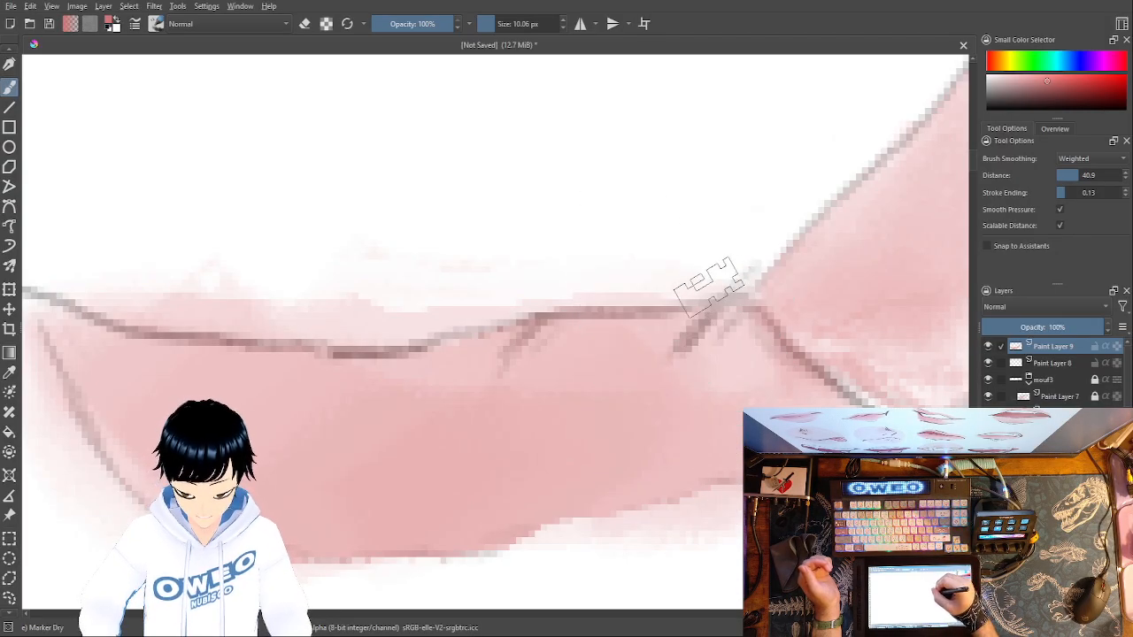
{"action": "mouse_move", "coordinate": [683, 279]}
{"action": "left_mouse_down"}
{"action": "mouse_move", "coordinate": [226, 275]}
{"action": "mouse_move", "coordinate": [68, 289]}
{"action": "left_mouse_up"}
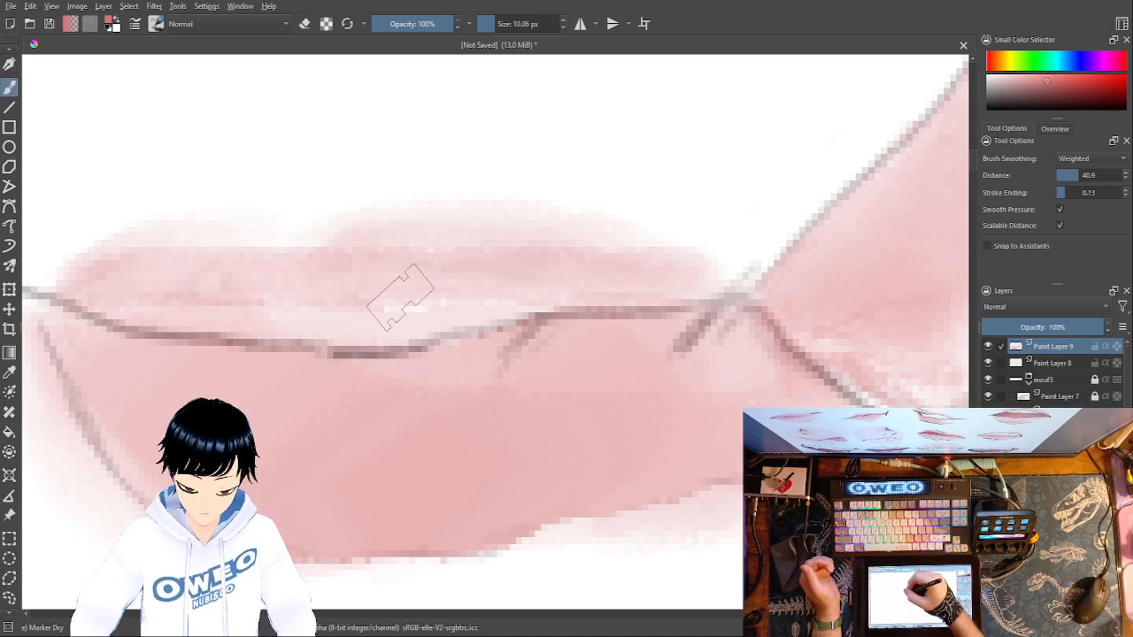
- Try filling the lower lip with rose pink using Marker Dry at 10.06 px and 84.53 px, undoing each attempt
{"action": "mouse_move", "coordinate": [806, 541]}
{"action": "left_mouse_down"}
{"action": "mouse_move", "coordinate": [822, 438]}
{"action": "mouse_move", "coordinate": [850, 406]}
{"action": "mouse_move", "coordinate": [832, 328]}
{"action": "mouse_move", "coordinate": [684, 318]}
{"action": "left_mouse_up"}
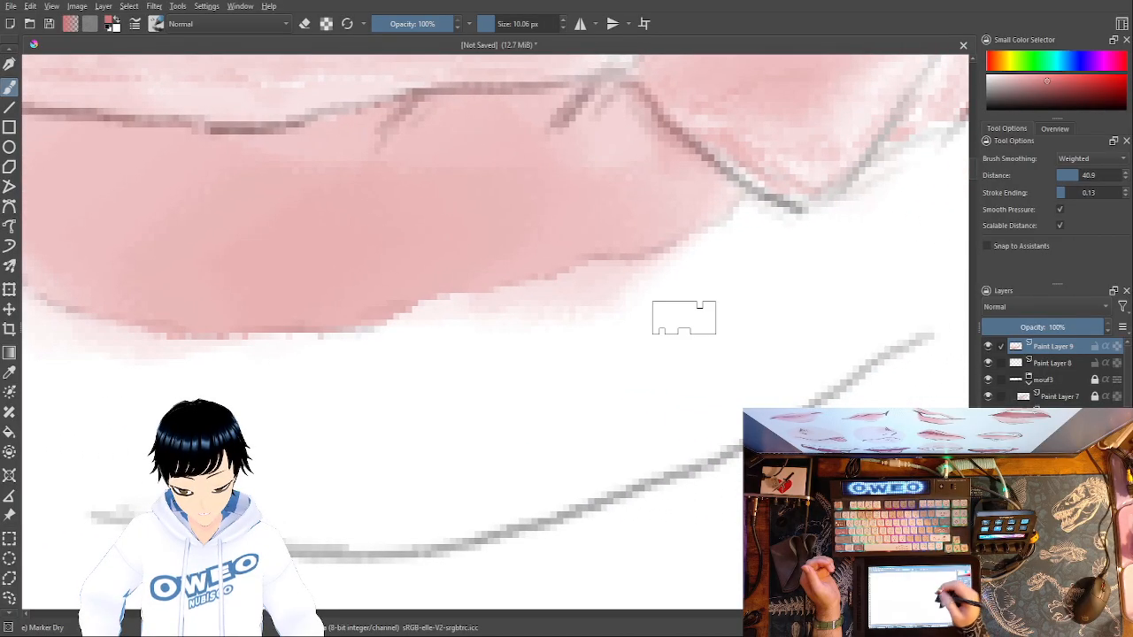
{"action": "mouse_move", "coordinate": [759, 209]}
{"action": "left_mouse_down"}
{"action": "mouse_move", "coordinate": [761, 300]}
{"action": "mouse_move", "coordinate": [742, 360]}
{"action": "mouse_move", "coordinate": [696, 421]}
{"action": "mouse_move", "coordinate": [639, 467]}
{"action": "mouse_move", "coordinate": [466, 521]}
{"action": "mouse_move", "coordinate": [381, 532]}
{"action": "mouse_move", "coordinate": [244, 505]}
{"action": "mouse_move", "coordinate": [129, 426]}
{"action": "mouse_move", "coordinate": [63, 343]}
{"action": "left_mouse_up"}
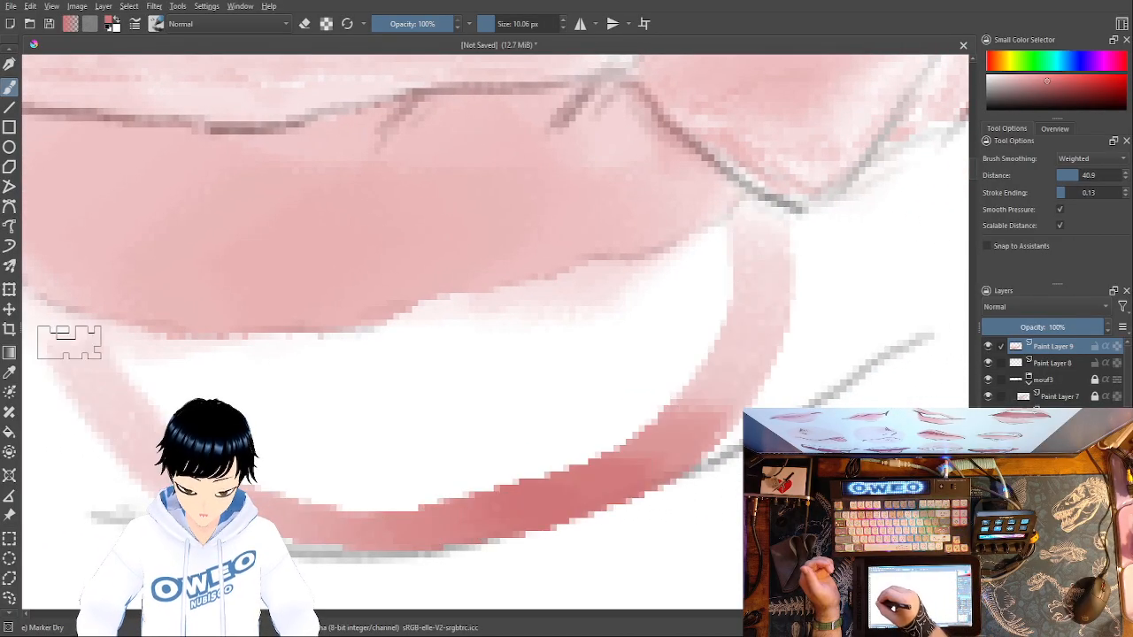
{"action": "key", "text": "ctrl+z"}
{"action": "left_click", "coordinate": [515, 24]}
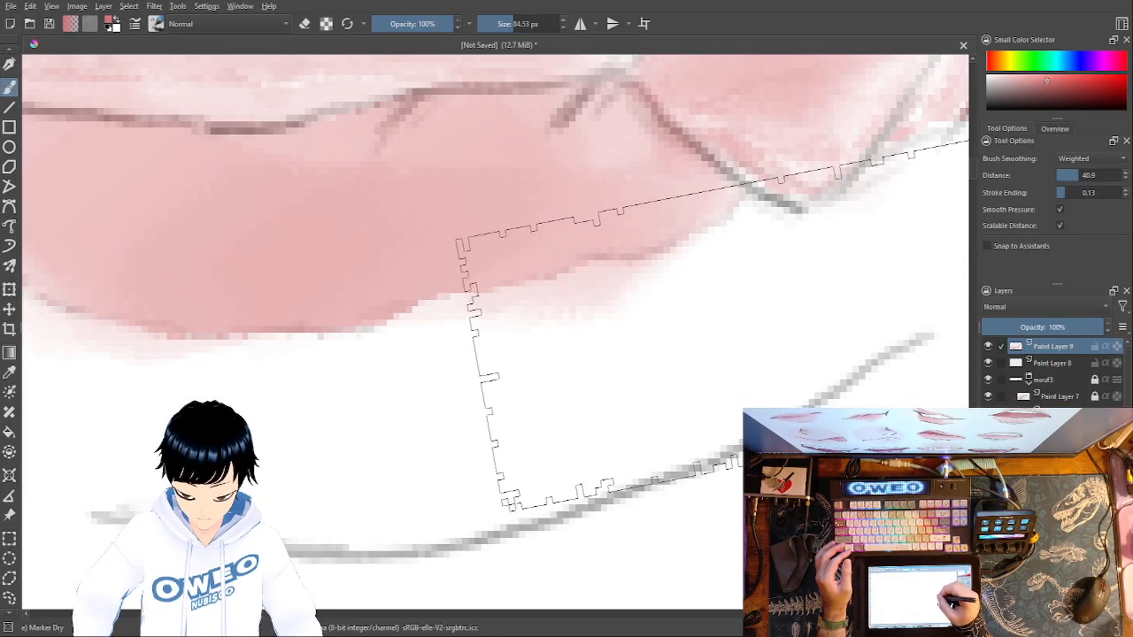
{"action": "mouse_move", "coordinate": [651, 367]}
{"action": "left_mouse_down"}
{"action": "mouse_move", "coordinate": [317, 367]}
{"action": "mouse_move", "coordinate": [239, 397]}
{"action": "left_mouse_up"}
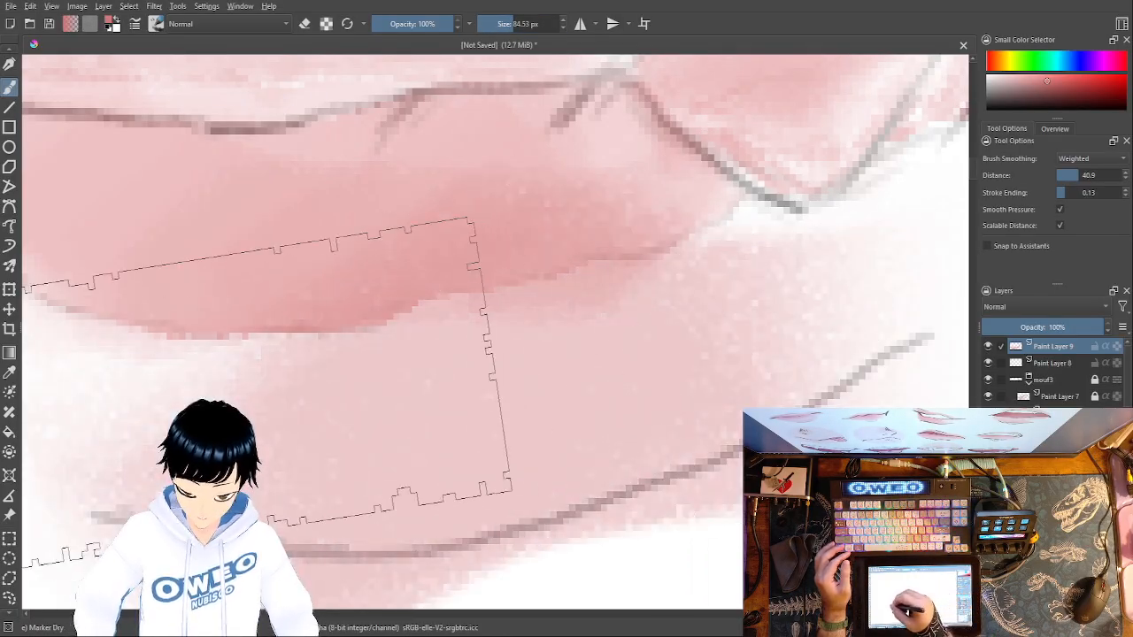
{"action": "mouse_move", "coordinate": [797, 453]}
{"action": "left_mouse_down"}
{"action": "mouse_move", "coordinate": [785, 339]}
{"action": "mouse_move", "coordinate": [838, 360]}
{"action": "mouse_move", "coordinate": [787, 479]}
{"action": "left_mouse_up"}
{"action": "key", "text": "ctrl+minus"}
{"action": "key", "text": "ctrl+minus"}
{"action": "key", "text": "ctrl+minus"}
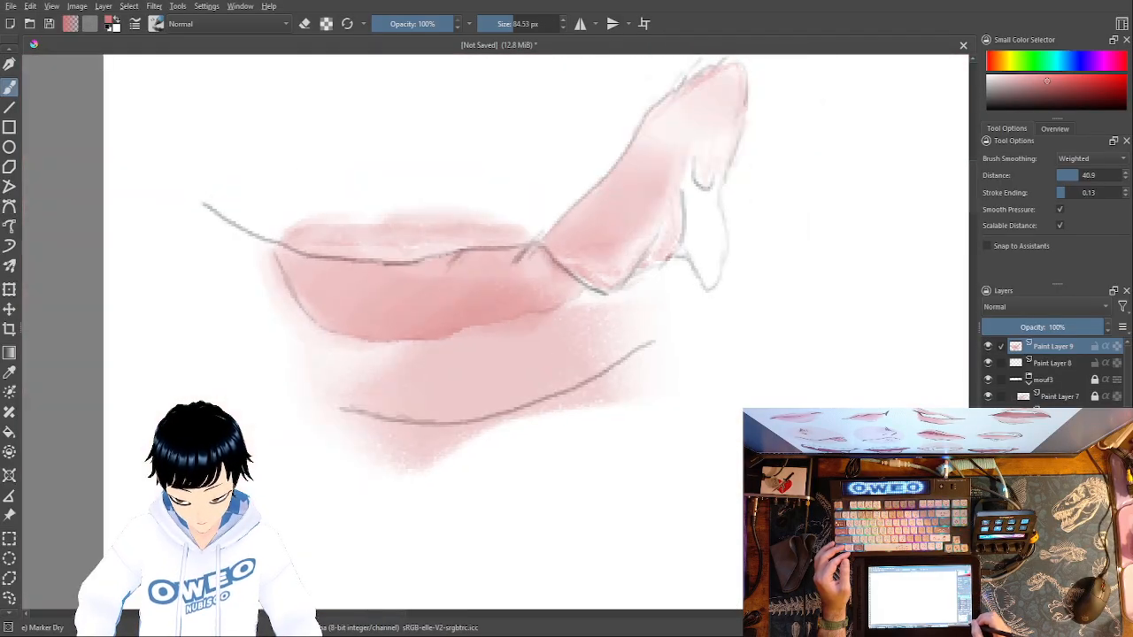
{"action": "key", "text": "ctrl+z"}
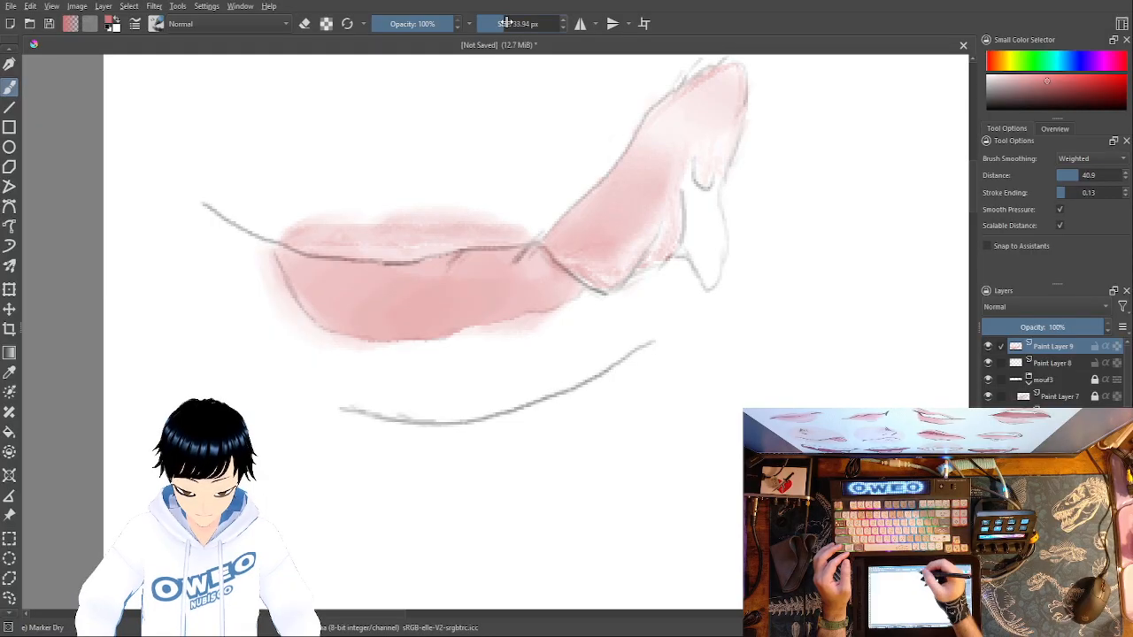
- Colour the lower lip and add a soft pink halo around the mouth with Marker Dry at 33.94 px
{"action": "mouse_move", "coordinate": [593, 313]}
{"action": "left_mouse_down"}
{"action": "mouse_move", "coordinate": [582, 360]}
{"action": "mouse_move", "coordinate": [543, 330]}
{"action": "mouse_move", "coordinate": [520, 394]}
{"action": "mouse_move", "coordinate": [483, 349]}
{"action": "mouse_move", "coordinate": [452, 416]}
{"action": "mouse_move", "coordinate": [453, 372]}
{"action": "mouse_move", "coordinate": [433, 359]}
{"action": "mouse_move", "coordinate": [390, 399]}
{"action": "mouse_move", "coordinate": [376, 365]}
{"action": "mouse_move", "coordinate": [359, 360]}
{"action": "mouse_move", "coordinate": [345, 393]}
{"action": "mouse_move", "coordinate": [312, 355]}
{"action": "mouse_move", "coordinate": [301, 304]}
{"action": "left_mouse_up"}
{"action": "mouse_move", "coordinate": [602, 324]}
{"action": "left_mouse_down"}
{"action": "mouse_move", "coordinate": [519, 351]}
{"action": "mouse_move", "coordinate": [386, 379]}
{"action": "mouse_move", "coordinate": [331, 358]}
{"action": "mouse_move", "coordinate": [291, 295]}
{"action": "mouse_move", "coordinate": [286, 266]}
{"action": "mouse_move", "coordinate": [299, 231]}
{"action": "mouse_move", "coordinate": [318, 223]}
{"action": "mouse_move", "coordinate": [457, 222]}
{"action": "mouse_move", "coordinate": [499, 203]}
{"action": "mouse_move", "coordinate": [576, 236]}
{"action": "left_mouse_up"}
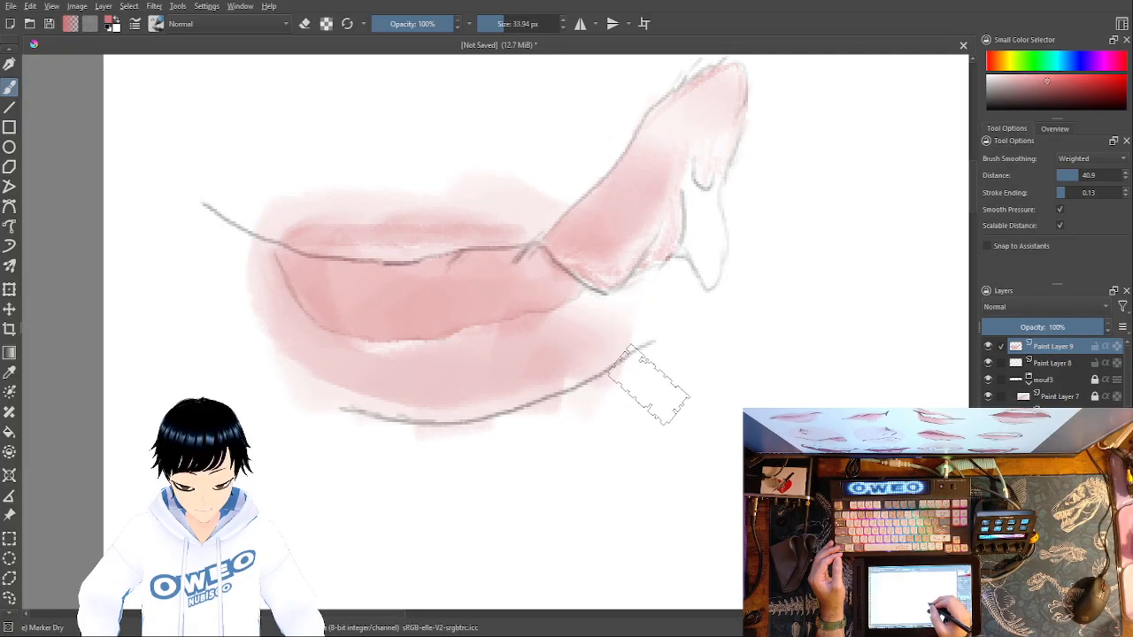
- Add small white highlights along the lower lip with Pencil-2 at 4.54 px
{"action": "right_click", "coordinate": [656, 384]}
{"action": "left_click", "coordinate": [699, 457]}
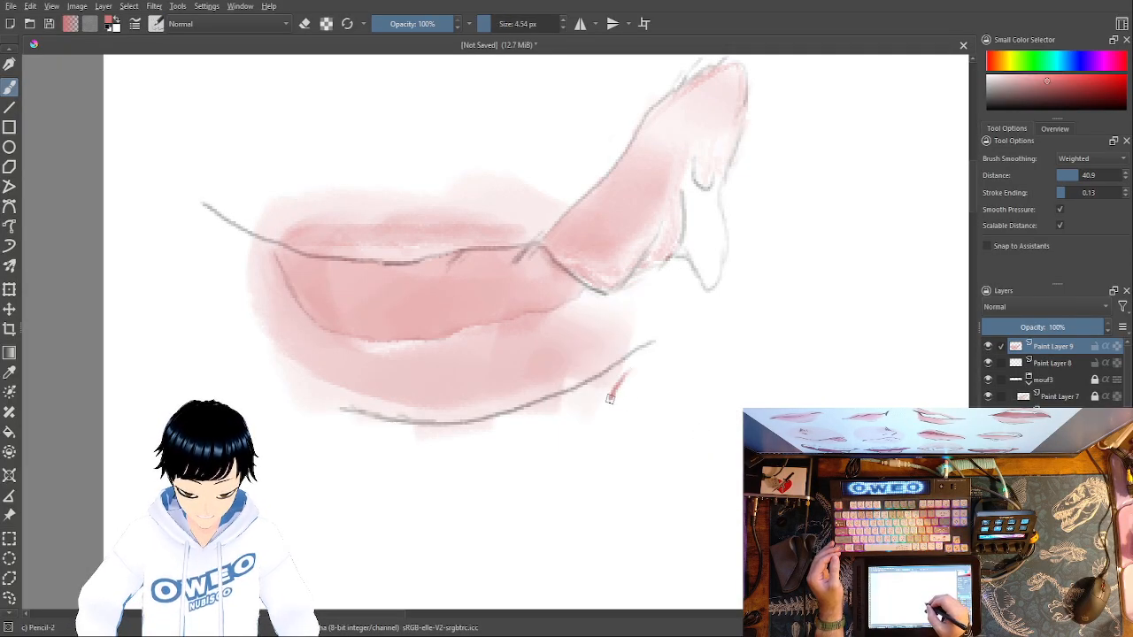
{"action": "right_click", "coordinate": [666, 365]}
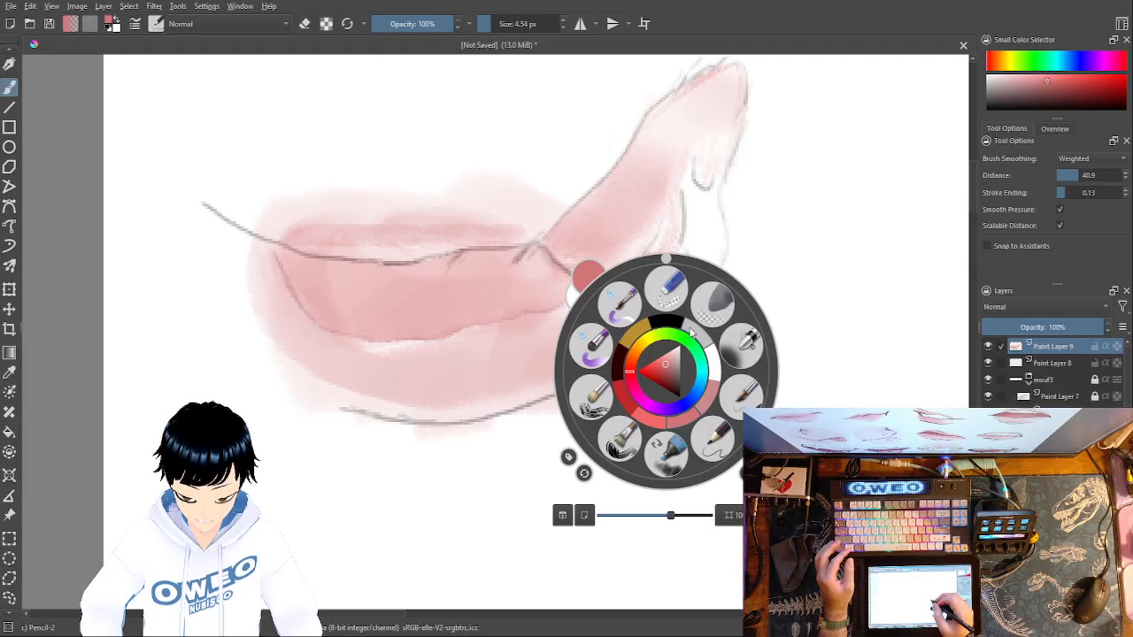
{"action": "left_click", "coordinate": [714, 363]}
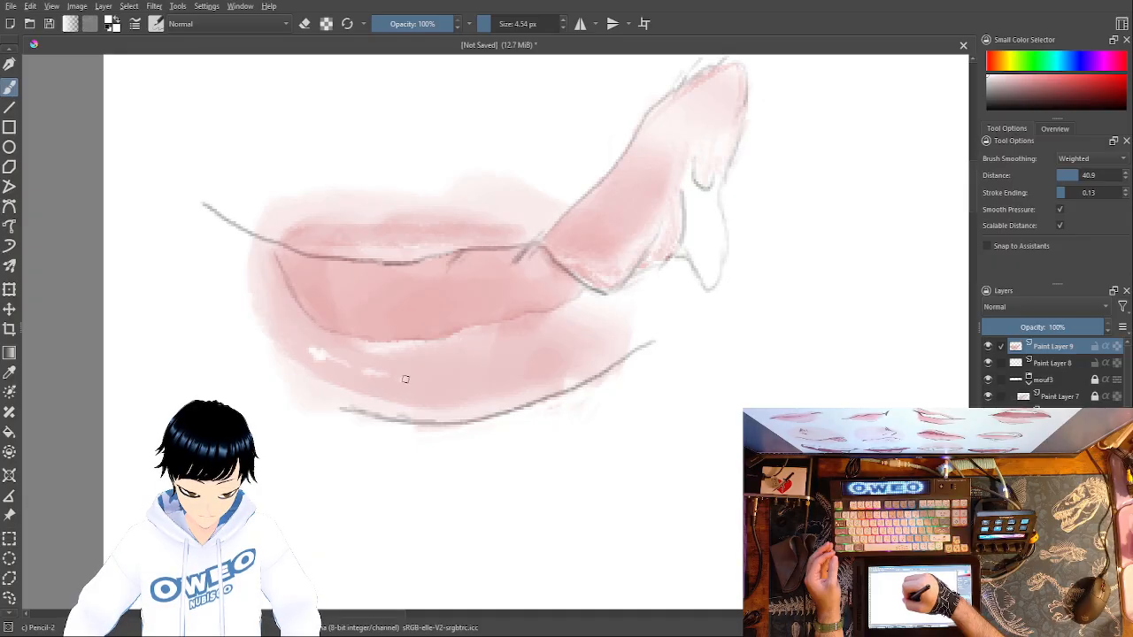
- Change the paint colour to a strong saturated red
{"action": "right_click", "coordinate": [758, 371]}
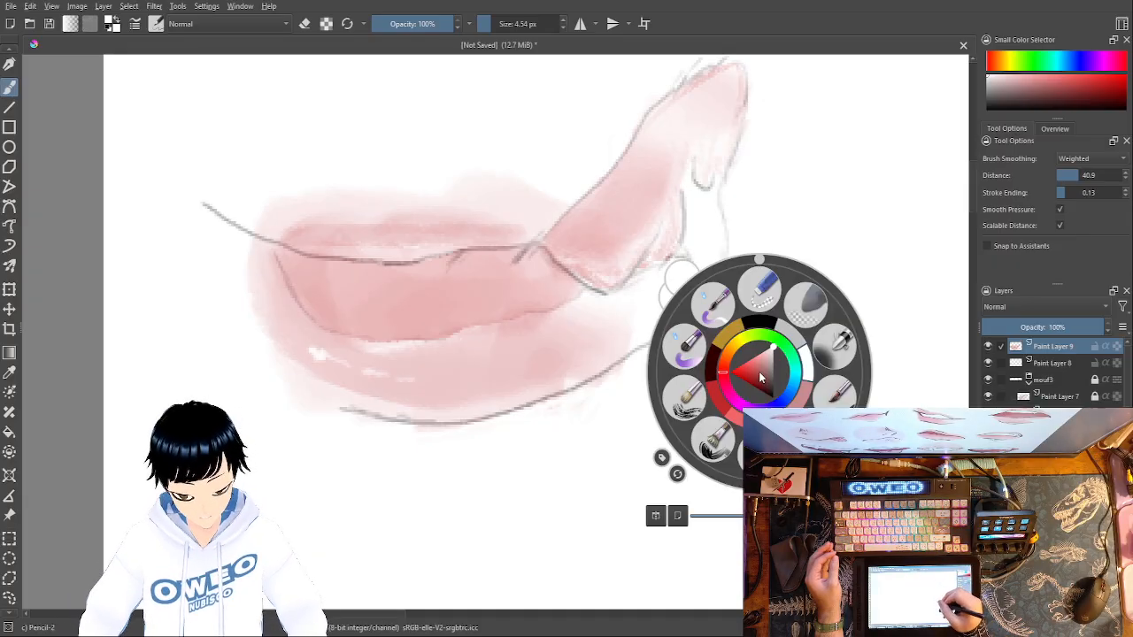
{"action": "left_click", "coordinate": [729, 394]}
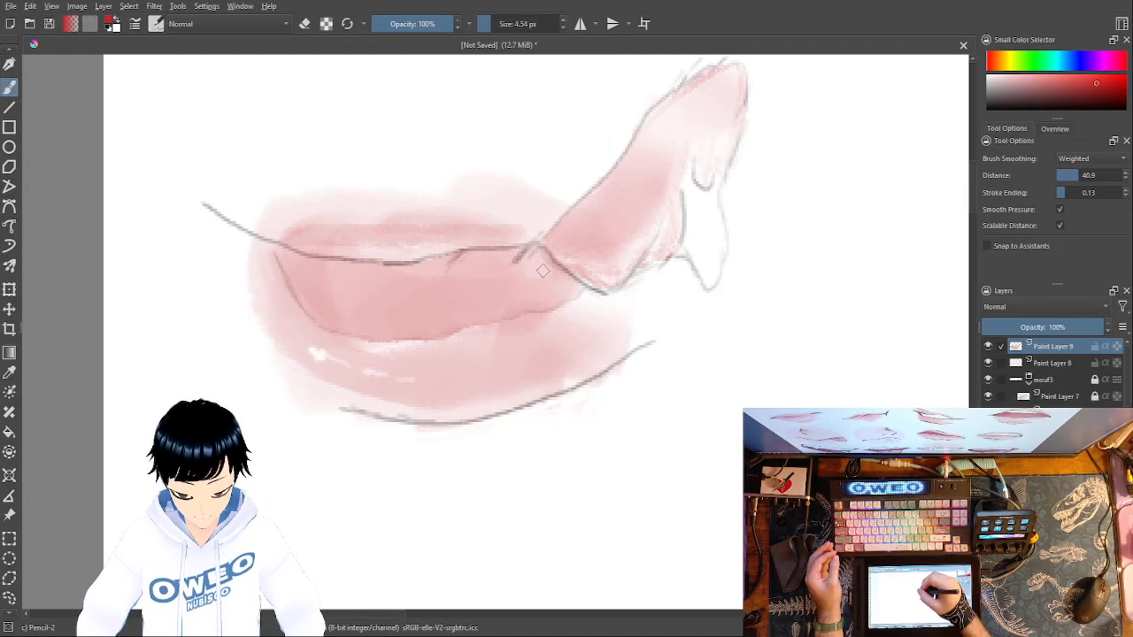
- Try shading the mouth opening's corner beside the raised section with red Pencil-2 strokes, and undo them
{"action": "left_click_drag", "start_coordinate": [537, 271], "coordinate": [547, 274]}
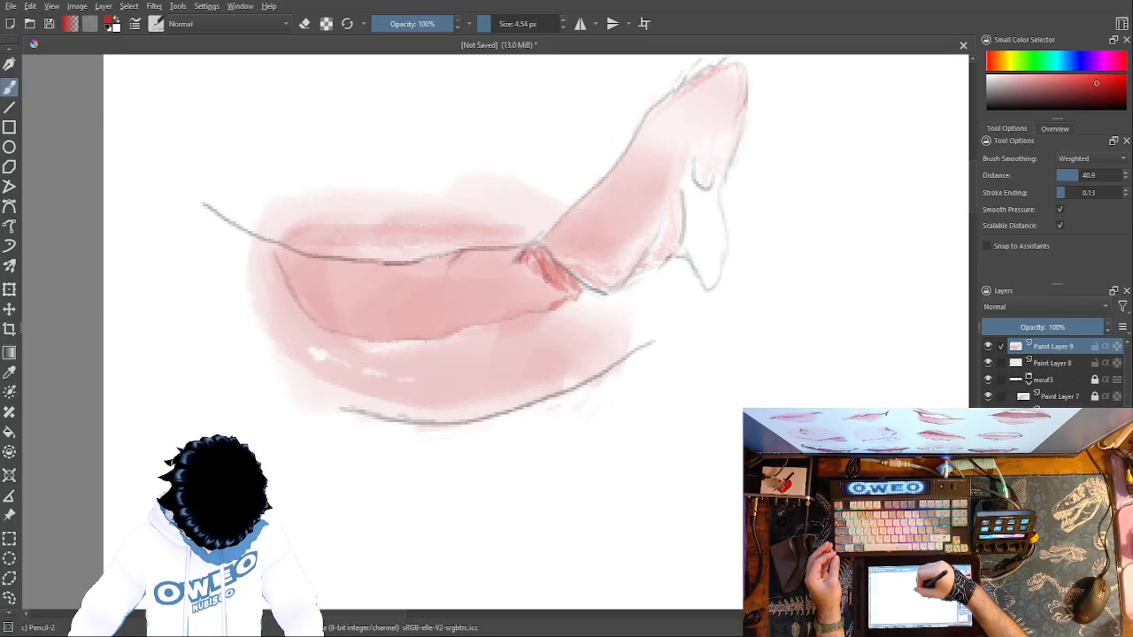
{"action": "key", "text": "ctrl+z"}
{"action": "key", "text": "ctrl+z"}
{"action": "key", "text": "ctrl+z"}
{"action": "key", "text": "ctrl+z"}
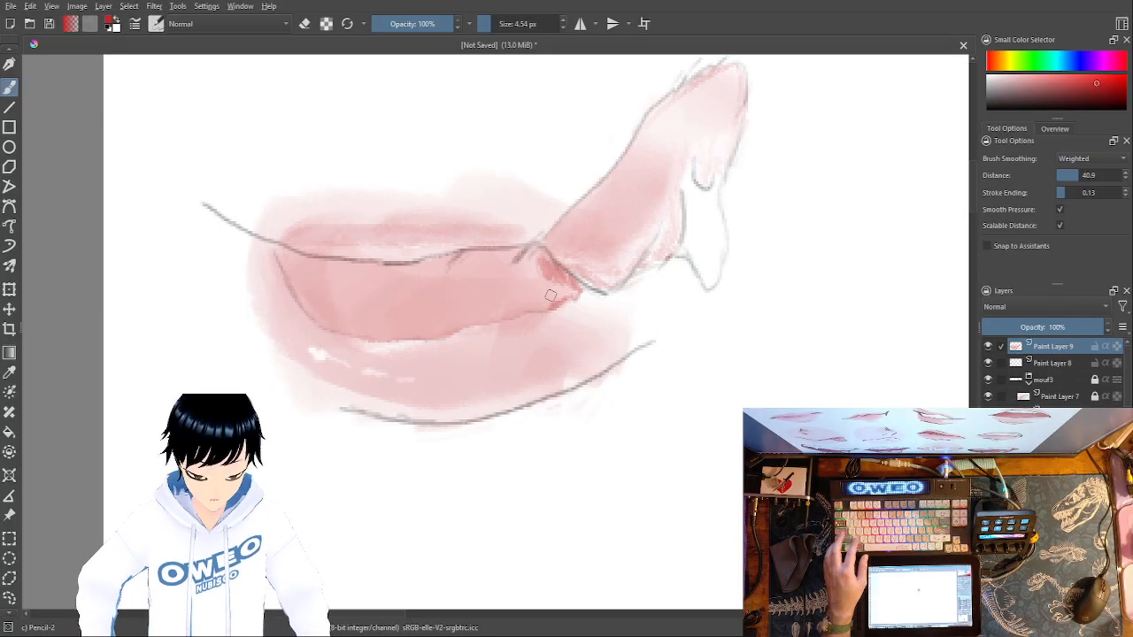
{"action": "left_click_drag", "start_coordinate": [759, 380], "coordinate": [840, 403]}
{"action": "key", "text": "ctrl+z"}
- Outline and fill the whole mouth opening with a deeper red using Marker Dry at 4.54 px
{"action": "right_click", "coordinate": [797, 434]}
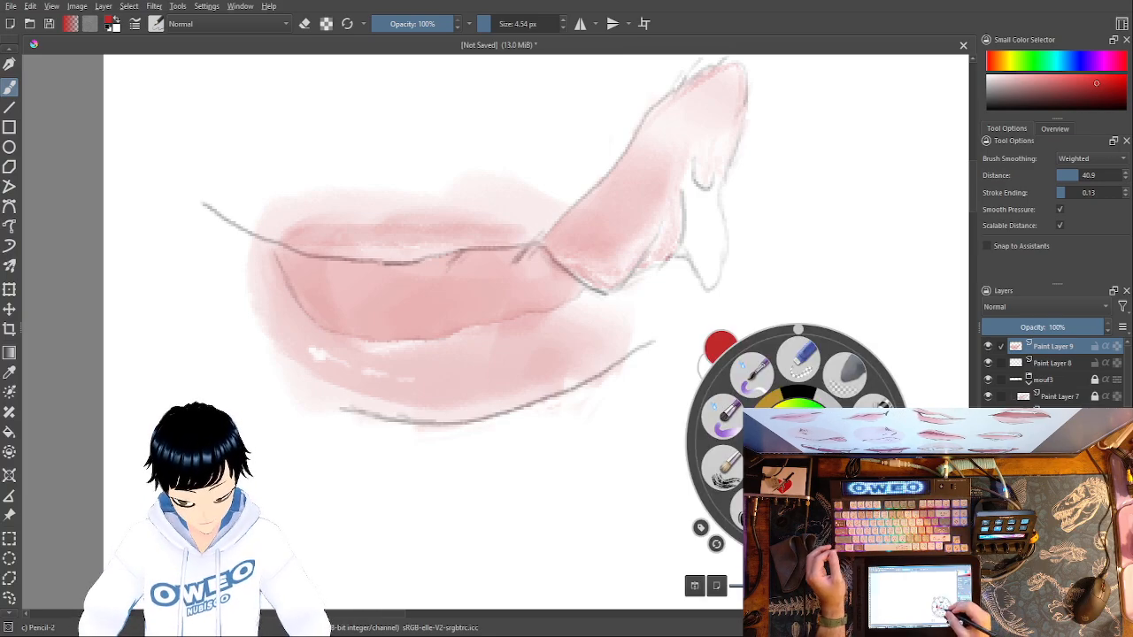
{"action": "left_click", "coordinate": [837, 504]}
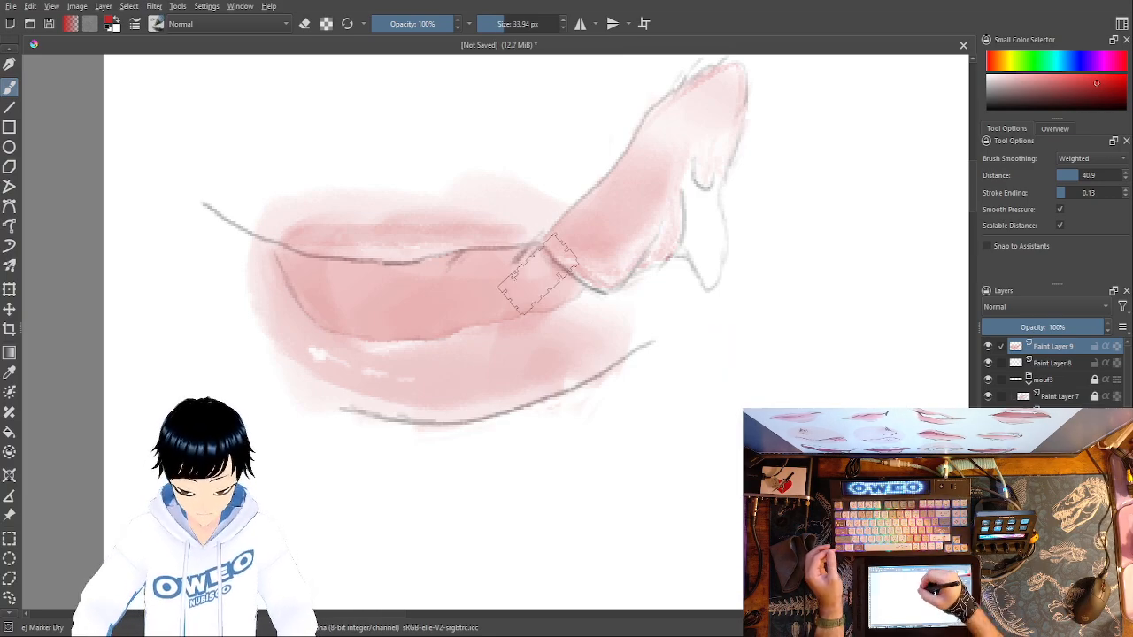
{"action": "left_click_drag", "start_coordinate": [501, 27], "coordinate": [487, 26]}
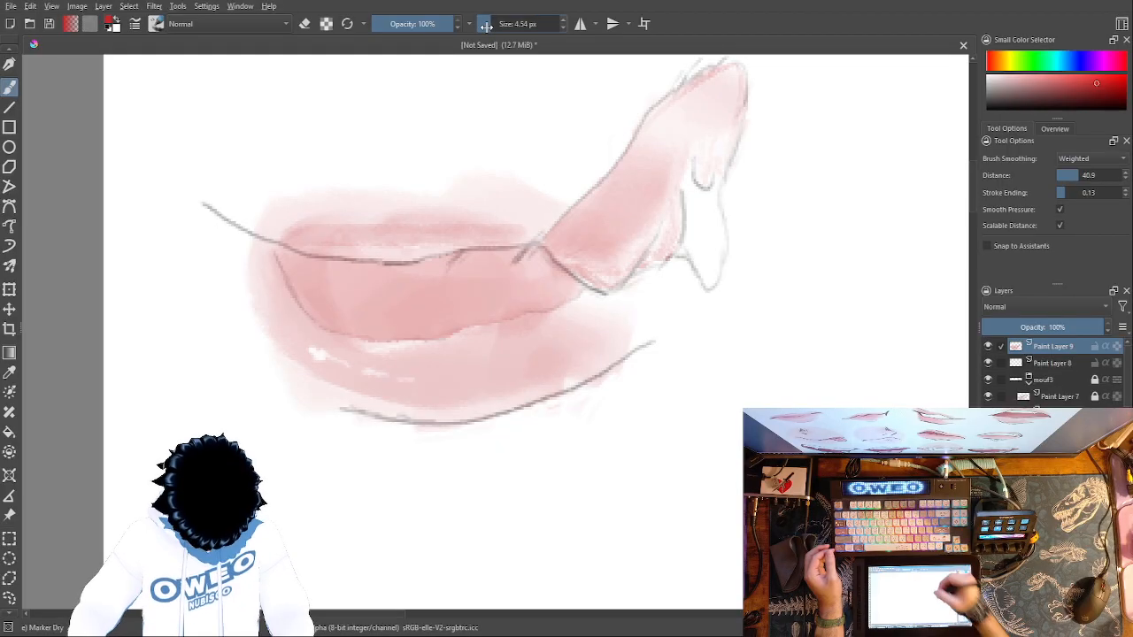
{"action": "key", "text": "minus"}
{"action": "key", "text": "minus"}
{"action": "key", "text": "minus"}
{"action": "key", "text": "minus"}
{"action": "key", "text": "minus"}
{"action": "key", "text": "plus"}
{"action": "key", "text": "plus"}
{"action": "key", "text": "plus"}
{"action": "key", "text": "plus"}
{"action": "key", "text": "plus"}
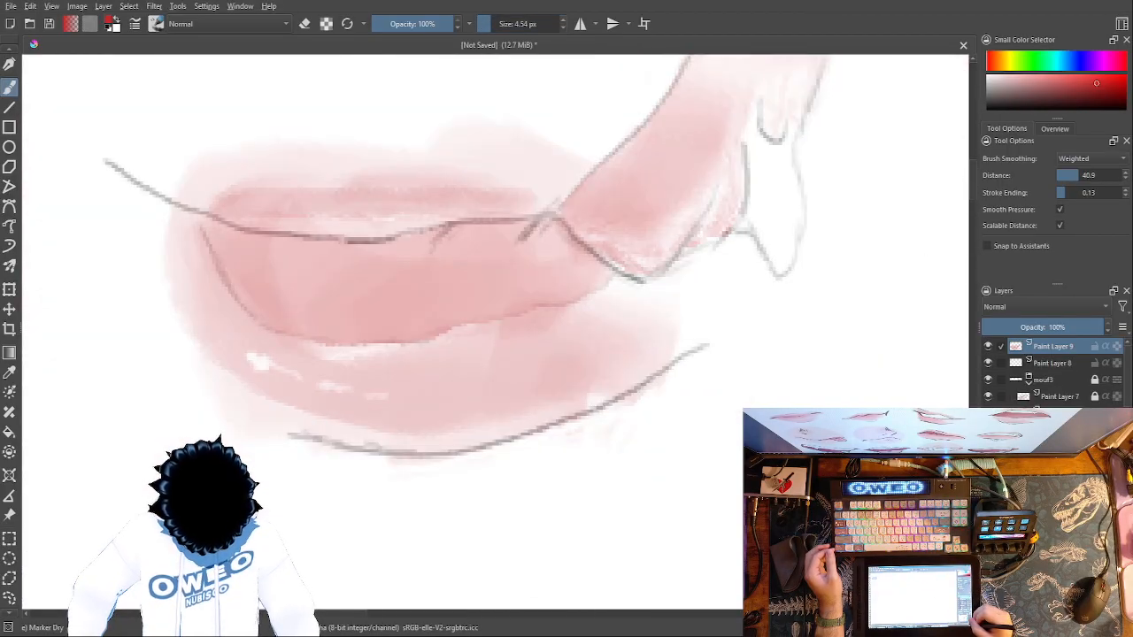
{"action": "left_click_drag", "start_coordinate": [548, 233], "coordinate": [605, 274]}
{"action": "mouse_move", "coordinate": [560, 237]}
{"action": "left_mouse_down"}
{"action": "mouse_move", "coordinate": [528, 232]}
{"action": "mouse_move", "coordinate": [597, 283]}
{"action": "mouse_move", "coordinate": [519, 229]}
{"action": "mouse_move", "coordinate": [576, 293]}
{"action": "mouse_move", "coordinate": [391, 340]}
{"action": "mouse_move", "coordinate": [310, 338]}
{"action": "mouse_move", "coordinate": [253, 313]}
{"action": "mouse_move", "coordinate": [206, 228]}
{"action": "mouse_move", "coordinate": [370, 251]}
{"action": "mouse_move", "coordinate": [450, 228]}
{"action": "mouse_move", "coordinate": [499, 230]}
{"action": "mouse_move", "coordinate": [556, 293]}
{"action": "mouse_move", "coordinate": [497, 234]}
{"action": "mouse_move", "coordinate": [536, 295]}
{"action": "mouse_move", "coordinate": [481, 236]}
{"action": "mouse_move", "coordinate": [522, 302]}
{"action": "mouse_move", "coordinate": [469, 239]}
{"action": "mouse_move", "coordinate": [516, 290]}
{"action": "mouse_move", "coordinate": [454, 245]}
{"action": "mouse_move", "coordinate": [423, 246]}
{"action": "mouse_move", "coordinate": [495, 310]}
{"action": "mouse_move", "coordinate": [433, 246]}
{"action": "mouse_move", "coordinate": [488, 301]}
{"action": "left_mouse_up"}
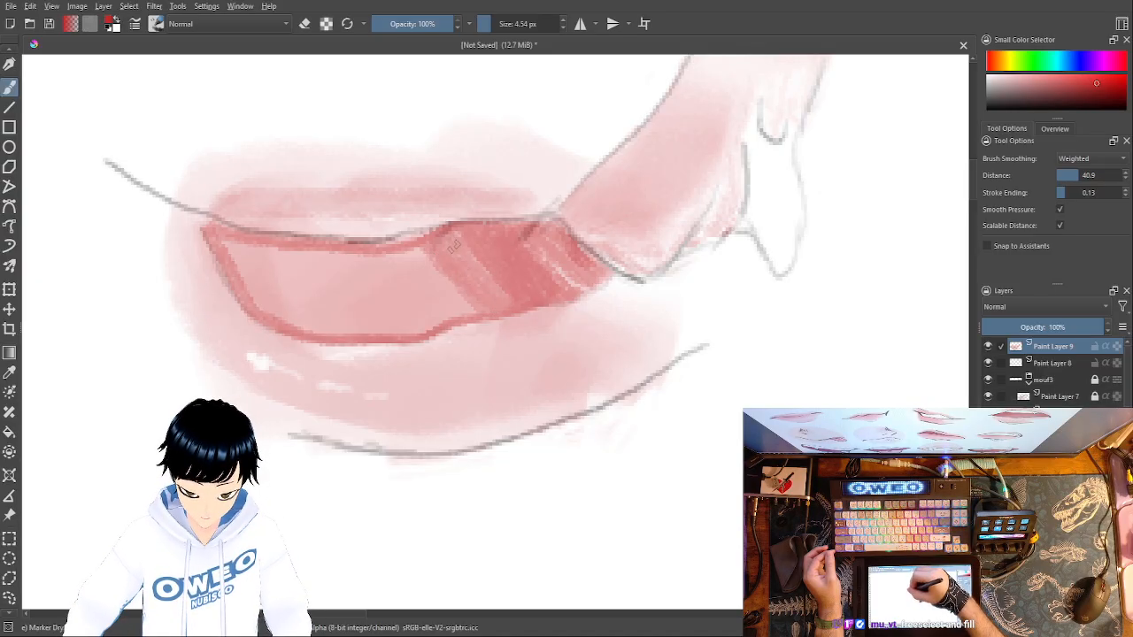
{"action": "mouse_move", "coordinate": [423, 248]}
{"action": "left_mouse_down"}
{"action": "mouse_move", "coordinate": [282, 257]}
{"action": "mouse_move", "coordinate": [226, 245]}
{"action": "mouse_move", "coordinate": [220, 256]}
{"action": "mouse_move", "coordinate": [266, 311]}
{"action": "mouse_move", "coordinate": [324, 331]}
{"action": "mouse_move", "coordinate": [466, 312]}
{"action": "mouse_move", "coordinate": [418, 255]}
{"action": "mouse_move", "coordinate": [455, 311]}
{"action": "mouse_move", "coordinate": [404, 257]}
{"action": "mouse_move", "coordinate": [442, 314]}
{"action": "mouse_move", "coordinate": [425, 299]}
{"action": "mouse_move", "coordinate": [399, 258]}
{"action": "mouse_move", "coordinate": [438, 317]}
{"action": "mouse_move", "coordinate": [422, 308]}
{"action": "mouse_move", "coordinate": [385, 261]}
{"action": "mouse_move", "coordinate": [427, 327]}
{"action": "mouse_move", "coordinate": [378, 265]}
{"action": "mouse_move", "coordinate": [409, 324]}
{"action": "mouse_move", "coordinate": [368, 261]}
{"action": "mouse_move", "coordinate": [399, 322]}
{"action": "mouse_move", "coordinate": [357, 264]}
{"action": "mouse_move", "coordinate": [390, 328]}
{"action": "mouse_move", "coordinate": [351, 261]}
{"action": "mouse_move", "coordinate": [378, 320]}
{"action": "mouse_move", "coordinate": [335, 269]}
{"action": "mouse_move", "coordinate": [359, 329]}
{"action": "mouse_move", "coordinate": [323, 259]}
{"action": "mouse_move", "coordinate": [340, 318]}
{"action": "mouse_move", "coordinate": [315, 265]}
{"action": "mouse_move", "coordinate": [332, 325]}
{"action": "mouse_move", "coordinate": [299, 257]}
{"action": "mouse_move", "coordinate": [306, 323]}
{"action": "mouse_move", "coordinate": [270, 258]}
{"action": "mouse_move", "coordinate": [283, 320]}
{"action": "mouse_move", "coordinate": [266, 317]}
{"action": "mouse_move", "coordinate": [264, 265]}
{"action": "left_mouse_up"}
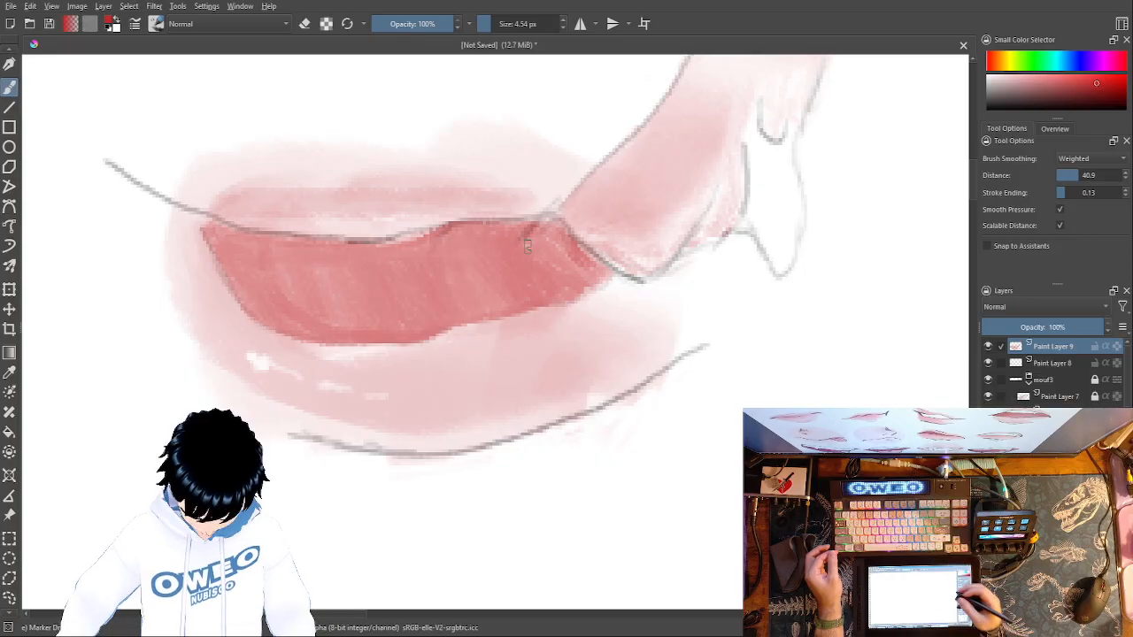
- On Paint Layer 8, darken the line where the raised section meets the mouth with black Pencil-2 strokes at 4.54 px
{"action": "left_click", "coordinate": [1067, 363]}
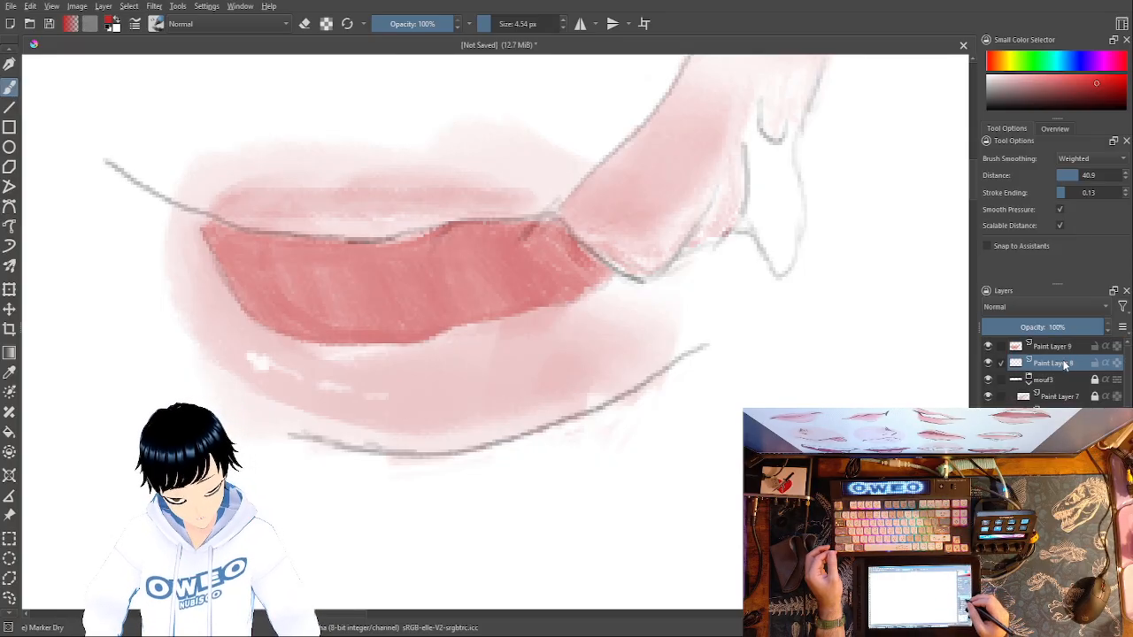
{"action": "right_click", "coordinate": [832, 434]}
{"action": "left_click", "coordinate": [902, 465]}
{"action": "right_click", "coordinate": [836, 430]}
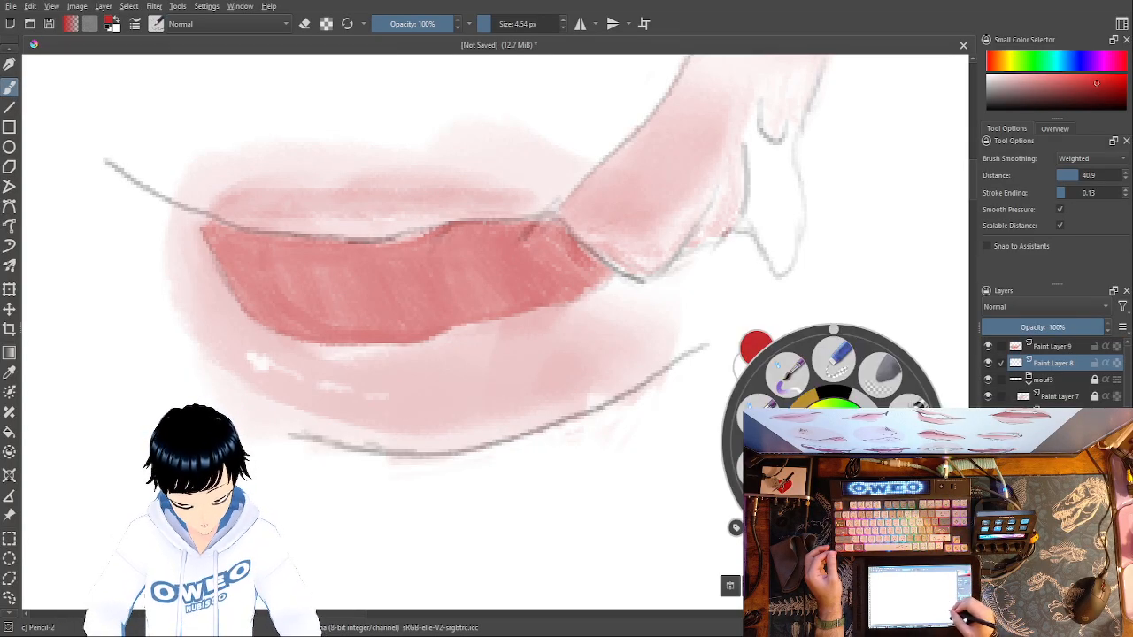
{"action": "left_click", "coordinate": [845, 390]}
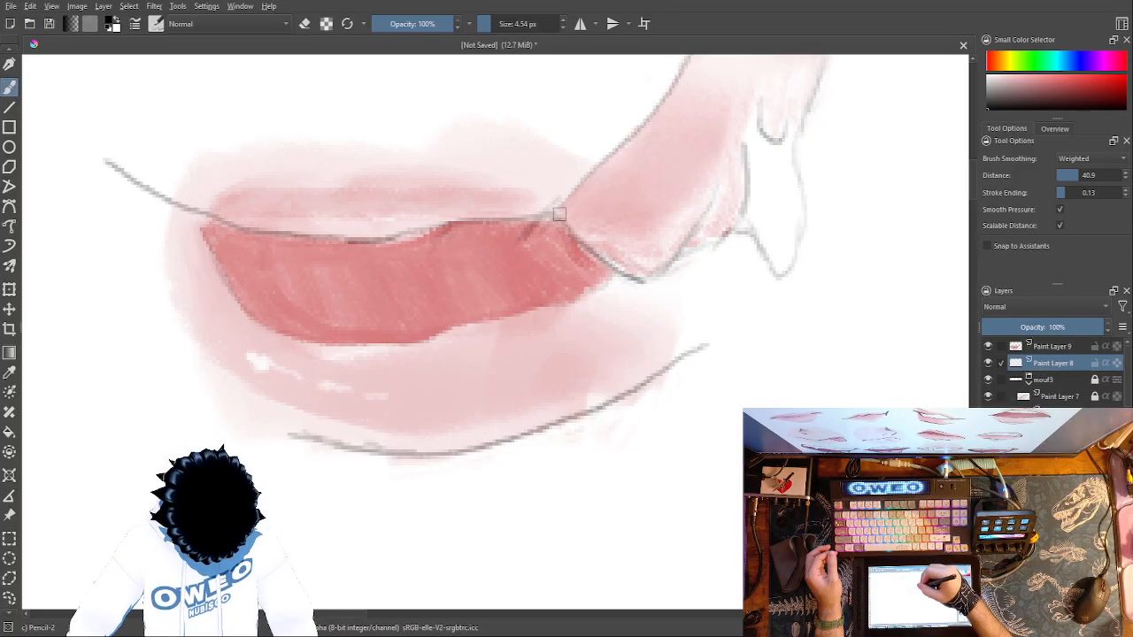
{"action": "left_click_drag", "start_coordinate": [563, 227], "coordinate": [641, 281]}
{"action": "mouse_move", "coordinate": [548, 215]}
{"action": "left_mouse_down"}
{"action": "mouse_move", "coordinate": [524, 235]}
{"action": "mouse_move", "coordinate": [537, 218]}
{"action": "left_mouse_up"}
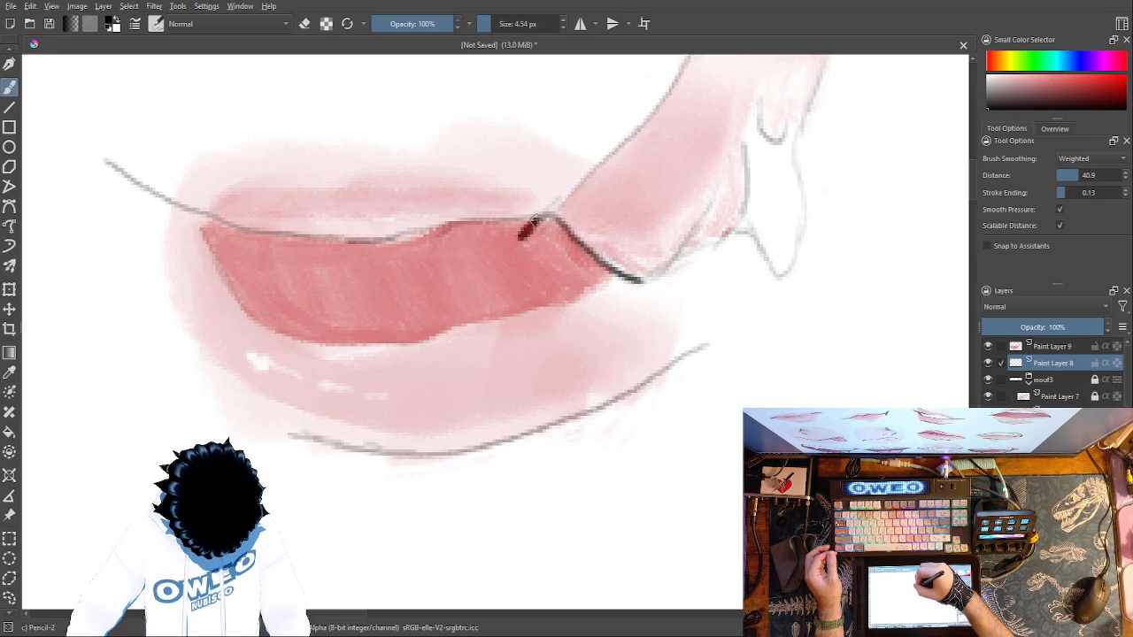
- Move the linework layer, Paint Layer 8, above the colour layer, Paint Layer 9
{"action": "left_click_drag", "start_coordinate": [1051, 370], "coordinate": [1061, 334]}
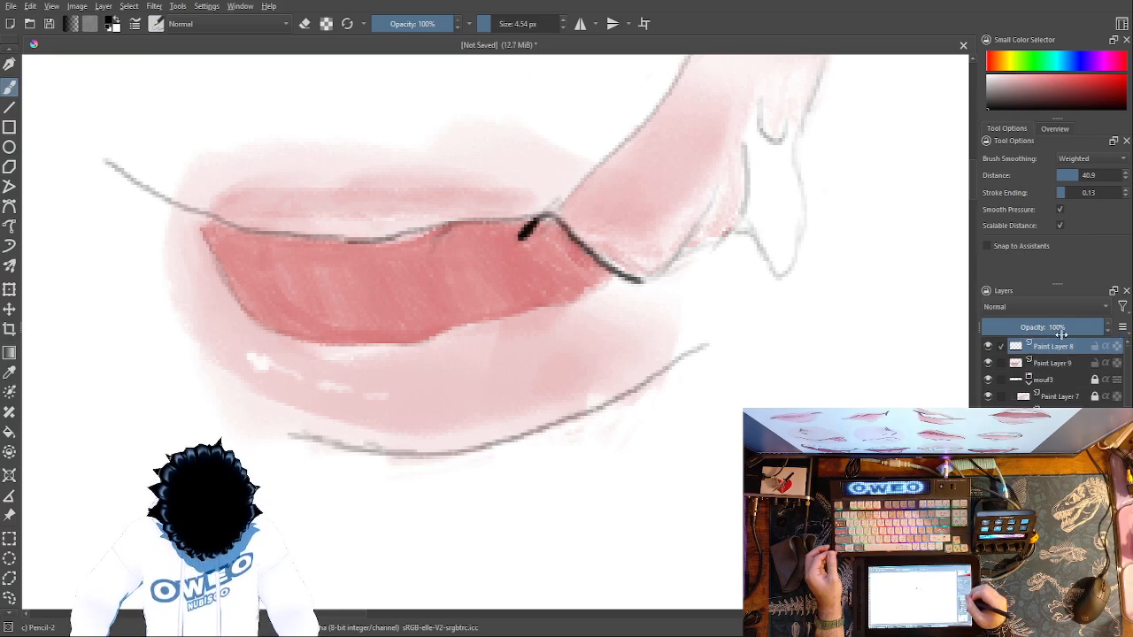
{"action": "key", "text": "ctrl+z"}
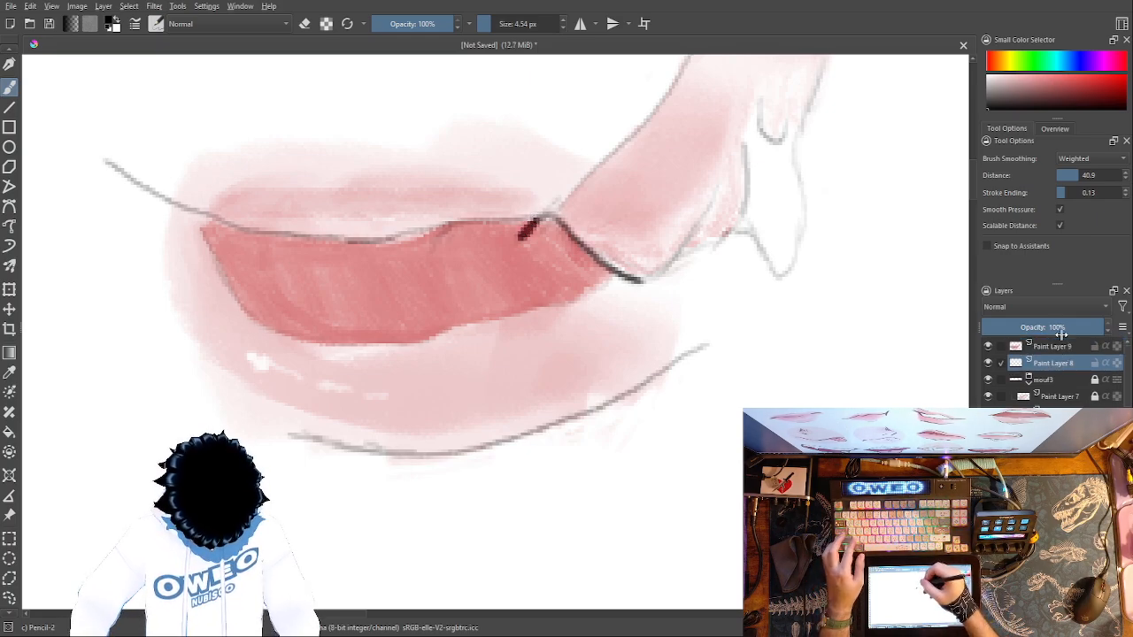
{"action": "key", "text": "ctrl+z"}
{"action": "left_click_drag", "start_coordinate": [1057, 359], "coordinate": [1055, 343]}
- Retrace the upper mouth line, the opening's outline and the raised section's lower edges in black with Pencil-2
{"action": "mouse_move", "coordinate": [534, 219]}
{"action": "left_mouse_down"}
{"action": "mouse_move", "coordinate": [451, 223]}
{"action": "mouse_move", "coordinate": [429, 239]}
{"action": "mouse_move", "coordinate": [439, 216]}
{"action": "mouse_move", "coordinate": [450, 223]}
{"action": "mouse_move", "coordinate": [376, 244]}
{"action": "mouse_move", "coordinate": [228, 222]}
{"action": "mouse_move", "coordinate": [123, 172]}
{"action": "left_mouse_up"}
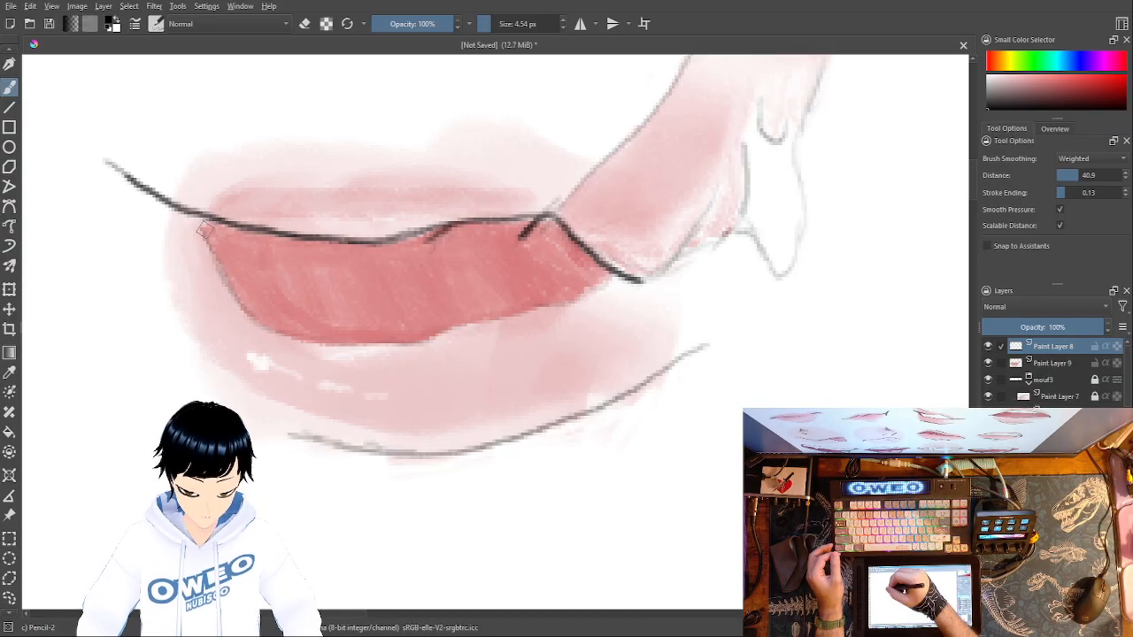
{"action": "mouse_move", "coordinate": [199, 226]}
{"action": "left_mouse_down"}
{"action": "mouse_move", "coordinate": [257, 326]}
{"action": "mouse_move", "coordinate": [336, 345]}
{"action": "mouse_move", "coordinate": [425, 343]}
{"action": "mouse_move", "coordinate": [581, 296]}
{"action": "mouse_move", "coordinate": [619, 266]}
{"action": "mouse_move", "coordinate": [643, 294]}
{"action": "mouse_move", "coordinate": [617, 278]}
{"action": "mouse_move", "coordinate": [581, 299]}
{"action": "left_mouse_up"}
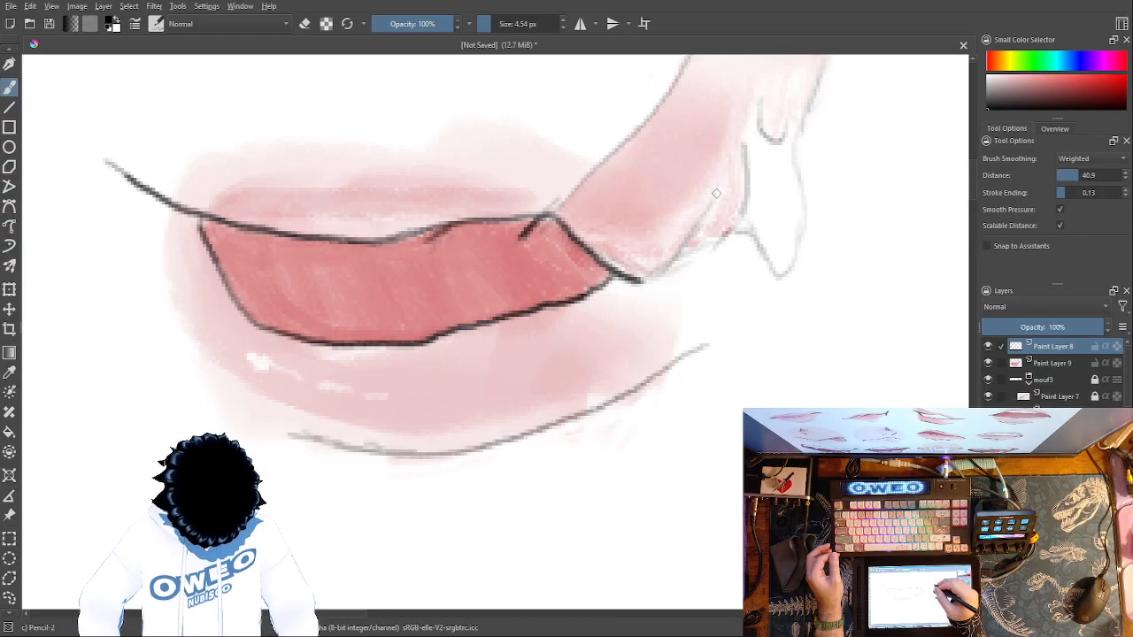
{"action": "left_click_drag", "start_coordinate": [702, 218], "coordinate": [642, 282]}
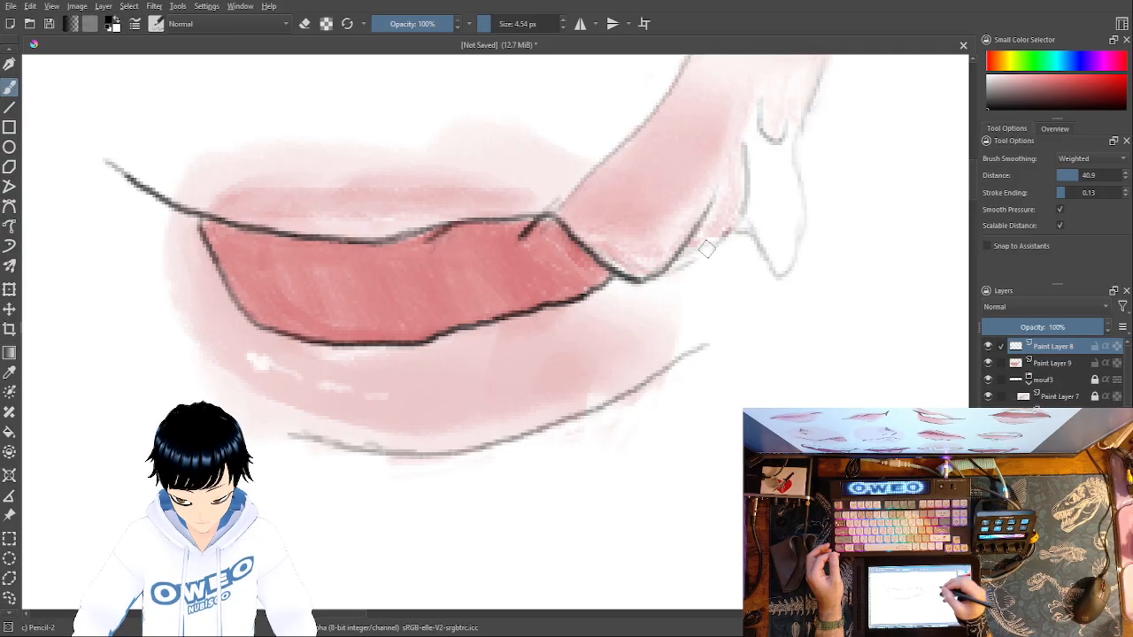
{"action": "mouse_move", "coordinate": [680, 268]}
{"action": "left_mouse_down"}
{"action": "mouse_move", "coordinate": [746, 221]}
{"action": "mouse_move", "coordinate": [732, 232]}
{"action": "mouse_move", "coordinate": [744, 144]}
{"action": "left_mouse_up"}
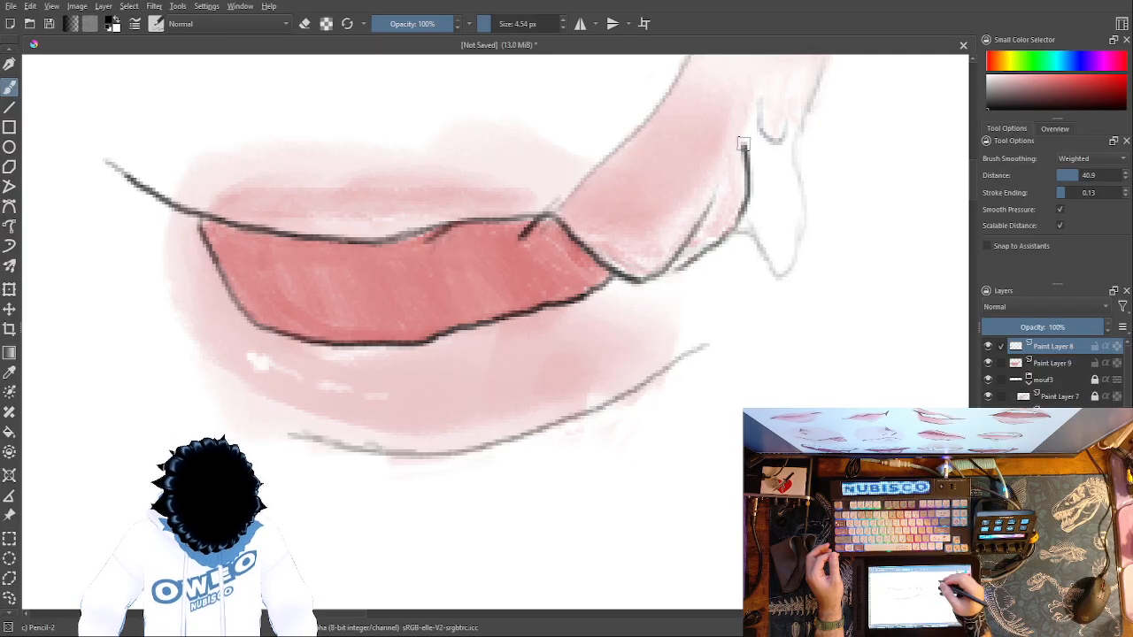
- Retrace the rest of the raised section, its hanging drop and the line under the lower lip in black
{"action": "mouse_move", "coordinate": [745, 229]}
{"action": "left_mouse_down"}
{"action": "mouse_move", "coordinate": [784, 277]}
{"action": "mouse_move", "coordinate": [807, 256]}
{"action": "mouse_move", "coordinate": [797, 143]}
{"action": "mouse_move", "coordinate": [807, 113]}
{"action": "mouse_move", "coordinate": [771, 137]}
{"action": "mouse_move", "coordinate": [757, 102]}
{"action": "left_mouse_up"}
{"action": "left_click_drag", "start_coordinate": [860, 204], "coordinate": [753, 455]}
{"action": "mouse_move", "coordinate": [697, 370]}
{"action": "left_mouse_down"}
{"action": "mouse_move", "coordinate": [725, 274]}
{"action": "mouse_move", "coordinate": [723, 232]}
{"action": "mouse_move", "coordinate": [700, 220]}
{"action": "mouse_move", "coordinate": [595, 285]}
{"action": "mouse_move", "coordinate": [542, 370]}
{"action": "mouse_move", "coordinate": [442, 463]}
{"action": "left_mouse_up"}
{"action": "left_click_drag", "start_coordinate": [794, 434], "coordinate": [890, 144]}
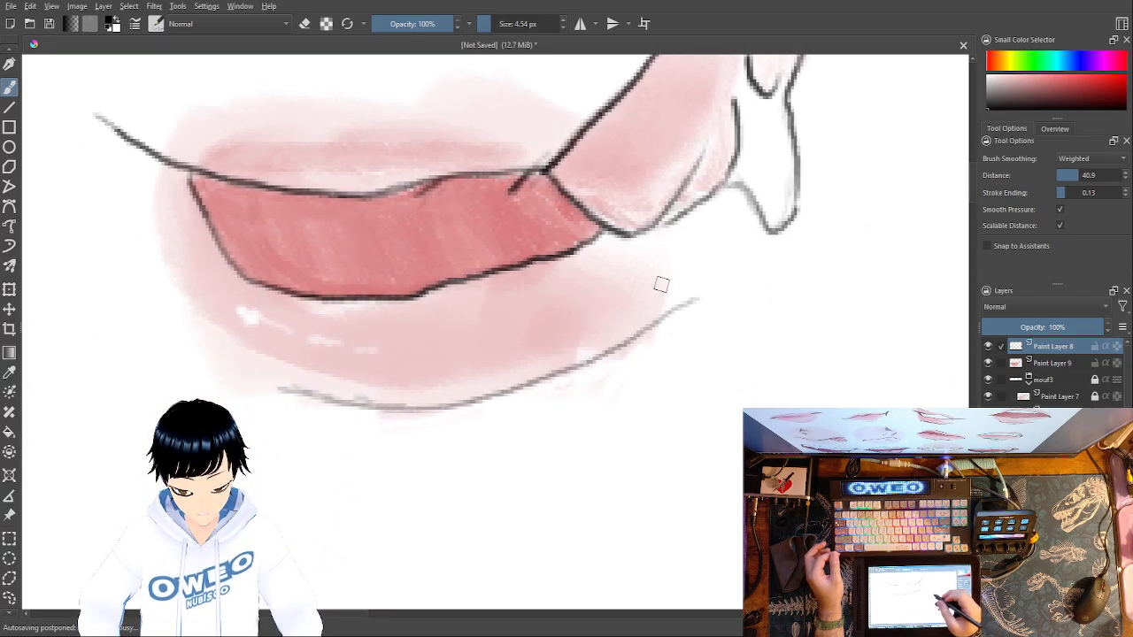
{"action": "mouse_move", "coordinate": [690, 303]}
{"action": "left_mouse_down"}
{"action": "mouse_move", "coordinate": [571, 374]}
{"action": "mouse_move", "coordinate": [472, 410]}
{"action": "mouse_move", "coordinate": [406, 416]}
{"action": "mouse_move", "coordinate": [285, 393]}
{"action": "left_mouse_up"}
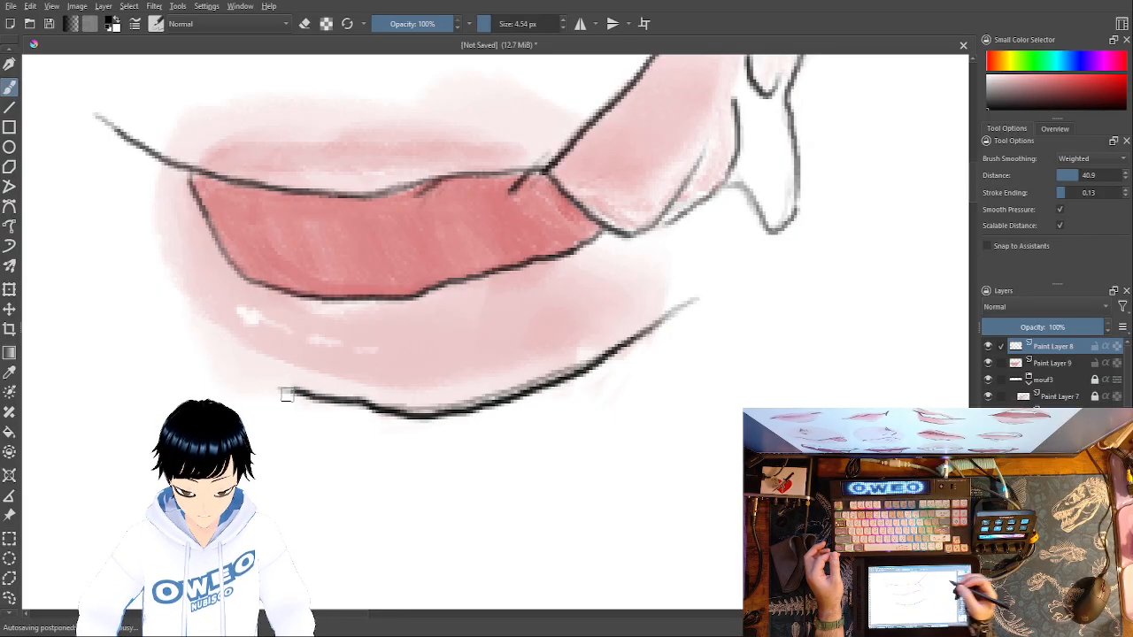
{"action": "left_click_drag", "start_coordinate": [783, 316], "coordinate": [658, 496]}
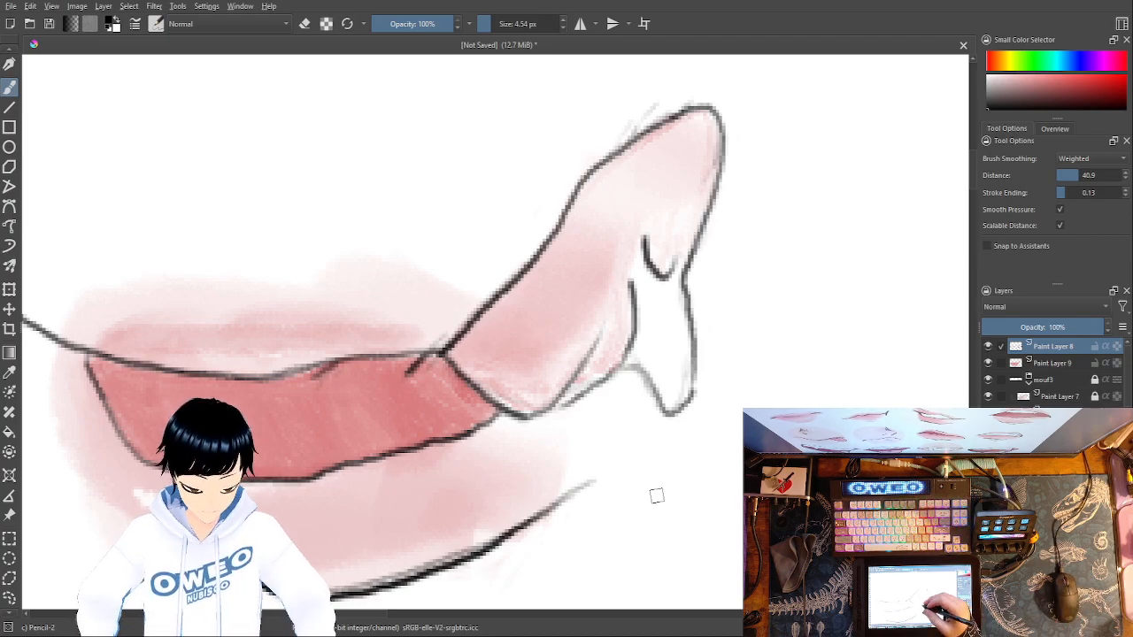
- Tint the hanging drop faintly with a muted pink using Marker Dry at 4.54 px
{"action": "right_click", "coordinate": [592, 460]}
{"action": "left_click", "coordinate": [614, 494]}
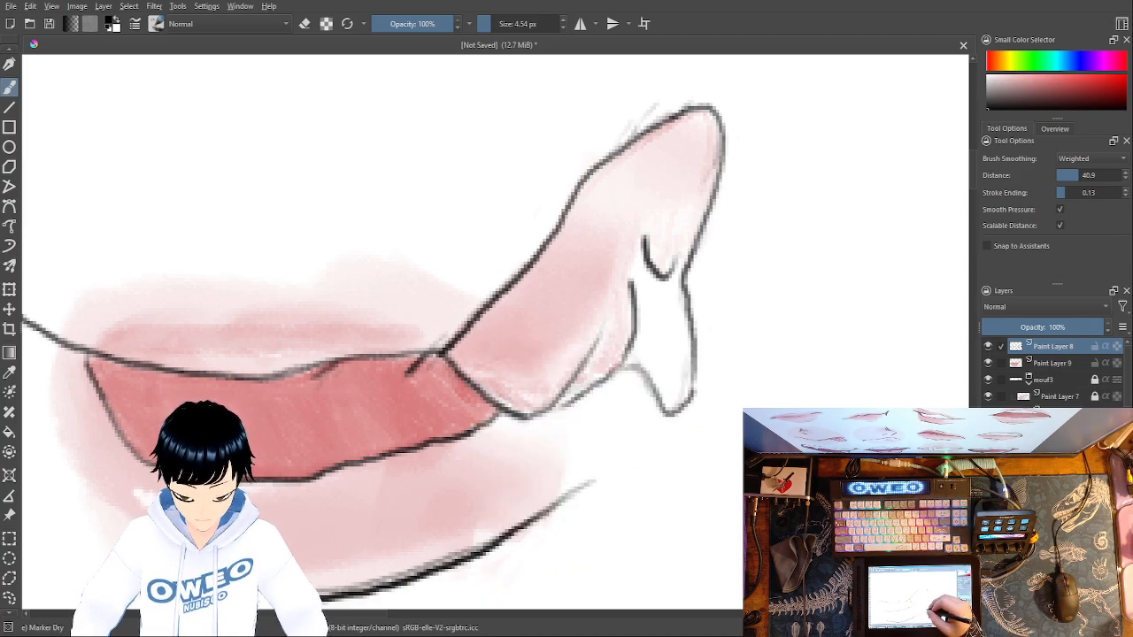
{"action": "right_click", "coordinate": [633, 445]}
{"action": "left_click", "coordinate": [671, 476]}
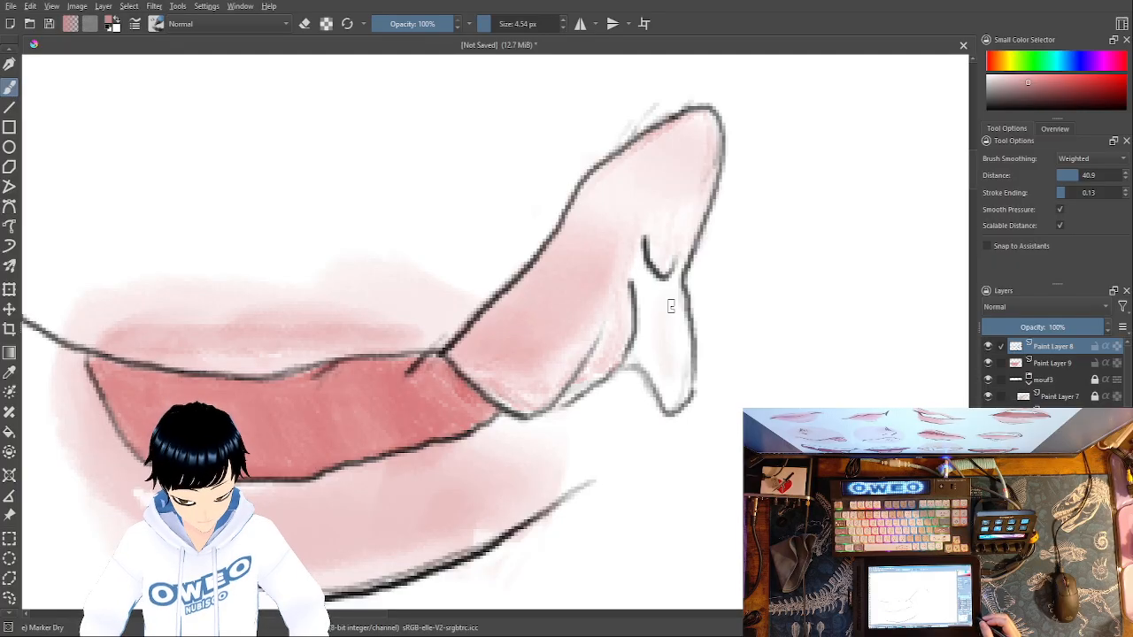
- Examine the fourth mouth alongside the other mouths on the whole page
{"action": "key", "text": "ctrl+minus"}
{"action": "key", "text": "ctrl+minus"}
{"action": "key", "text": "ctrl+minus"}
{"action": "key", "text": "ctrl+minus"}
{"action": "key", "text": "ctrl+minus"}
{"action": "key", "text": "ctrl+minus"}
{"action": "key", "text": "ctrl+minus"}
{"action": "key", "text": "ctrl+minus"}
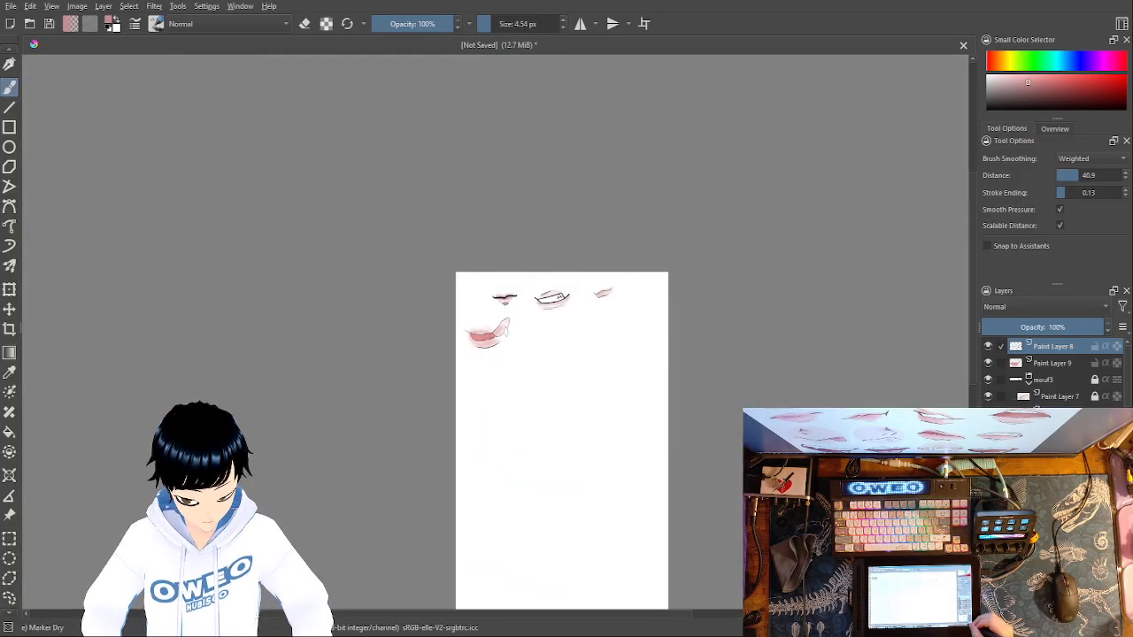
{"action": "key", "text": "ctrl+minus"}
{"action": "key", "text": "ctrl+minus"}
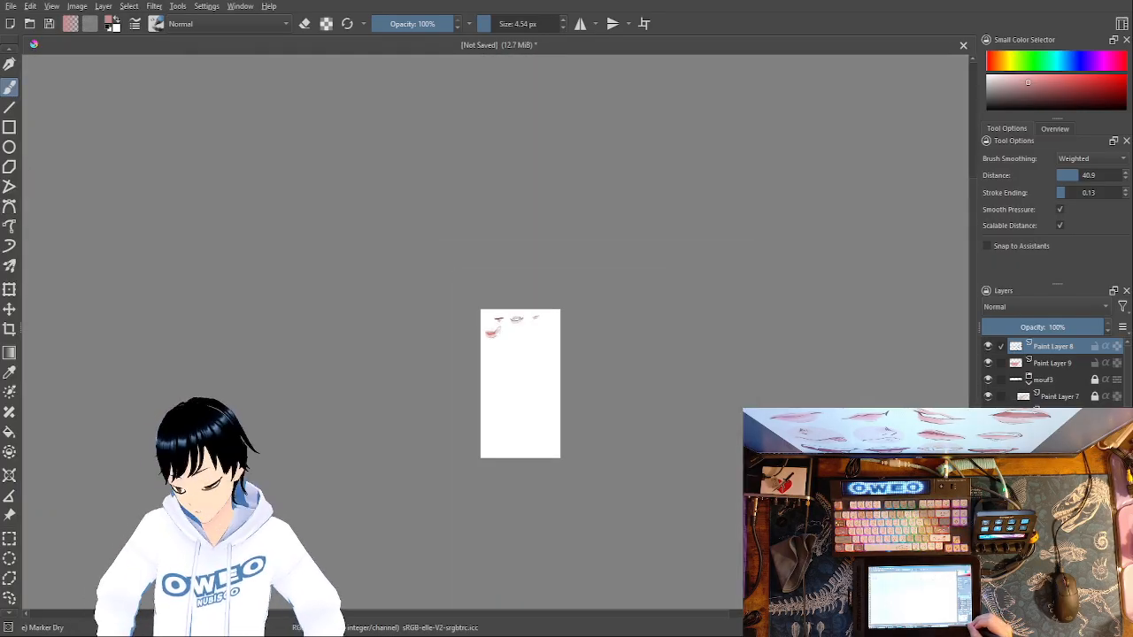
{"action": "key", "text": "ctrl+plus"}
{"action": "key", "text": "ctrl+plus"}
{"action": "key", "text": "ctrl+plus"}
{"action": "key", "text": "ctrl+plus"}
{"action": "key", "text": "ctrl+plus"}
{"action": "key", "text": "ctrl+plus"}
{"action": "key", "text": "ctrl+plus"}
{"action": "key", "text": "ctrl+plus"}
{"action": "key", "text": "ctrl+plus"}
{"action": "key", "text": "ctrl+plus"}
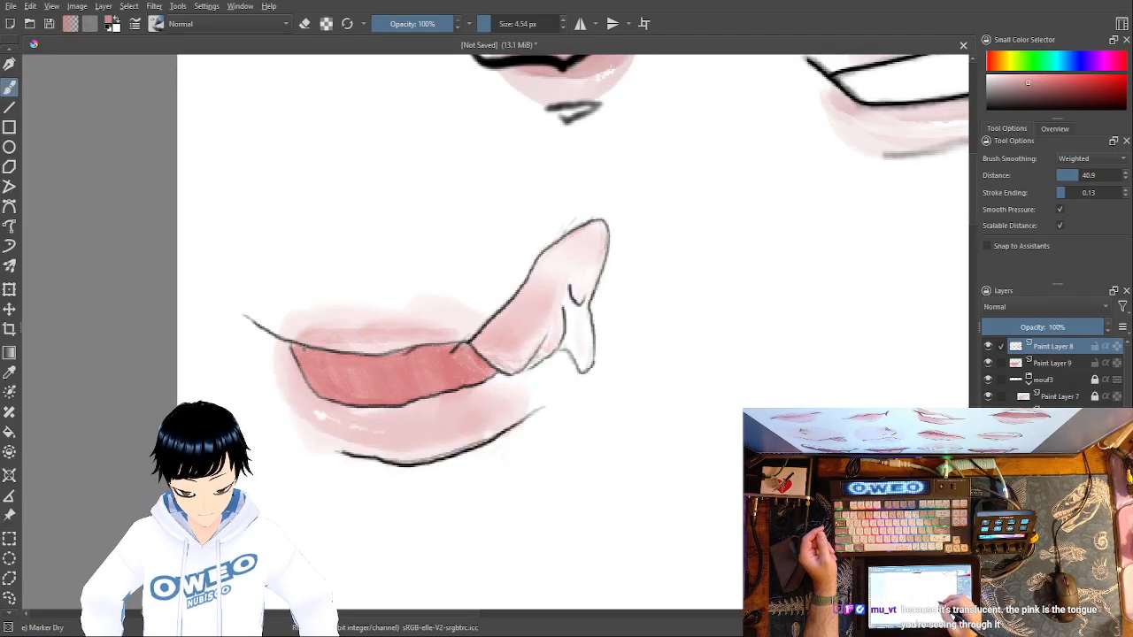
- Try a pink test circle beside the fourth mouth, undo it, and draw a black oval there with Pencil-2
{"action": "left_click_drag", "start_coordinate": [719, 322], "coordinate": [690, 324]}
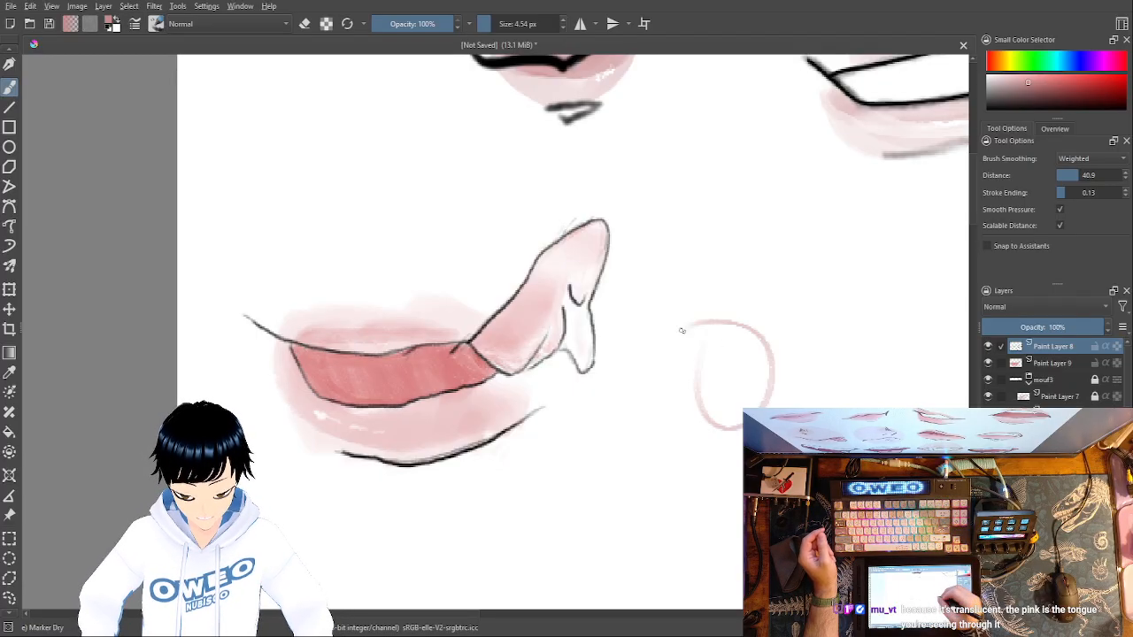
{"action": "key", "text": "ctrl+z"}
{"action": "right_click", "coordinate": [773, 378]}
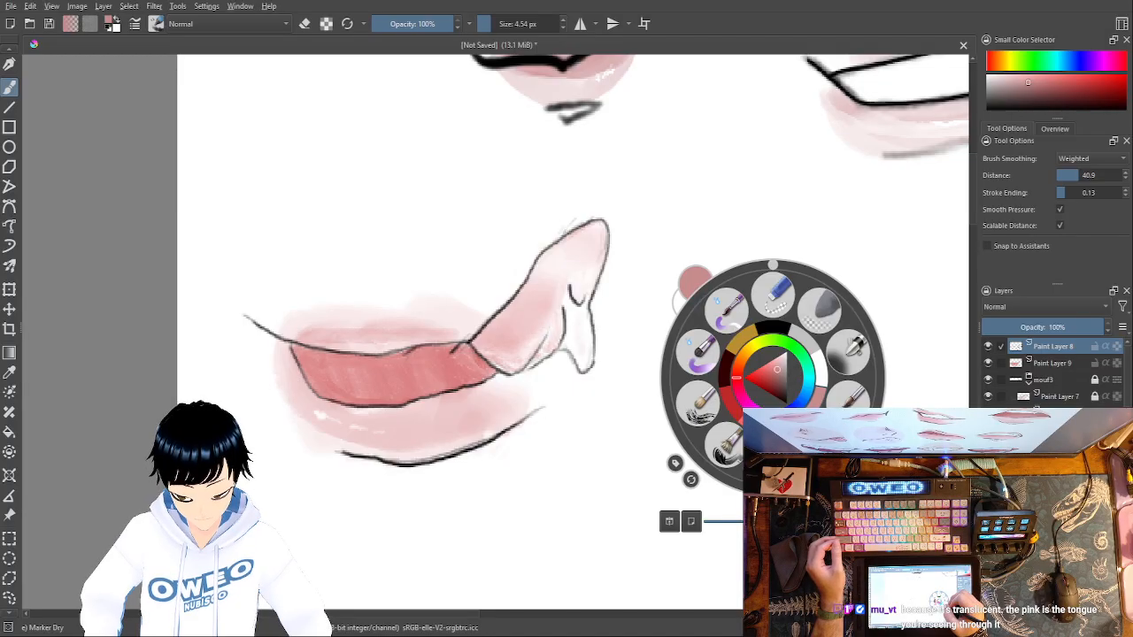
{"action": "left_click", "coordinate": [850, 341]}
{"action": "right_click", "coordinate": [791, 385]}
{"action": "left_click", "coordinate": [793, 340]}
{"action": "mouse_move", "coordinate": [741, 324]}
{"action": "left_mouse_down"}
{"action": "mouse_move", "coordinate": [711, 413]}
{"action": "mouse_move", "coordinate": [684, 366]}
{"action": "left_mouse_up"}
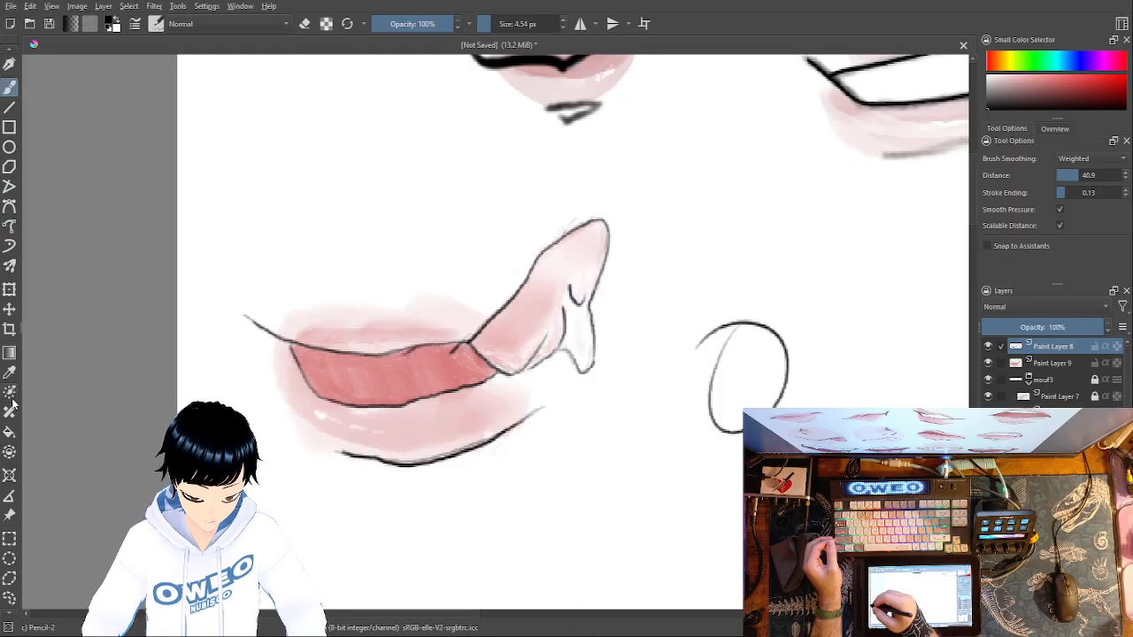
- Try selecting the area inside the black test oval with the Contiguous Selection tool
{"action": "left_click", "coordinate": [8, 613]}
{"action": "left_click", "coordinate": [8, 604]}
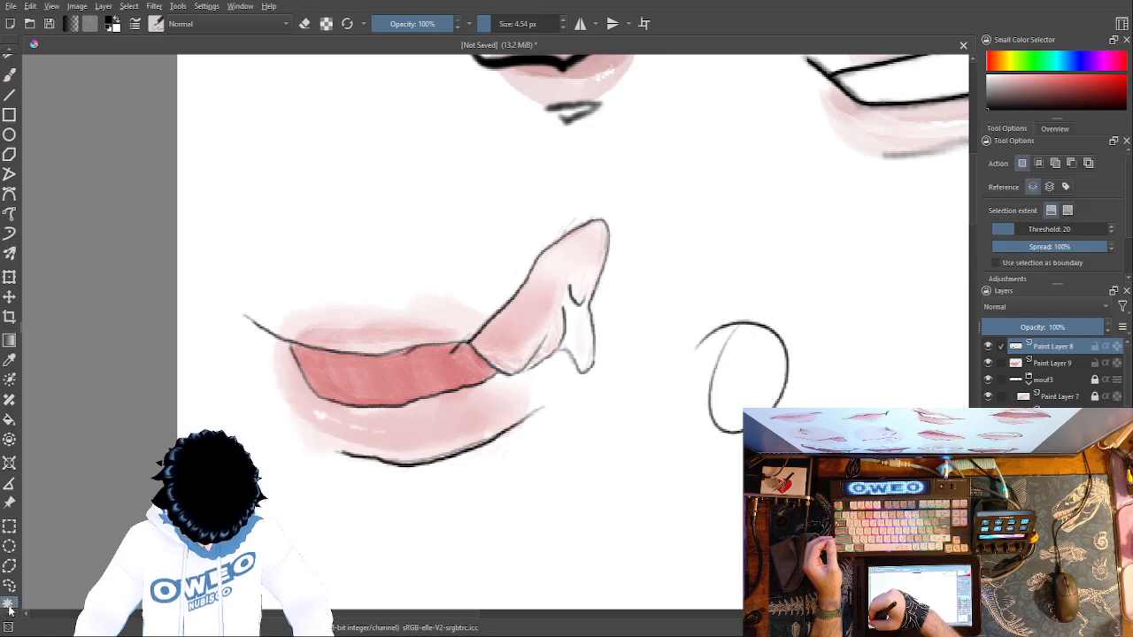
{"action": "left_click", "coordinate": [8, 613]}
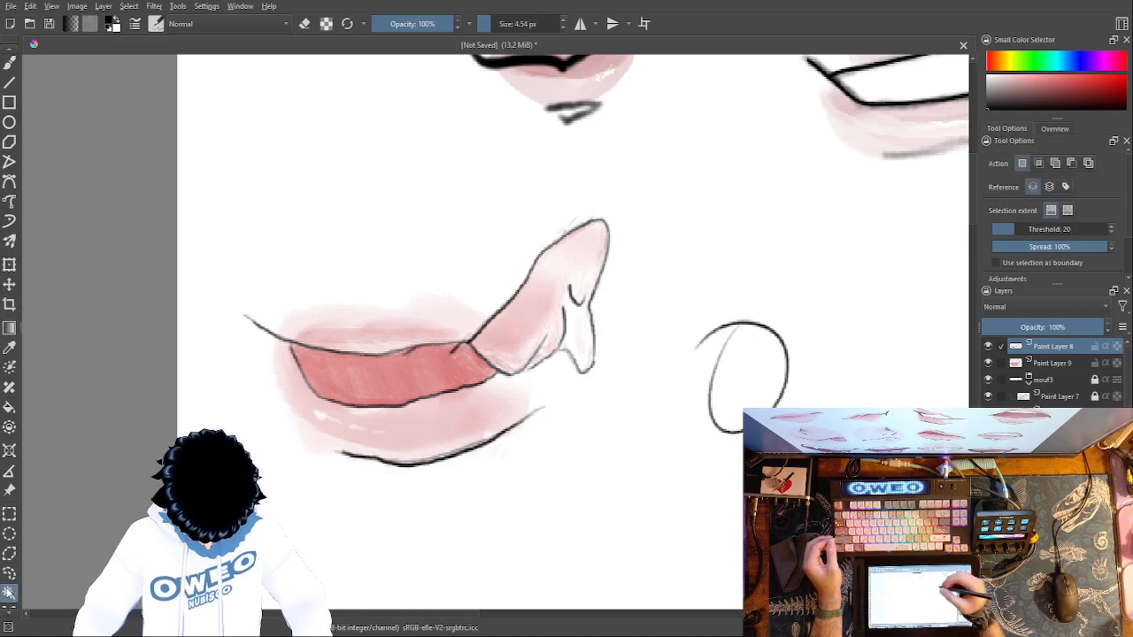
{"action": "left_click", "coordinate": [765, 357]}
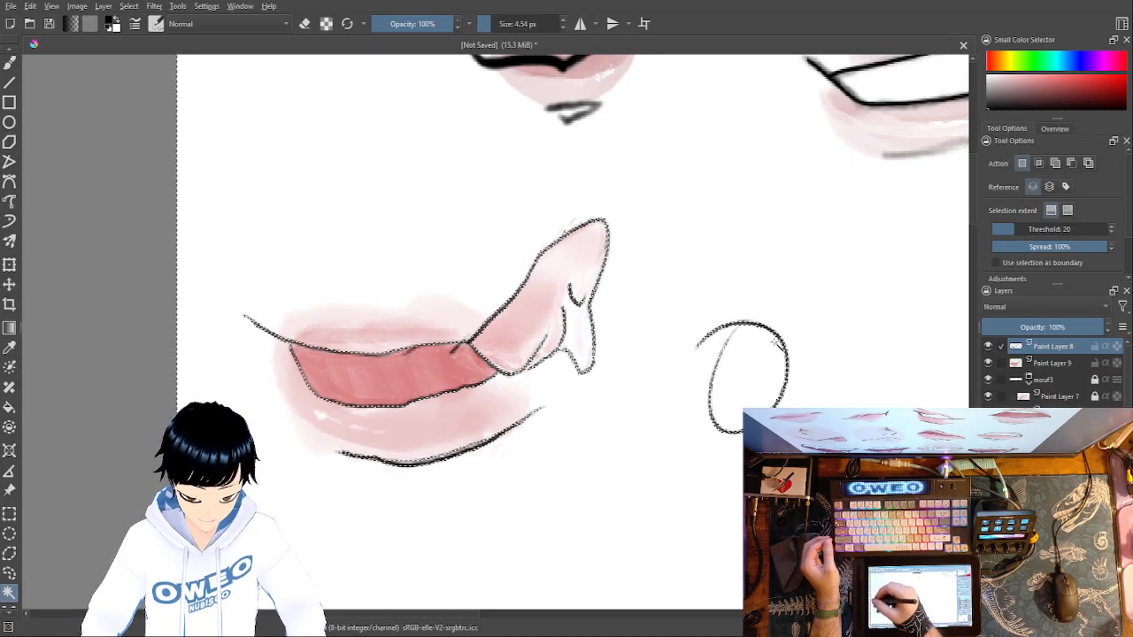
- Try filling the test oval with black, undo that fill, and fill the oval with muted pink instead
{"action": "left_click", "coordinate": [11, 408]}
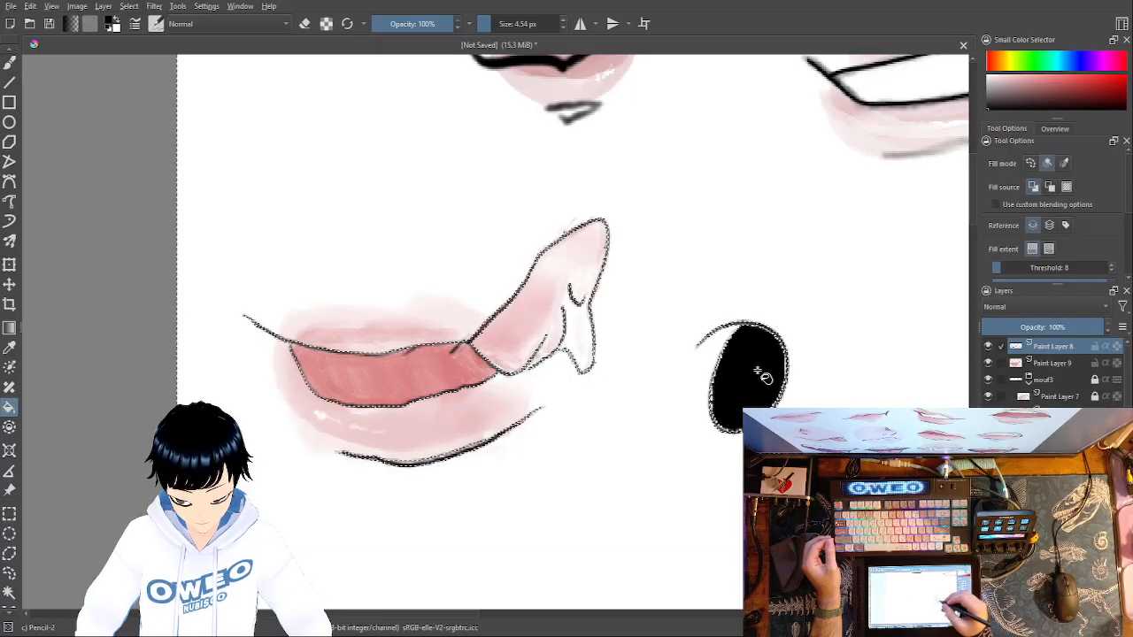
{"action": "key", "text": "ctrl+z"}
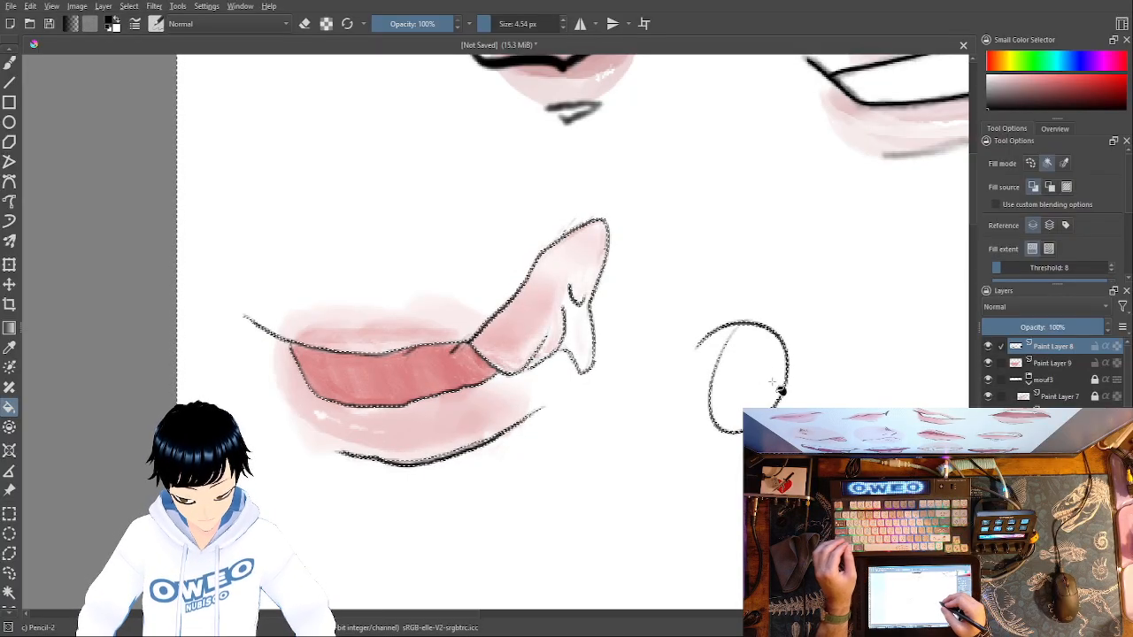
{"action": "right_click", "coordinate": [774, 379]}
{"action": "left_click", "coordinate": [791, 379]}
{"action": "left_click", "coordinate": [766, 376]}
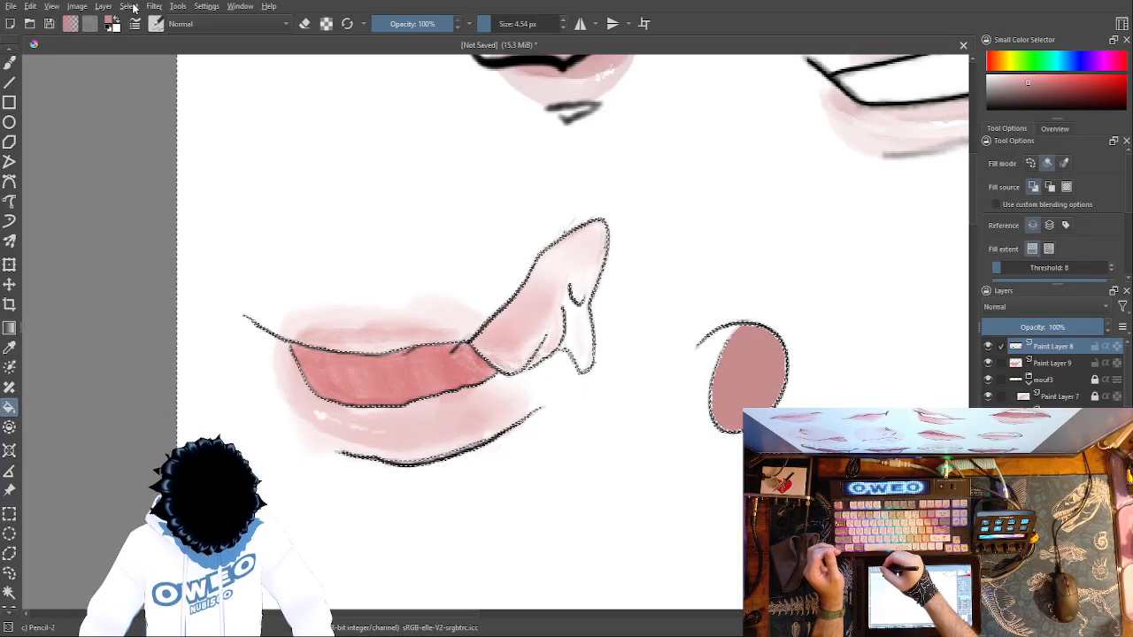
- Clear the selection, and undo the pink fill and the test oval
{"action": "key", "text": "ctrl+shift+a"}
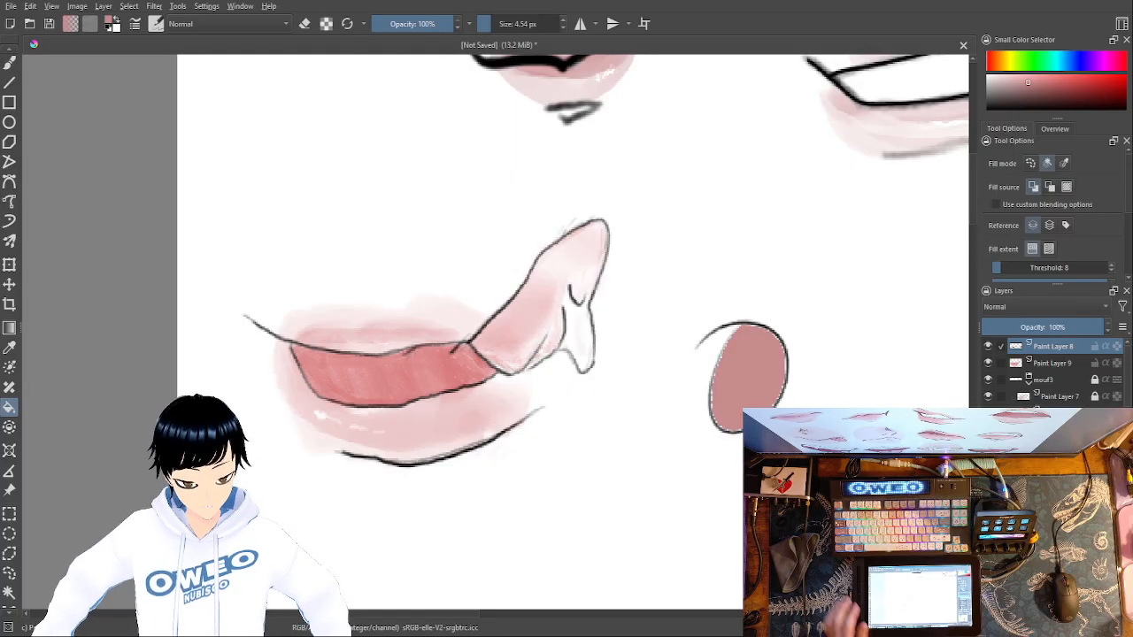
{"action": "key", "text": "ctrl+z"}
{"action": "key", "text": "ctrl+z"}
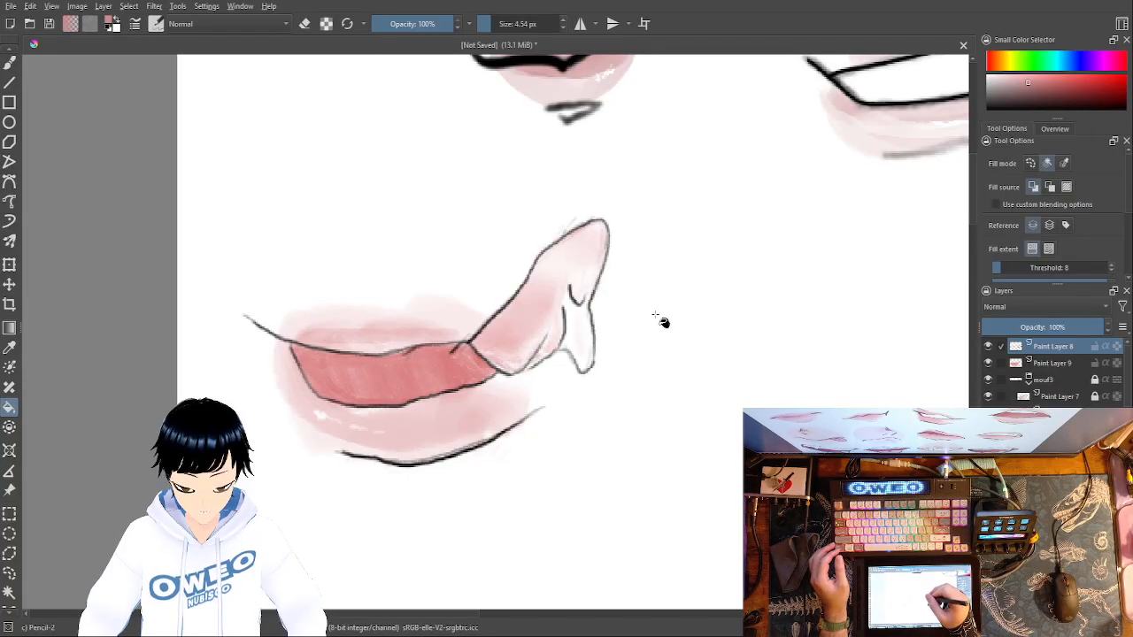
- Try filling the raised lip section at the fourth mouth's corner with white, and undo the fill
{"action": "right_click", "coordinate": [662, 321]}
{"action": "right_click", "coordinate": [713, 328]}
{"action": "right_click", "coordinate": [726, 362]}
{"action": "left_click", "coordinate": [715, 445]}
{"action": "key", "text": "ctrl+z"}
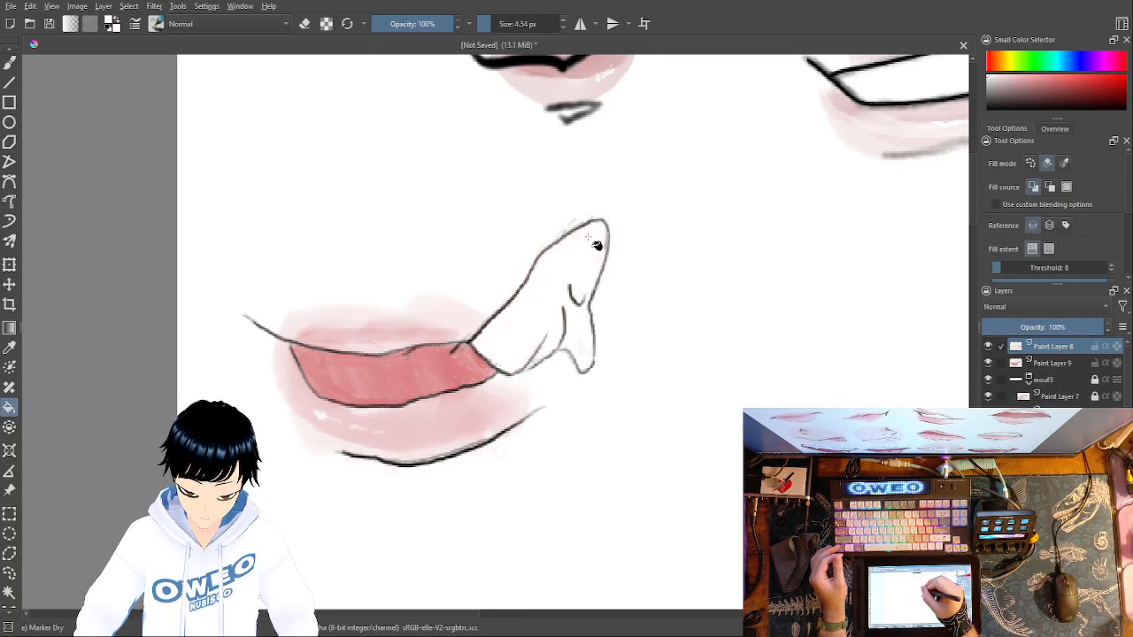
{"action": "key", "text": "ctrl+shift+z"}
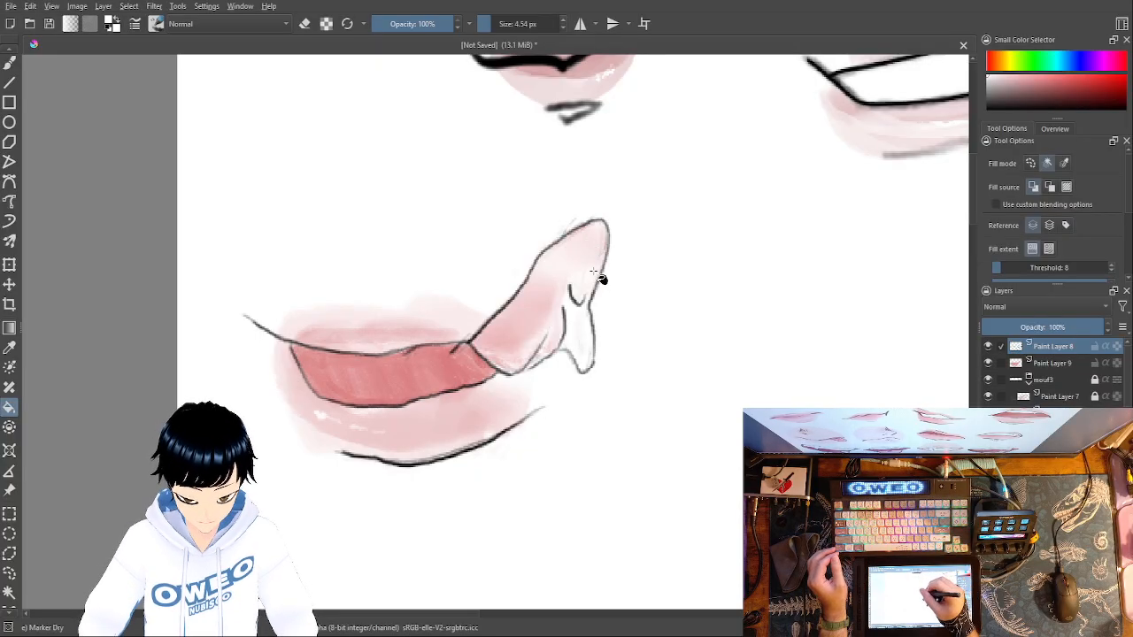
- Return the brush preset to Pencil-2, try filling the fourth mouth's opening with white, and undo that fill
{"action": "right_click", "coordinate": [602, 279]}
{"action": "left_click", "coordinate": [15, 65]}
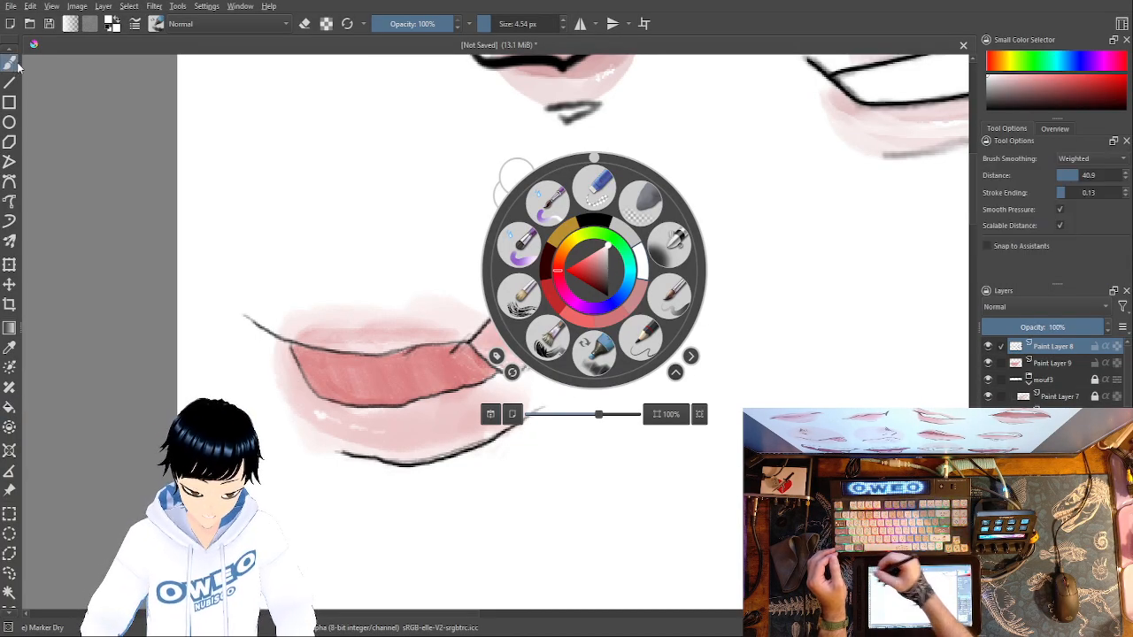
{"action": "left_click", "coordinate": [651, 344]}
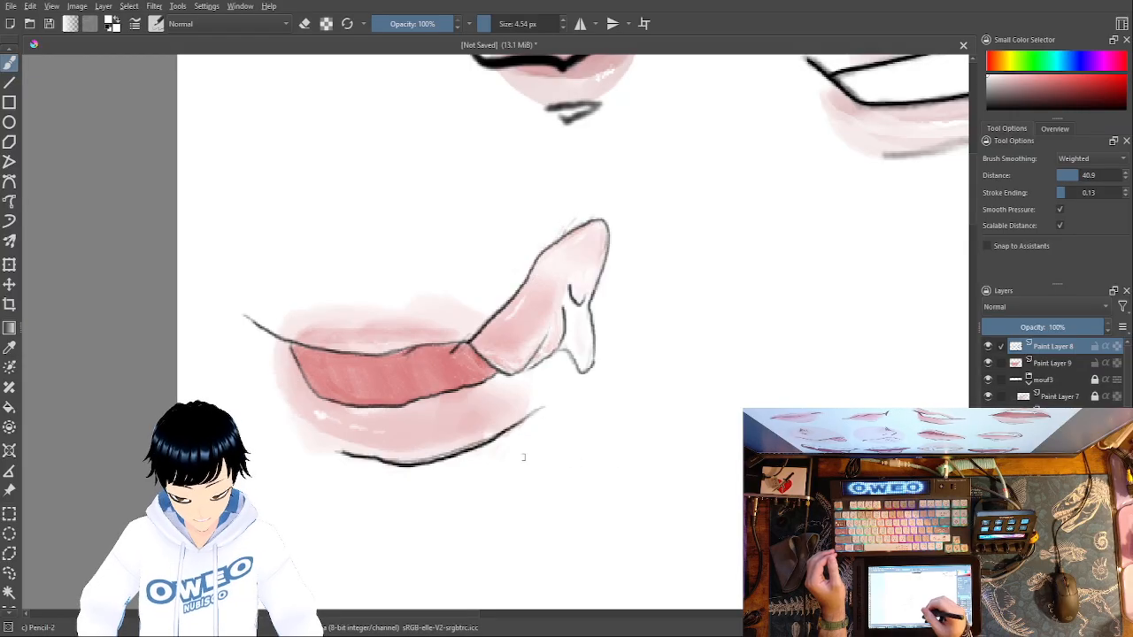
{"action": "left_click", "coordinate": [9, 408]}
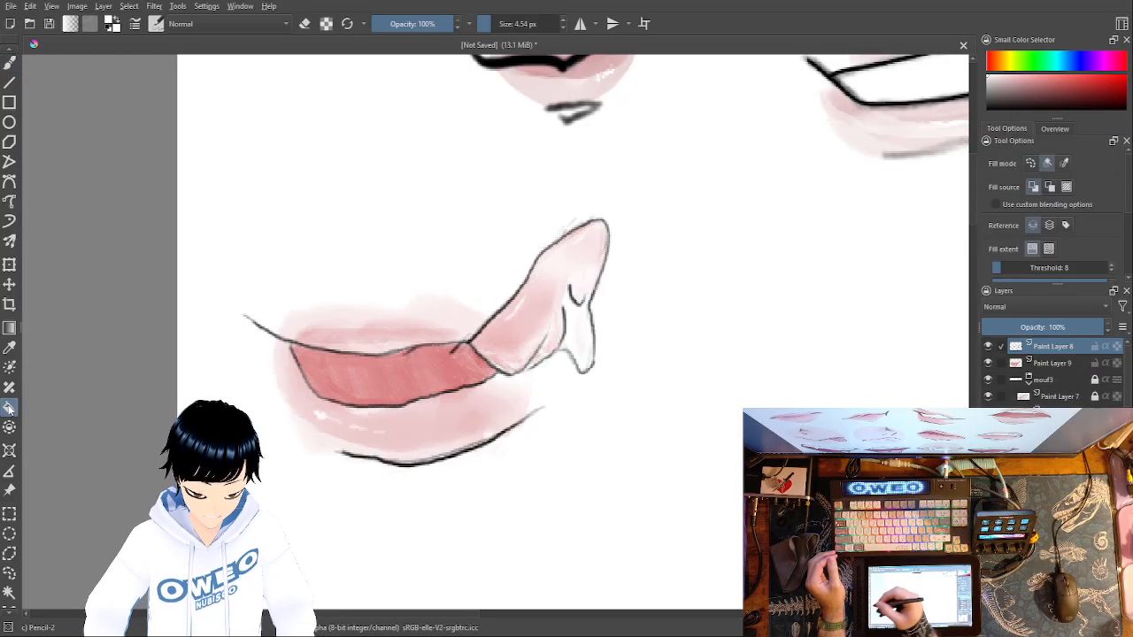
{"action": "left_click", "coordinate": [435, 363]}
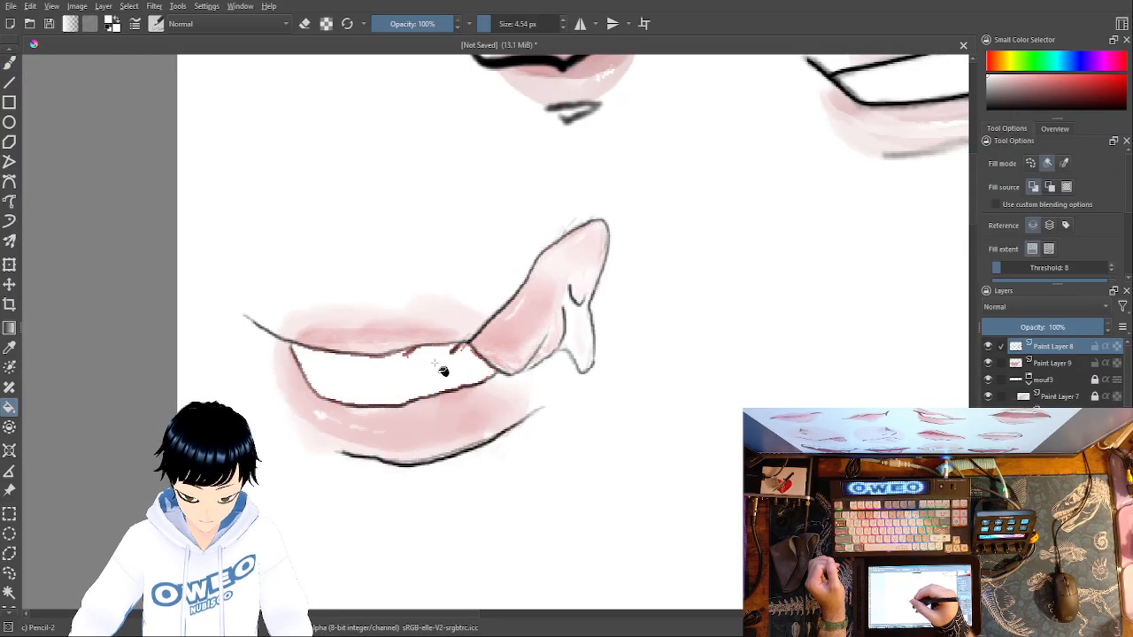
{"action": "left_click", "coordinate": [434, 363]}
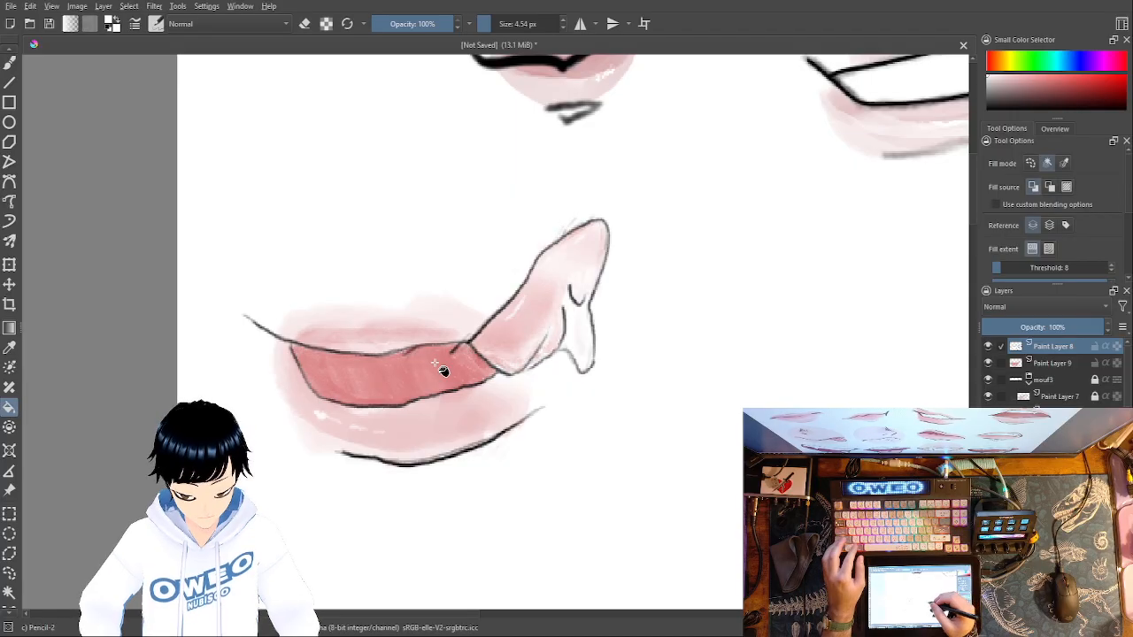
- Fill the fourth mouth's opening with the muted pink
{"action": "right_click", "coordinate": [636, 385]}
{"action": "left_click", "coordinate": [674, 418]}
{"action": "right_click", "coordinate": [673, 413]}
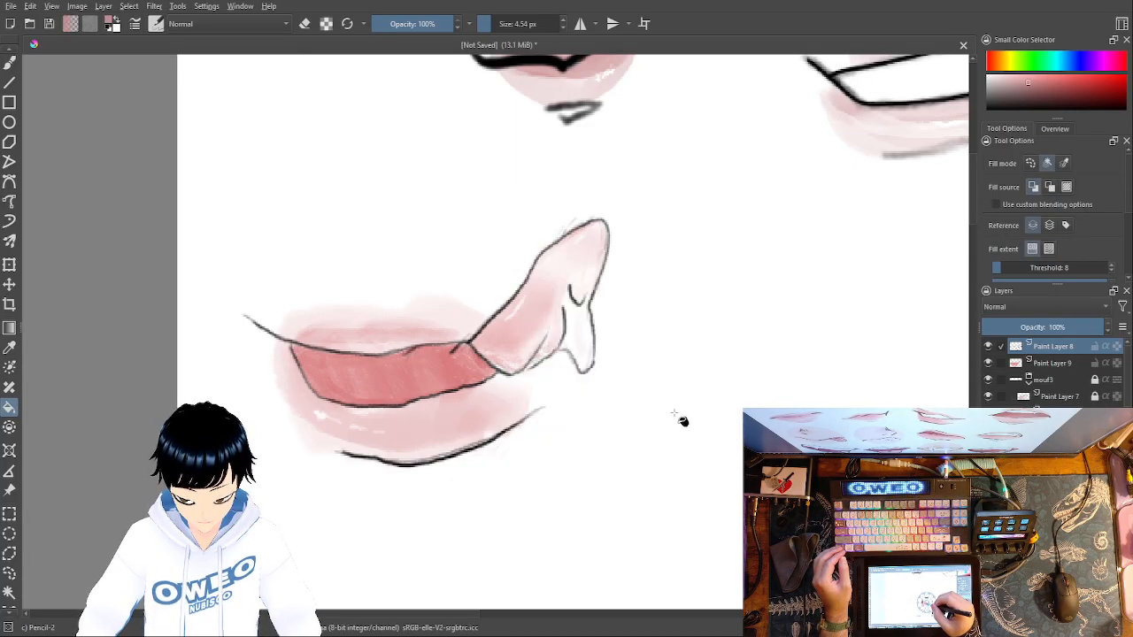
{"action": "left_click", "coordinate": [452, 372]}
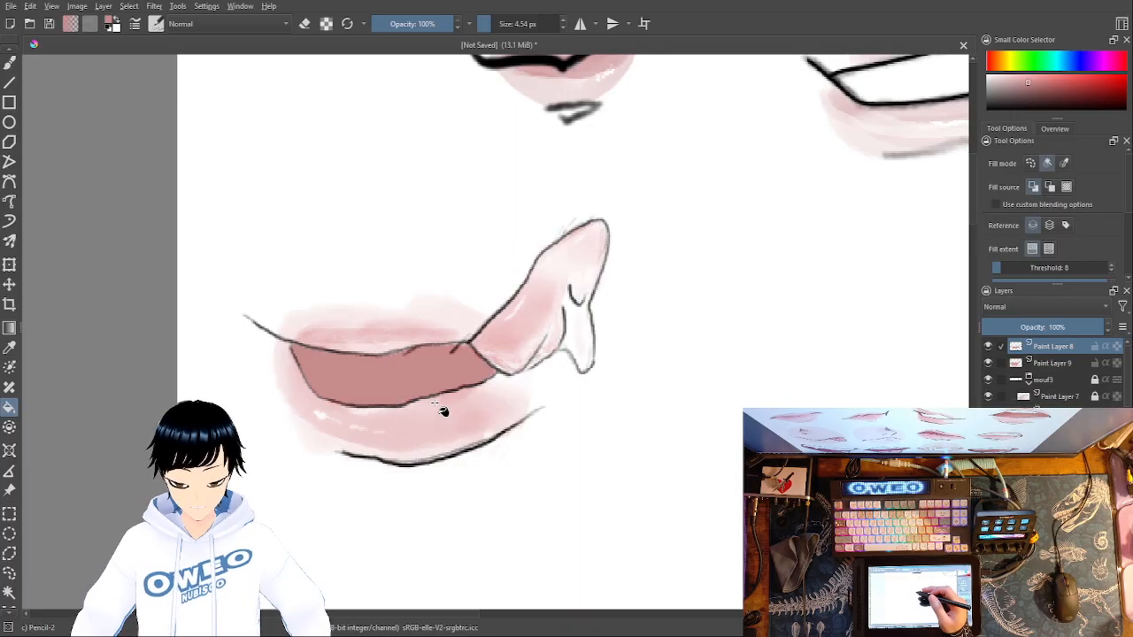
- Return to the freehand brush and add a new paint layer above the fourth mouth's layers
{"action": "right_click", "coordinate": [556, 415]}
{"action": "left_click", "coordinate": [615, 484]}
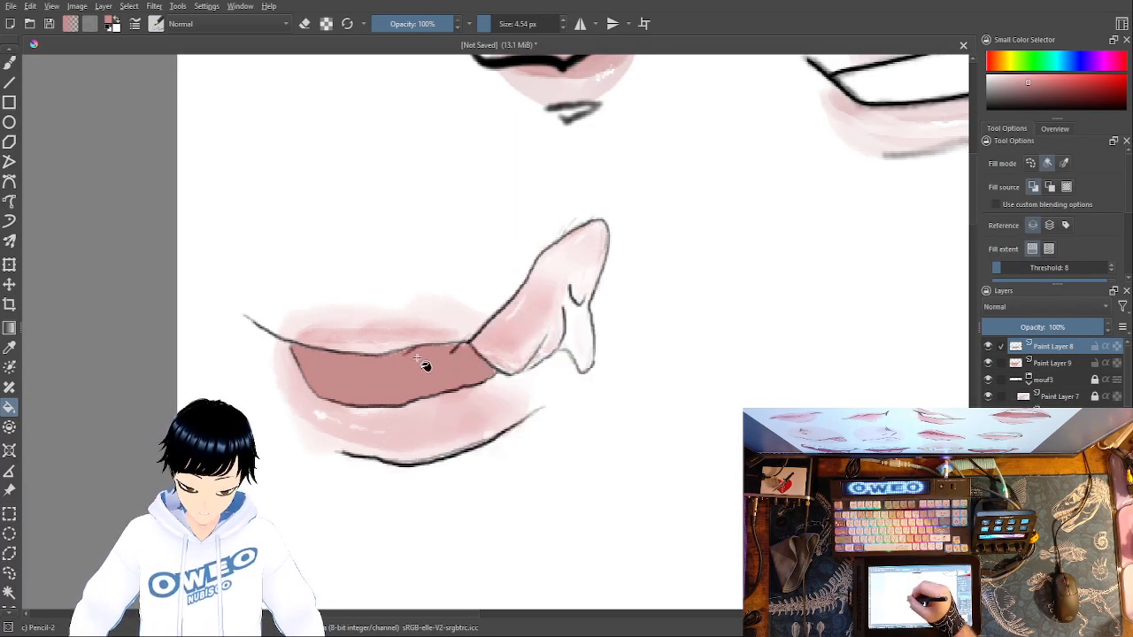
{"action": "left_click", "coordinate": [15, 63]}
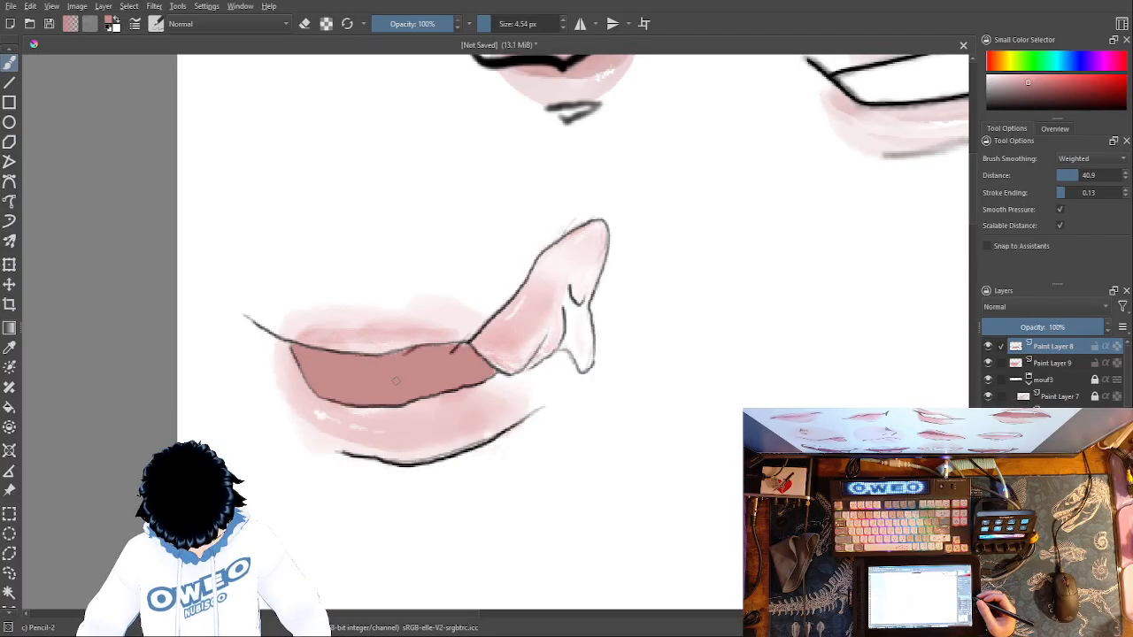
{"action": "key", "text": "Insert"}
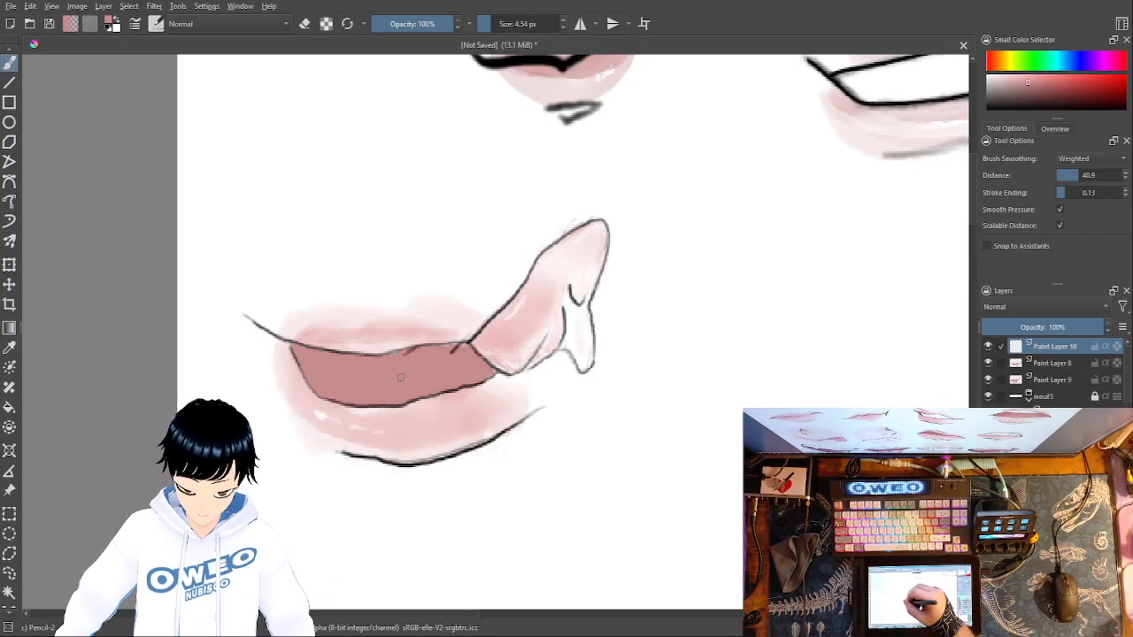
- Try drawing black pencil contours inside the mouth opening near the raised corner, and undo the strokes
{"action": "right_click", "coordinate": [664, 440]}
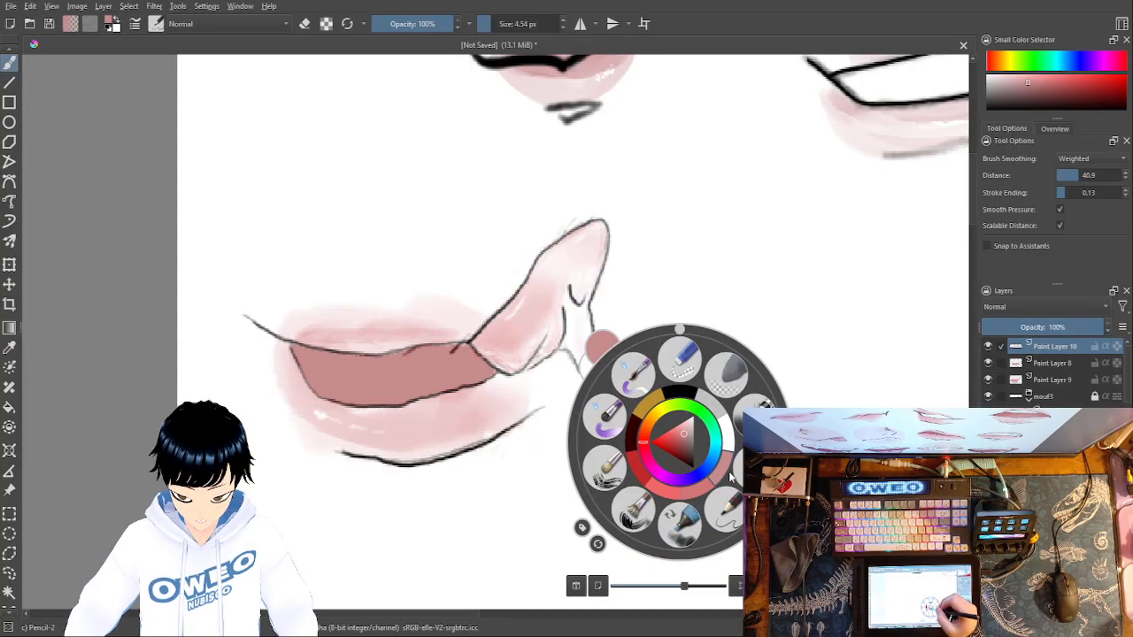
{"action": "left_click", "coordinate": [687, 390]}
{"action": "mouse_move", "coordinate": [478, 356]}
{"action": "left_mouse_down"}
{"action": "mouse_move", "coordinate": [448, 374]}
{"action": "mouse_move", "coordinate": [410, 358]}
{"action": "mouse_move", "coordinate": [409, 344]}
{"action": "left_mouse_up"}
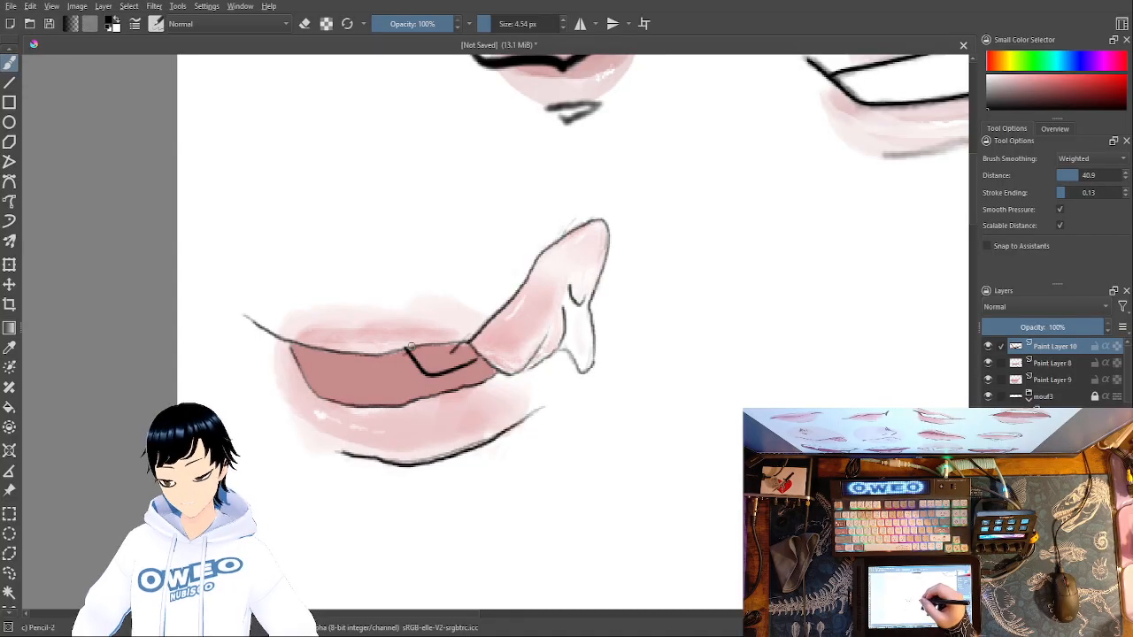
{"action": "key", "text": "ctrl+z"}
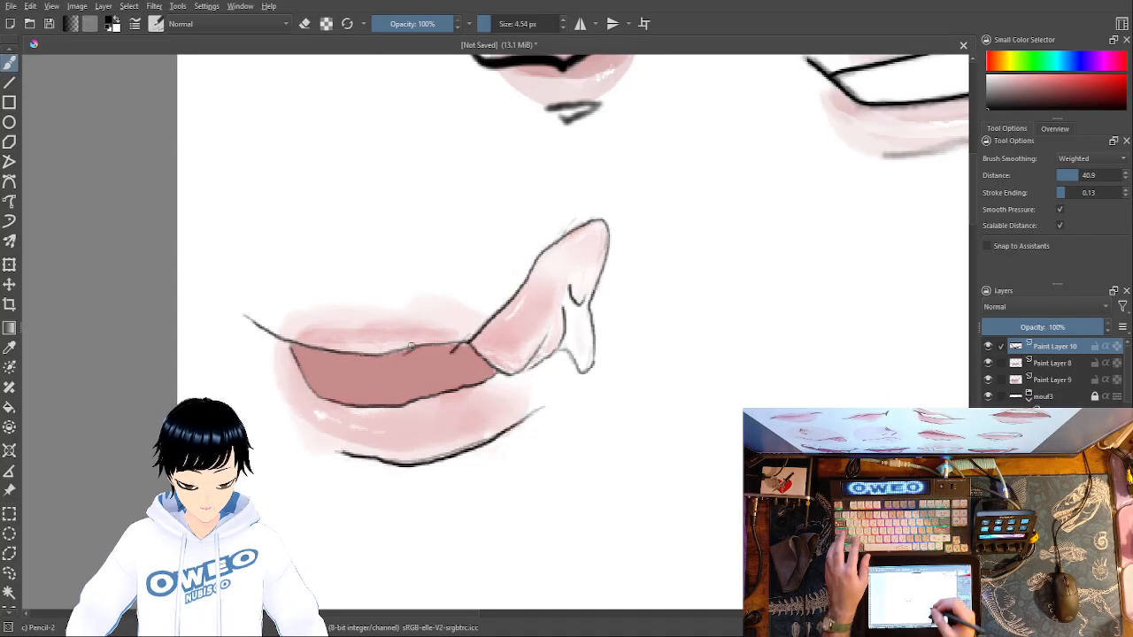
{"action": "left_click_drag", "start_coordinate": [426, 361], "coordinate": [478, 342]}
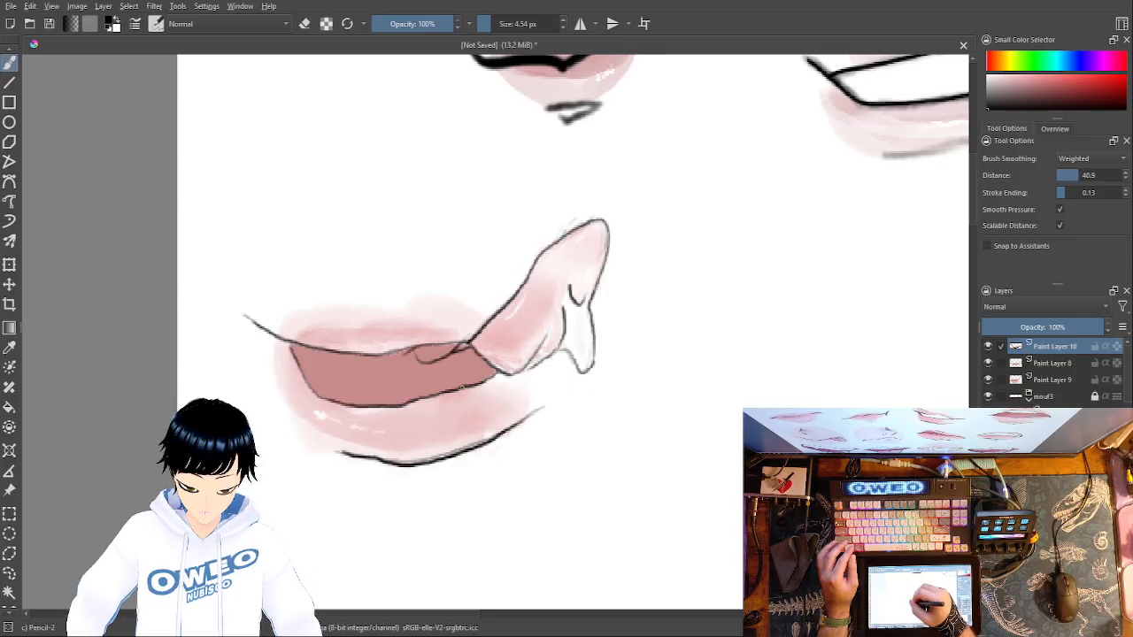
{"action": "left_click_drag", "start_coordinate": [462, 386], "coordinate": [490, 374]}
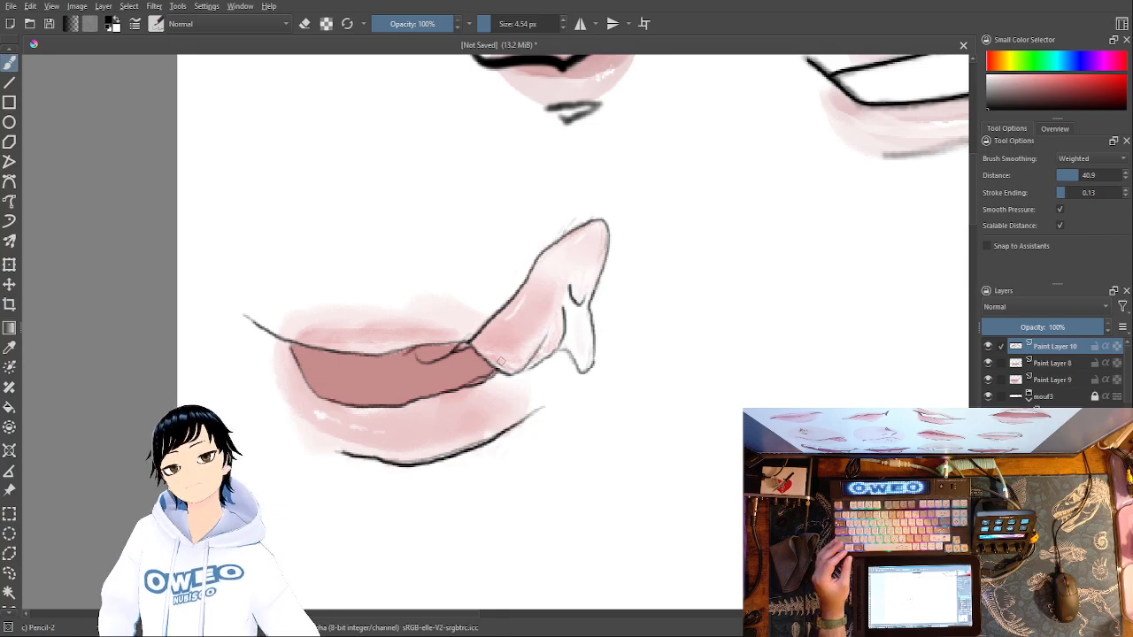
{"action": "key", "text": "ctrl+z"}
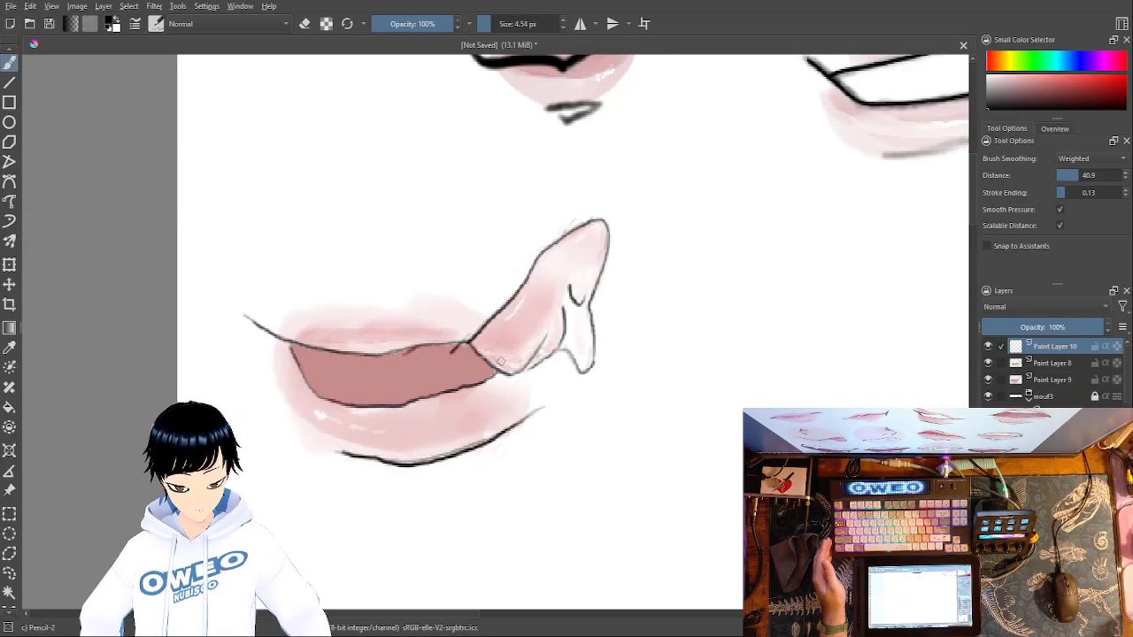
- Draw thin black curves inside the left end of the mouth opening, following its lower and upper edges
{"action": "mouse_move", "coordinate": [302, 356]}
{"action": "left_mouse_down"}
{"action": "mouse_move", "coordinate": [348, 398]}
{"action": "mouse_move", "coordinate": [389, 406]}
{"action": "left_mouse_up"}
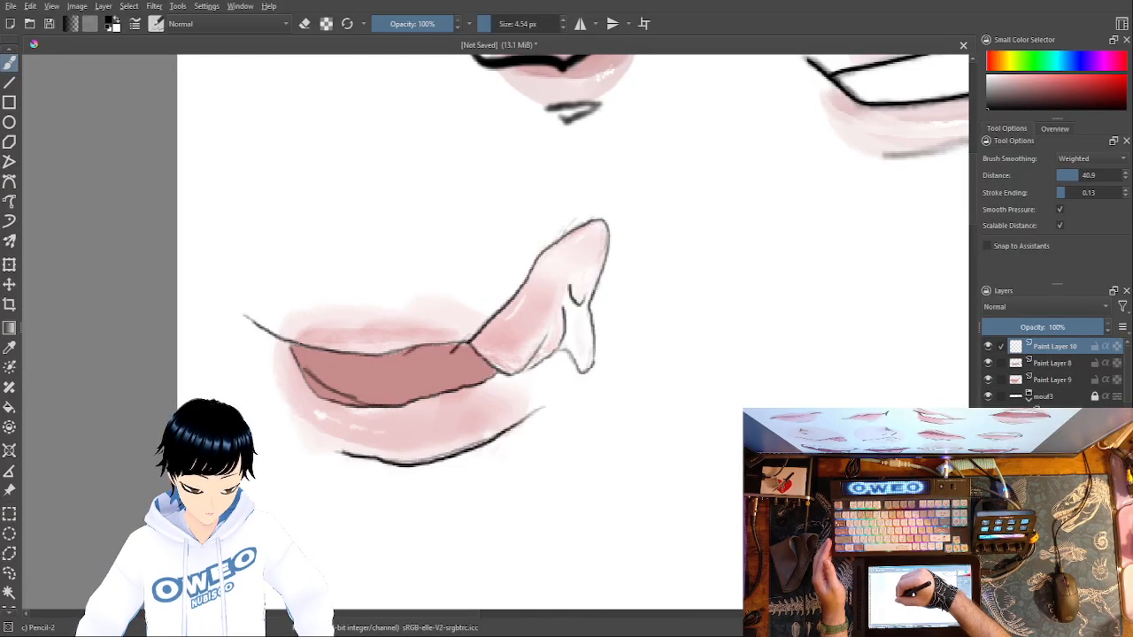
{"action": "left_click_drag", "start_coordinate": [301, 354], "coordinate": [374, 356]}
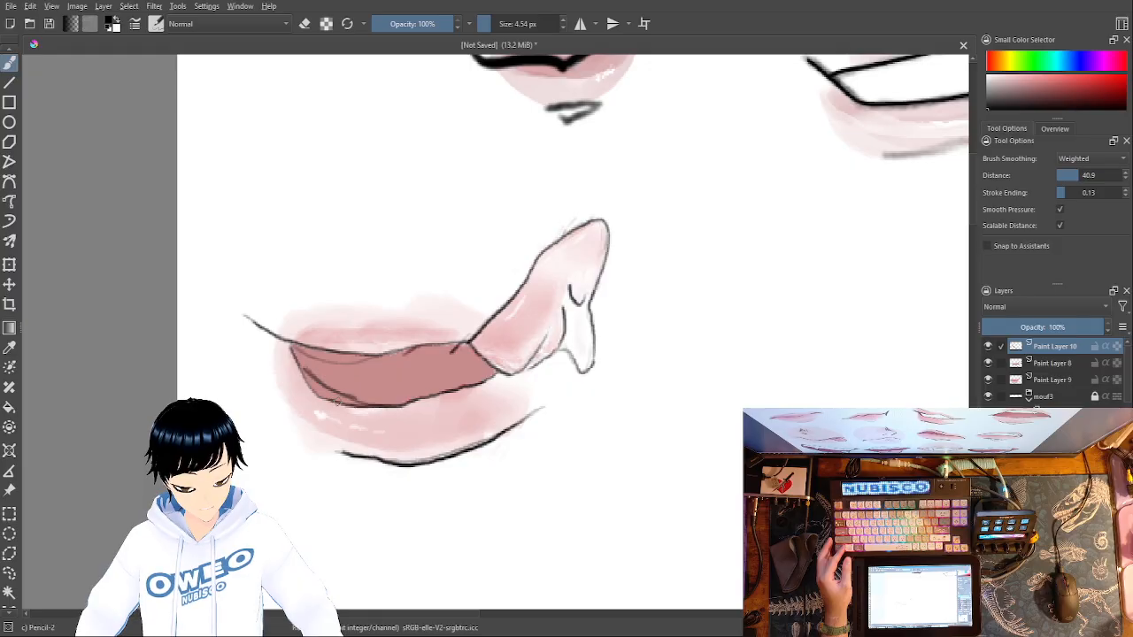
{"action": "key", "text": "ctrl"}
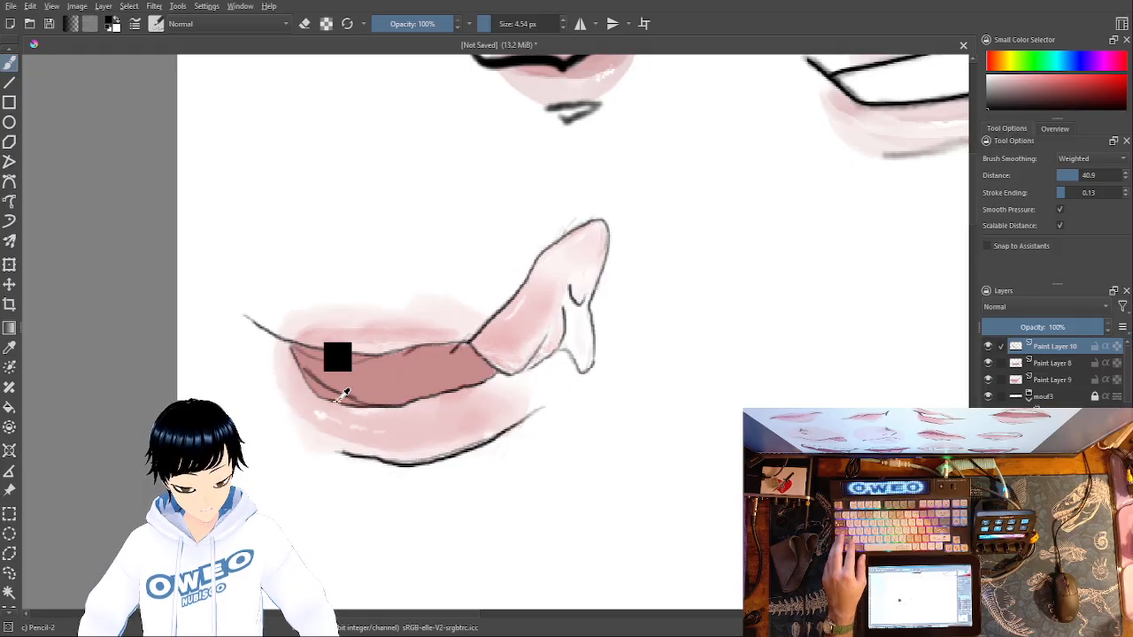
- Try filling the narrow area between the lower inner curve and the mouth opening's edge with white
{"action": "right_click", "coordinate": [632, 447]}
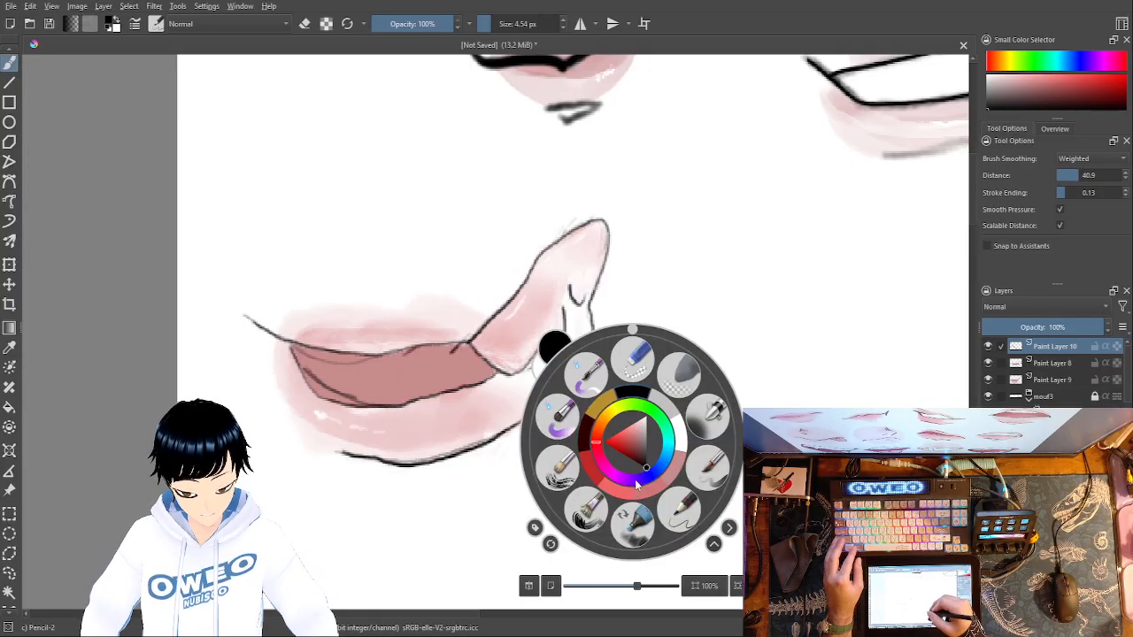
{"action": "left_click", "coordinate": [684, 444]}
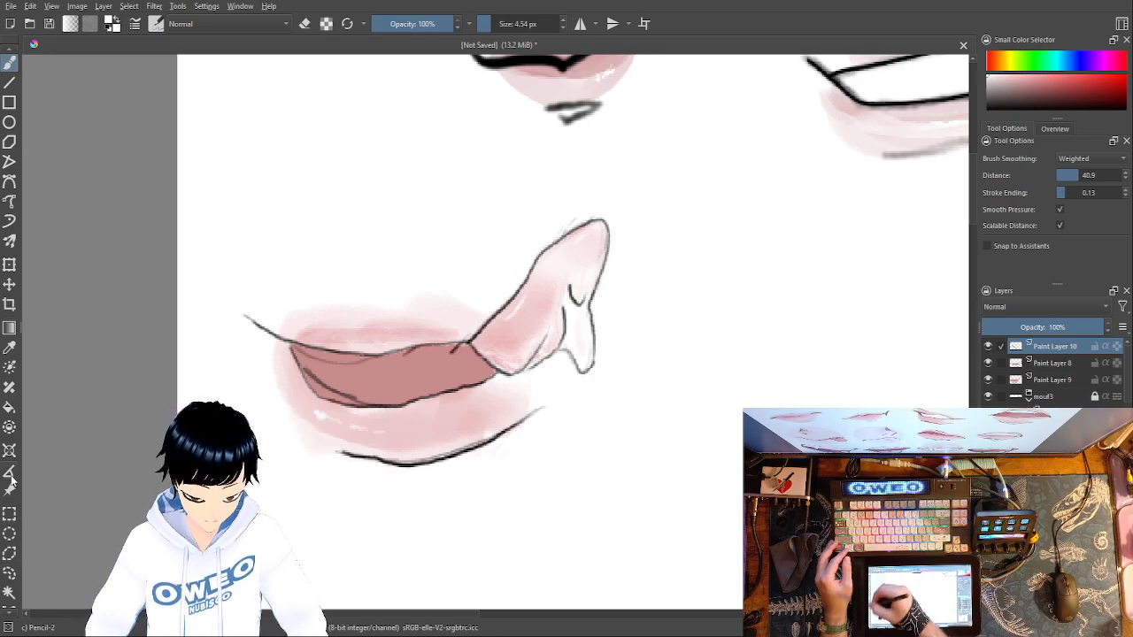
{"action": "left_click", "coordinate": [9, 408]}
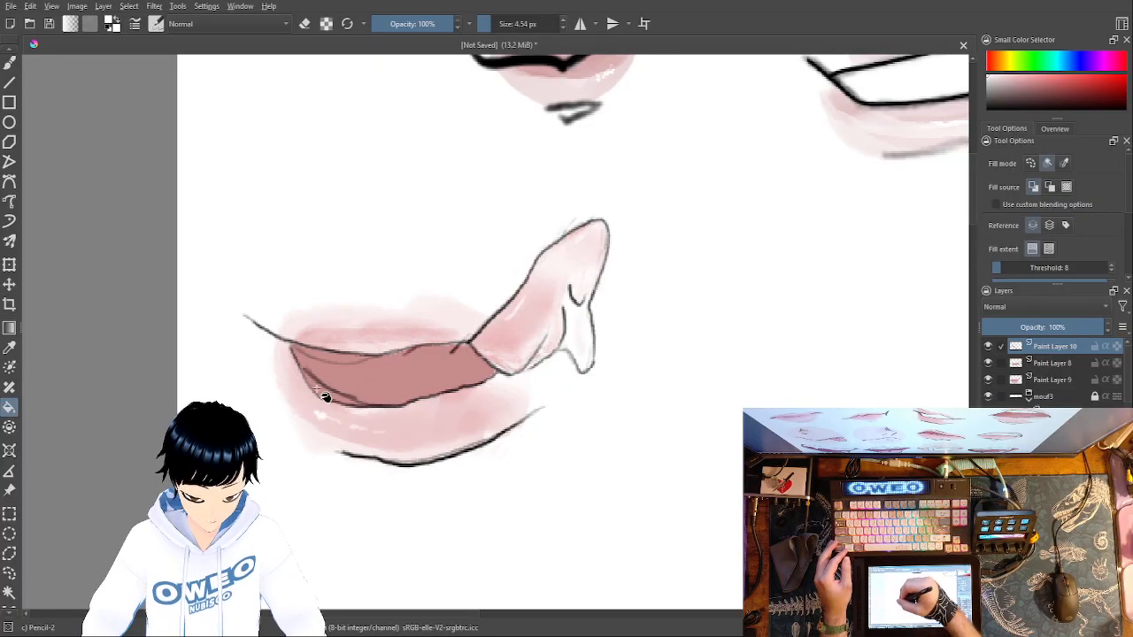
{"action": "left_click", "coordinate": [321, 386]}
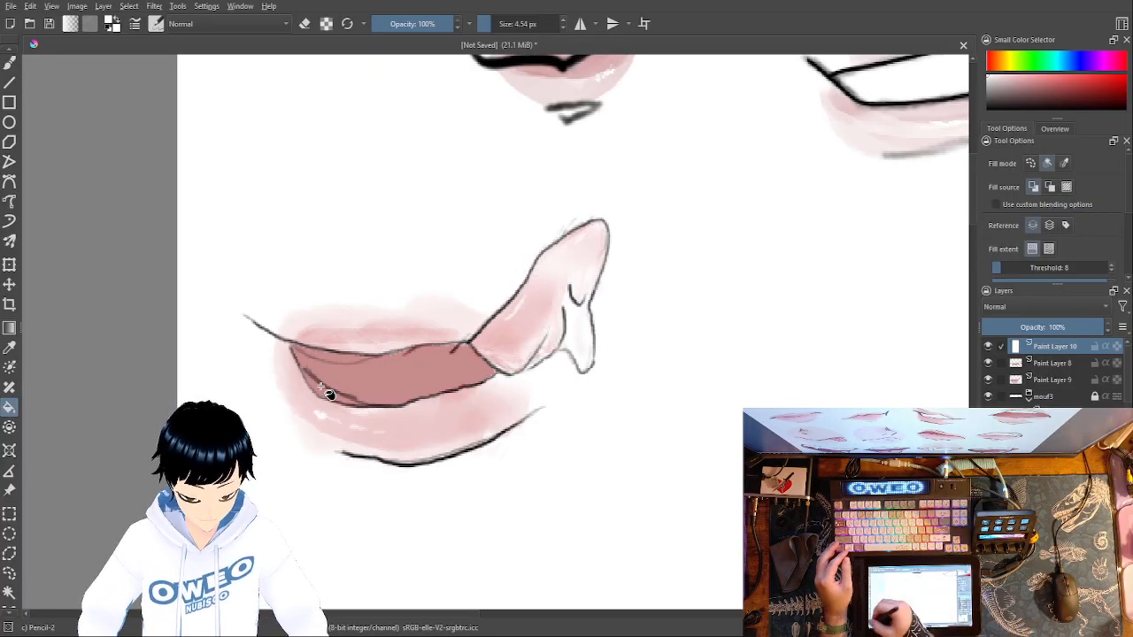
- Try the Contiguous Selection tool on the area between the inner curves, clear the selection, and undo the curves
{"action": "left_click", "coordinate": [8, 593]}
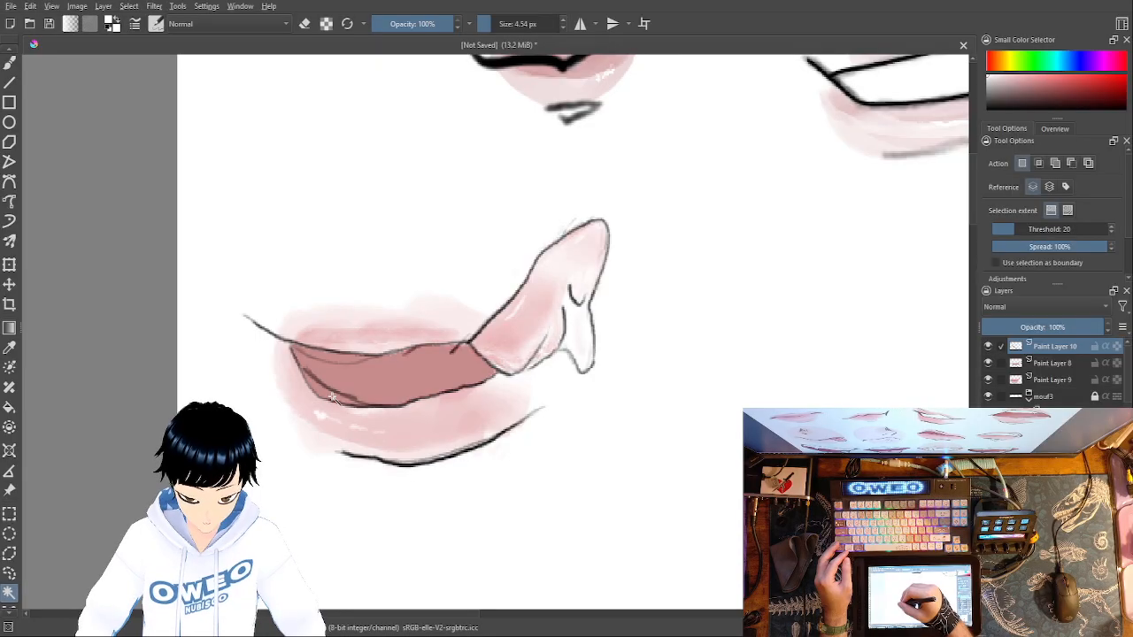
{"action": "left_click", "coordinate": [332, 381]}
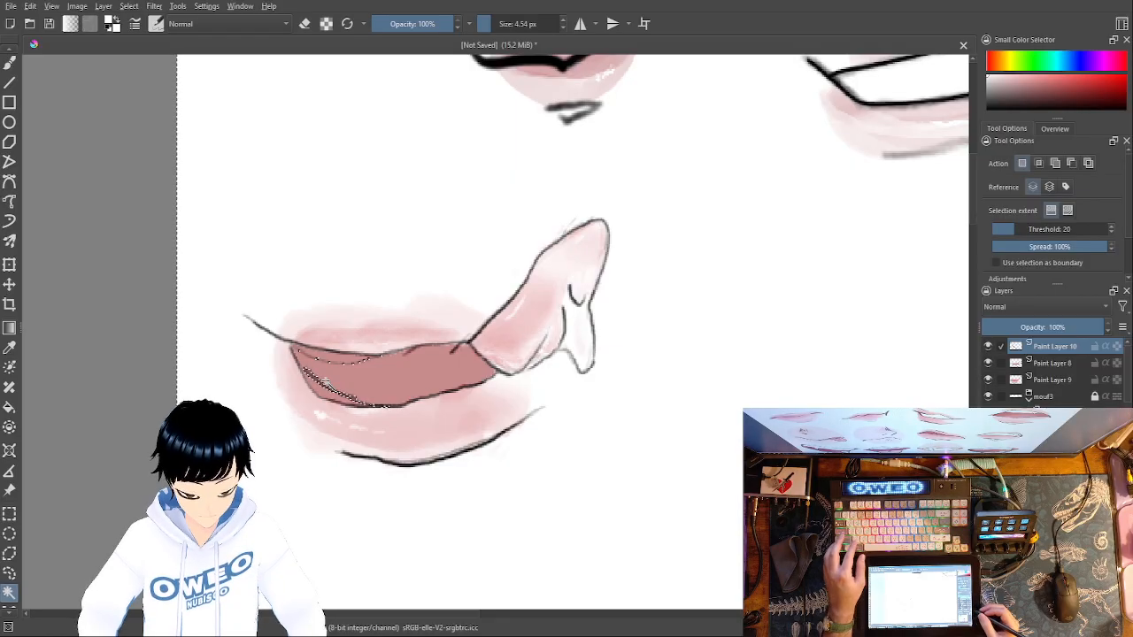
{"action": "key", "text": "ctrl+shift+a"}
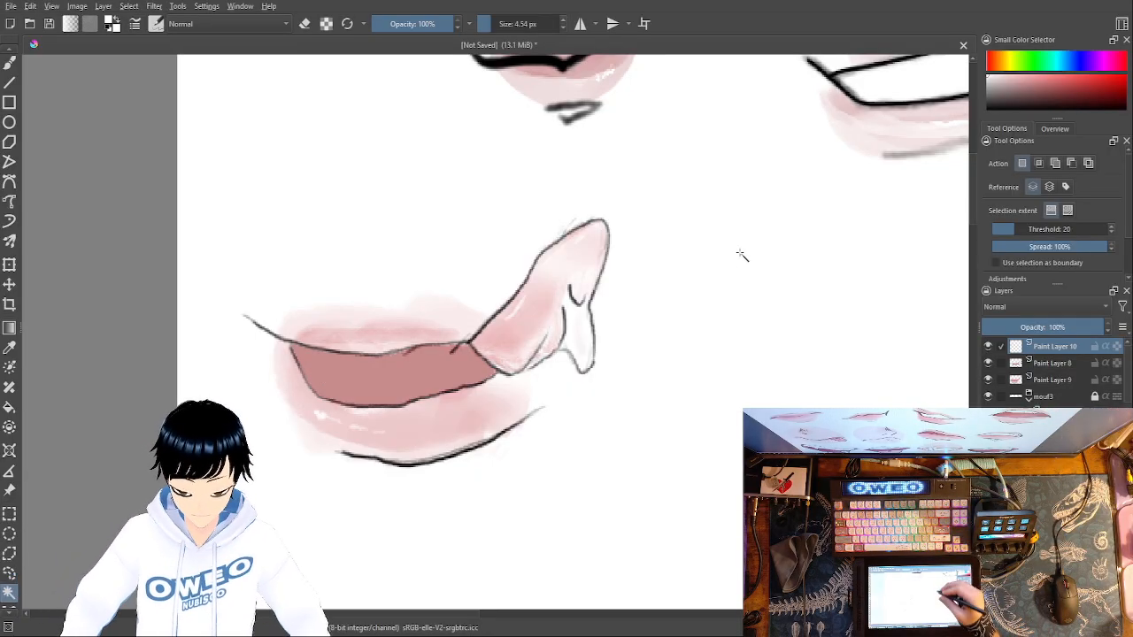
- Sketch a thin black example mouth beside the fourth mouth, with two upward-bending lip lines and two square teeth
{"action": "left_click", "coordinate": [8, 62]}
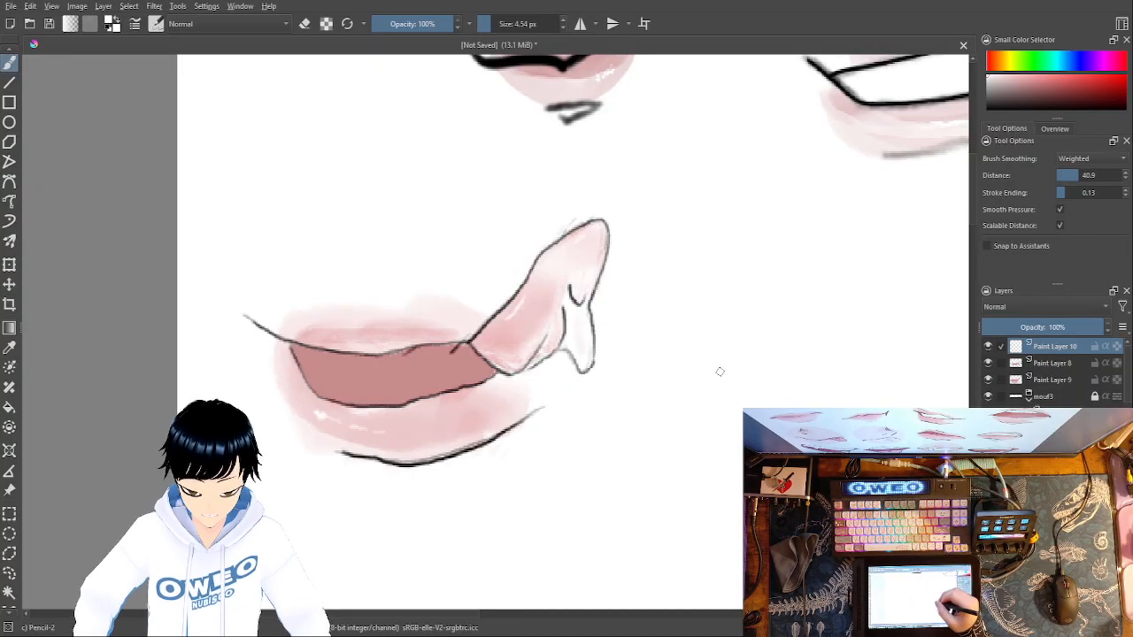
{"action": "right_click", "coordinate": [786, 350]}
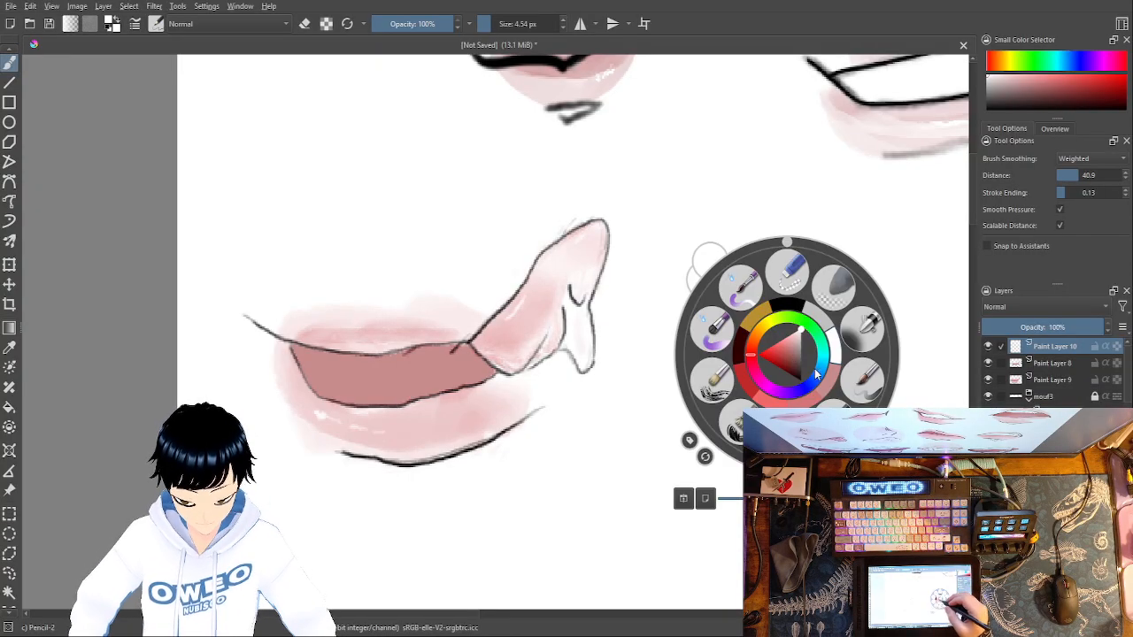
{"action": "left_click", "coordinate": [805, 303]}
{"action": "left_click_drag", "start_coordinate": [754, 372], "coordinate": [825, 280]}
{"action": "left_click_drag", "start_coordinate": [687, 372], "coordinate": [802, 365]}
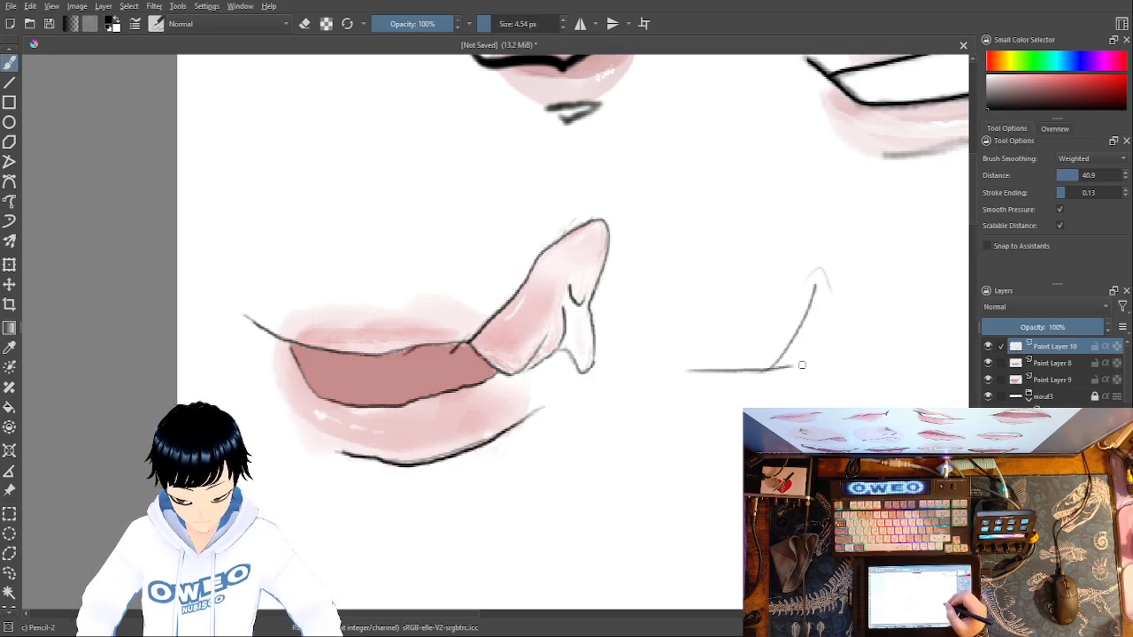
{"action": "mouse_move", "coordinate": [688, 407]}
{"action": "left_mouse_down"}
{"action": "mouse_move", "coordinate": [852, 398]}
{"action": "mouse_move", "coordinate": [825, 365]}
{"action": "mouse_move", "coordinate": [866, 310]}
{"action": "left_mouse_up"}
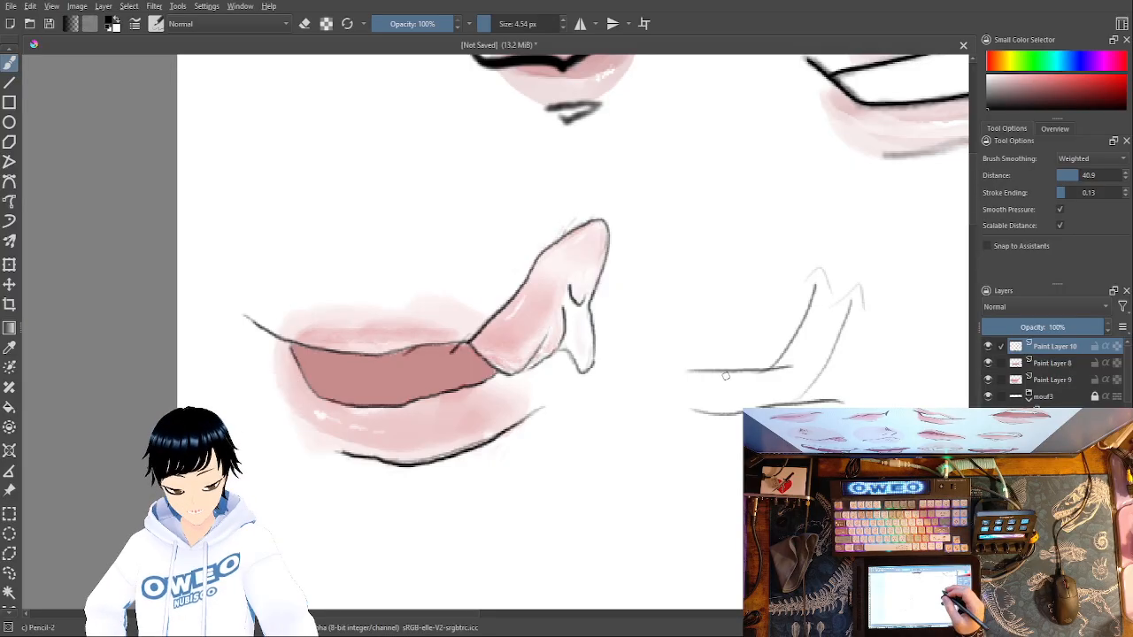
{"action": "mouse_move", "coordinate": [706, 374]}
{"action": "left_mouse_down"}
{"action": "mouse_move", "coordinate": [730, 384]}
{"action": "mouse_move", "coordinate": [733, 373]}
{"action": "mouse_move", "coordinate": [754, 390]}
{"action": "mouse_move", "coordinate": [757, 370]}
{"action": "left_mouse_up"}
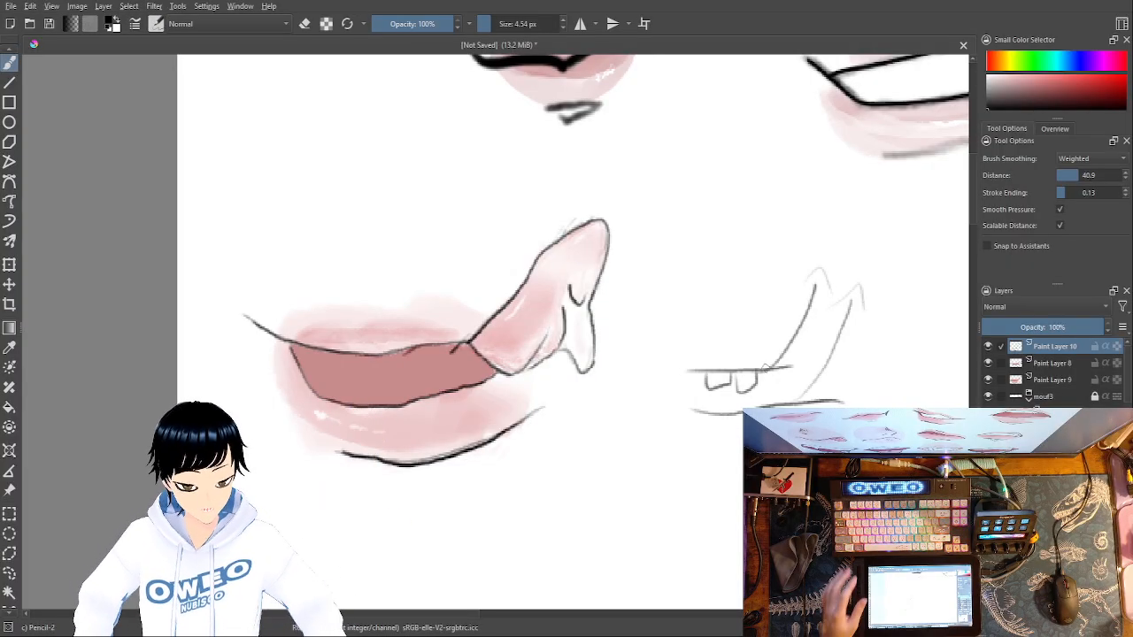
- Undo all strokes of the example mouth sketch with the two teeth
{"action": "key", "text": "ctrl+z"}
{"action": "key", "text": "ctrl+z"}
{"action": "key", "text": "ctrl+z"}
{"action": "key", "text": "ctrl+z"}
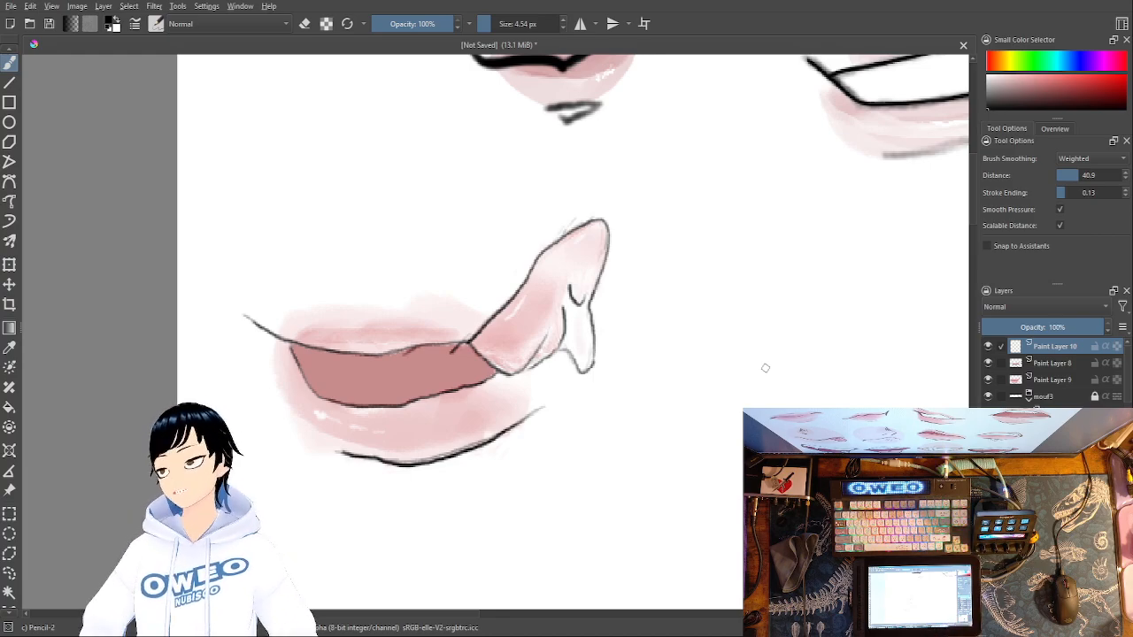
- Try sketching a small rounded mouth shape with a narrow pointed extension beside the fourth mouth, and undo the strokes
{"action": "mouse_move", "coordinate": [698, 371]}
{"action": "left_mouse_down"}
{"action": "mouse_move", "coordinate": [757, 342]}
{"action": "mouse_move", "coordinate": [794, 365]}
{"action": "mouse_move", "coordinate": [738, 388]}
{"action": "mouse_move", "coordinate": [791, 363]}
{"action": "mouse_move", "coordinate": [762, 355]}
{"action": "mouse_move", "coordinate": [840, 264]}
{"action": "mouse_move", "coordinate": [795, 359]}
{"action": "left_mouse_up"}
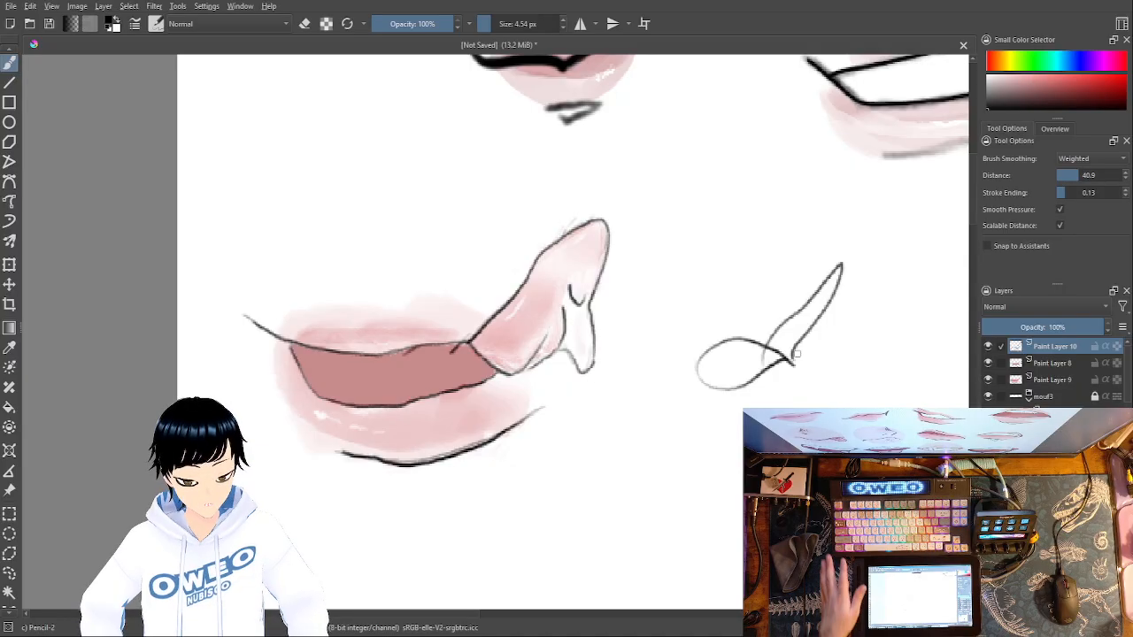
{"action": "key", "text": "ctrl+z"}
{"action": "key", "text": "ctrl+z"}
{"action": "key", "text": "ctrl+z"}
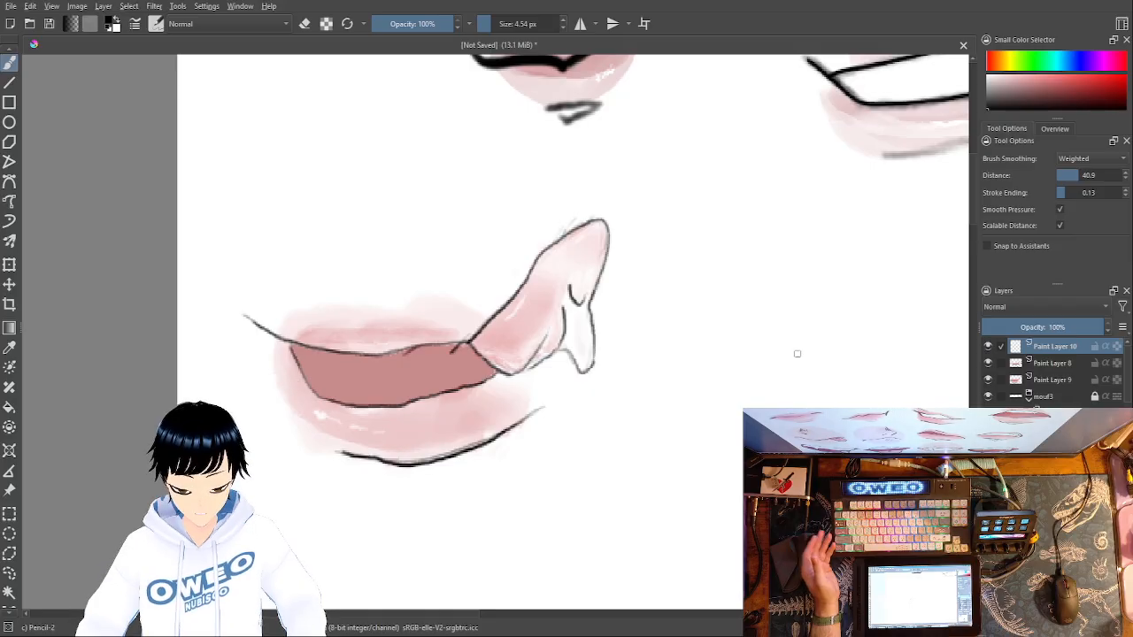
- Try grouping Paint Layer 10, Paint Layer 8 and Paint Layer 9, and check the mouths in mirrored view
{"action": "left_click", "coordinate": [1001, 363]}
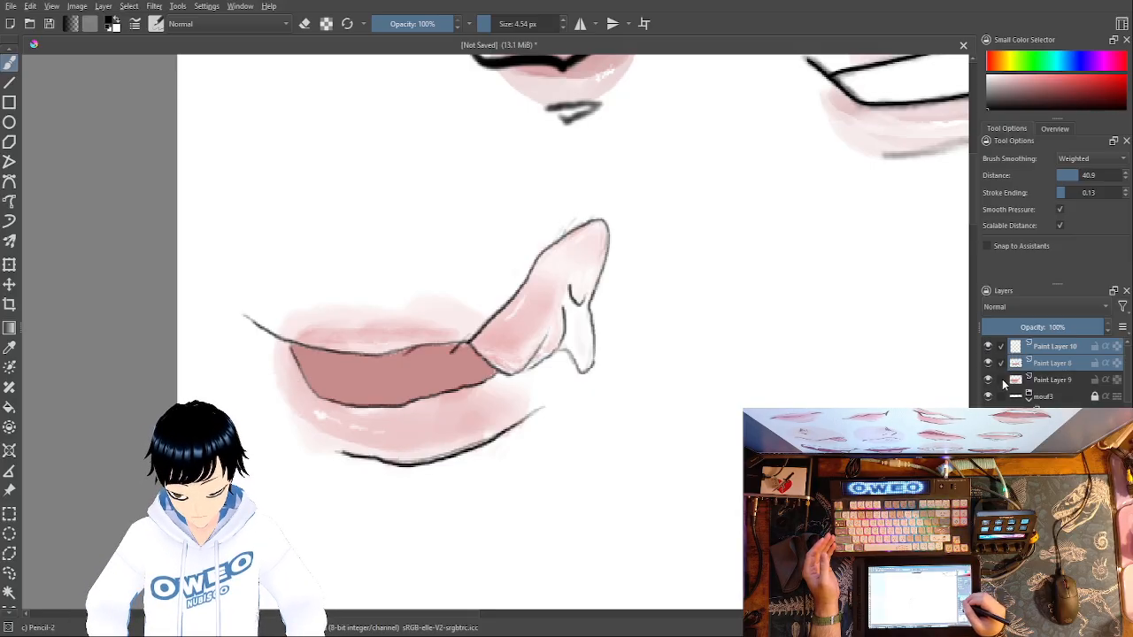
{"action": "left_click", "coordinate": [1001, 380]}
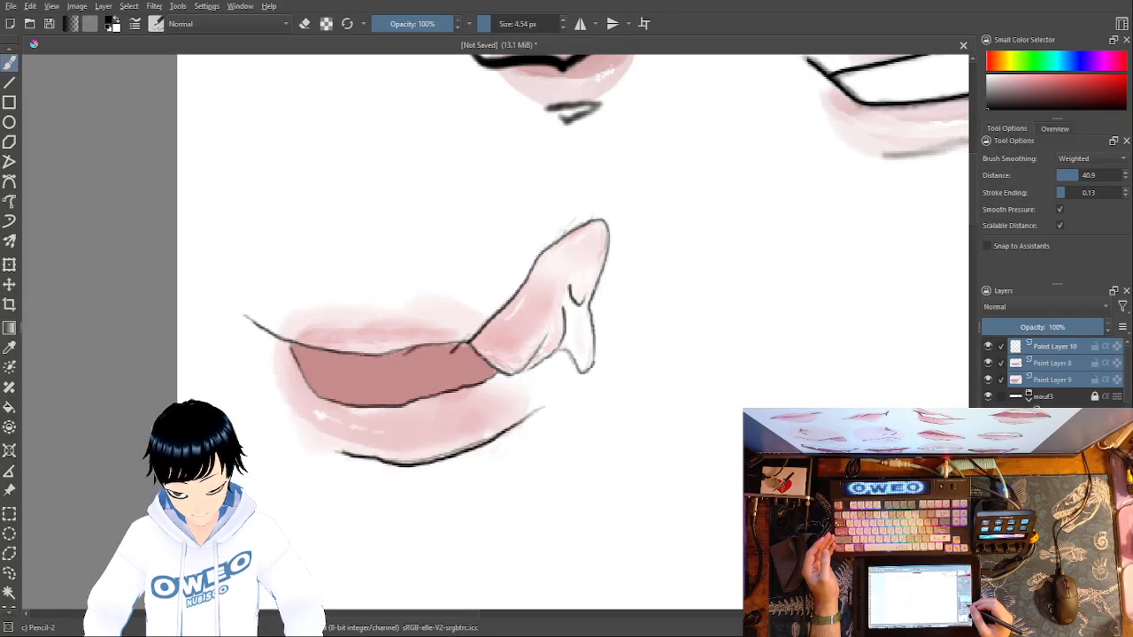
{"action": "key", "text": "ctrl+g"}
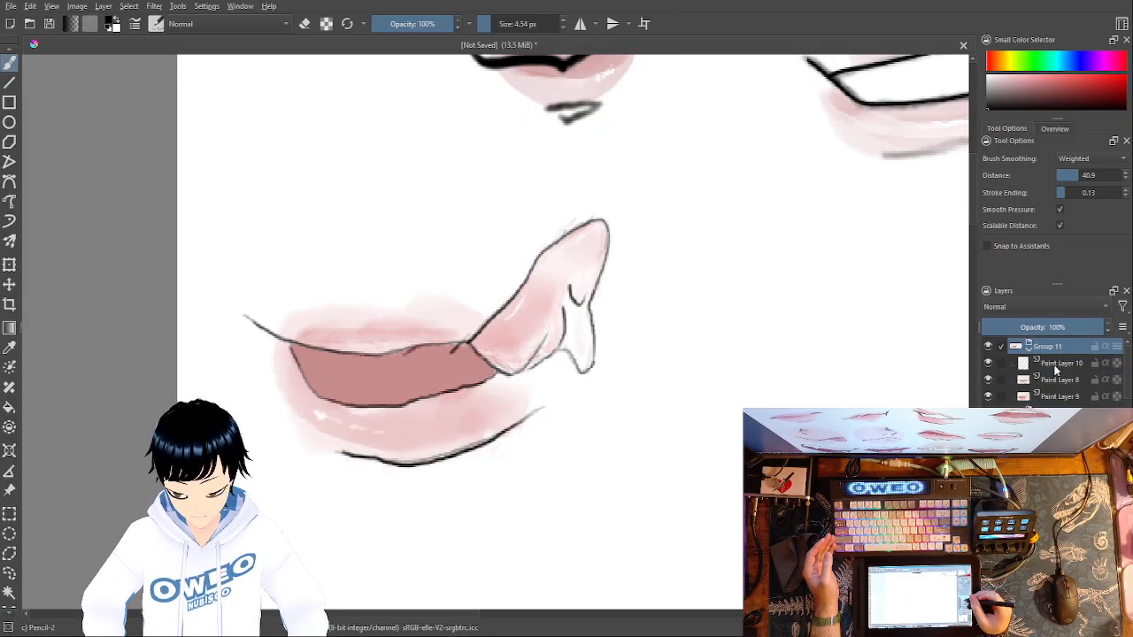
{"action": "key", "text": "m"}
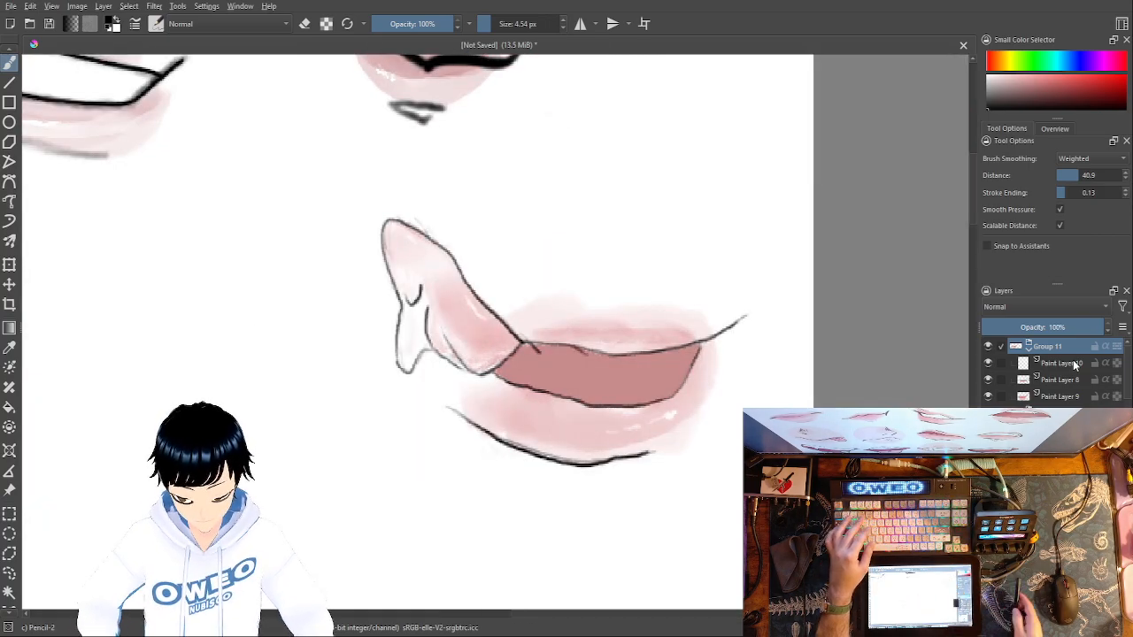
{"action": "left_click_drag", "start_coordinate": [620, 354], "coordinate": [814, 489]}
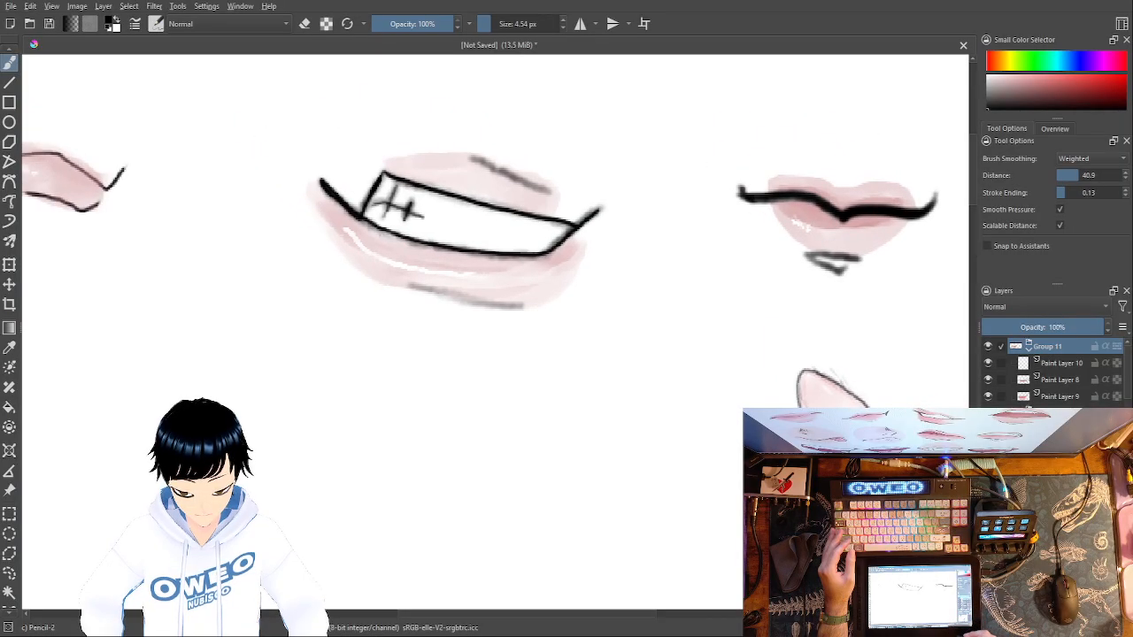
- Undo the grouping of the three layers and the creation of the empty Paint Layer 10
{"action": "key", "text": "ctrl+z"}
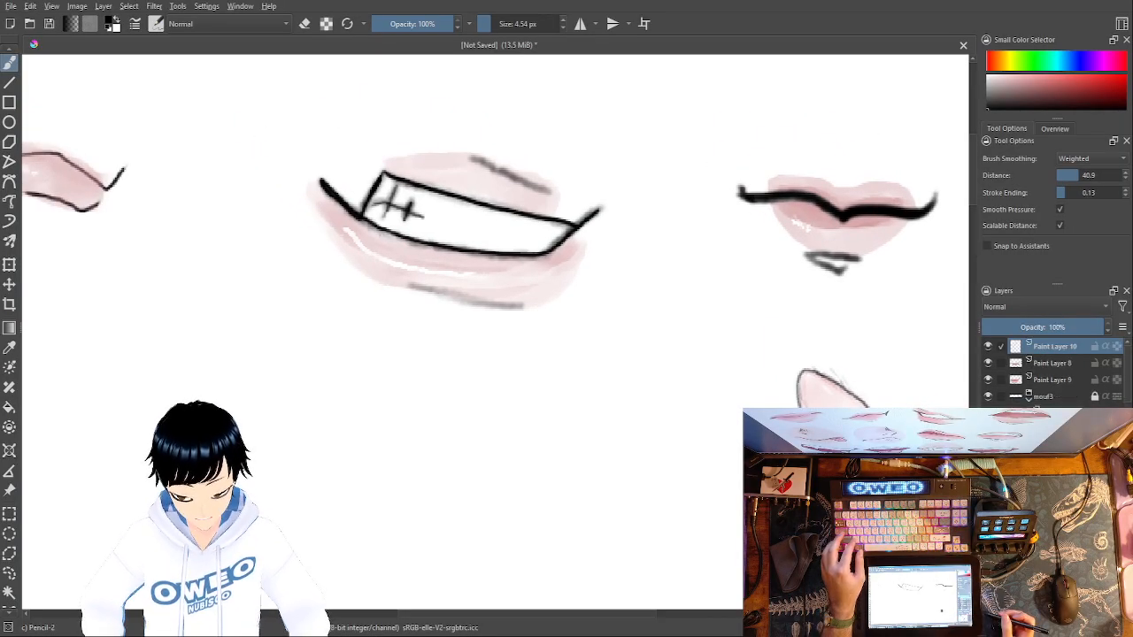
{"action": "key", "text": "ctrl+z"}
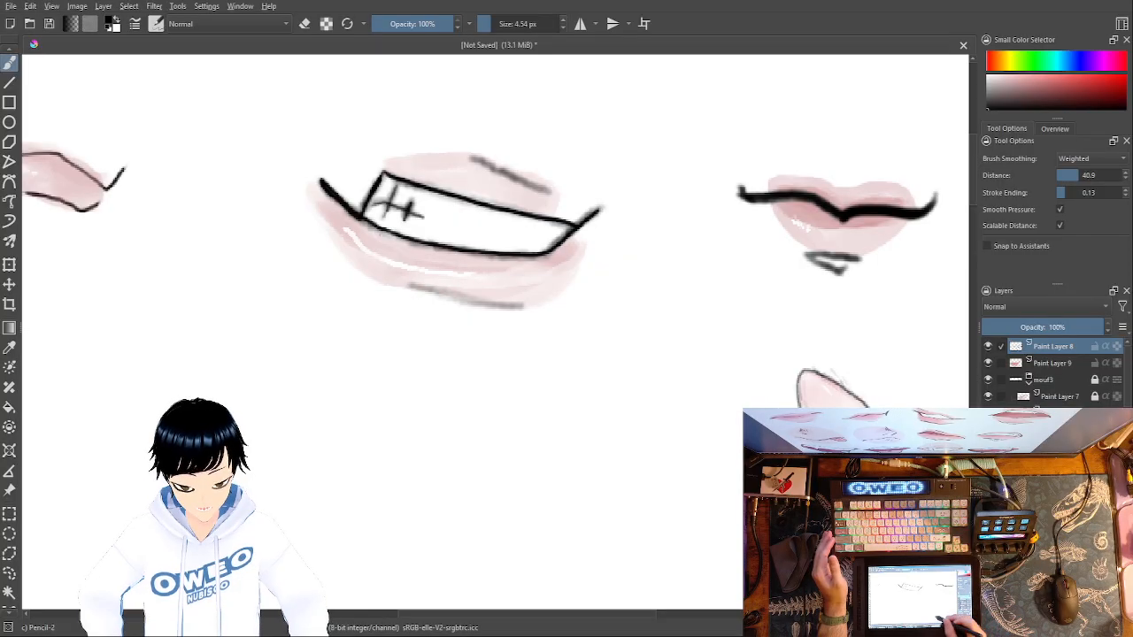
- Group Paint Layer 8 and Paint Layer 9 under the name mouf4 and lock the group
{"action": "left_click_drag", "start_coordinate": [681, 523], "coordinate": [455, 543]}
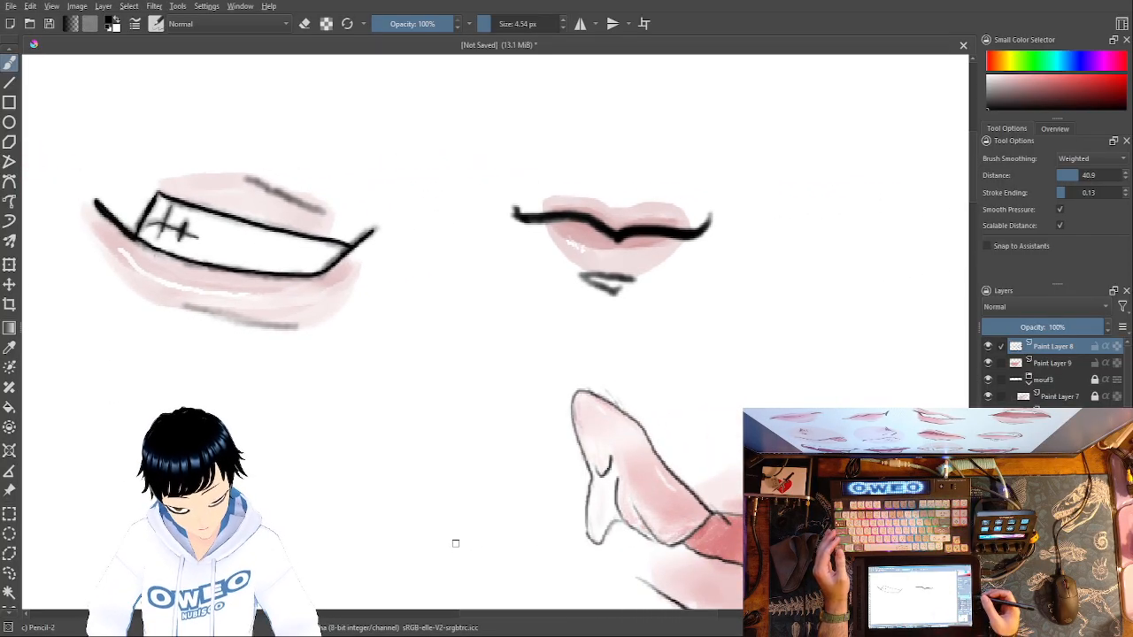
{"action": "key", "text": "minus"}
{"action": "key", "text": "minus"}
{"action": "key", "text": "minus"}
{"action": "key", "text": "minus"}
{"action": "key", "text": "minus"}
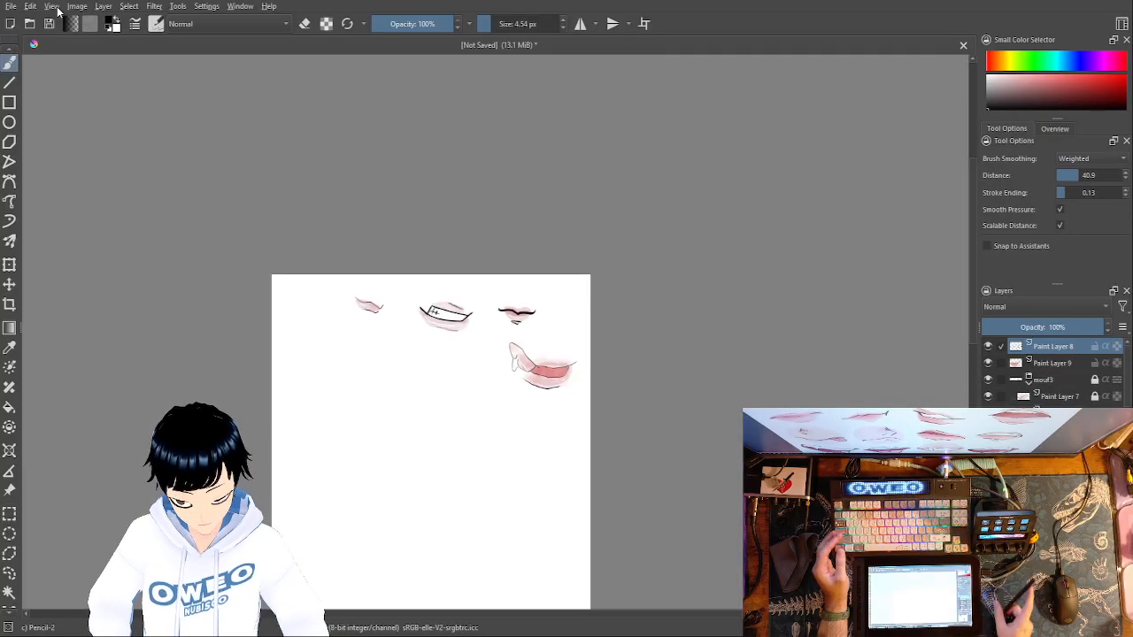
{"action": "key", "text": "m"}
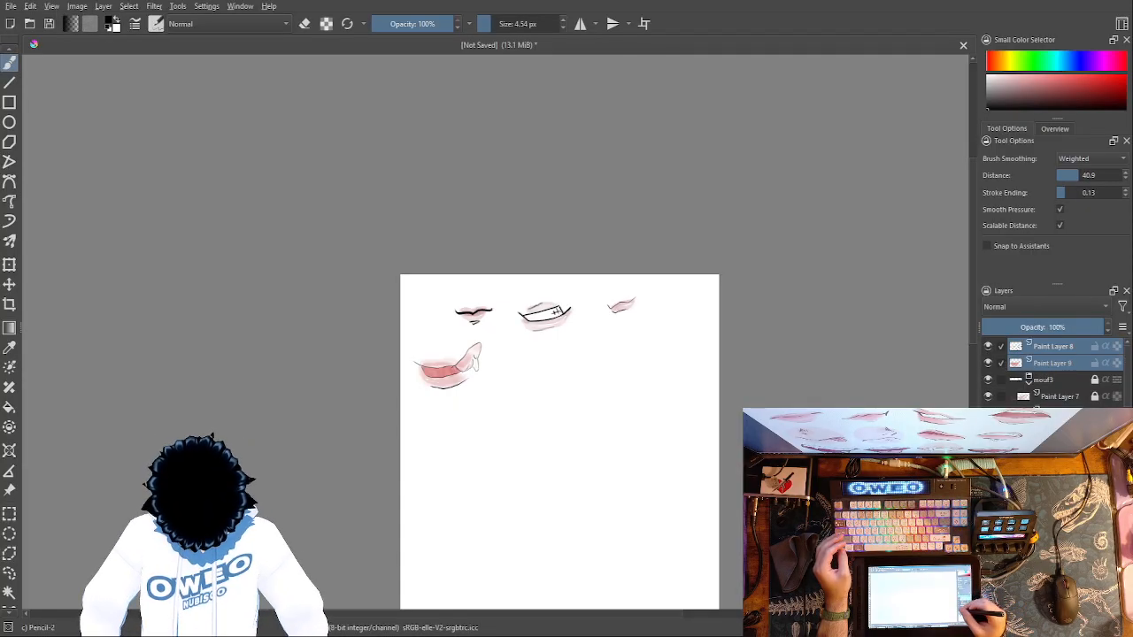
{"action": "key", "text": "ctrl+g"}
{"action": "left_click", "coordinate": [1049, 346]}
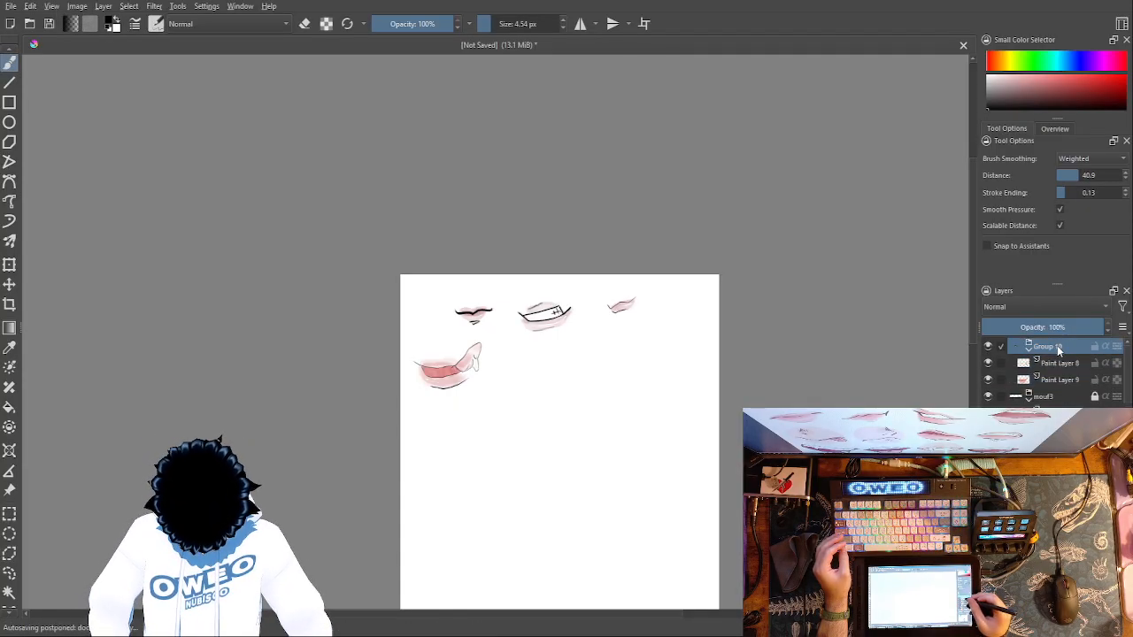
{"action": "double_click", "coordinate": [1058, 347]}
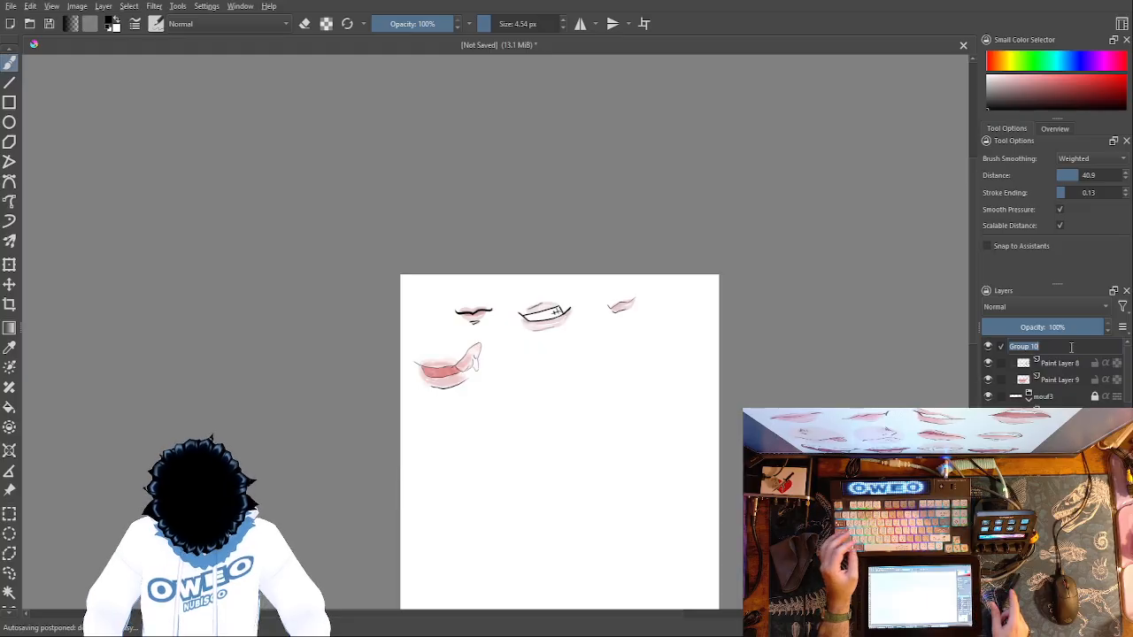
{"action": "type", "text": "mouf"}
{"action": "key", "text": "Return"}
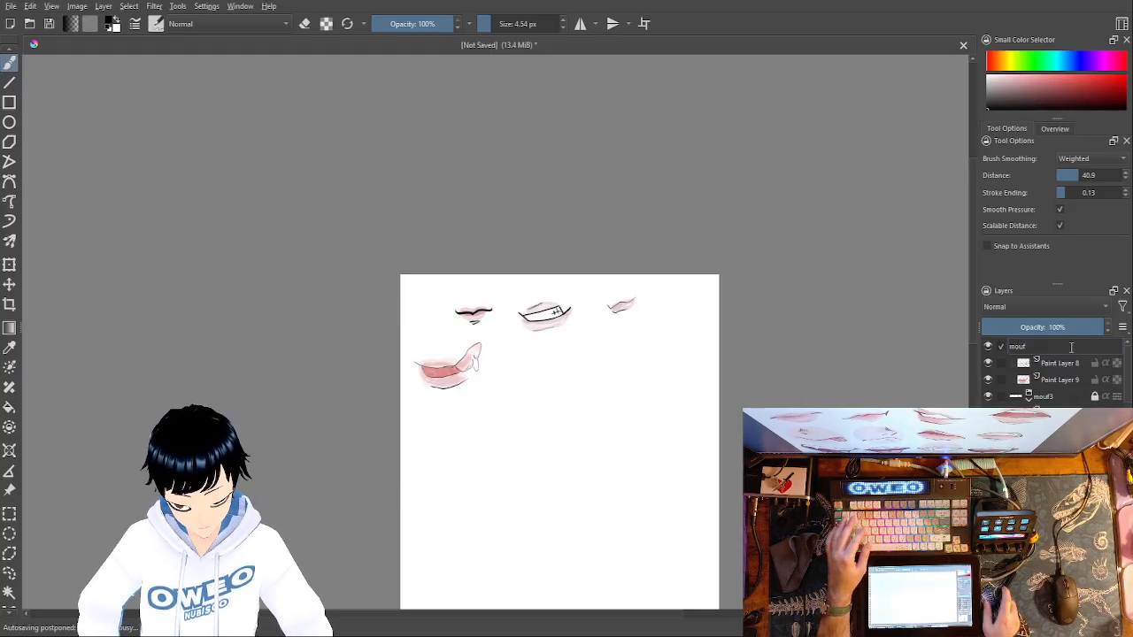
{"action": "type", "text": "4"}
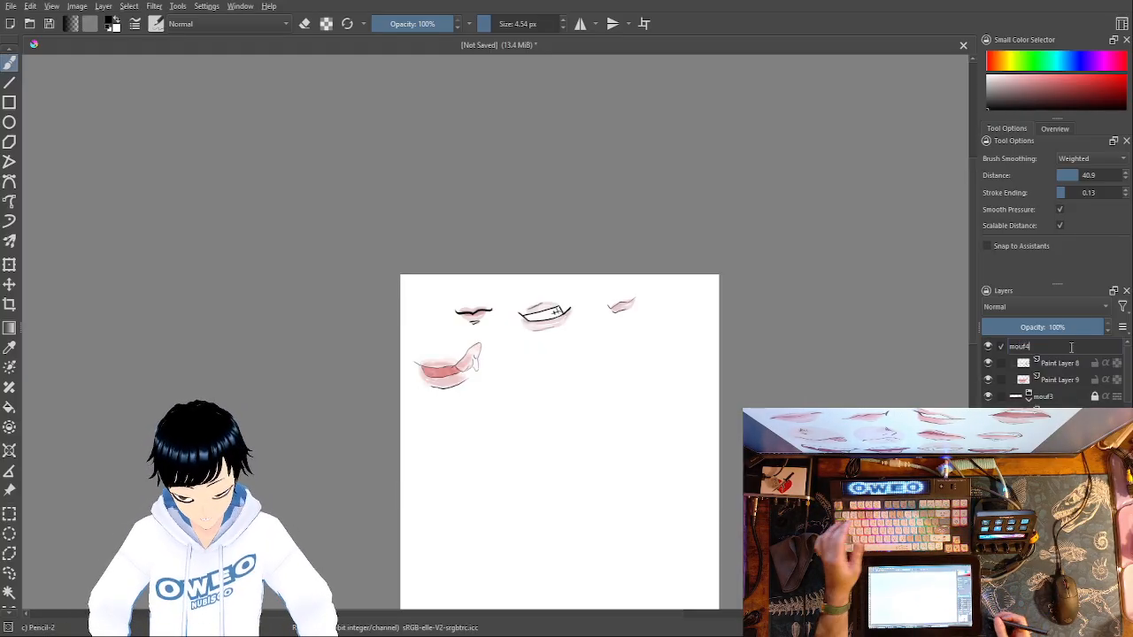
{"action": "key", "text": "Return"}
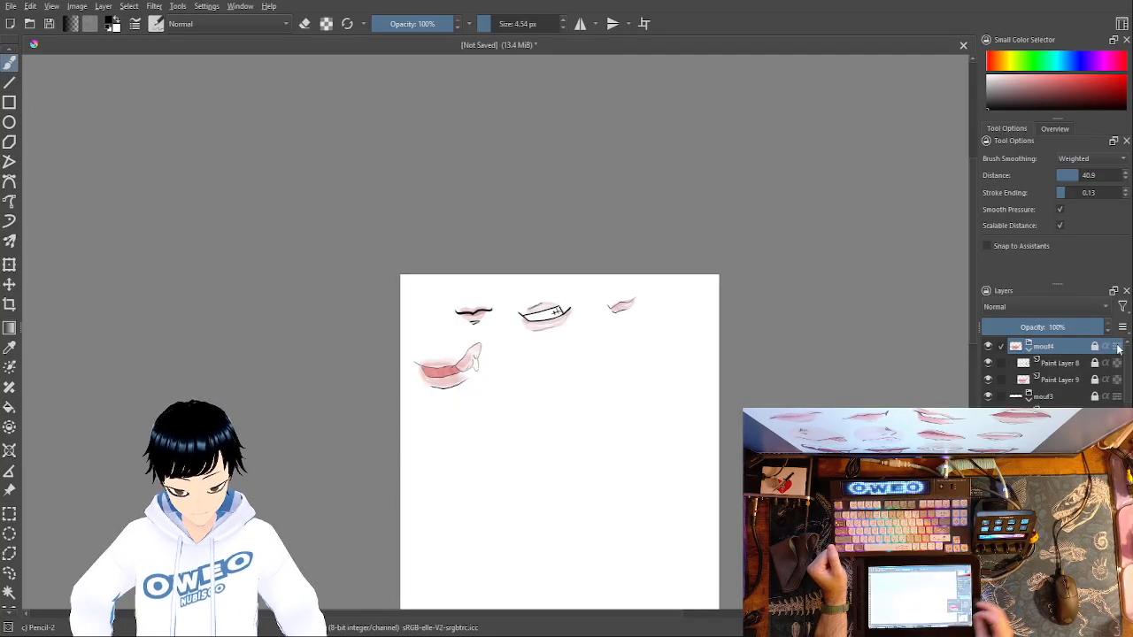
- Compare the four mouths by repeatedly switching the canvas between mirrored and normal view
{"action": "key", "text": "m"}
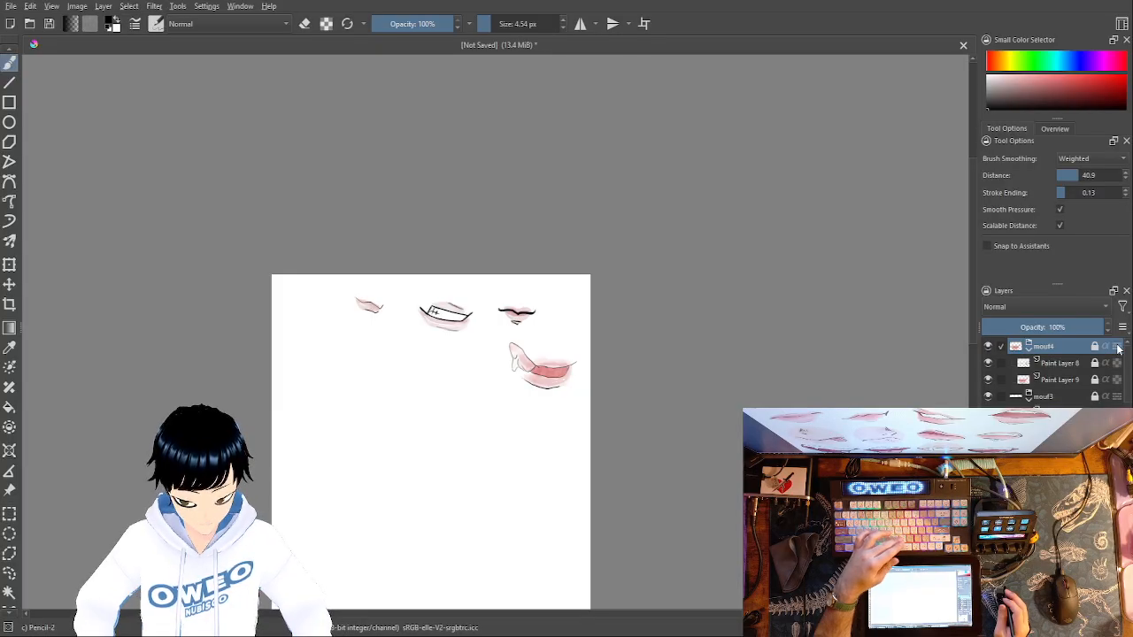
{"action": "key", "text": "m"}
{"action": "key", "text": "m"}
{"action": "key", "text": "m"}
{"action": "key", "text": "m"}
{"action": "key", "text": "m"}
{"action": "key", "text": "m"}
{"action": "key", "text": "m"}
{"action": "key", "text": "m"}
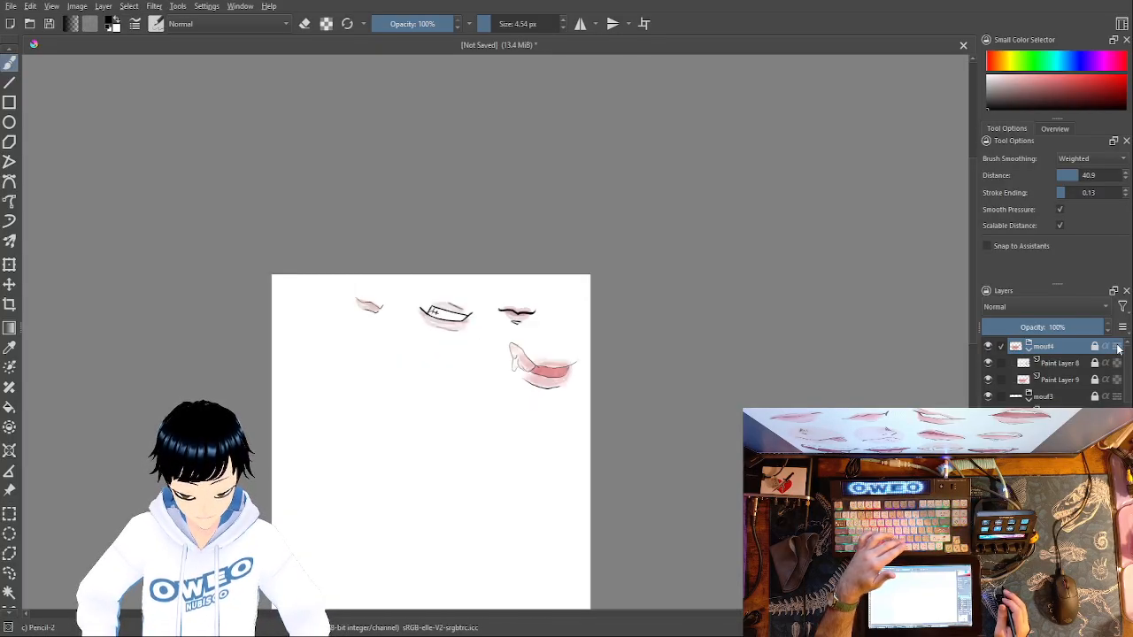
{"action": "key", "text": "m"}
{"action": "key", "text": "m"}
{"action": "key", "text": "m"}
{"action": "key", "text": "m"}
{"action": "key", "text": "m"}
{"action": "key", "text": "m"}
{"action": "key", "text": "m"}
{"action": "key", "text": "m"}
{"action": "key", "text": "m"}
{"action": "key", "text": "m"}
{"action": "key", "text": "m"}
{"action": "key", "text": "m"}
{"action": "key", "text": "m"}
{"action": "key", "text": "m"}
{"action": "key", "text": "m"}
{"action": "key", "text": "m"}
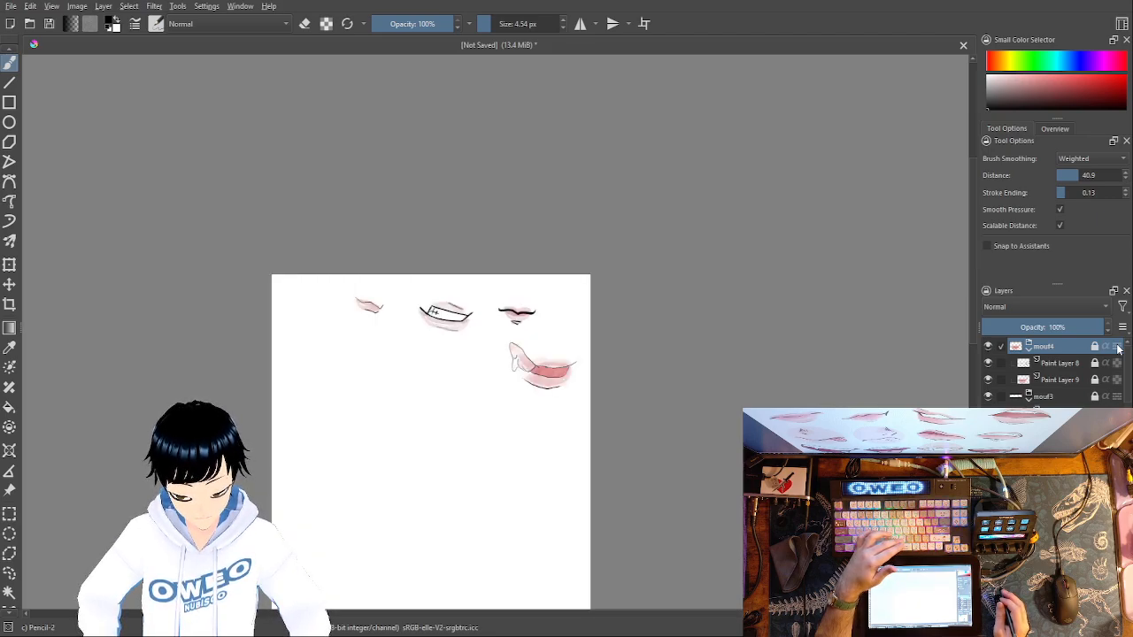
{"action": "key", "text": "m"}
{"action": "key", "text": "m"}
{"action": "key", "text": "m"}
{"action": "key", "text": "m"}
{"action": "key", "text": "m"}
{"action": "key", "text": "m"}
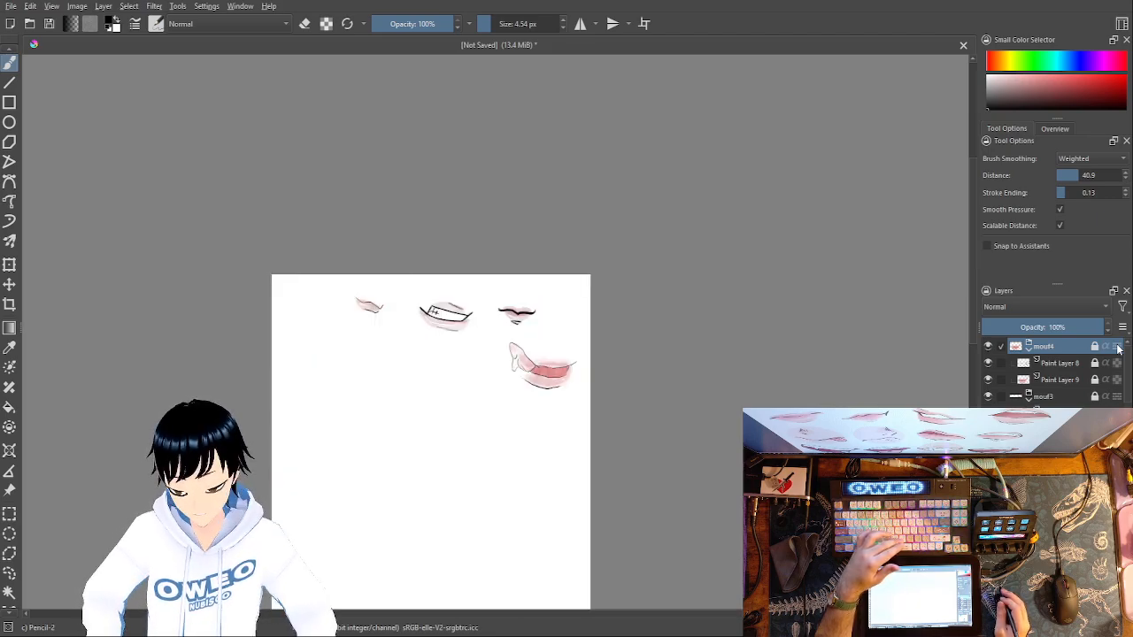
{"action": "key", "text": "m"}
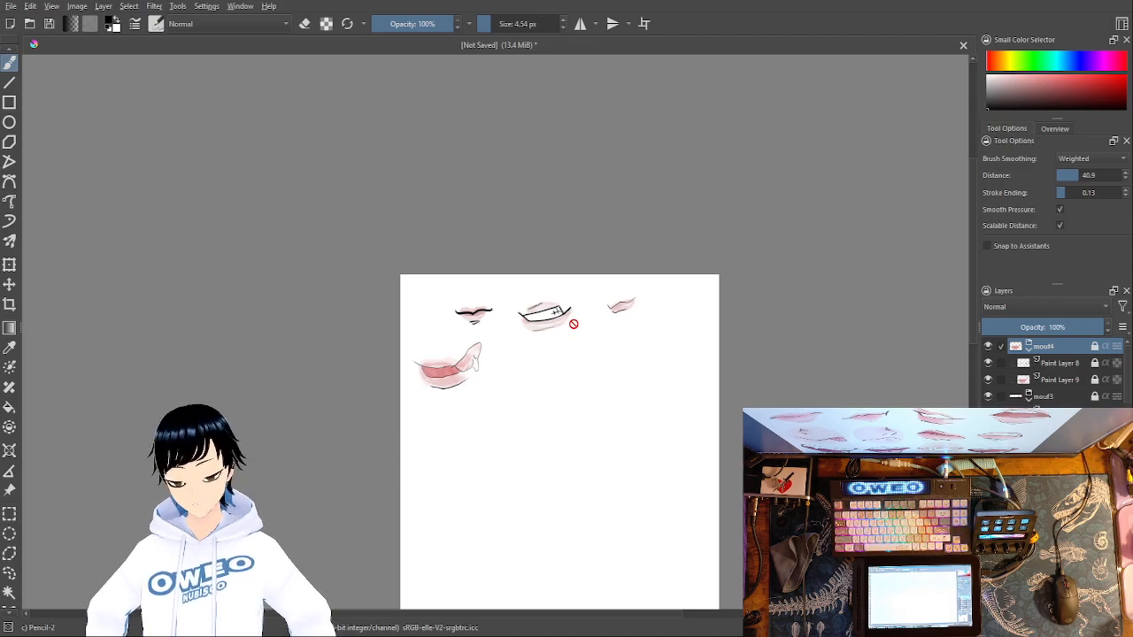
- Add a new paint layer above the mouf4 group for the next mouth
{"action": "key", "text": "Insert"}
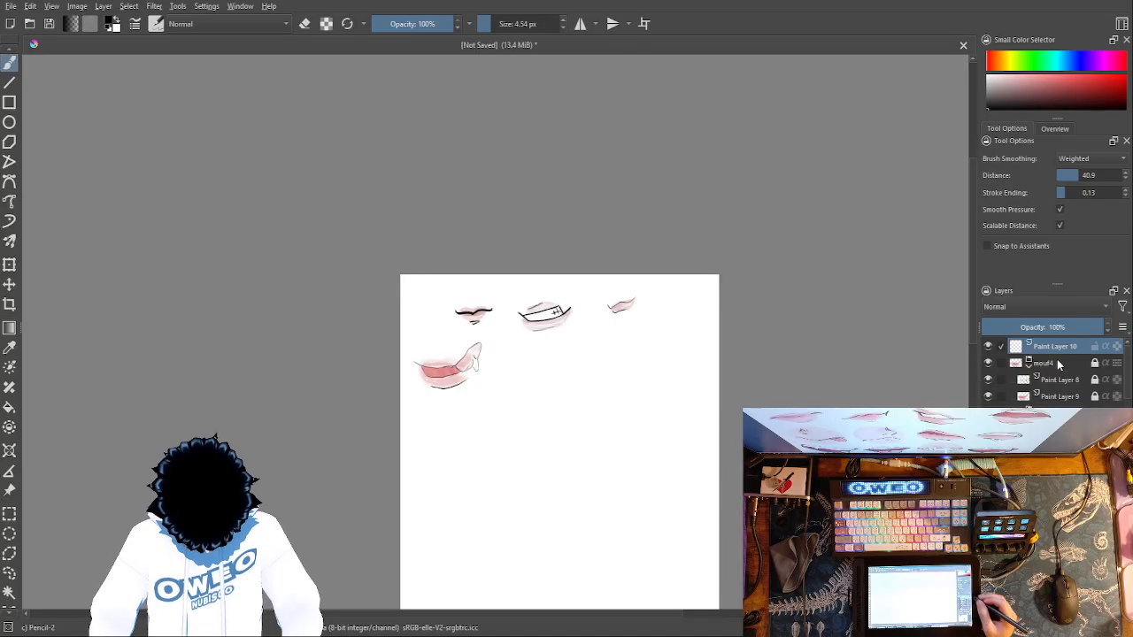
{"action": "key", "text": "ctrl+plus"}
{"action": "key", "text": "ctrl+plus"}
{"action": "key", "text": "ctrl+plus"}
{"action": "key", "text": "ctrl+plus"}
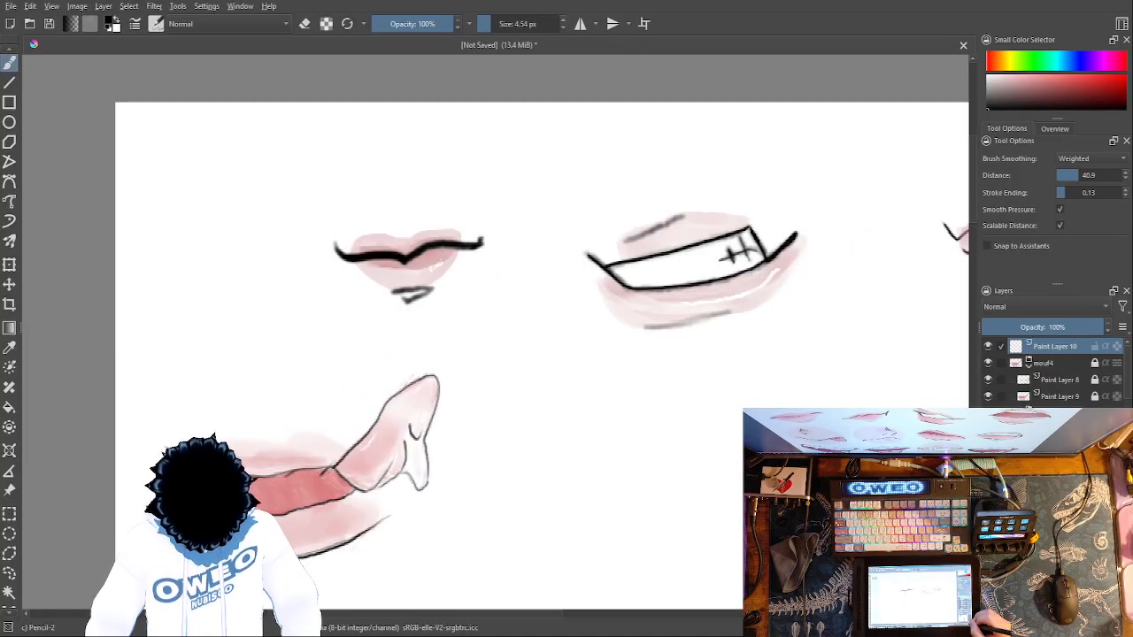
{"action": "key", "text": "ctrl+minus"}
{"action": "key", "text": "ctrl+minus"}
{"action": "key", "text": "ctrl+minus"}
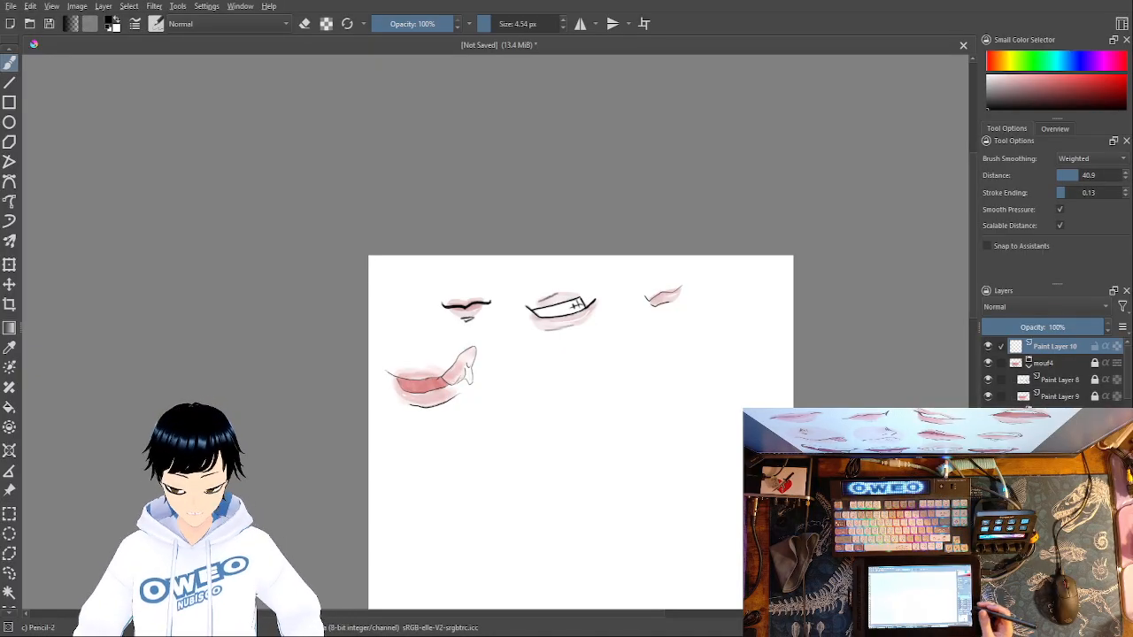
- Try sketching a long, thin mouth outline with one upswept end beside the fourth mouth, and undo it
{"action": "right_click", "coordinate": [596, 416]}
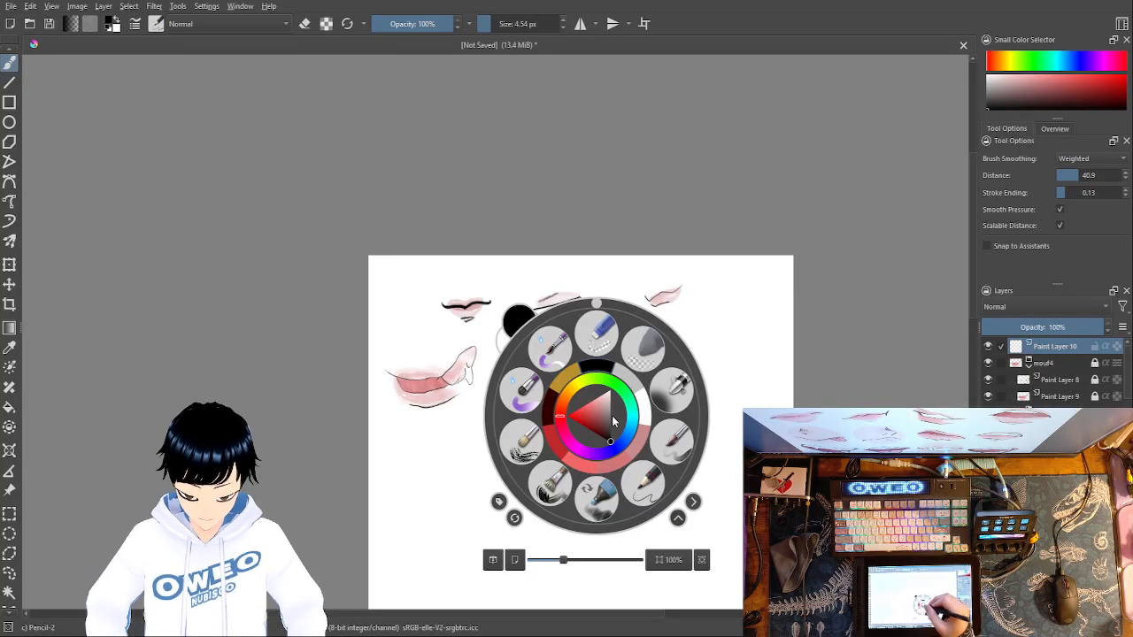
{"action": "right_click", "coordinate": [602, 363]}
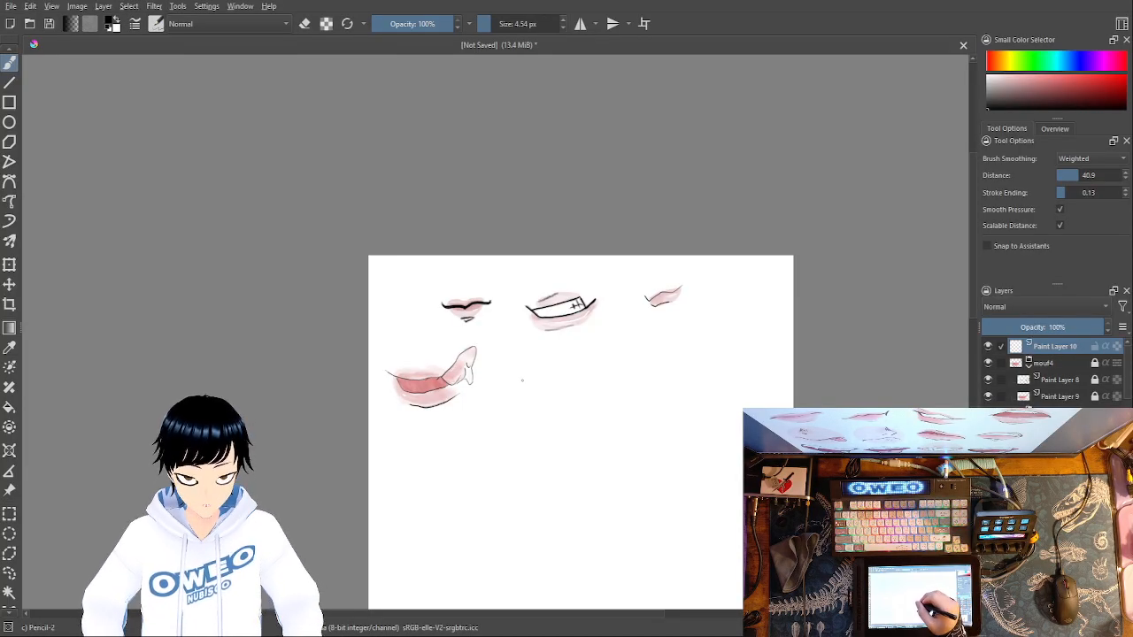
{"action": "mouse_move", "coordinate": [516, 389]}
{"action": "left_mouse_down"}
{"action": "mouse_move", "coordinate": [578, 361]}
{"action": "mouse_move", "coordinate": [632, 379]}
{"action": "mouse_move", "coordinate": [777, 335]}
{"action": "mouse_move", "coordinate": [737, 409]}
{"action": "mouse_move", "coordinate": [506, 395]}
{"action": "left_mouse_up"}
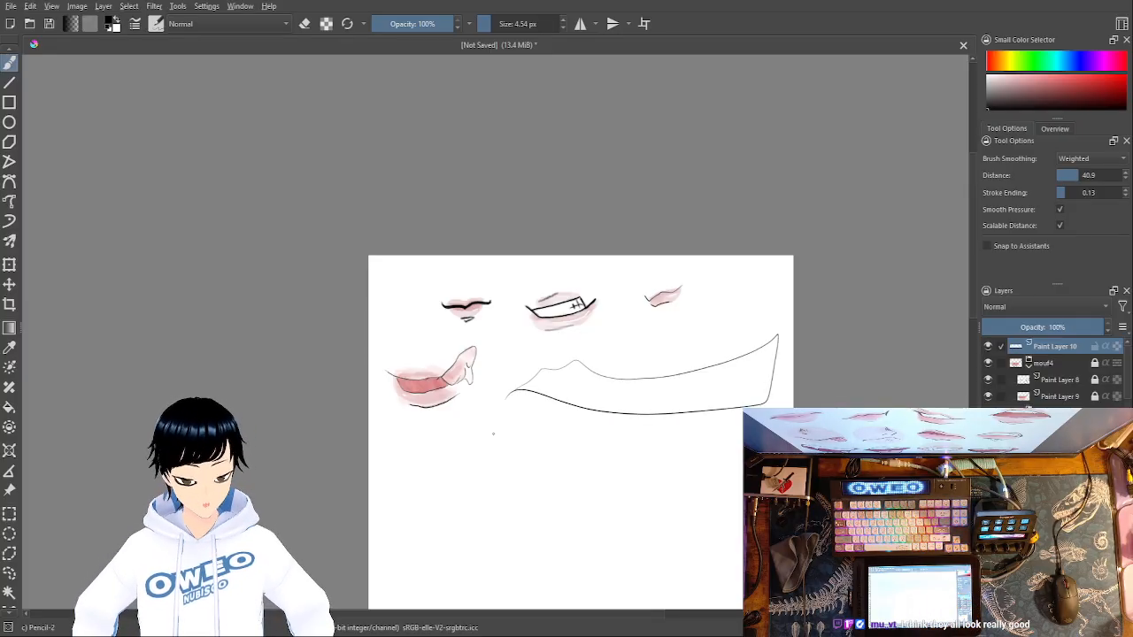
{"action": "key", "text": "ctrl+z"}
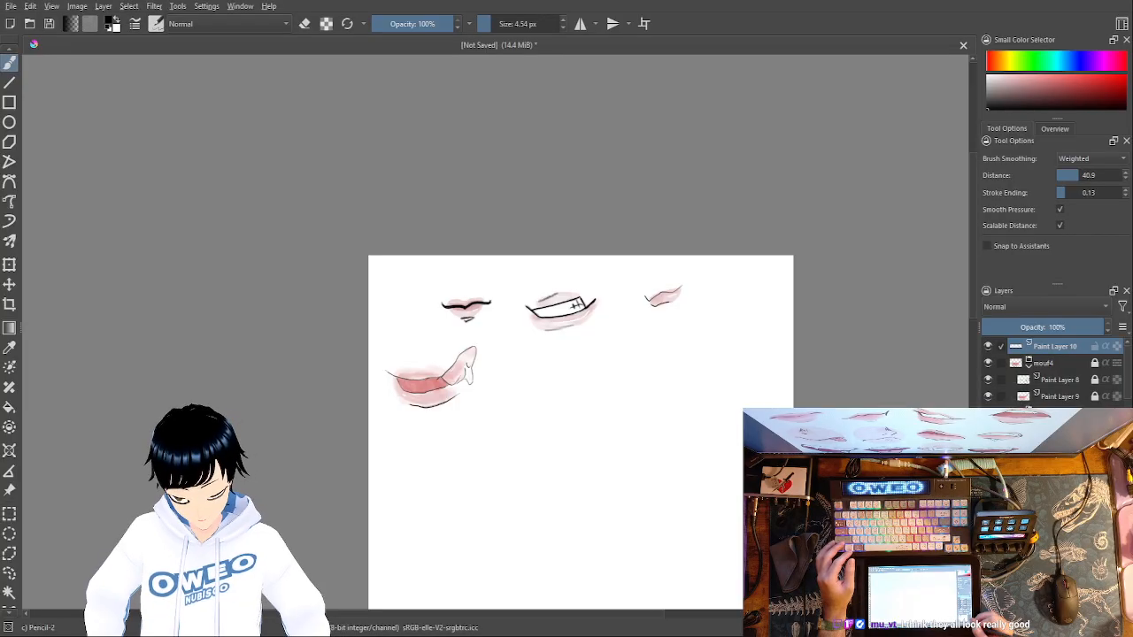
- Try drawing a rising wavy black lip line with a short corner stroke below the second mouth, and undo it
{"action": "key", "text": "ctrl+plus"}
{"action": "key", "text": "ctrl+plus"}
{"action": "key", "text": "ctrl+plus"}
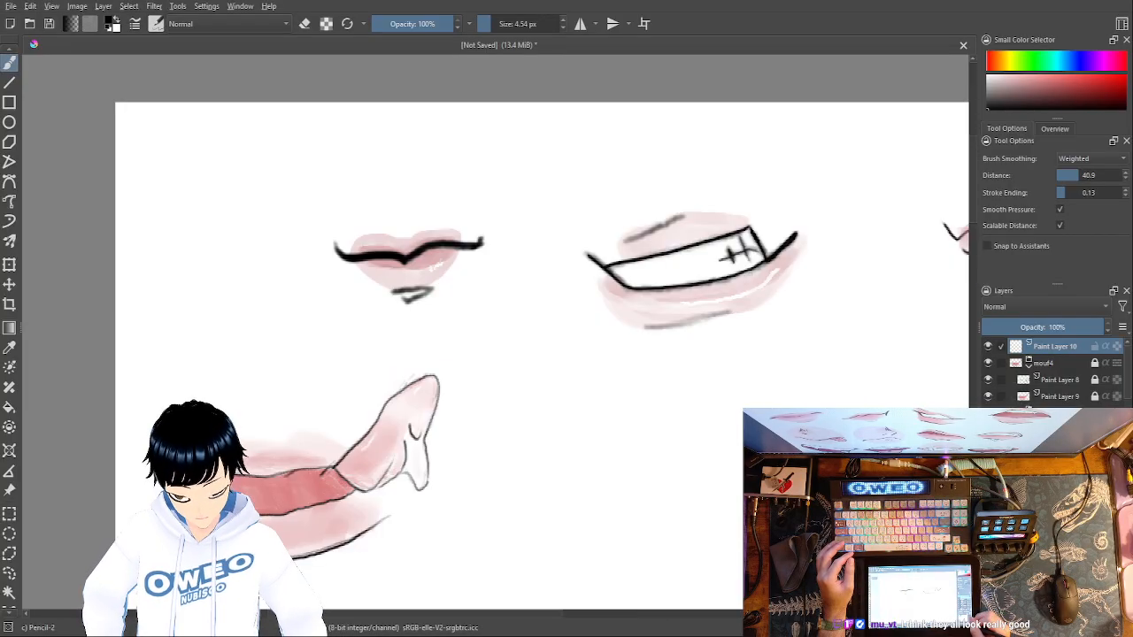
{"action": "mouse_move", "coordinate": [871, 510]}
{"action": "left_mouse_down"}
{"action": "mouse_move", "coordinate": [829, 479]}
{"action": "mouse_move", "coordinate": [546, 415]}
{"action": "mouse_move", "coordinate": [521, 376]}
{"action": "left_mouse_up"}
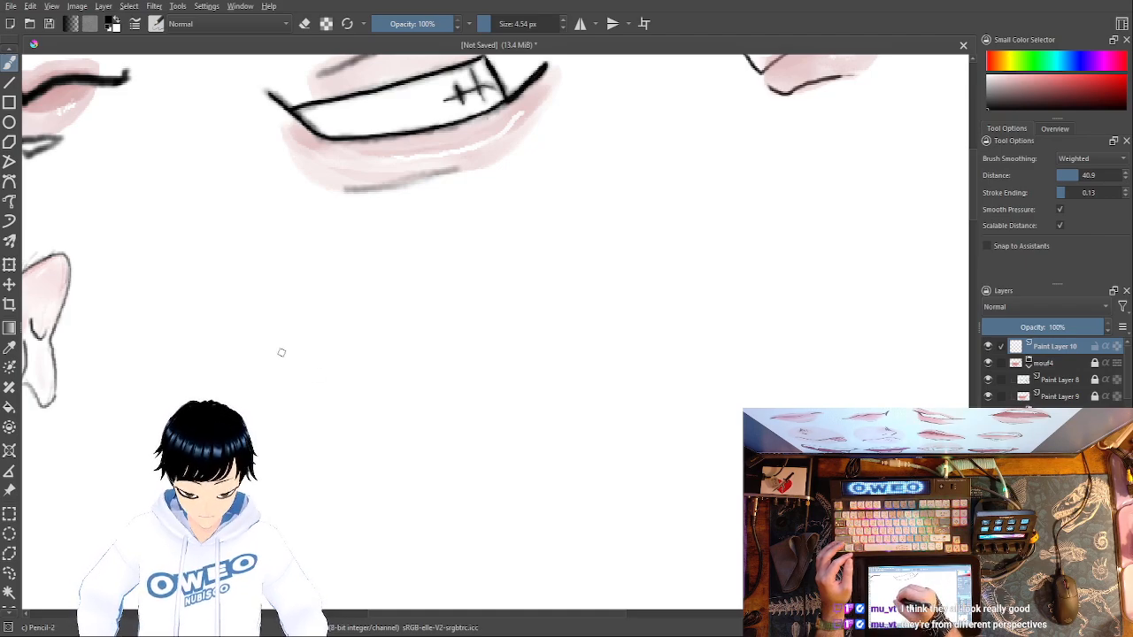
{"action": "mouse_move", "coordinate": [280, 347]}
{"action": "left_mouse_down"}
{"action": "mouse_move", "coordinate": [440, 306]}
{"action": "mouse_move", "coordinate": [481, 314]}
{"action": "mouse_move", "coordinate": [509, 293]}
{"action": "mouse_move", "coordinate": [505, 320]}
{"action": "mouse_move", "coordinate": [524, 274]}
{"action": "left_mouse_up"}
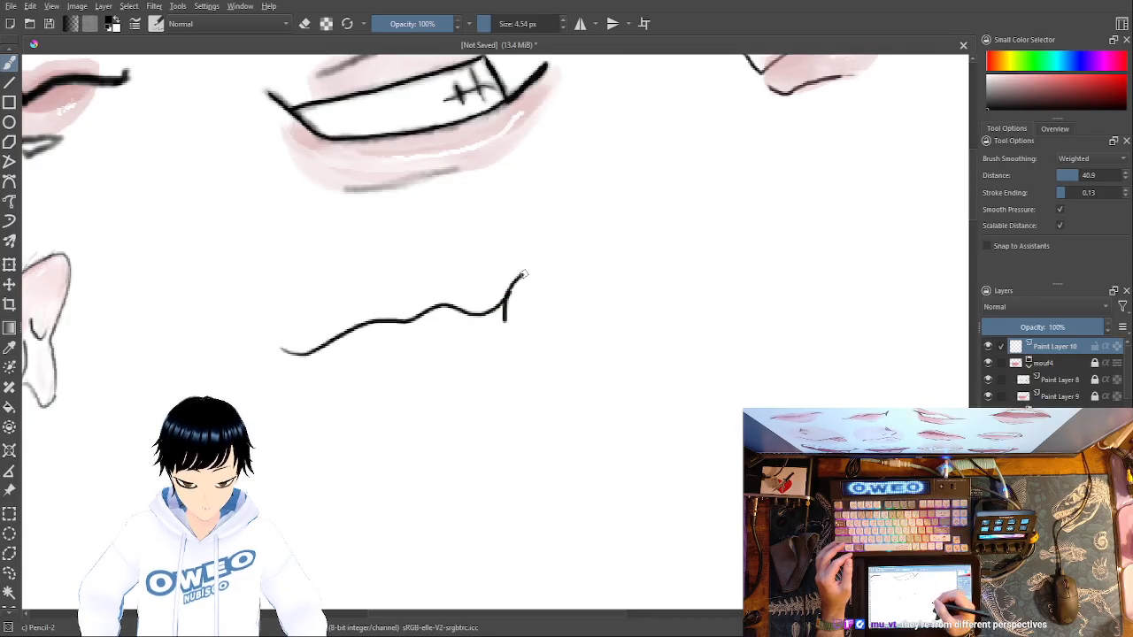
{"action": "key", "text": "ctrl+z"}
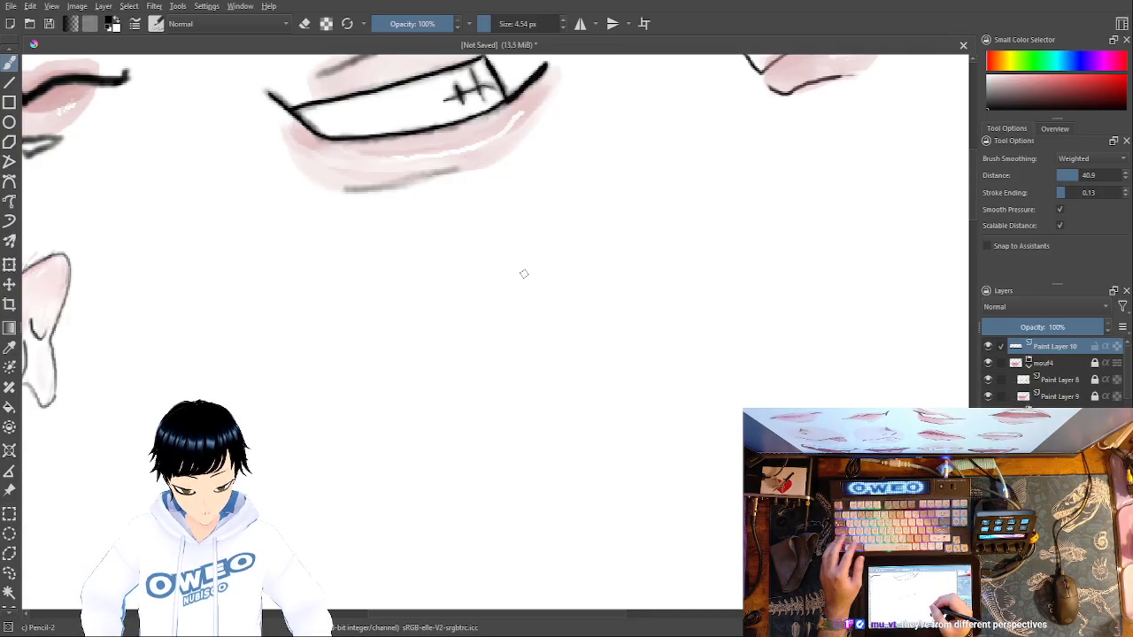
- Try a longer wavy lip line ending in a curved vertical corner stroke below the second mouth, and clear it
{"action": "mouse_move", "coordinate": [274, 373]}
{"action": "left_mouse_down"}
{"action": "mouse_move", "coordinate": [367, 324]}
{"action": "mouse_move", "coordinate": [419, 321]}
{"action": "mouse_move", "coordinate": [459, 298]}
{"action": "mouse_move", "coordinate": [536, 298]}
{"action": "mouse_move", "coordinate": [554, 277]}
{"action": "mouse_move", "coordinate": [558, 333]}
{"action": "left_mouse_up"}
{"action": "left_click_drag", "start_coordinate": [553, 278], "coordinate": [564, 271]}
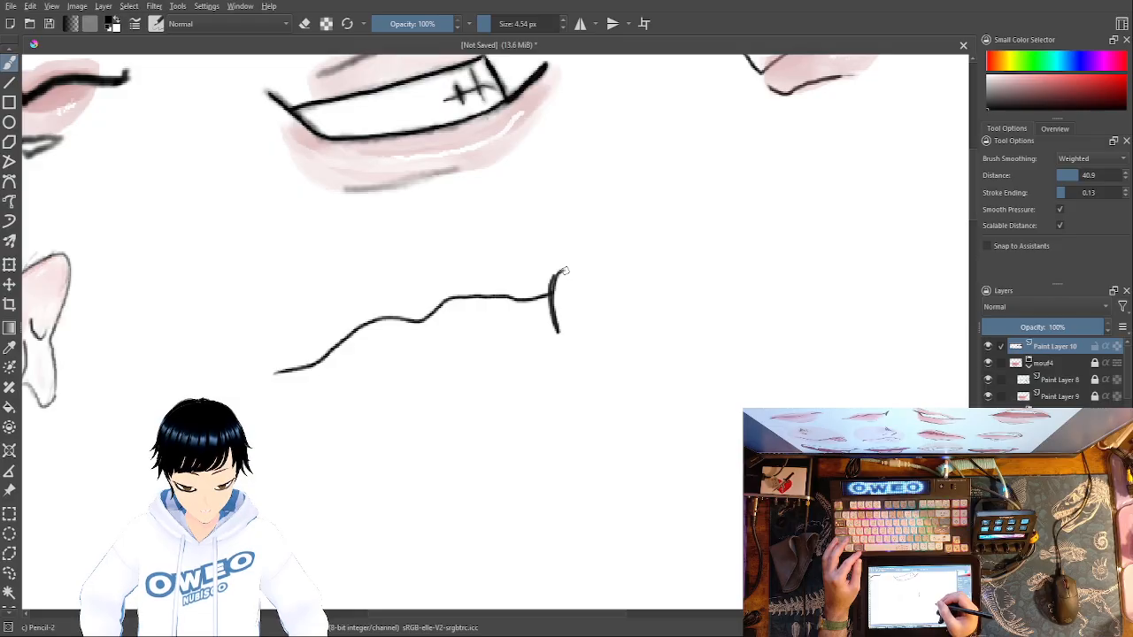
{"action": "key", "text": "Delete"}
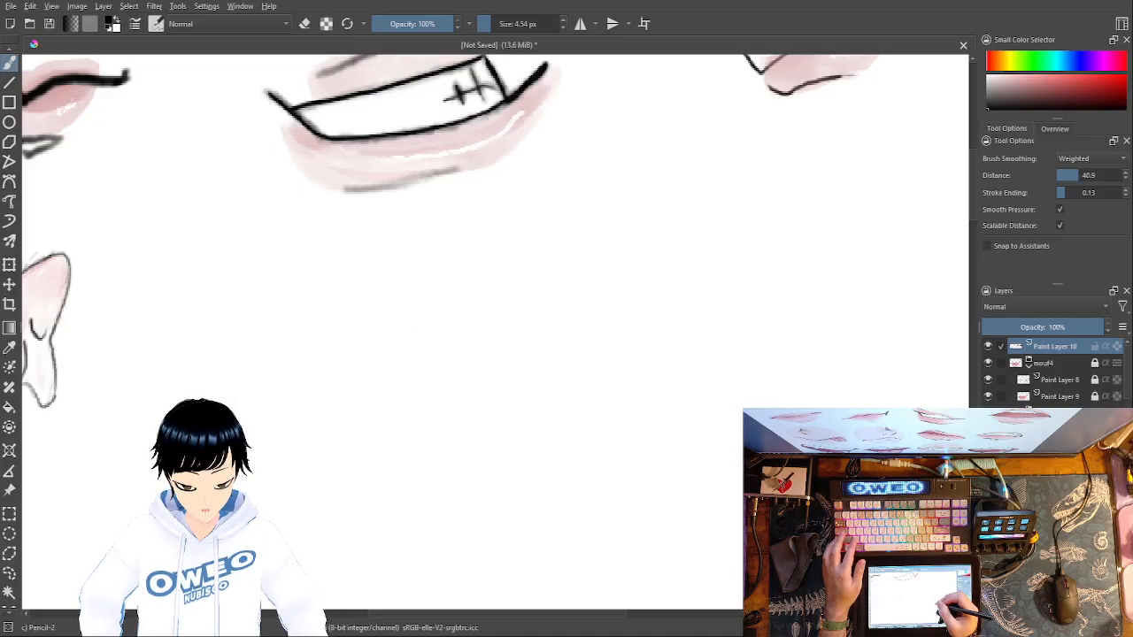
- Try drawing a rising wavy lip line with a curved corner stroke below the second mouth, and undo it
{"action": "mouse_move", "coordinate": [305, 395]}
{"action": "left_mouse_down"}
{"action": "mouse_move", "coordinate": [394, 320]}
{"action": "mouse_move", "coordinate": [519, 313]}
{"action": "mouse_move", "coordinate": [591, 290]}
{"action": "mouse_move", "coordinate": [590, 318]}
{"action": "left_mouse_up"}
{"action": "left_click_drag", "start_coordinate": [612, 255], "coordinate": [592, 331]}
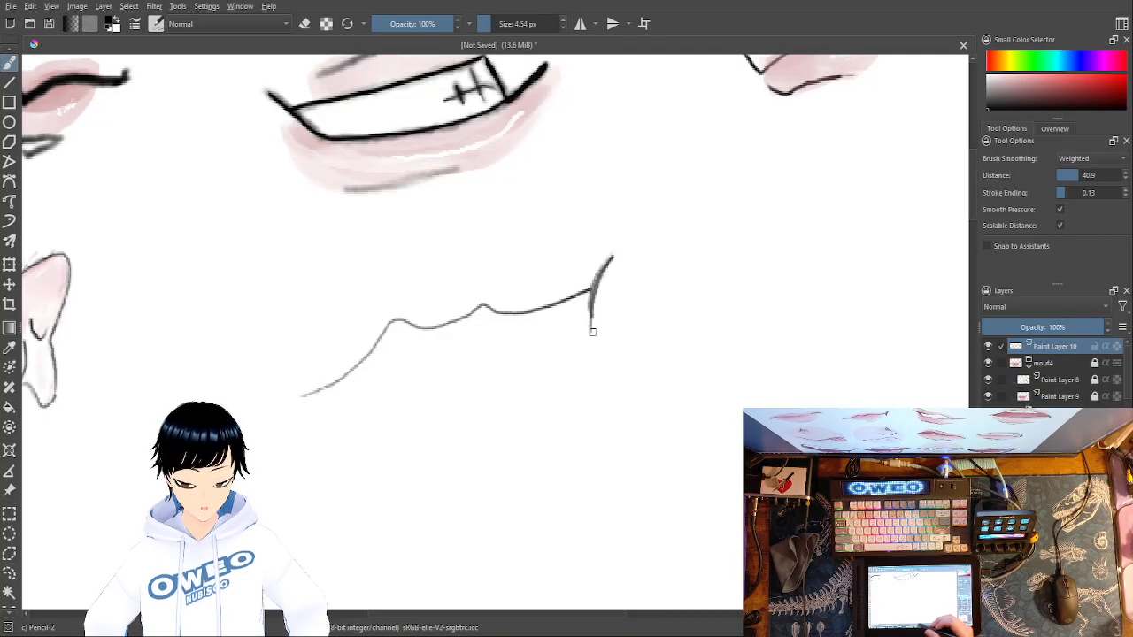
{"action": "mouse_move", "coordinate": [657, 402]}
{"action": "left_mouse_down"}
{"action": "mouse_move", "coordinate": [661, 417]}
{"action": "mouse_move", "coordinate": [957, 432]}
{"action": "mouse_move", "coordinate": [1006, 400]}
{"action": "mouse_move", "coordinate": [931, 423]}
{"action": "mouse_move", "coordinate": [705, 405]}
{"action": "left_mouse_up"}
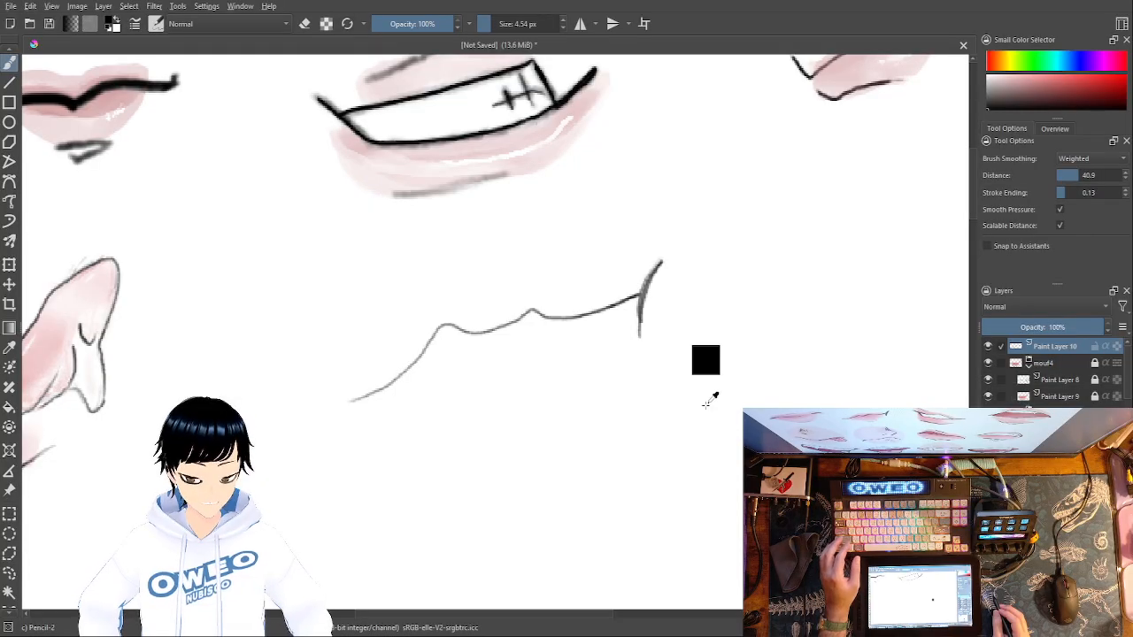
{"action": "key", "text": "ctrl+z"}
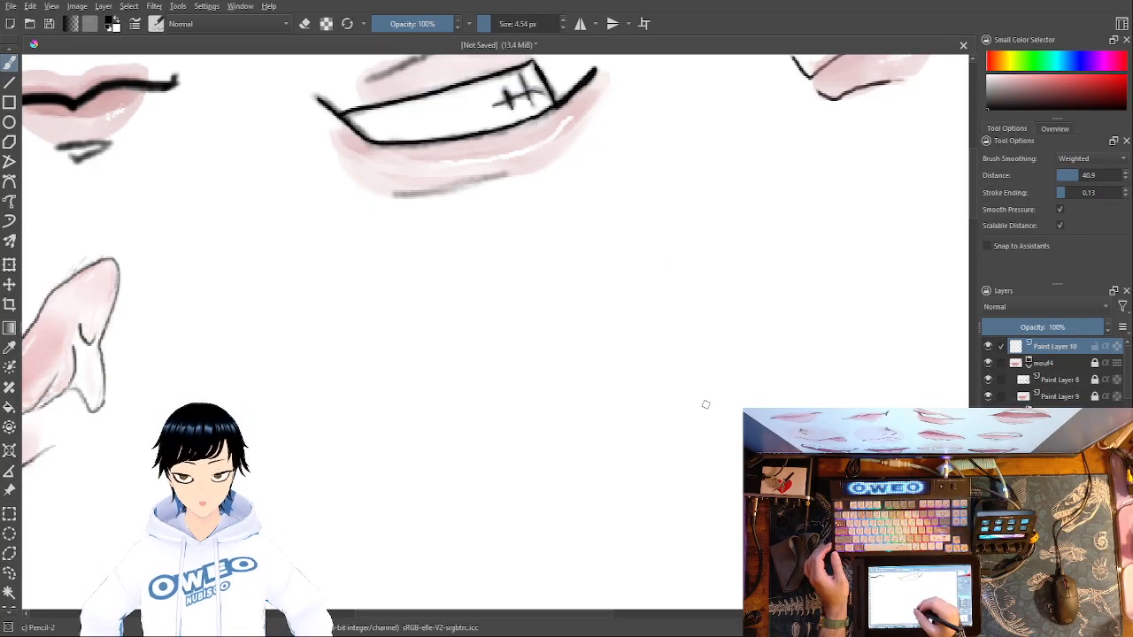
- Try sketching a short arched stroke with a slanted stroke above it below the second mouth, and undo both
{"action": "left_click_drag", "start_coordinate": [463, 431], "coordinate": [520, 409]}
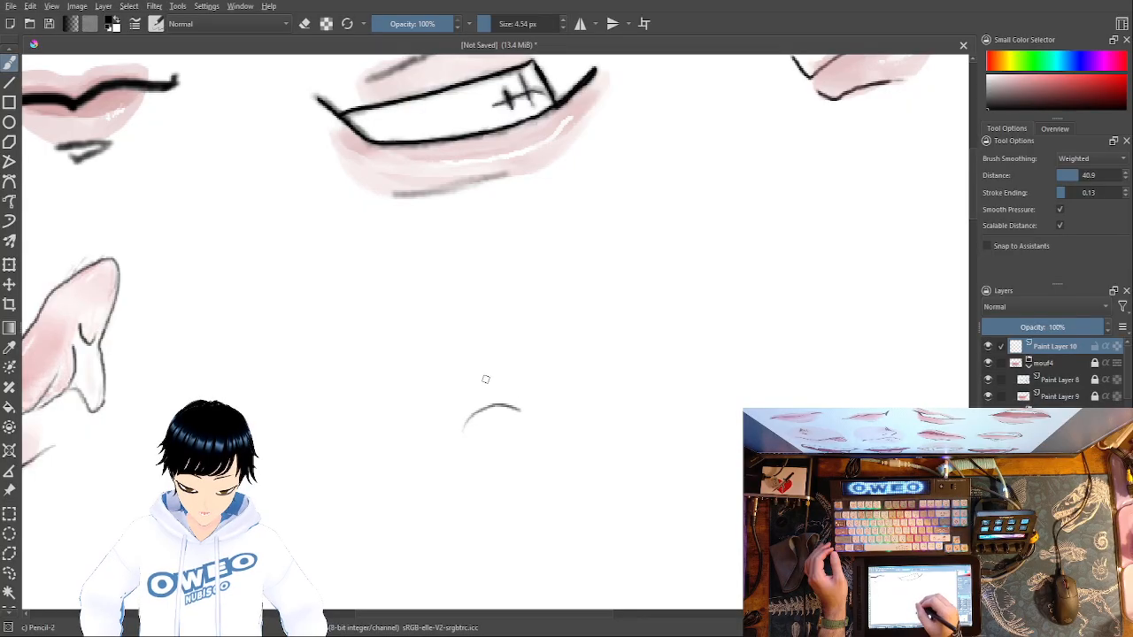
{"action": "left_click_drag", "start_coordinate": [435, 386], "coordinate": [527, 360]}
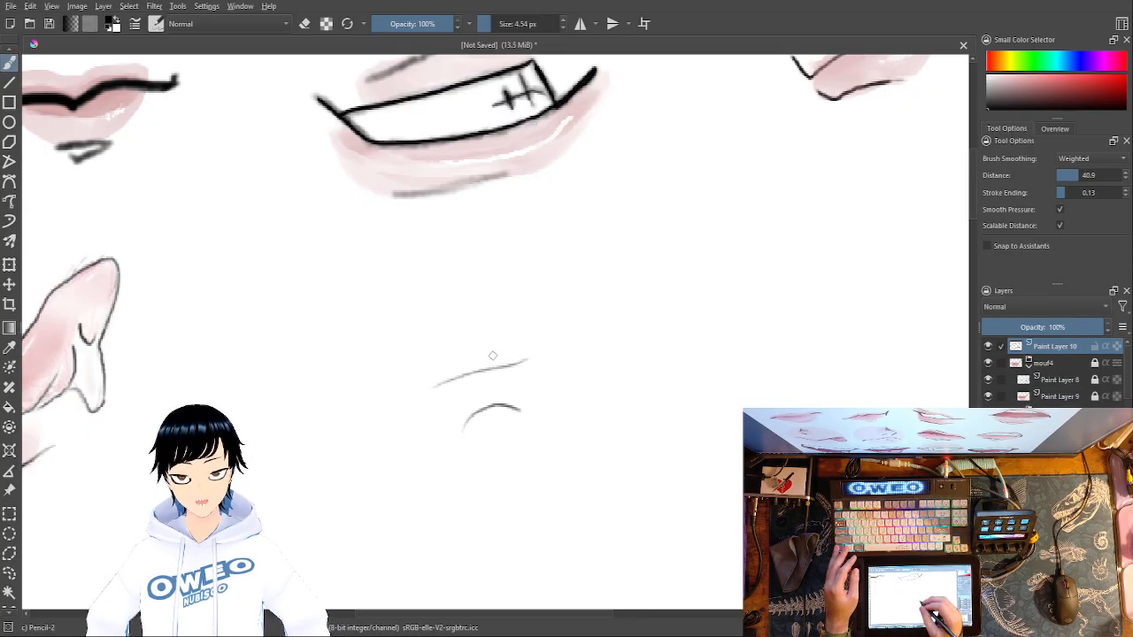
{"action": "key", "text": "ctrl+z"}
{"action": "key", "text": "ctrl+z"}
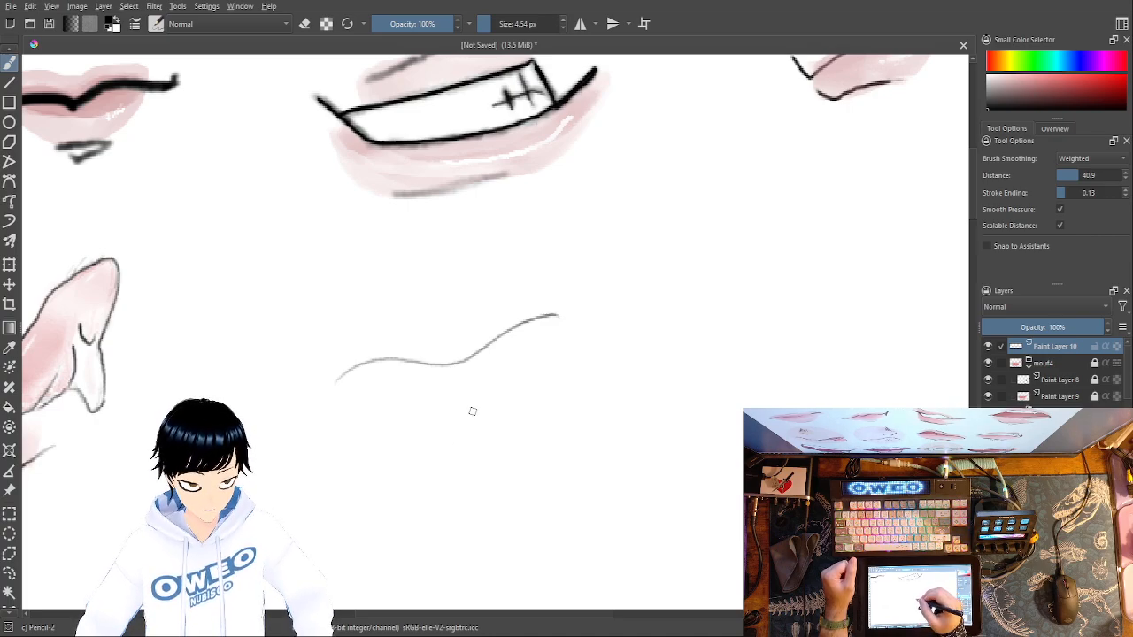
- Draw short muted-red accent strokes above and below the wavy black lip line
{"action": "right_click", "coordinate": [515, 366]}
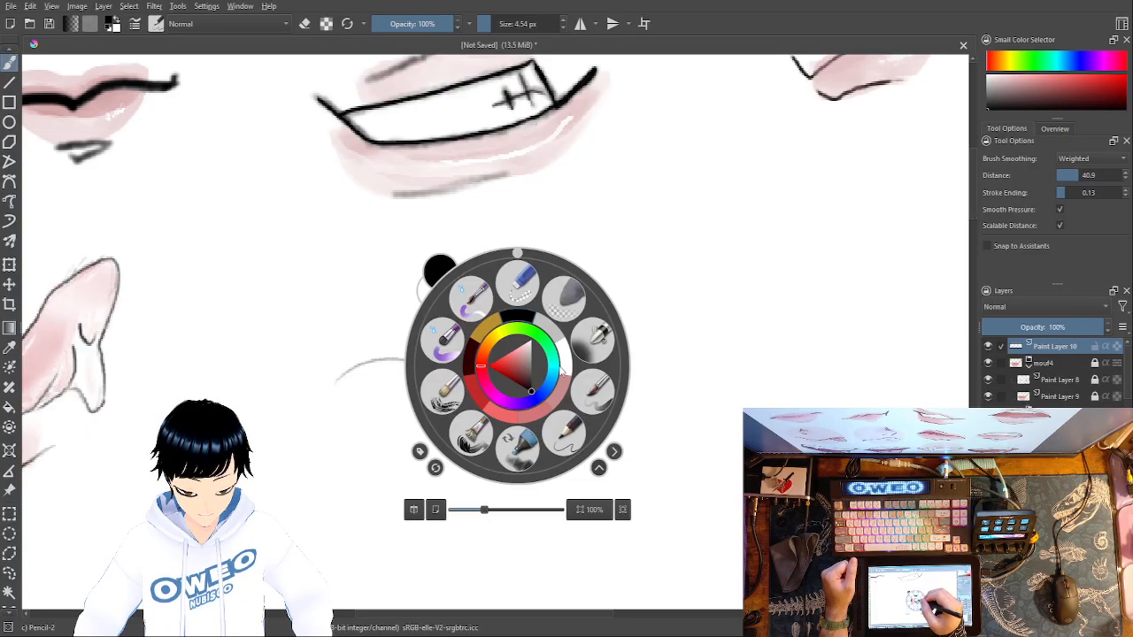
{"action": "left_click", "coordinate": [527, 416]}
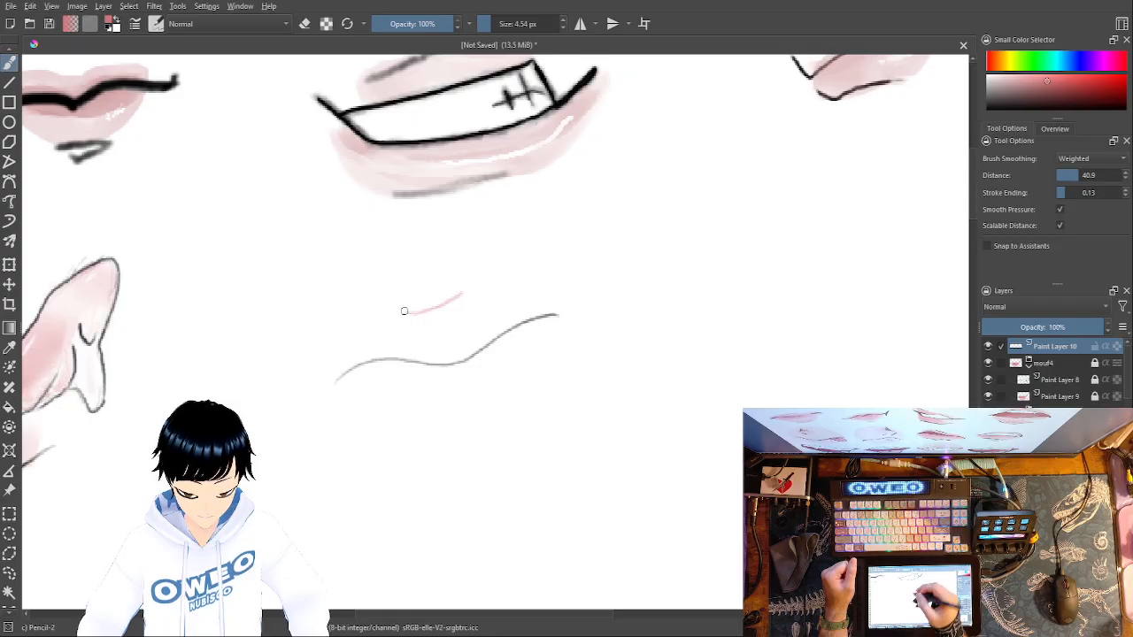
{"action": "left_click_drag", "start_coordinate": [432, 425], "coordinate": [493, 405]}
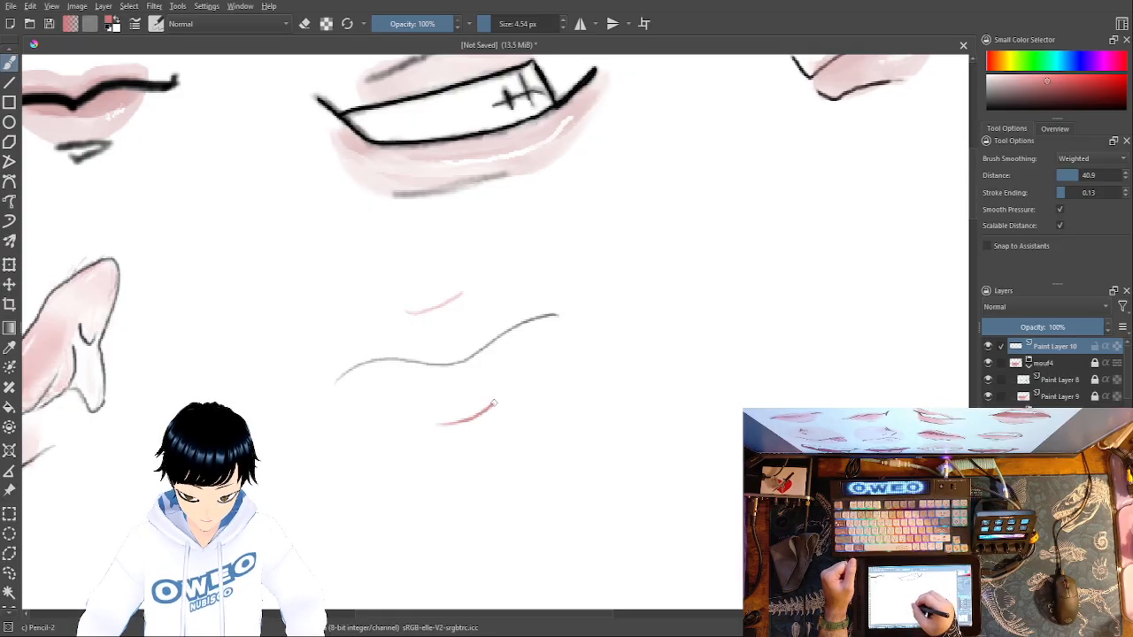
- Add a new paint layer for the lip colour and set the Marker Dry brush to a dusty pink at 43.82 px
{"action": "right_click", "coordinate": [551, 390]}
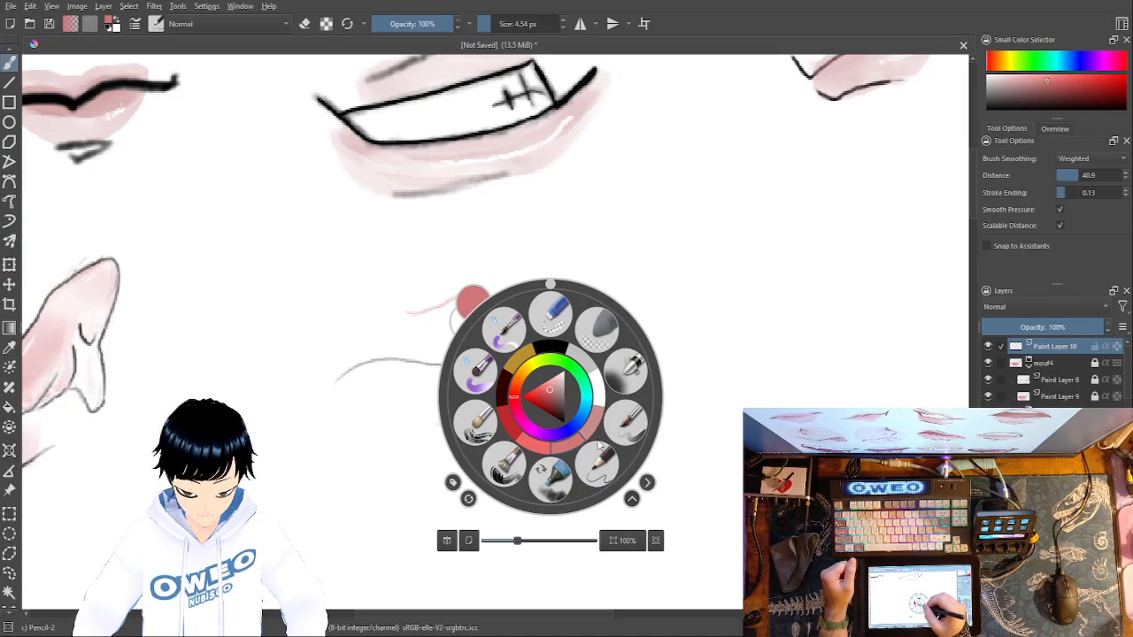
{"action": "left_click", "coordinate": [564, 475]}
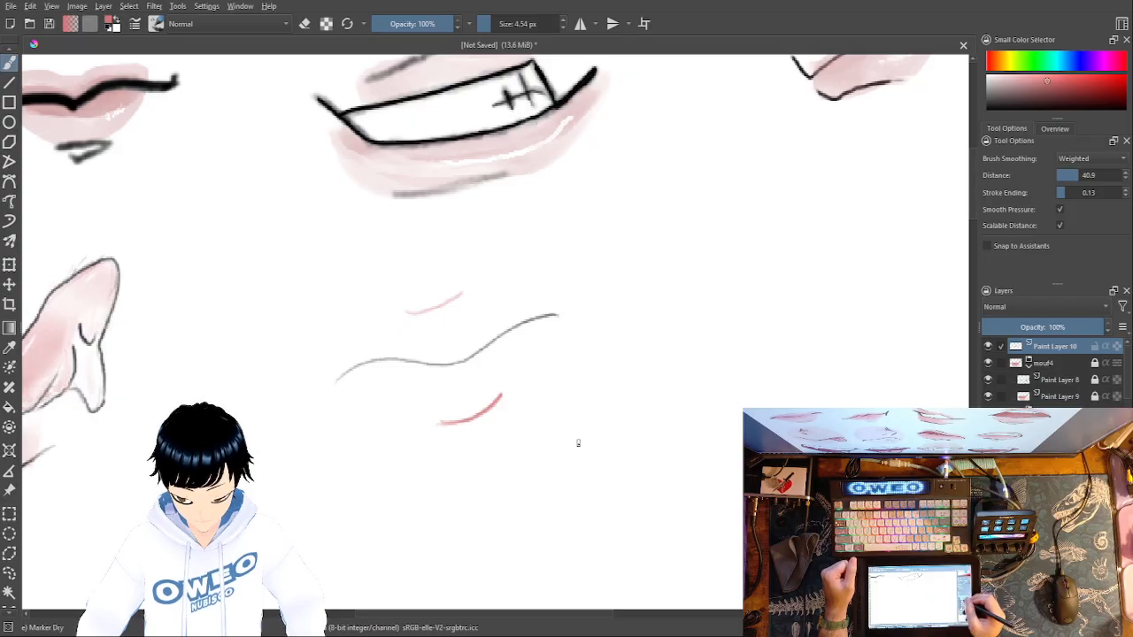
{"action": "key", "text": "Insert"}
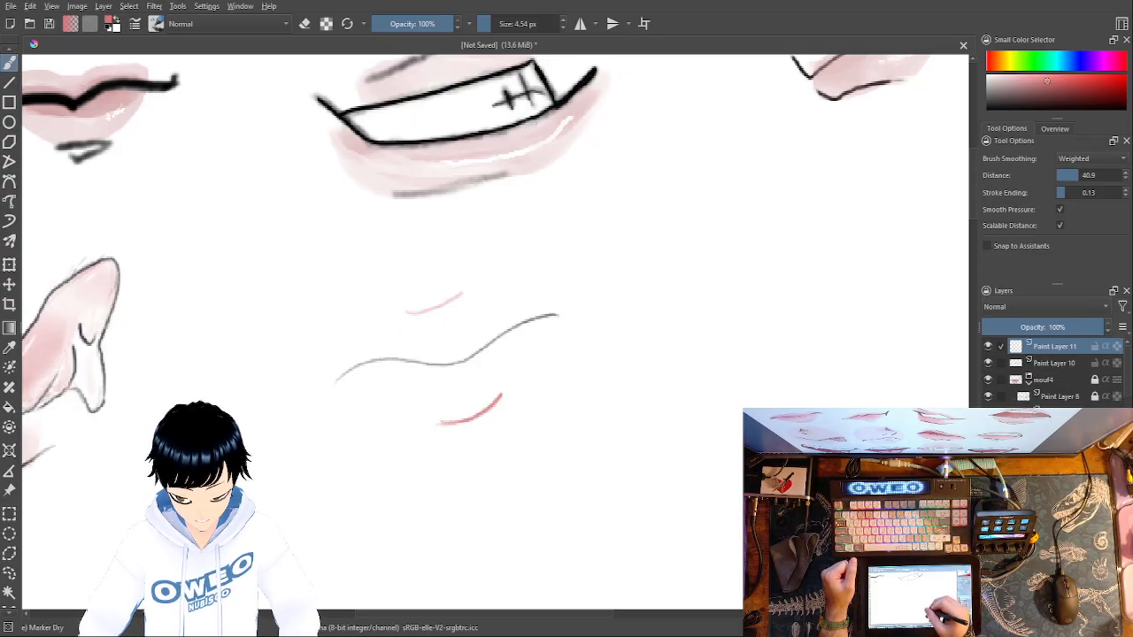
{"action": "right_click", "coordinate": [632, 440]}
{"action": "left_click", "coordinate": [676, 466]}
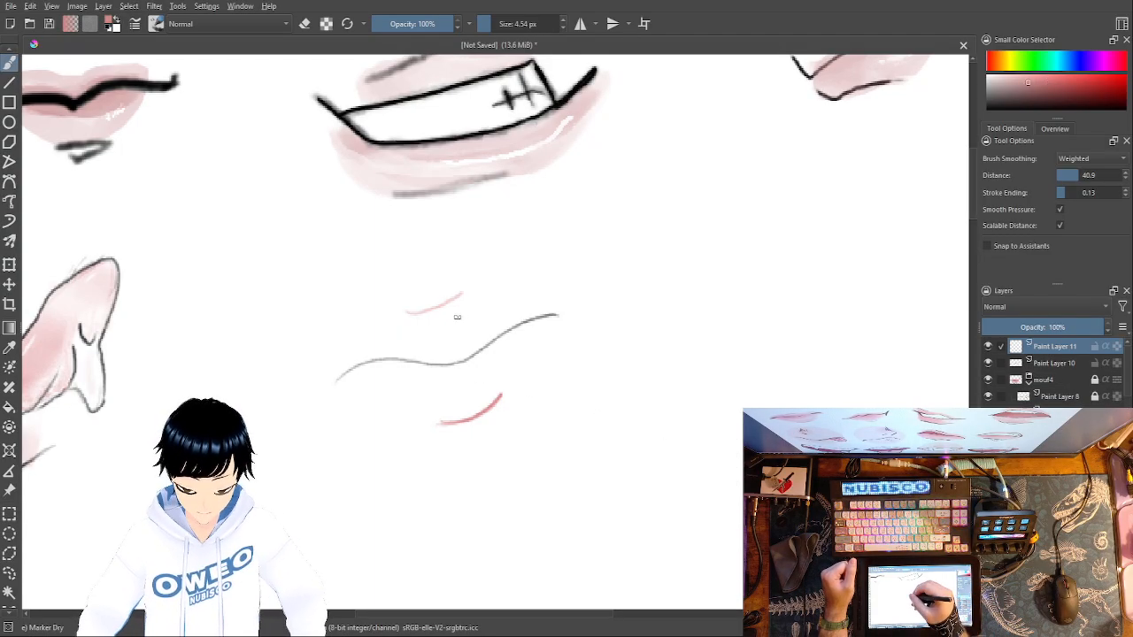
{"action": "left_click_drag", "start_coordinate": [492, 22], "coordinate": [507, 22]}
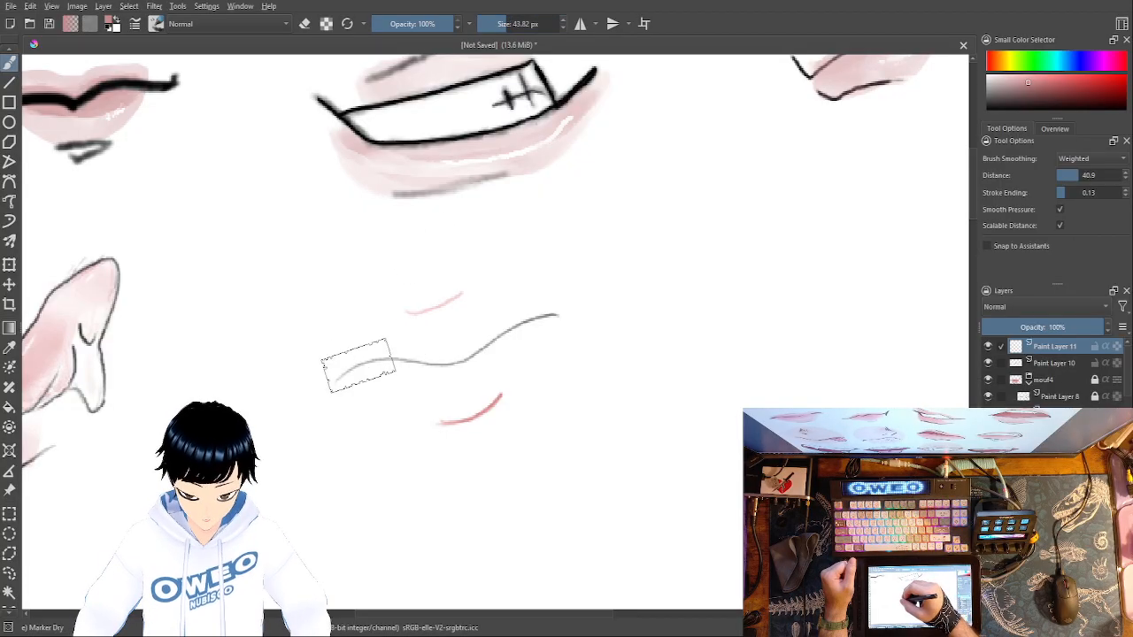
- Build up the upper and lower lips around the wavy line with layered, translucent dusty-pink strokes, keeping the centre darkest
{"action": "mouse_move", "coordinate": [357, 368]}
{"action": "left_mouse_down"}
{"action": "mouse_move", "coordinate": [463, 363]}
{"action": "mouse_move", "coordinate": [528, 317]}
{"action": "left_mouse_up"}
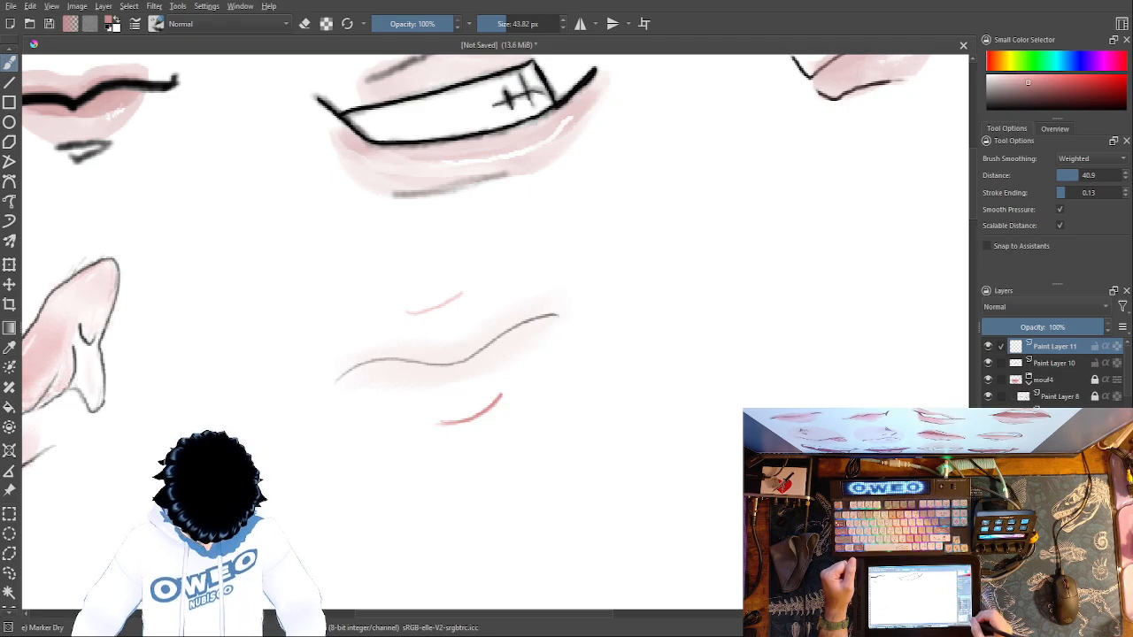
{"action": "key", "text": "ctrl+plus"}
{"action": "key", "text": "ctrl+plus"}
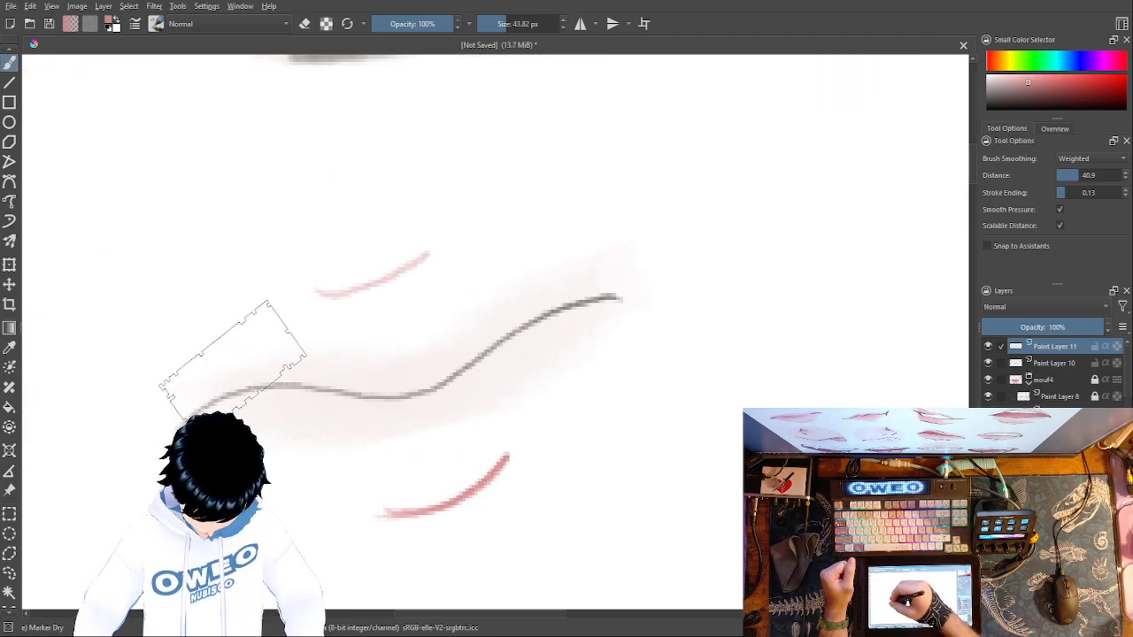
{"action": "mouse_move", "coordinate": [224, 359]}
{"action": "left_mouse_down"}
{"action": "mouse_move", "coordinate": [361, 432]}
{"action": "mouse_move", "coordinate": [439, 434]}
{"action": "mouse_move", "coordinate": [474, 413]}
{"action": "mouse_move", "coordinate": [527, 322]}
{"action": "mouse_move", "coordinate": [491, 290]}
{"action": "left_mouse_up"}
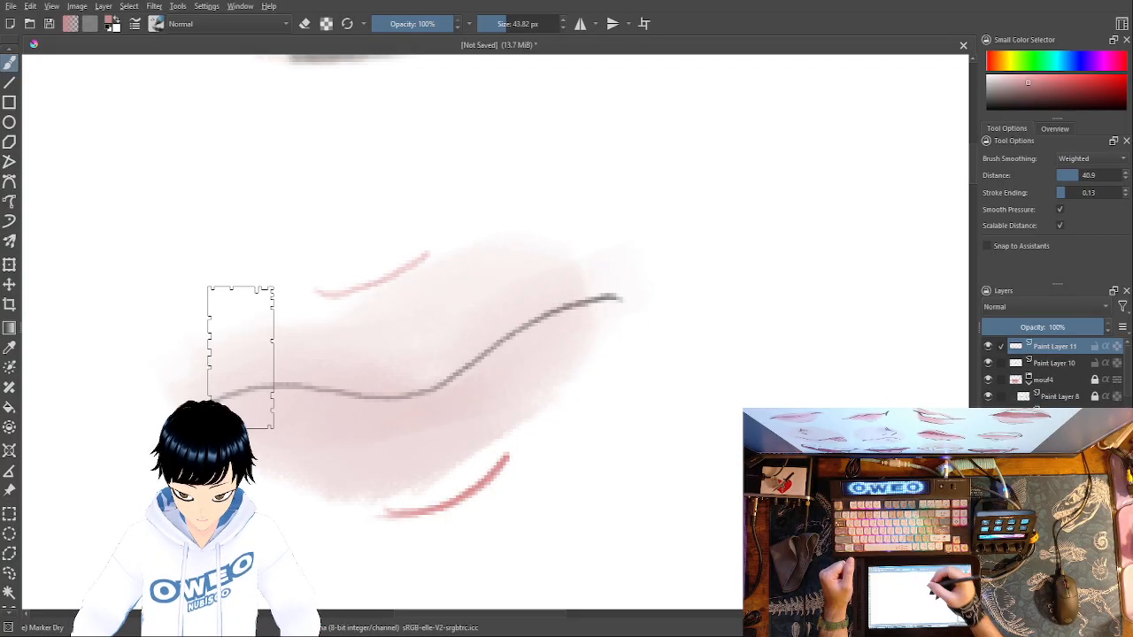
{"action": "mouse_move", "coordinate": [584, 313]}
{"action": "left_mouse_down"}
{"action": "mouse_move", "coordinate": [369, 399]}
{"action": "mouse_move", "coordinate": [291, 394]}
{"action": "left_mouse_up"}
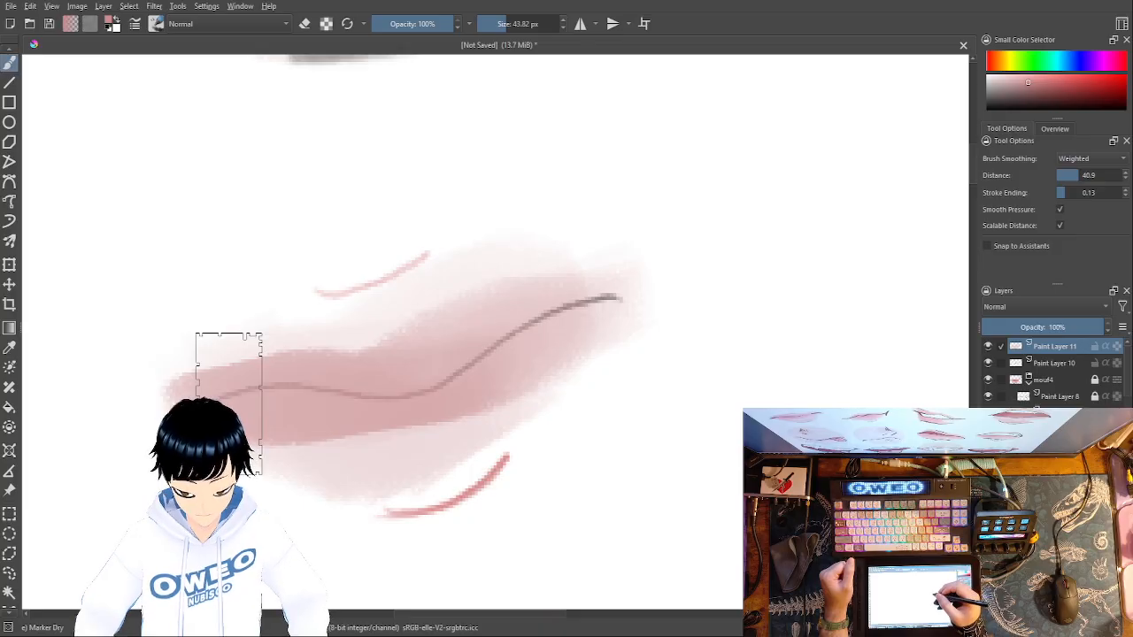
{"action": "key", "text": "ctrl+z"}
{"action": "mouse_move", "coordinate": [585, 299]}
{"action": "left_mouse_down"}
{"action": "mouse_move", "coordinate": [407, 390]}
{"action": "mouse_move", "coordinate": [309, 398]}
{"action": "left_mouse_up"}
- Try shading the lower lip with a dark grey marker stroke, and undo it
{"action": "right_click", "coordinate": [652, 442]}
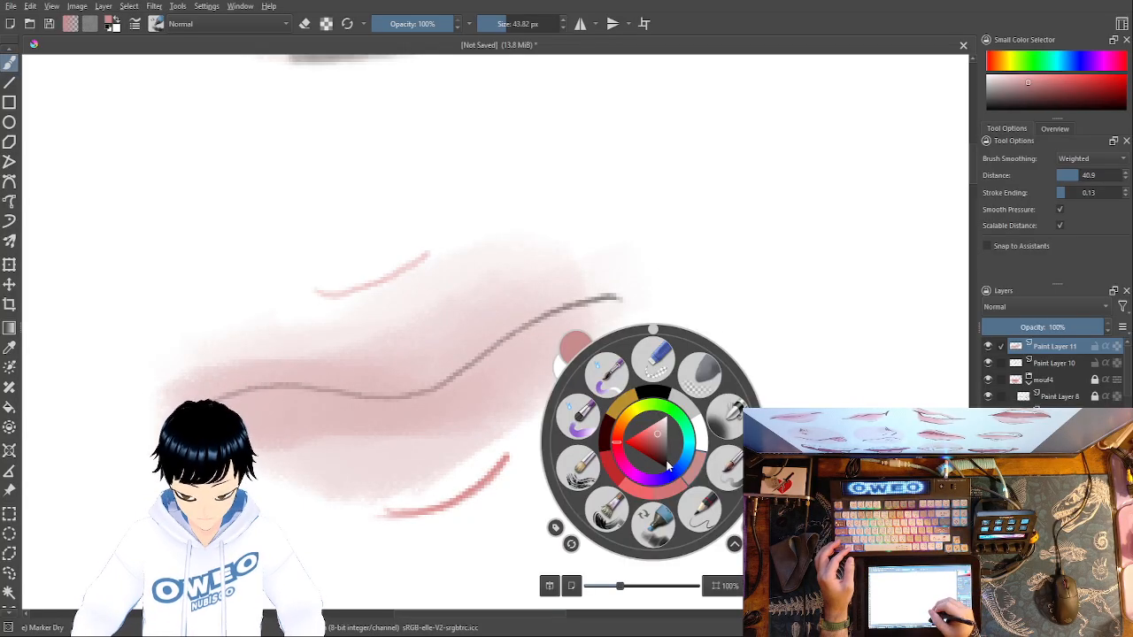
{"action": "left_click", "coordinate": [229, 347]}
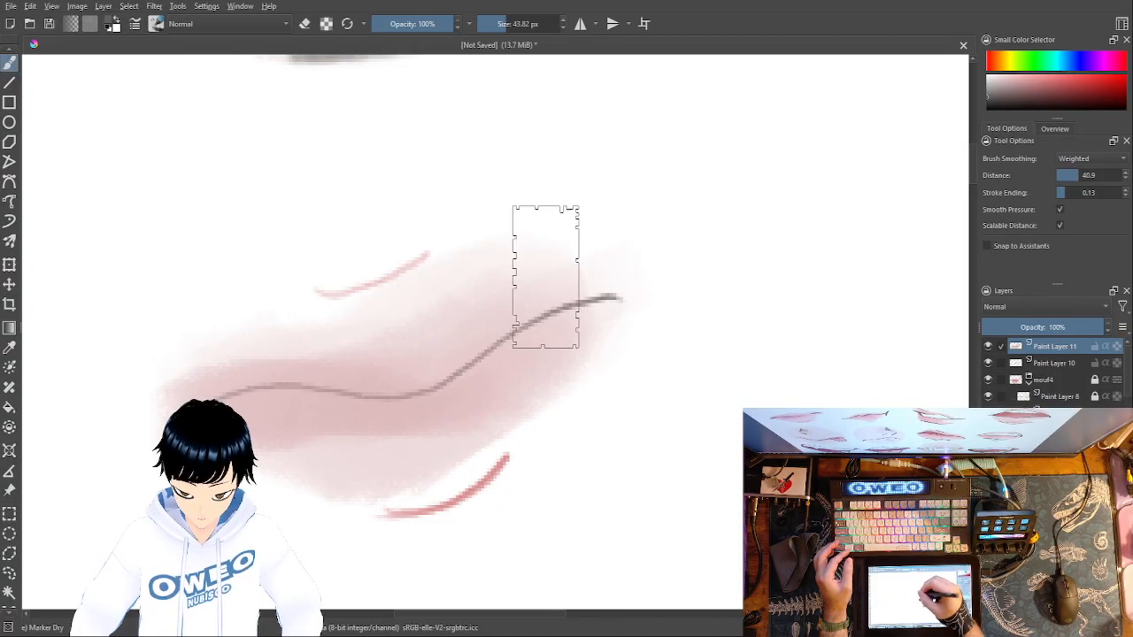
{"action": "mouse_move", "coordinate": [519, 417]}
{"action": "left_mouse_down"}
{"action": "mouse_move", "coordinate": [392, 469]}
{"action": "mouse_move", "coordinate": [323, 452]}
{"action": "left_mouse_up"}
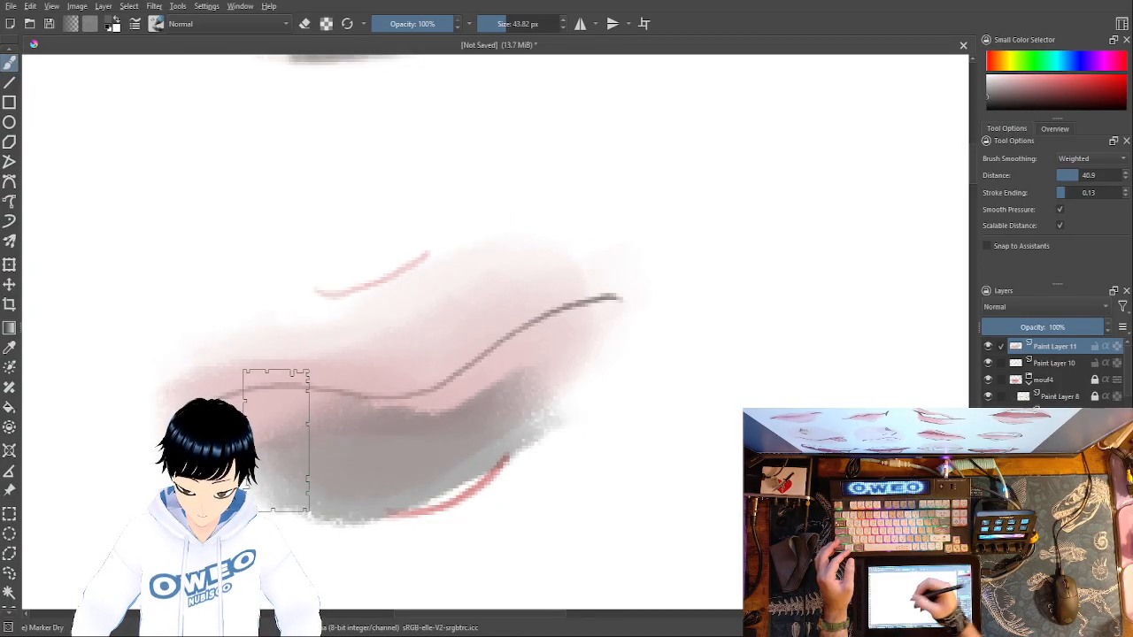
{"action": "key", "text": "ctrl+z"}
- Switch the marker to white and softly lighten the pink along the lips, undoing the strokes that come out too heavy
{"action": "right_click", "coordinate": [791, 439]}
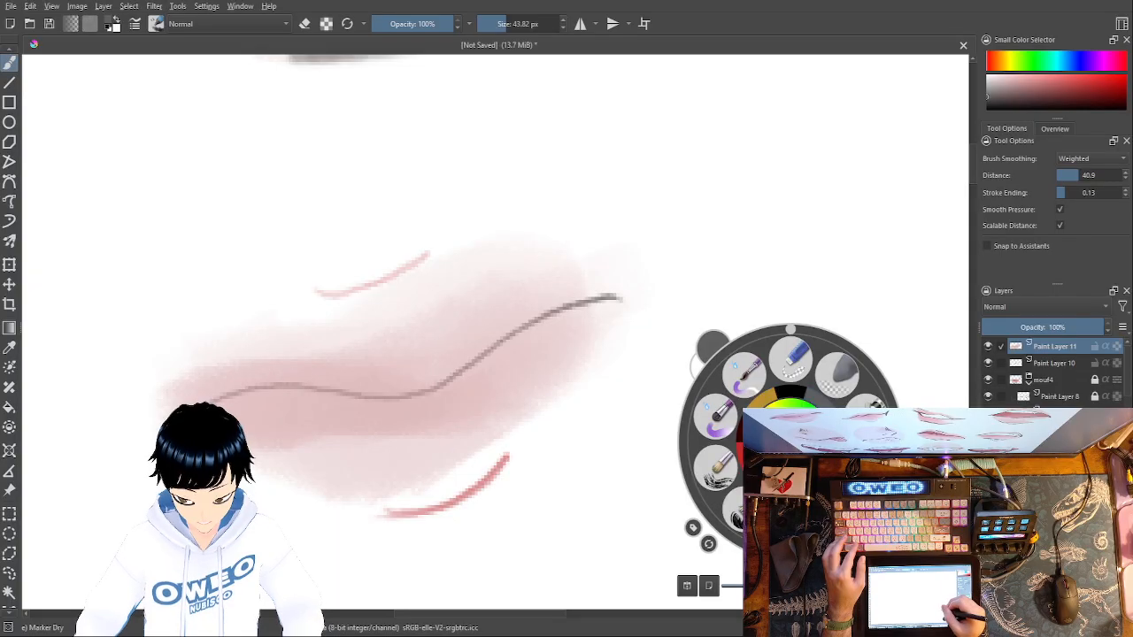
{"action": "left_click", "coordinate": [837, 442]}
{"action": "right_click", "coordinate": [837, 443]}
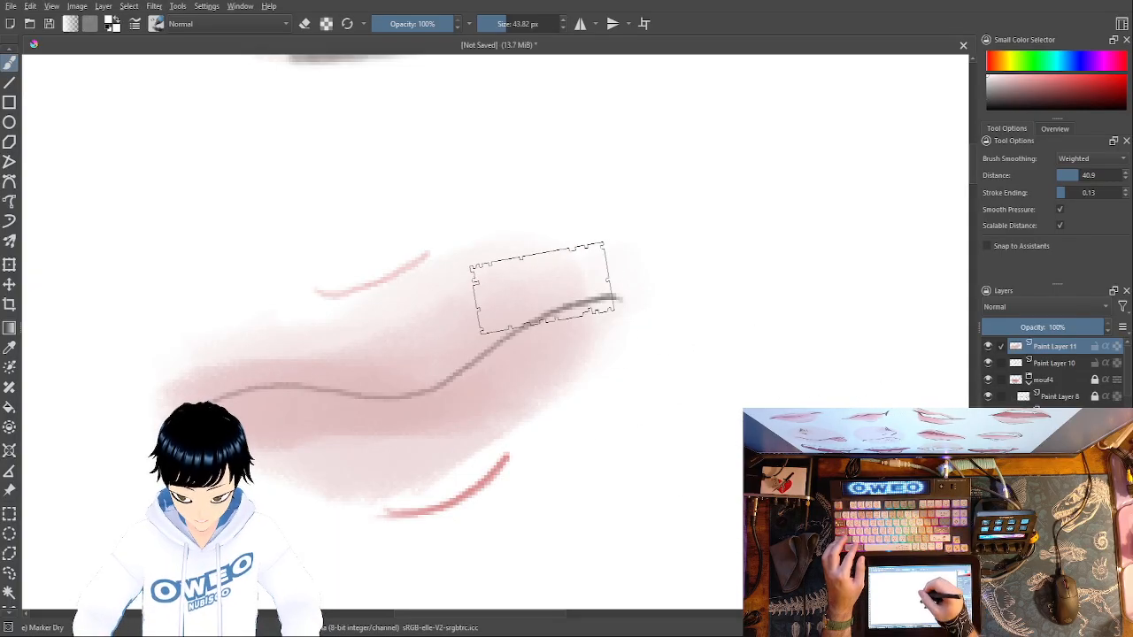
{"action": "mouse_move", "coordinate": [531, 273]}
{"action": "left_mouse_down"}
{"action": "mouse_move", "coordinate": [389, 342]}
{"action": "mouse_move", "coordinate": [311, 353]}
{"action": "mouse_move", "coordinate": [253, 346]}
{"action": "left_mouse_up"}
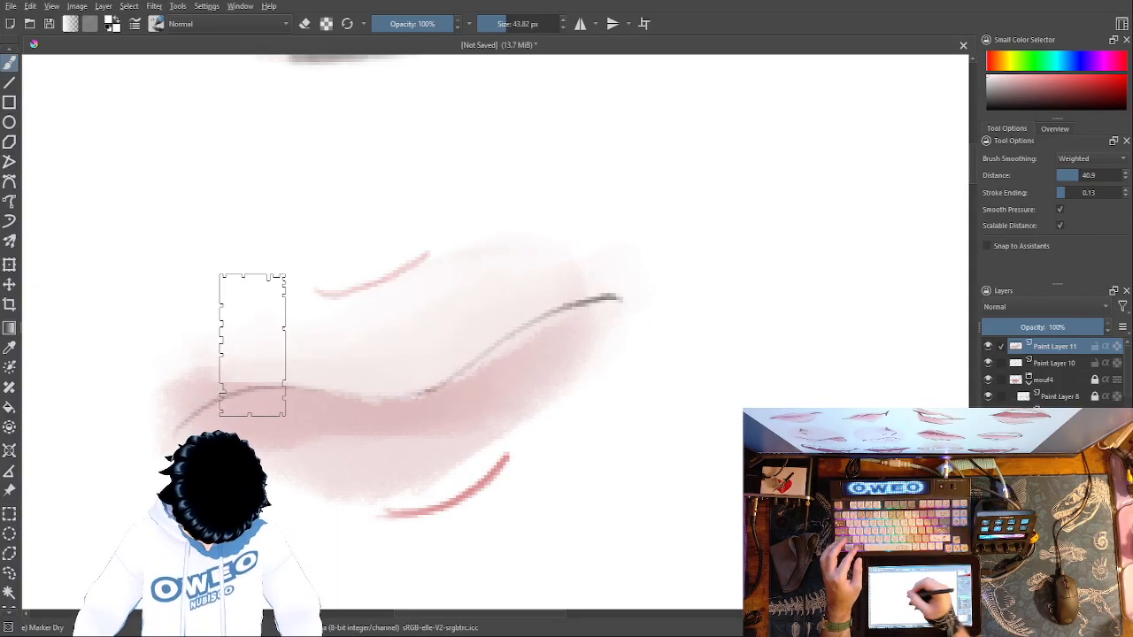
{"action": "mouse_move", "coordinate": [588, 326]}
{"action": "left_mouse_down"}
{"action": "mouse_move", "coordinate": [526, 375]}
{"action": "mouse_move", "coordinate": [284, 425]}
{"action": "left_mouse_up"}
{"action": "key", "text": "ctrl+z"}
{"action": "key", "text": "ctrl+z"}
{"action": "key", "text": "ctrl+z"}
{"action": "key", "text": "ctrl+z"}
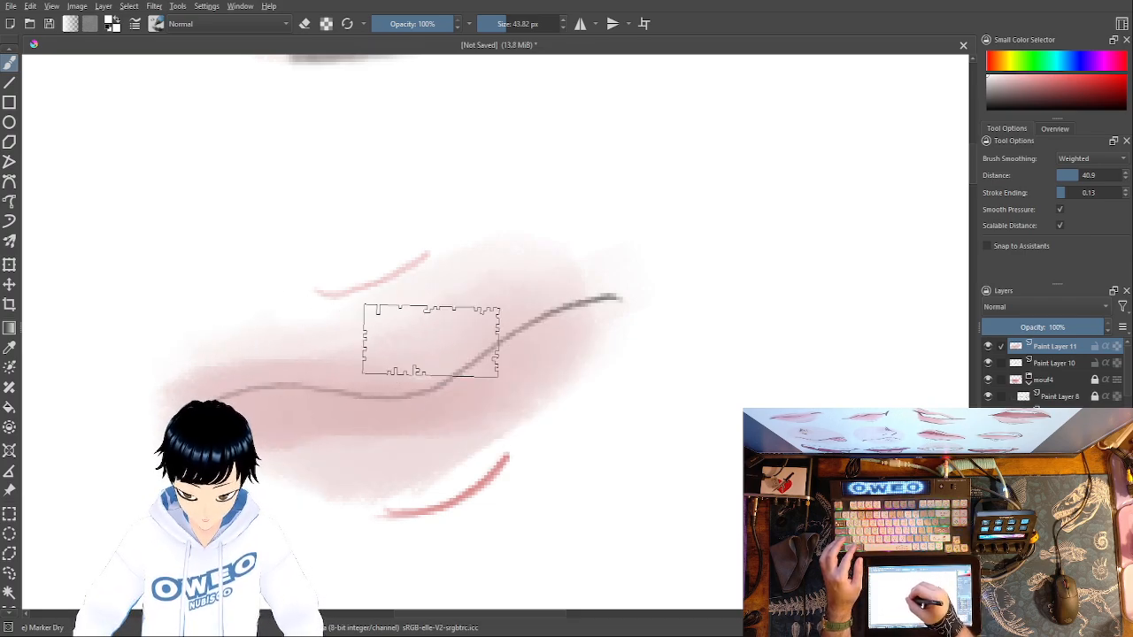
{"action": "mouse_move", "coordinate": [546, 336]}
{"action": "left_mouse_down"}
{"action": "mouse_move", "coordinate": [500, 424]}
{"action": "mouse_move", "coordinate": [383, 461]}
{"action": "mouse_move", "coordinate": [282, 445]}
{"action": "left_mouse_up"}
{"action": "key", "text": "ctrl+z"}
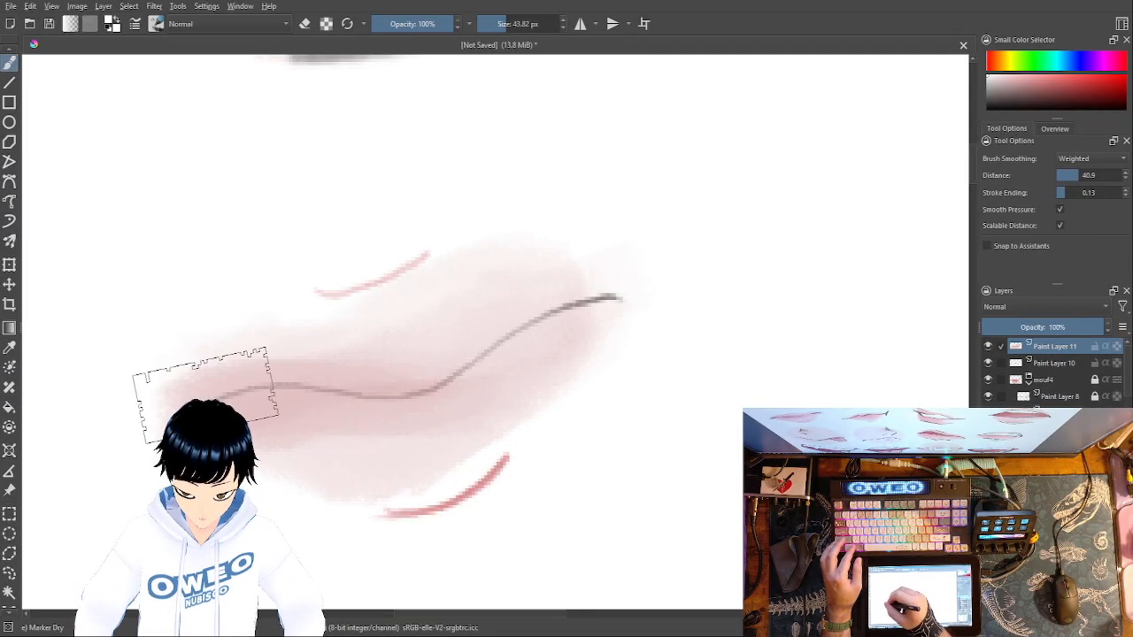
{"action": "mouse_move", "coordinate": [346, 374]}
{"action": "left_mouse_down"}
{"action": "mouse_move", "coordinate": [205, 373]}
{"action": "mouse_move", "coordinate": [303, 403]}
{"action": "mouse_move", "coordinate": [428, 405]}
{"action": "left_mouse_up"}
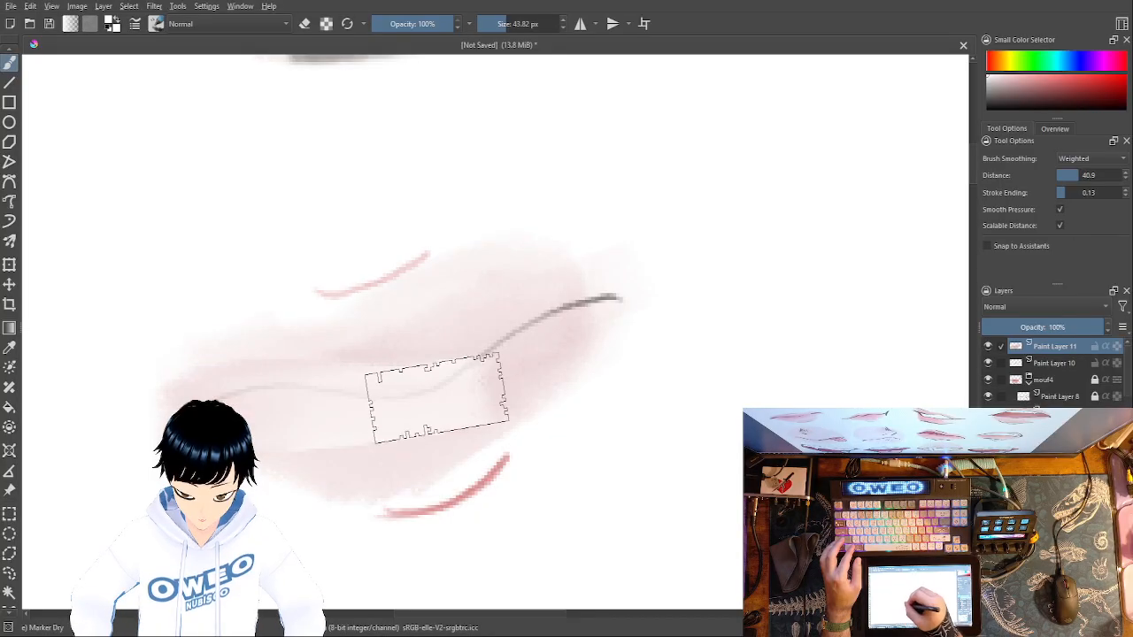
{"action": "key", "text": "ctrl+z"}
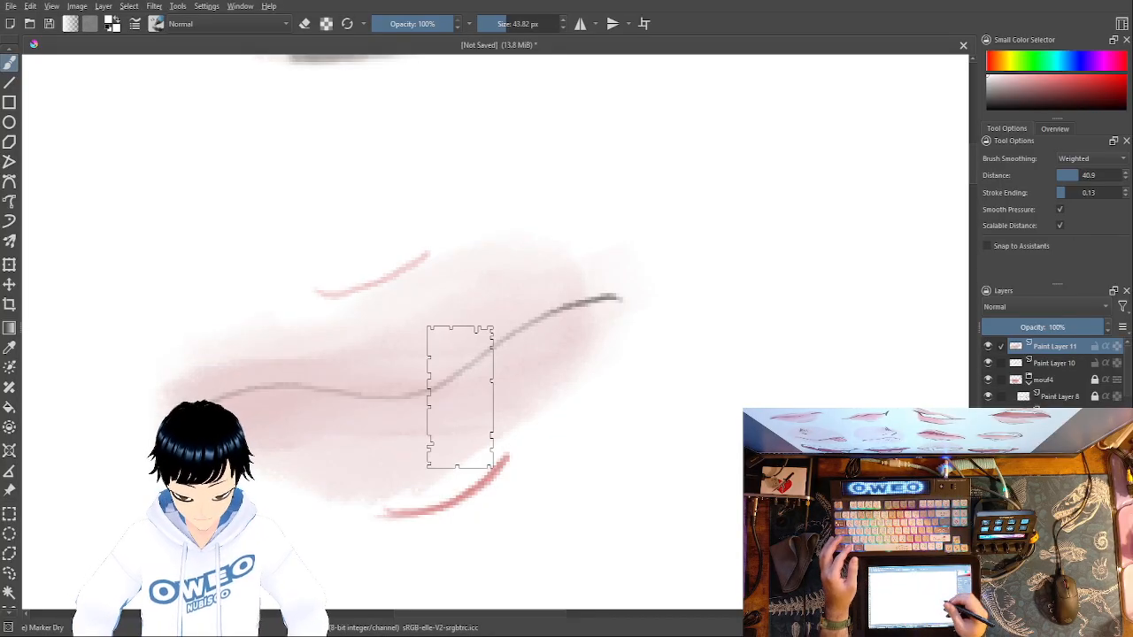
- Return the marker to dusty pink and deepen the shading of the lower lip
{"action": "right_click", "coordinate": [543, 443]}
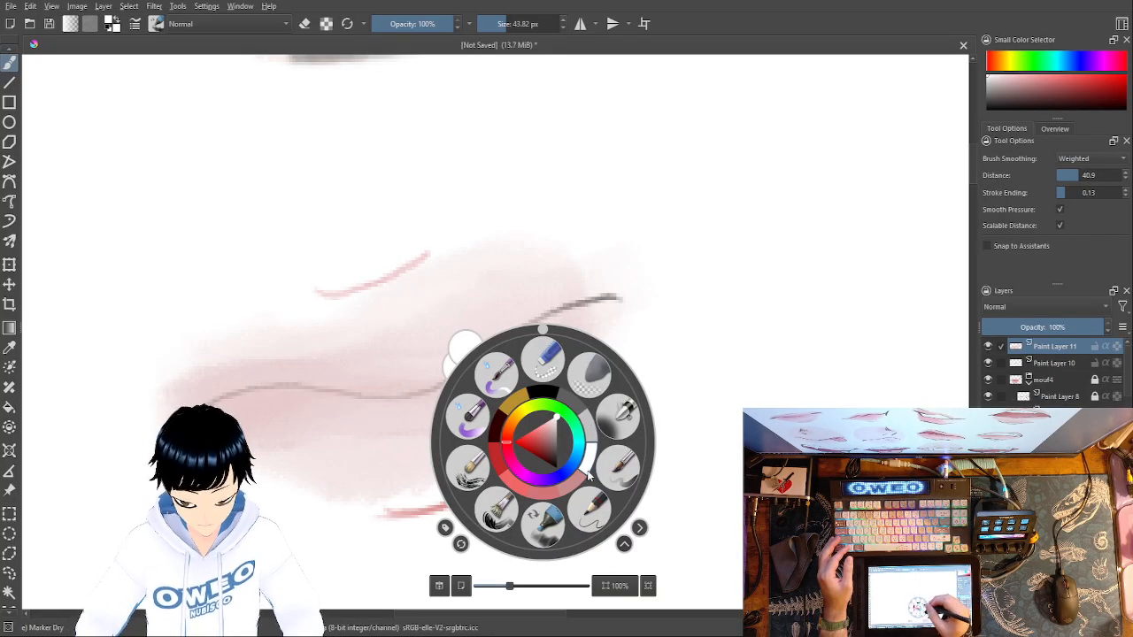
{"action": "left_click", "coordinate": [591, 501]}
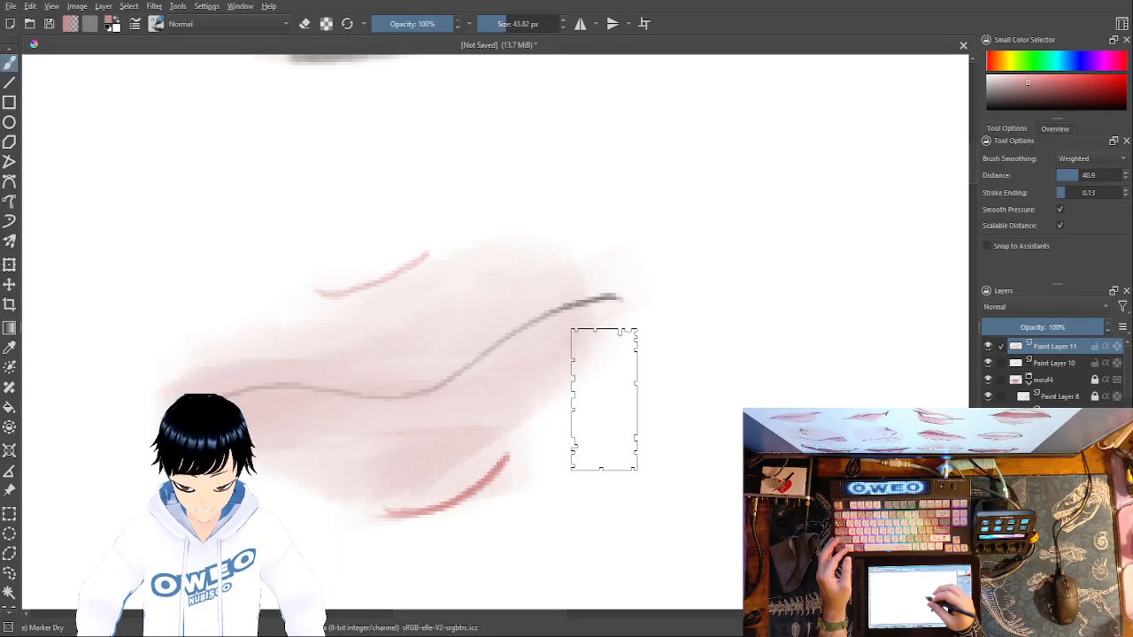
- Trim the outer edges of the pink lips into a clean, pointed lip shape with the Eraser Small brush at 25 px
{"action": "right_click", "coordinate": [652, 390]}
{"action": "left_click", "coordinate": [655, 310]}
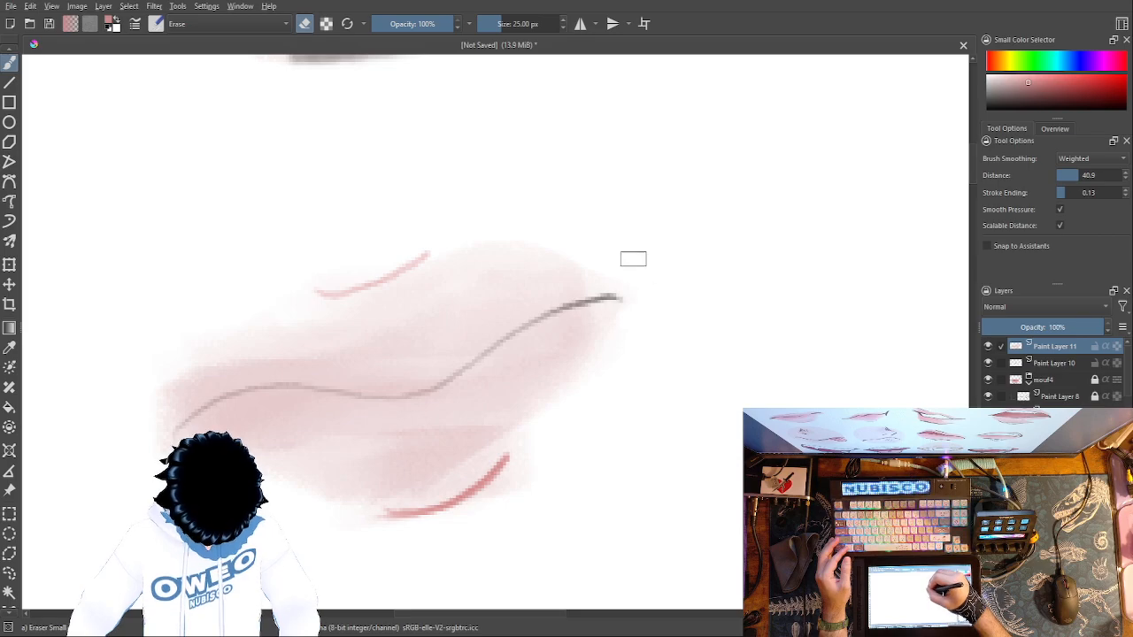
{"action": "mouse_move", "coordinate": [638, 310]}
{"action": "left_mouse_down"}
{"action": "mouse_move", "coordinate": [602, 339]}
{"action": "mouse_move", "coordinate": [544, 440]}
{"action": "mouse_move", "coordinate": [534, 487]}
{"action": "left_mouse_up"}
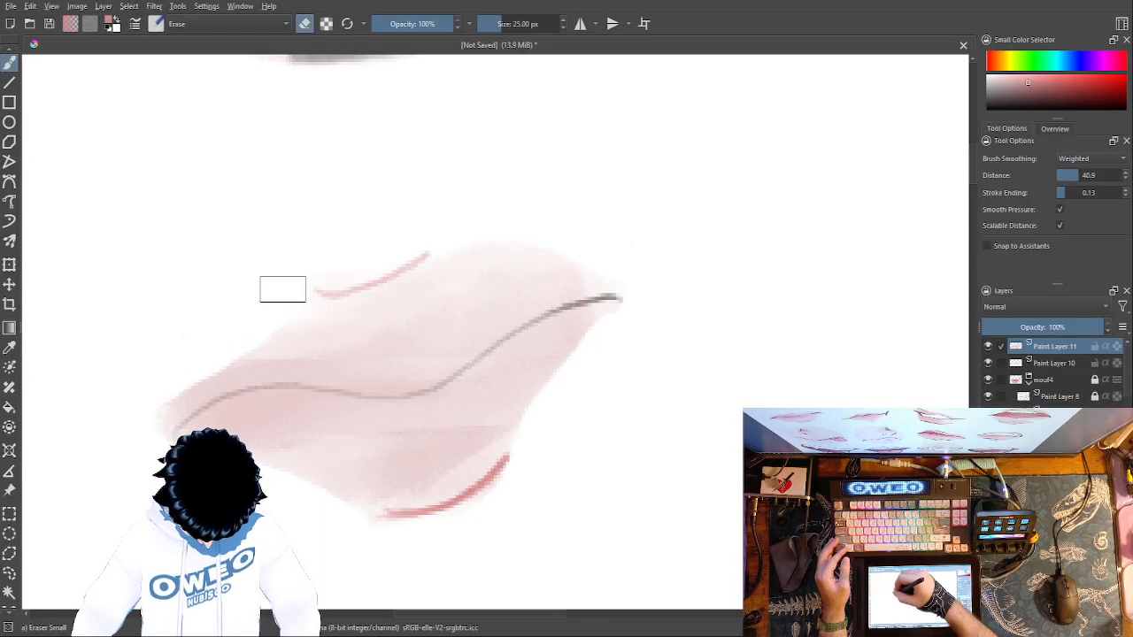
{"action": "left_click_drag", "start_coordinate": [408, 239], "coordinate": [611, 270]}
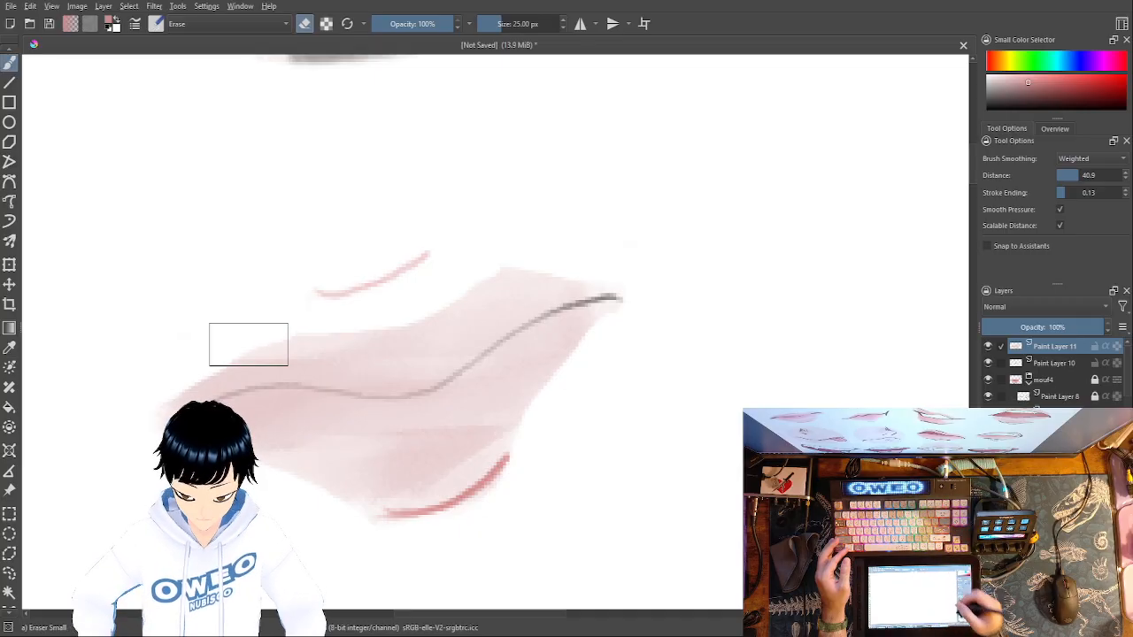
- Erase the short pink accent stroke above the upper lip on Paint Layer 10
{"action": "left_click", "coordinate": [1058, 363]}
{"action": "left_click_drag", "start_coordinate": [397, 284], "coordinate": [320, 271]}
{"action": "right_click", "coordinate": [781, 417]}
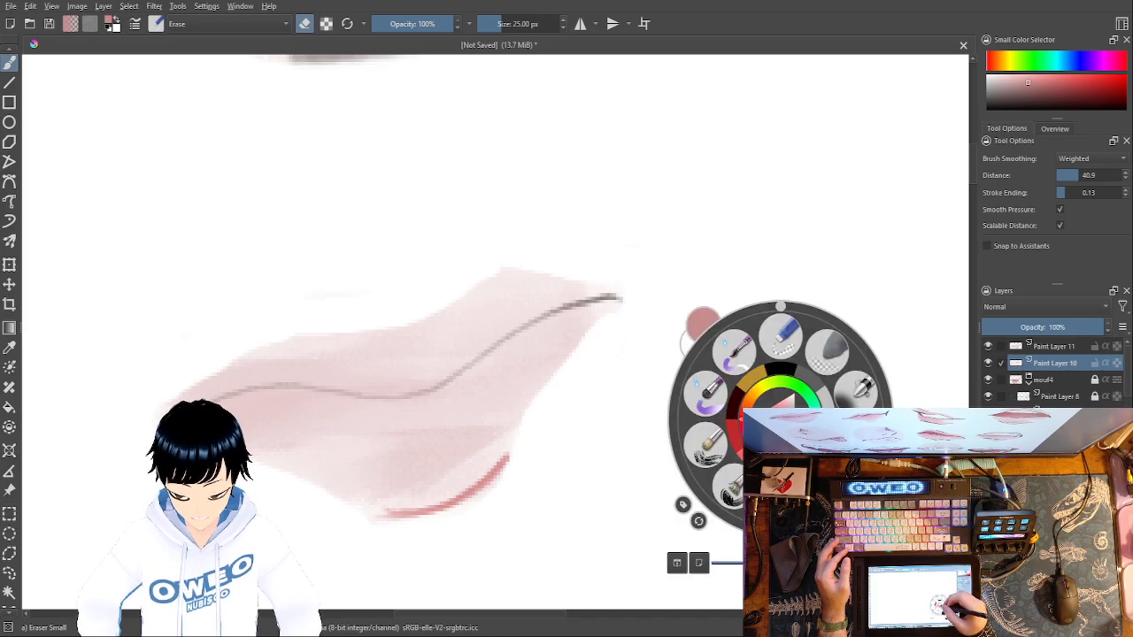
{"action": "right_click", "coordinate": [812, 438]}
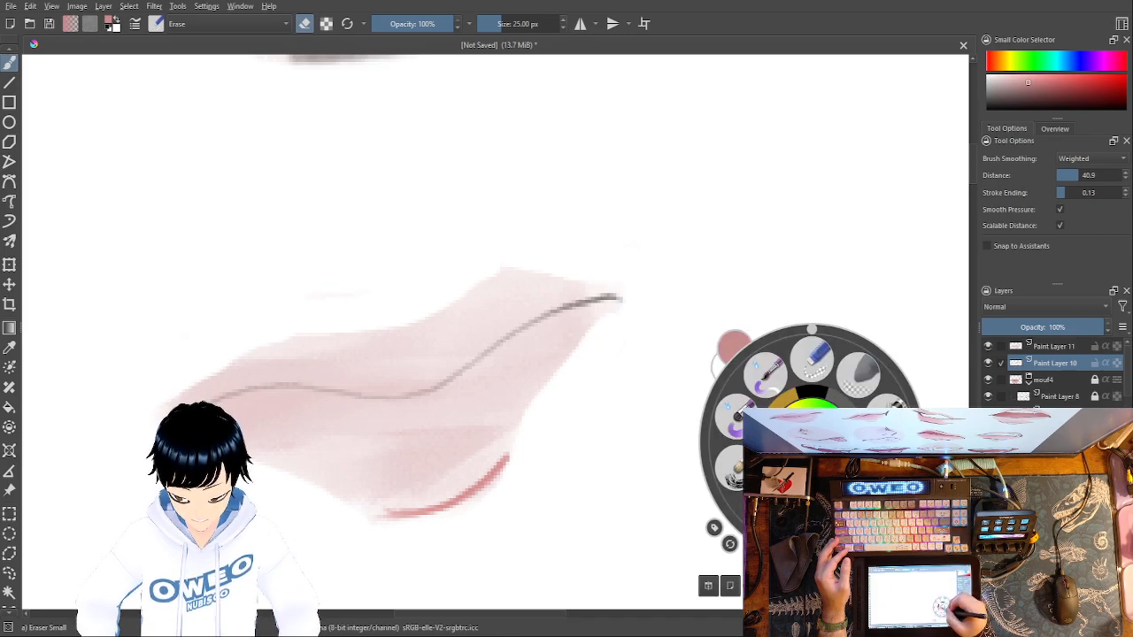
- Switch from the eraser to the Pencil-2 brush at 4.54 px
{"action": "right_click", "coordinate": [812, 440]}
{"action": "right_click", "coordinate": [832, 440]}
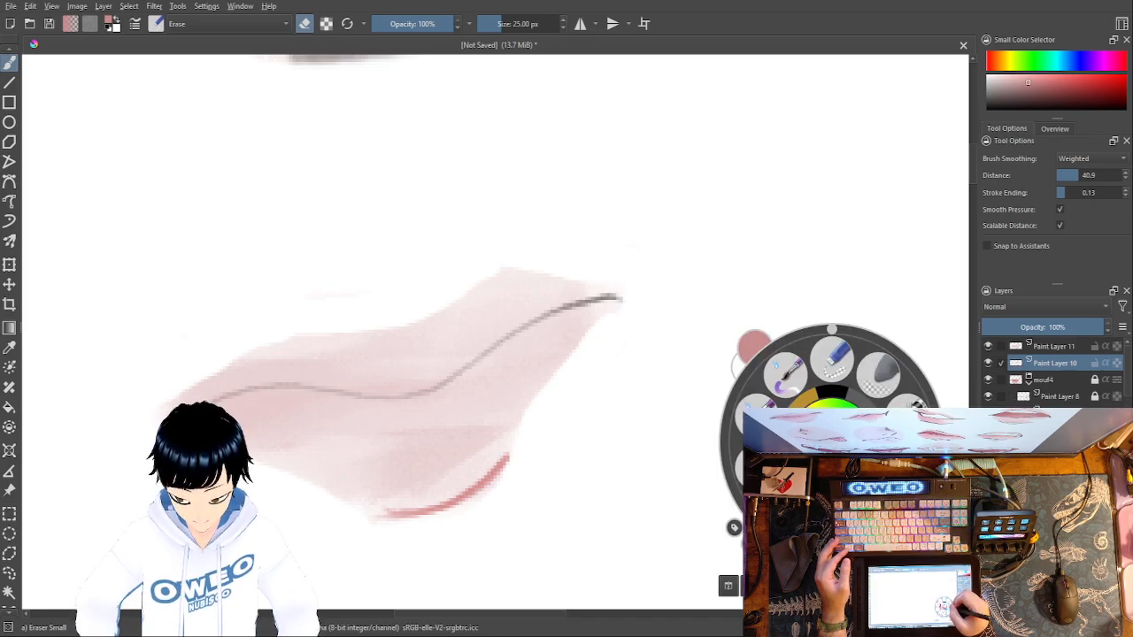
{"action": "left_click", "coordinate": [832, 440]}
{"action": "right_click", "coordinate": [834, 440]}
{"action": "left_click", "coordinate": [917, 454]}
{"action": "right_click", "coordinate": [834, 440]}
{"action": "left_click", "coordinate": [875, 457]}
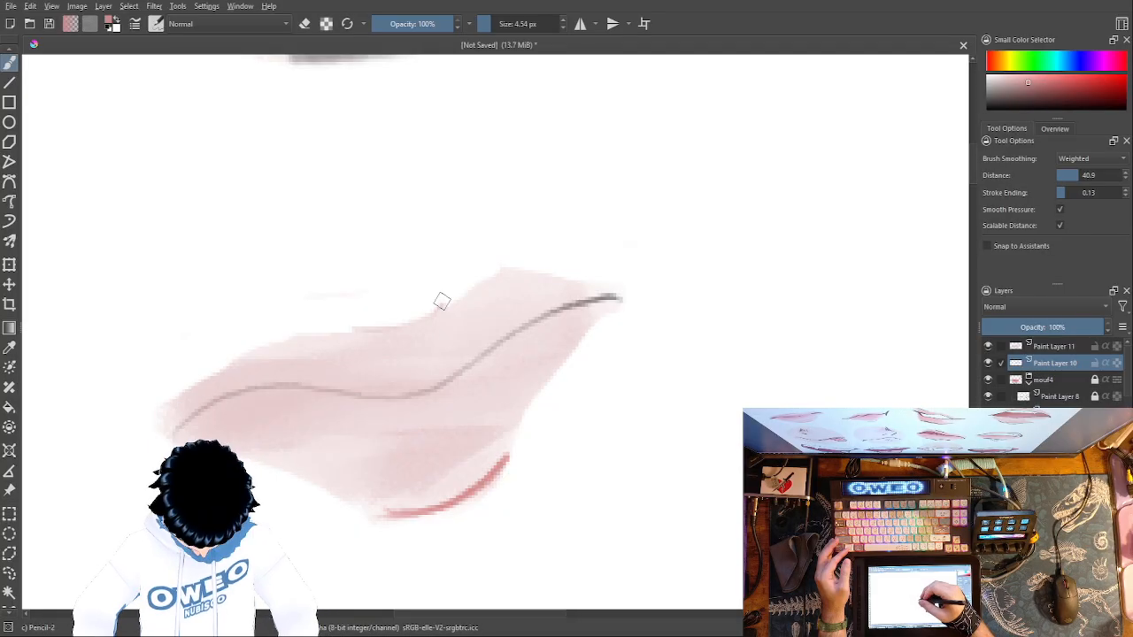
- Try a light red accent stroke along the upper edge of the upper lip and undo it
{"action": "right_click", "coordinate": [559, 382]}
{"action": "left_click", "coordinate": [537, 427]}
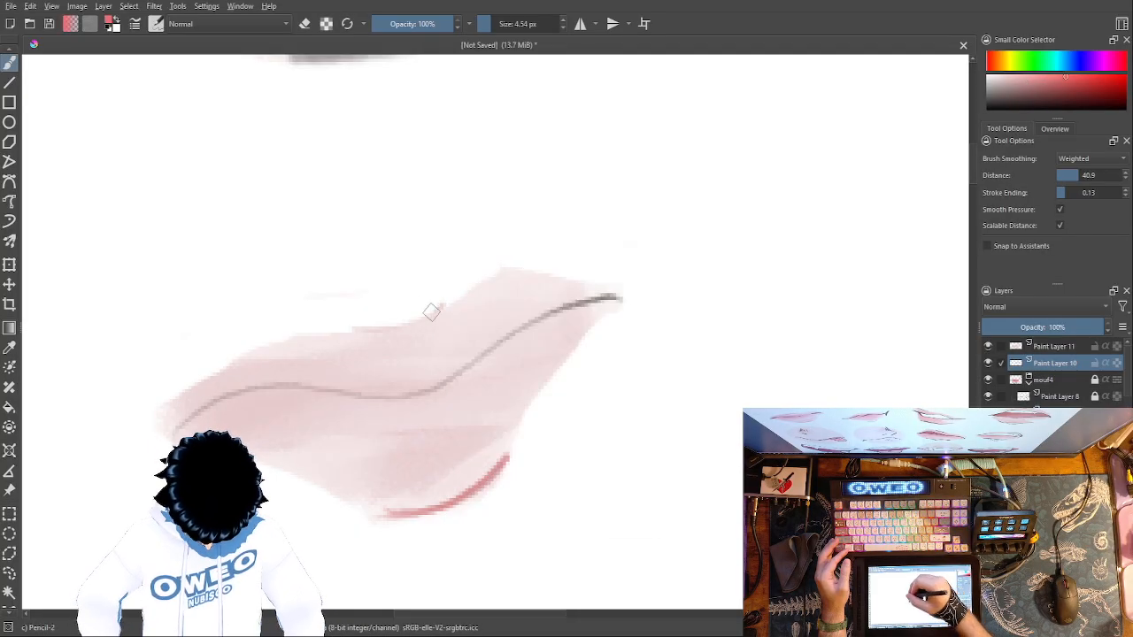
{"action": "left_click_drag", "start_coordinate": [414, 320], "coordinate": [371, 324]}
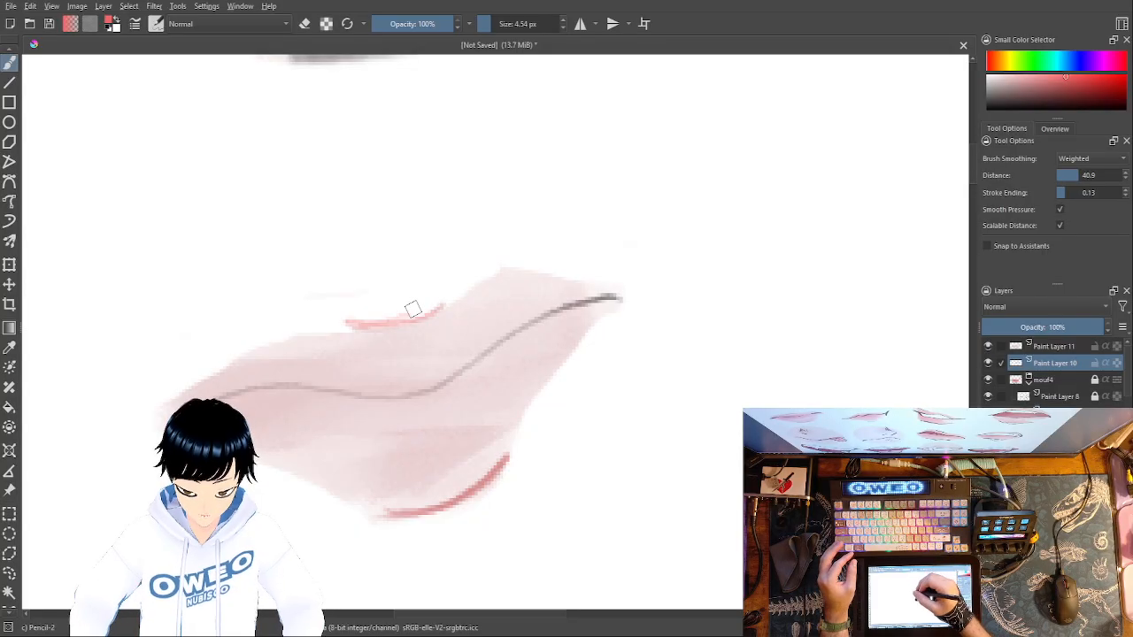
{"action": "key", "text": "ctrl+z"}
- Pick a deeper red and draw accent strokes along the upper lip's top edge and the lower lip's bottom edge
{"action": "right_click", "coordinate": [469, 346]}
{"action": "left_click", "coordinate": [425, 358]}
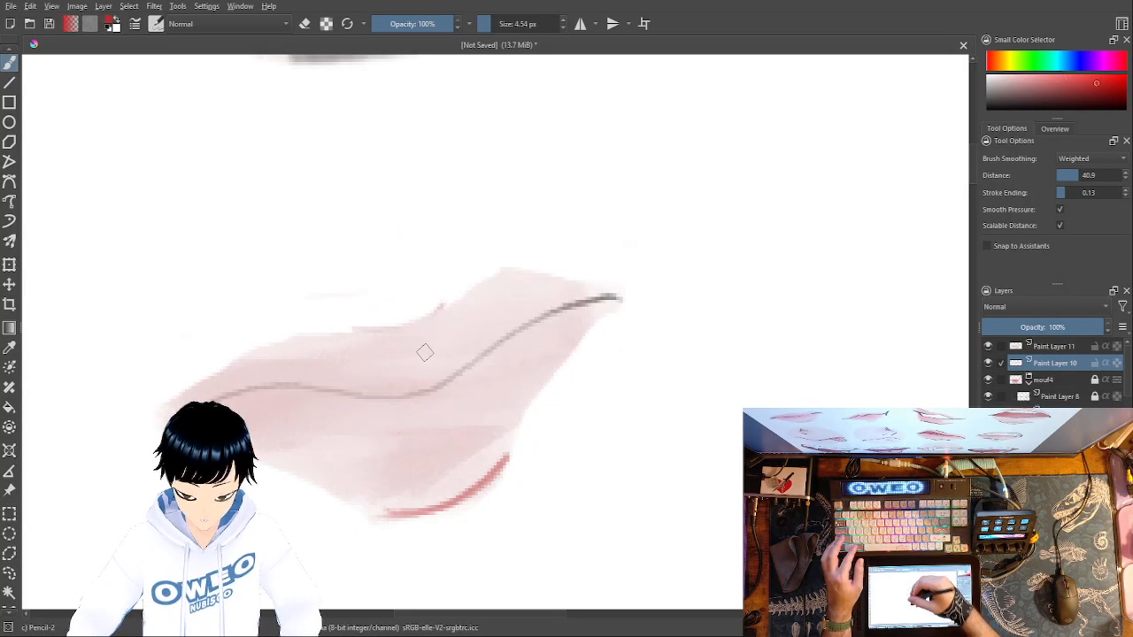
{"action": "mouse_move", "coordinate": [367, 329]}
{"action": "left_mouse_down"}
{"action": "mouse_move", "coordinate": [450, 297]}
{"action": "mouse_move", "coordinate": [420, 316]}
{"action": "mouse_move", "coordinate": [343, 322]}
{"action": "left_mouse_up"}
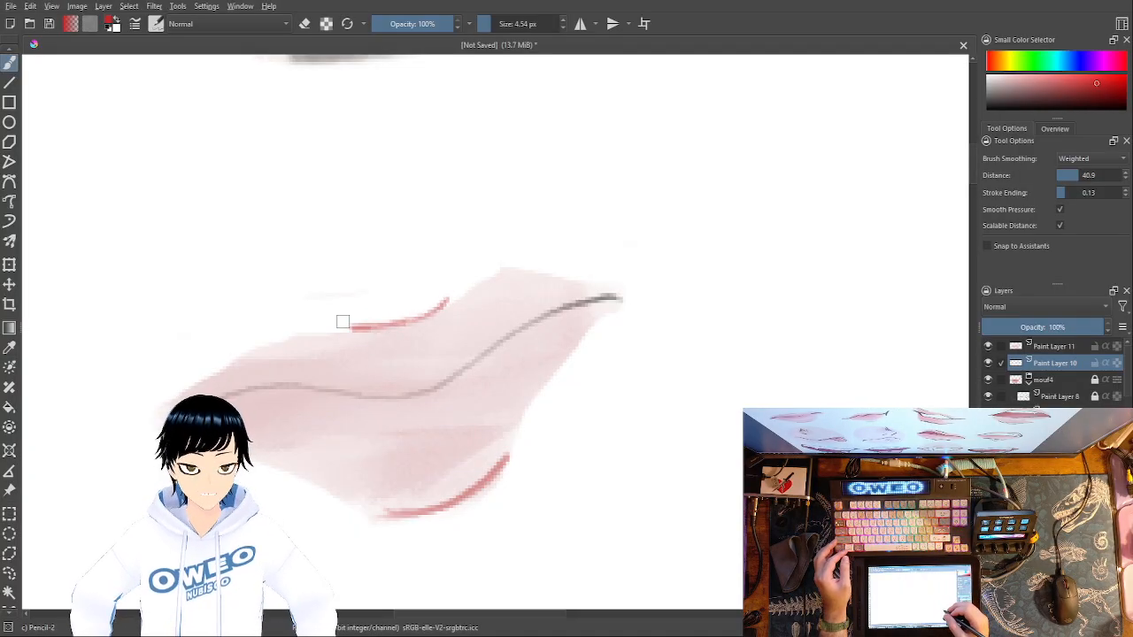
{"action": "mouse_move", "coordinate": [507, 458]}
{"action": "left_mouse_down"}
{"action": "mouse_move", "coordinate": [442, 496]}
{"action": "mouse_move", "coordinate": [364, 511]}
{"action": "left_mouse_up"}
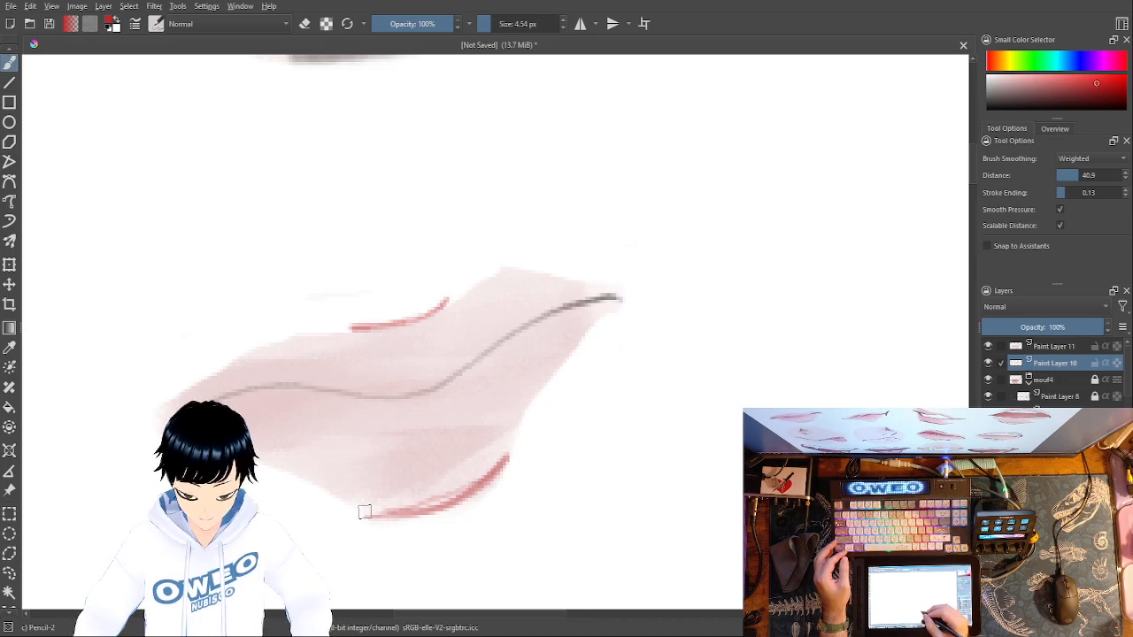
- Switch to Marker Dry in dusty pink at 3.97 px and try a stroke along the lower lip's outer edge, undoing it
{"action": "right_click", "coordinate": [539, 443]}
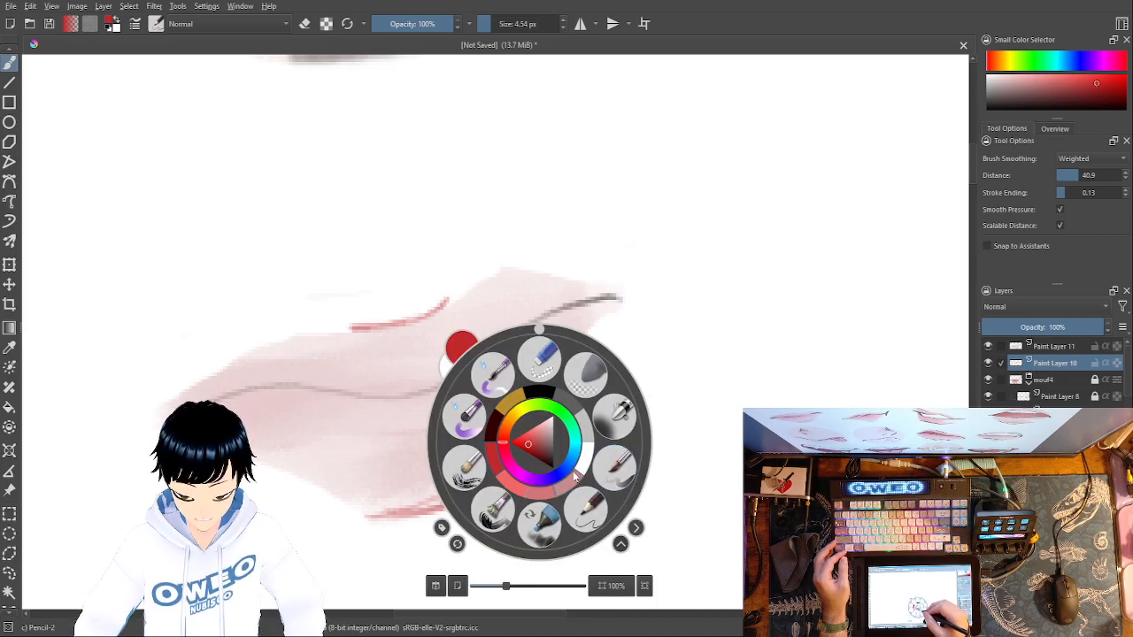
{"action": "left_click", "coordinate": [561, 505]}
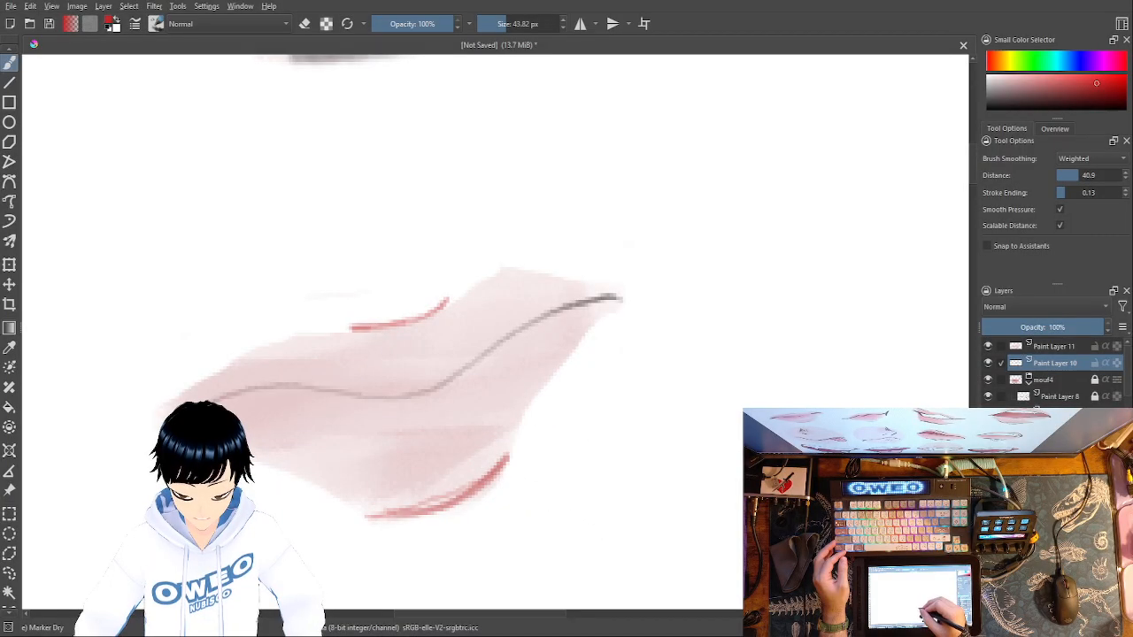
{"action": "right_click", "coordinate": [544, 443]}
{"action": "left_click", "coordinate": [564, 486]}
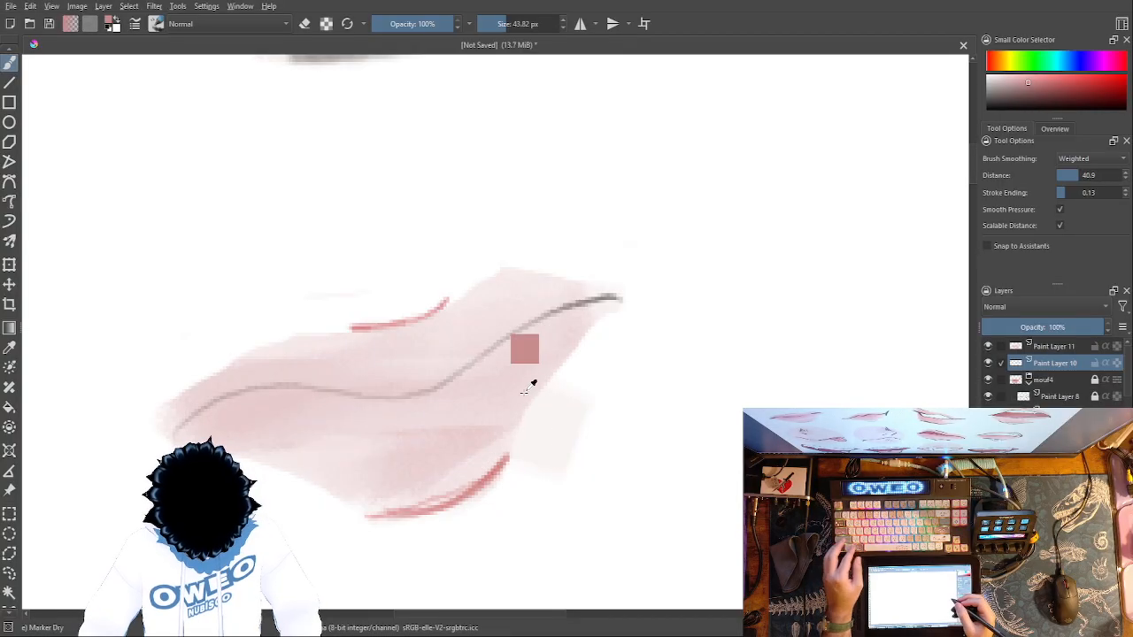
{"action": "left_click_drag", "start_coordinate": [531, 24], "coordinate": [495, 24]}
{"action": "key", "text": "plus"}
{"action": "key", "text": "plus"}
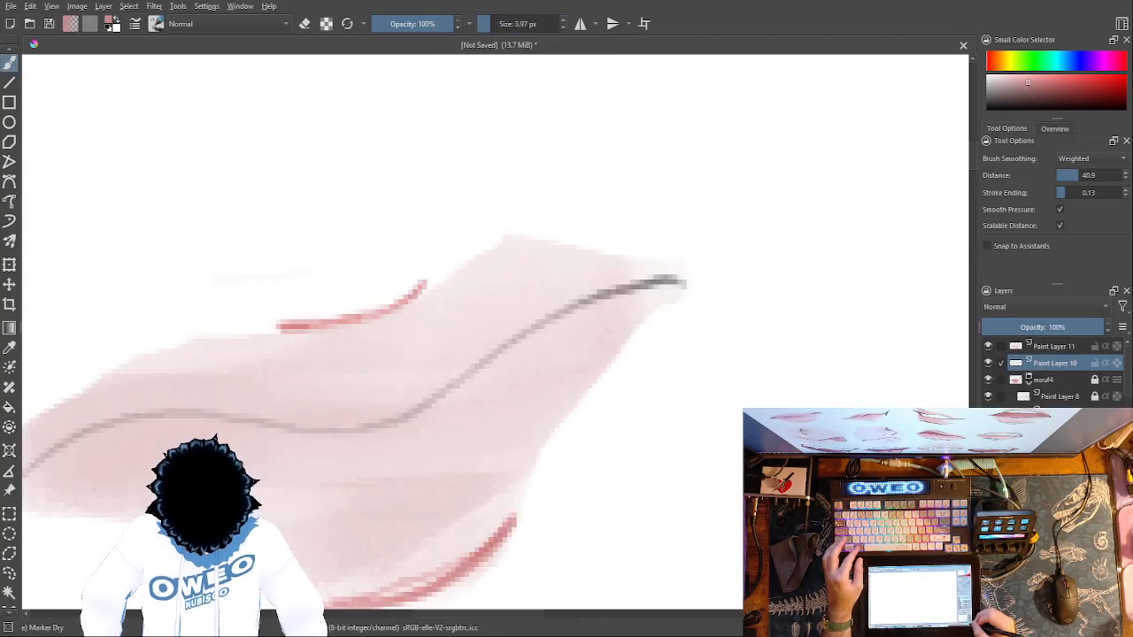
{"action": "left_click_drag", "start_coordinate": [572, 463], "coordinate": [530, 541]}
{"action": "key", "text": "ctrl+z"}
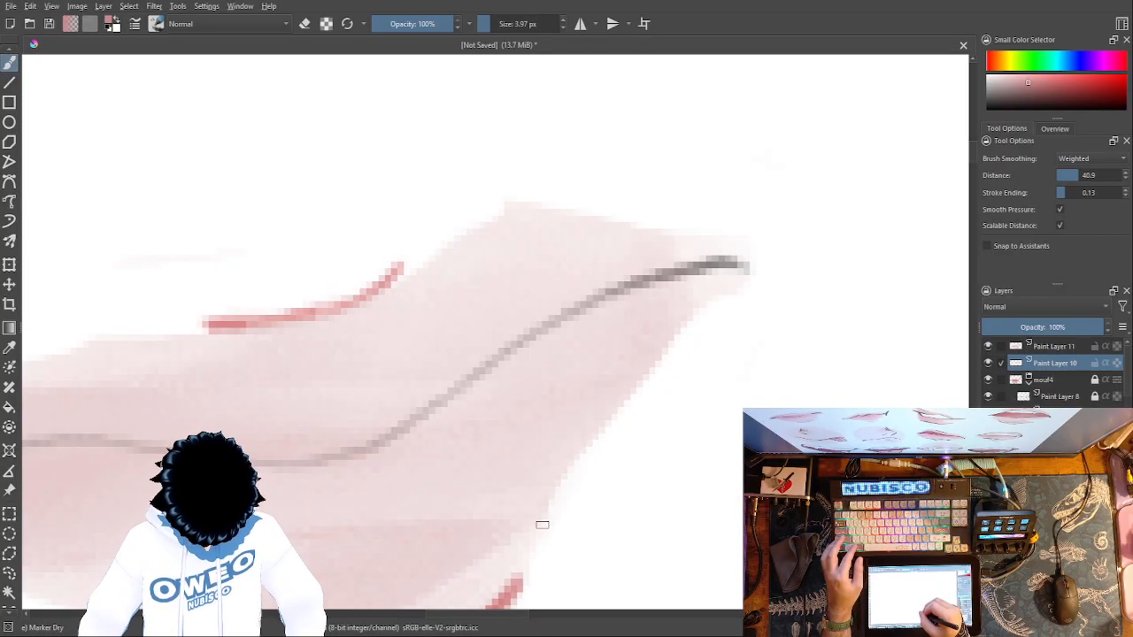
- Change the brush colour to white and make Paint Layer 11 the active layer
{"action": "left_click_drag", "start_coordinate": [638, 502], "coordinate": [840, 291]}
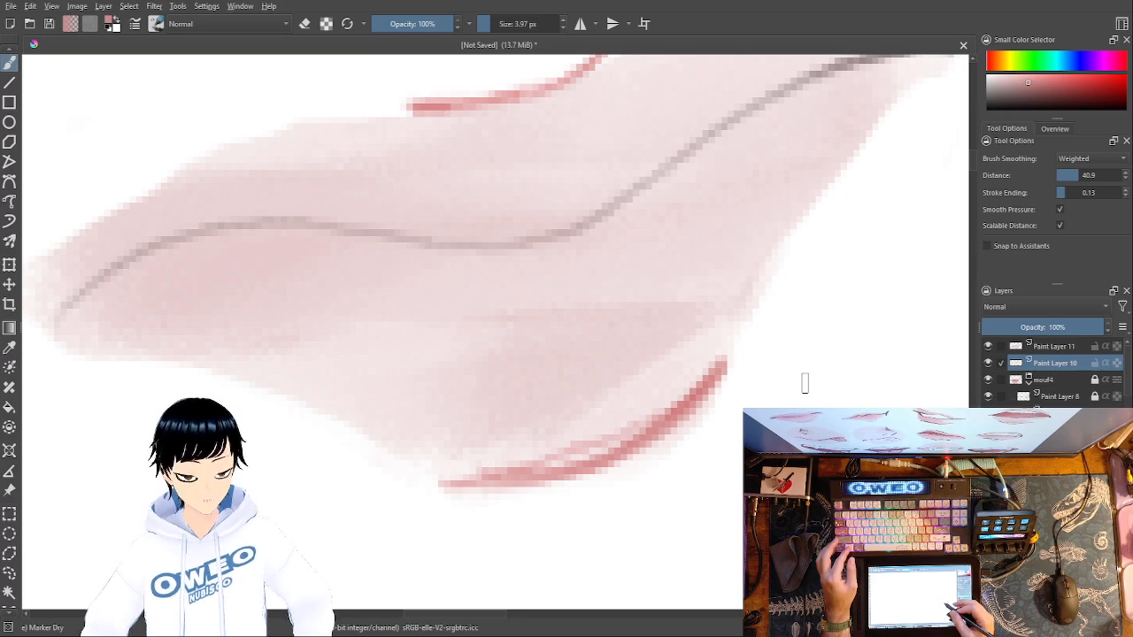
{"action": "right_click", "coordinate": [805, 382]}
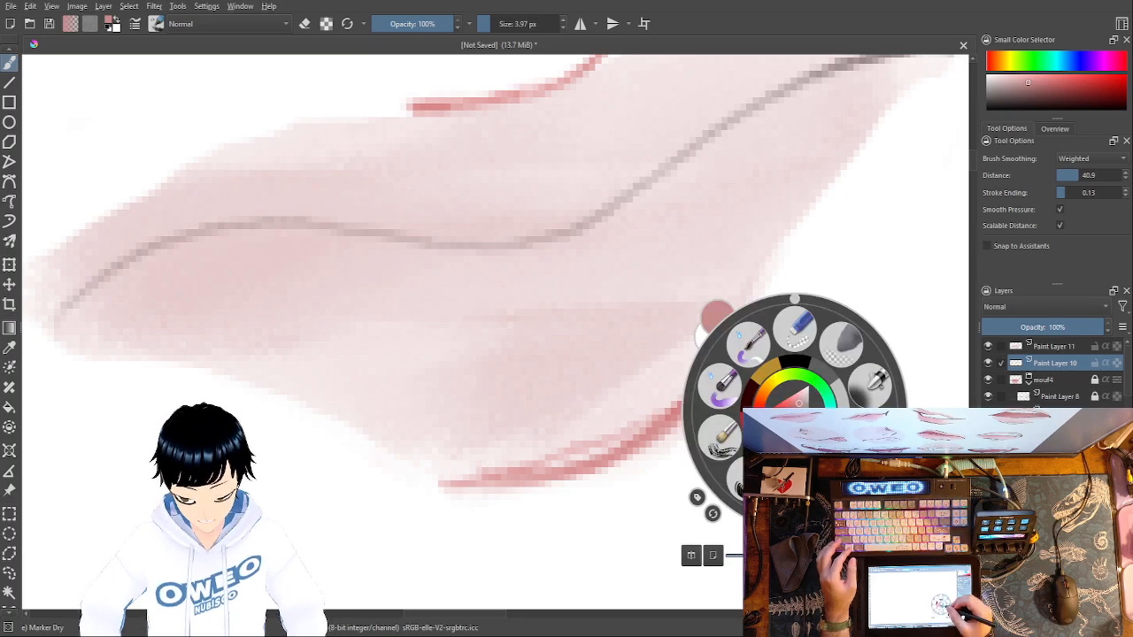
{"action": "left_click", "coordinate": [807, 387]}
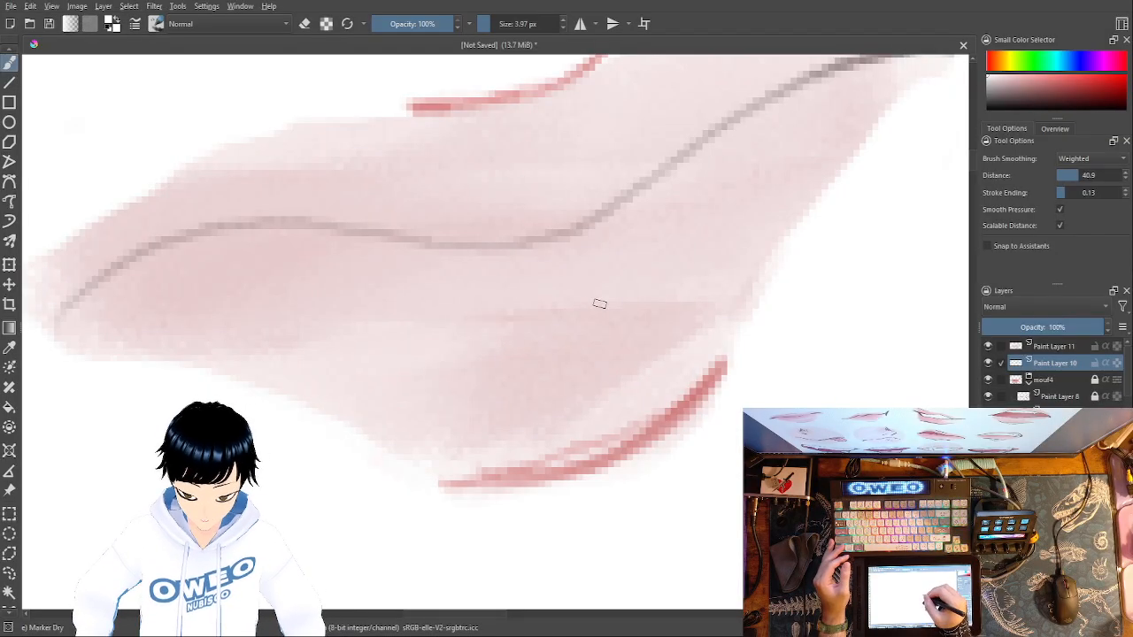
{"action": "right_click", "coordinate": [634, 328]}
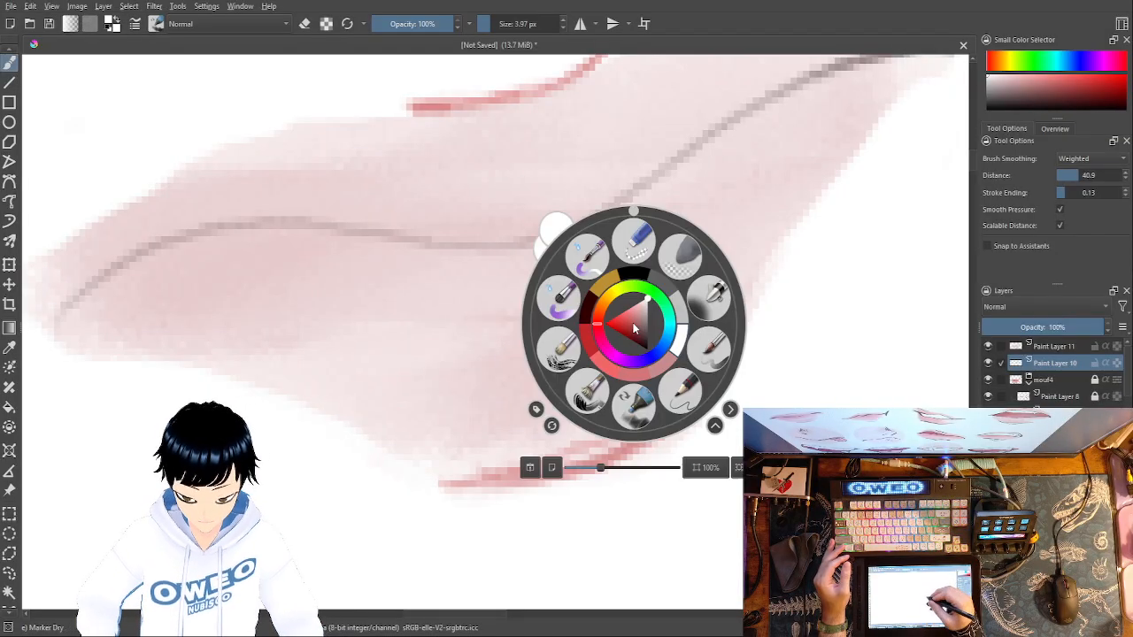
{"action": "right_click", "coordinate": [647, 400]}
{"action": "right_click", "coordinate": [658, 390]}
{"action": "left_click", "coordinate": [707, 416]}
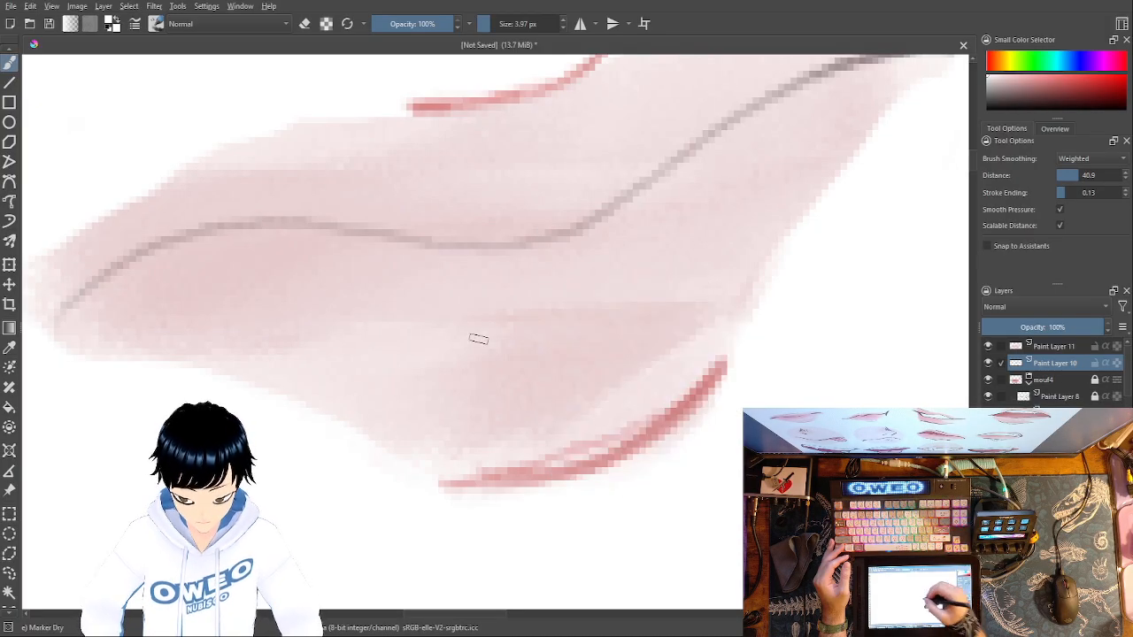
{"action": "left_click", "coordinate": [1075, 351]}
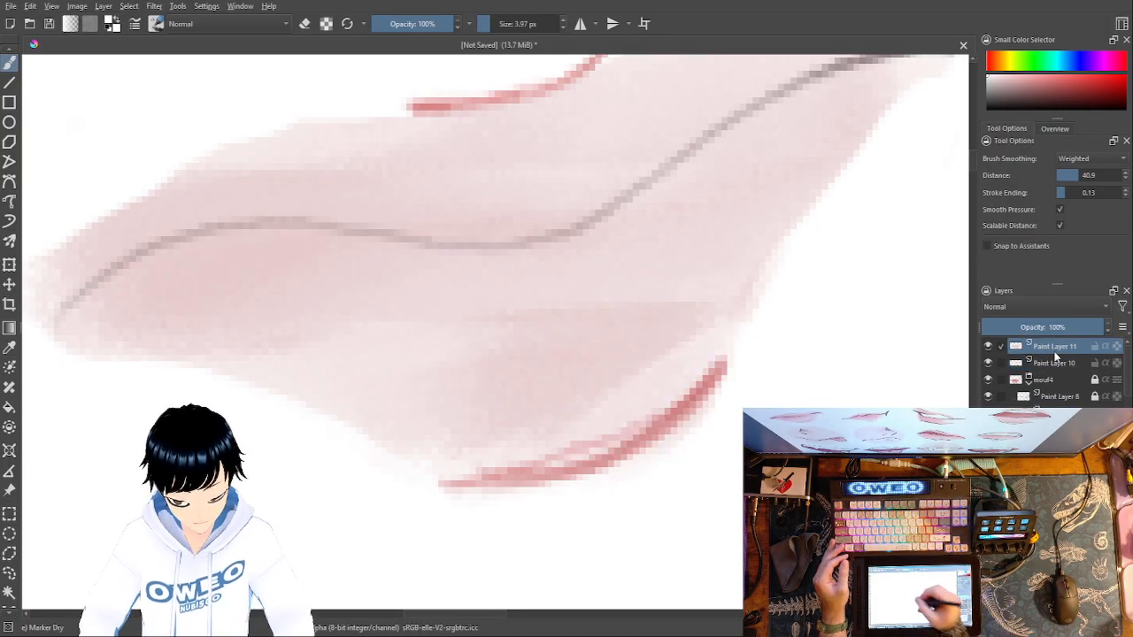
- Try white Marker Dry highlights across the lower lip, undoing the strokes that come out too heavy
{"action": "mouse_move", "coordinate": [497, 318]}
{"action": "left_mouse_down"}
{"action": "mouse_move", "coordinate": [544, 309]}
{"action": "mouse_move", "coordinate": [619, 265]}
{"action": "mouse_move", "coordinate": [585, 296]}
{"action": "mouse_move", "coordinate": [531, 314]}
{"action": "mouse_move", "coordinate": [352, 326]}
{"action": "left_mouse_up"}
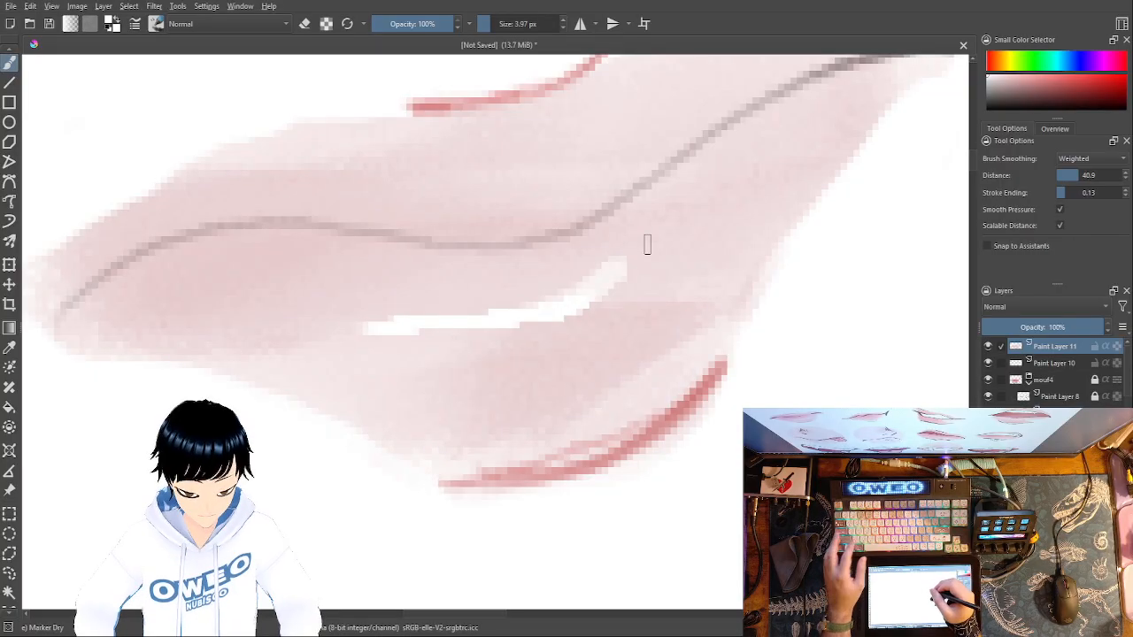
{"action": "key", "text": "ctrl+z"}
{"action": "key", "text": "ctrl+z"}
{"action": "left_click_drag", "start_coordinate": [445, 325], "coordinate": [610, 283]}
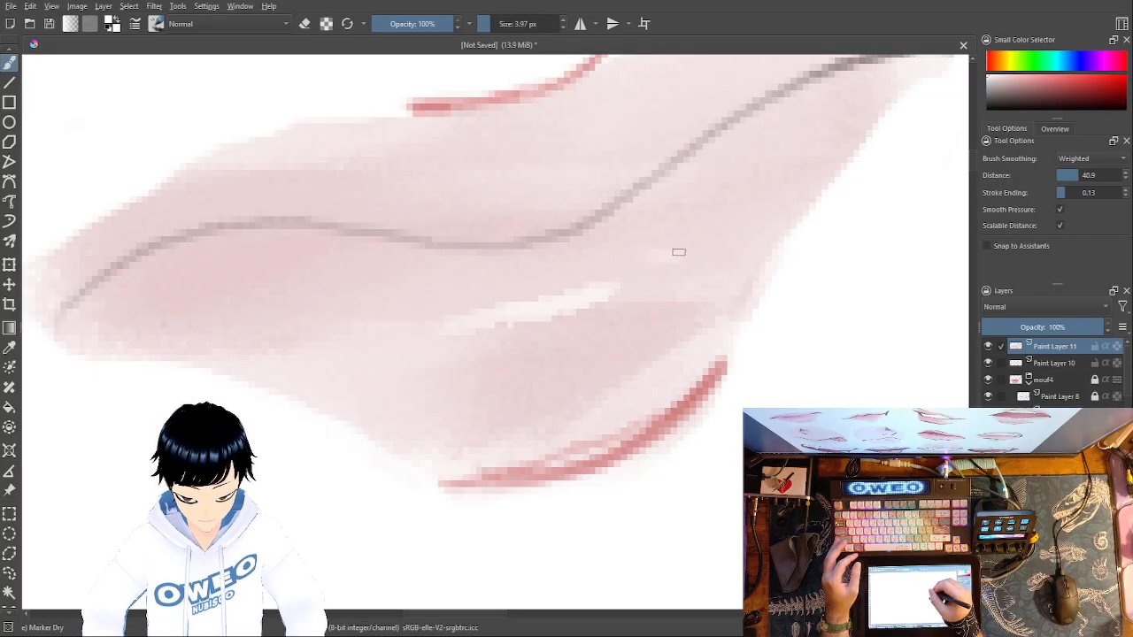
{"action": "mouse_move", "coordinate": [646, 264]}
{"action": "left_mouse_down"}
{"action": "mouse_move", "coordinate": [692, 243]}
{"action": "mouse_move", "coordinate": [695, 253]}
{"action": "mouse_move", "coordinate": [711, 214]}
{"action": "mouse_move", "coordinate": [754, 180]}
{"action": "mouse_move", "coordinate": [766, 144]}
{"action": "left_mouse_up"}
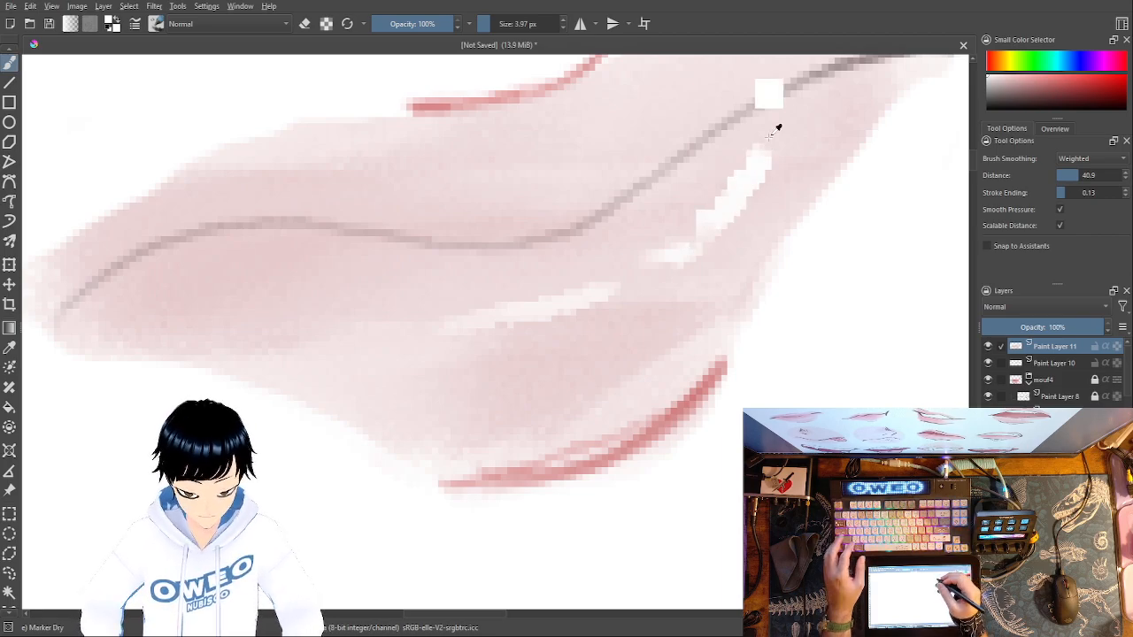
{"action": "key", "text": "ctrl+z"}
{"action": "key", "text": "ctrl+z"}
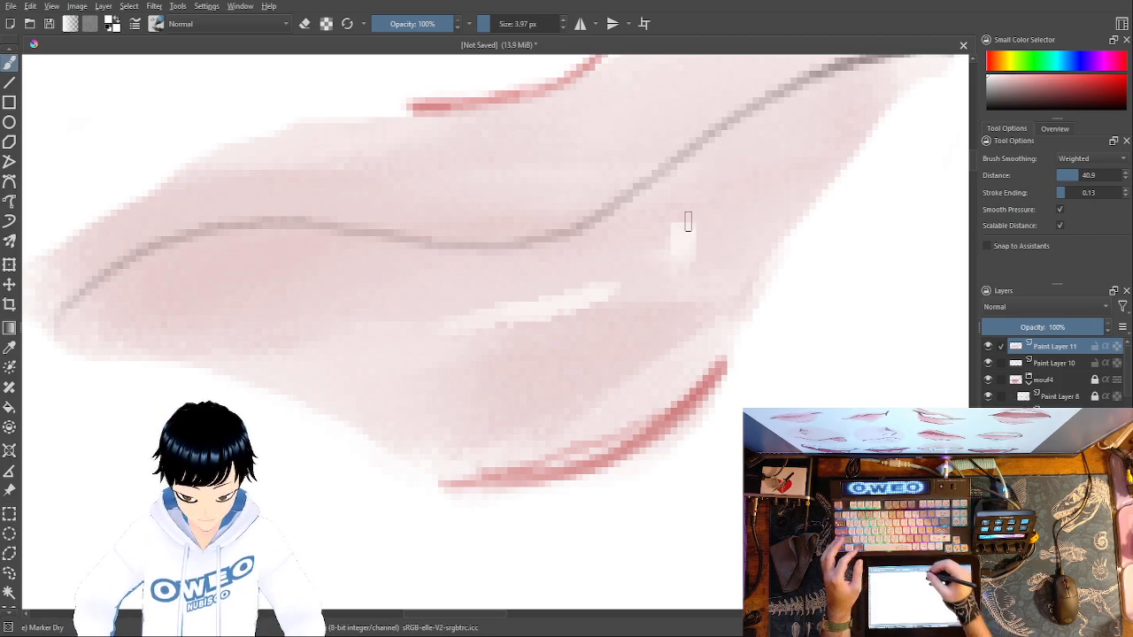
- Return to Pencil-2 at 4.54 px and try white highlights on the lower and upper lips, undoing the upper-lip strokes
{"action": "right_click", "coordinate": [675, 282]}
{"action": "left_click", "coordinate": [724, 359]}
{"action": "mouse_move", "coordinate": [678, 249]}
{"action": "left_mouse_down"}
{"action": "mouse_move", "coordinate": [752, 195]}
{"action": "mouse_move", "coordinate": [776, 143]}
{"action": "left_mouse_up"}
{"action": "left_click_drag", "start_coordinate": [713, 311], "coordinate": [673, 464]}
{"action": "left_click_drag", "start_coordinate": [289, 322], "coordinate": [433, 317]}
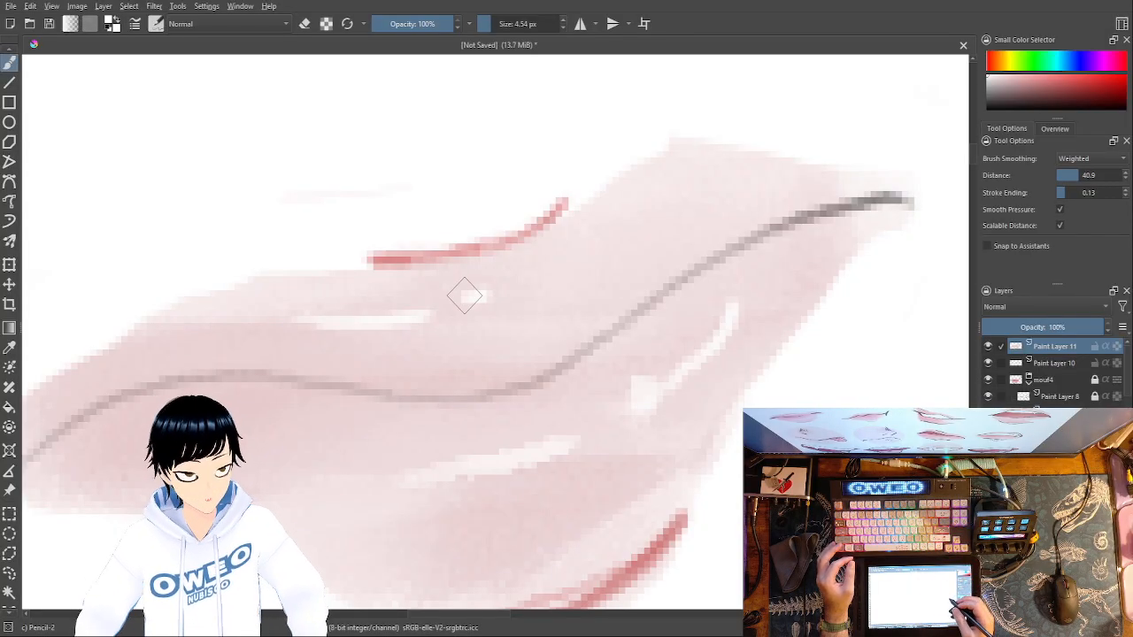
{"action": "left_click", "coordinate": [465, 254]}
{"action": "key", "text": "ctrl+z"}
{"action": "key", "text": "ctrl+z"}
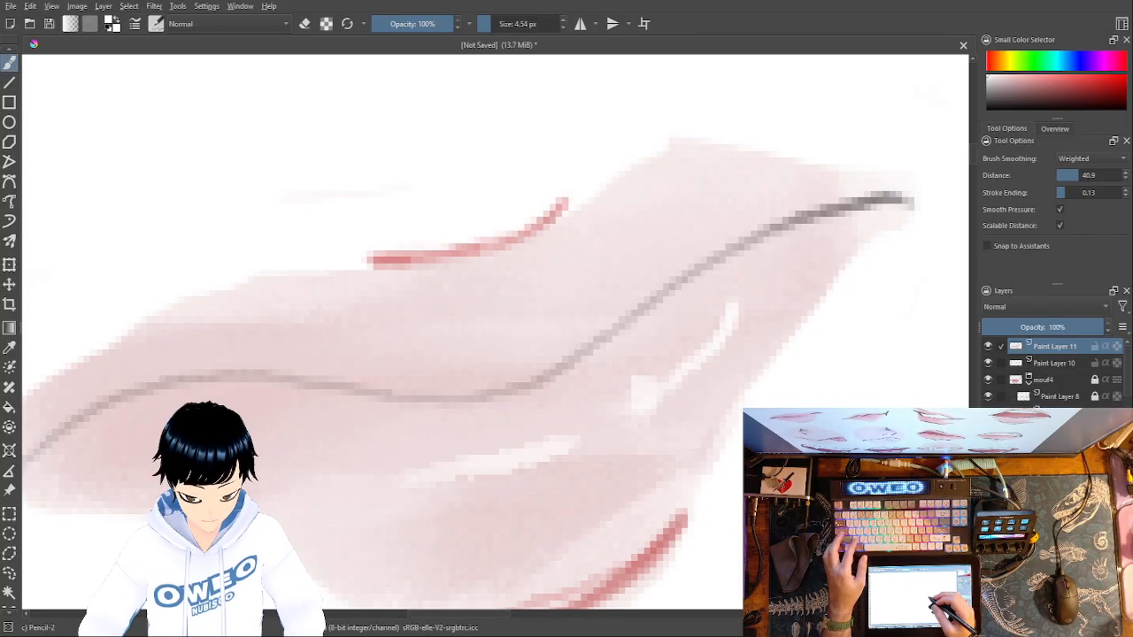
- Try another white highlight on the upper lip, and undo all the white highlights on both lips
{"action": "left_click_drag", "start_coordinate": [301, 321], "coordinate": [380, 325]}
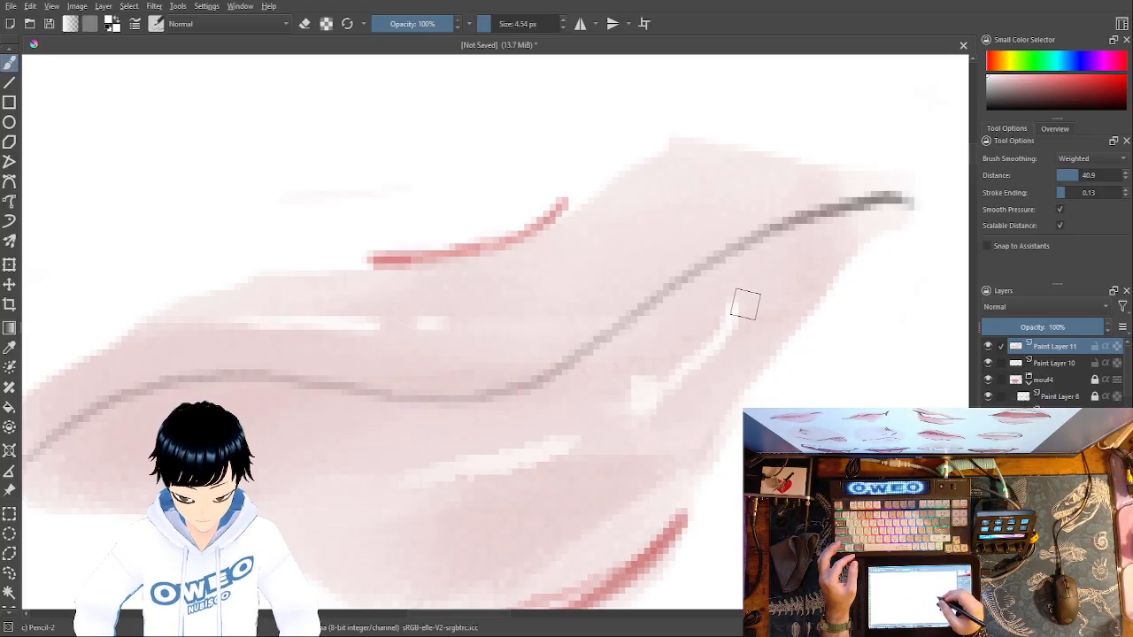
{"action": "key", "text": "ctrl+z"}
{"action": "key", "text": "ctrl+z"}
{"action": "key", "text": "ctrl+z"}
{"action": "key", "text": "ctrl+z"}
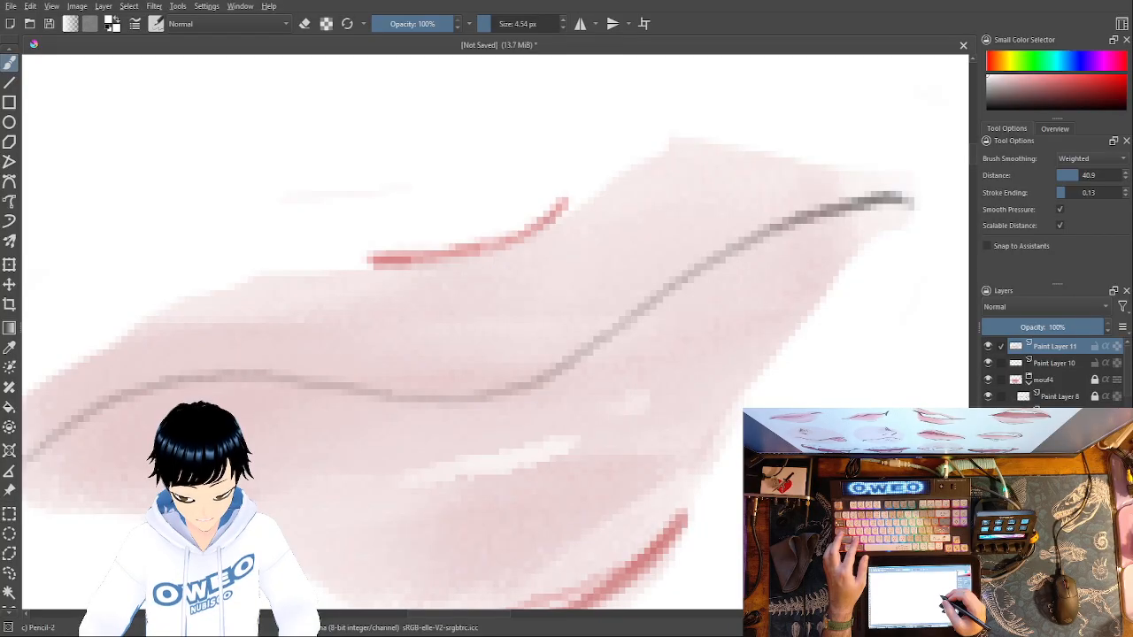
{"action": "key", "text": "ctrl+z"}
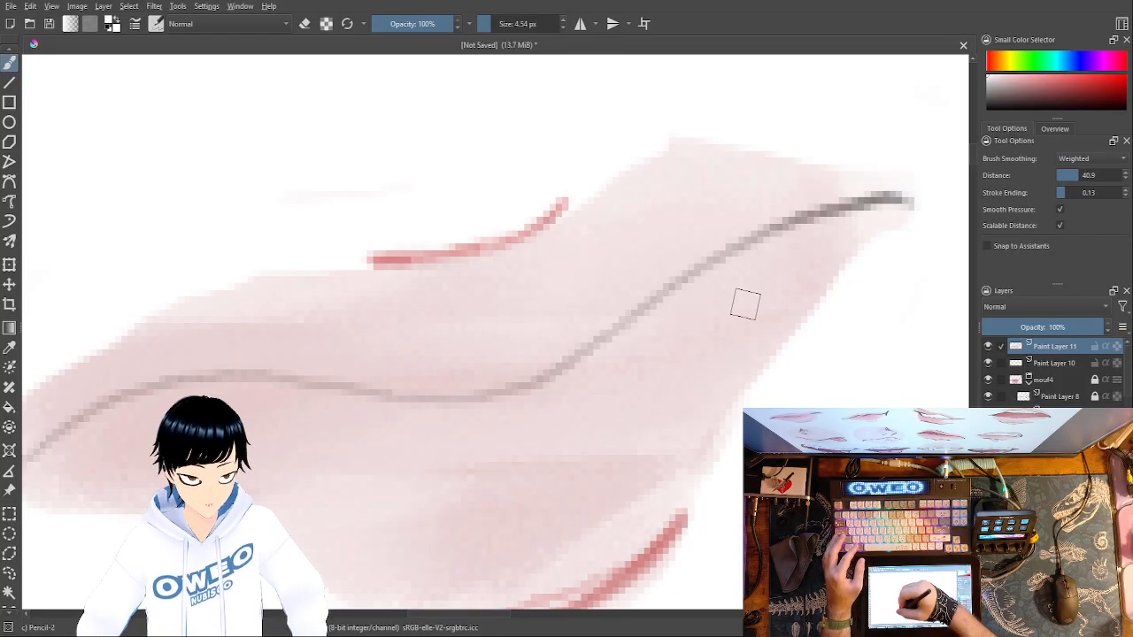
- Draw white highlights along the lower lip, redoing the stroke toward the raised corner with the pencil at 2.18 px
{"action": "mouse_move", "coordinate": [429, 477]}
{"action": "left_mouse_down"}
{"action": "mouse_move", "coordinate": [512, 453]}
{"action": "mouse_move", "coordinate": [634, 396]}
{"action": "mouse_move", "coordinate": [728, 296]}
{"action": "left_mouse_up"}
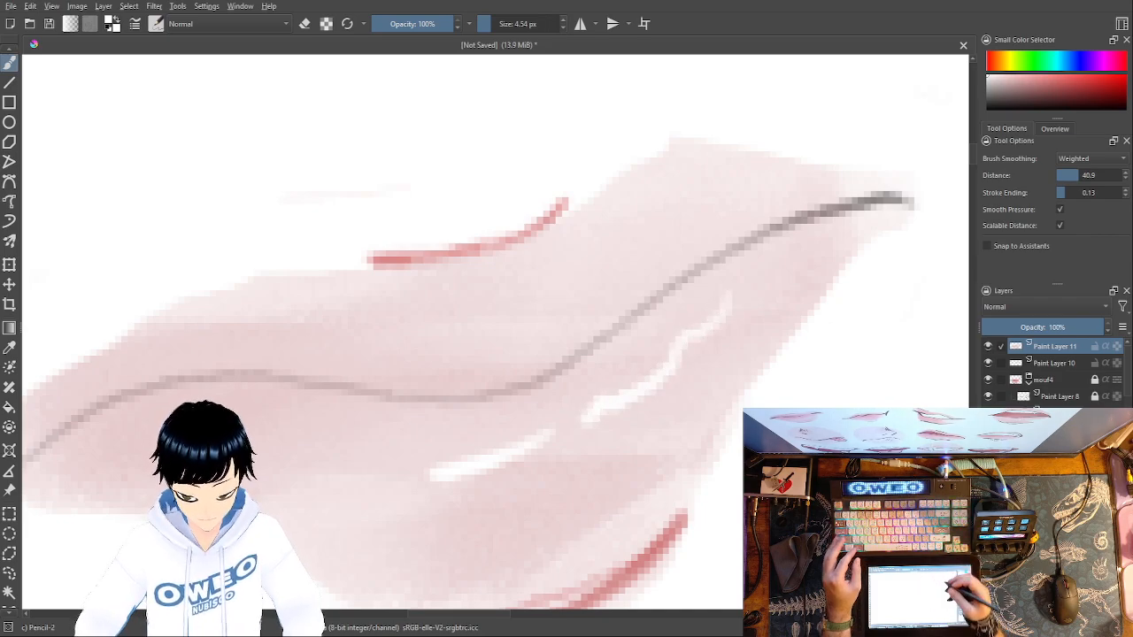
{"action": "key", "text": "ctrl+z"}
{"action": "left_click", "coordinate": [488, 25]}
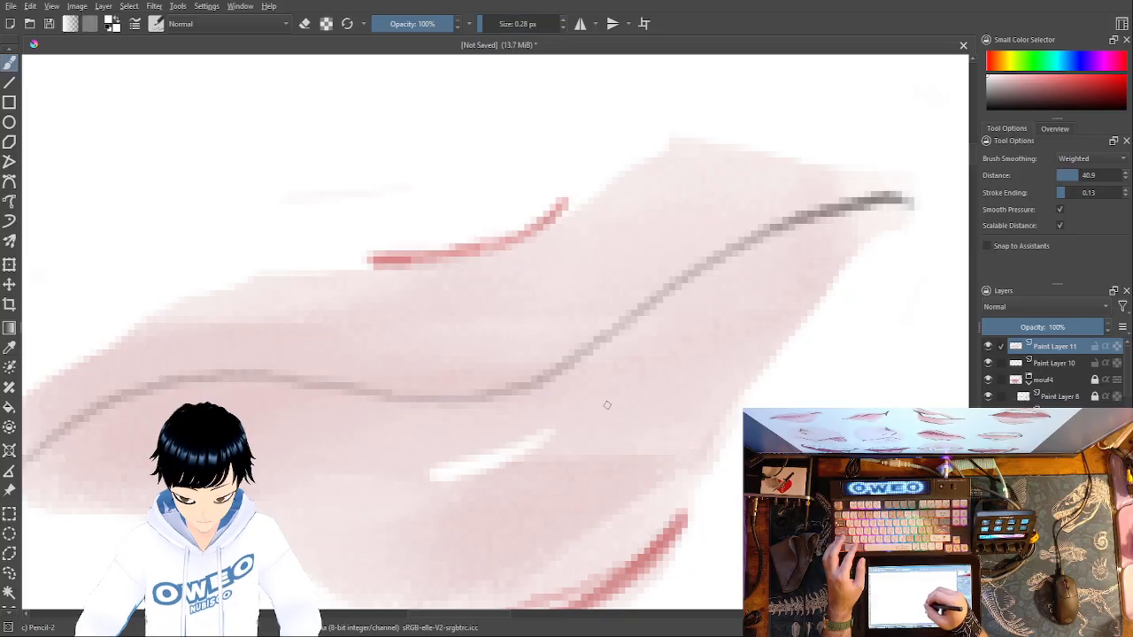
{"action": "left_click_drag", "start_coordinate": [481, 24], "coordinate": [487, 27]}
{"action": "left_click_drag", "start_coordinate": [603, 407], "coordinate": [728, 316]}
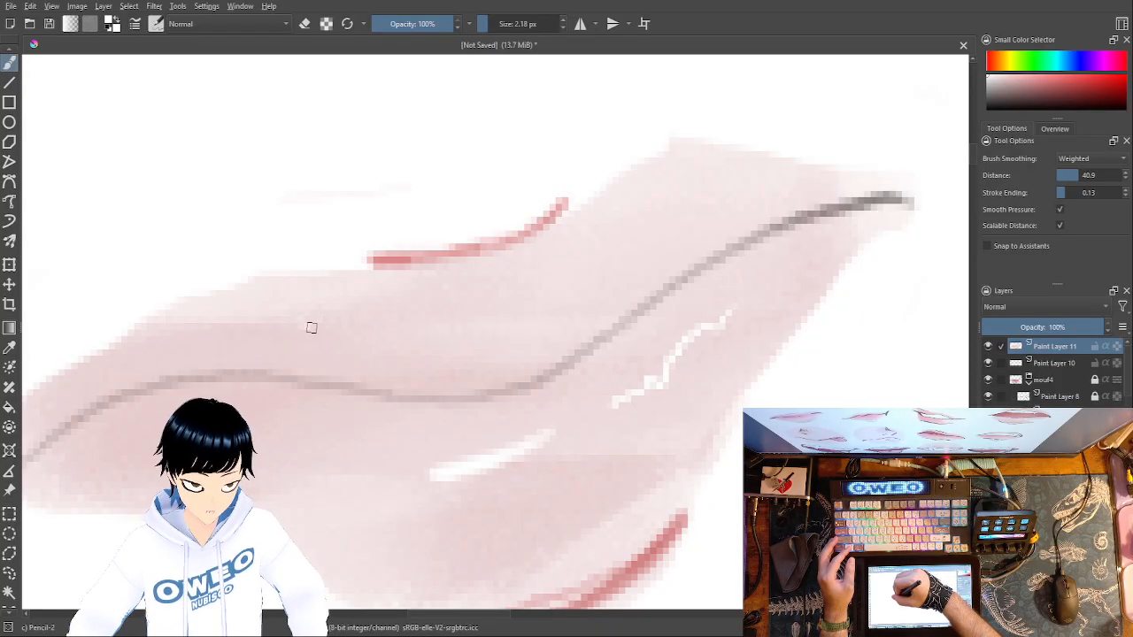
- Add a thin white highlight line and a short dash beside it on the upper lip
{"action": "mouse_move", "coordinate": [386, 326]}
{"action": "left_mouse_down"}
{"action": "mouse_move", "coordinate": [299, 319]}
{"action": "mouse_move", "coordinate": [393, 324]}
{"action": "left_mouse_up"}
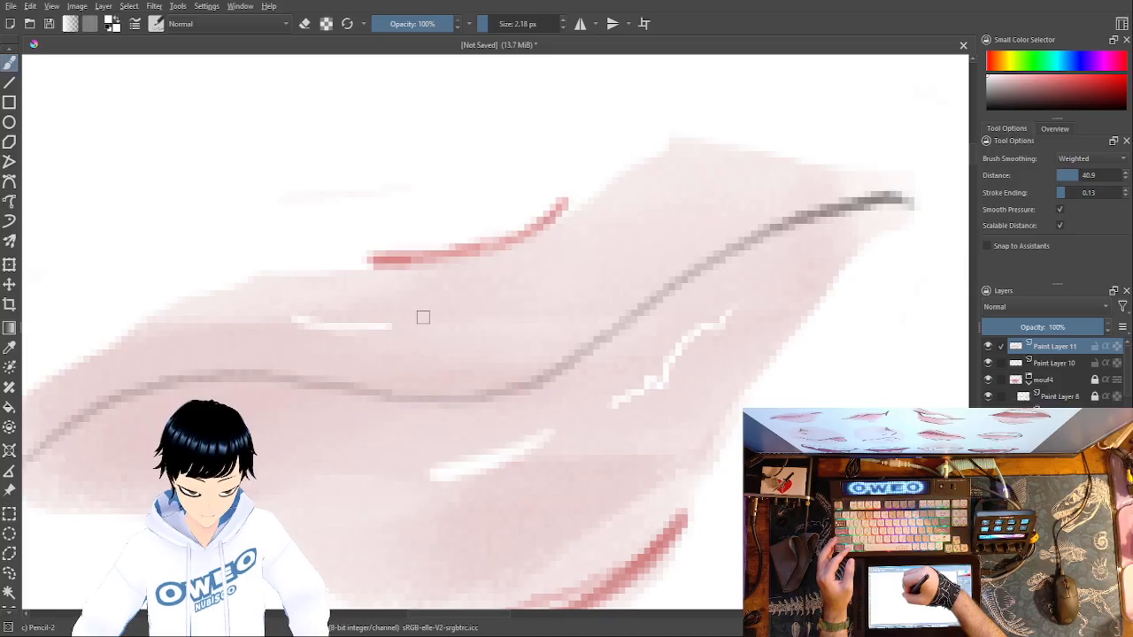
{"action": "left_click_drag", "start_coordinate": [423, 315], "coordinate": [435, 317]}
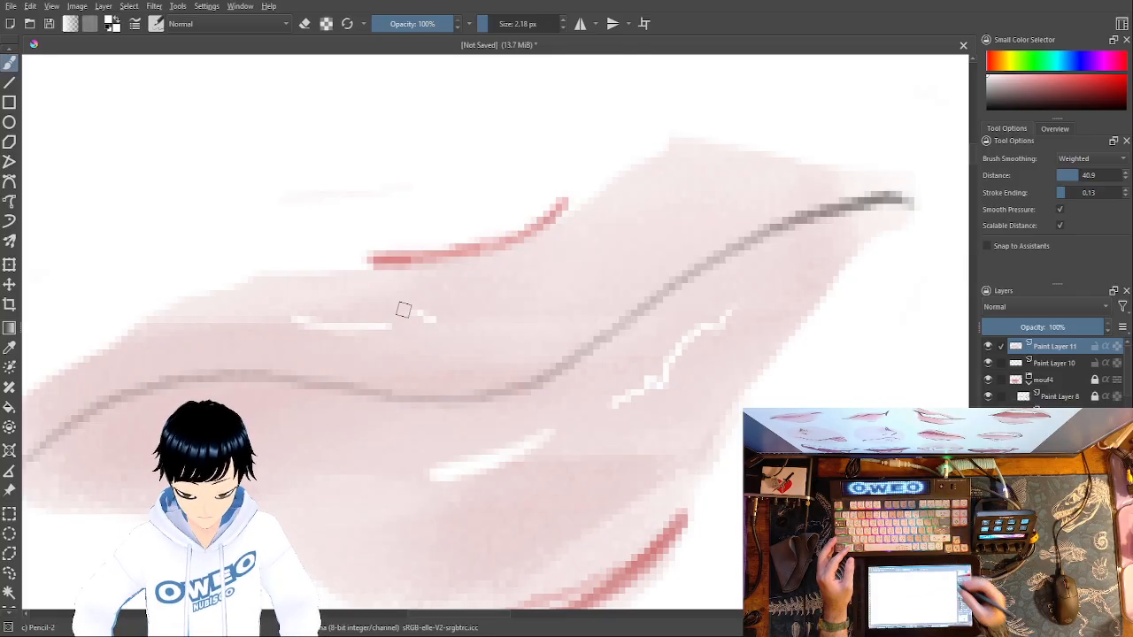
{"action": "key", "text": "minus"}
{"action": "key", "text": "minus"}
{"action": "key", "text": "minus"}
{"action": "key", "text": "minus"}
{"action": "key", "text": "minus"}
{"action": "key", "text": "minus"}
{"action": "key", "text": "minus"}
{"action": "key", "text": "plus"}
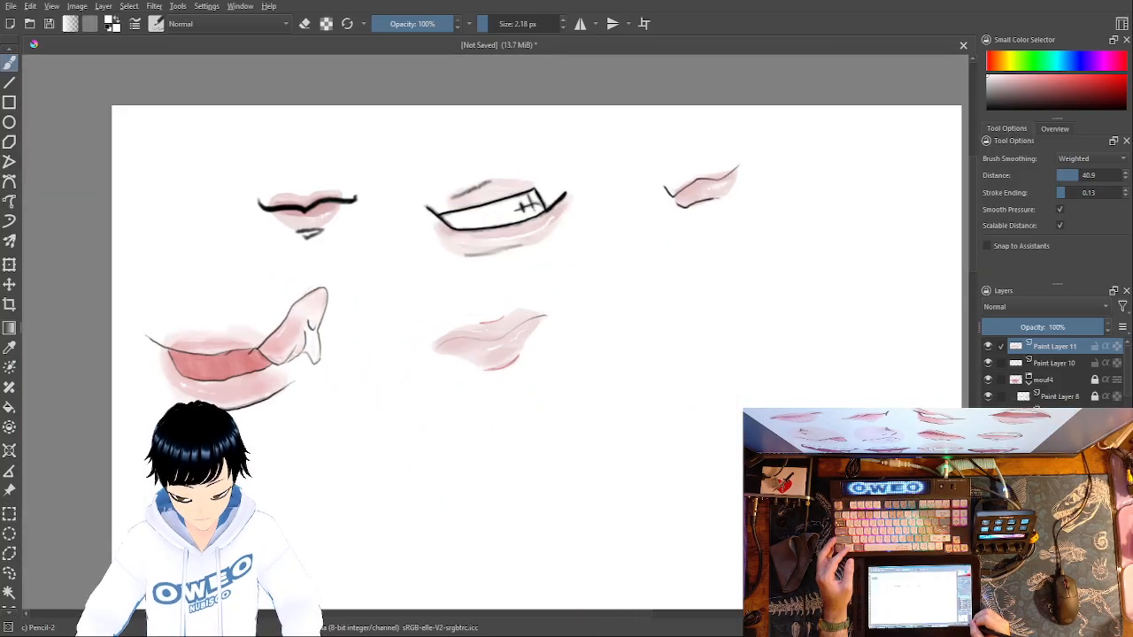
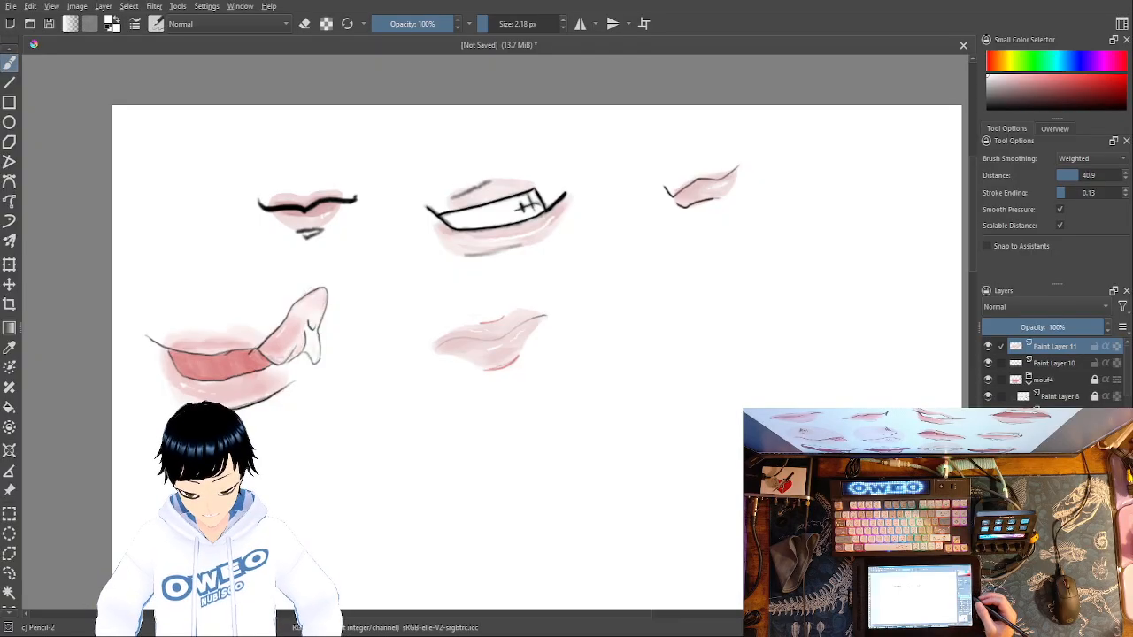
- Group Paint Layer 11 and Paint Layer 10, rename the group mouf5, and lock it
{"action": "left_click", "coordinate": [1001, 364]}
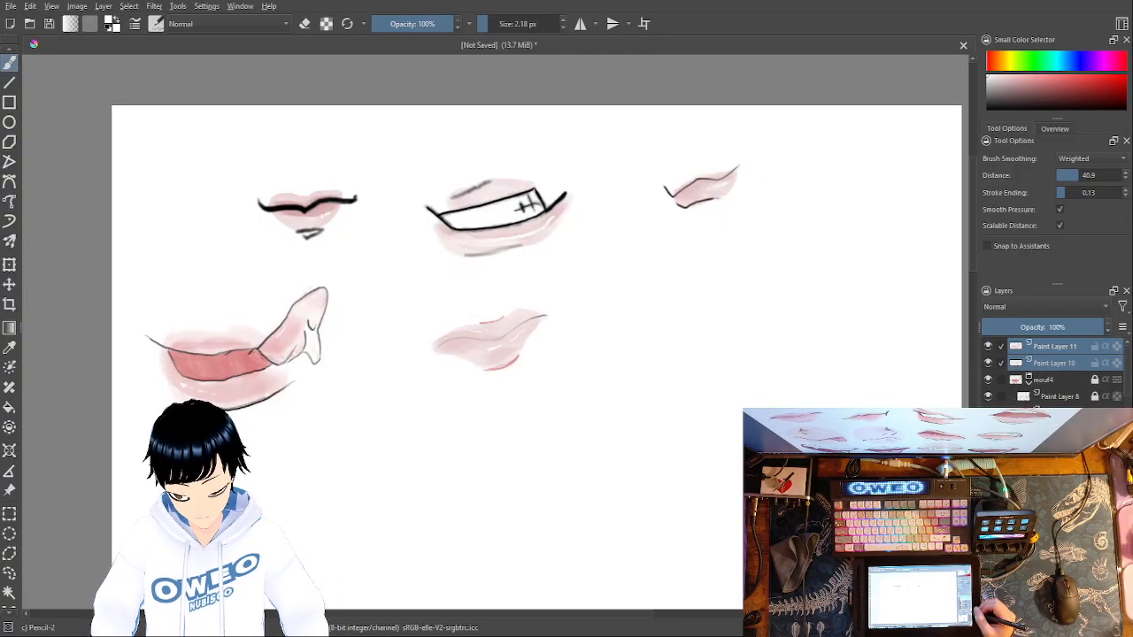
{"action": "key", "text": "ctrl+g"}
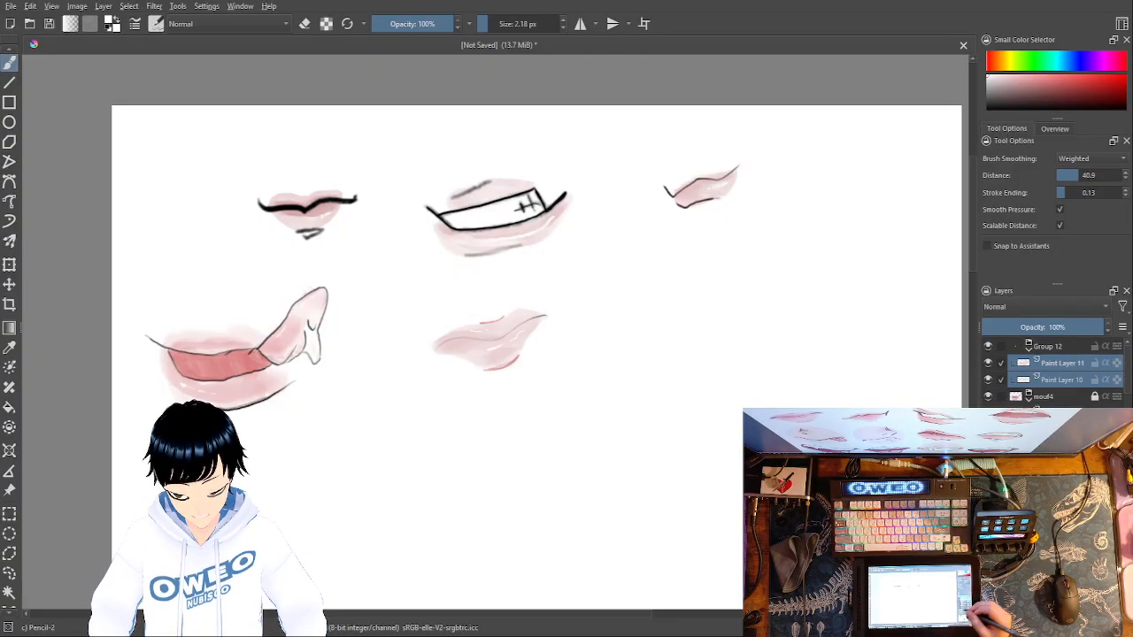
{"action": "double_click", "coordinate": [1057, 346]}
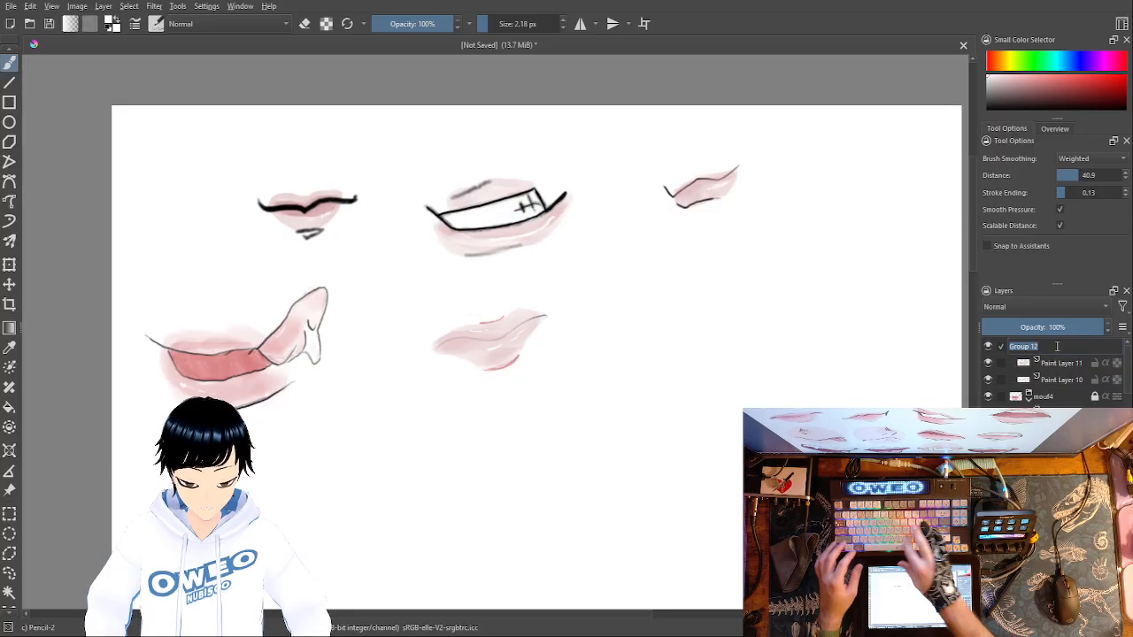
{"action": "type", "text": "mouf"}
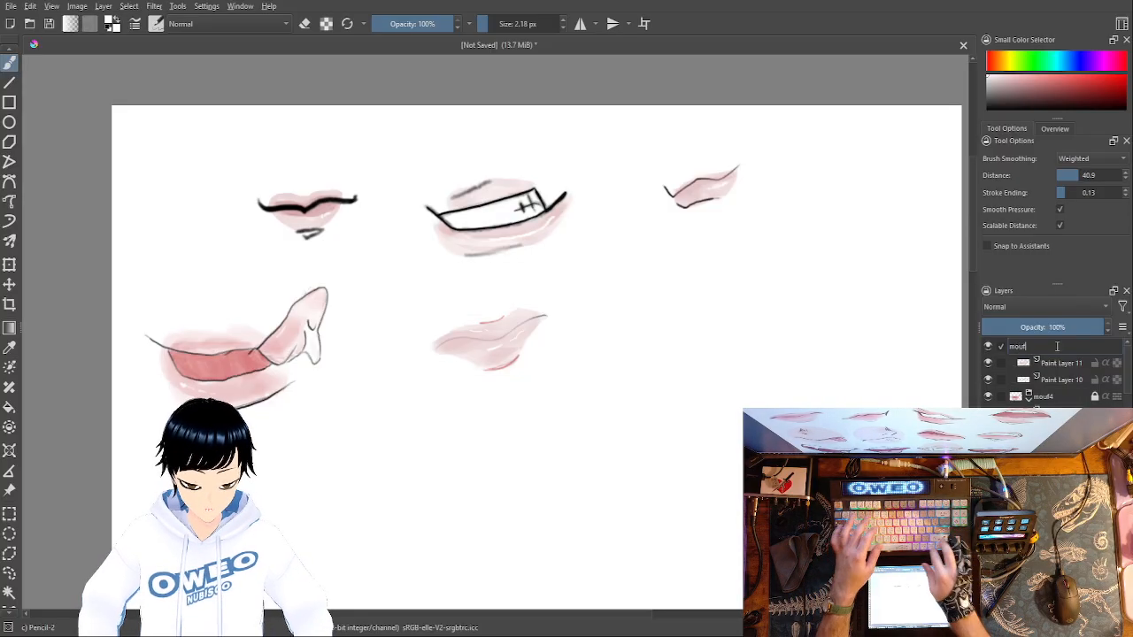
{"action": "type", "text": "5"}
{"action": "key", "text": "Return"}
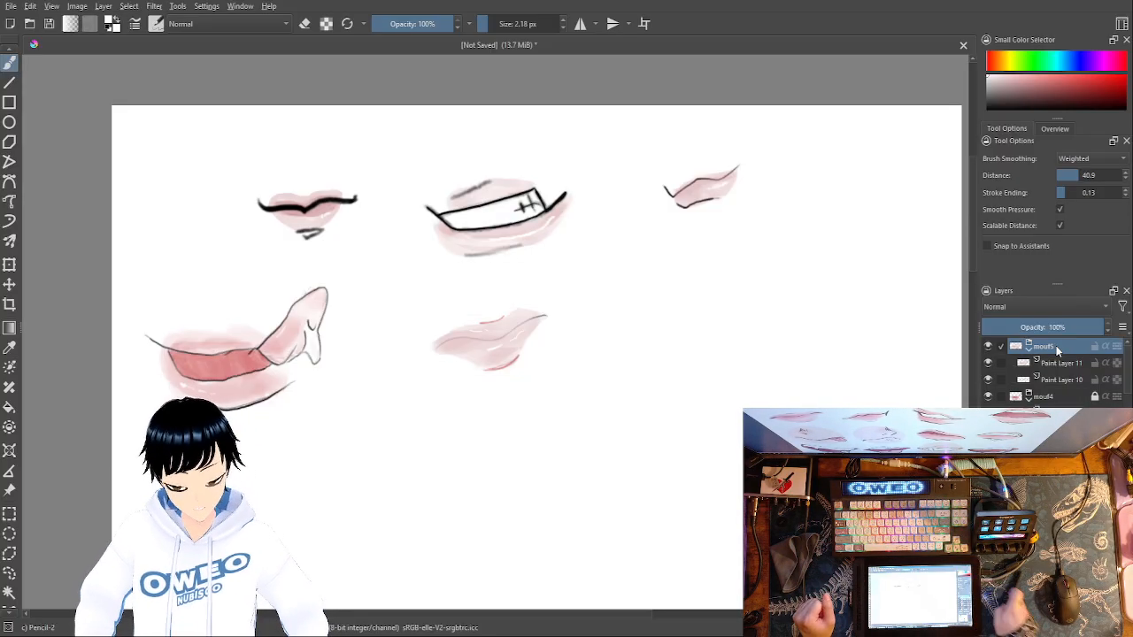
{"action": "left_click", "coordinate": [1096, 347]}
- On a new paint layer, draw the sixth mouth's wavy rising parting line and its corner strokes in black with Pencil-2 at 2.18 px
{"action": "key", "text": "Insert"}
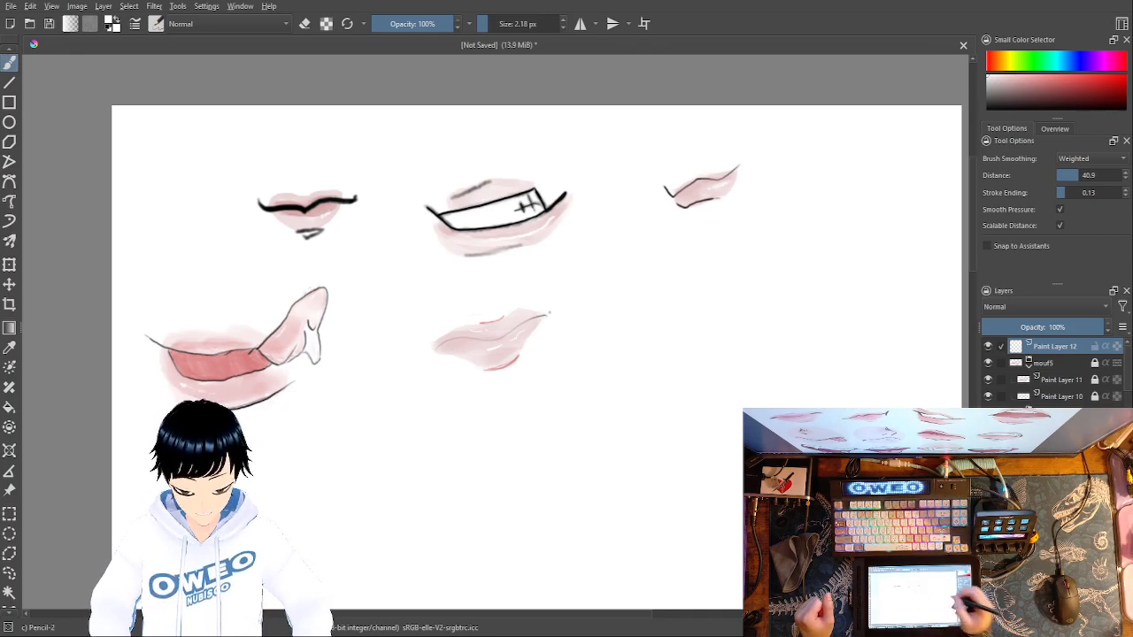
{"action": "key", "text": "ctrl+plus"}
{"action": "key", "text": "ctrl+plus"}
{"action": "key", "text": "ctrl+plus"}
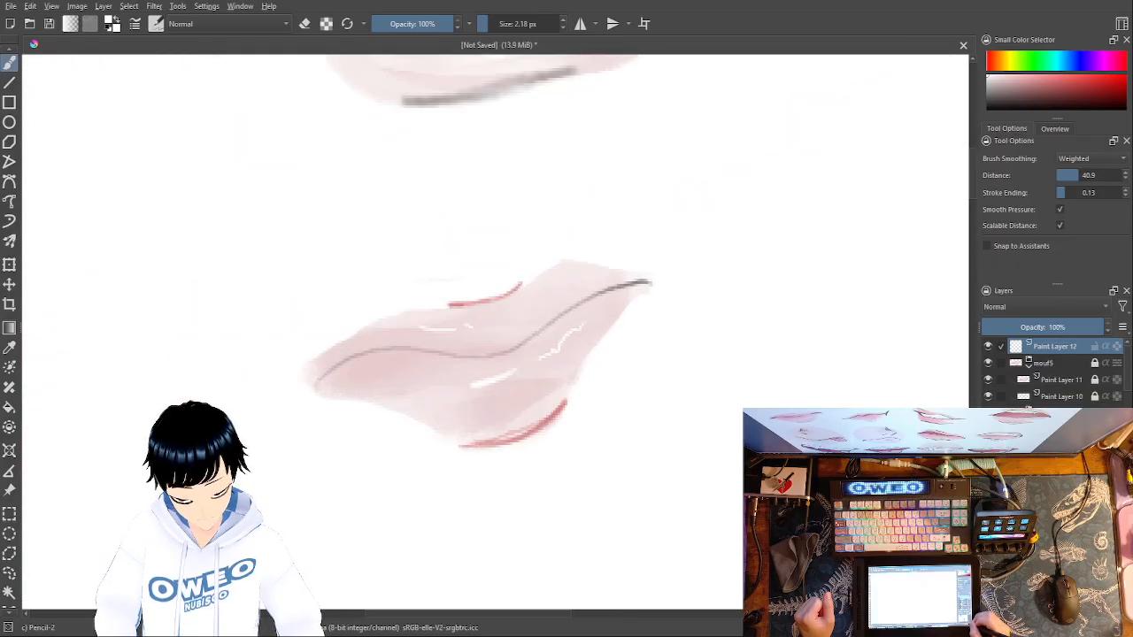
{"action": "key", "text": "ctrl+plus"}
{"action": "mouse_move", "coordinate": [851, 437]}
{"action": "left_mouse_down"}
{"action": "mouse_move", "coordinate": [611, 481]}
{"action": "mouse_move", "coordinate": [169, 481]}
{"action": "left_mouse_up"}
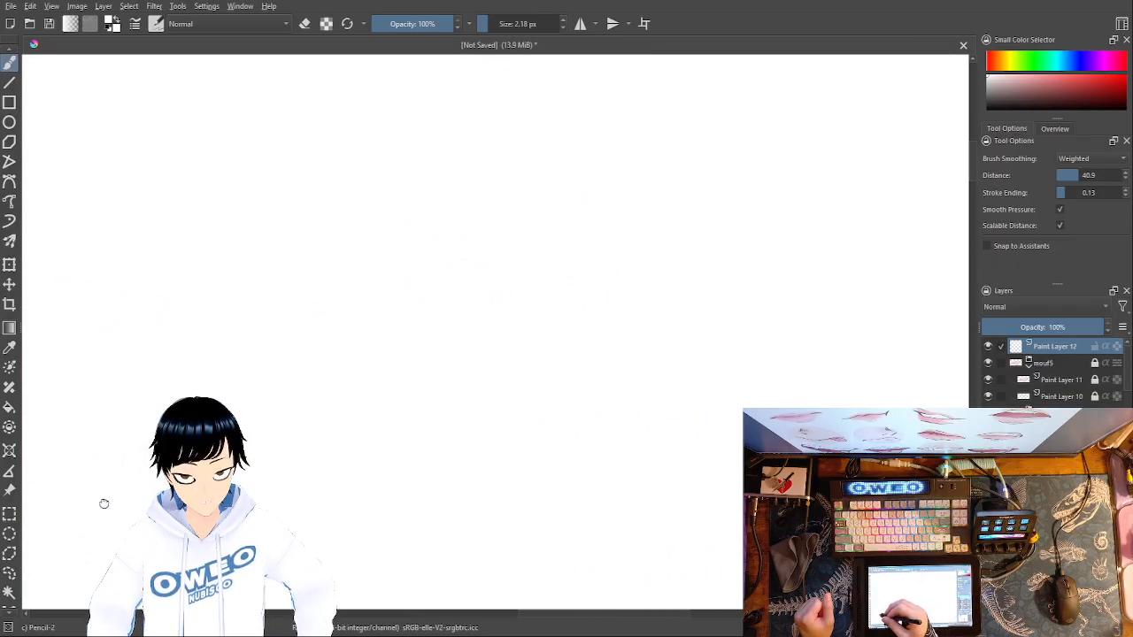
{"action": "right_click", "coordinate": [525, 312]}
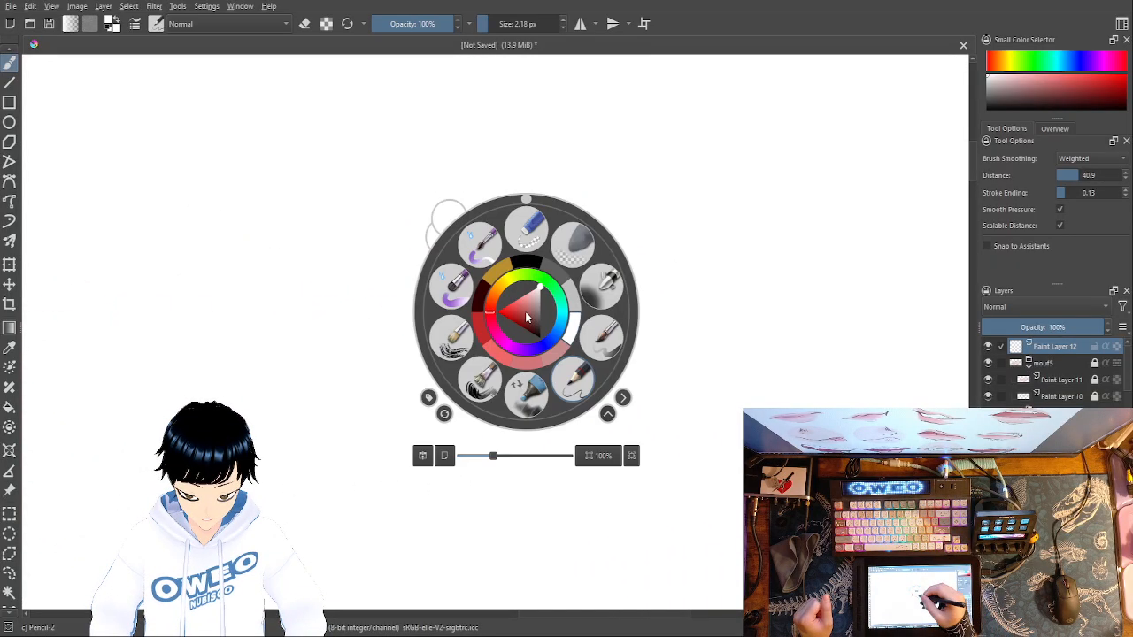
{"action": "left_click", "coordinate": [573, 384]}
{"action": "right_click", "coordinate": [582, 351]}
{"action": "left_click", "coordinate": [585, 302]}
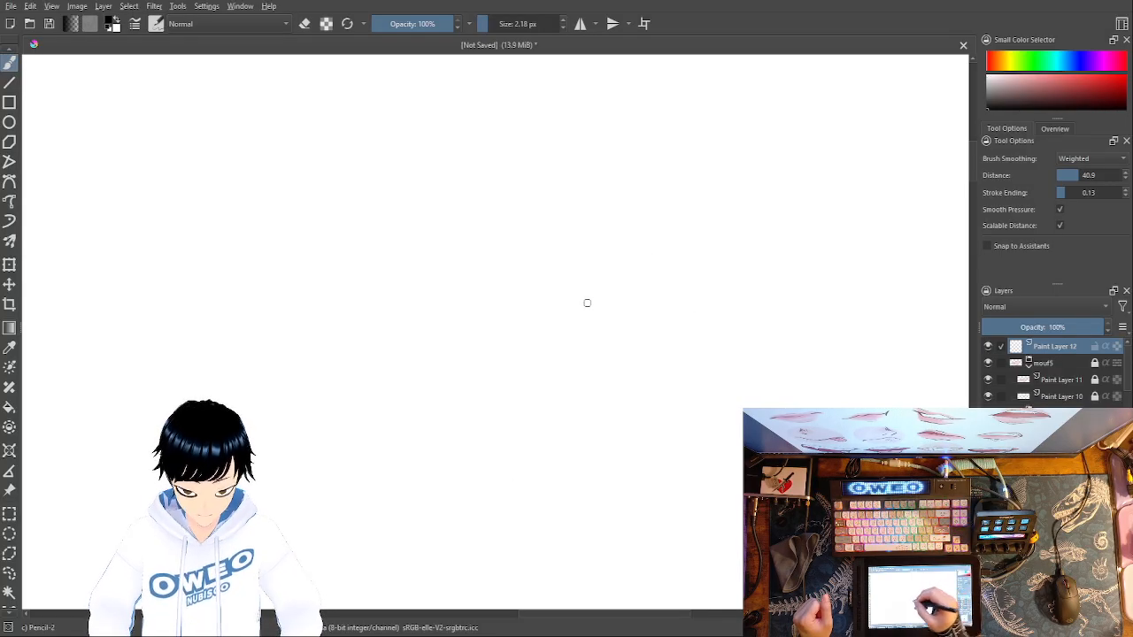
{"action": "mouse_move", "coordinate": [369, 373]}
{"action": "left_mouse_down"}
{"action": "mouse_move", "coordinate": [465, 355]}
{"action": "mouse_move", "coordinate": [515, 318]}
{"action": "mouse_move", "coordinate": [558, 316]}
{"action": "mouse_move", "coordinate": [605, 284]}
{"action": "mouse_move", "coordinate": [683, 285]}
{"action": "mouse_move", "coordinate": [731, 252]}
{"action": "left_mouse_up"}
{"action": "mouse_move", "coordinate": [735, 255]}
{"action": "left_mouse_down"}
{"action": "mouse_move", "coordinate": [732, 301]}
{"action": "mouse_move", "coordinate": [751, 229]}
{"action": "mouse_move", "coordinate": [786, 208]}
{"action": "left_mouse_up"}
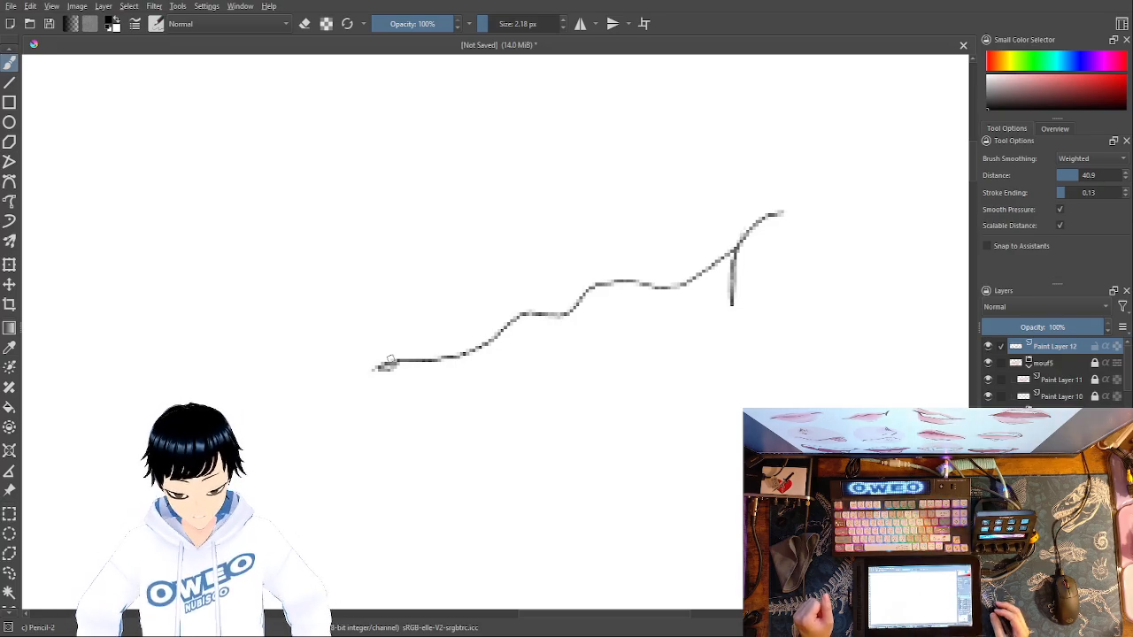
- Shorten the strokes at the mouth's raised corner with Eraser Small at 25 px, and refine them with Pencil-2 at 2.18 px
{"action": "right_click", "coordinate": [808, 243]}
{"action": "left_click", "coordinate": [817, 168]}
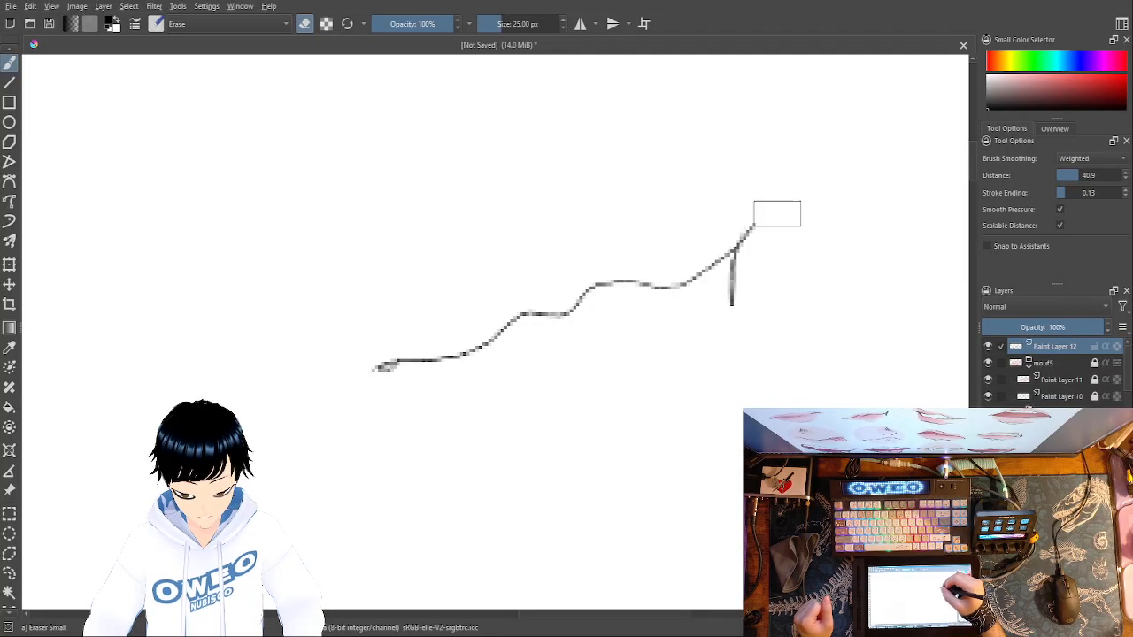
{"action": "left_click_drag", "start_coordinate": [735, 306], "coordinate": [735, 274]}
{"action": "right_click", "coordinate": [797, 434]}
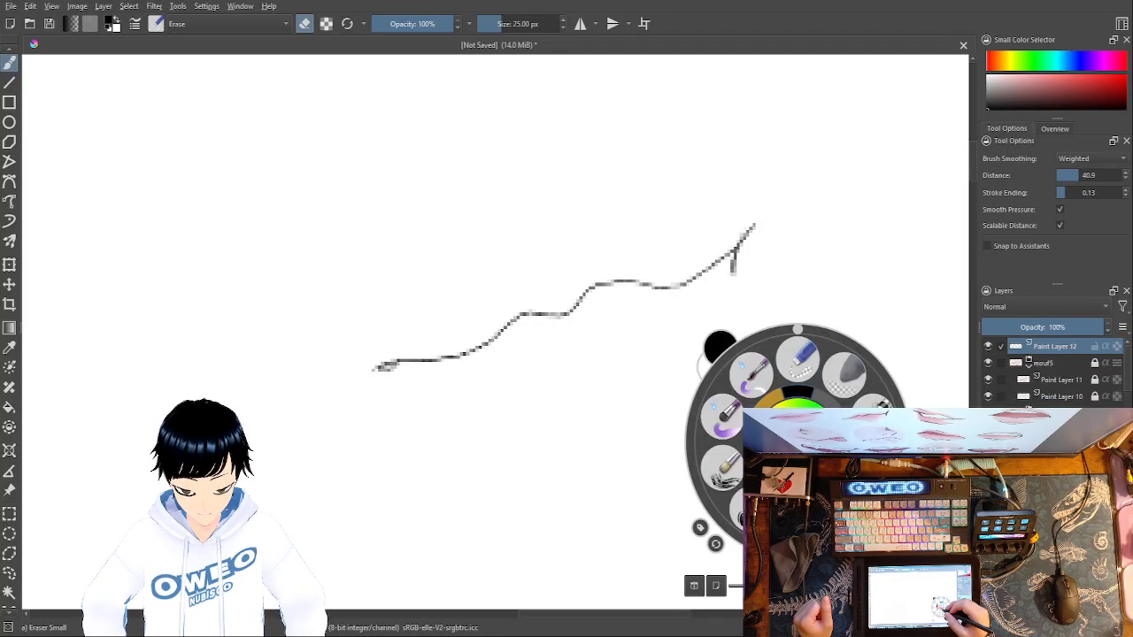
{"action": "left_click", "coordinate": [874, 466]}
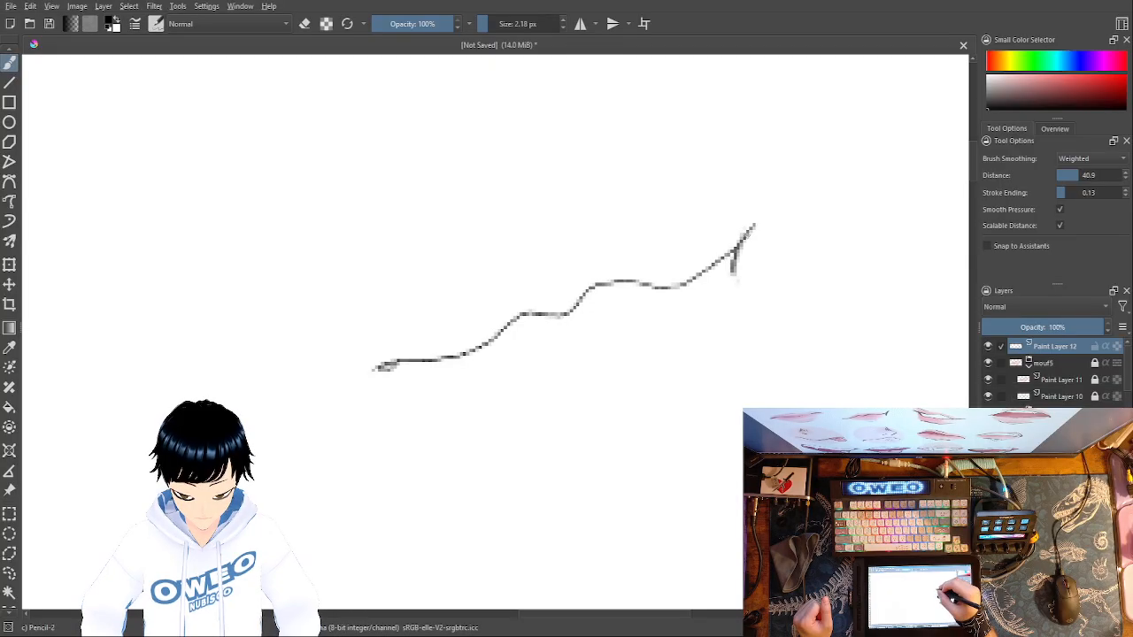
{"action": "left_click_drag", "start_coordinate": [741, 249], "coordinate": [735, 283]}
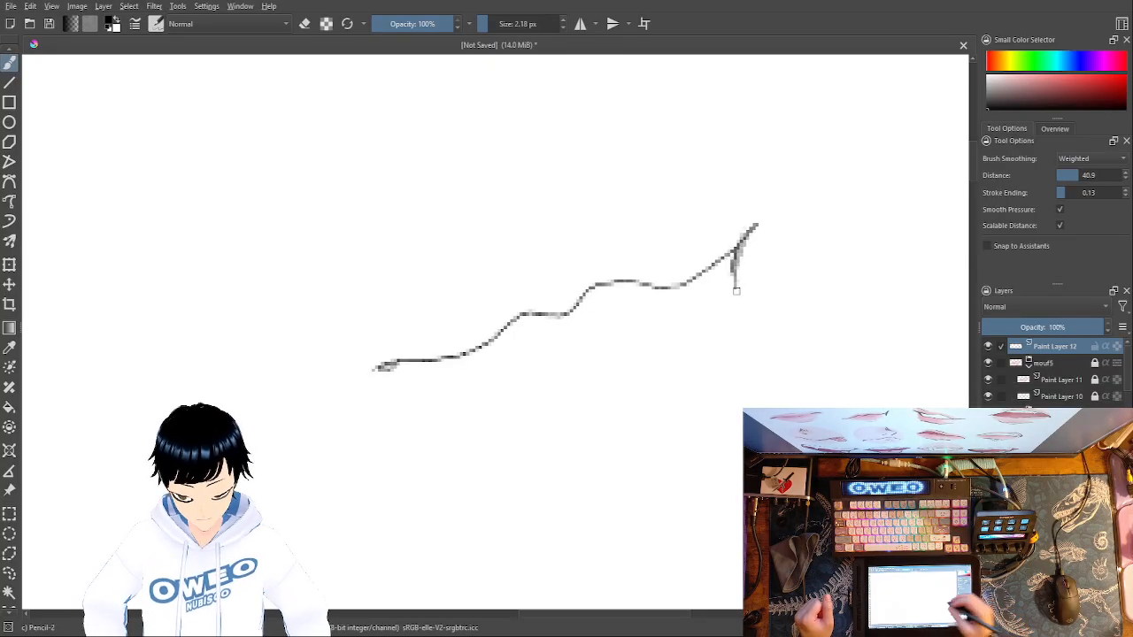
- Outline small curved accents in soft red above and below the parting line with Pencil-2
{"action": "right_click", "coordinate": [654, 422]}
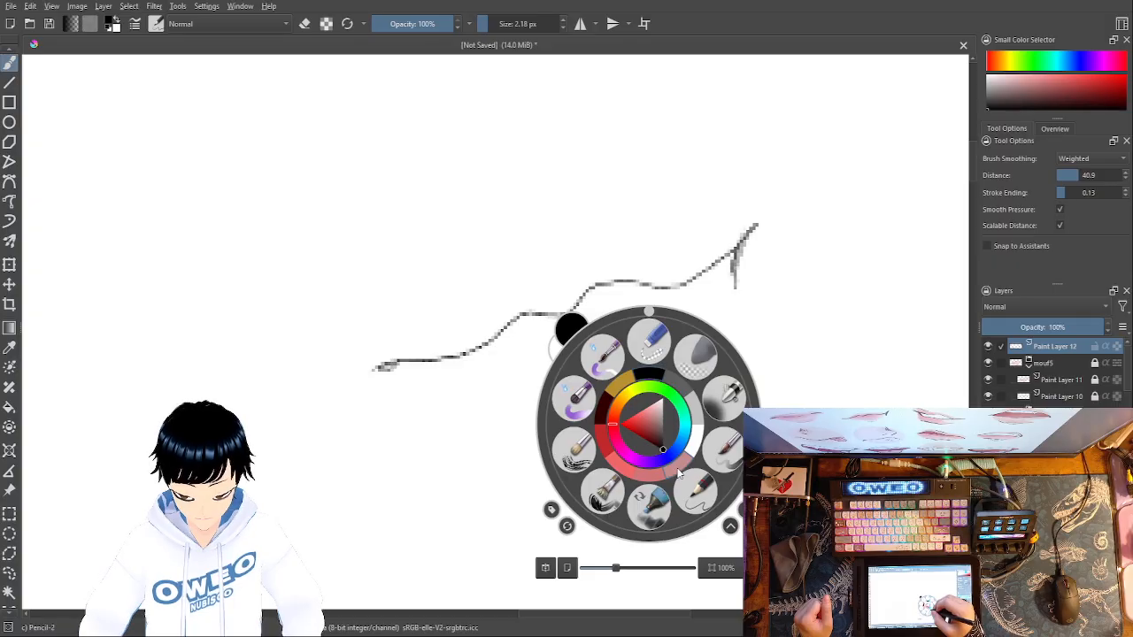
{"action": "left_click", "coordinate": [651, 476]}
{"action": "right_click", "coordinate": [618, 430]}
{"action": "left_click", "coordinate": [586, 457]}
{"action": "right_click", "coordinate": [557, 443]}
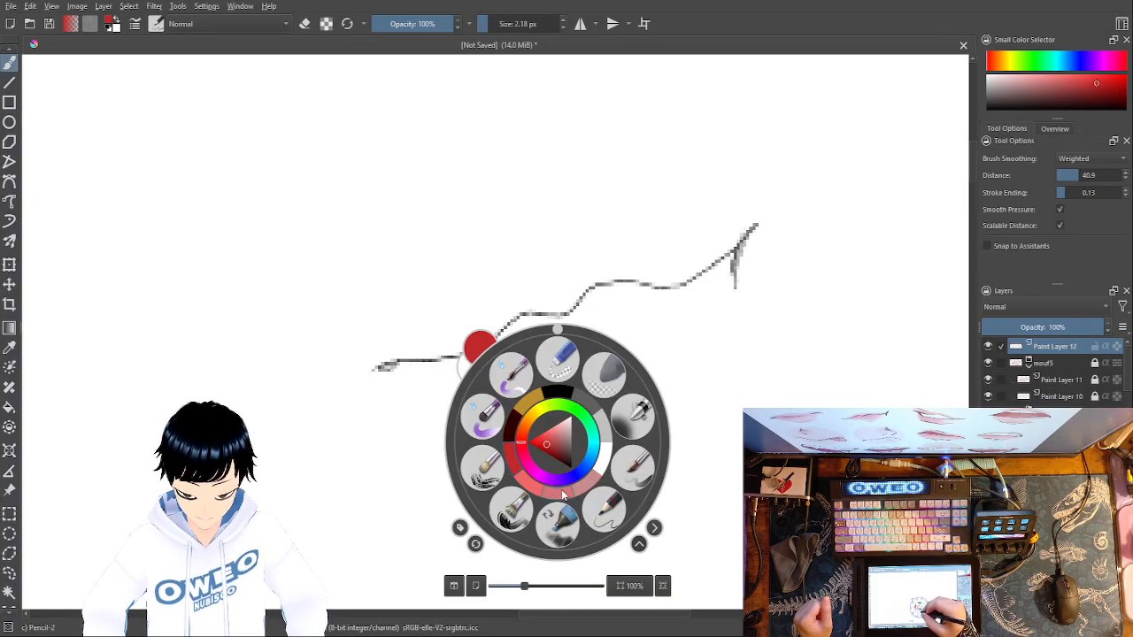
{"action": "left_click", "coordinate": [565, 472]}
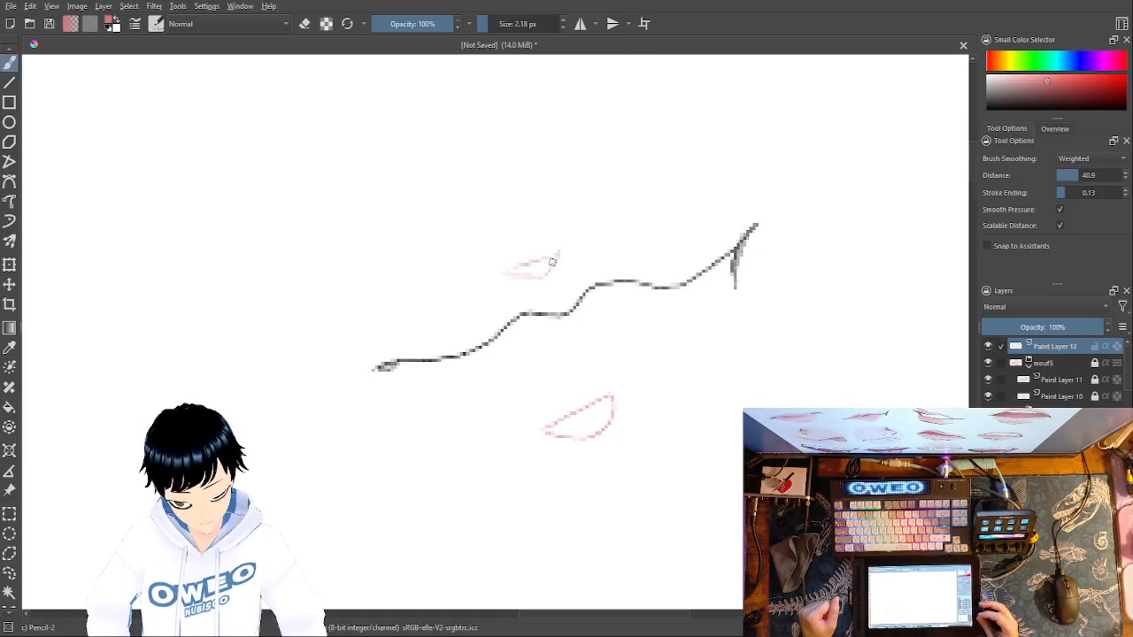
- Add a new paint layer and paint both lips in muted pink with Marker Dry at 11.10 px
{"action": "key", "text": "Insert"}
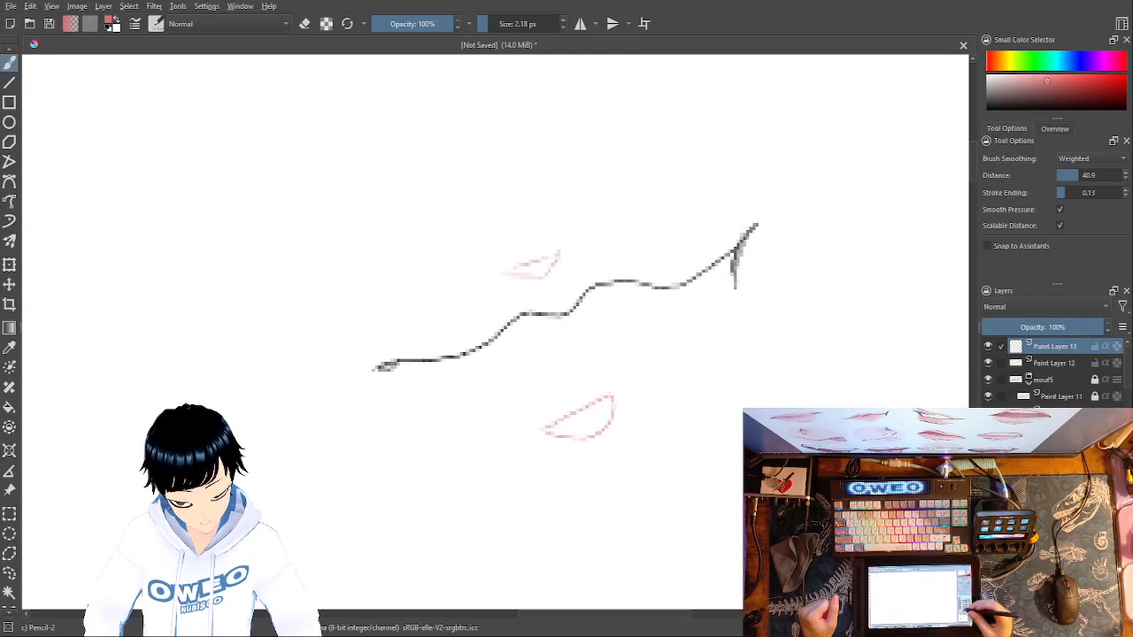
{"action": "right_click", "coordinate": [761, 441]}
{"action": "left_click", "coordinate": [799, 512]}
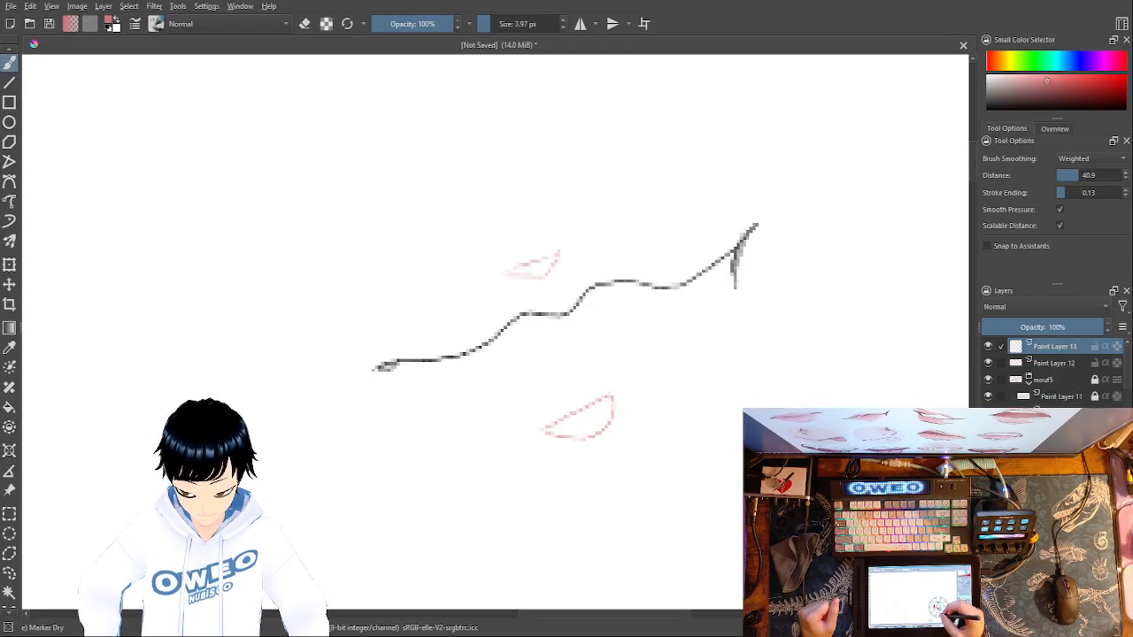
{"action": "right_click", "coordinate": [569, 345]}
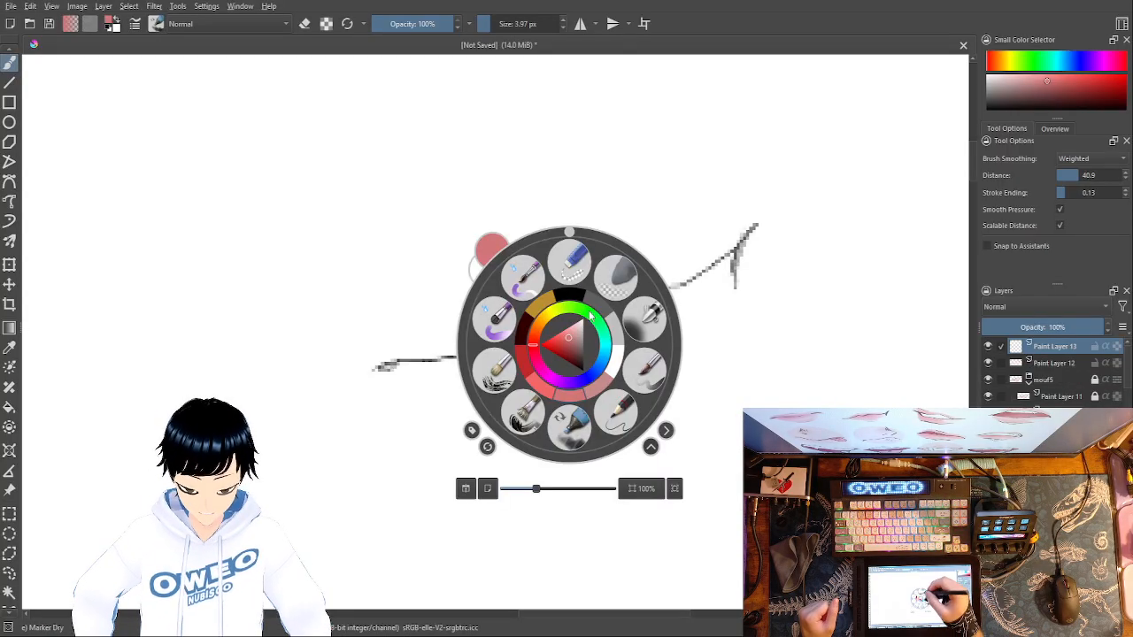
{"action": "left_click", "coordinate": [593, 394]}
{"action": "left_click_drag", "start_coordinate": [489, 24], "coordinate": [500, 23]}
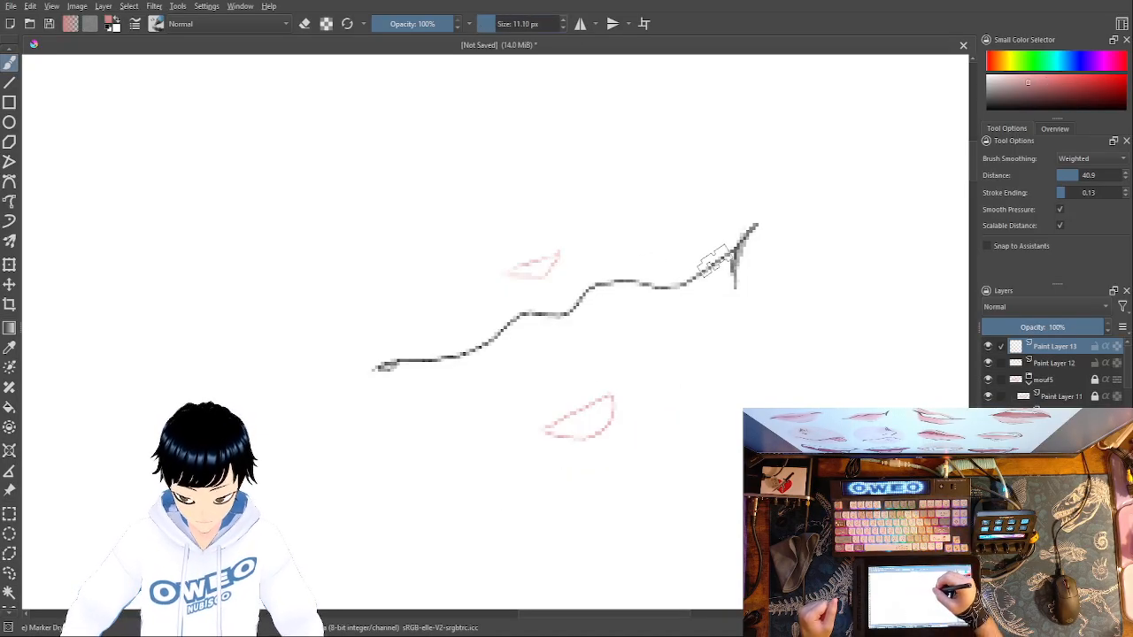
{"action": "mouse_move", "coordinate": [681, 282]}
{"action": "left_mouse_down"}
{"action": "mouse_move", "coordinate": [584, 296]}
{"action": "mouse_move", "coordinate": [448, 363]}
{"action": "mouse_move", "coordinate": [415, 360]}
{"action": "mouse_move", "coordinate": [517, 310]}
{"action": "mouse_move", "coordinate": [448, 354]}
{"action": "mouse_move", "coordinate": [433, 346]}
{"action": "mouse_move", "coordinate": [475, 334]}
{"action": "mouse_move", "coordinate": [534, 289]}
{"action": "mouse_move", "coordinate": [685, 297]}
{"action": "mouse_move", "coordinate": [530, 308]}
{"action": "mouse_move", "coordinate": [437, 382]}
{"action": "mouse_move", "coordinate": [492, 413]}
{"action": "mouse_move", "coordinate": [558, 419]}
{"action": "mouse_move", "coordinate": [598, 387]}
{"action": "mouse_move", "coordinate": [670, 288]}
{"action": "left_mouse_up"}
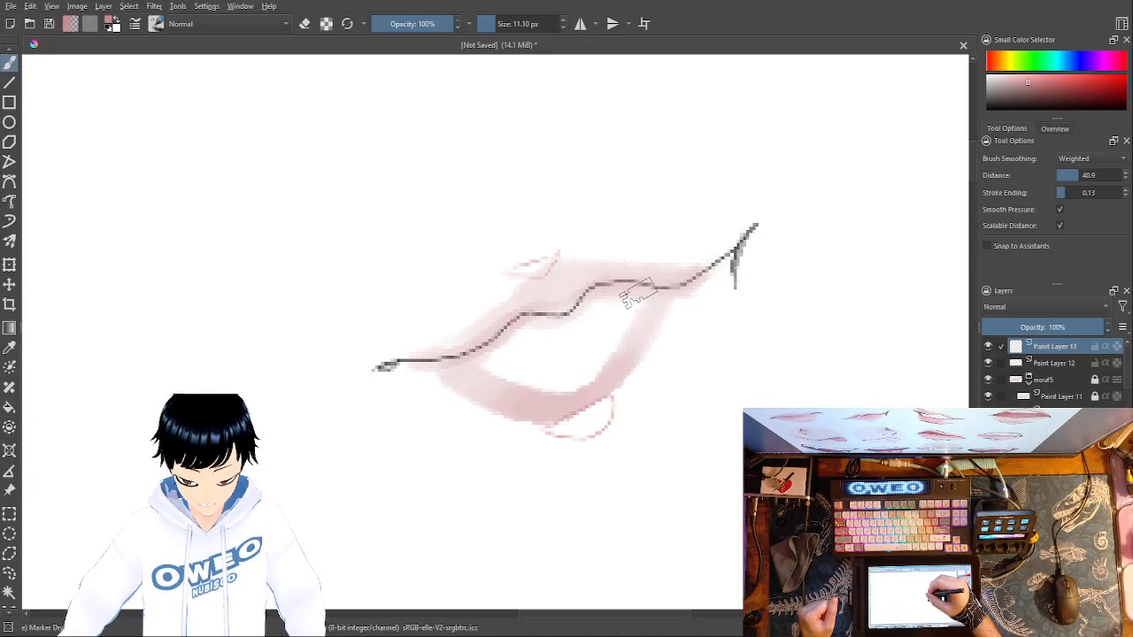
{"action": "mouse_move", "coordinate": [613, 343]}
{"action": "left_mouse_down"}
{"action": "mouse_move", "coordinate": [583, 306]}
{"action": "mouse_move", "coordinate": [582, 354]}
{"action": "mouse_move", "coordinate": [554, 325]}
{"action": "mouse_move", "coordinate": [558, 385]}
{"action": "mouse_move", "coordinate": [549, 343]}
{"action": "mouse_move", "coordinate": [559, 387]}
{"action": "mouse_move", "coordinate": [538, 339]}
{"action": "mouse_move", "coordinate": [548, 390]}
{"action": "mouse_move", "coordinate": [515, 342]}
{"action": "mouse_move", "coordinate": [514, 384]}
{"action": "mouse_move", "coordinate": [488, 347]}
{"action": "mouse_move", "coordinate": [475, 364]}
{"action": "mouse_move", "coordinate": [482, 380]}
{"action": "mouse_move", "coordinate": [501, 381]}
{"action": "mouse_move", "coordinate": [491, 345]}
{"action": "mouse_move", "coordinate": [522, 323]}
{"action": "mouse_move", "coordinate": [625, 299]}
{"action": "mouse_move", "coordinate": [588, 374]}
{"action": "mouse_move", "coordinate": [583, 323]}
{"action": "mouse_move", "coordinate": [570, 314]}
{"action": "mouse_move", "coordinate": [503, 335]}
{"action": "mouse_move", "coordinate": [471, 366]}
{"action": "mouse_move", "coordinate": [512, 333]}
{"action": "mouse_move", "coordinate": [653, 296]}
{"action": "mouse_move", "coordinate": [614, 289]}
{"action": "mouse_move", "coordinate": [513, 315]}
{"action": "mouse_move", "coordinate": [496, 286]}
{"action": "mouse_move", "coordinate": [479, 315]}
{"action": "mouse_move", "coordinate": [434, 338]}
{"action": "mouse_move", "coordinate": [495, 316]}
{"action": "mouse_move", "coordinate": [617, 310]}
{"action": "mouse_move", "coordinate": [605, 360]}
{"action": "mouse_move", "coordinate": [556, 354]}
{"action": "mouse_move", "coordinate": [509, 372]}
{"action": "mouse_move", "coordinate": [549, 394]}
{"action": "mouse_move", "coordinate": [535, 347]}
{"action": "mouse_move", "coordinate": [588, 370]}
{"action": "mouse_move", "coordinate": [587, 341]}
{"action": "mouse_move", "coordinate": [574, 354]}
{"action": "mouse_move", "coordinate": [529, 356]}
{"action": "left_mouse_up"}
- Lighten the lower lip with white Marker Dry strokes, and retouch its outer edge near the raised corner in muted pink
{"action": "right_click", "coordinate": [734, 419]}
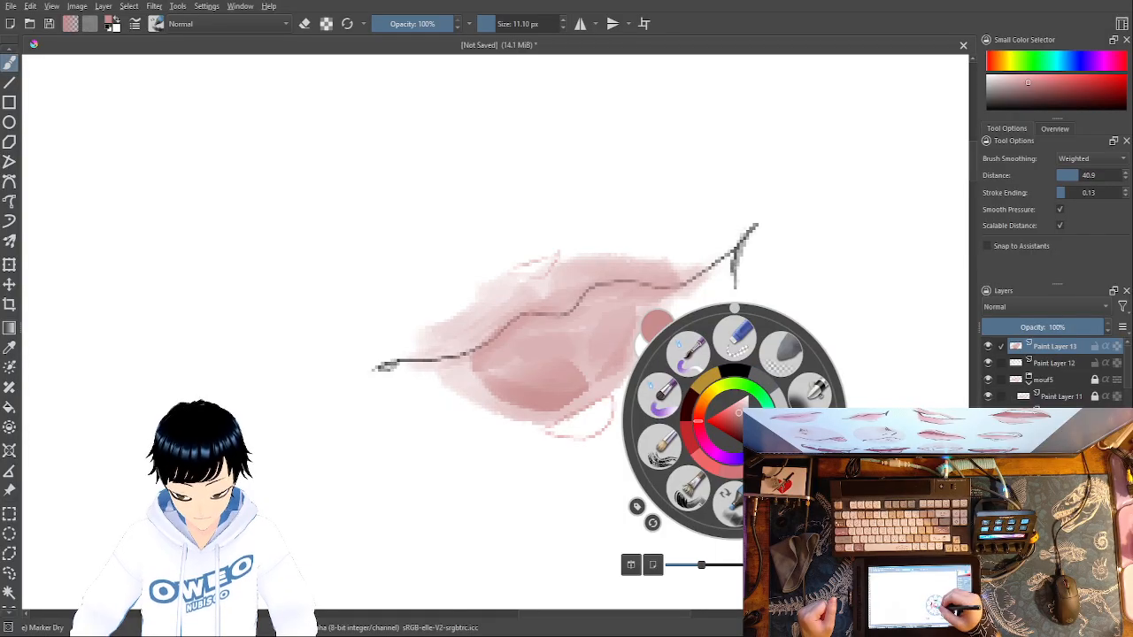
{"action": "left_click", "coordinate": [763, 382]}
{"action": "mouse_move", "coordinate": [619, 297]}
{"action": "left_mouse_down"}
{"action": "mouse_move", "coordinate": [605, 365]}
{"action": "mouse_move", "coordinate": [619, 293]}
{"action": "mouse_move", "coordinate": [584, 392]}
{"action": "mouse_move", "coordinate": [565, 318]}
{"action": "mouse_move", "coordinate": [548, 313]}
{"action": "mouse_move", "coordinate": [574, 300]}
{"action": "mouse_move", "coordinate": [544, 406]}
{"action": "mouse_move", "coordinate": [501, 396]}
{"action": "mouse_move", "coordinate": [463, 352]}
{"action": "mouse_move", "coordinate": [479, 341]}
{"action": "mouse_move", "coordinate": [510, 376]}
{"action": "mouse_move", "coordinate": [526, 374]}
{"action": "mouse_move", "coordinate": [518, 333]}
{"action": "mouse_move", "coordinate": [533, 339]}
{"action": "mouse_move", "coordinate": [528, 325]}
{"action": "mouse_move", "coordinate": [538, 348]}
{"action": "mouse_move", "coordinate": [621, 341]}
{"action": "mouse_move", "coordinate": [607, 320]}
{"action": "mouse_move", "coordinate": [580, 376]}
{"action": "mouse_move", "coordinate": [610, 340]}
{"action": "mouse_move", "coordinate": [563, 387]}
{"action": "left_mouse_up"}
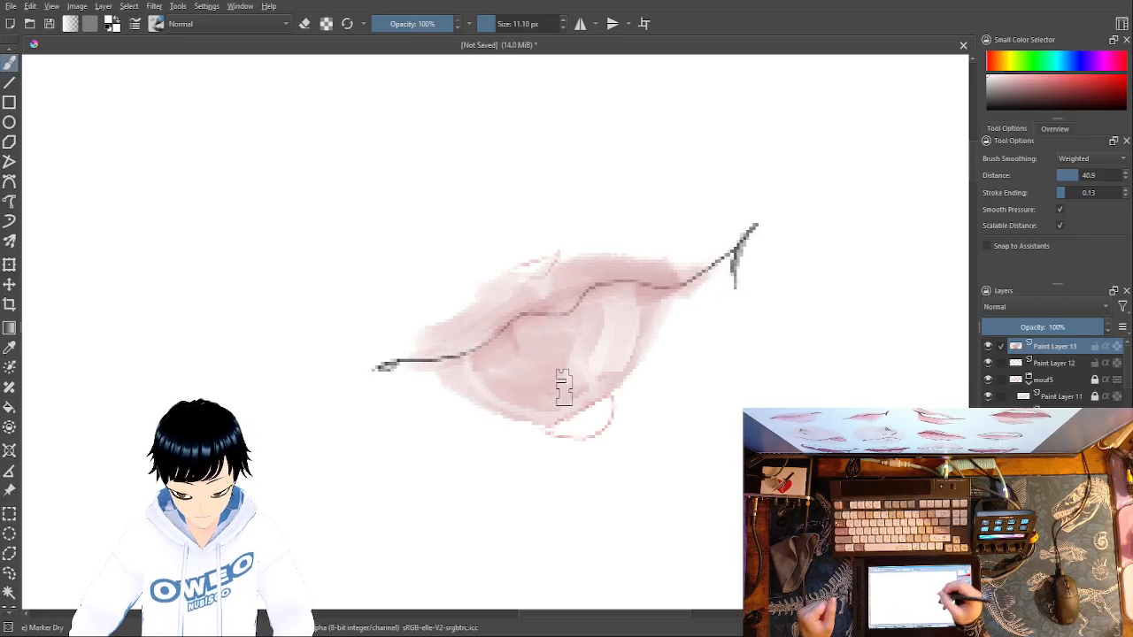
{"action": "right_click", "coordinate": [700, 320]}
{"action": "left_click", "coordinate": [730, 364]}
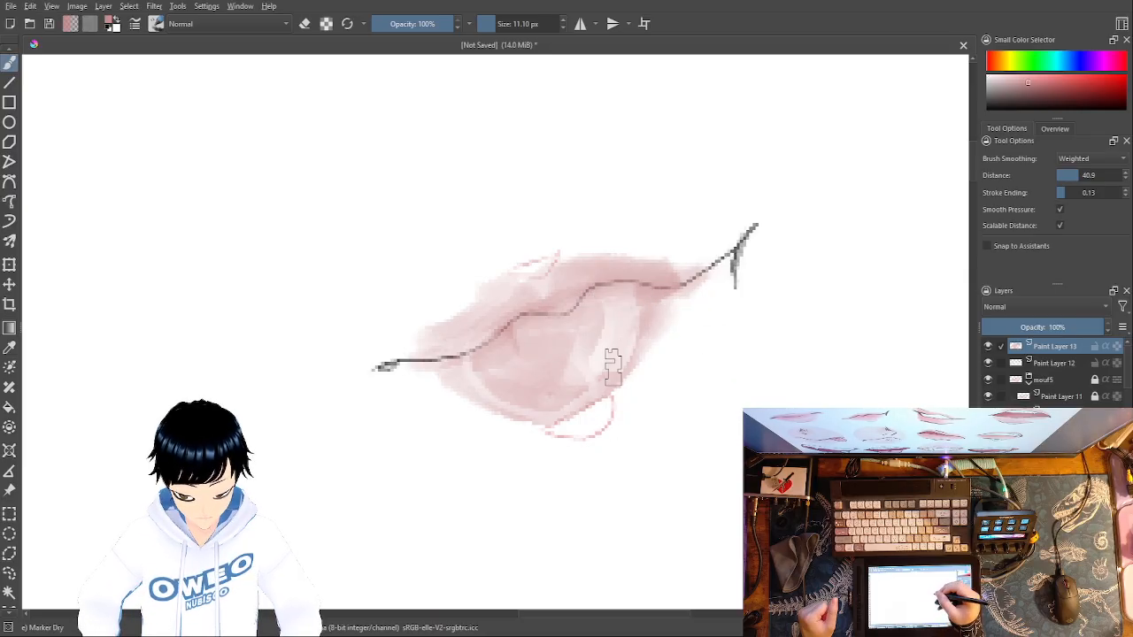
- Try trimming the lower lip's outer edge near the raised corner with Eraser Small at 11.10 px, and undo it
{"action": "right_click", "coordinate": [692, 394]}
{"action": "left_click", "coordinate": [698, 311]}
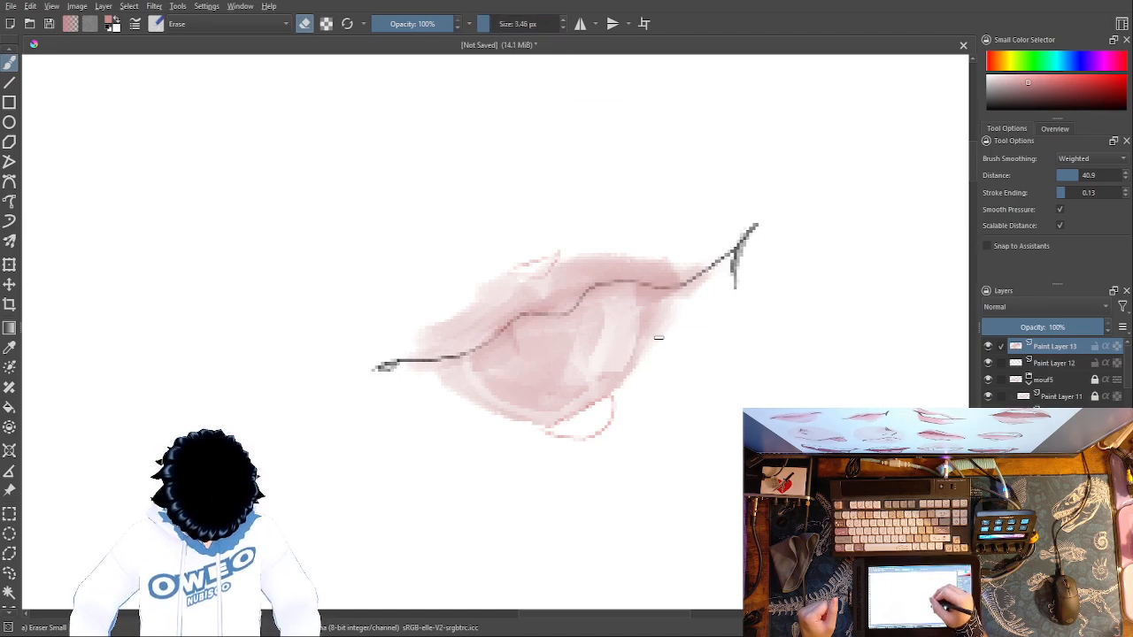
{"action": "left_click", "coordinate": [495, 23]}
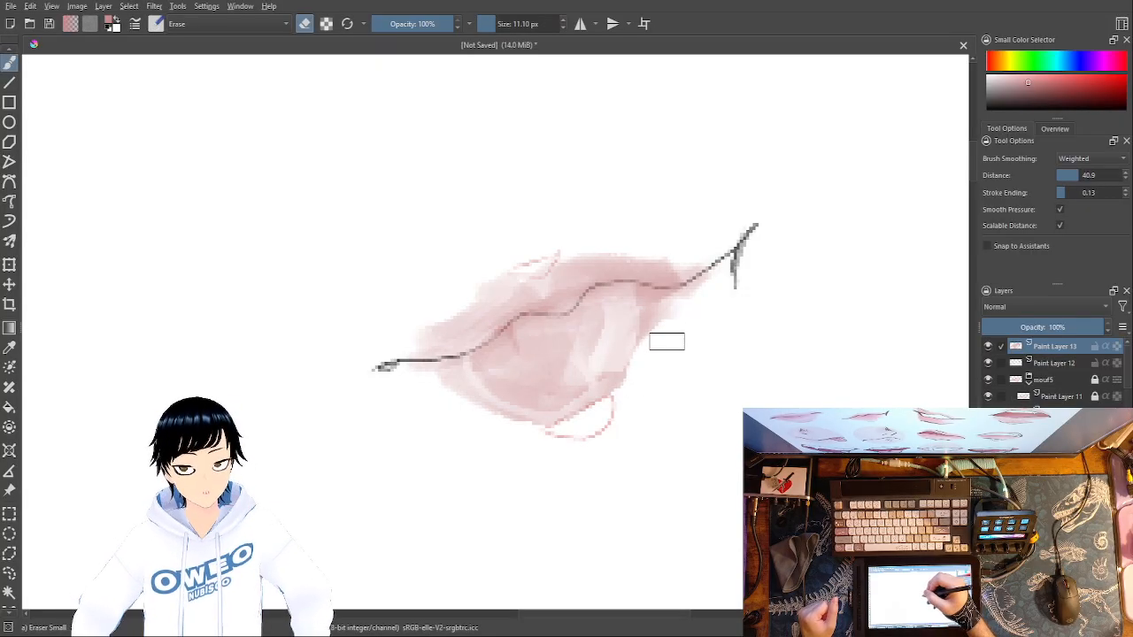
{"action": "left_click", "coordinate": [668, 339], "text": "ctrl"}
{"action": "key", "text": "ctrl"}
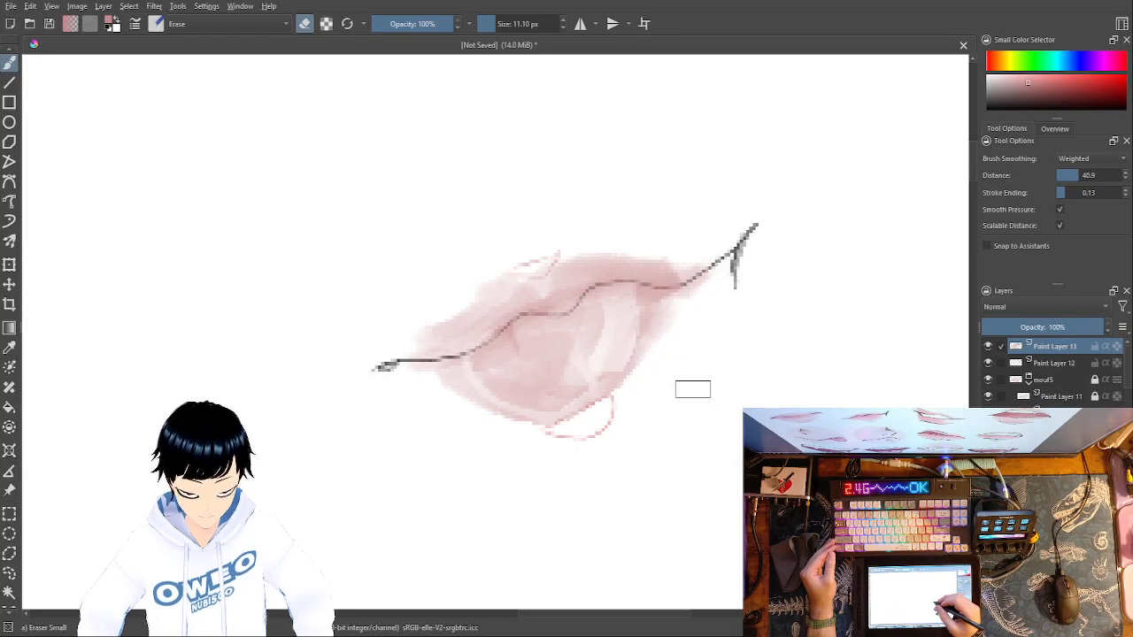
- Draw white letter-like highlights across the lower lip with Pencil-2 at 2.18 px, undoing and redrawing the strokes after the O
{"action": "right_click", "coordinate": [694, 400]}
{"action": "left_click", "coordinate": [739, 414]}
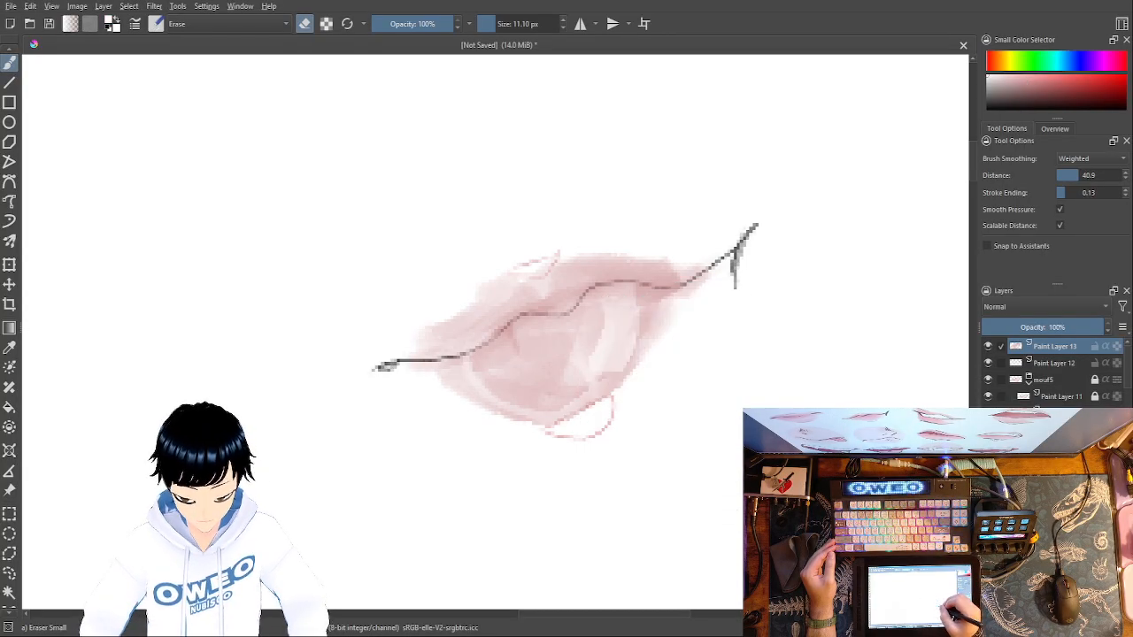
{"action": "right_click", "coordinate": [739, 391]}
{"action": "left_click", "coordinate": [814, 416]}
{"action": "right_click", "coordinate": [730, 420]}
{"action": "left_click", "coordinate": [777, 487]}
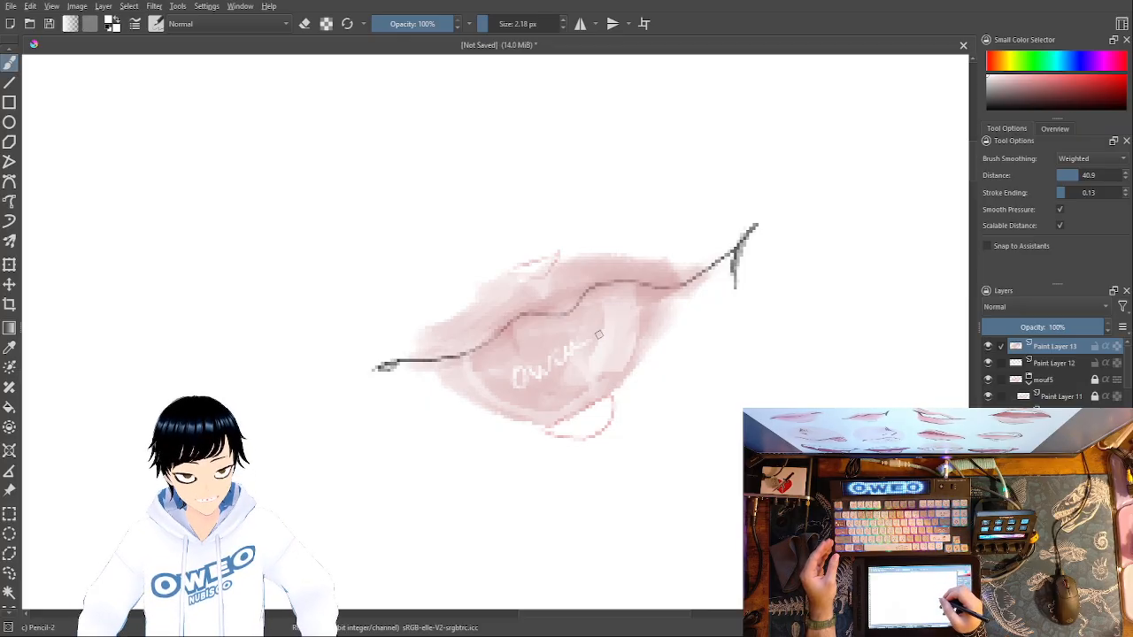
{"action": "key", "text": "ctrl+z"}
{"action": "key", "text": "ctrl+z"}
{"action": "key", "text": "ctrl+z"}
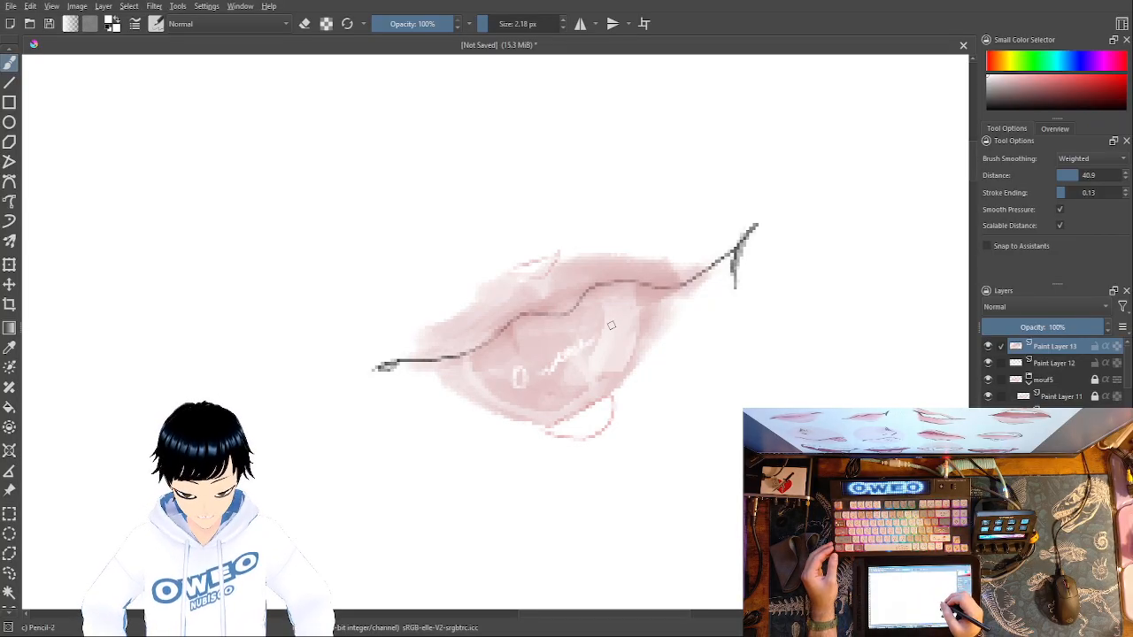
- Clean up the upper lip's outer edge with Eraser Small at 11.10 px
{"action": "right_click", "coordinate": [819, 344]}
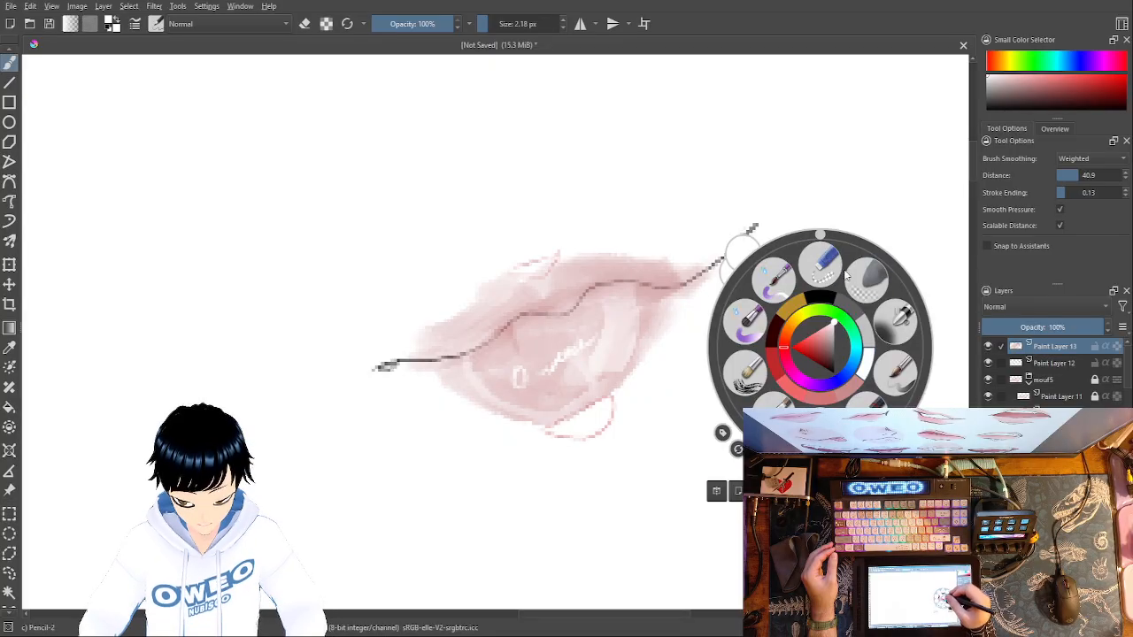
{"action": "left_click", "coordinate": [823, 257]}
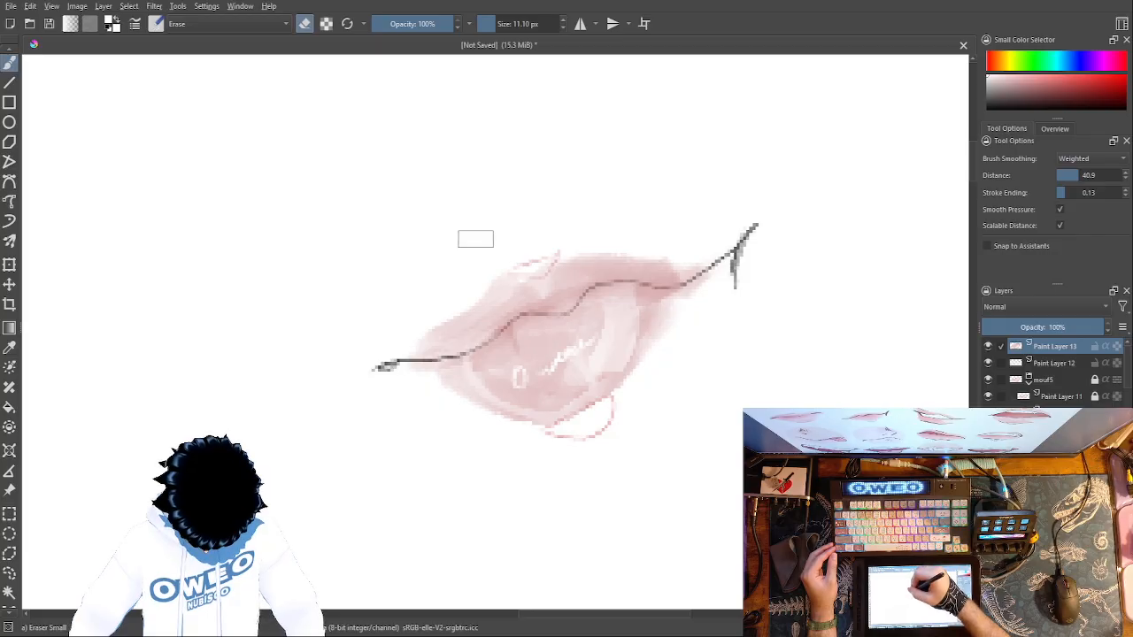
{"action": "mouse_move", "coordinate": [584, 249]}
{"action": "left_mouse_down"}
{"action": "mouse_move", "coordinate": [707, 254]}
{"action": "mouse_move", "coordinate": [594, 247]}
{"action": "left_mouse_up"}
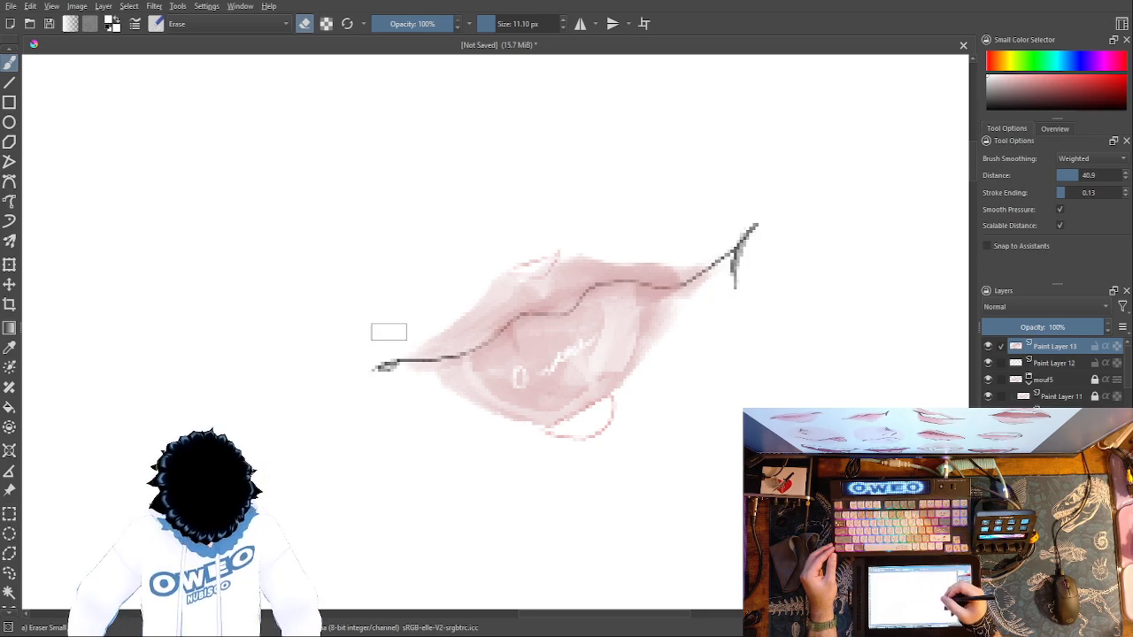
- Move Paint Layer 12 above Paint Layer 13 and go over the sixth mouth's centre line in black with Pencil-2 at 2.18 px
{"action": "left_click_drag", "start_coordinate": [1070, 362], "coordinate": [1067, 347]}
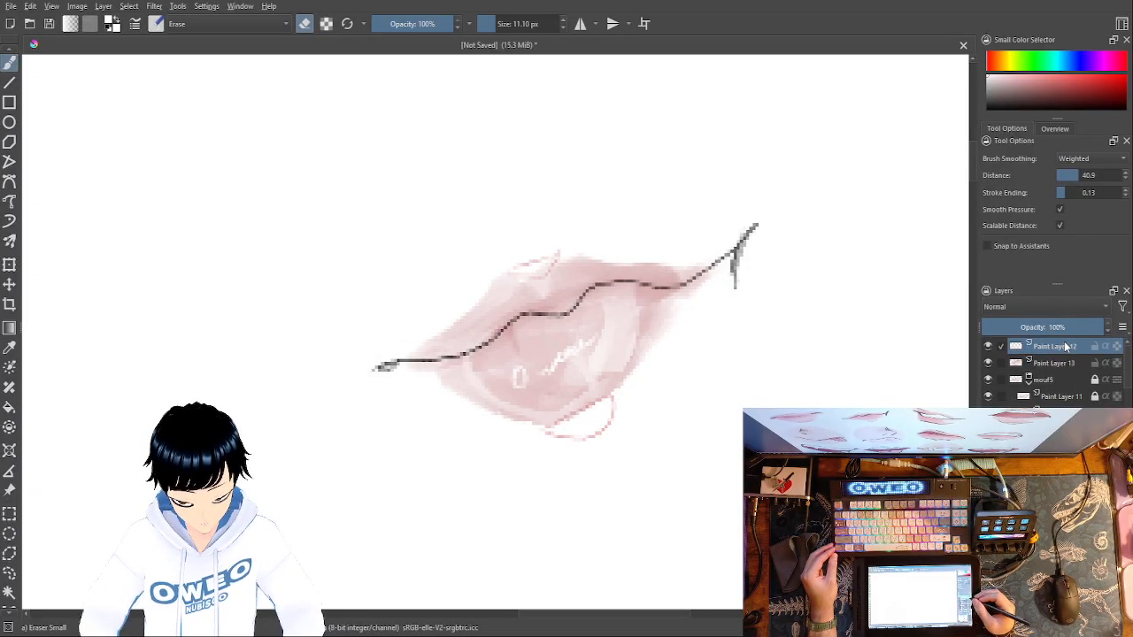
{"action": "right_click", "coordinate": [713, 443]}
{"action": "left_click", "coordinate": [740, 520]}
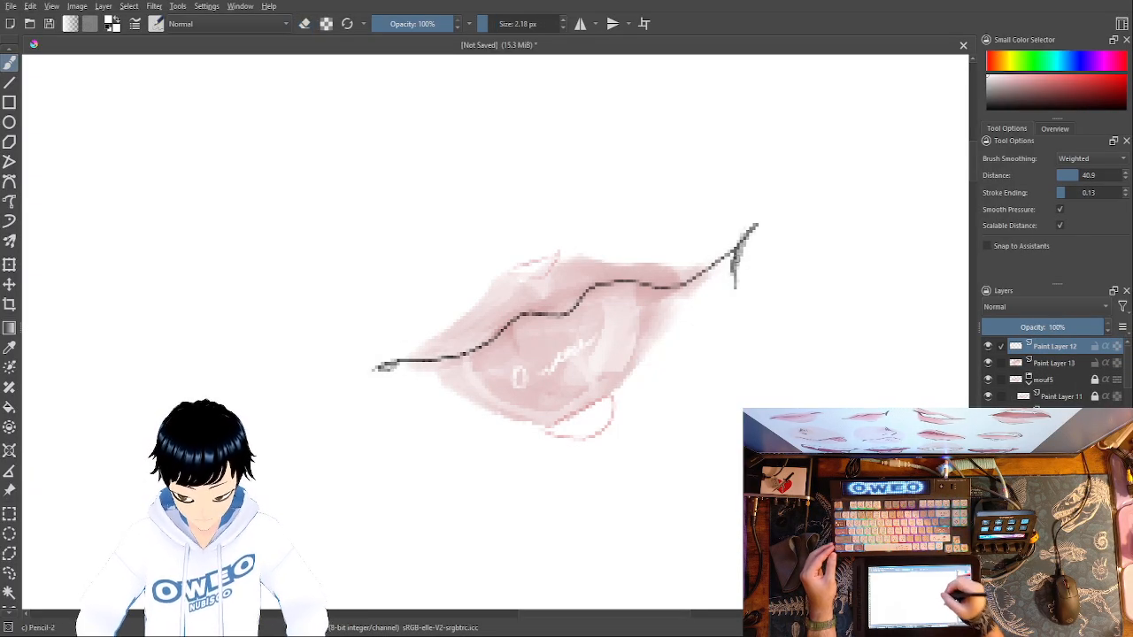
{"action": "key", "text": "ctrl+minus"}
{"action": "key", "text": "ctrl+minus"}
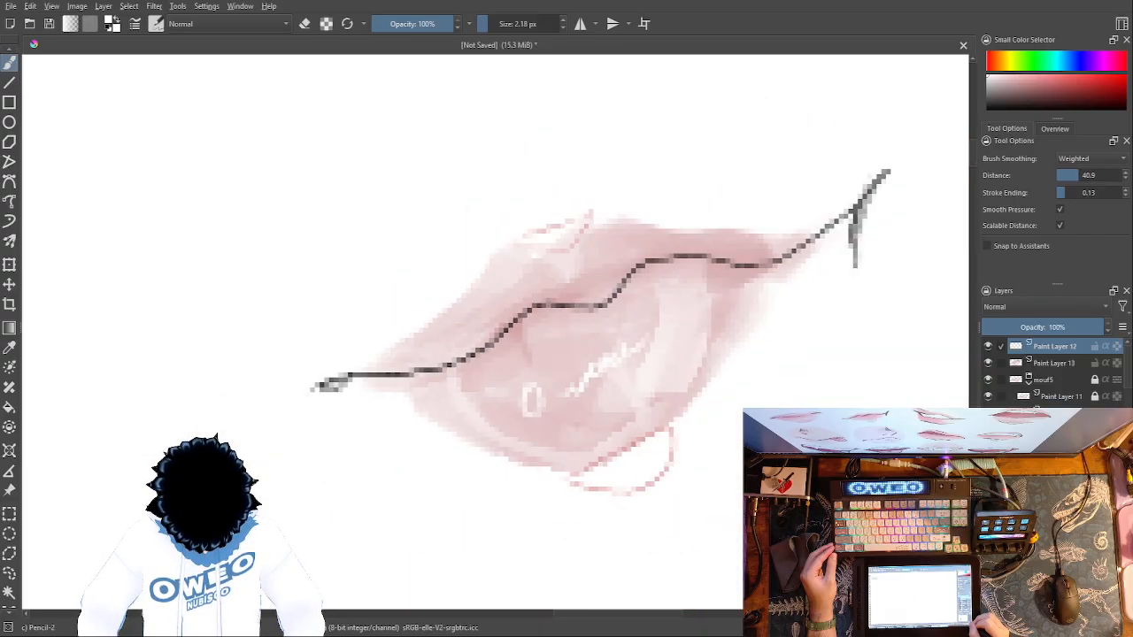
{"action": "right_click", "coordinate": [881, 186]}
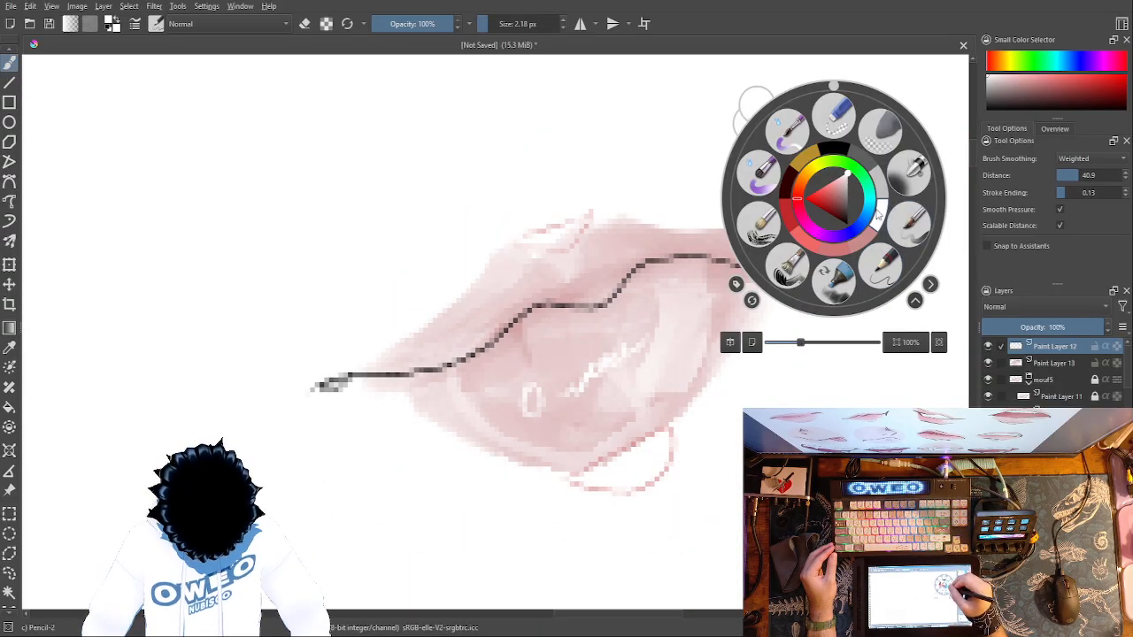
{"action": "right_click", "coordinate": [908, 167]}
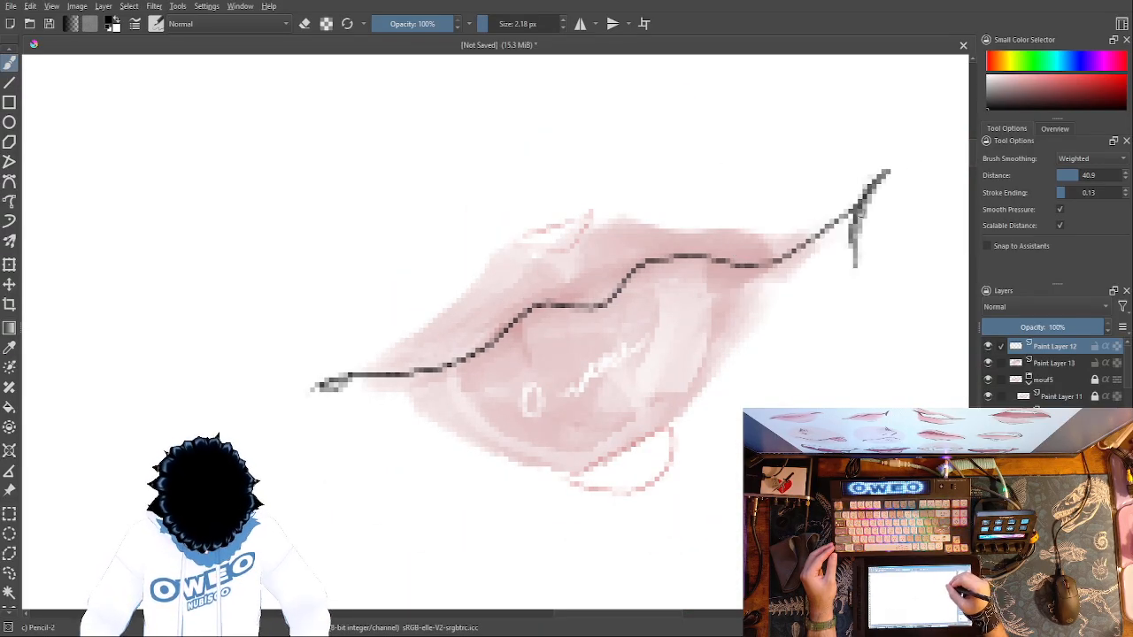
{"action": "mouse_move", "coordinate": [854, 218]}
{"action": "left_mouse_down"}
{"action": "mouse_move", "coordinate": [766, 264]}
{"action": "mouse_move", "coordinate": [651, 263]}
{"action": "mouse_move", "coordinate": [606, 303]}
{"action": "mouse_move", "coordinate": [543, 306]}
{"action": "mouse_move", "coordinate": [452, 363]}
{"action": "mouse_move", "coordinate": [323, 392]}
{"action": "mouse_move", "coordinate": [316, 391]}
{"action": "left_mouse_up"}
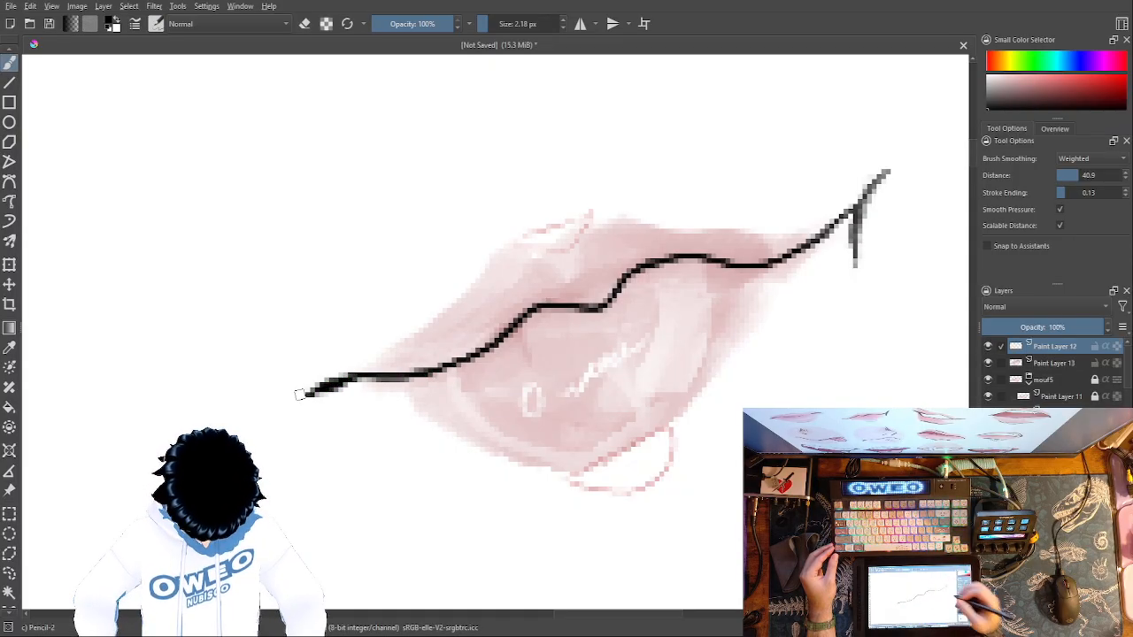
- Try black test strokes with the Basic-5 Size brush at 22.10 px and an added paint layer, and undo both
{"action": "key", "text": "minus"}
{"action": "key", "text": "minus"}
{"action": "key", "text": "minus"}
{"action": "key", "text": "minus"}
{"action": "key", "text": "minus"}
{"action": "key", "text": "minus"}
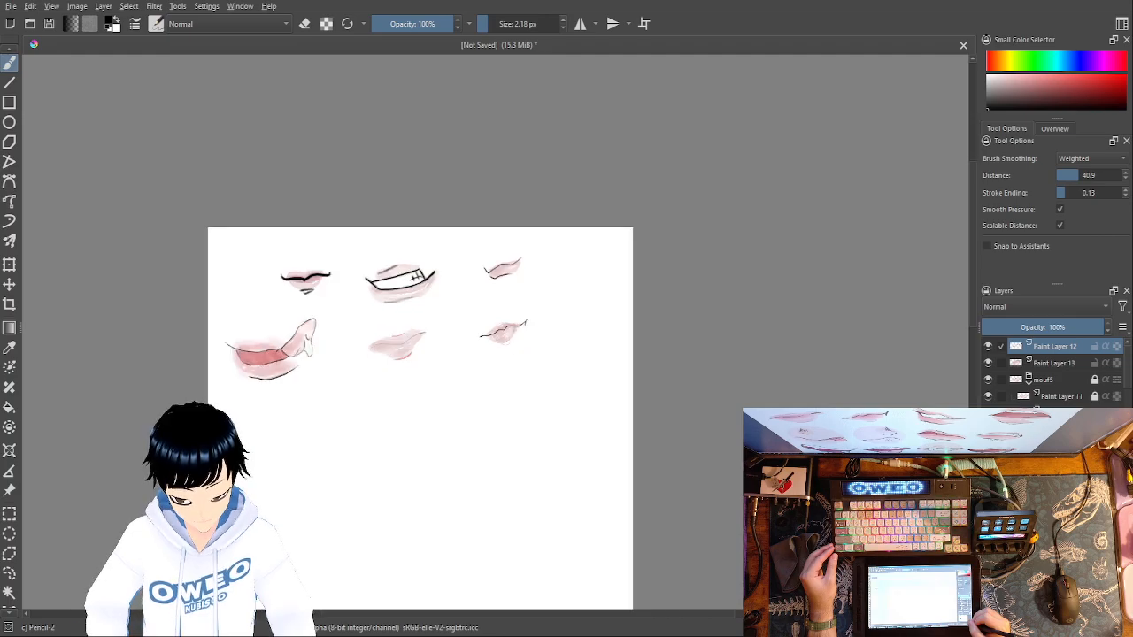
{"action": "key", "text": "plus"}
{"action": "key", "text": "plus"}
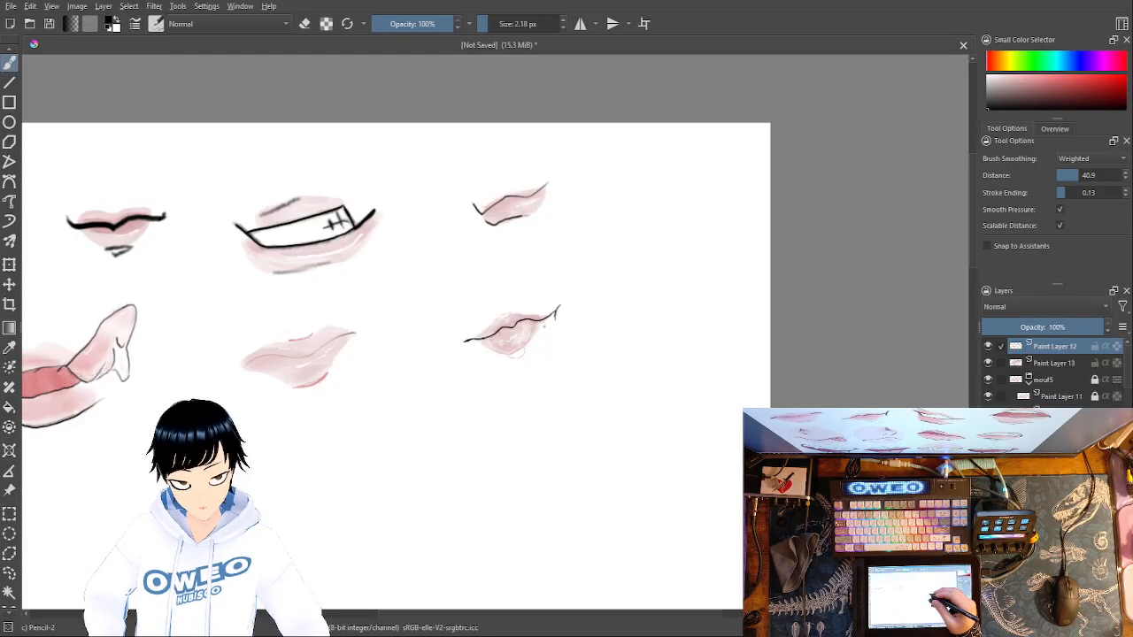
{"action": "right_click", "coordinate": [643, 397]}
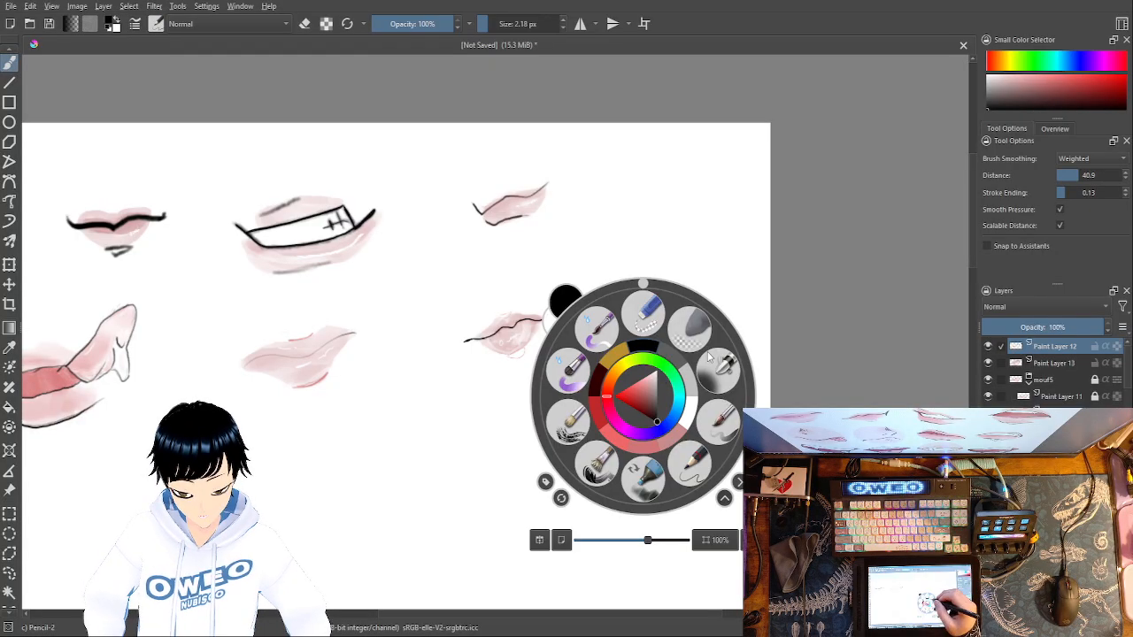
{"action": "left_click", "coordinate": [718, 421]}
{"action": "left_click_drag", "start_coordinate": [642, 453], "coordinate": [653, 361]}
{"action": "mouse_move", "coordinate": [672, 459]}
{"action": "left_mouse_down"}
{"action": "mouse_move", "coordinate": [698, 366]}
{"action": "mouse_move", "coordinate": [687, 320]}
{"action": "mouse_move", "coordinate": [678, 327]}
{"action": "mouse_move", "coordinate": [712, 423]}
{"action": "mouse_move", "coordinate": [719, 530]}
{"action": "mouse_move", "coordinate": [681, 486]}
{"action": "left_mouse_up"}
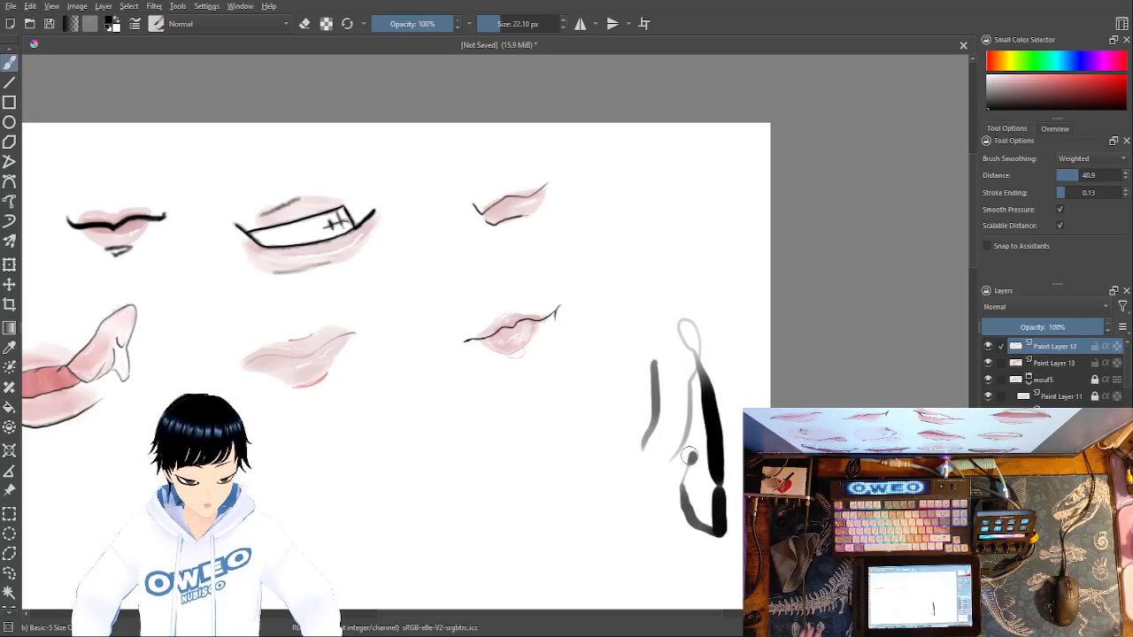
{"action": "key", "text": "ctrl+z"}
{"action": "key", "text": "ctrl+z"}
{"action": "key", "text": "ctrl+z"}
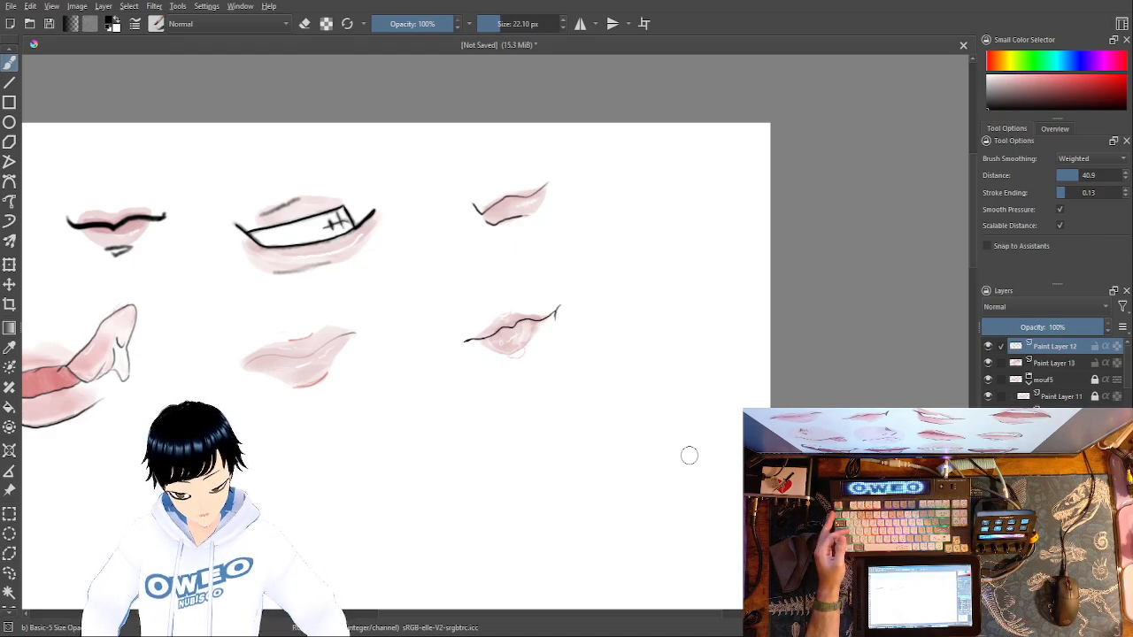
{"action": "key", "text": "Insert"}
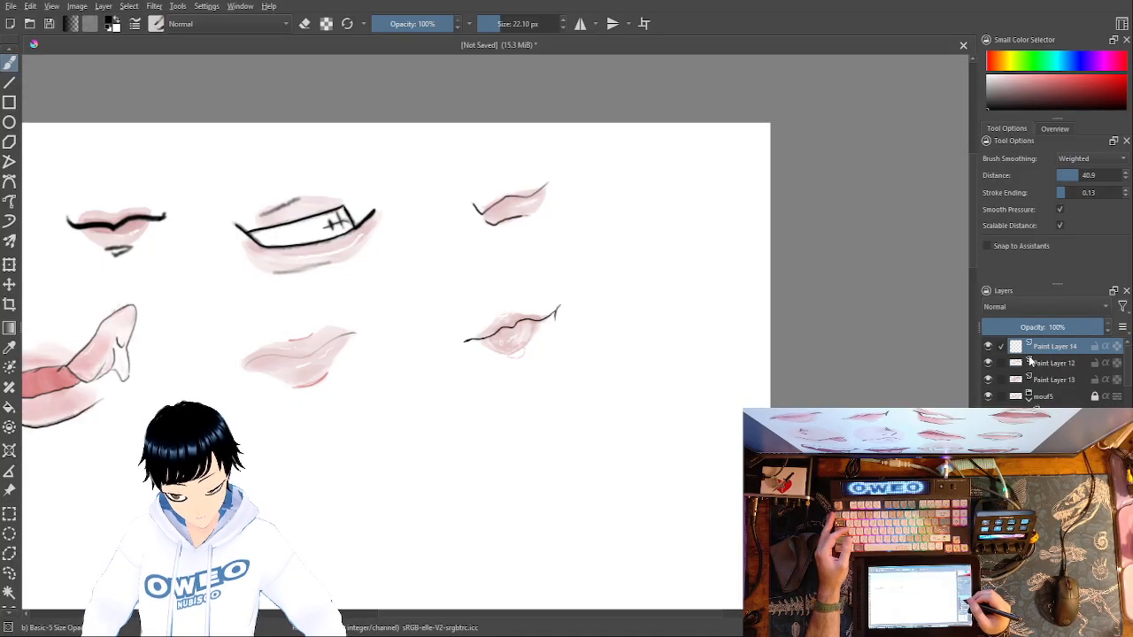
{"action": "key", "text": "ctrl+z"}
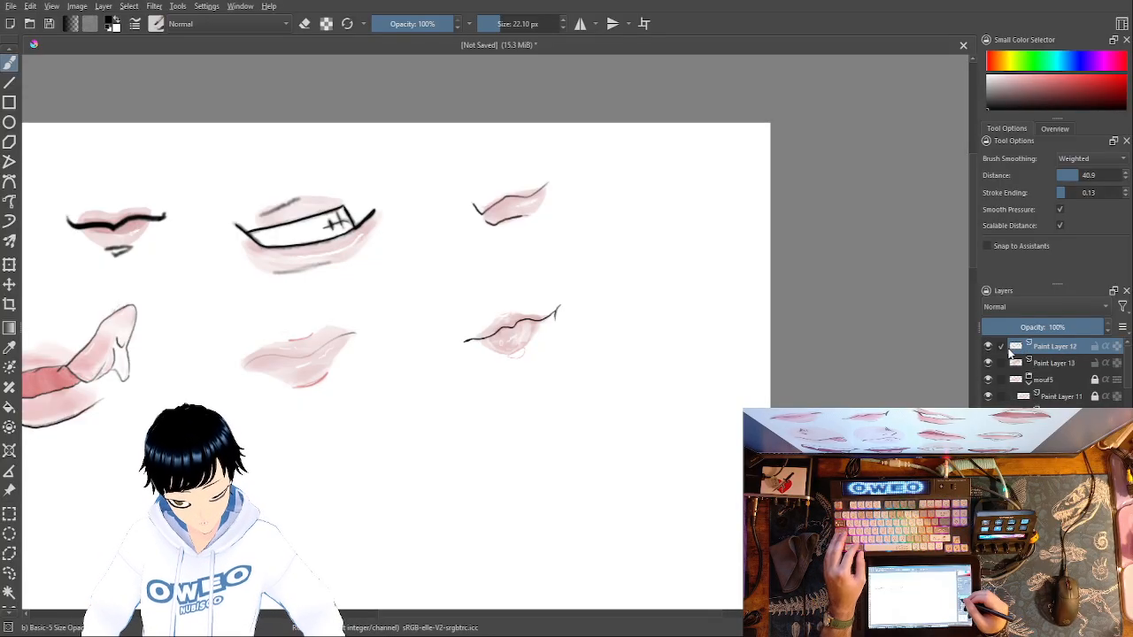
- Group Paint Layer 12 and Paint Layer 13, name the group mouf6 and lock it
{"action": "left_click", "coordinate": [1007, 363], "text": "shift"}
{"action": "key", "text": "ctrl+g"}
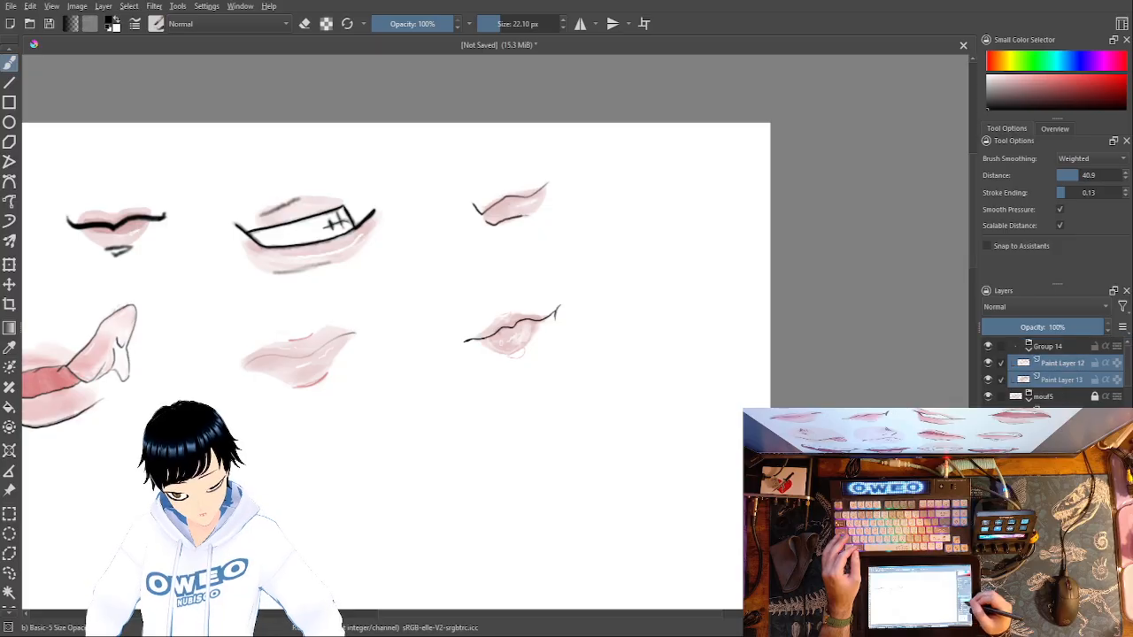
{"action": "double_click", "coordinate": [1053, 347]}
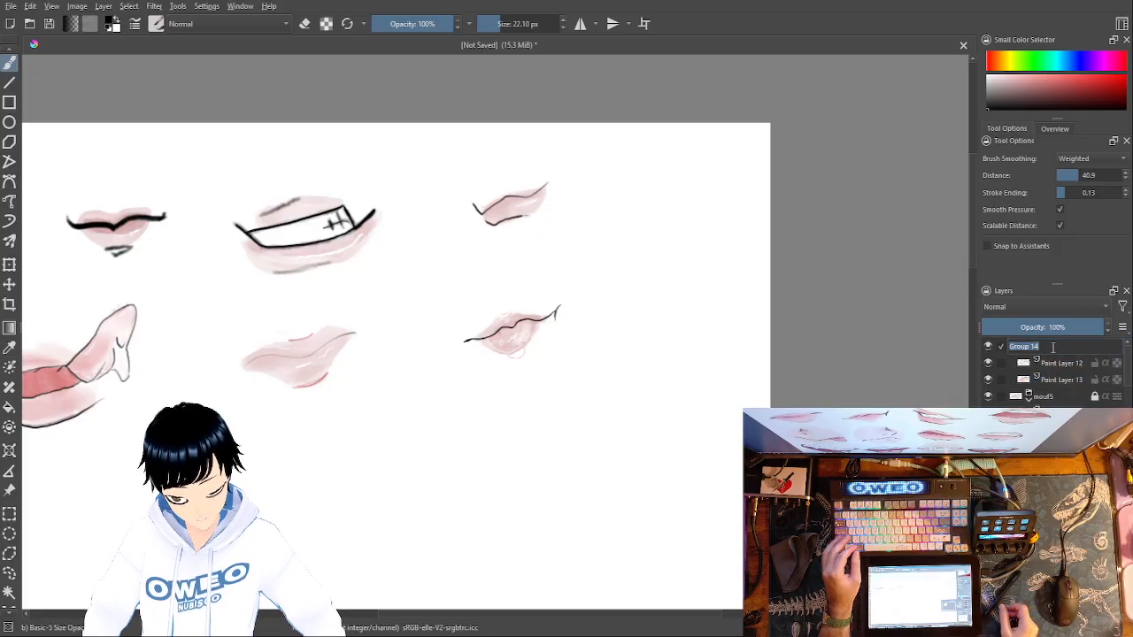
{"action": "key", "text": "Return"}
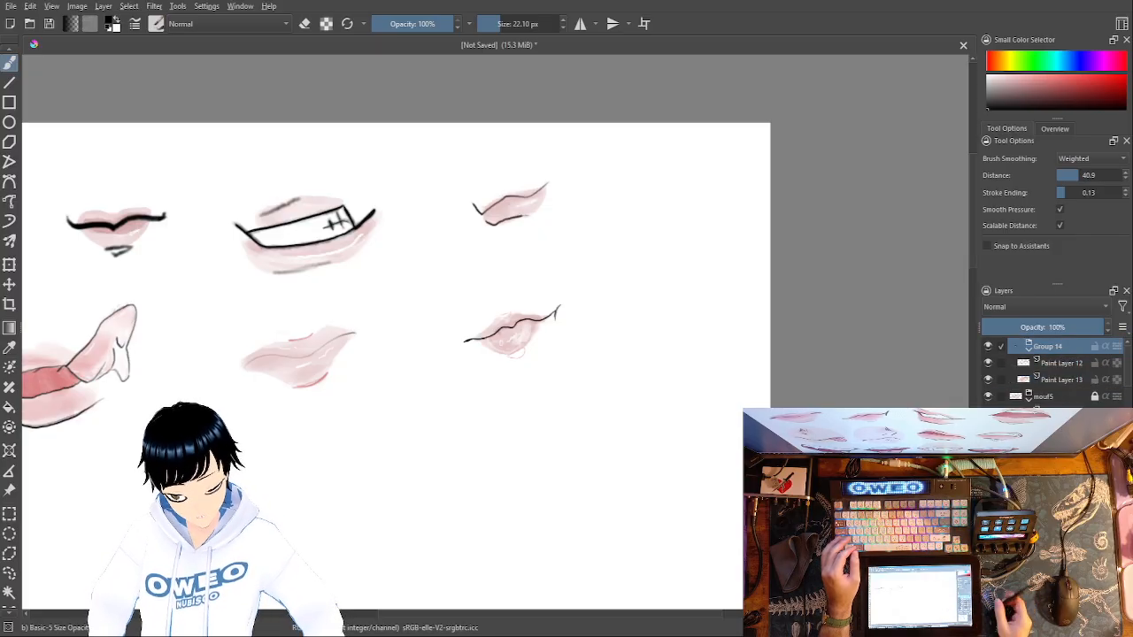
{"action": "double_click", "coordinate": [1053, 347]}
{"action": "type", "text": "mouf6"}
{"action": "key", "text": "Return"}
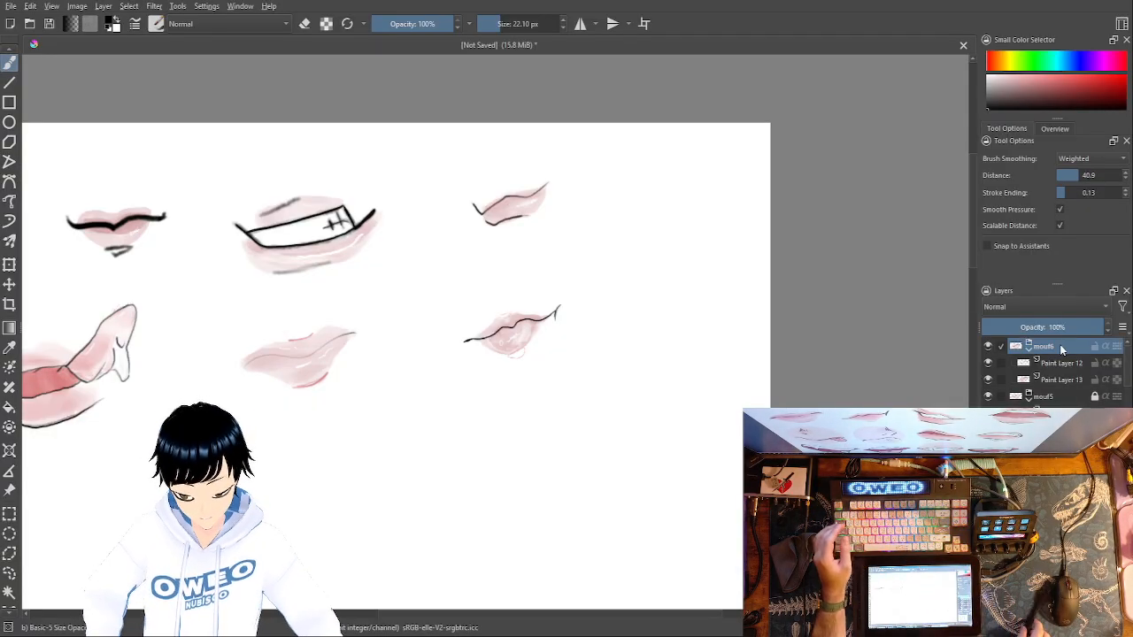
{"action": "left_click", "coordinate": [1095, 346]}
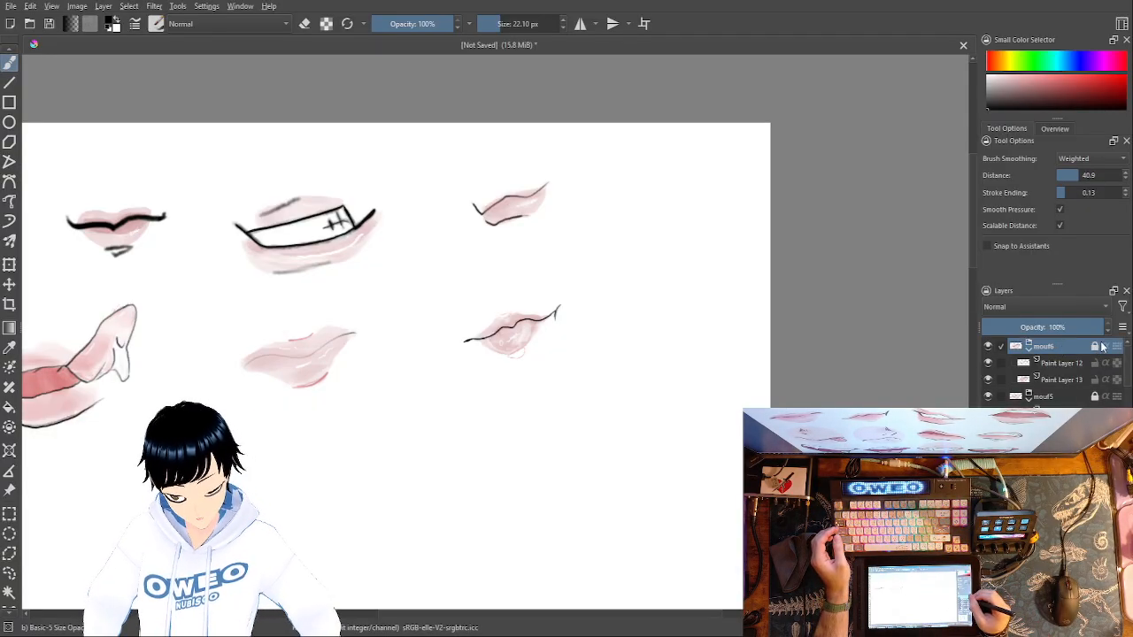
- Add a new paint layer above the mouf6 group and switch to black Pencil-2 at 2.18 px
{"action": "key", "text": "Insert"}
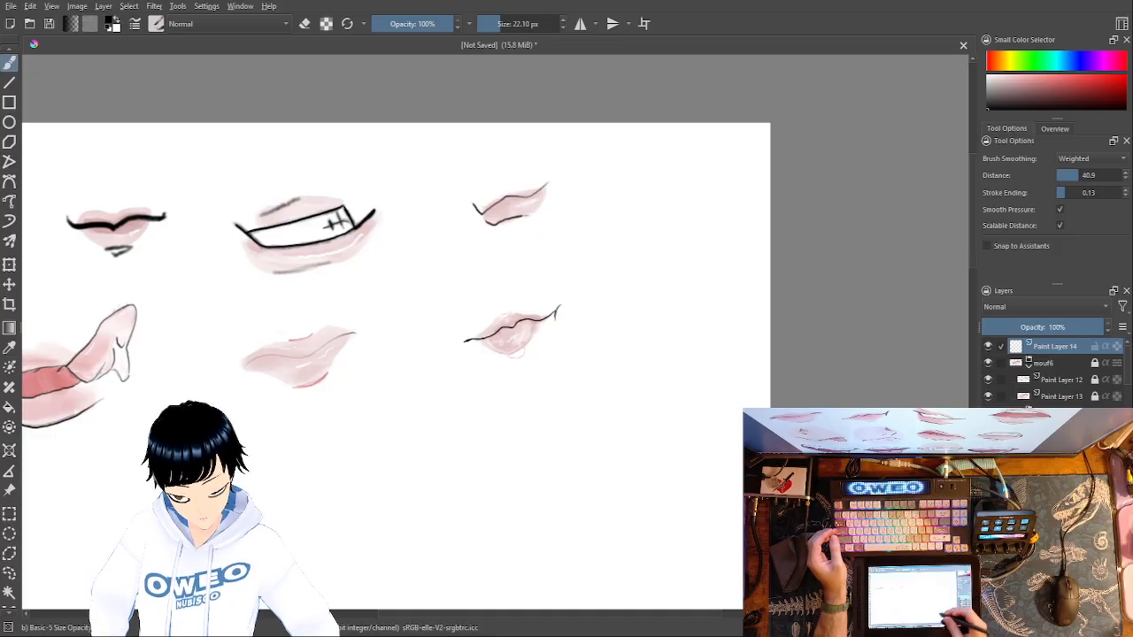
{"action": "left_click_drag", "start_coordinate": [602, 441], "coordinate": [845, 385]}
{"action": "mouse_move", "coordinate": [625, 474]}
{"action": "left_mouse_down"}
{"action": "mouse_move", "coordinate": [660, 419]}
{"action": "mouse_move", "coordinate": [650, 429]}
{"action": "left_mouse_up"}
{"action": "right_click", "coordinate": [384, 407]}
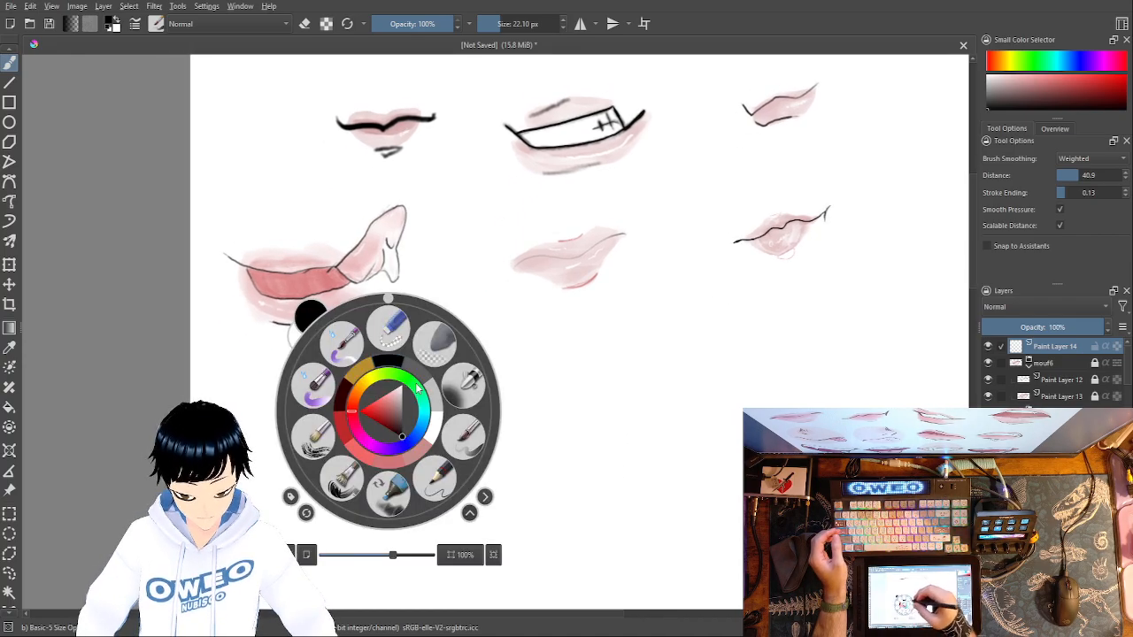
{"action": "left_click", "coordinate": [438, 475]}
{"action": "right_click", "coordinate": [445, 400]}
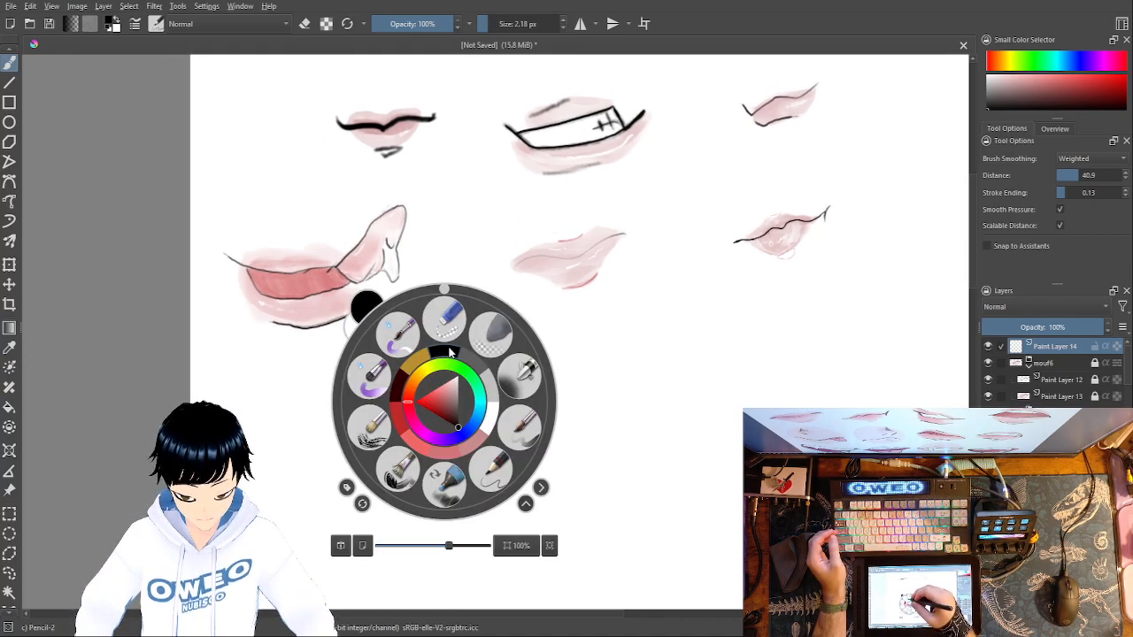
{"action": "right_click", "coordinate": [450, 351]}
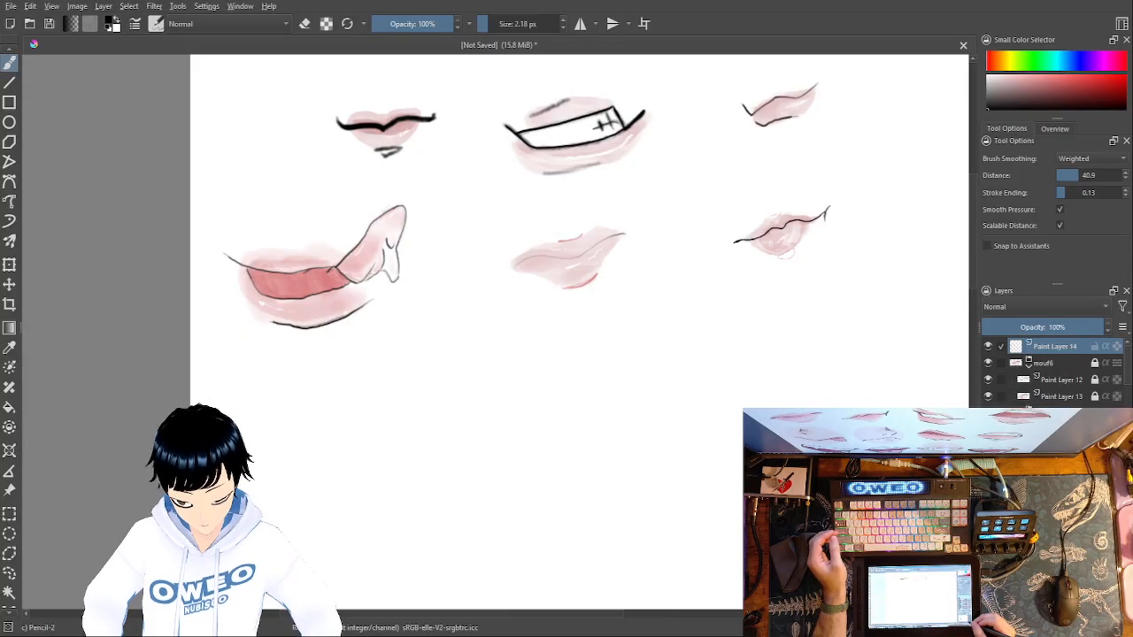
- Sketch a seventh, open mouth below the fanged one, with a peaked upper line, a curved lower line and an upturned corner
{"action": "key", "text": "ctrl+minus"}
{"action": "key", "text": "ctrl+minus"}
{"action": "key", "text": "ctrl+plus"}
{"action": "key", "text": "ctrl+plus"}
{"action": "key", "text": "ctrl+plus"}
{"action": "key", "text": "ctrl+plus"}
{"action": "left_click_drag", "start_coordinate": [306, 524], "coordinate": [581, 422]}
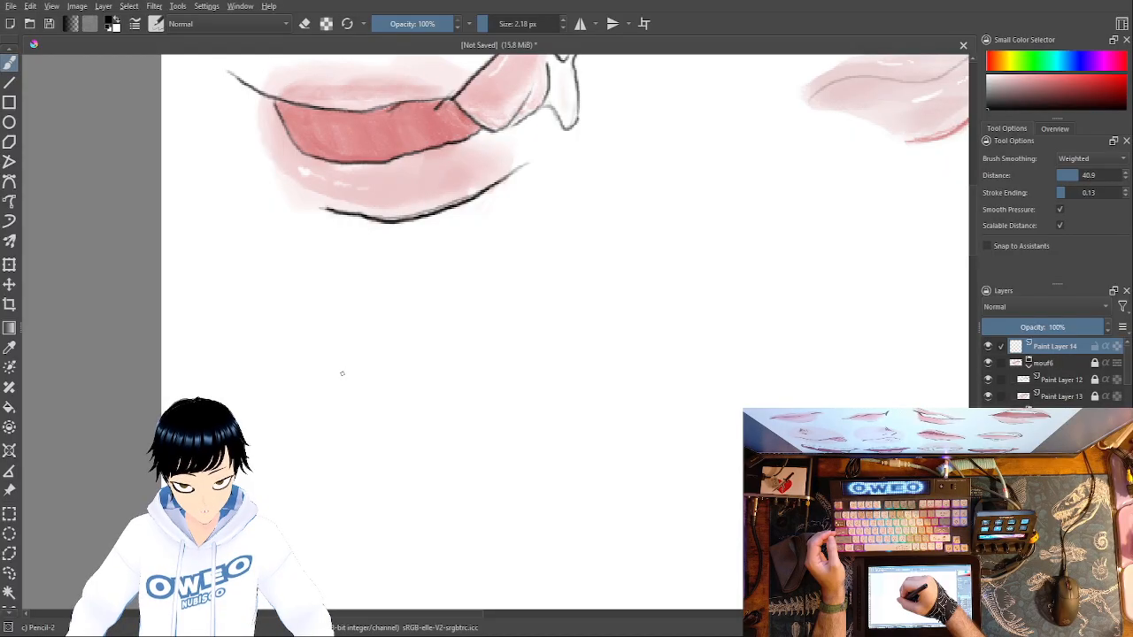
{"action": "mouse_move", "coordinate": [326, 362]}
{"action": "left_mouse_down"}
{"action": "mouse_move", "coordinate": [398, 389]}
{"action": "mouse_move", "coordinate": [435, 359]}
{"action": "mouse_move", "coordinate": [542, 405]}
{"action": "left_mouse_up"}
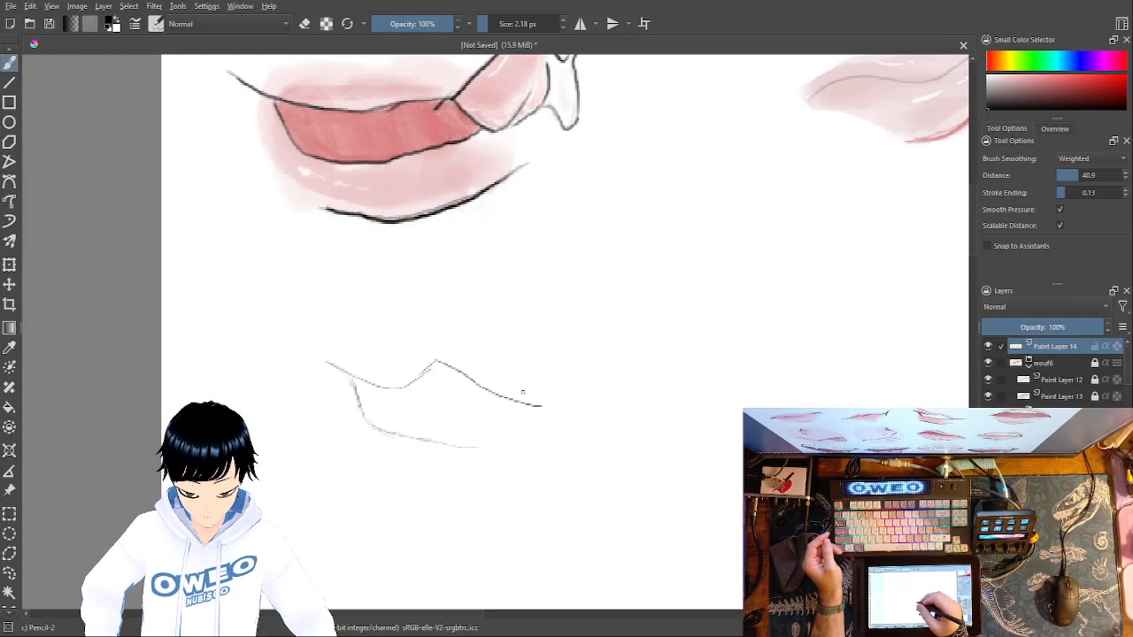
{"action": "left_click_drag", "start_coordinate": [507, 441], "coordinate": [529, 433]}
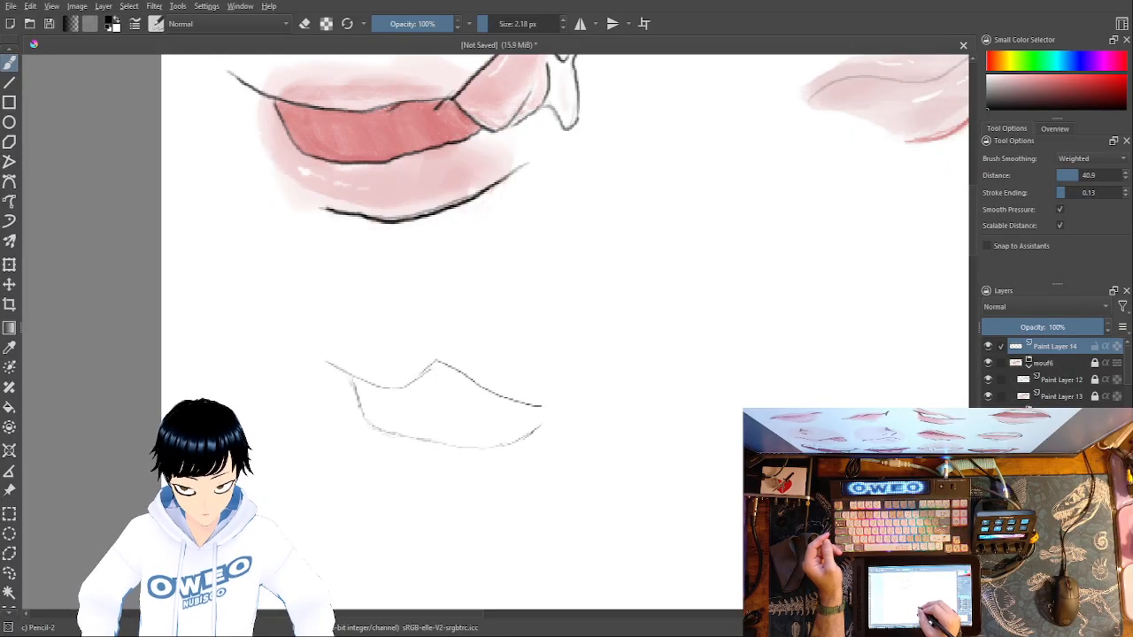
{"action": "left_click_drag", "start_coordinate": [554, 412], "coordinate": [574, 395]}
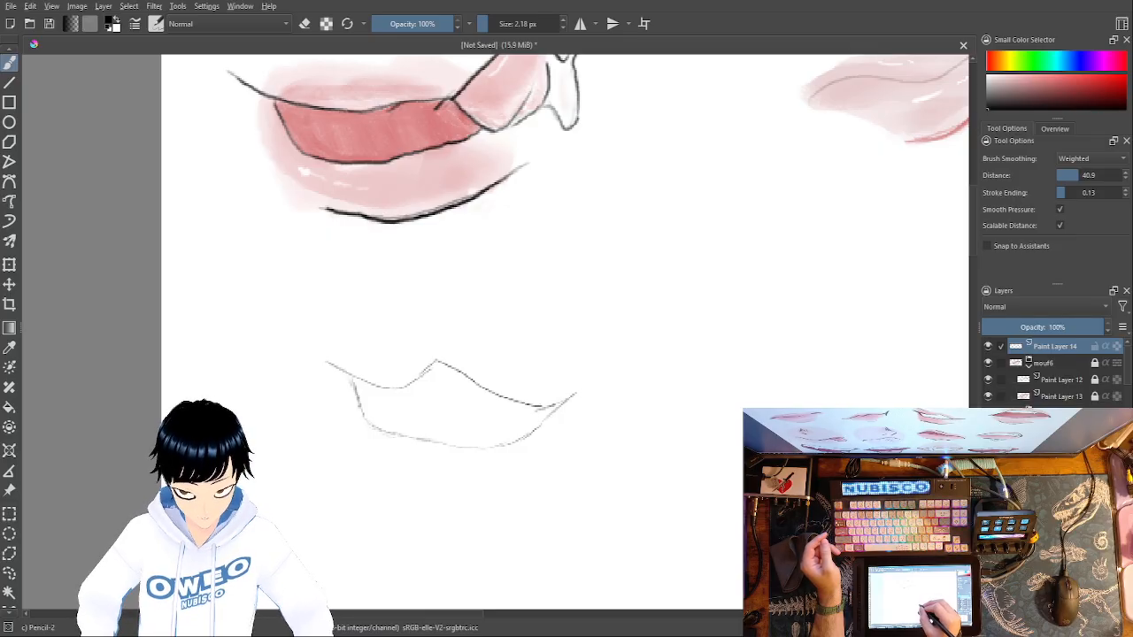
{"action": "left_click_drag", "start_coordinate": [576, 397], "coordinate": [602, 381]}
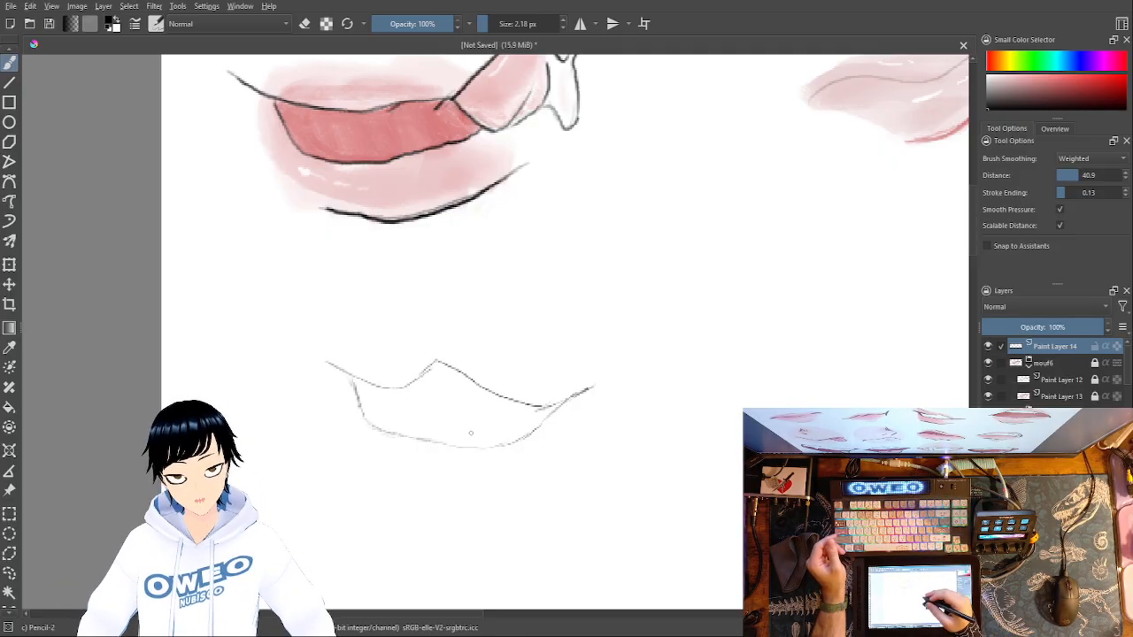
- Erase the upper line's sharp peak with Eraser Small at 11.10 px and redraw it as a lower, rounded arch with Pencil-2
{"action": "right_click", "coordinate": [618, 432]}
{"action": "left_click", "coordinate": [612, 354]}
{"action": "mouse_move", "coordinate": [435, 359]}
{"action": "left_mouse_down"}
{"action": "mouse_move", "coordinate": [474, 387]}
{"action": "mouse_move", "coordinate": [463, 381]}
{"action": "left_mouse_up"}
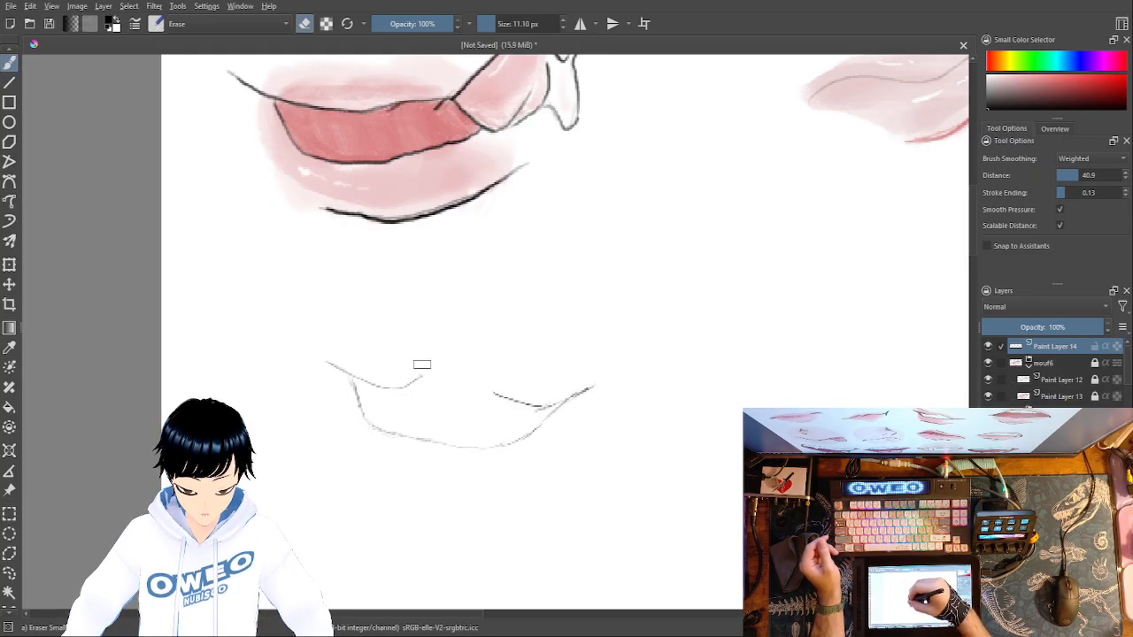
{"action": "right_click", "coordinate": [591, 394]}
{"action": "left_click", "coordinate": [516, 382]}
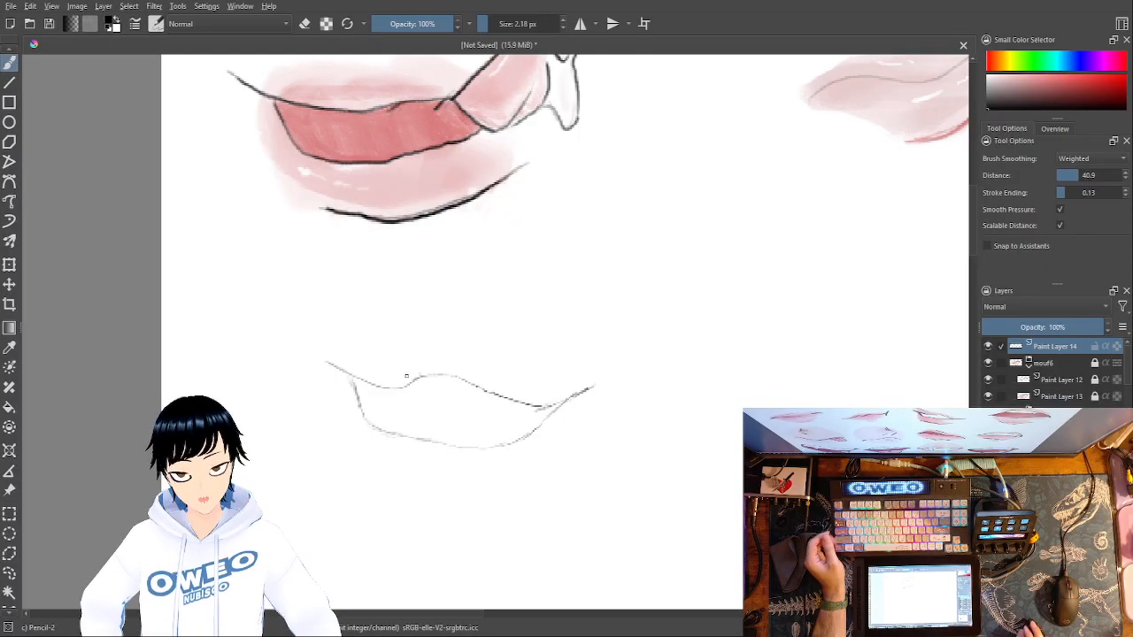
- Rework the crest of the upper line into a single small peak, alternating Eraser Small at 11.10 px and Pencil-2 at 2.18 px
{"action": "right_click", "coordinate": [531, 430]}
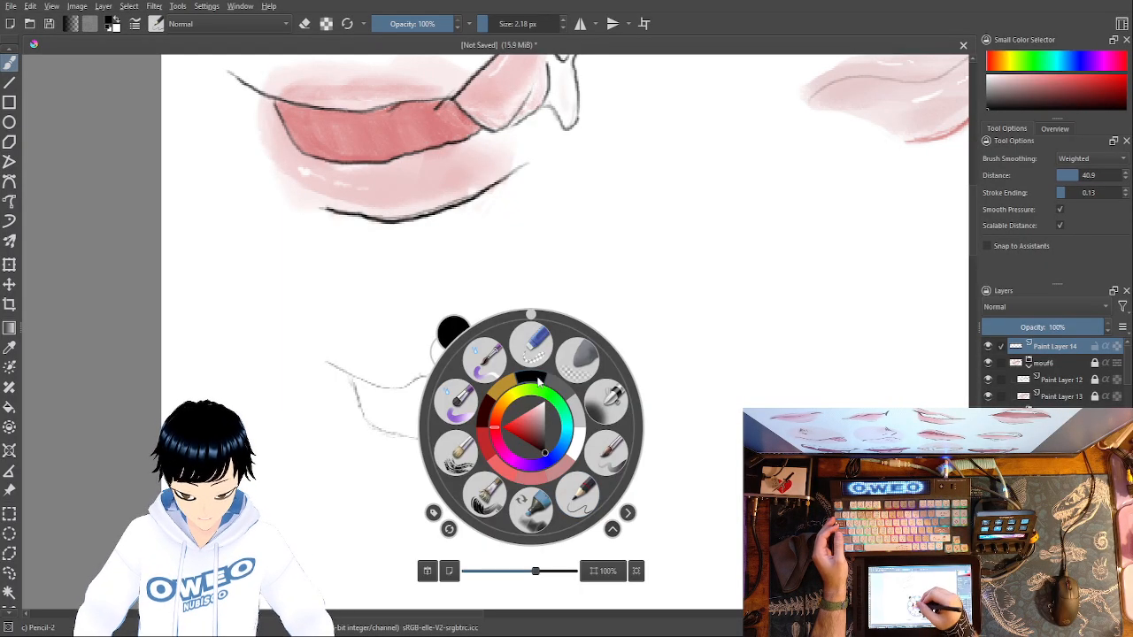
{"action": "left_click", "coordinate": [532, 345]}
{"action": "left_click_drag", "start_coordinate": [451, 374], "coordinate": [453, 372]}
{"action": "right_click", "coordinate": [501, 383]}
{"action": "left_click", "coordinate": [549, 456]}
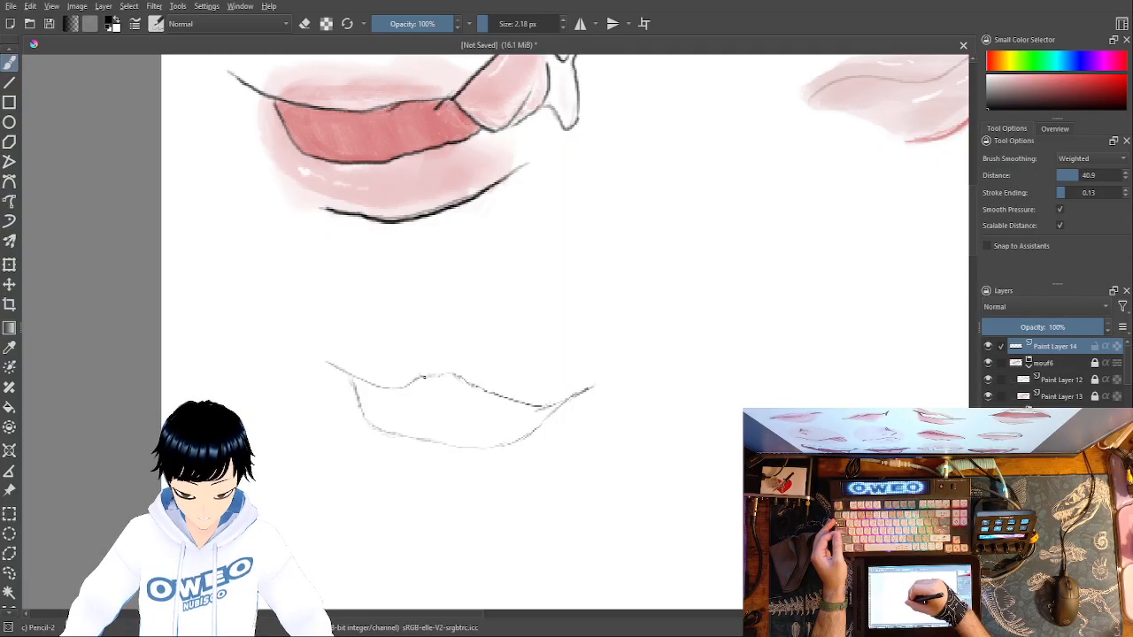
{"action": "right_click", "coordinate": [448, 358]}
{"action": "left_click", "coordinate": [449, 275]}
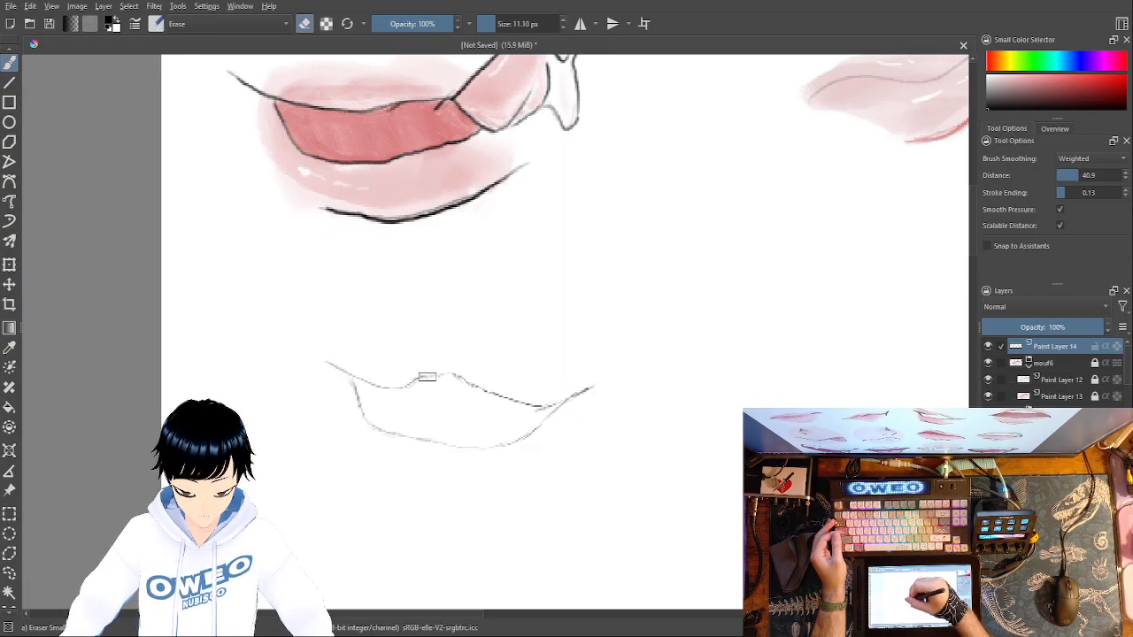
{"action": "left_click_drag", "start_coordinate": [422, 376], "coordinate": [454, 377]}
{"action": "right_click", "coordinate": [460, 385]}
{"action": "left_click", "coordinate": [505, 453]}
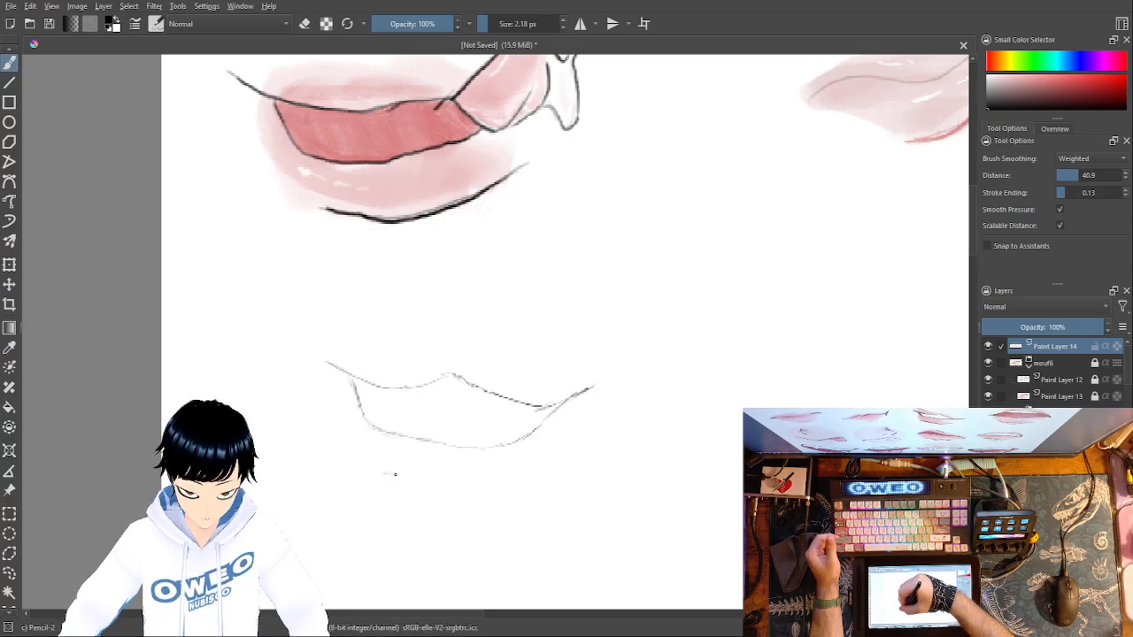
- Try a curved lower-lip line beneath the open mouth with Pencil-2, and undo it
{"action": "left_click_drag", "start_coordinate": [399, 475], "coordinate": [450, 485]}
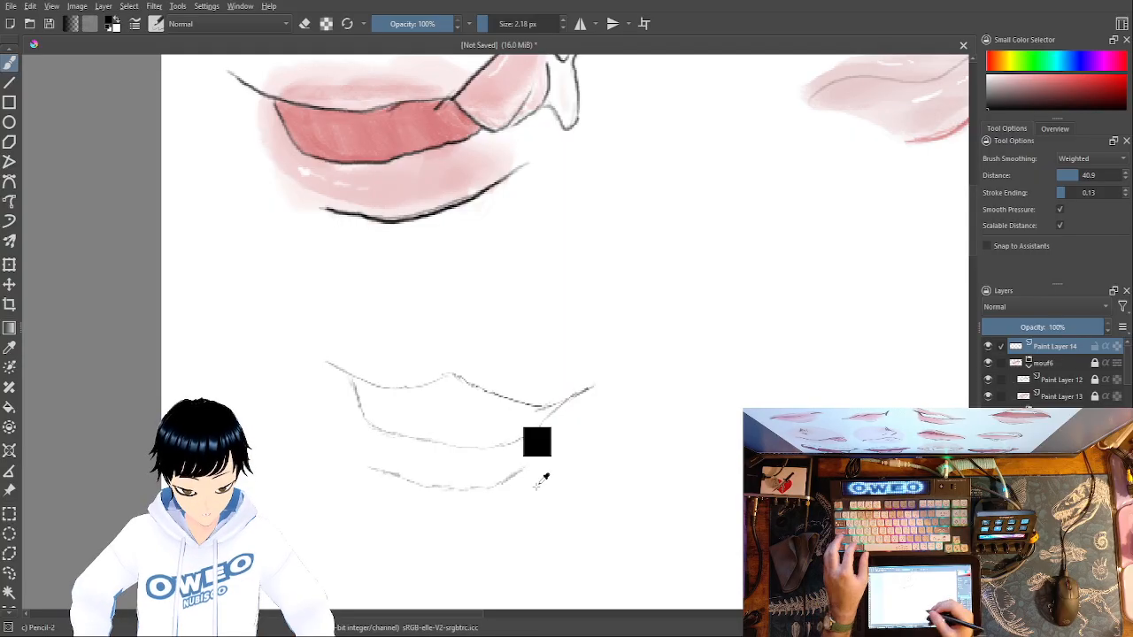
{"action": "key", "text": "ctrl+z"}
{"action": "key", "text": "ctrl+z"}
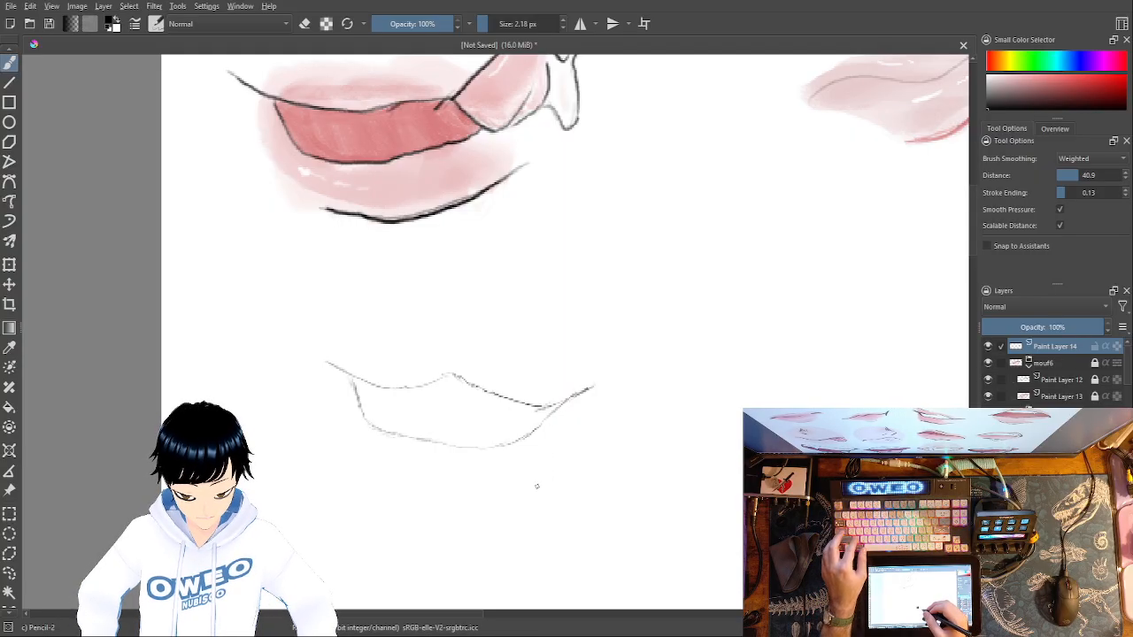
- Draw the lower-lip edge beneath the open mouth with Pencil-2 at 2.18 px, reworking its left part into one thin slanted line
{"action": "mouse_move", "coordinate": [500, 486]}
{"action": "left_mouse_down"}
{"action": "mouse_move", "coordinate": [538, 462]}
{"action": "mouse_move", "coordinate": [483, 487]}
{"action": "mouse_move", "coordinate": [432, 484]}
{"action": "left_mouse_up"}
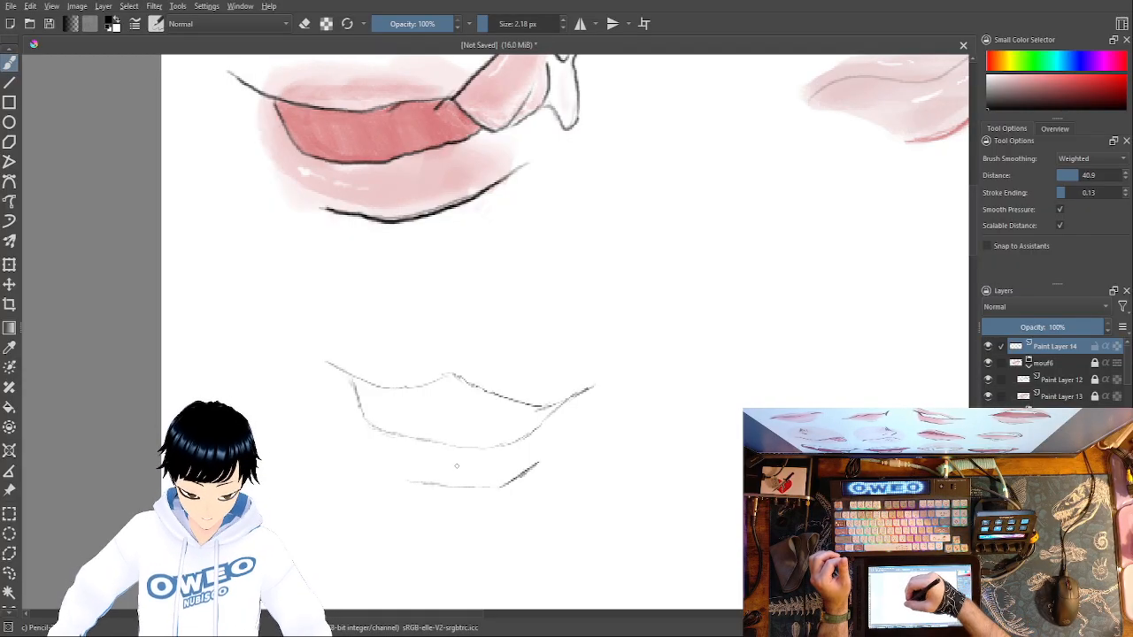
{"action": "key", "text": "ctrl+z"}
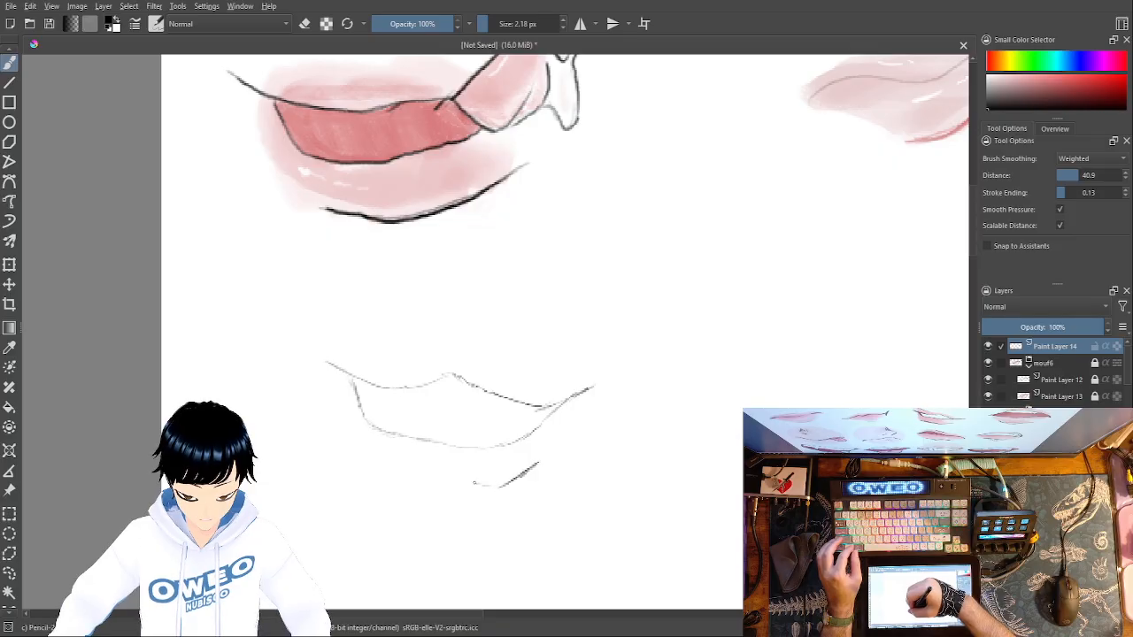
{"action": "mouse_move", "coordinate": [434, 475]}
{"action": "left_mouse_down"}
{"action": "mouse_move", "coordinate": [414, 468]}
{"action": "mouse_move", "coordinate": [474, 496]}
{"action": "mouse_move", "coordinate": [429, 487]}
{"action": "left_mouse_up"}
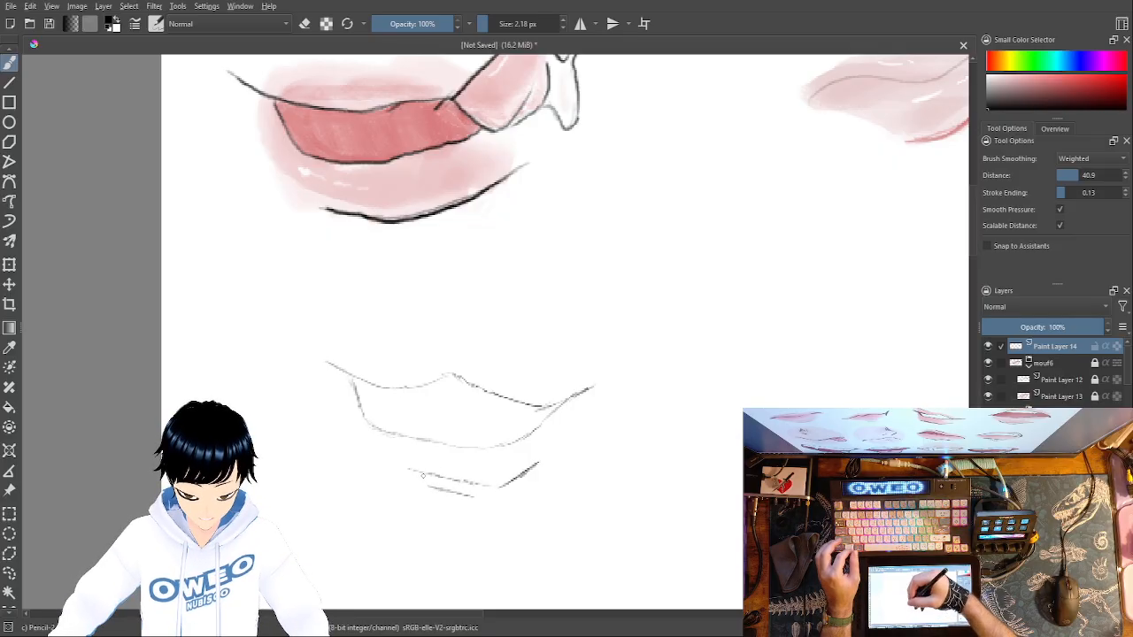
{"action": "key", "text": "ctrl+z"}
{"action": "left_click_drag", "start_coordinate": [497, 490], "coordinate": [438, 485]}
{"action": "key", "text": "ctrl+z"}
{"action": "left_click_drag", "start_coordinate": [497, 489], "coordinate": [425, 483]}
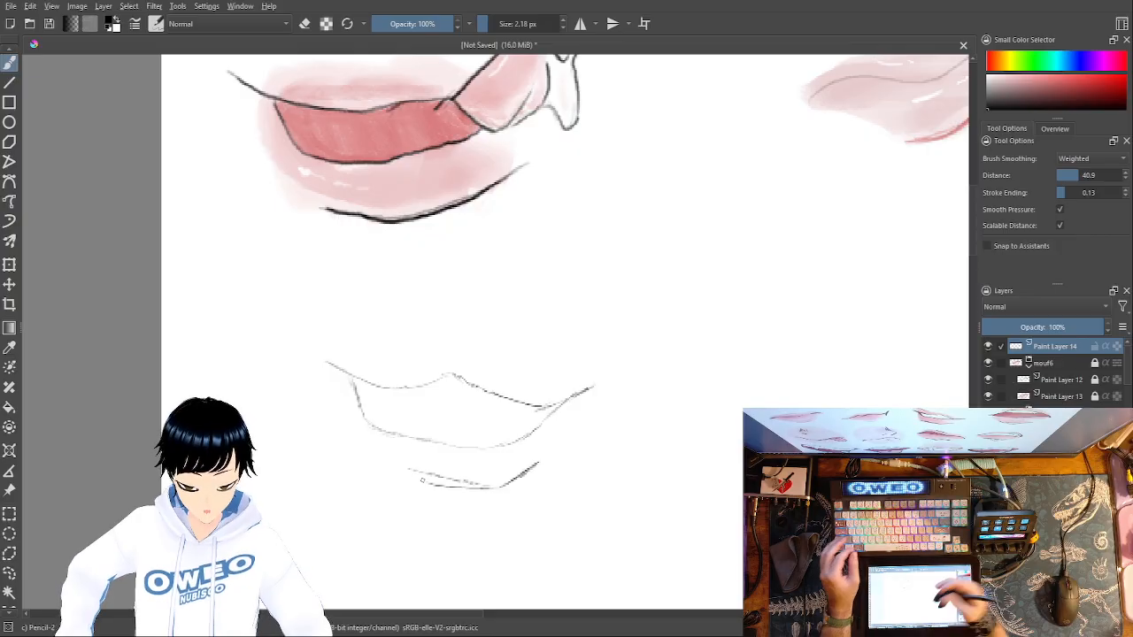
{"action": "key", "text": "ctrl+z"}
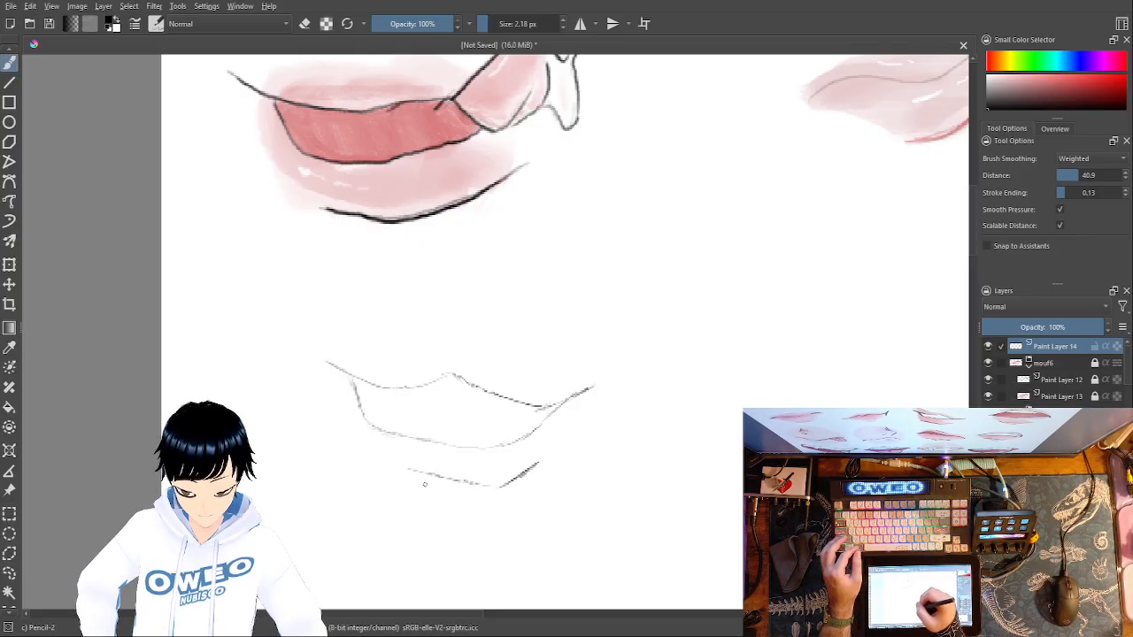
- Add a short contour above the open mouth's left corner and darken both corners, the upper line and the lower line
{"action": "left_click_drag", "start_coordinate": [342, 349], "coordinate": [388, 373]}
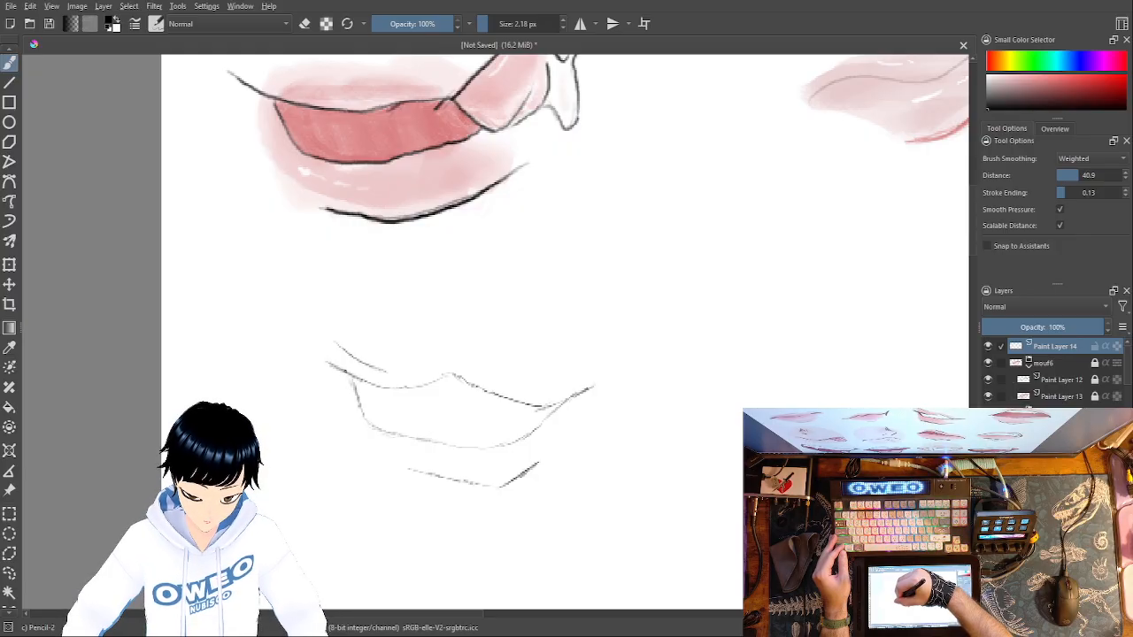
{"action": "left_click_drag", "start_coordinate": [353, 376], "coordinate": [357, 395]}
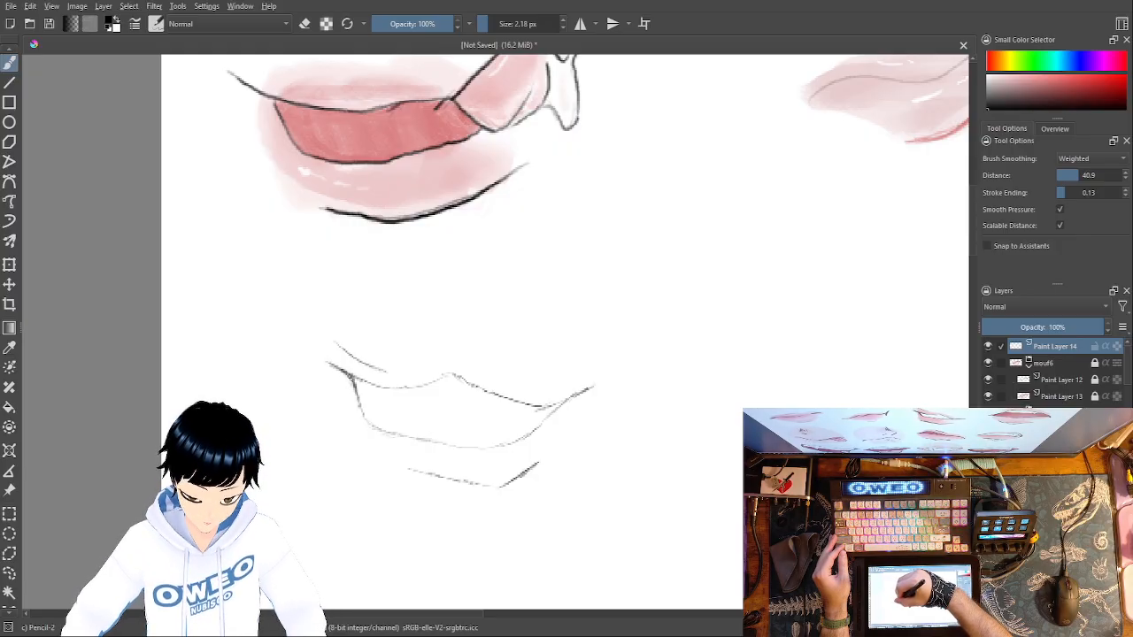
{"action": "left_click_drag", "start_coordinate": [355, 375], "coordinate": [333, 364]}
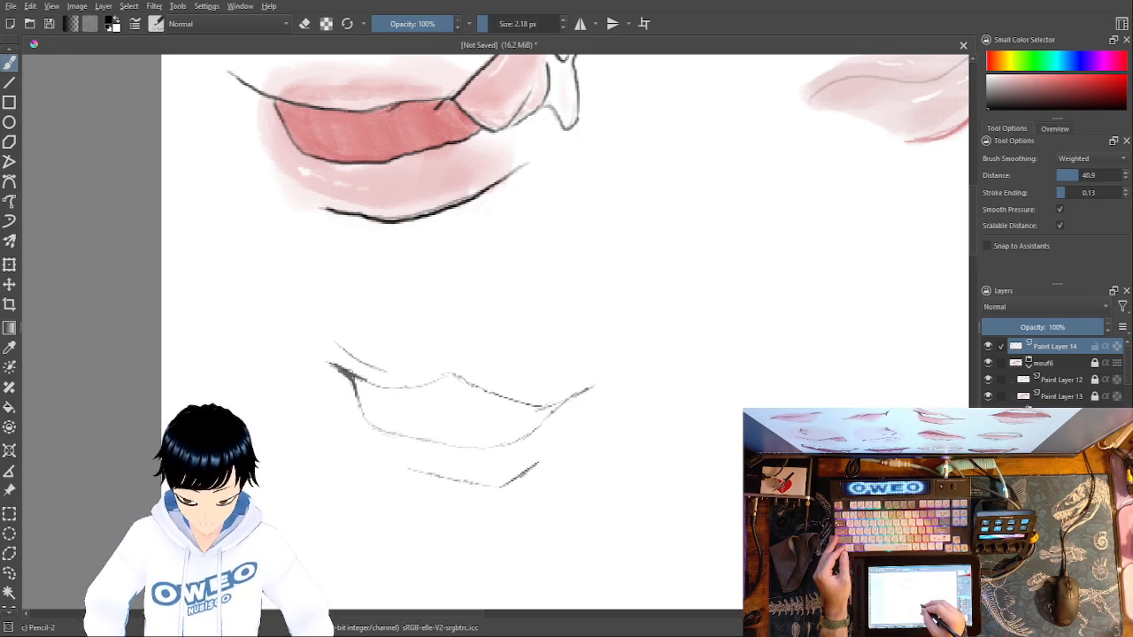
{"action": "mouse_move", "coordinate": [550, 405]}
{"action": "left_mouse_down"}
{"action": "mouse_move", "coordinate": [588, 389]}
{"action": "mouse_move", "coordinate": [515, 443]}
{"action": "mouse_move", "coordinate": [448, 448]}
{"action": "left_mouse_up"}
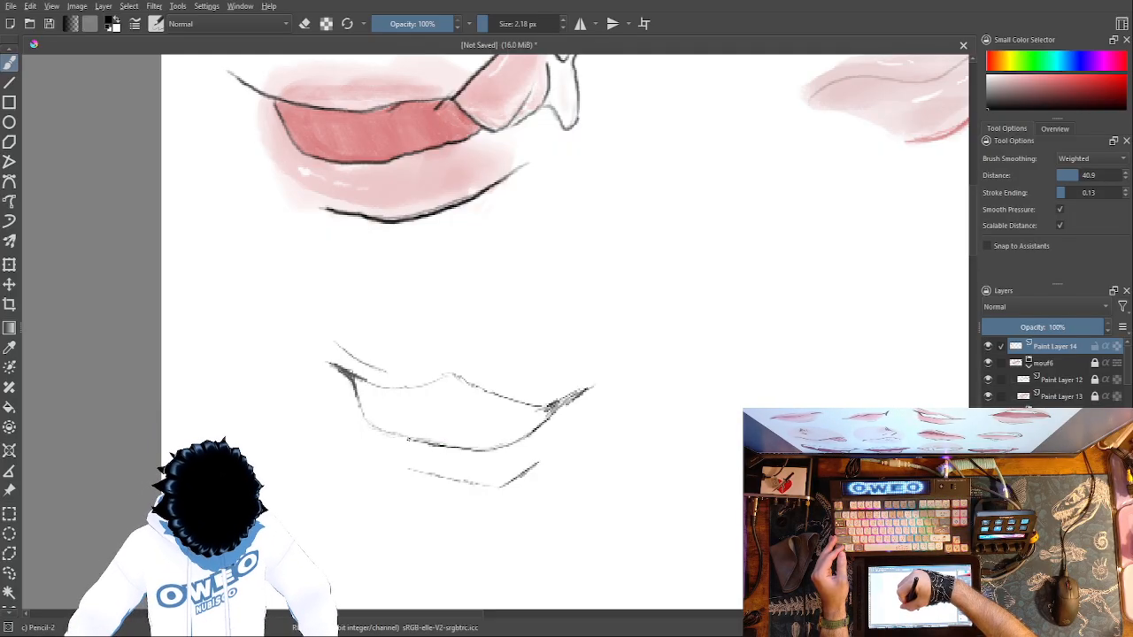
{"action": "mouse_move", "coordinate": [407, 441]}
{"action": "left_mouse_down"}
{"action": "mouse_move", "coordinate": [375, 426]}
{"action": "mouse_move", "coordinate": [356, 398]}
{"action": "mouse_move", "coordinate": [395, 387]}
{"action": "left_mouse_up"}
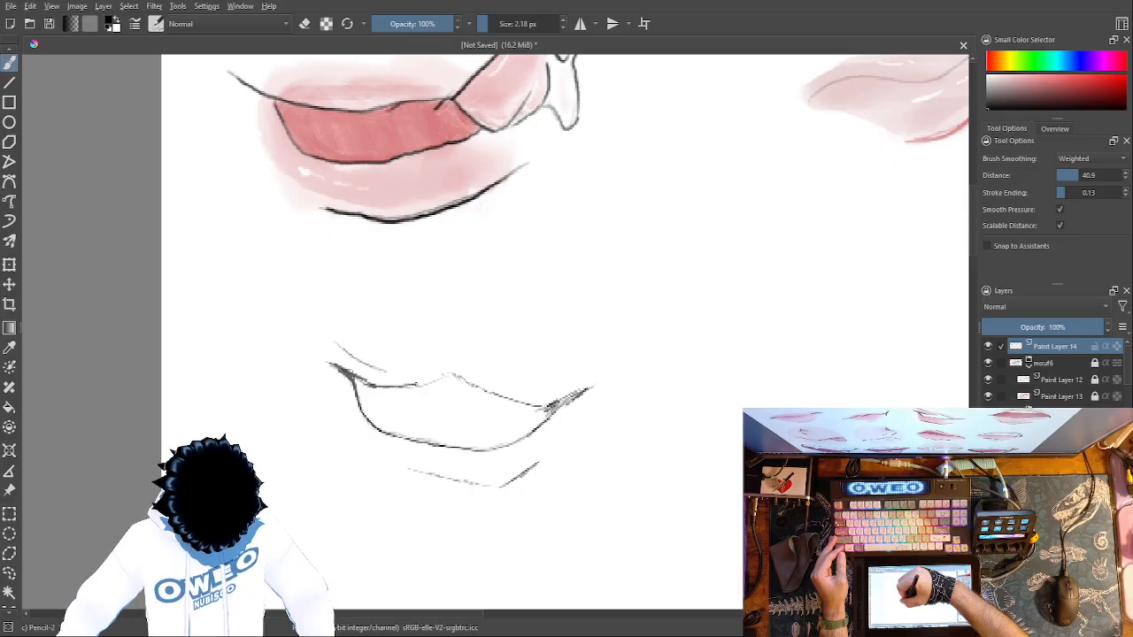
{"action": "left_click_drag", "start_coordinate": [464, 379], "coordinate": [556, 414]}
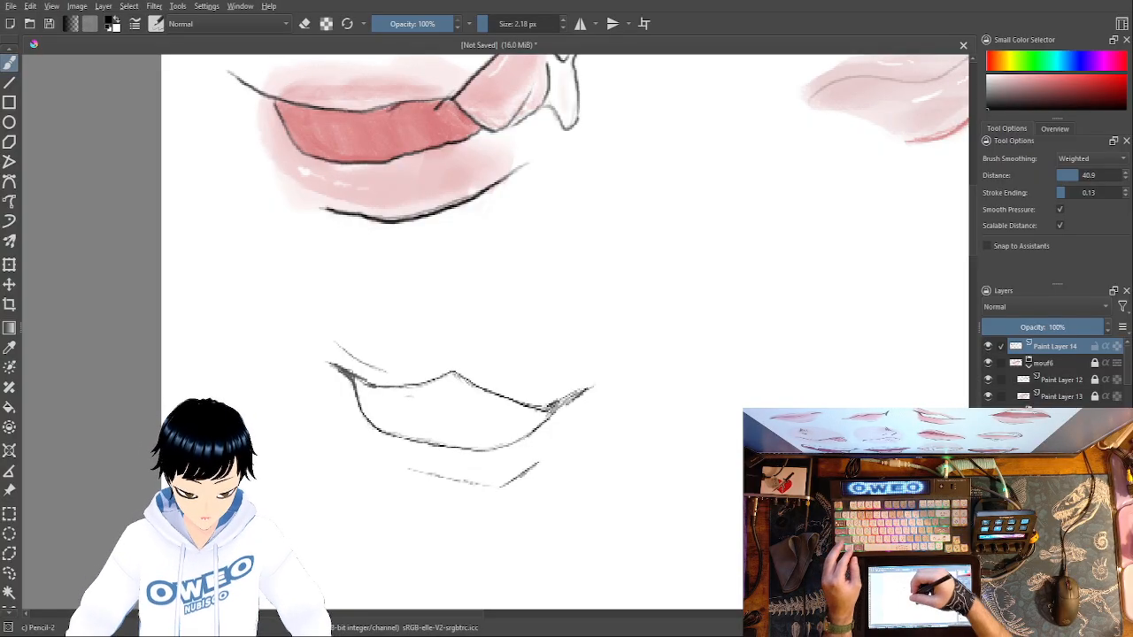
{"action": "left_click_drag", "start_coordinate": [403, 394], "coordinate": [419, 391]}
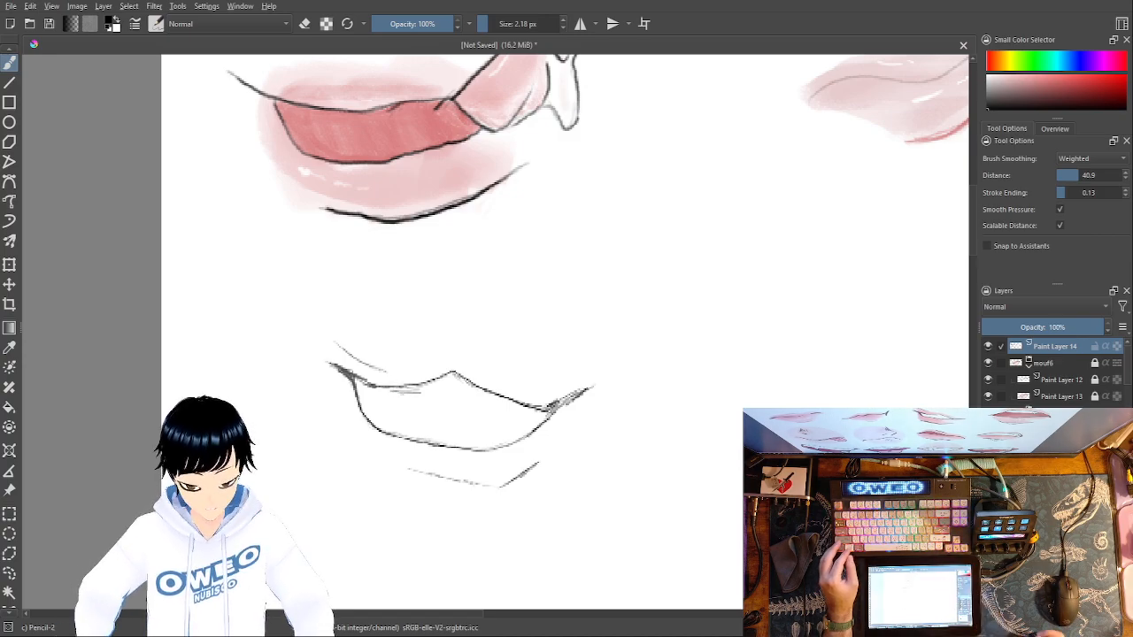
{"action": "key", "text": "ctrl+z"}
{"action": "key", "text": "ctrl+z"}
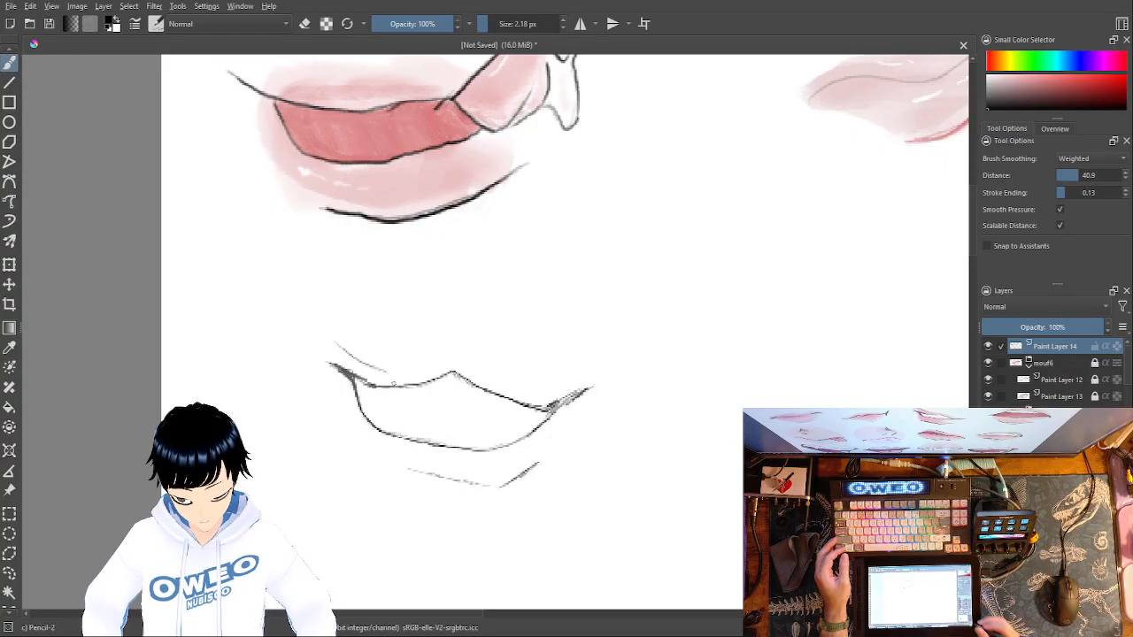
- Add a new paint layer above the linework and choose the Basic-5 Size Opacity brush with a muted pink from the recent colours
{"action": "key", "text": "Insert"}
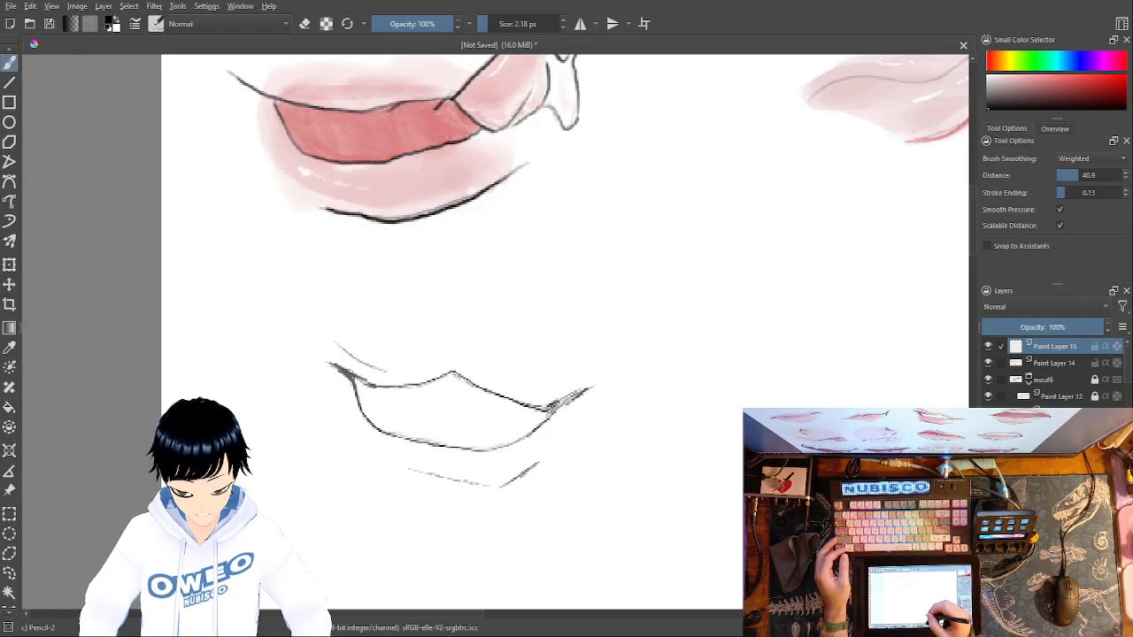
{"action": "right_click", "coordinate": [653, 434]}
{"action": "left_click", "coordinate": [721, 473]}
{"action": "right_click", "coordinate": [740, 443]}
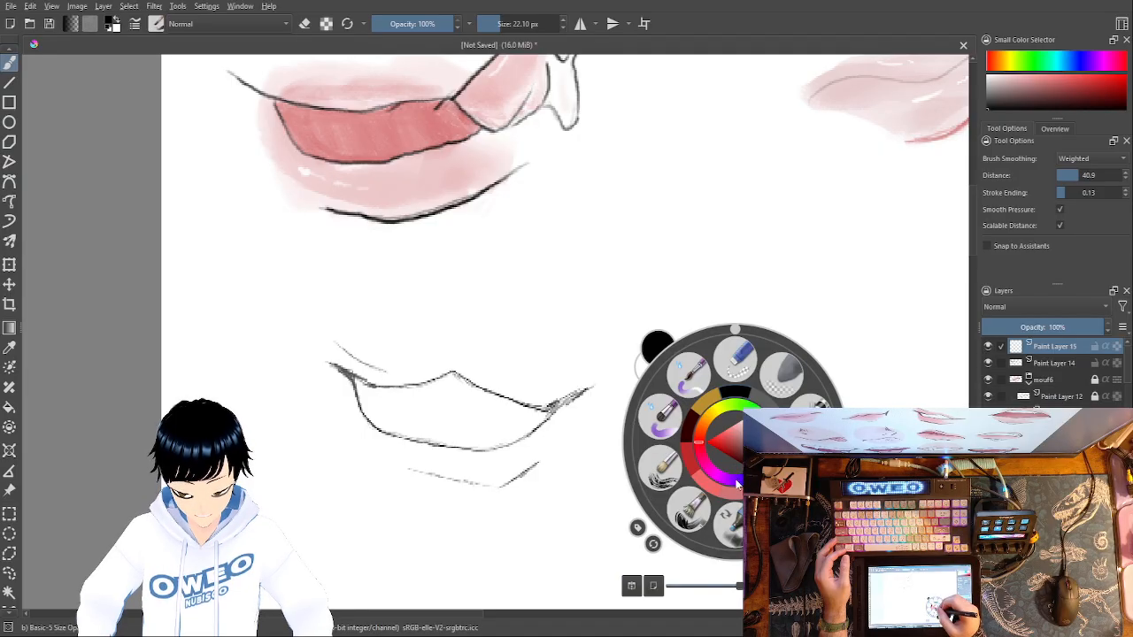
{"action": "left_click", "coordinate": [721, 401]}
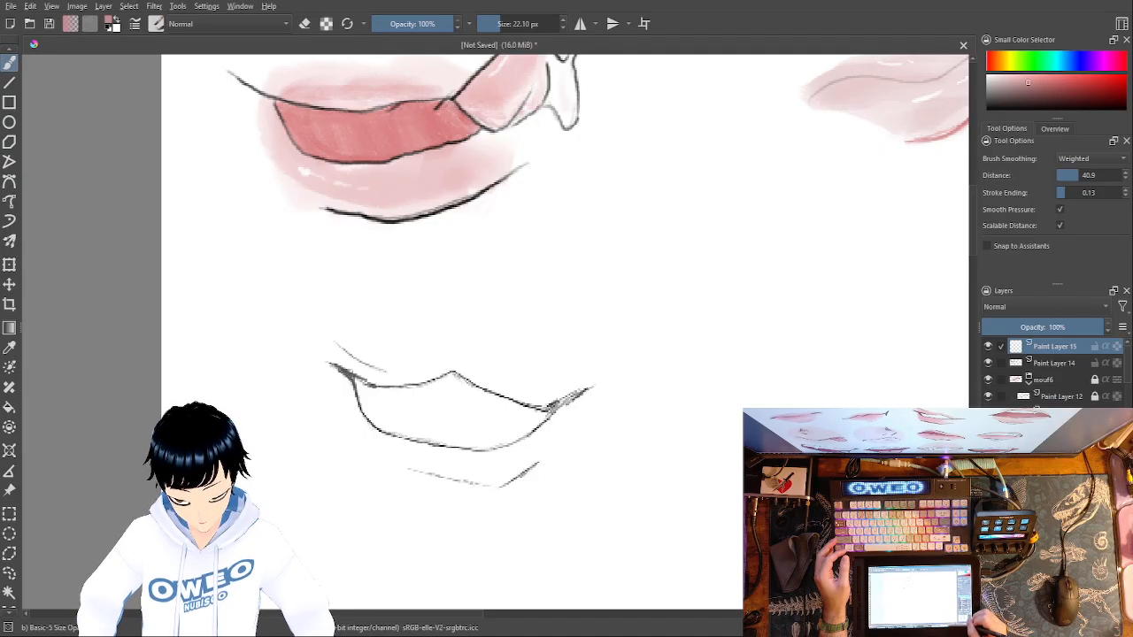
- Try painting the seventh mouth's upper and lower lips in muted pink at 22.10 px, and undo the strokes
{"action": "key", "text": "ctrl+plus"}
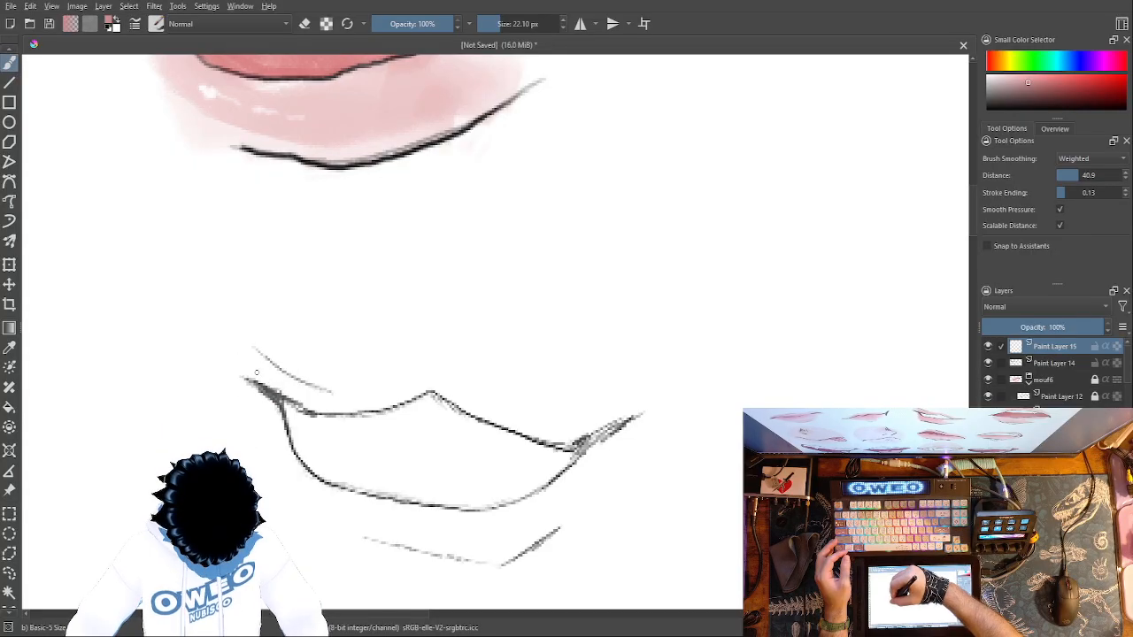
{"action": "mouse_move", "coordinate": [266, 386]}
{"action": "left_mouse_down"}
{"action": "mouse_move", "coordinate": [345, 409]}
{"action": "mouse_move", "coordinate": [434, 387]}
{"action": "mouse_move", "coordinate": [539, 438]}
{"action": "mouse_move", "coordinate": [626, 422]}
{"action": "left_mouse_up"}
{"action": "key", "text": "ctrl+z"}
{"action": "mouse_move", "coordinate": [445, 389]}
{"action": "left_mouse_down"}
{"action": "mouse_move", "coordinate": [379, 402]}
{"action": "mouse_move", "coordinate": [298, 395]}
{"action": "mouse_move", "coordinate": [246, 362]}
{"action": "left_mouse_up"}
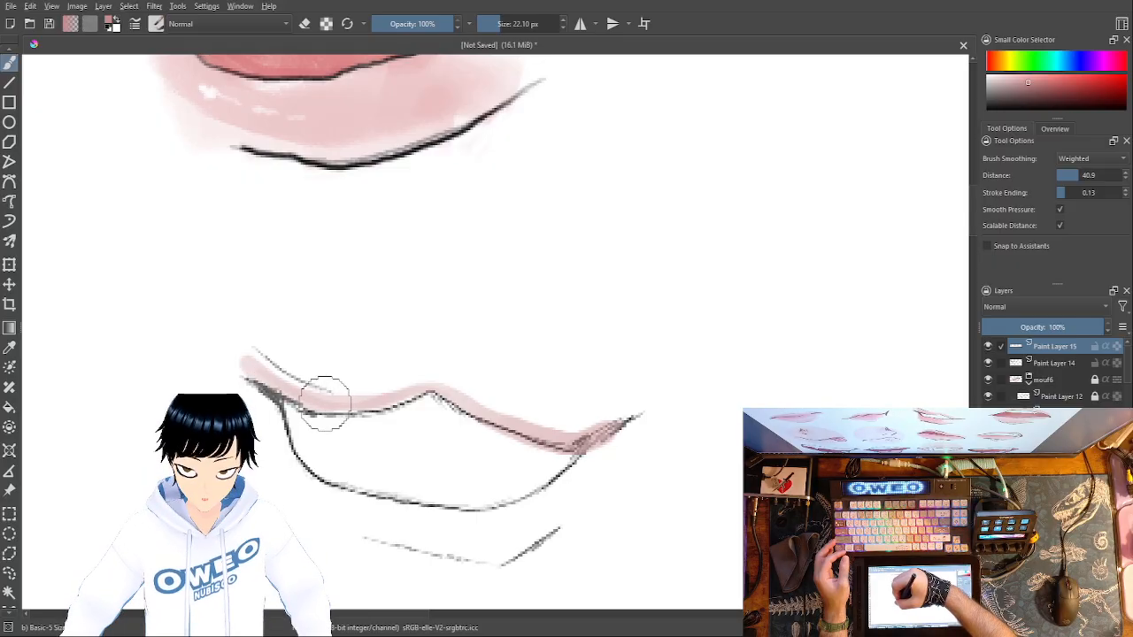
{"action": "left_click_drag", "start_coordinate": [312, 394], "coordinate": [242, 342]}
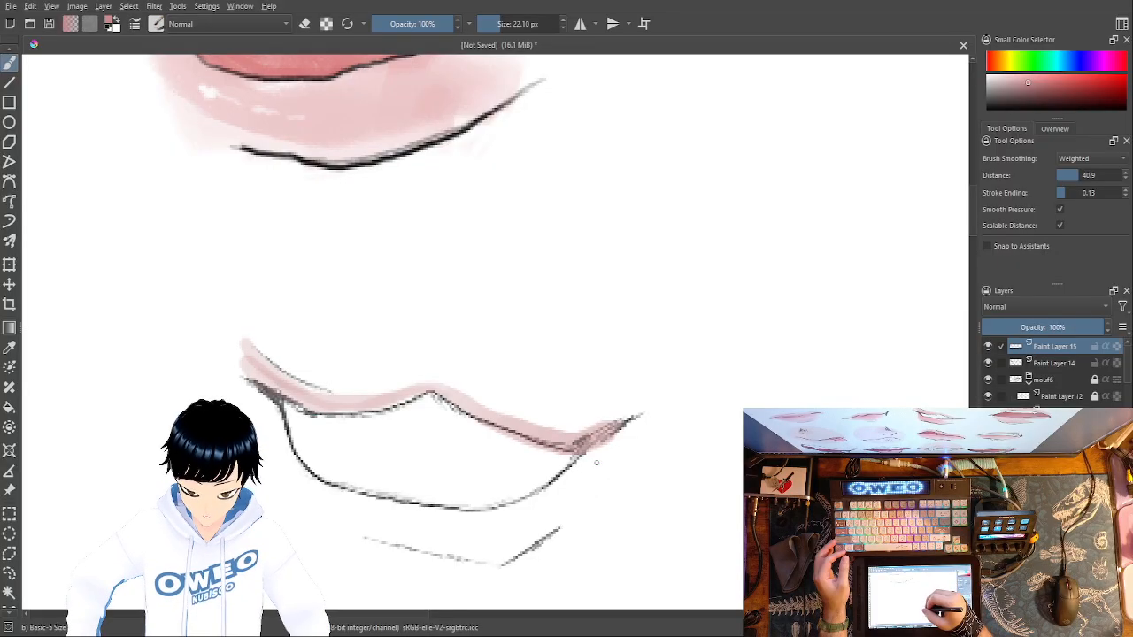
{"action": "mouse_move", "coordinate": [598, 448]}
{"action": "left_mouse_down"}
{"action": "mouse_move", "coordinate": [522, 511]}
{"action": "mouse_move", "coordinate": [479, 519]}
{"action": "mouse_move", "coordinate": [328, 498]}
{"action": "mouse_move", "coordinate": [289, 472]}
{"action": "left_mouse_up"}
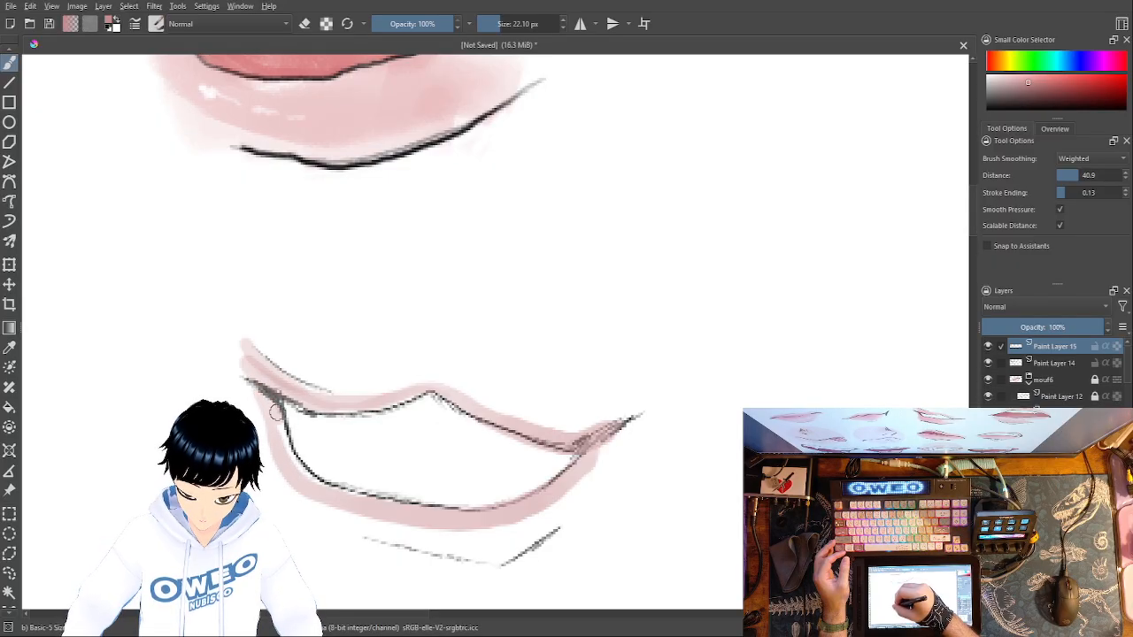
{"action": "mouse_move", "coordinate": [294, 458]}
{"action": "left_mouse_down"}
{"action": "mouse_move", "coordinate": [363, 518]}
{"action": "mouse_move", "coordinate": [475, 543]}
{"action": "mouse_move", "coordinate": [518, 535]}
{"action": "mouse_move", "coordinate": [617, 437]}
{"action": "mouse_move", "coordinate": [554, 494]}
{"action": "mouse_move", "coordinate": [496, 519]}
{"action": "mouse_move", "coordinate": [384, 512]}
{"action": "mouse_move", "coordinate": [301, 488]}
{"action": "left_mouse_up"}
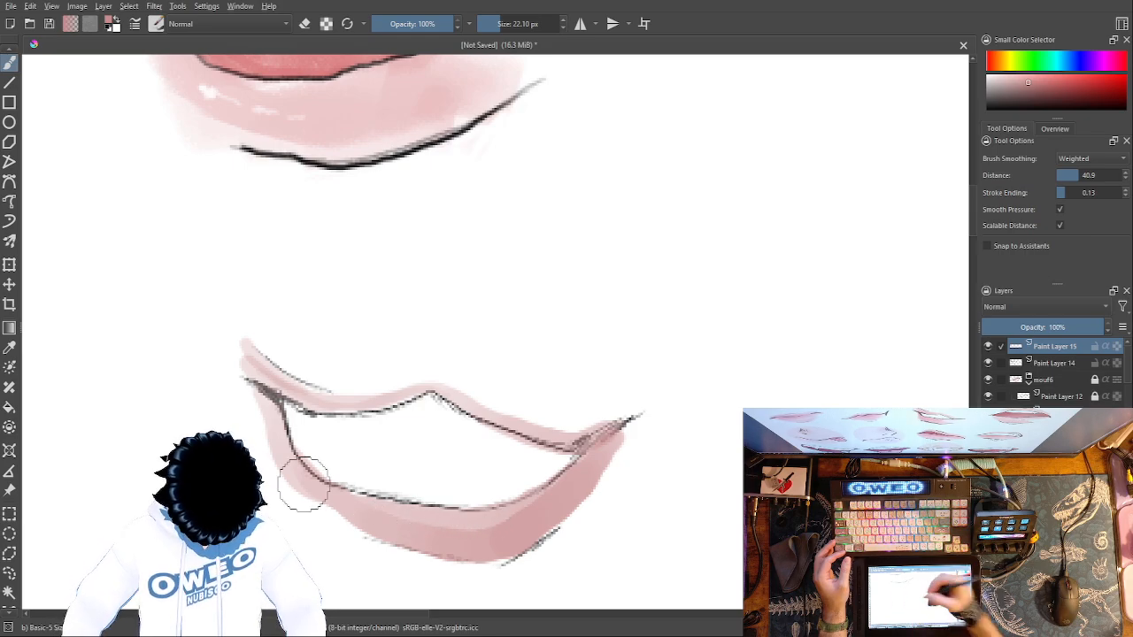
{"action": "key", "text": "ctrl+z"}
{"action": "key", "text": "ctrl+z"}
{"action": "key", "text": "ctrl+z"}
{"action": "key", "text": "ctrl+z"}
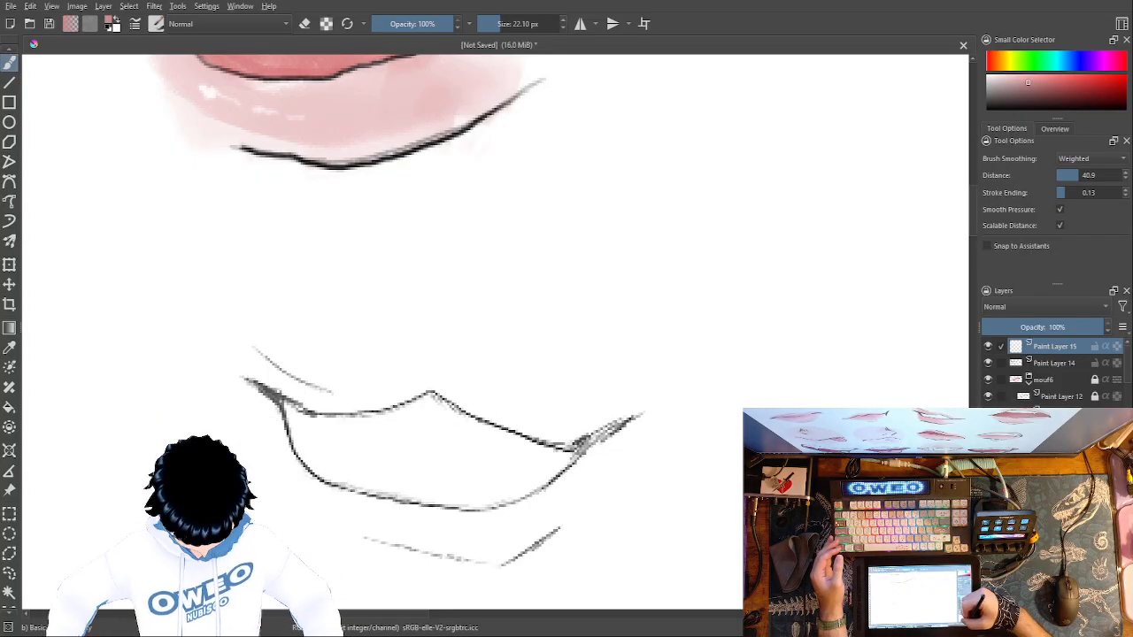
- Reduce the brush size to 11.10 px and enable Snap to Assistants
{"action": "key", "text": "plus"}
{"action": "key", "text": "minus"}
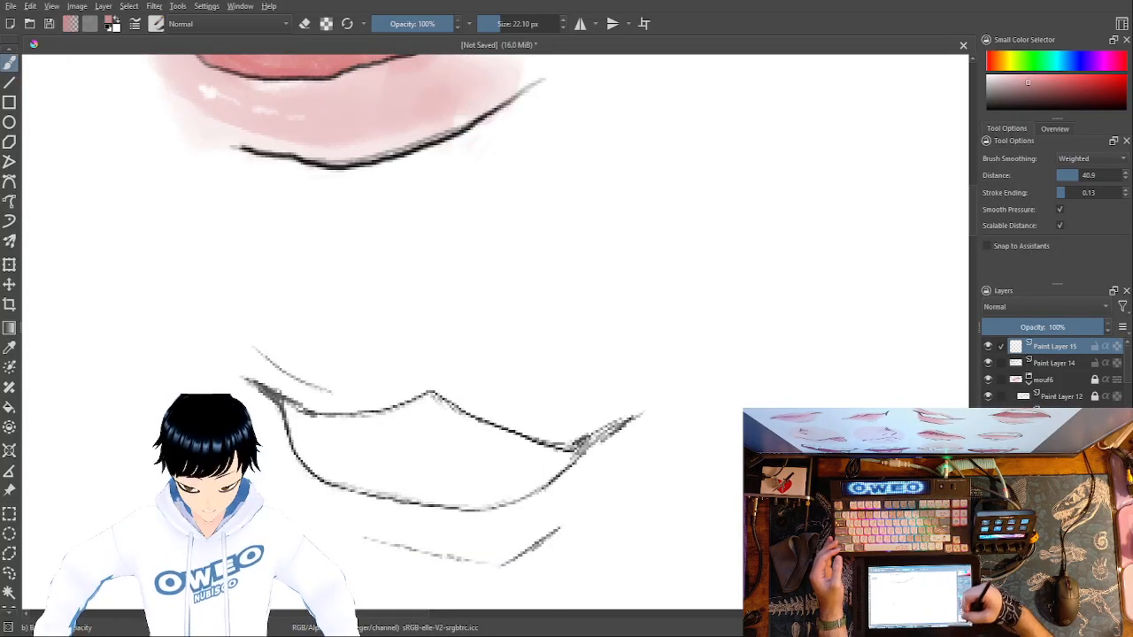
{"action": "right_click", "coordinate": [509, 360]}
{"action": "left_click_drag", "start_coordinate": [501, 25], "coordinate": [495, 27]}
{"action": "right_click", "coordinate": [535, 402]}
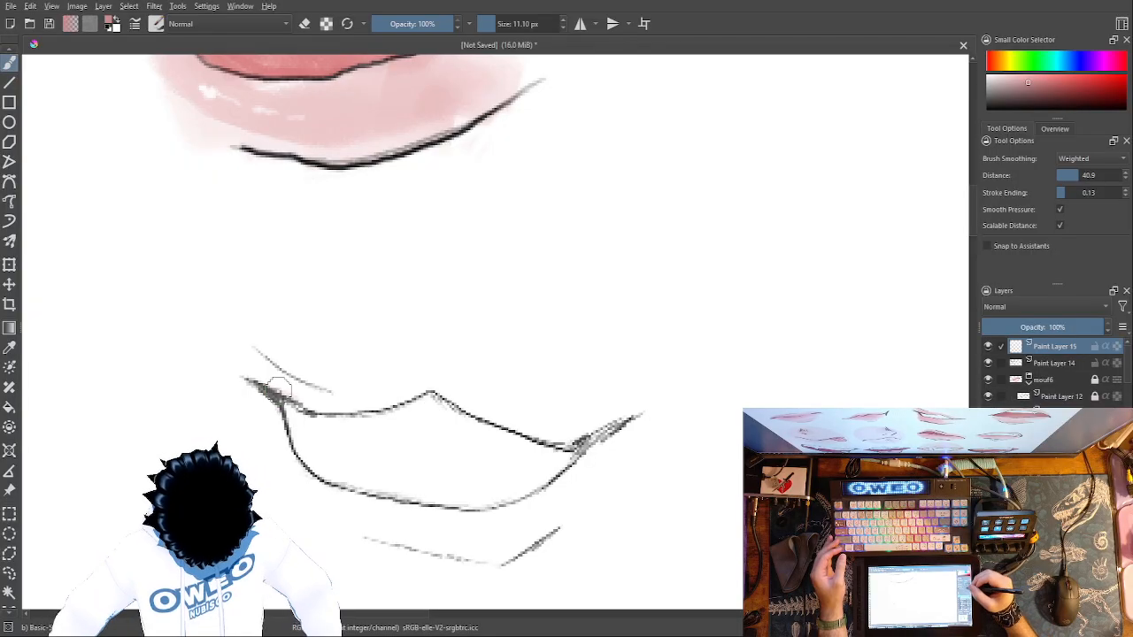
{"action": "left_click", "coordinate": [988, 246]}
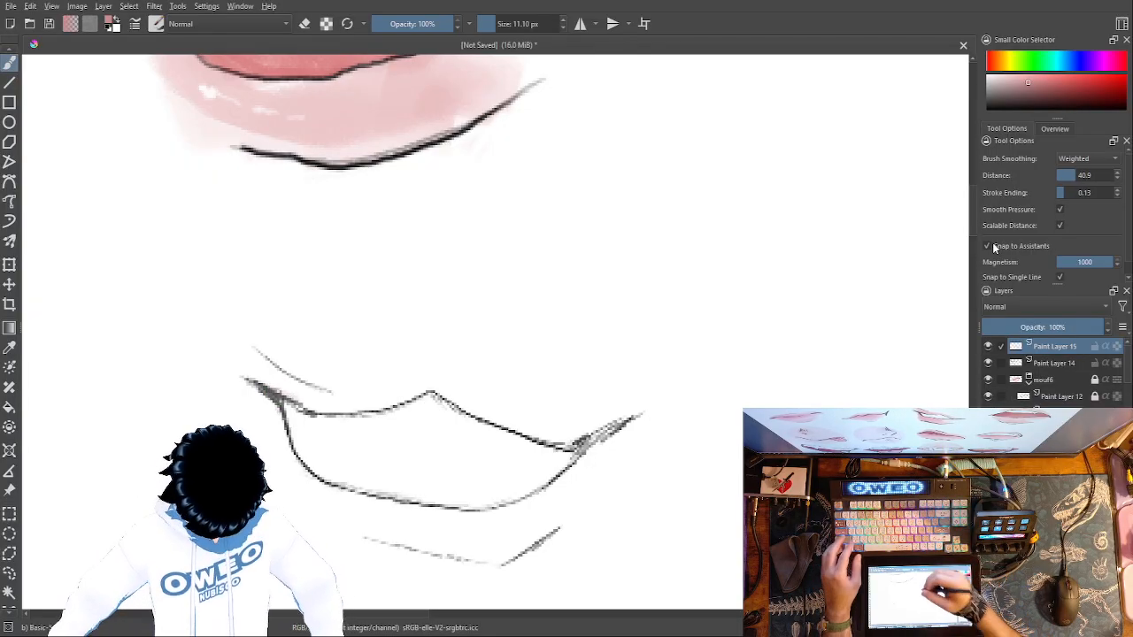
- Try a thin pink band along the upper and lower lip lines at 11.10 px, and undo it
{"action": "mouse_move", "coordinate": [266, 386]}
{"action": "left_mouse_down"}
{"action": "mouse_move", "coordinate": [331, 408]}
{"action": "mouse_move", "coordinate": [430, 390]}
{"action": "mouse_move", "coordinate": [576, 443]}
{"action": "mouse_move", "coordinate": [631, 418]}
{"action": "mouse_move", "coordinate": [564, 480]}
{"action": "mouse_move", "coordinate": [501, 511]}
{"action": "mouse_move", "coordinate": [460, 520]}
{"action": "mouse_move", "coordinate": [328, 500]}
{"action": "left_mouse_up"}
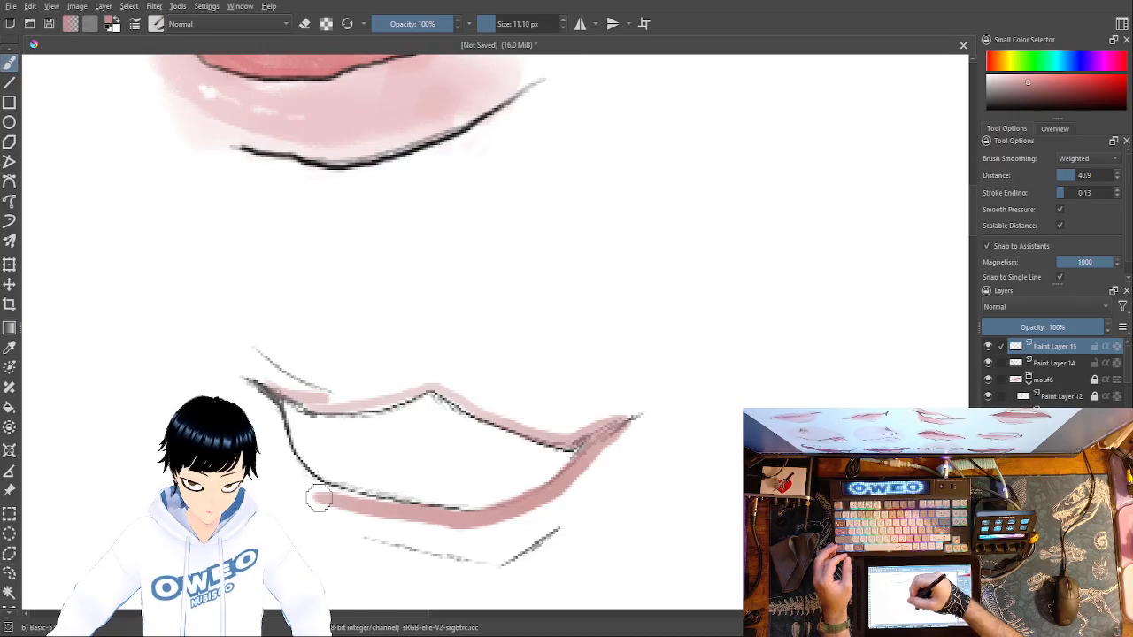
{"action": "key", "text": "ctrl+z"}
{"action": "left_click_drag", "start_coordinate": [260, 379], "coordinate": [323, 402]}
{"action": "key", "text": "ctrl+z"}
- Enlarge the brush to 41.19 px and try painting the upper lip and right end of the lower lip, undoing these strokes
{"action": "left_click", "coordinate": [500, 23]}
{"action": "left_click_drag", "start_coordinate": [501, 24], "coordinate": [507, 24]}
{"action": "mouse_move", "coordinate": [255, 363]}
{"action": "left_mouse_down"}
{"action": "mouse_move", "coordinate": [350, 403]}
{"action": "mouse_move", "coordinate": [450, 388]}
{"action": "left_mouse_up"}
{"action": "mouse_move", "coordinate": [467, 400]}
{"action": "left_mouse_down"}
{"action": "mouse_move", "coordinate": [561, 431]}
{"action": "mouse_move", "coordinate": [616, 420]}
{"action": "mouse_move", "coordinate": [566, 483]}
{"action": "left_mouse_up"}
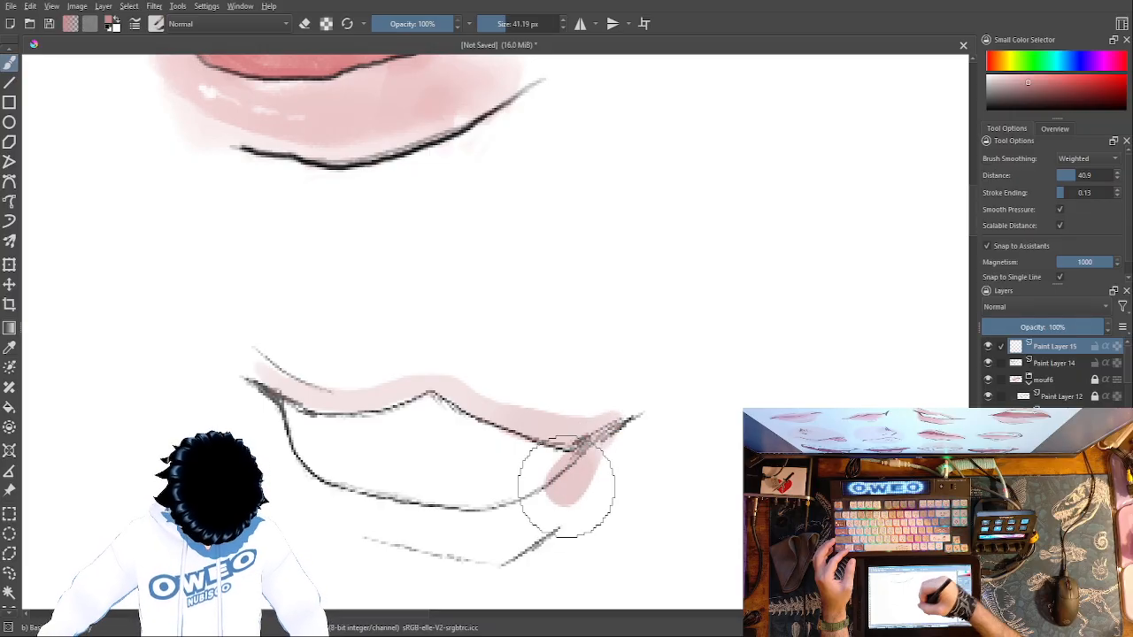
{"action": "key", "text": "ctrl+z"}
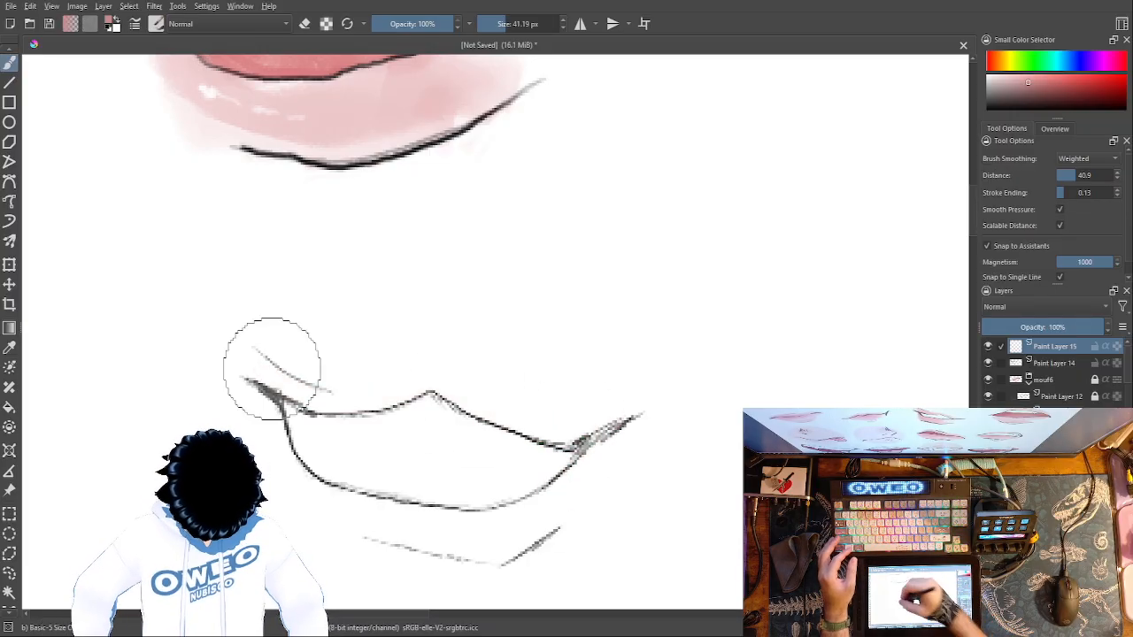
{"action": "mouse_move", "coordinate": [255, 376]}
{"action": "left_mouse_down"}
{"action": "mouse_move", "coordinate": [356, 402]}
{"action": "mouse_move", "coordinate": [433, 386]}
{"action": "mouse_move", "coordinate": [516, 419]}
{"action": "mouse_move", "coordinate": [601, 433]}
{"action": "mouse_move", "coordinate": [606, 451]}
{"action": "mouse_move", "coordinate": [588, 482]}
{"action": "mouse_move", "coordinate": [522, 527]}
{"action": "left_mouse_up"}
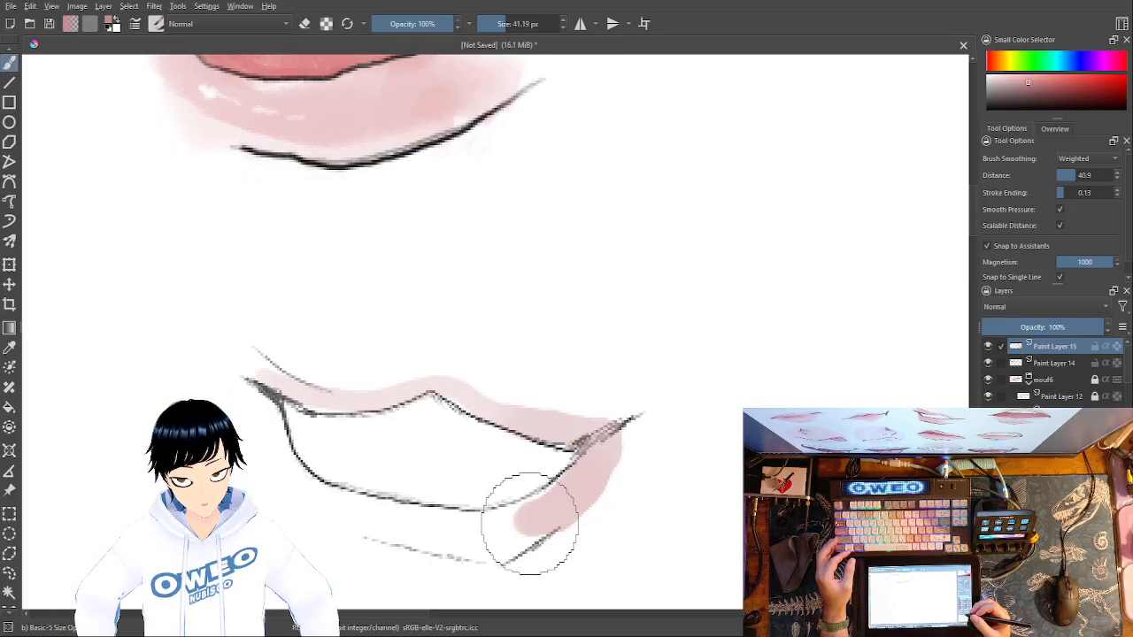
{"action": "key", "text": "ctrl+z"}
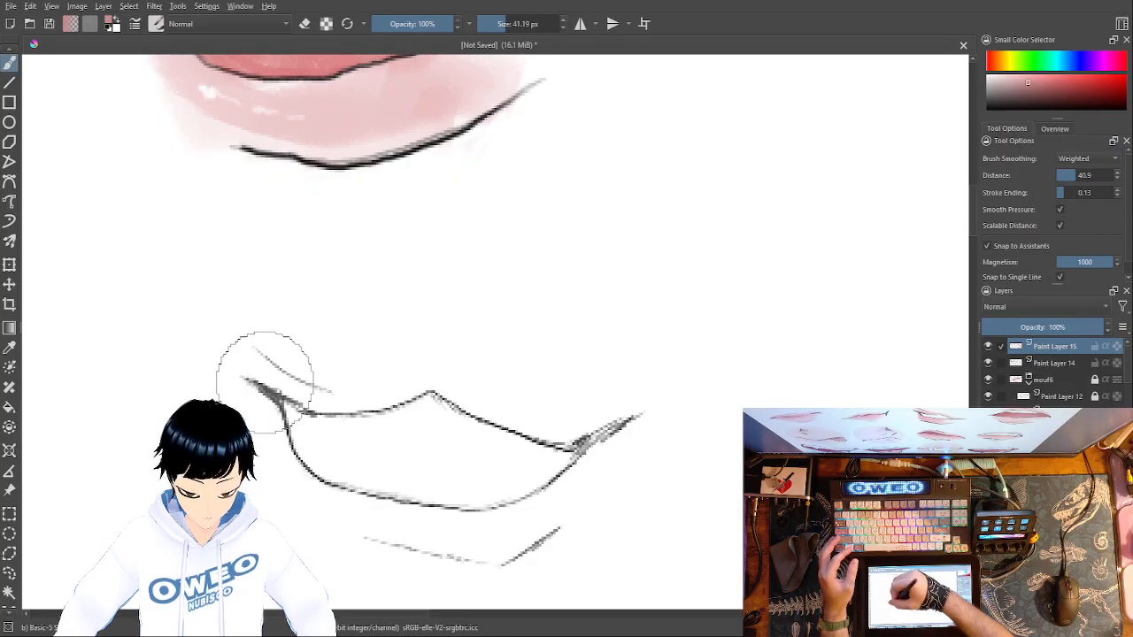
- Paint the upper lip with layered muted pink strokes at 41.19 px, following the peaked line from corner to corner
{"action": "mouse_move", "coordinate": [260, 377]}
{"action": "left_mouse_down"}
{"action": "mouse_move", "coordinate": [290, 385]}
{"action": "mouse_move", "coordinate": [257, 374]}
{"action": "mouse_move", "coordinate": [346, 406]}
{"action": "mouse_move", "coordinate": [442, 382]}
{"action": "mouse_move", "coordinate": [584, 443]}
{"action": "left_mouse_up"}
{"action": "key", "text": "ctrl+z"}
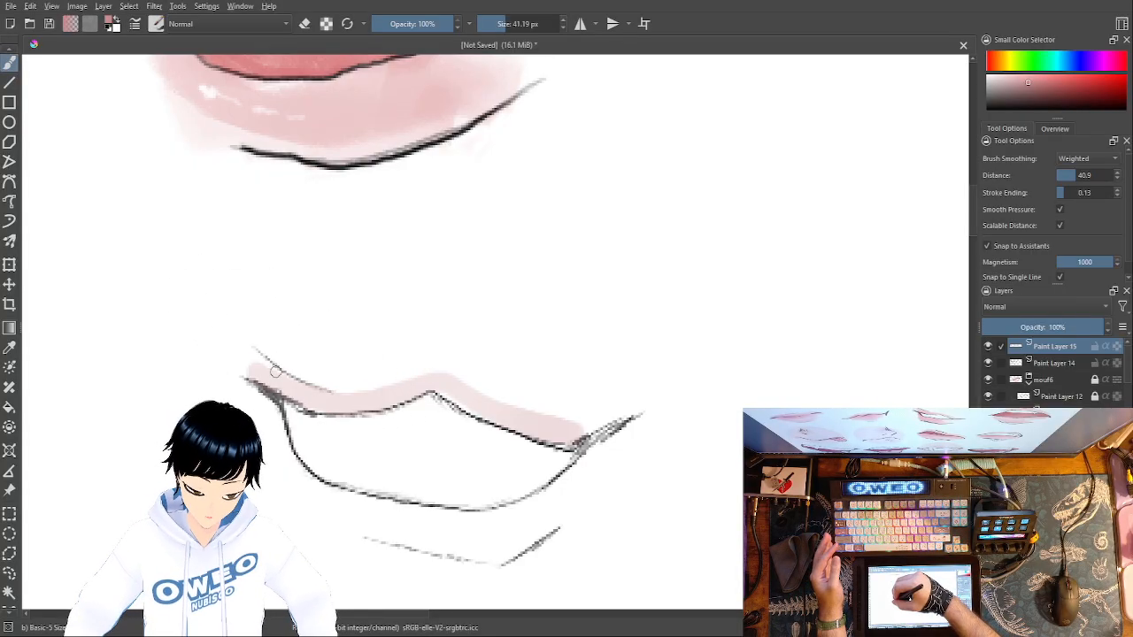
{"action": "mouse_move", "coordinate": [269, 365]}
{"action": "left_mouse_down"}
{"action": "mouse_move", "coordinate": [372, 400]}
{"action": "mouse_move", "coordinate": [348, 402]}
{"action": "mouse_move", "coordinate": [433, 388]}
{"action": "mouse_move", "coordinate": [579, 447]}
{"action": "left_mouse_up"}
{"action": "key", "text": "ctrl+z"}
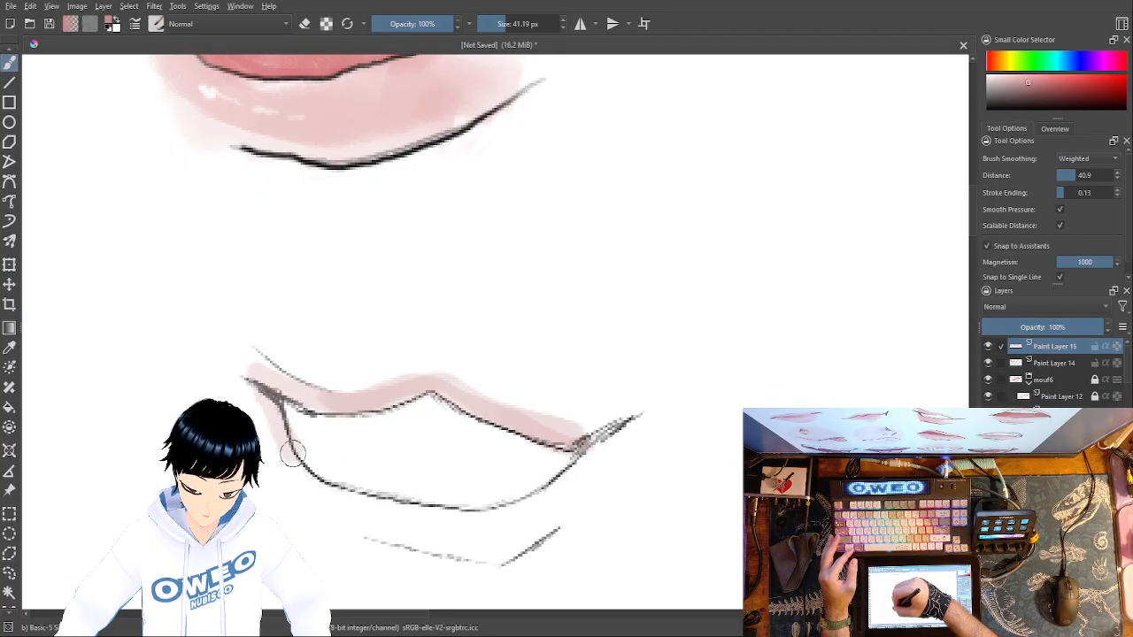
- Fill the lower lip with muted pink down to its lower edge at 41.19 px, and undo the extra darkening pass
{"action": "mouse_move", "coordinate": [308, 476]}
{"action": "left_mouse_down"}
{"action": "mouse_move", "coordinate": [266, 401]}
{"action": "mouse_move", "coordinate": [319, 483]}
{"action": "mouse_move", "coordinate": [407, 516]}
{"action": "mouse_move", "coordinate": [510, 512]}
{"action": "mouse_move", "coordinate": [594, 464]}
{"action": "left_mouse_up"}
{"action": "mouse_move", "coordinate": [554, 512]}
{"action": "left_mouse_down"}
{"action": "mouse_move", "coordinate": [534, 535]}
{"action": "mouse_move", "coordinate": [483, 550]}
{"action": "mouse_move", "coordinate": [418, 539]}
{"action": "mouse_move", "coordinate": [319, 493]}
{"action": "left_mouse_up"}
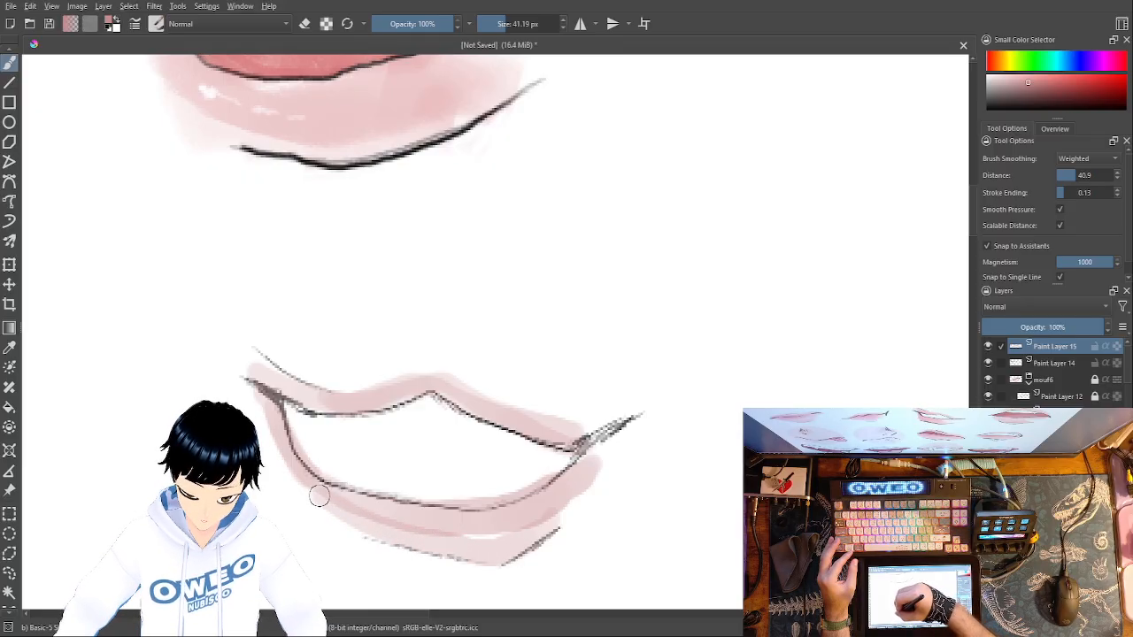
{"action": "mouse_move", "coordinate": [504, 537]}
{"action": "left_mouse_down"}
{"action": "mouse_move", "coordinate": [423, 523]}
{"action": "mouse_move", "coordinate": [508, 526]}
{"action": "mouse_move", "coordinate": [518, 520]}
{"action": "mouse_move", "coordinate": [471, 527]}
{"action": "mouse_move", "coordinate": [572, 487]}
{"action": "mouse_move", "coordinate": [525, 526]}
{"action": "mouse_move", "coordinate": [485, 538]}
{"action": "mouse_move", "coordinate": [306, 482]}
{"action": "left_mouse_up"}
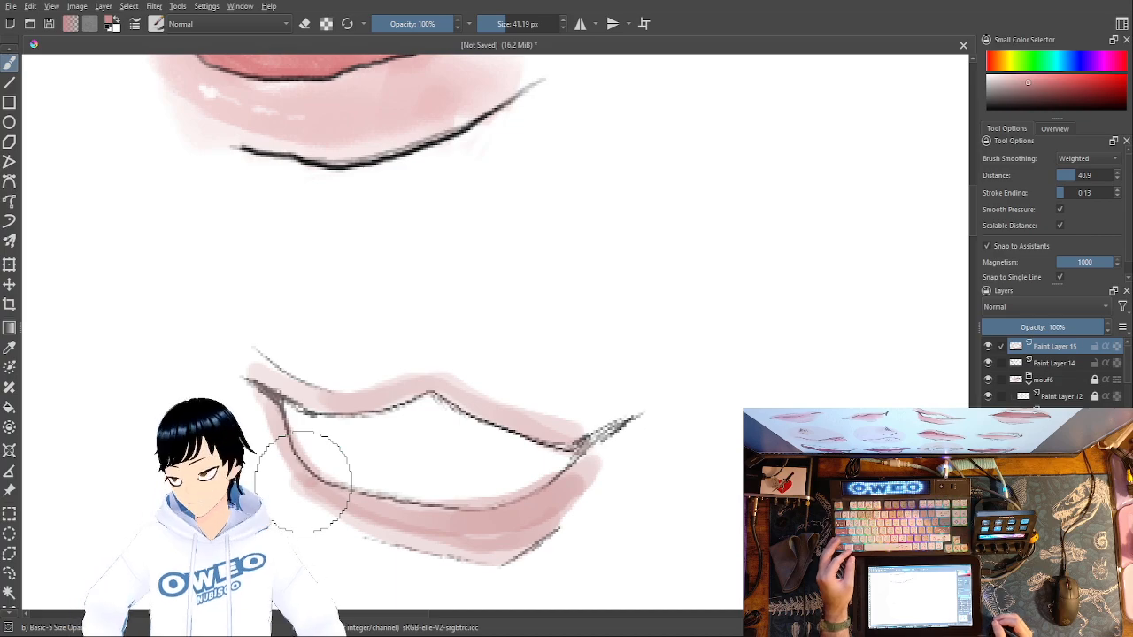
{"action": "key", "text": "ctrl+z"}
{"action": "key", "text": "ctrl+z"}
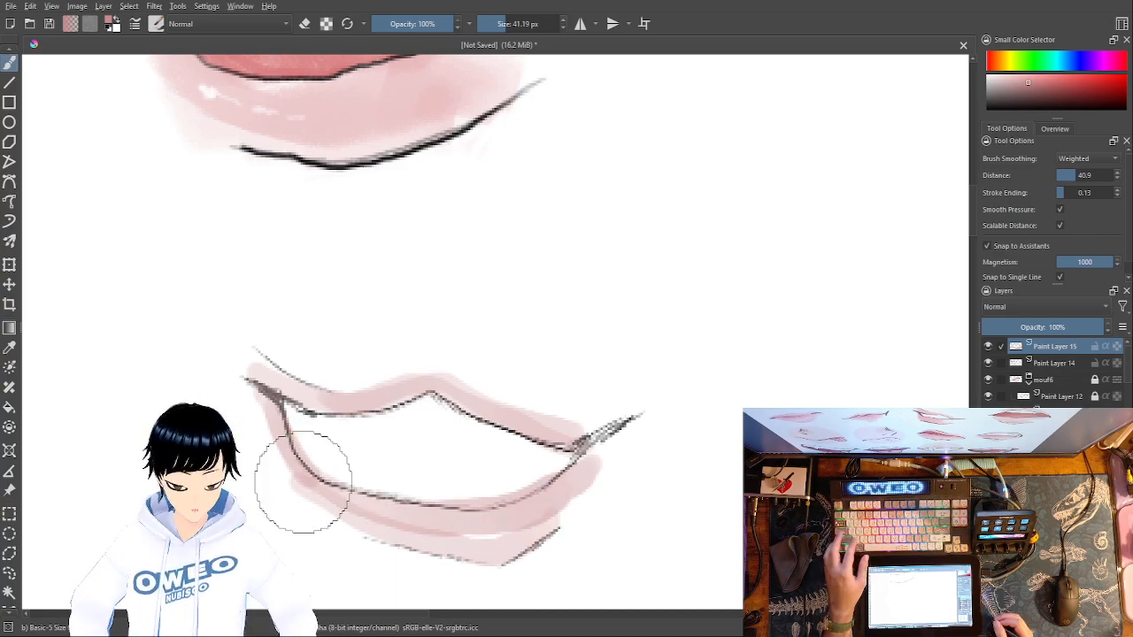
- Undo the lower lip's paint and repaint it in lighter muted pink at 41.19 px, carrying the colour around the left mouth corner
{"action": "key", "text": "ctrl+z"}
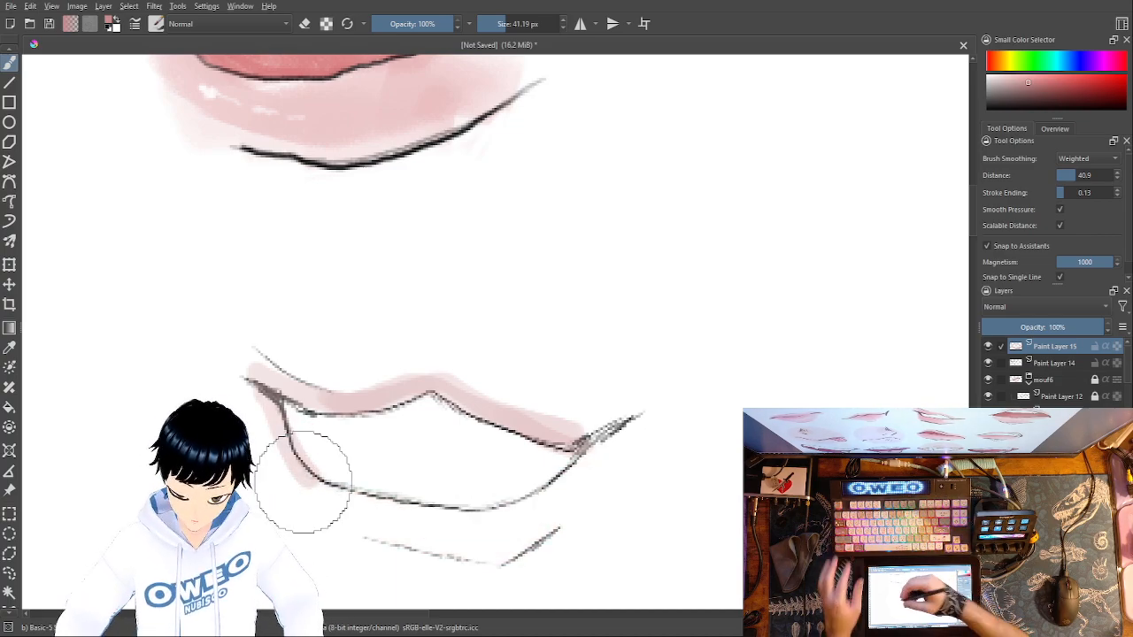
{"action": "mouse_move", "coordinate": [325, 493]}
{"action": "left_mouse_down"}
{"action": "mouse_move", "coordinate": [369, 510]}
{"action": "mouse_move", "coordinate": [495, 512]}
{"action": "mouse_move", "coordinate": [556, 488]}
{"action": "mouse_move", "coordinate": [595, 455]}
{"action": "mouse_move", "coordinate": [542, 531]}
{"action": "mouse_move", "coordinate": [472, 557]}
{"action": "mouse_move", "coordinate": [358, 525]}
{"action": "mouse_move", "coordinate": [292, 483]}
{"action": "mouse_move", "coordinate": [416, 529]}
{"action": "mouse_move", "coordinate": [502, 529]}
{"action": "mouse_move", "coordinate": [393, 517]}
{"action": "mouse_move", "coordinate": [309, 485]}
{"action": "left_mouse_up"}
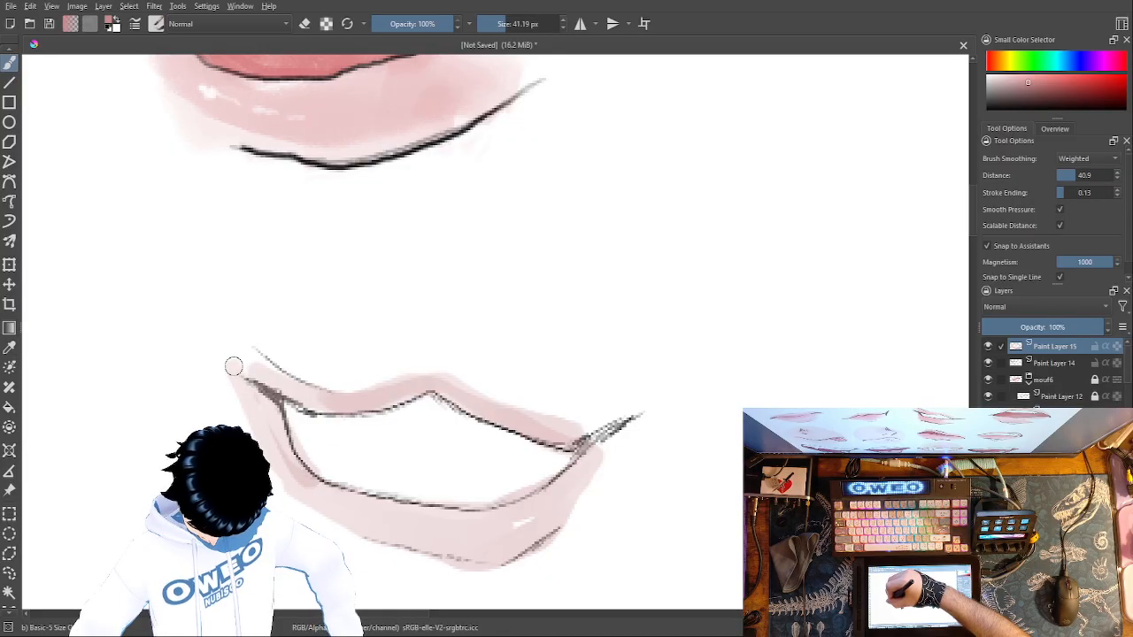
{"action": "left_click_drag", "start_coordinate": [248, 373], "coordinate": [264, 379]}
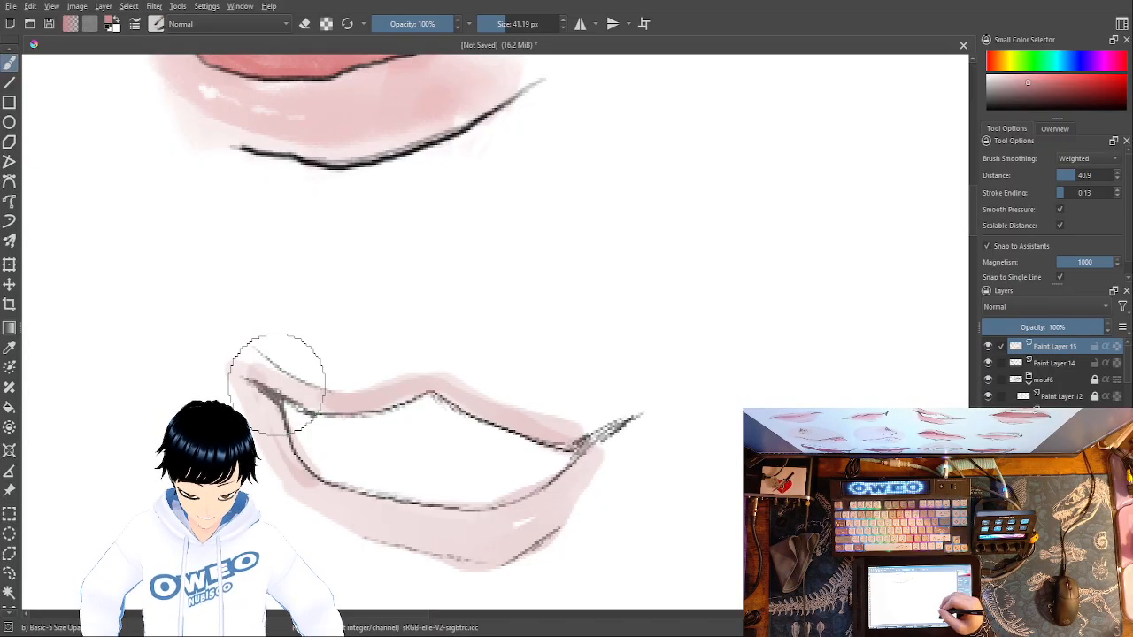
- Erase the excess pink around the lips' outer edges and both mouth corners with the small eraser at 11.10 px
{"action": "right_click", "coordinate": [621, 439]}
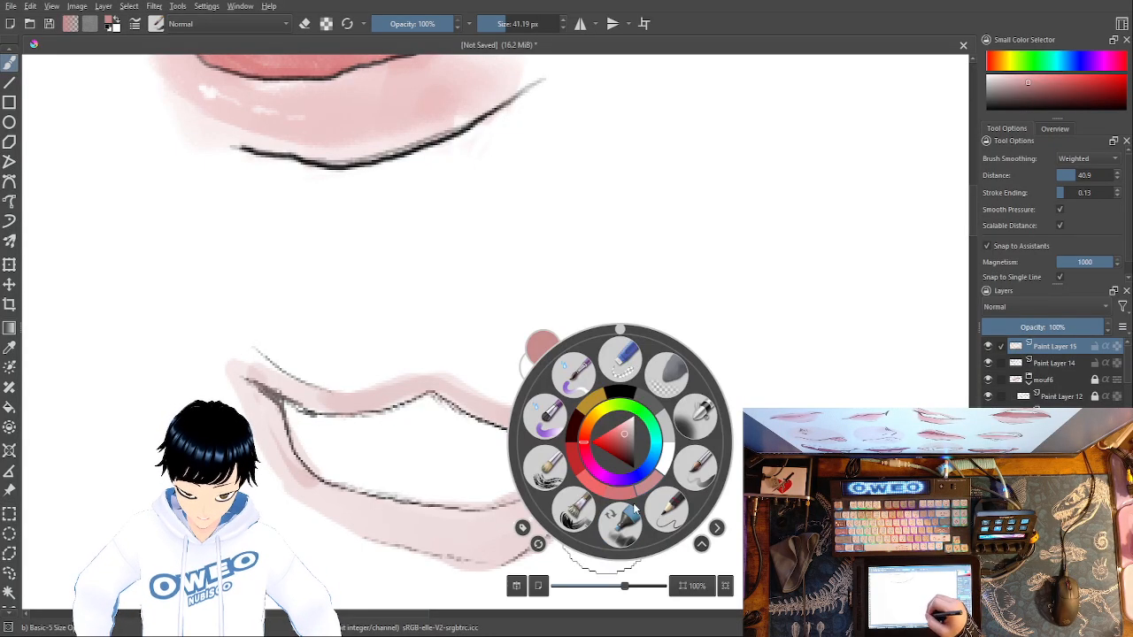
{"action": "left_click", "coordinate": [666, 461]}
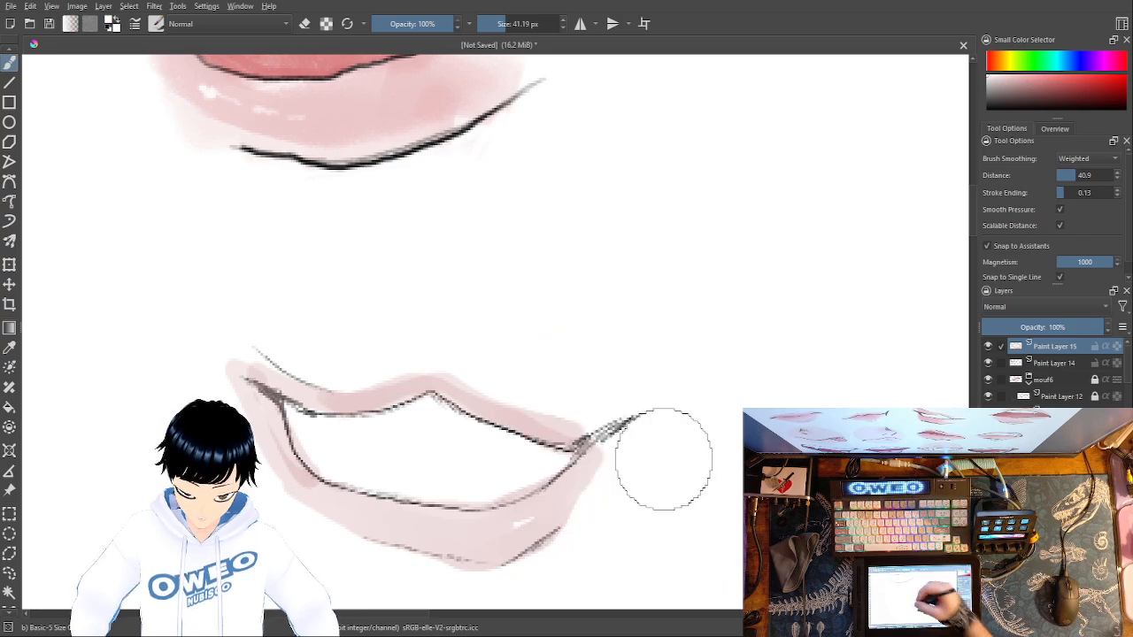
{"action": "right_click", "coordinate": [241, 316]}
{"action": "left_click", "coordinate": [257, 237]}
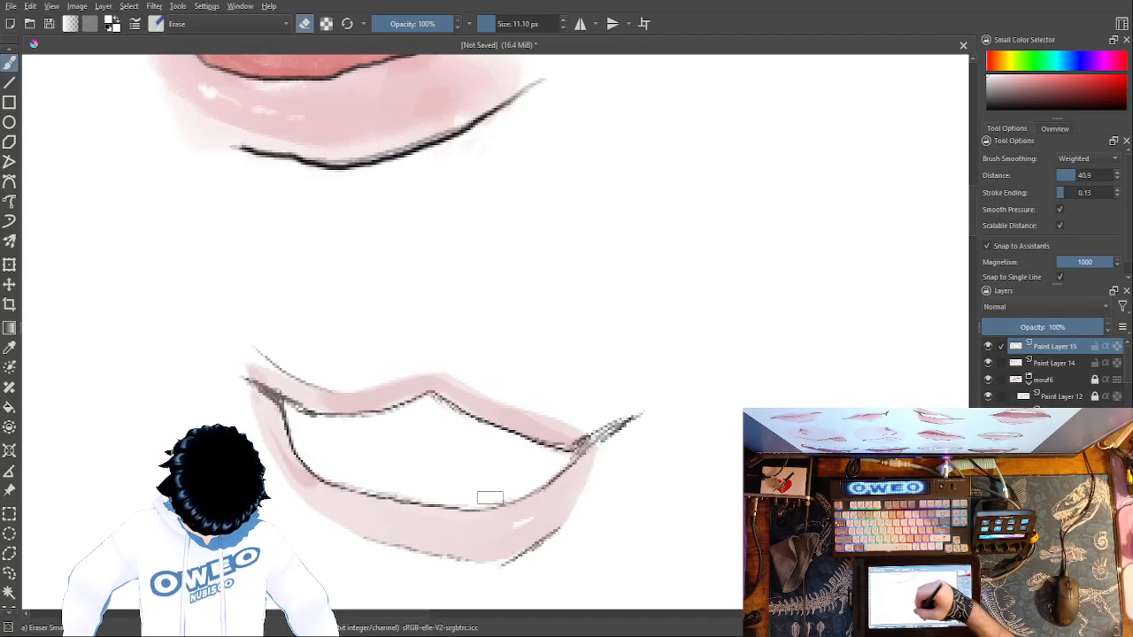
- Switch back to the Basic-5 brush in muted pink and set its size to 13.39 px
{"action": "right_click", "coordinate": [653, 442]}
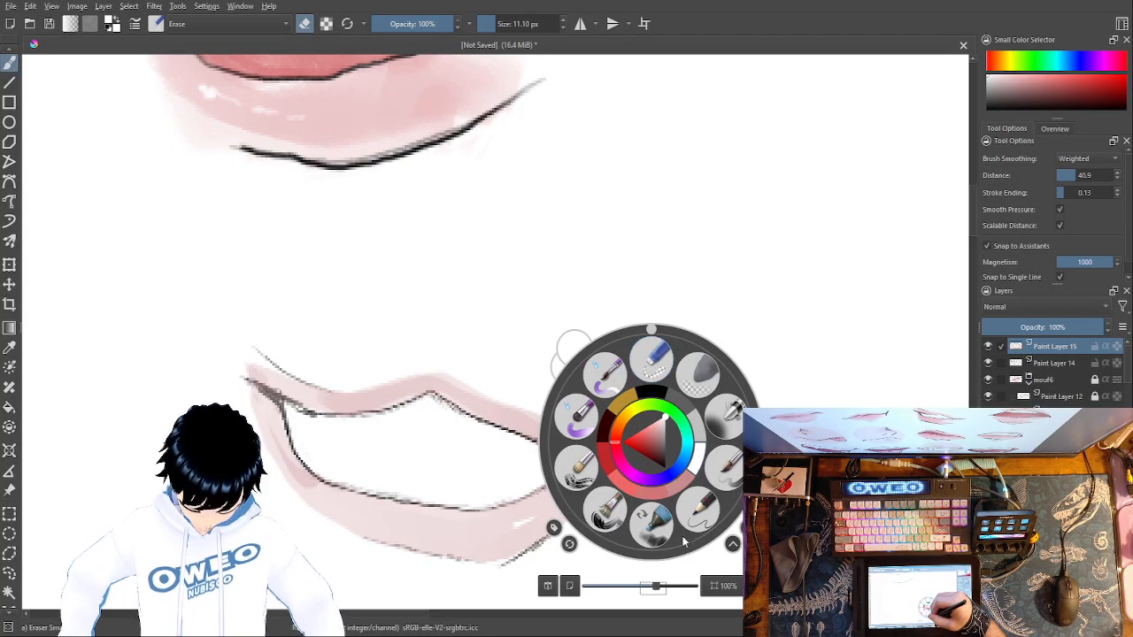
{"action": "left_click", "coordinate": [684, 487]}
{"action": "right_click", "coordinate": [715, 442]}
{"action": "left_click", "coordinate": [790, 417]}
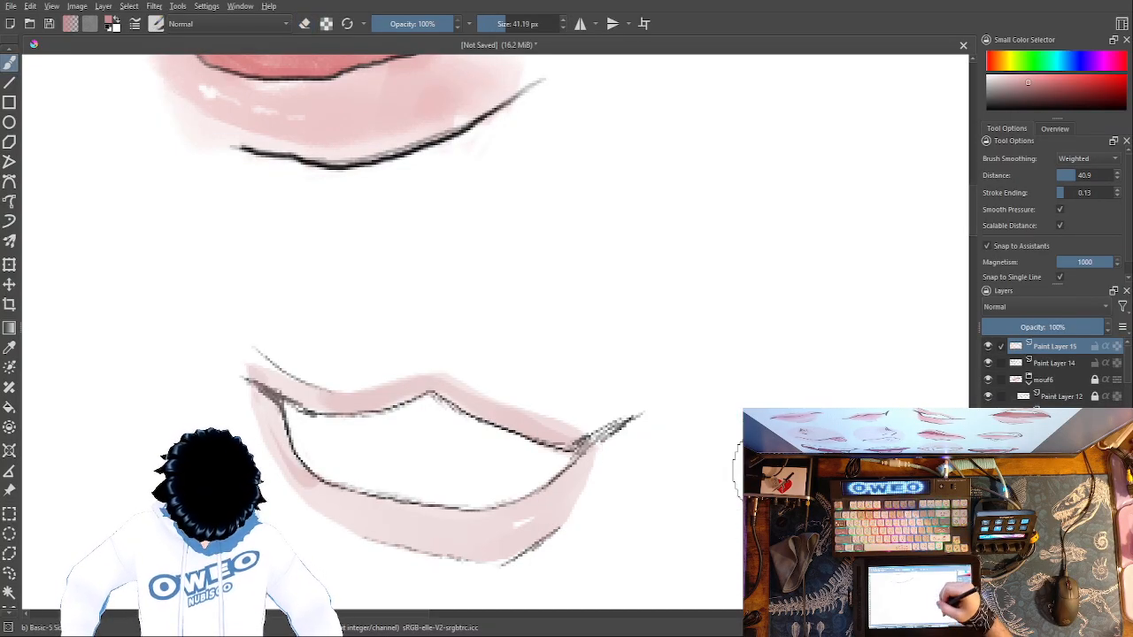
{"action": "left_click_drag", "start_coordinate": [531, 24], "coordinate": [487, 26]}
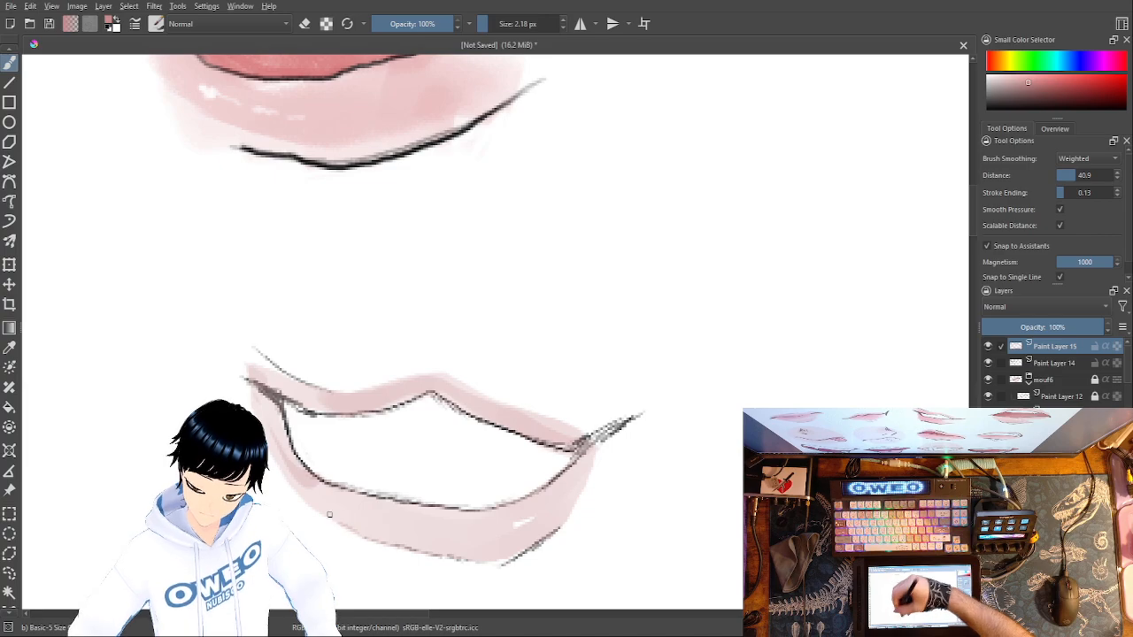
{"action": "right_click", "coordinate": [610, 212]}
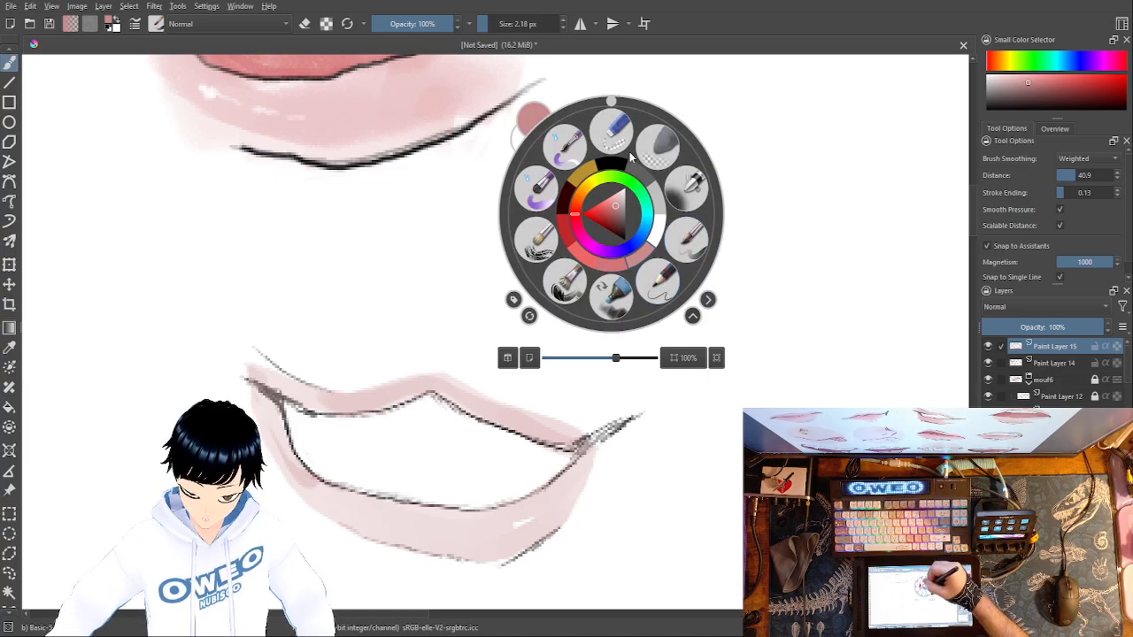
{"action": "left_click_drag", "start_coordinate": [487, 24], "coordinate": [497, 20]}
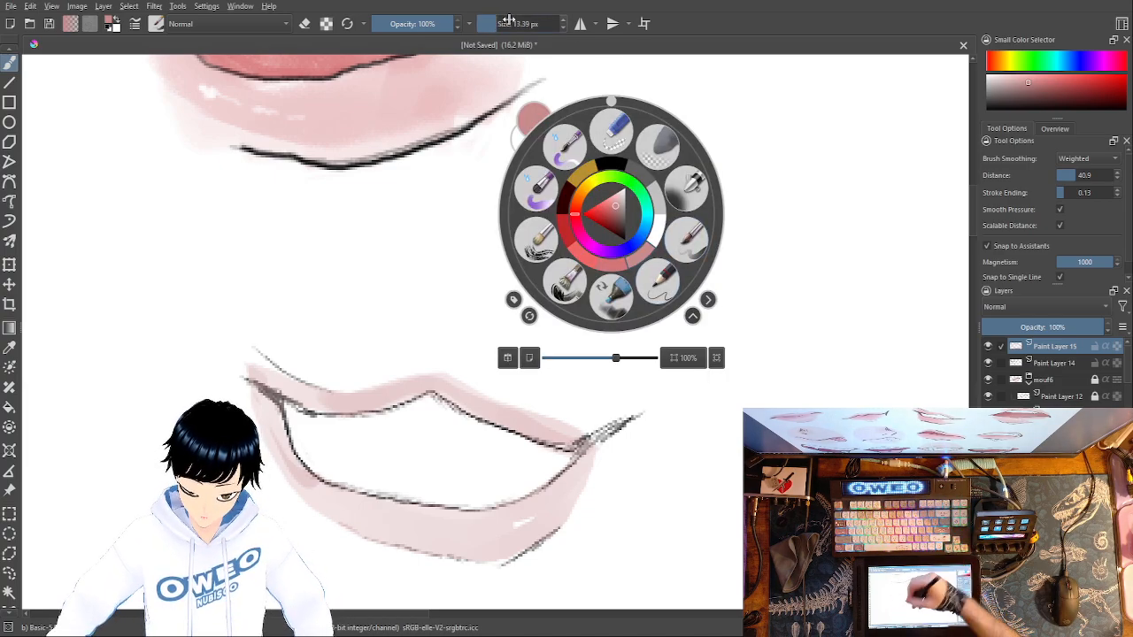
- Try a pink stroke along the lower-left edge of the lower lip at 13.39 px, and undo it
{"action": "left_click", "coordinate": [355, 532]}
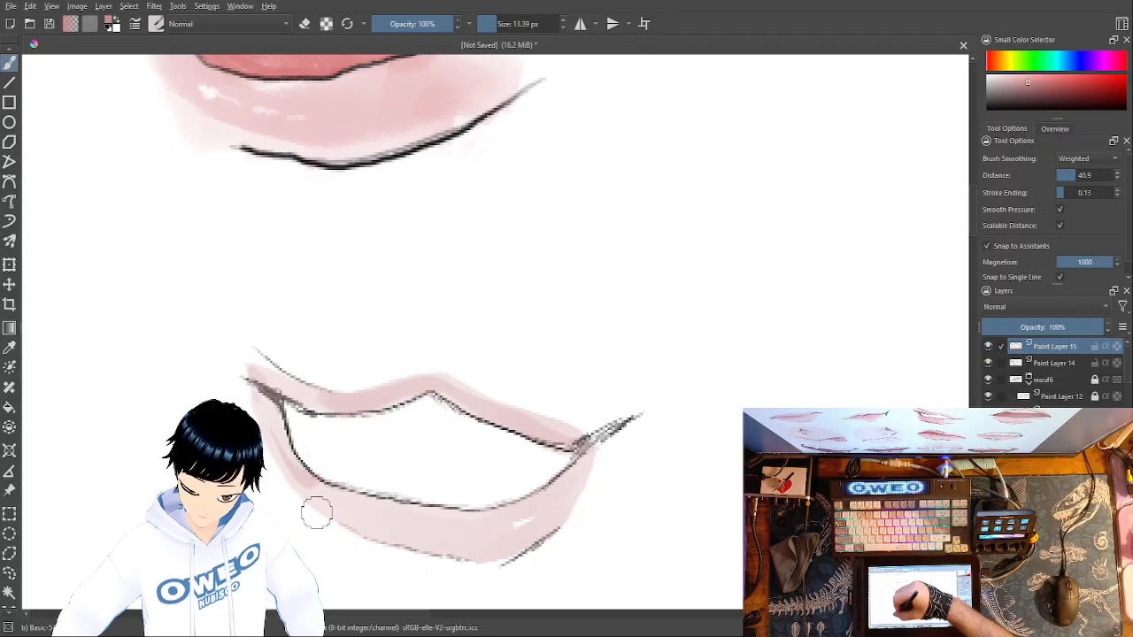
{"action": "right_click", "coordinate": [556, 419]}
{"action": "right_click", "coordinate": [582, 461]}
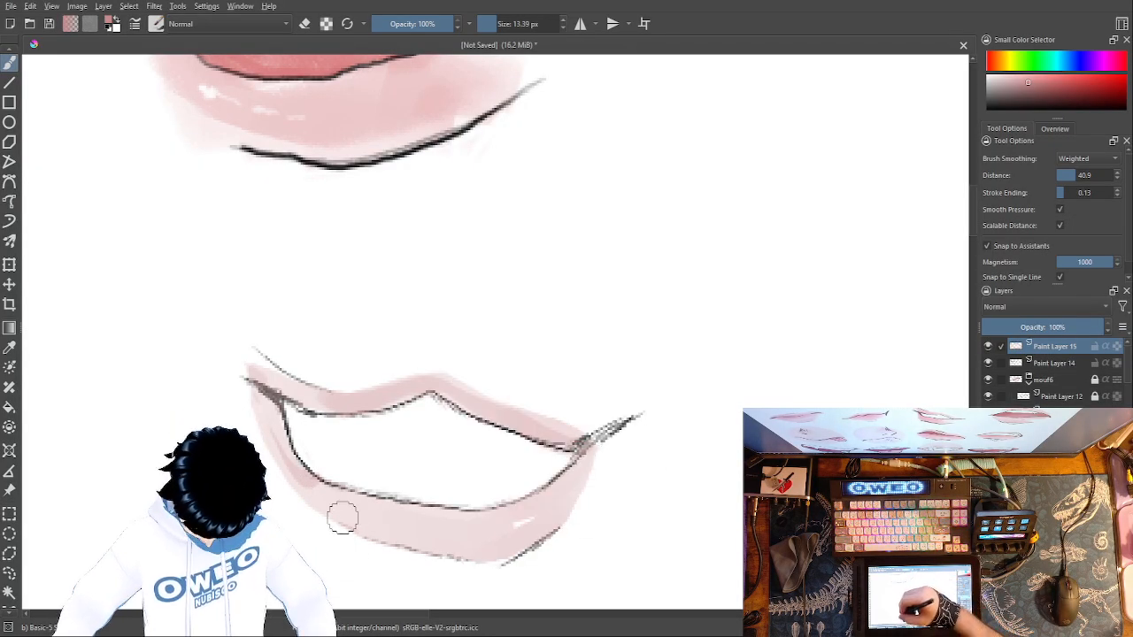
{"action": "left_click_drag", "start_coordinate": [346, 525], "coordinate": [330, 519]}
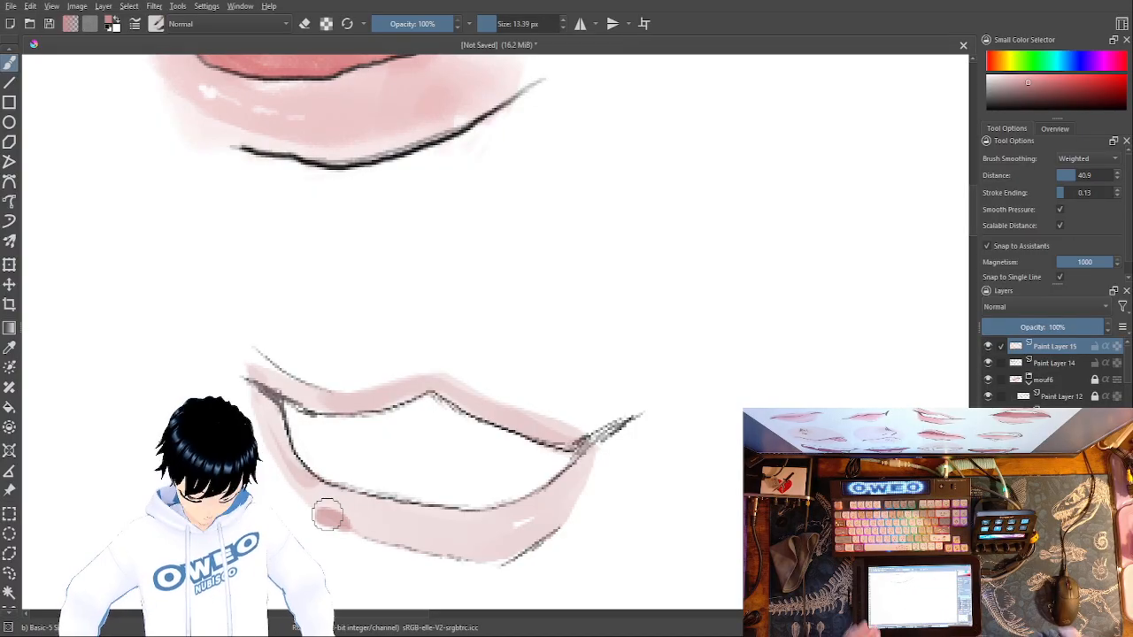
{"action": "key", "text": "ctrl+z"}
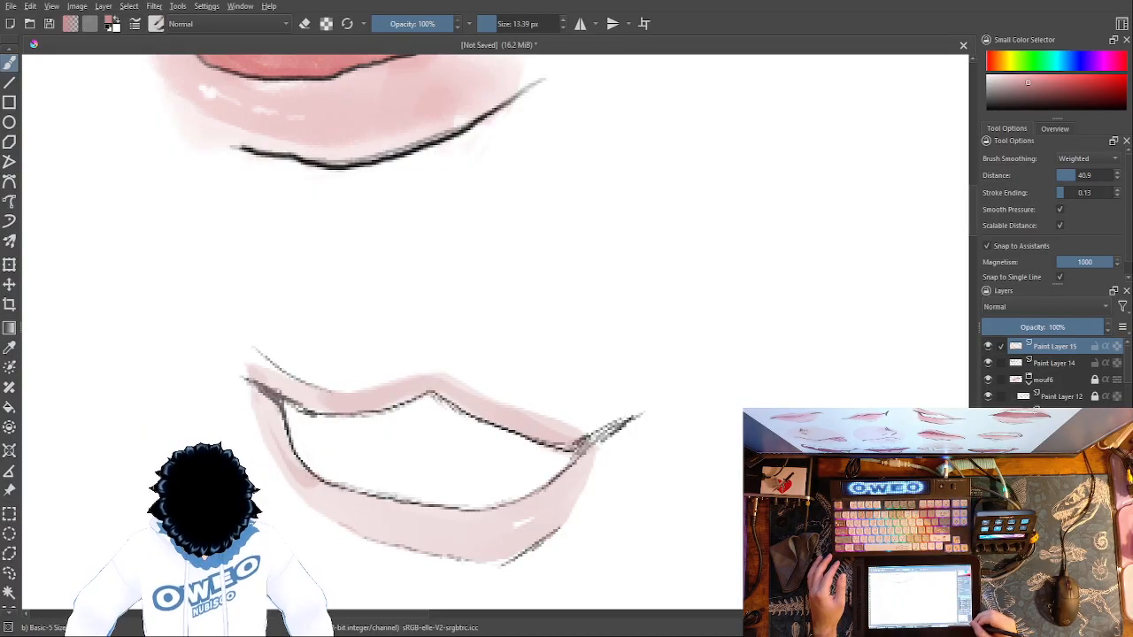
- Extend the muted pink along the lower lip's left outer edge up towards the mouth corner at 13.39 px
{"action": "key", "text": "ctrl+plus"}
{"action": "key", "text": "ctrl+plus"}
{"action": "mouse_move", "coordinate": [780, 450]}
{"action": "left_mouse_down"}
{"action": "mouse_move", "coordinate": [807, 192]}
{"action": "mouse_move", "coordinate": [867, 210]}
{"action": "left_mouse_up"}
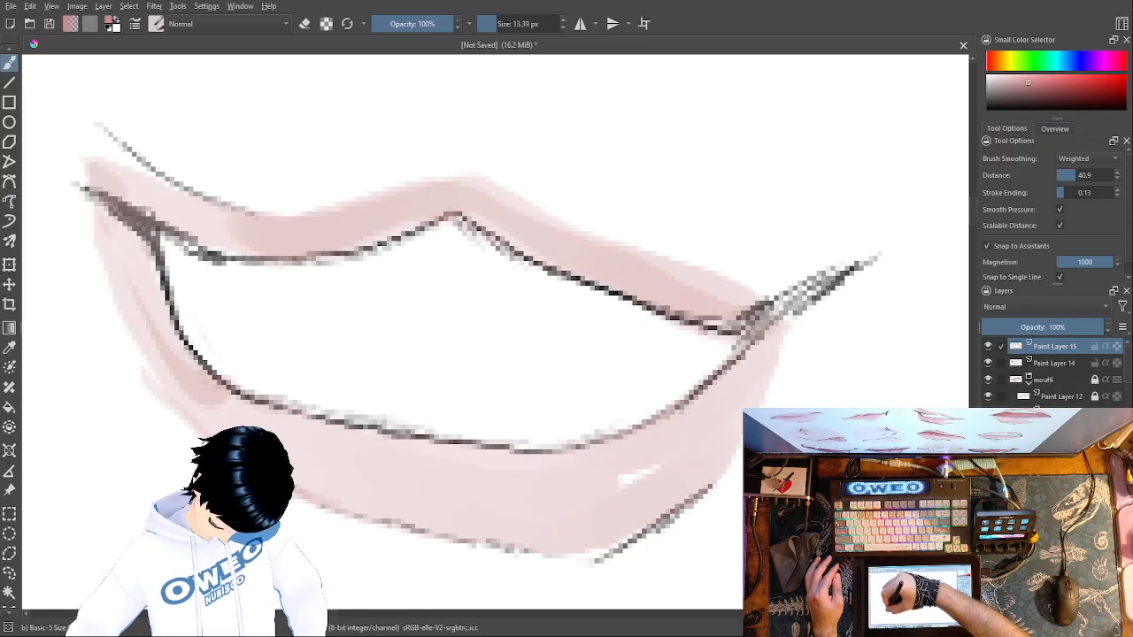
{"action": "left_click_drag", "start_coordinate": [153, 392], "coordinate": [116, 281]}
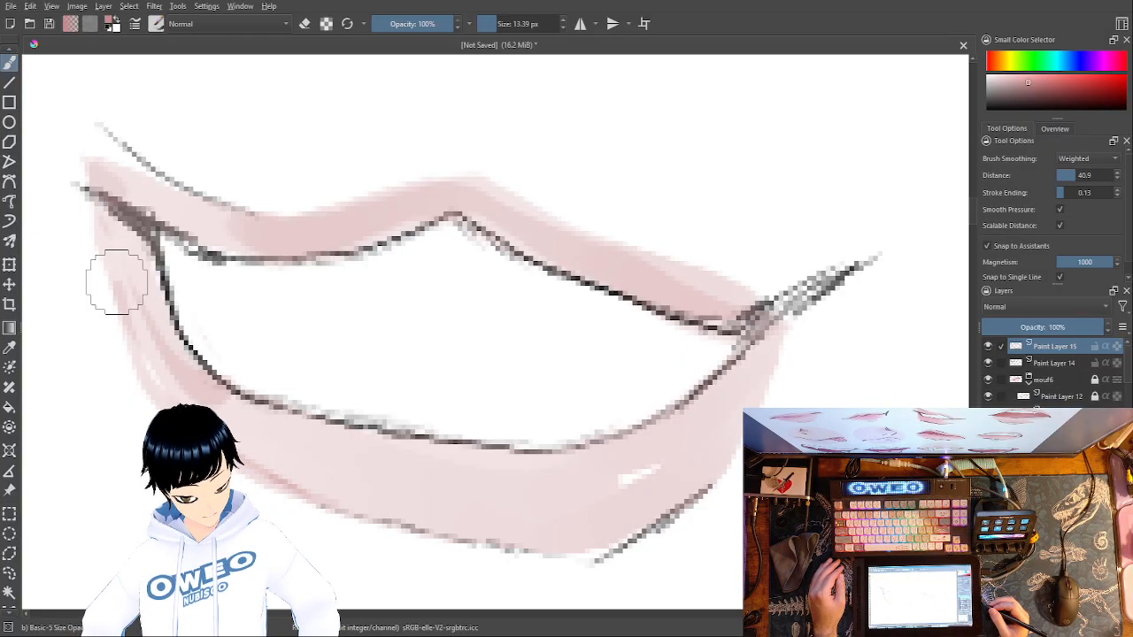
- Trim the pink along the left outer edge of the lips with the small eraser at 11.10 px
{"action": "right_click", "coordinate": [557, 433]}
{"action": "left_click", "coordinate": [574, 352]}
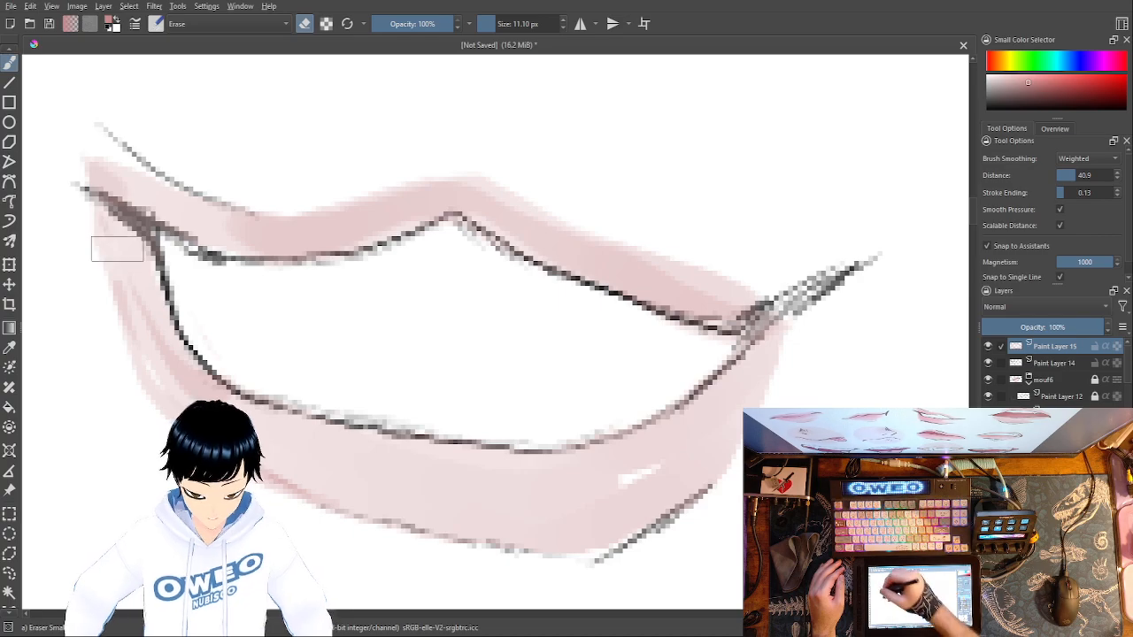
{"action": "left_click_drag", "start_coordinate": [101, 227], "coordinate": [143, 389]}
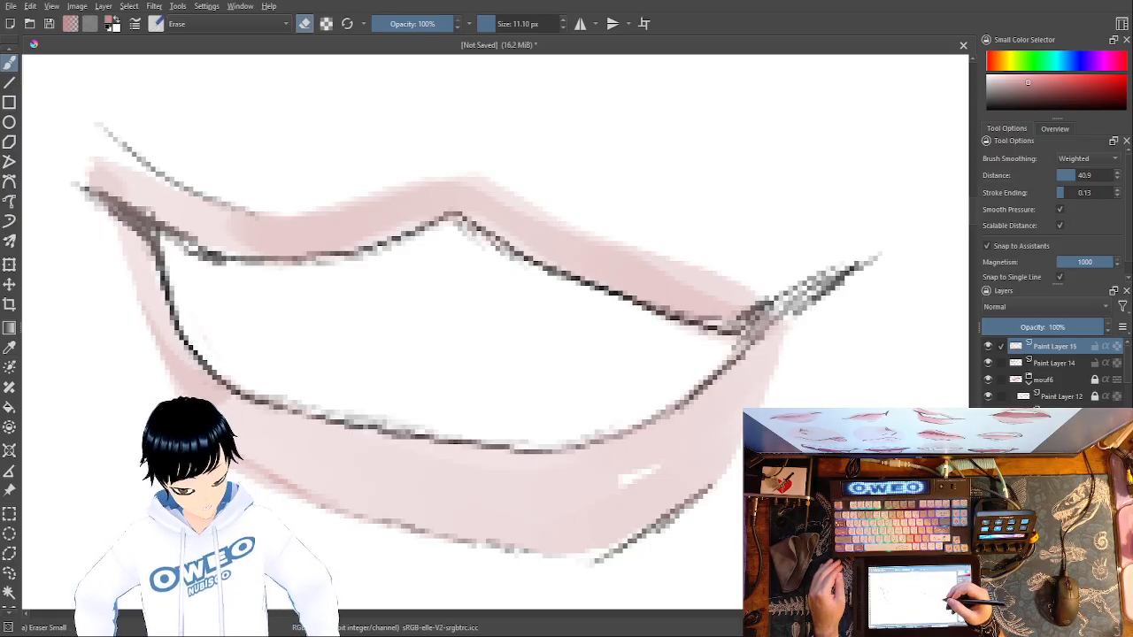
- On Paint Layer 14, erase the lower-left bend of the mouth line and redraw it with the black Pencil-2 brush at 2.18 px
{"action": "key", "text": "Page_Down"}
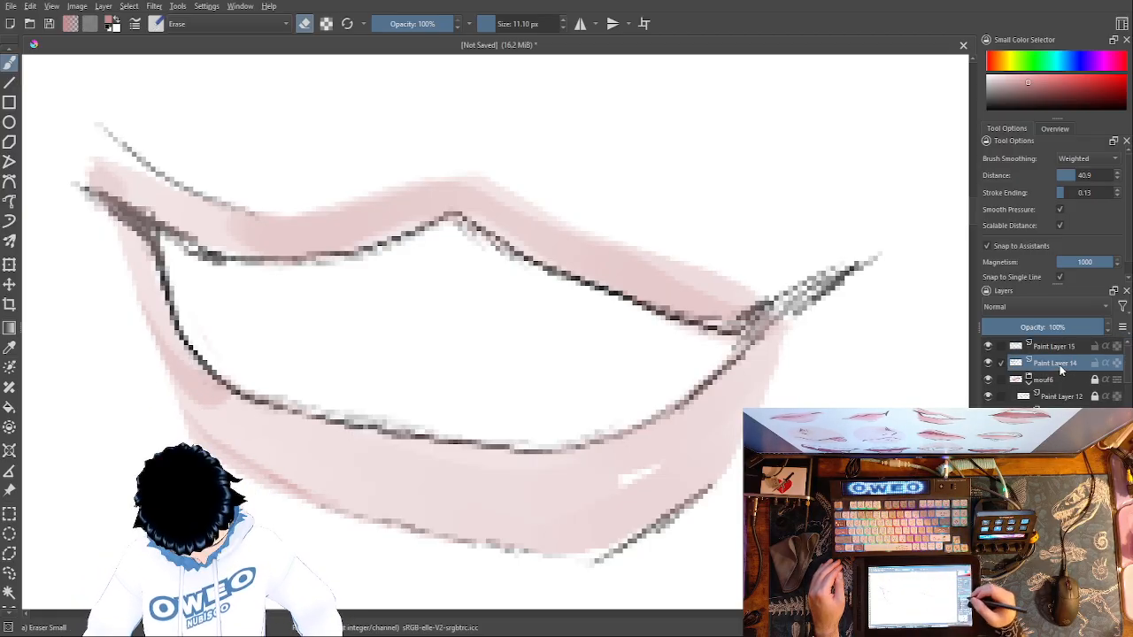
{"action": "left_click_drag", "start_coordinate": [207, 349], "coordinate": [207, 369]}
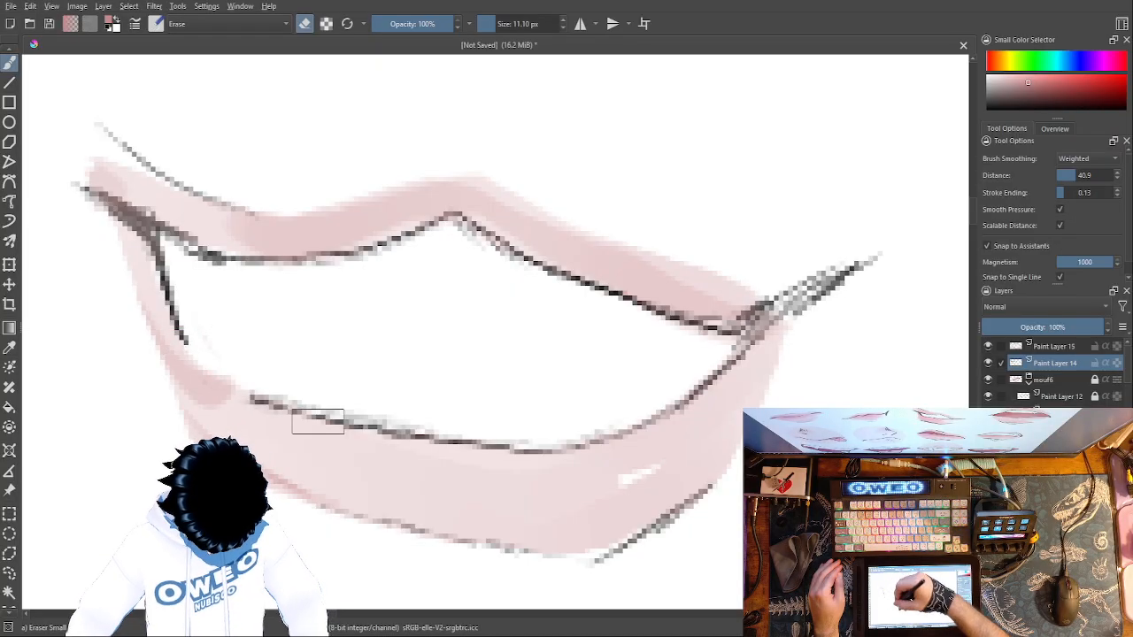
{"action": "right_click", "coordinate": [327, 429]}
{"action": "left_click", "coordinate": [376, 486]}
{"action": "right_click", "coordinate": [372, 476]}
{"action": "right_click", "coordinate": [313, 387]}
{"action": "left_click", "coordinate": [313, 338]}
{"action": "right_click", "coordinate": [314, 337]}
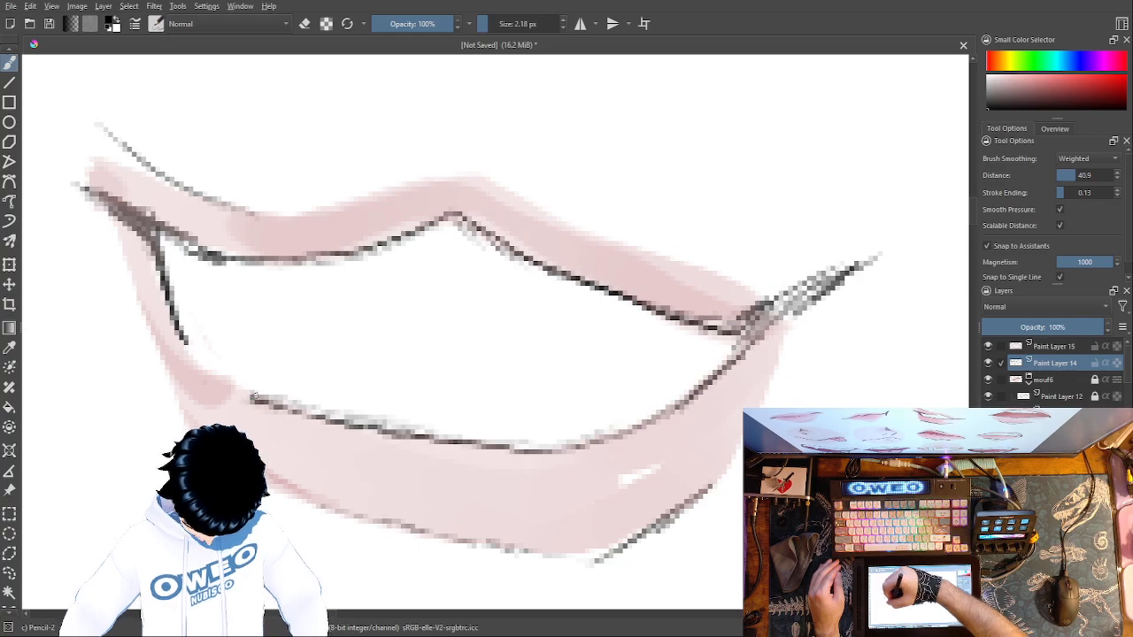
{"action": "mouse_move", "coordinate": [241, 388]}
{"action": "left_mouse_down"}
{"action": "mouse_move", "coordinate": [191, 360]}
{"action": "mouse_move", "coordinate": [168, 298]}
{"action": "left_mouse_up"}
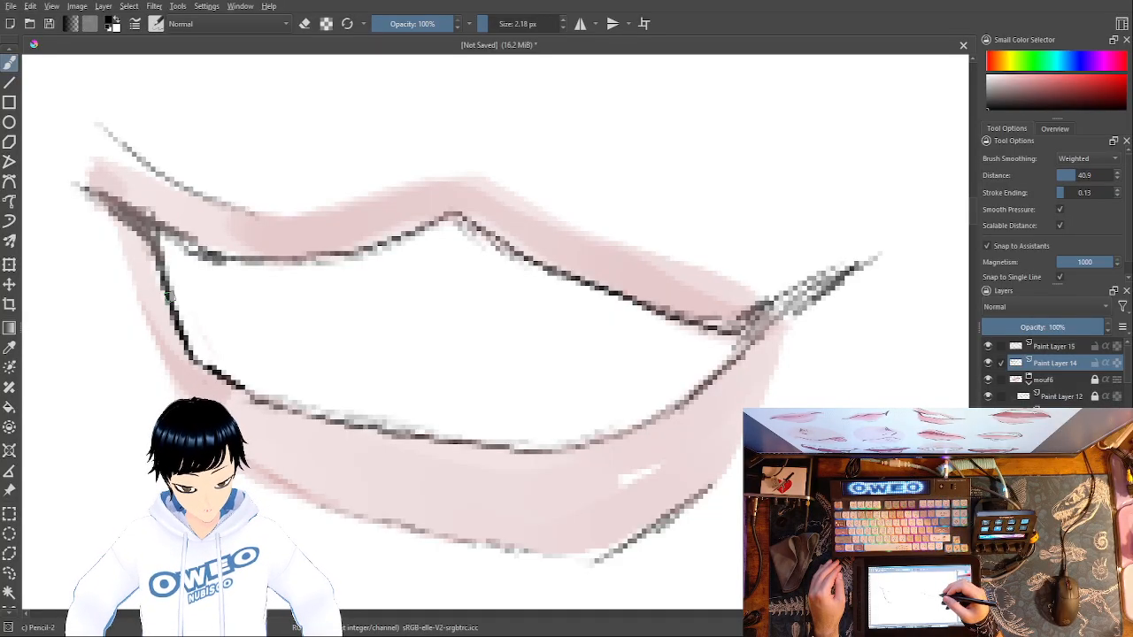
{"action": "mouse_move", "coordinate": [204, 361]}
{"action": "left_mouse_down"}
{"action": "mouse_move", "coordinate": [178, 310]}
{"action": "mouse_move", "coordinate": [190, 345]}
{"action": "left_mouse_up"}
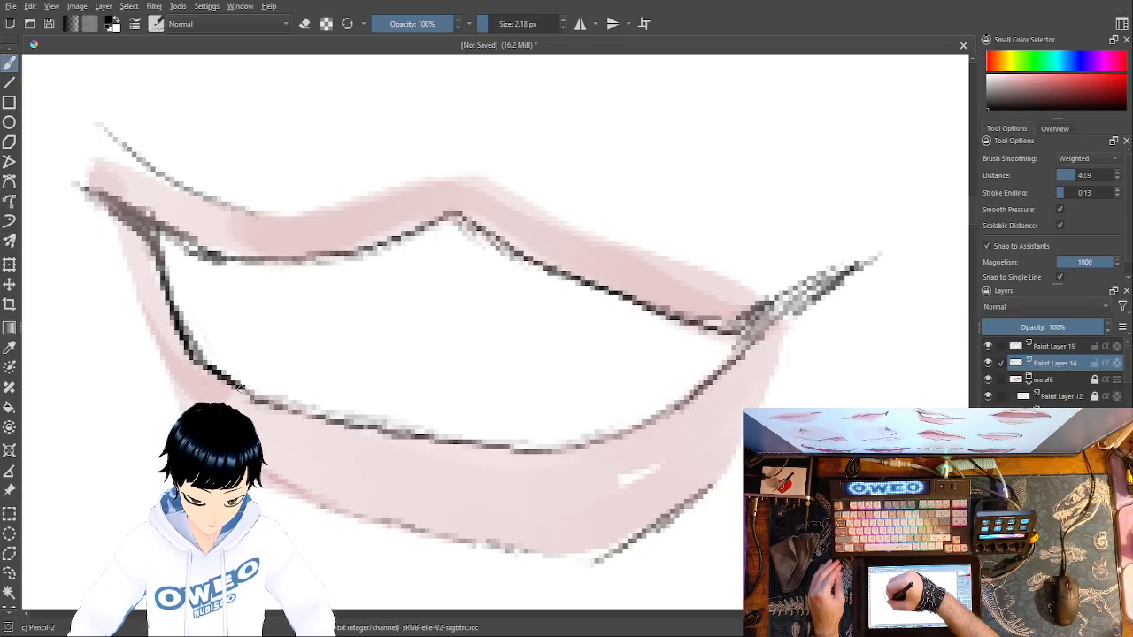
- Move Paint Layer 14 above Paint Layer 15, and replace the right corner's slanted strokes with a short, nearly horizontal black line
{"action": "left_click_drag", "start_coordinate": [1058, 361], "coordinate": [1061, 343]}
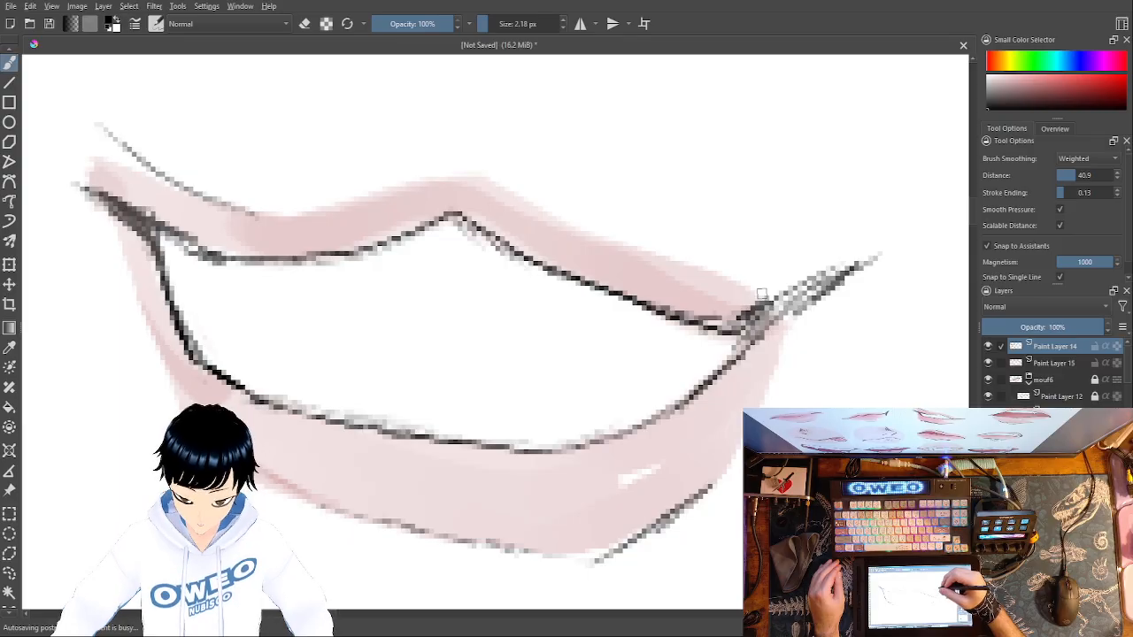
{"action": "left_click_drag", "start_coordinate": [735, 336], "coordinate": [789, 331]}
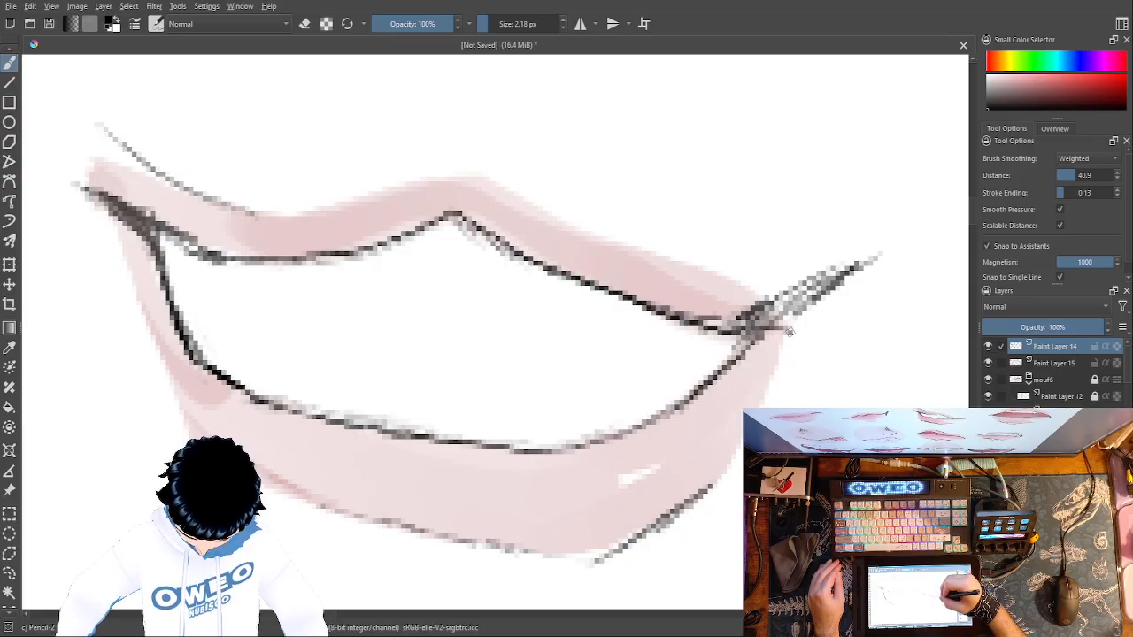
{"action": "right_click", "coordinate": [823, 344]}
{"action": "left_click", "coordinate": [826, 264]}
{"action": "mouse_move", "coordinate": [830, 292]}
{"action": "left_mouse_down"}
{"action": "mouse_move", "coordinate": [797, 319]}
{"action": "mouse_move", "coordinate": [787, 303]}
{"action": "mouse_move", "coordinate": [757, 316]}
{"action": "mouse_move", "coordinate": [779, 315]}
{"action": "mouse_move", "coordinate": [788, 311]}
{"action": "mouse_move", "coordinate": [737, 315]}
{"action": "left_mouse_up"}
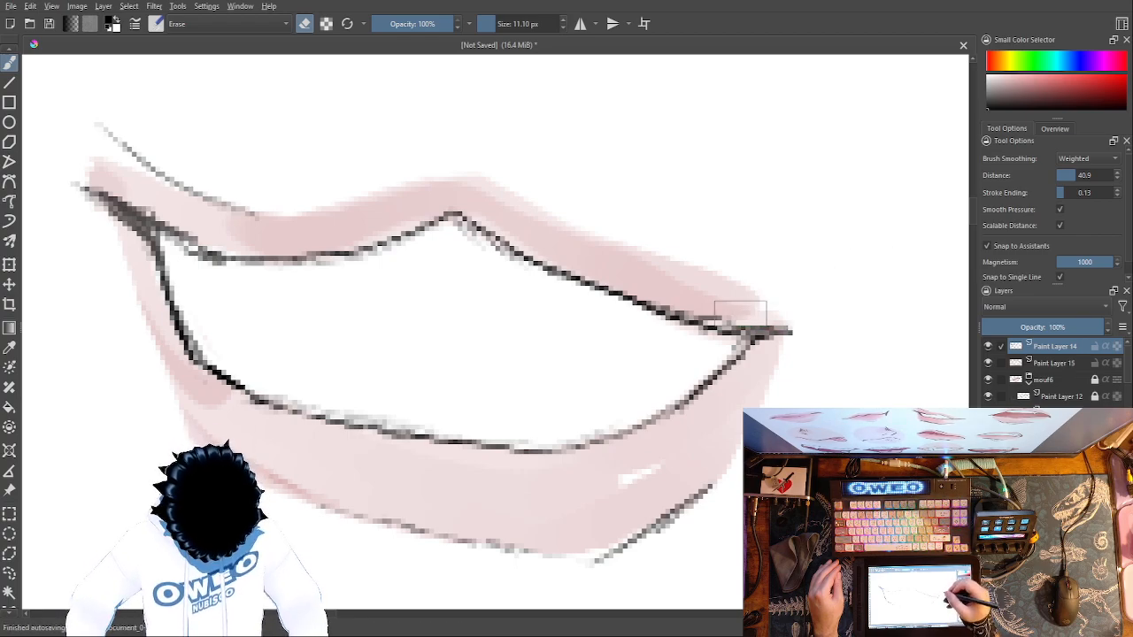
- Retrace the upper mouth line from the right corner over the peak to the left corner with the black pencil at 2.18 px
{"action": "right_click", "coordinate": [740, 311]}
{"action": "left_click", "coordinate": [731, 318]}
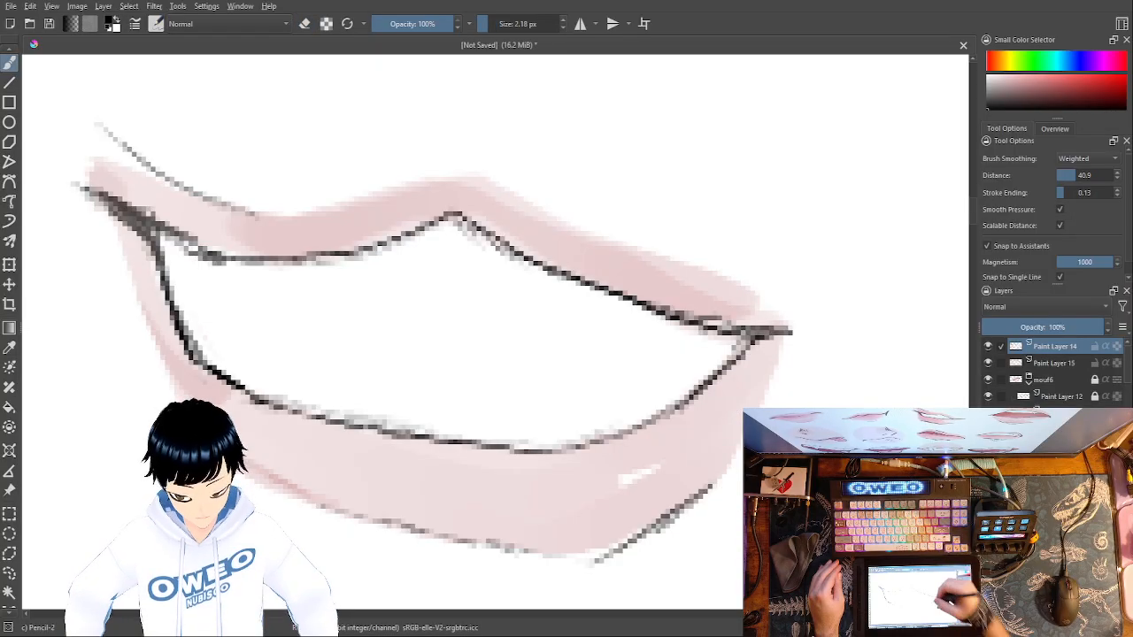
{"action": "mouse_move", "coordinate": [744, 330]}
{"action": "left_mouse_down"}
{"action": "mouse_move", "coordinate": [616, 290]}
{"action": "mouse_move", "coordinate": [455, 216]}
{"action": "mouse_move", "coordinate": [340, 262]}
{"action": "mouse_move", "coordinate": [286, 268]}
{"action": "mouse_move", "coordinate": [202, 253]}
{"action": "mouse_move", "coordinate": [92, 190]}
{"action": "left_mouse_up"}
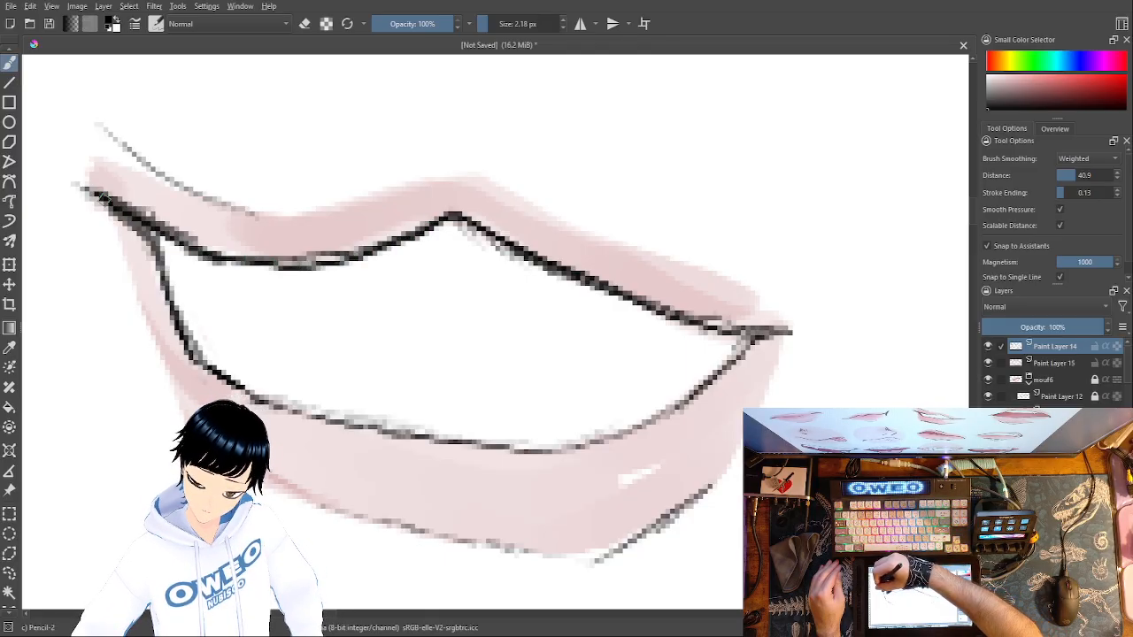
{"action": "mouse_move", "coordinate": [182, 337]}
{"action": "left_mouse_down"}
{"action": "mouse_move", "coordinate": [113, 200]}
{"action": "mouse_move", "coordinate": [129, 214]}
{"action": "mouse_move", "coordinate": [105, 192]}
{"action": "left_mouse_up"}
- Darken the lower mouth line with black pencil from the right corner to the left bend, and add short crease strokes beside the right corner
{"action": "mouse_move", "coordinate": [744, 343]}
{"action": "left_mouse_down"}
{"action": "mouse_move", "coordinate": [671, 407]}
{"action": "mouse_move", "coordinate": [629, 423]}
{"action": "left_mouse_up"}
{"action": "key", "text": "ctrl+z"}
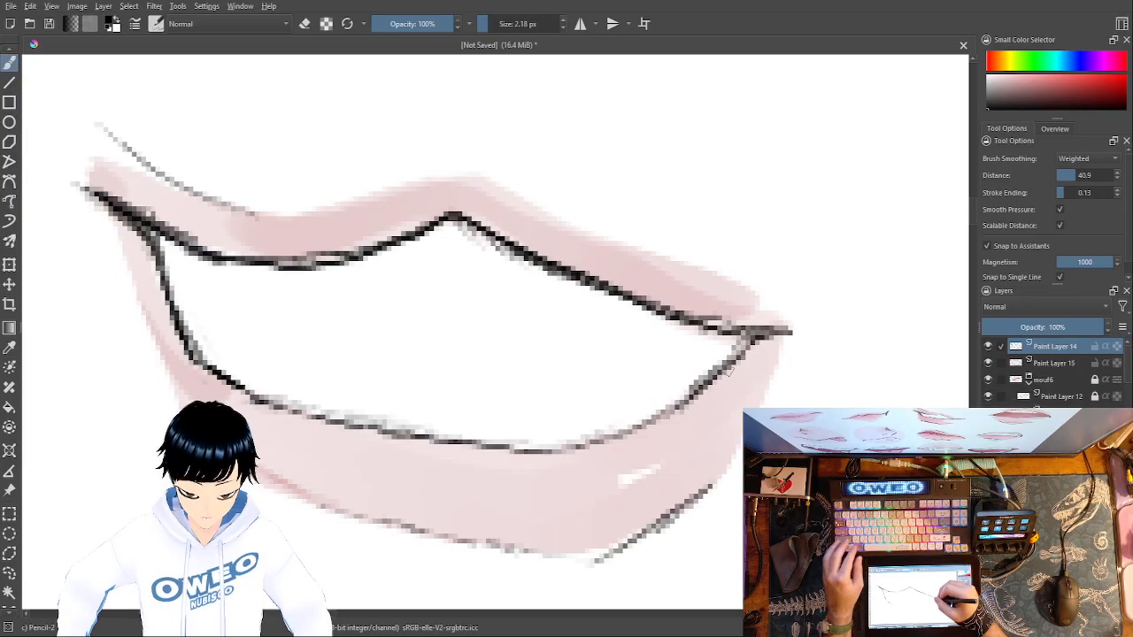
{"action": "mouse_move", "coordinate": [695, 391]}
{"action": "left_mouse_down"}
{"action": "mouse_move", "coordinate": [651, 423]}
{"action": "mouse_move", "coordinate": [517, 450]}
{"action": "mouse_move", "coordinate": [270, 403]}
{"action": "left_mouse_up"}
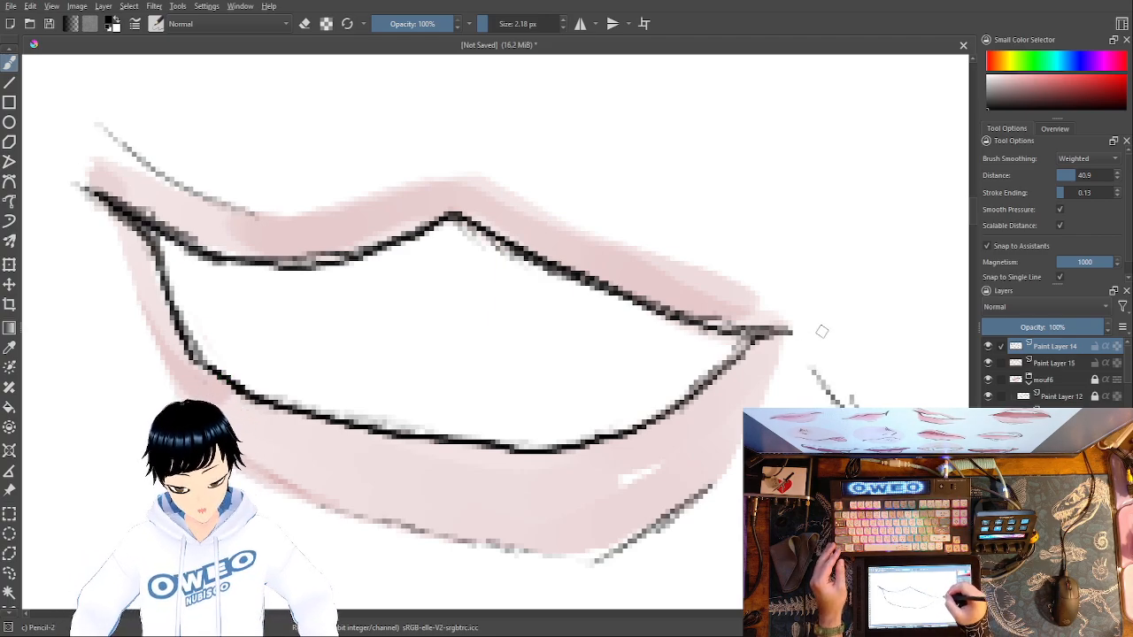
{"action": "mouse_move", "coordinate": [826, 257]}
{"action": "left_mouse_down"}
{"action": "mouse_move", "coordinate": [816, 303]}
{"action": "mouse_move", "coordinate": [847, 313]}
{"action": "left_mouse_up"}
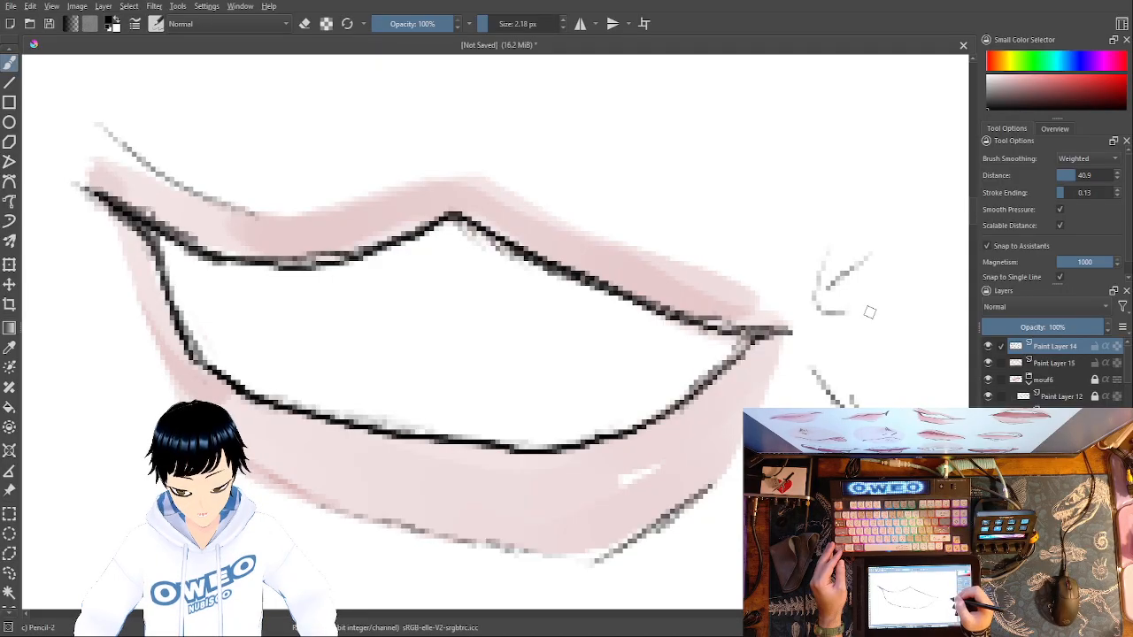
- Outline the lower lip's bottom edge and its slanted right side in black pencil at 2.18 px
{"action": "left_click_drag", "start_coordinate": [704, 494], "coordinate": [605, 565]}
{"action": "left_click_drag", "start_coordinate": [342, 514], "coordinate": [452, 539]}
{"action": "mouse_move", "coordinate": [385, 522]}
{"action": "left_mouse_down"}
{"action": "mouse_move", "coordinate": [555, 568]}
{"action": "mouse_move", "coordinate": [593, 563]}
{"action": "left_mouse_up"}
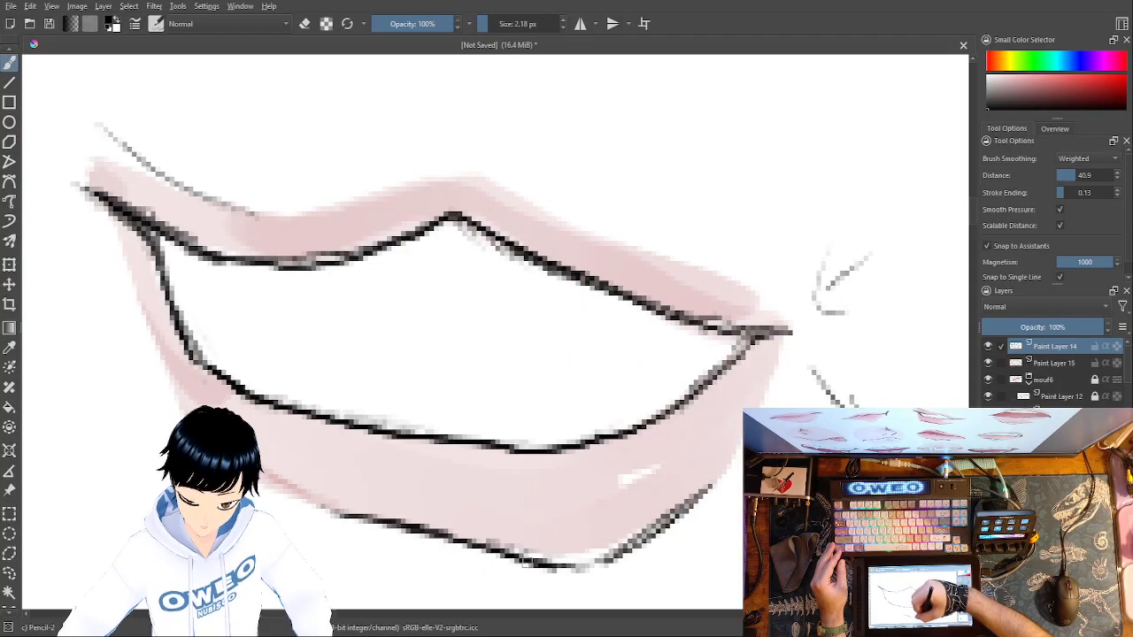
- Draw a short, slightly curved black pencil line just below the lower lip's bottom edge at 2.18 px
{"action": "left_click_drag", "start_coordinate": [369, 536], "coordinate": [447, 560]}
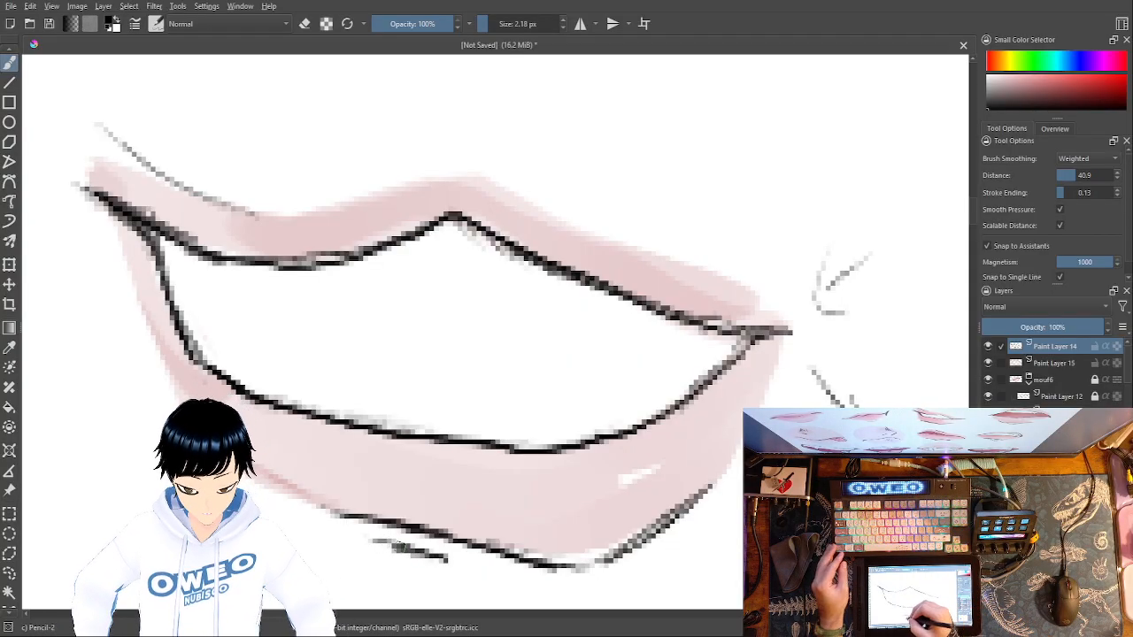
{"action": "key", "text": "ctrl+z"}
{"action": "left_click_drag", "start_coordinate": [389, 539], "coordinate": [527, 577]}
{"action": "key", "text": "ctrl+z"}
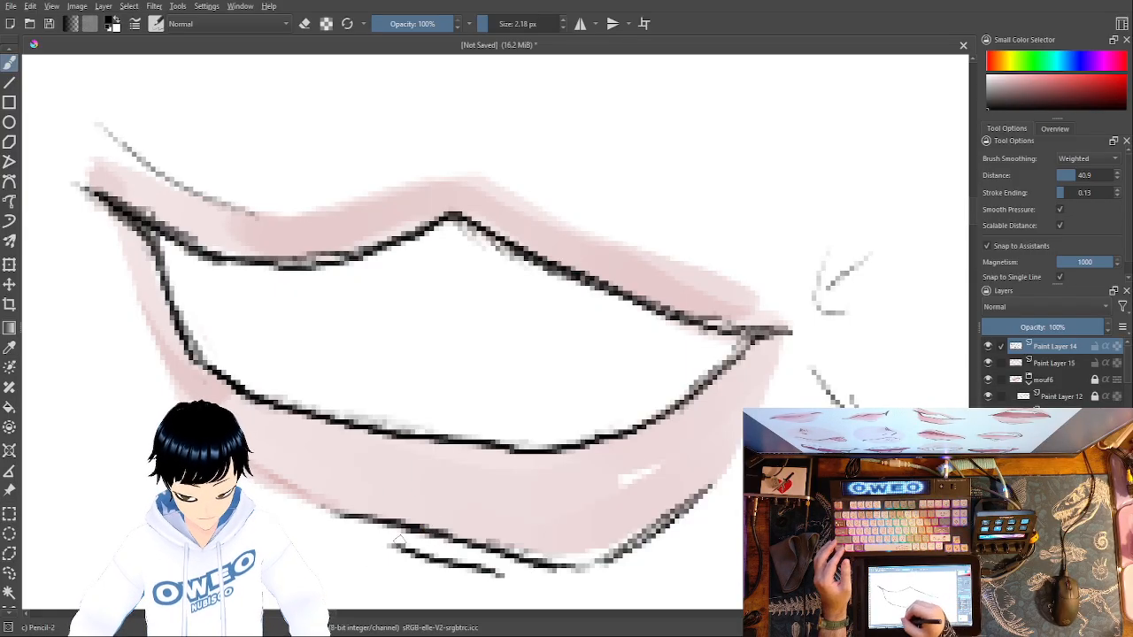
- Erase the crease strokes beside the mouth's right corner with the small eraser at 11.10 px
{"action": "right_click", "coordinate": [833, 344]}
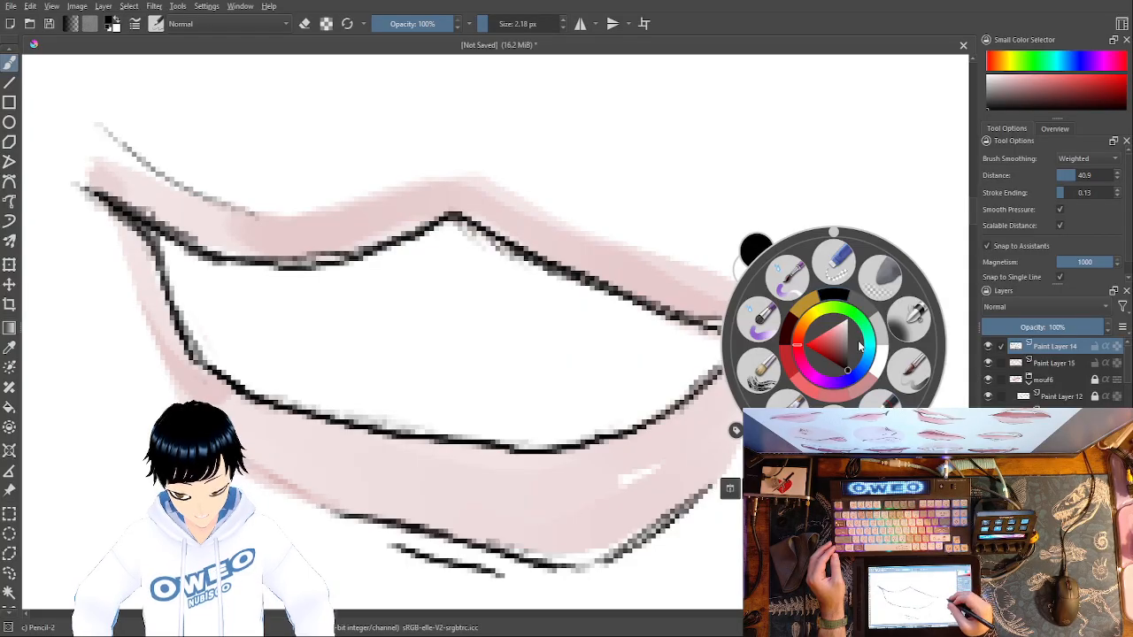
{"action": "left_click", "coordinate": [837, 262]}
{"action": "left_click_drag", "start_coordinate": [855, 411], "coordinate": [841, 421]}
{"action": "left_click_drag", "start_coordinate": [827, 374], "coordinate": [819, 394]}
{"action": "left_click_drag", "start_coordinate": [856, 268], "coordinate": [827, 315]}
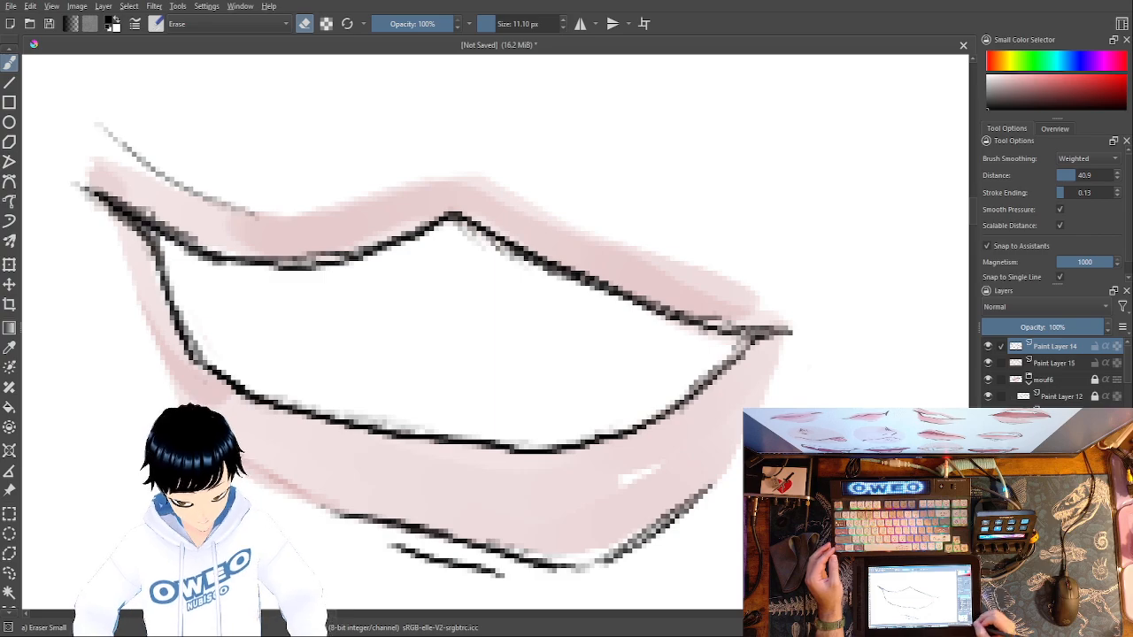
- Sketch thin tooth lines inside the open mouth near both corners with the black pencil at 2.18 px, leaving the middle clear
{"action": "key", "text": "minus"}
{"action": "key", "text": "minus"}
{"action": "key", "text": "minus"}
{"action": "key", "text": "minus"}
{"action": "key", "text": "minus"}
{"action": "key", "text": "minus"}
{"action": "key", "text": "minus"}
{"action": "key", "text": "minus"}
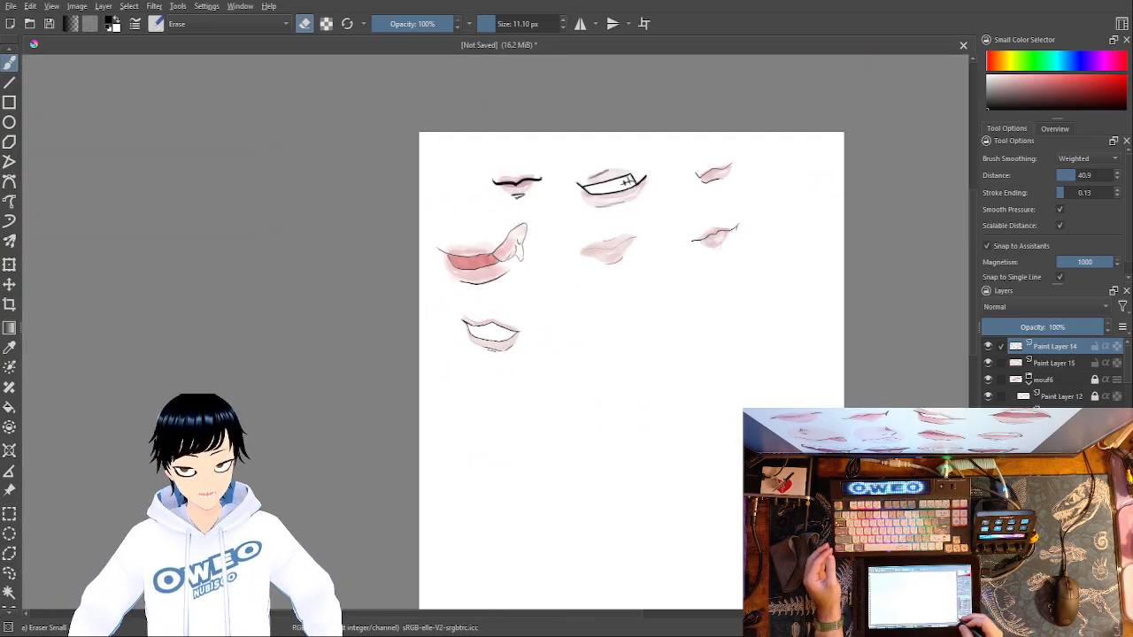
{"action": "key", "text": "plus"}
{"action": "key", "text": "plus"}
{"action": "key", "text": "plus"}
{"action": "key", "text": "plus"}
{"action": "key", "text": "plus"}
{"action": "key", "text": "plus"}
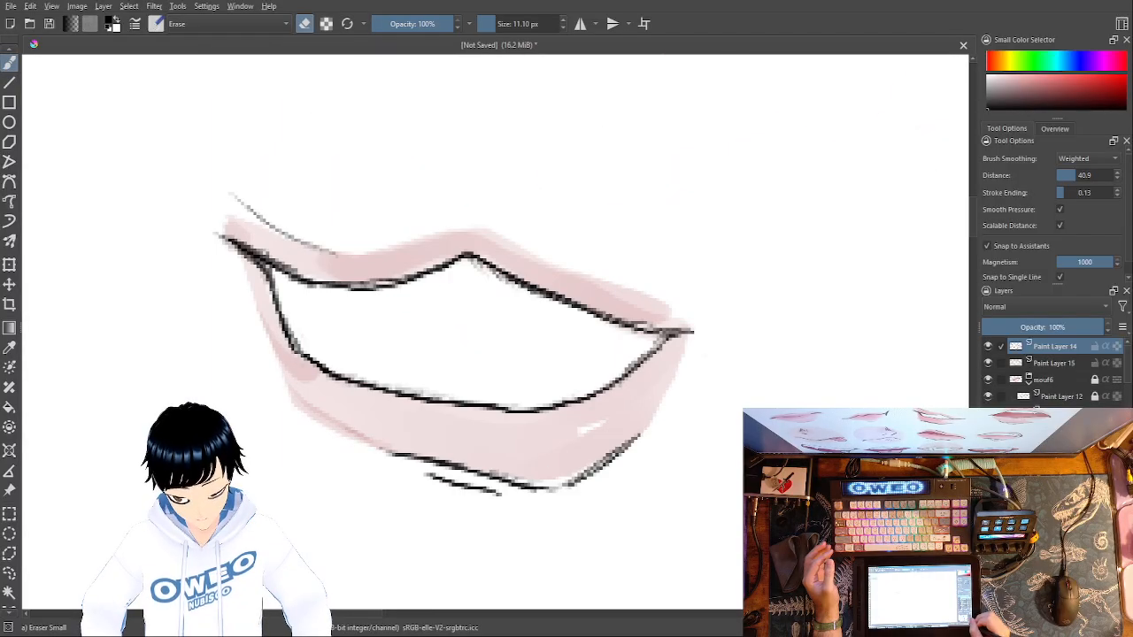
{"action": "key", "text": "minus"}
{"action": "key", "text": "minus"}
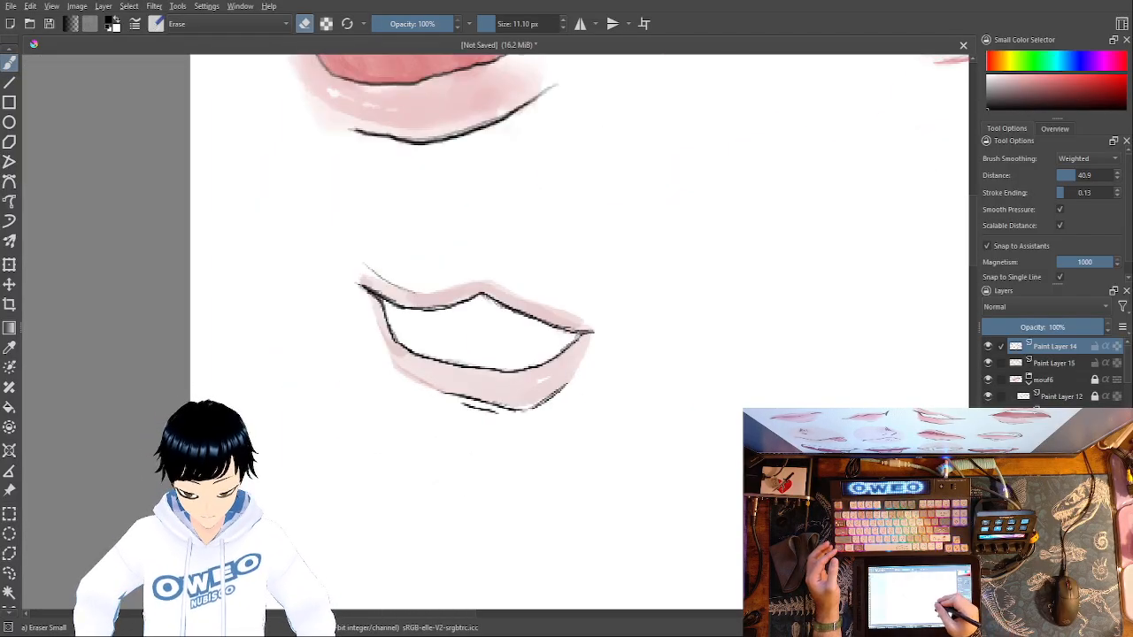
{"action": "right_click", "coordinate": [724, 388]}
{"action": "left_click", "coordinate": [797, 398]}
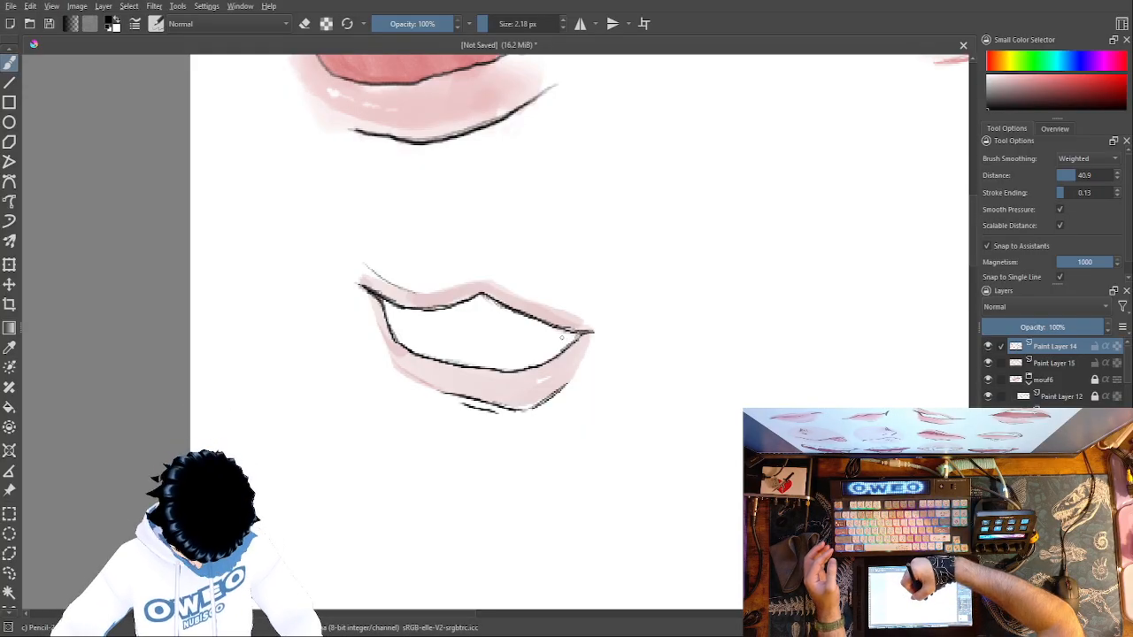
{"action": "mouse_move", "coordinate": [537, 340]}
{"action": "left_mouse_down"}
{"action": "mouse_move", "coordinate": [522, 337]}
{"action": "mouse_move", "coordinate": [530, 341]}
{"action": "left_mouse_up"}
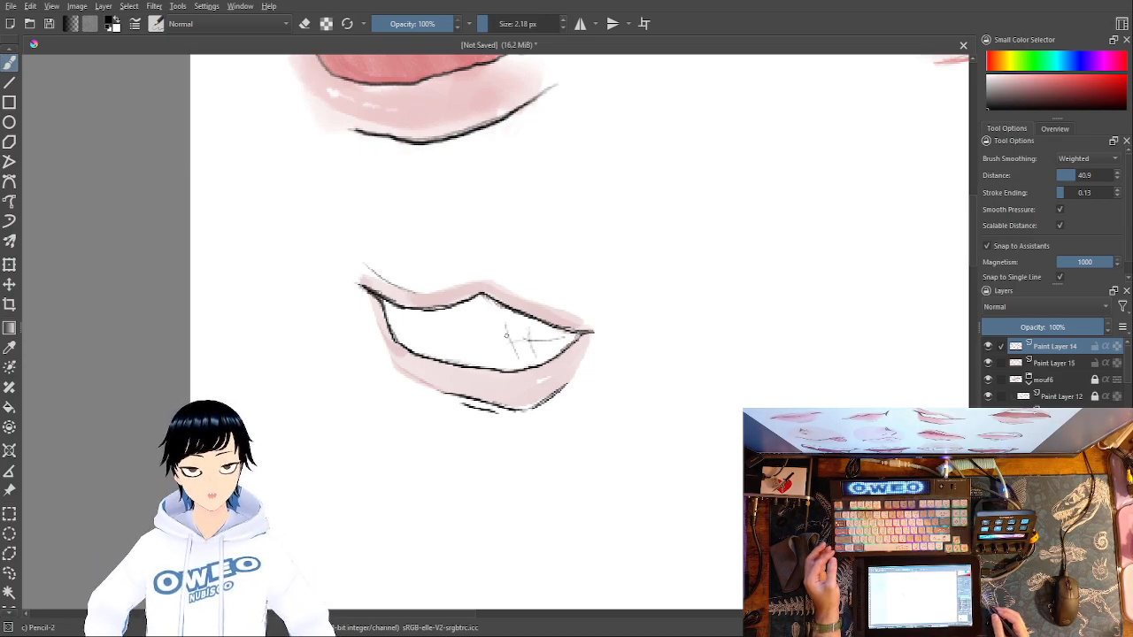
{"action": "key", "text": "ctrl"}
{"action": "key", "text": "ctrl+z"}
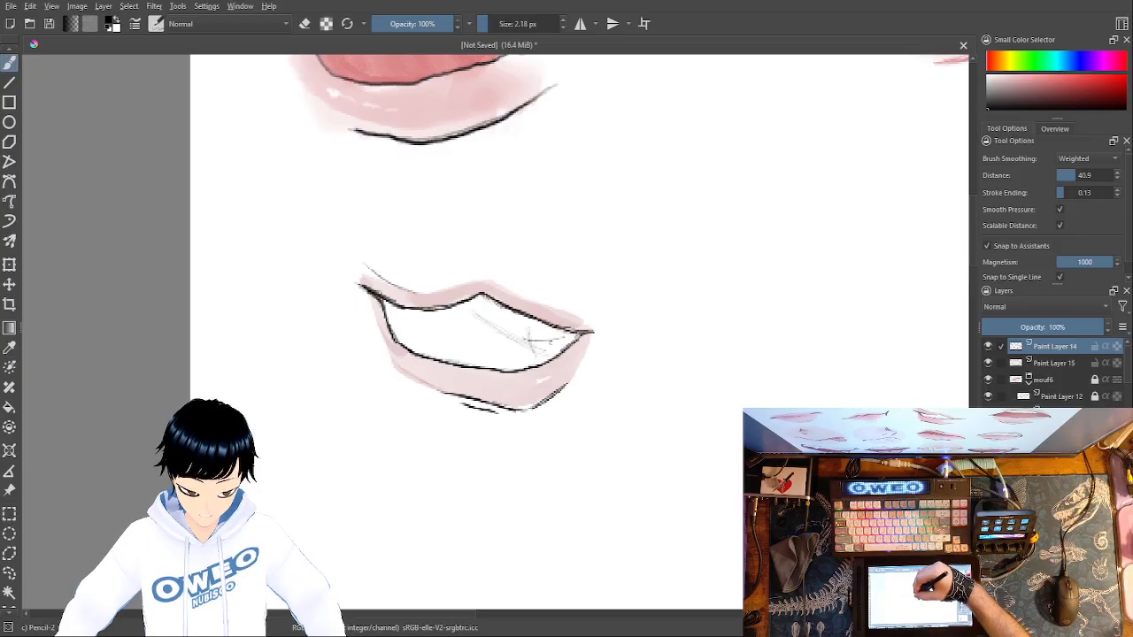
{"action": "key", "text": "ctrl+z"}
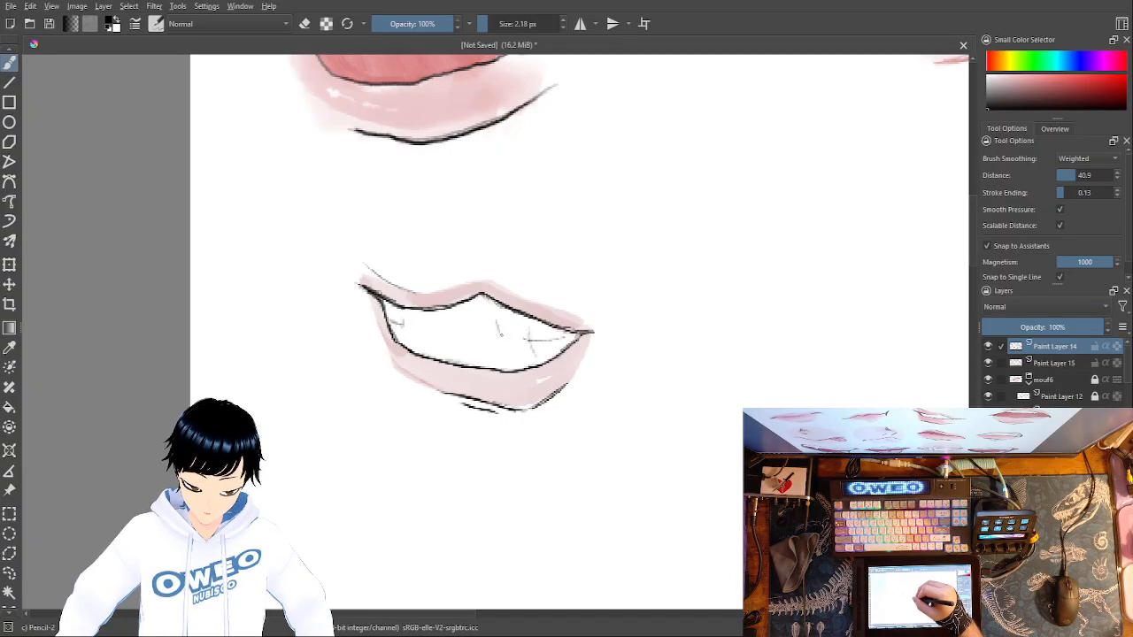
{"action": "mouse_move", "coordinate": [517, 332]}
{"action": "left_mouse_down"}
{"action": "mouse_move", "coordinate": [519, 348]}
{"action": "mouse_move", "coordinate": [503, 340]}
{"action": "left_mouse_up"}
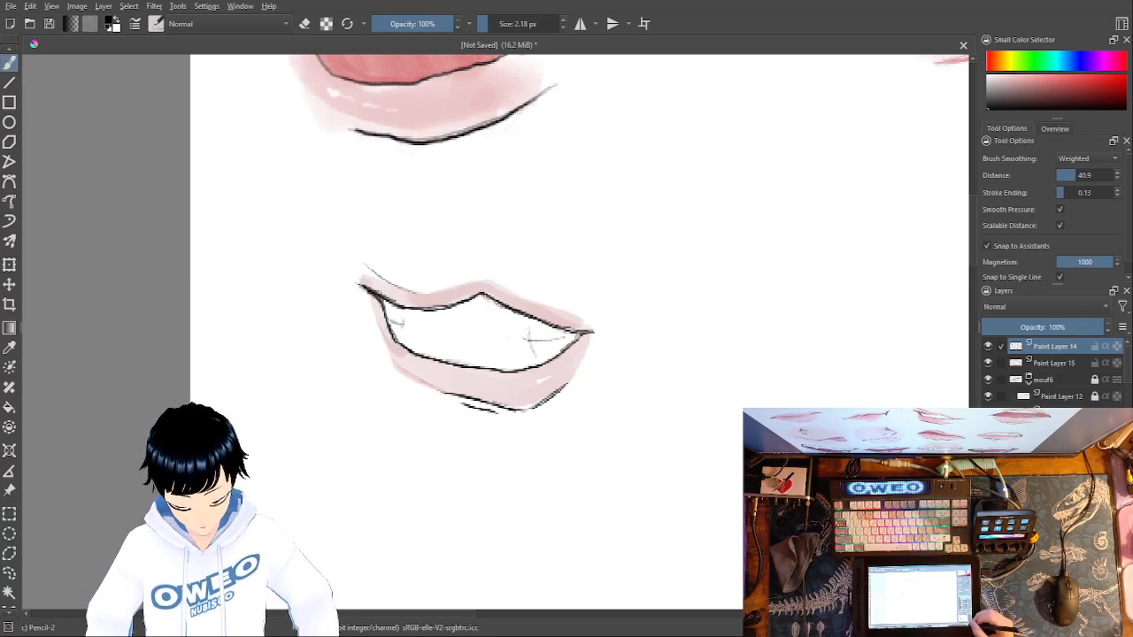
- Group Paint Layer 14 and Paint Layer 15, and name the group mouf7
{"action": "key", "text": "ctrl+minus"}
{"action": "key", "text": "ctrl+minus"}
{"action": "key", "text": "ctrl+minus"}
{"action": "key", "text": "ctrl+minus"}
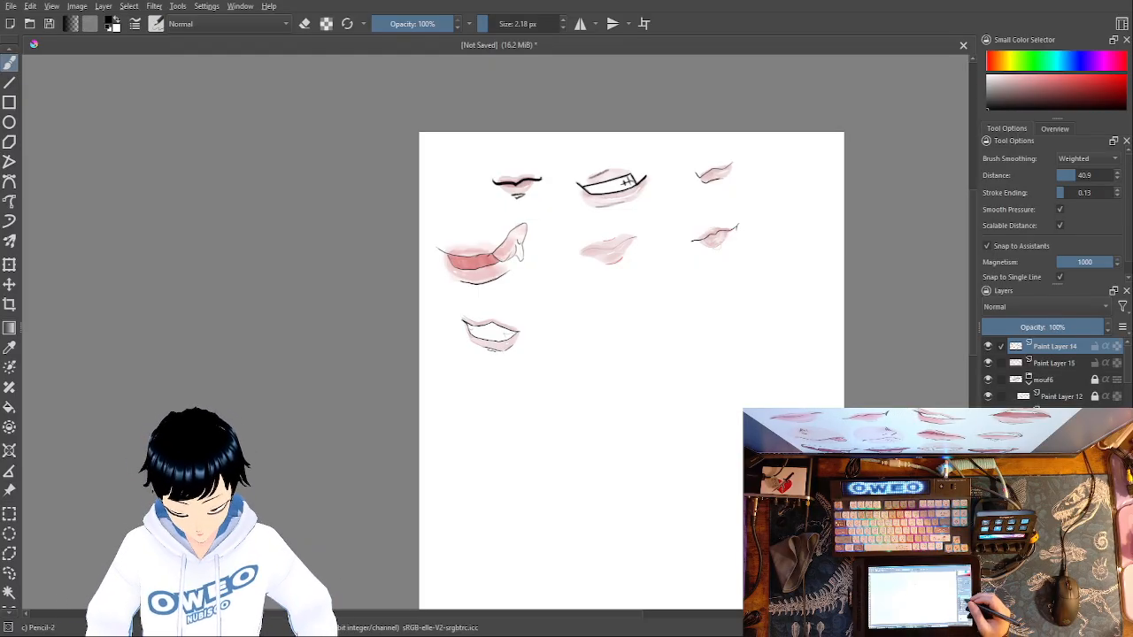
{"action": "left_click", "coordinate": [1009, 363], "text": "ctrl"}
{"action": "key", "text": "ctrl+g"}
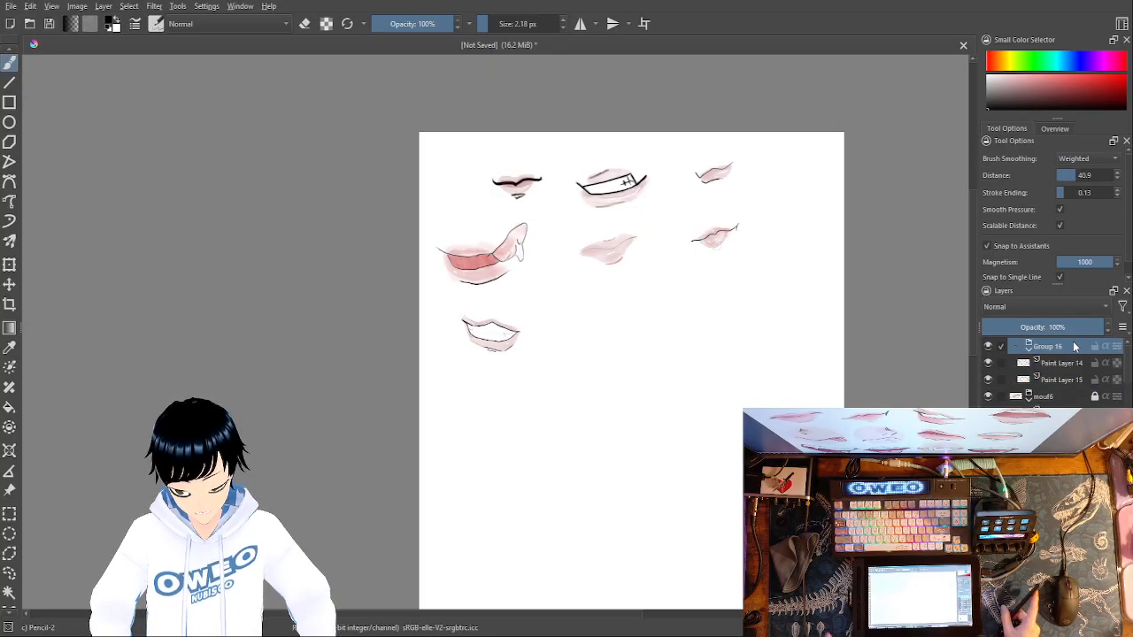
{"action": "double_click", "coordinate": [1059, 348]}
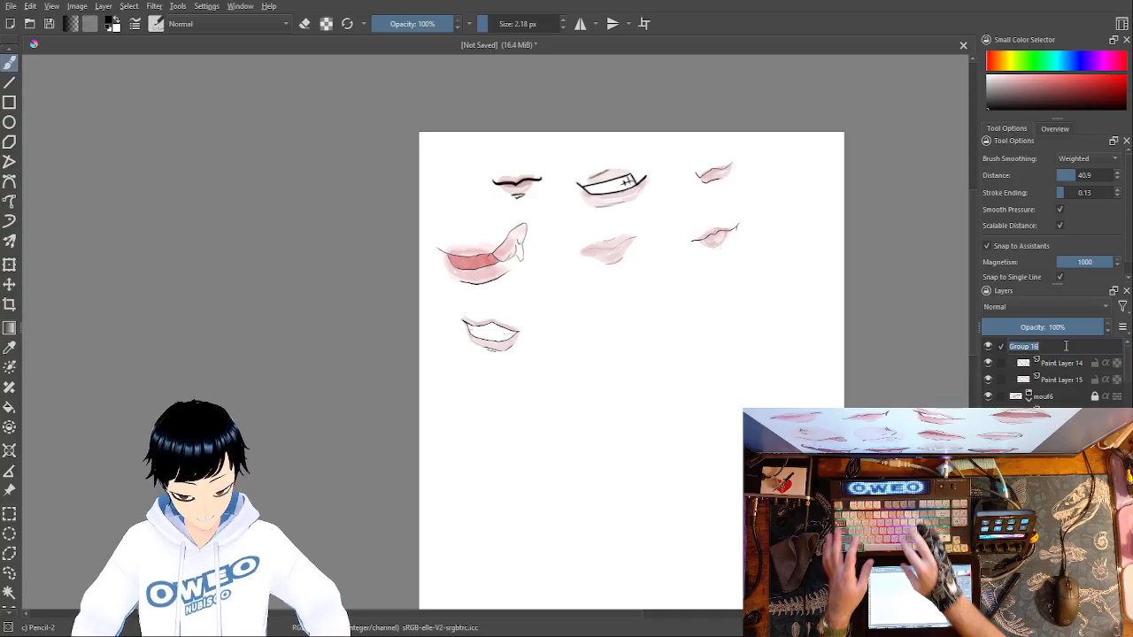
{"action": "type", "text": "mouf7"}
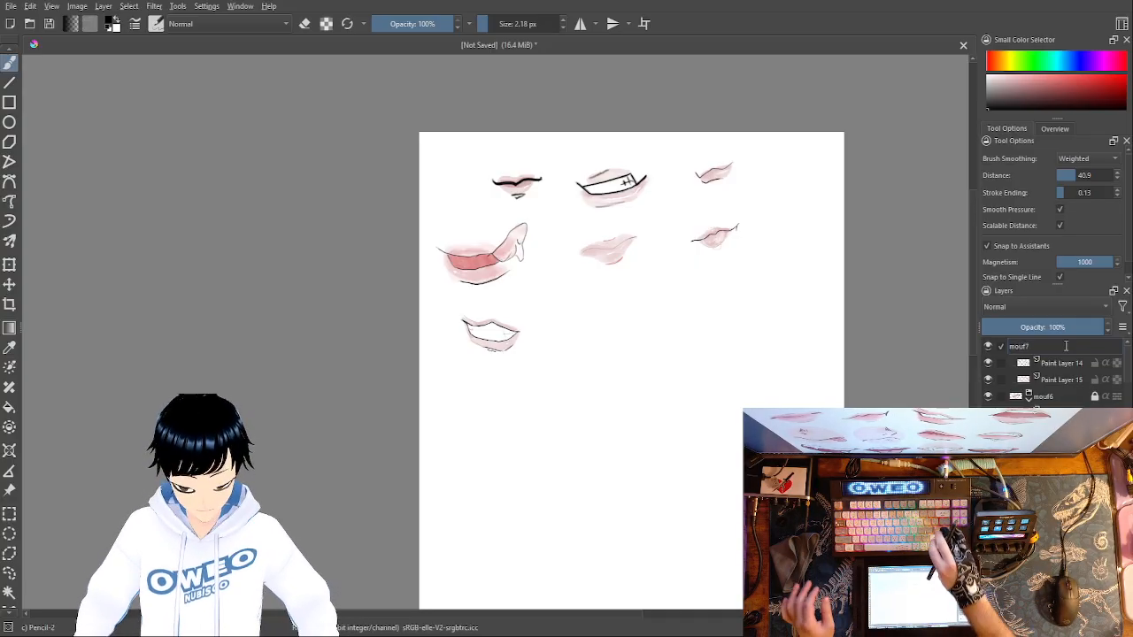
{"action": "key", "text": "Return"}
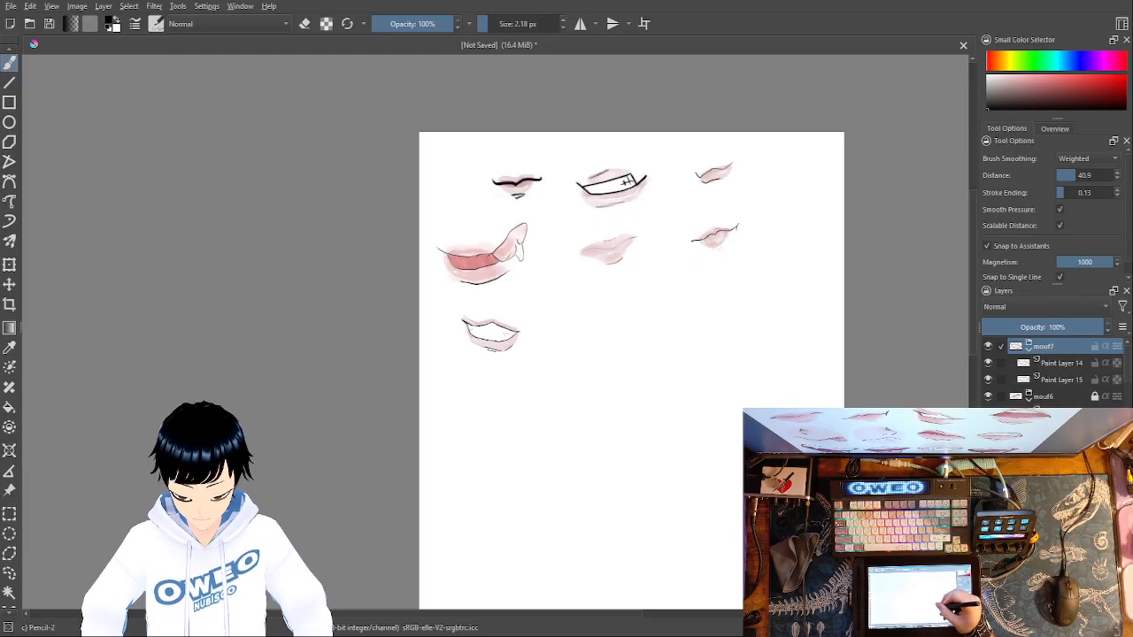
{"action": "right_click", "coordinate": [776, 425]}
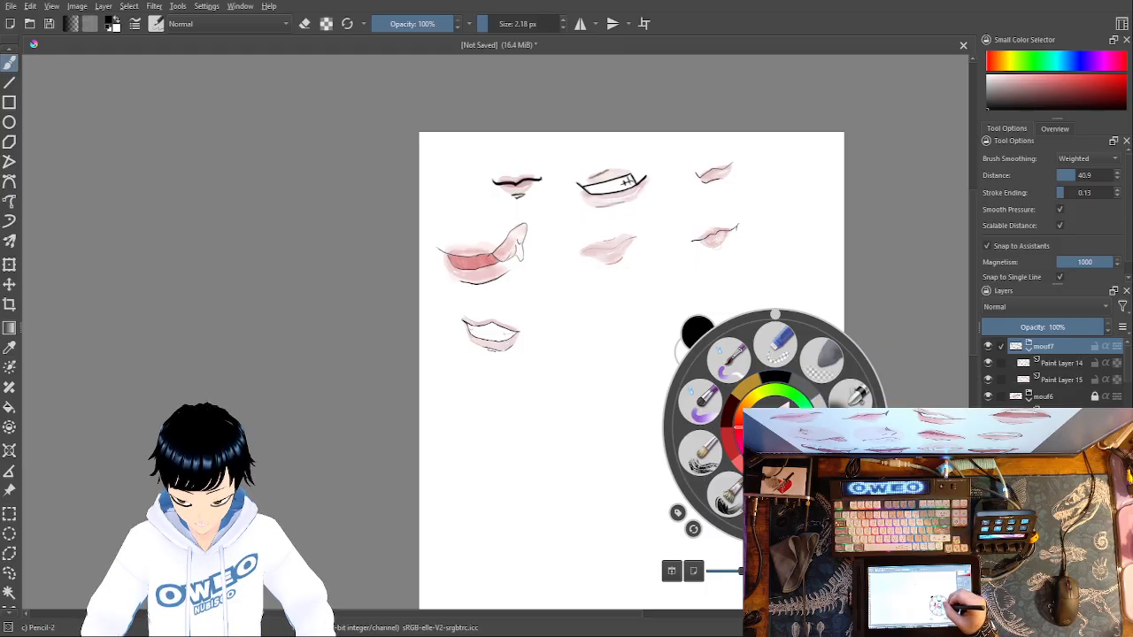
{"action": "right_click", "coordinate": [776, 427]}
{"action": "right_click", "coordinate": [758, 442]}
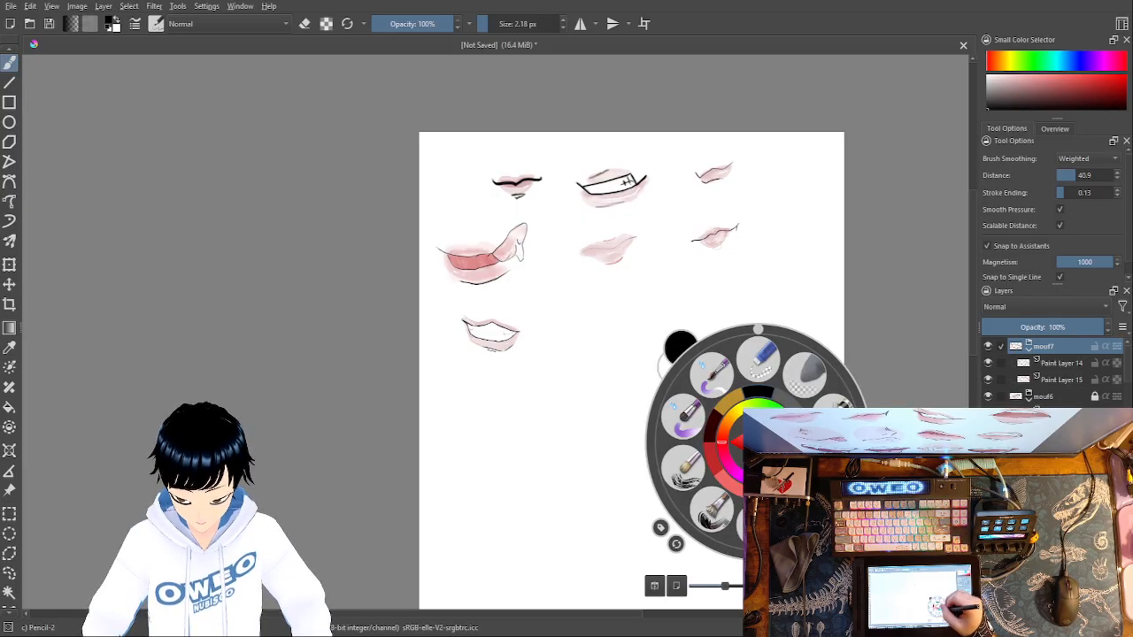
{"action": "right_click", "coordinate": [764, 397]}
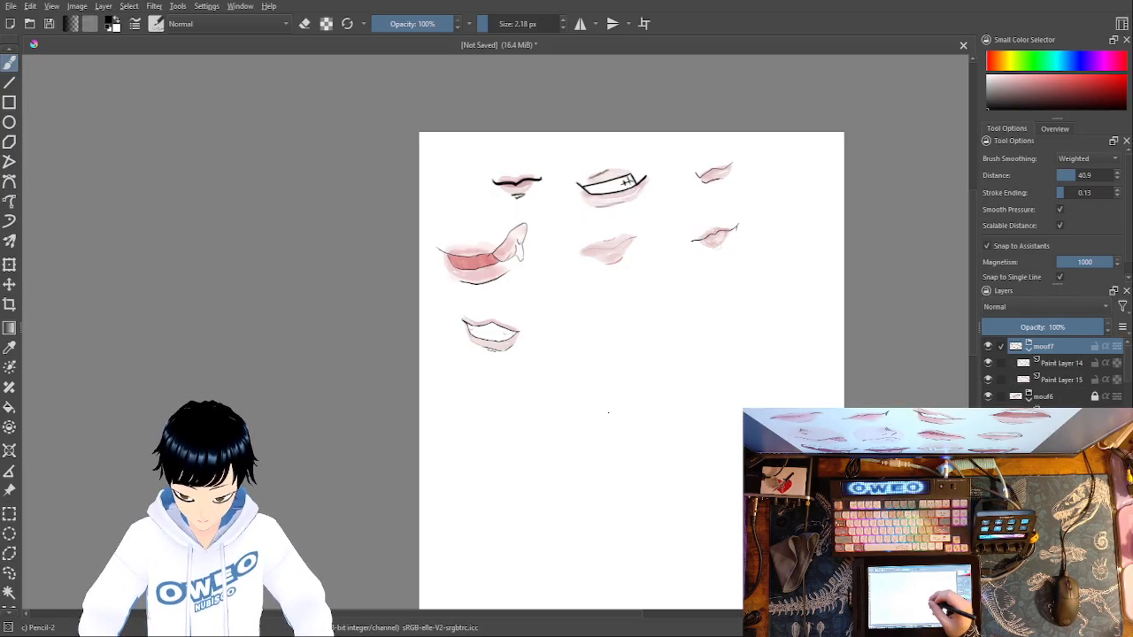
- With the pencil size at 76.48 px, lock the mouf7 group and its layers and add a new paint layer above it
{"action": "left_click_drag", "start_coordinate": [487, 19], "coordinate": [512, 20]}
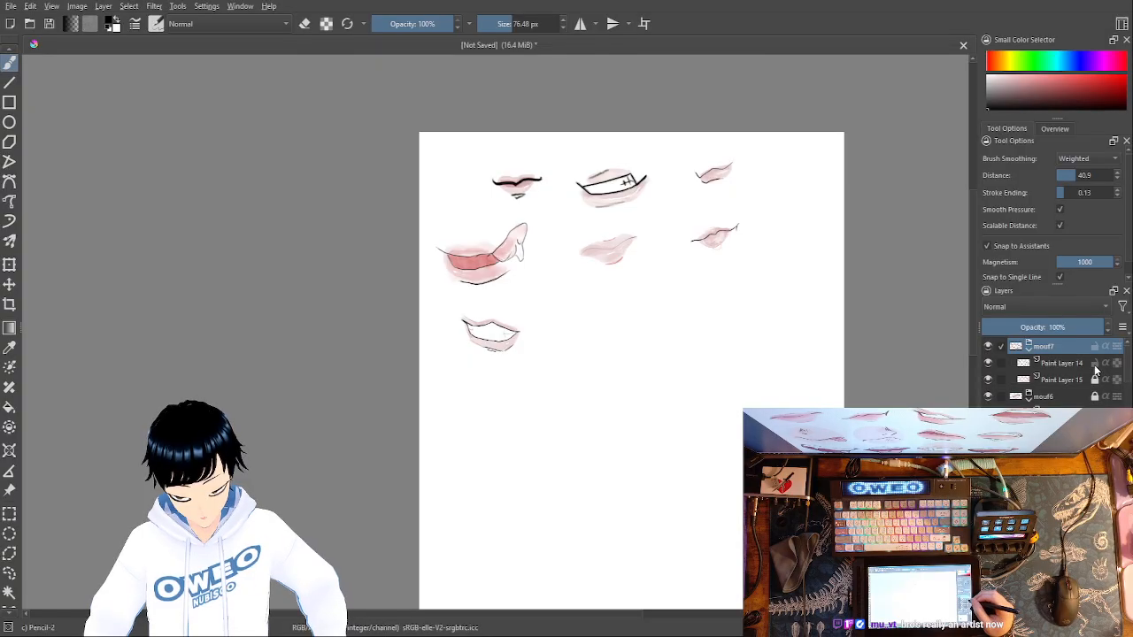
{"action": "key", "text": "Insert"}
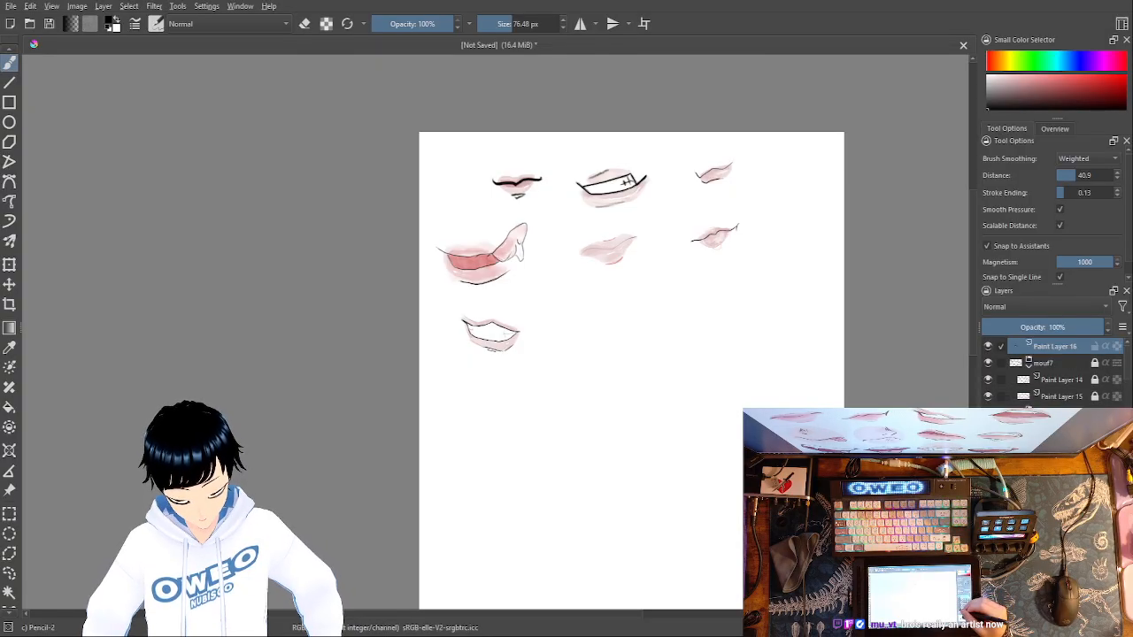
- Try a thick, wavy black pencil stroke across the empty canvas area on the new layer
{"action": "mouse_move", "coordinate": [552, 462]}
{"action": "left_mouse_down"}
{"action": "mouse_move", "coordinate": [622, 411]}
{"action": "mouse_move", "coordinate": [634, 372]}
{"action": "mouse_move", "coordinate": [702, 414]}
{"action": "left_mouse_up"}
{"action": "key", "text": "ctrl+z"}
{"action": "mouse_move", "coordinate": [519, 483]}
{"action": "left_mouse_down"}
{"action": "mouse_move", "coordinate": [561, 481]}
{"action": "mouse_move", "coordinate": [678, 348]}
{"action": "mouse_move", "coordinate": [759, 405]}
{"action": "left_mouse_up"}
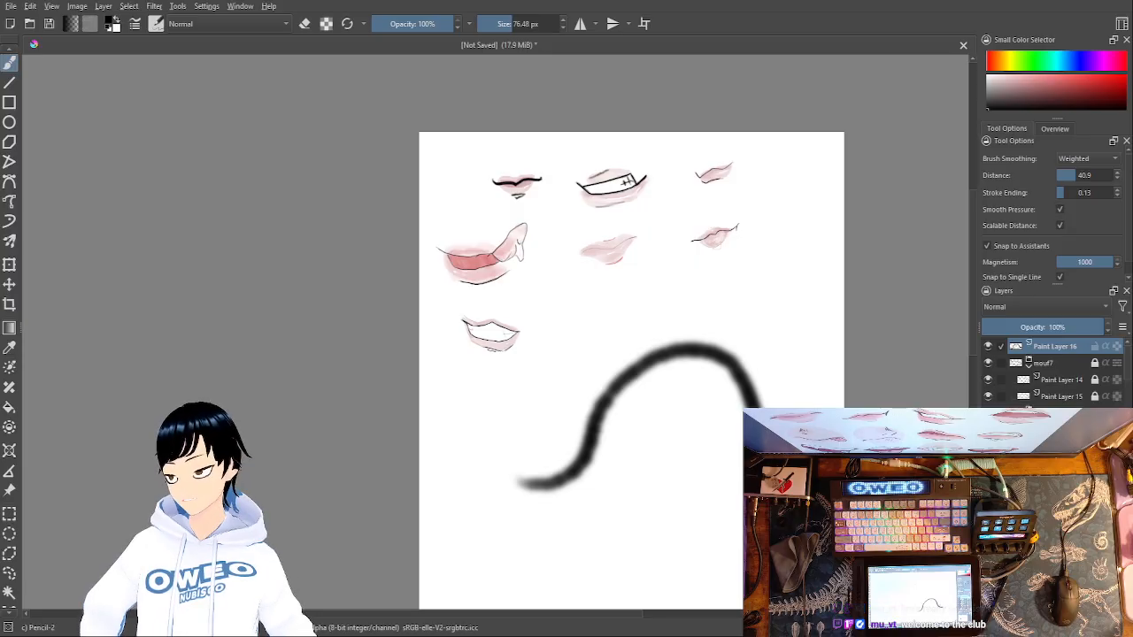
{"action": "key", "text": "ctrl+z"}
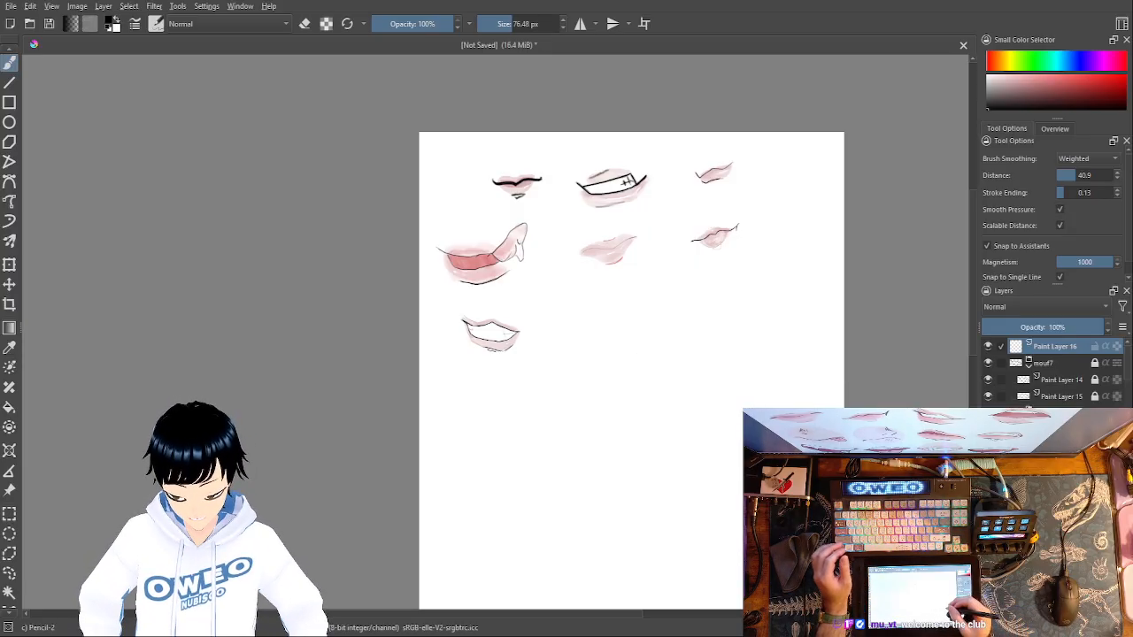
- Reduce the pencil size to 8.18 px for the new paint layer
{"action": "right_click", "coordinate": [691, 443]}
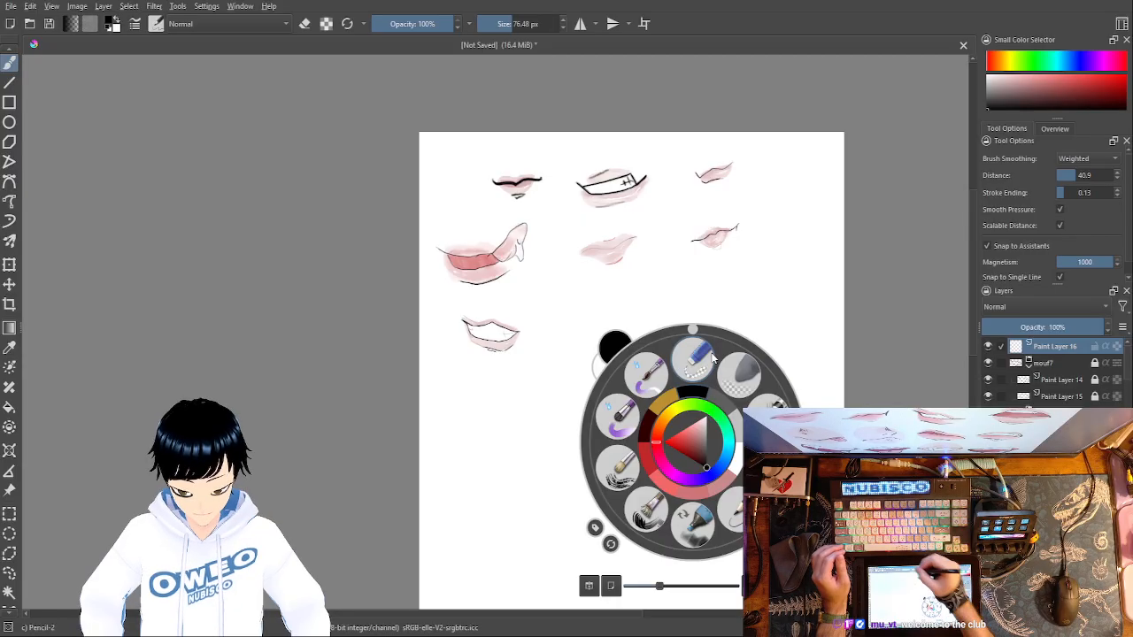
{"action": "left_click", "coordinate": [504, 24]}
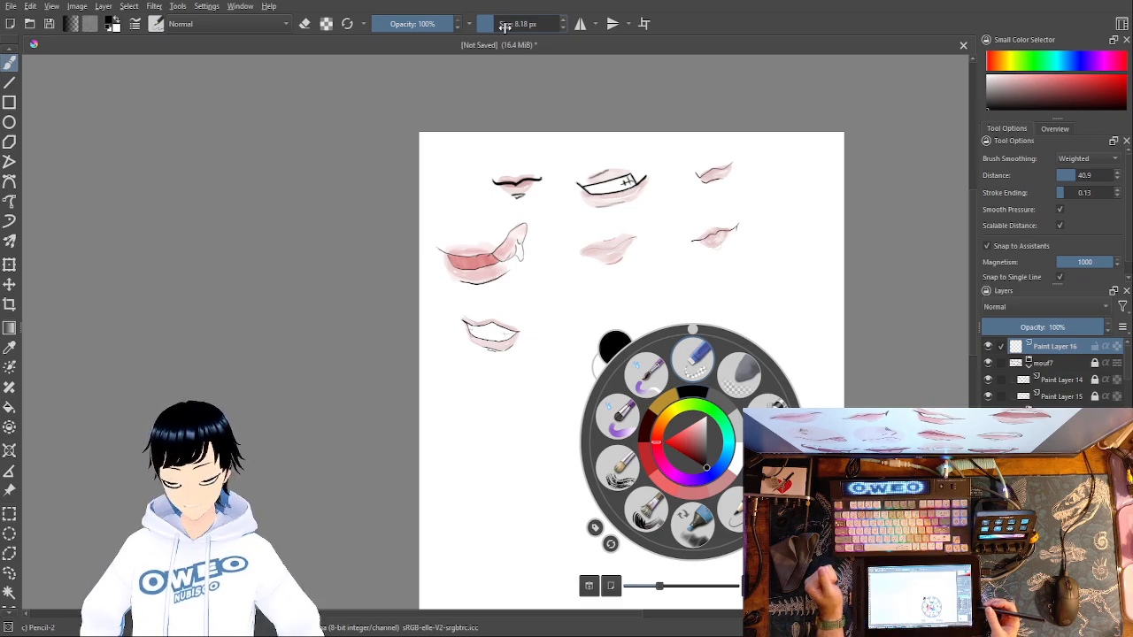
{"action": "key", "text": "Escape"}
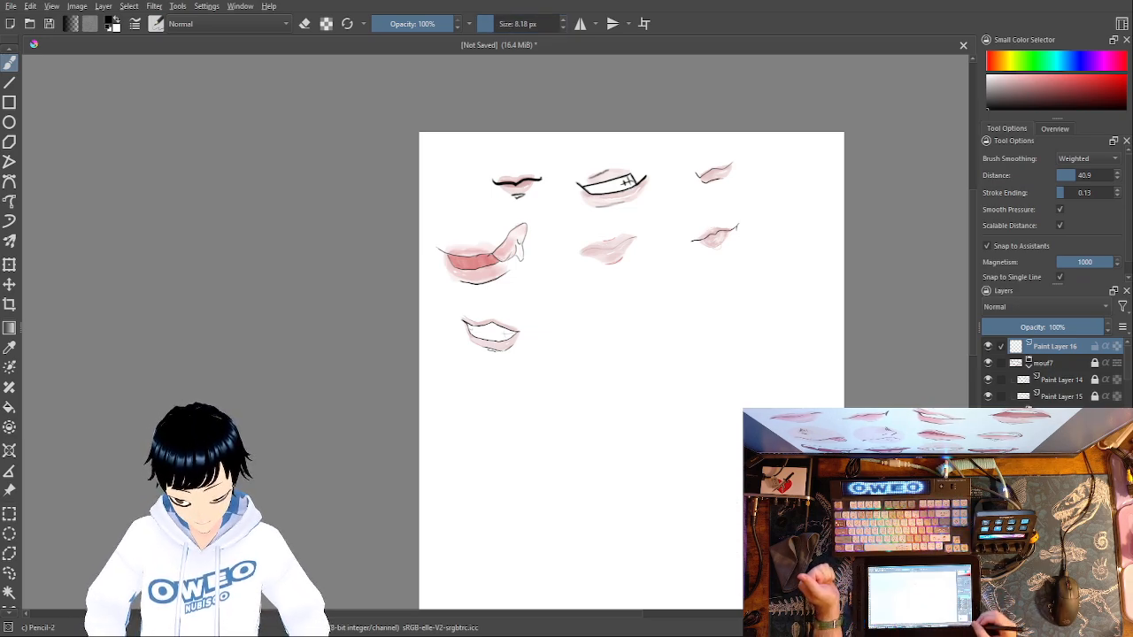
{"action": "key", "text": "ctrl+plus"}
{"action": "key", "text": "ctrl+plus"}
{"action": "key", "text": "ctrl+plus"}
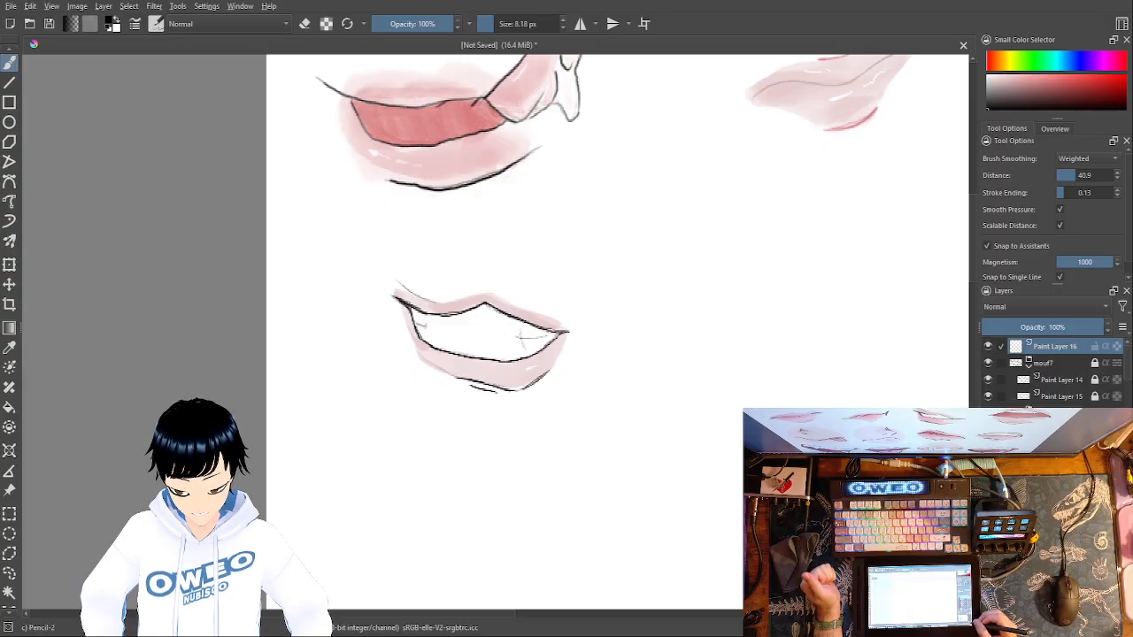